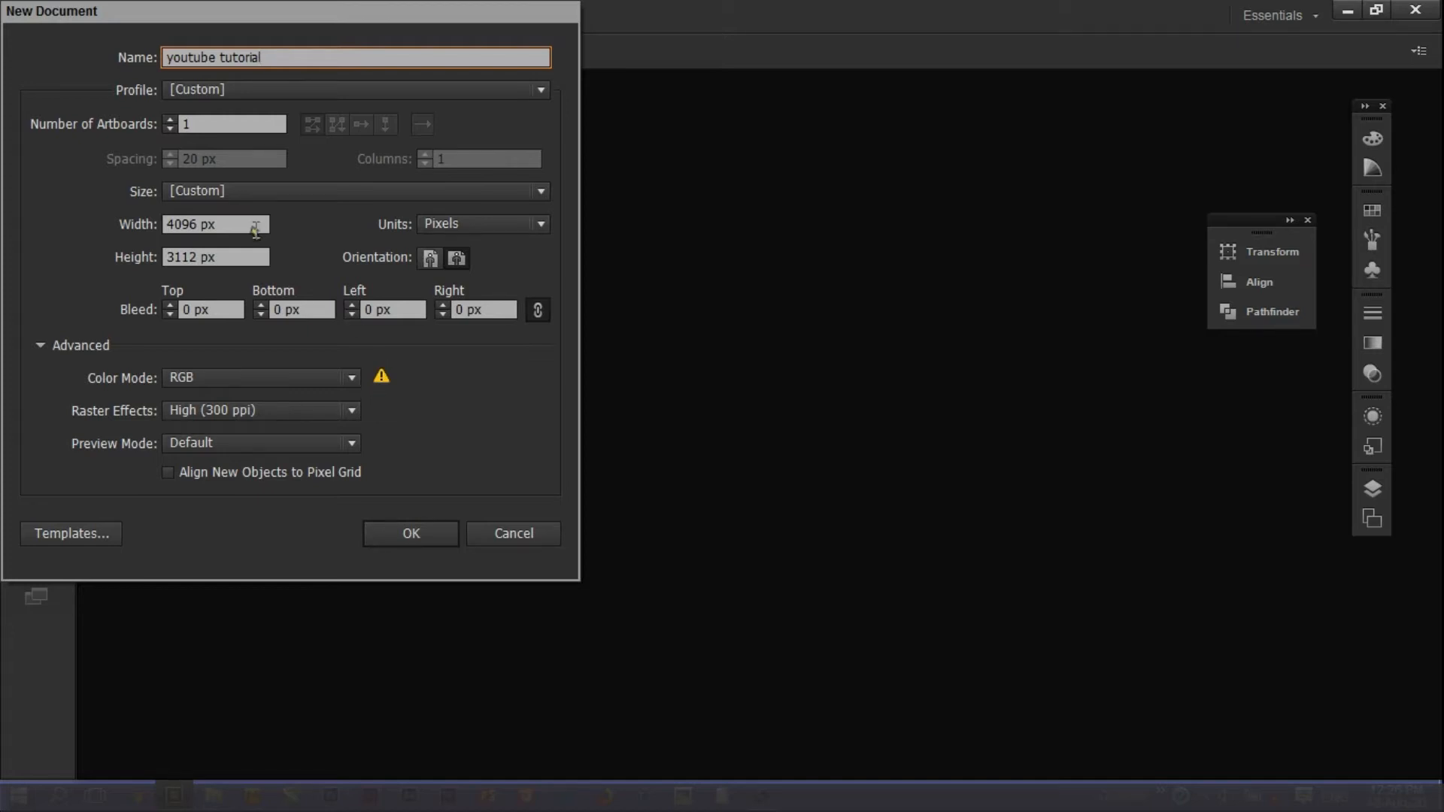
Create a new square document 3112 px wide and 3112 px high.
drag(255, 230, 156, 237)
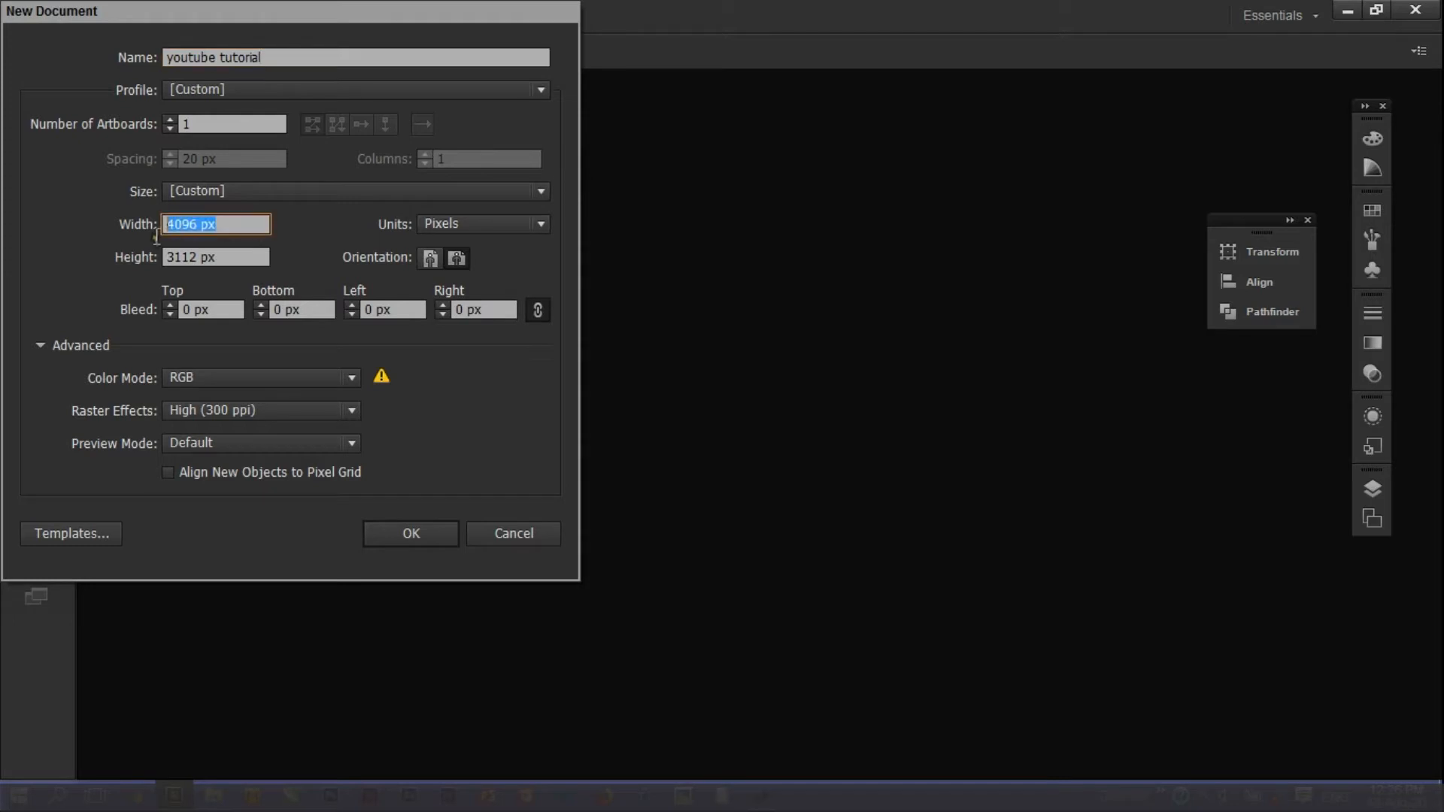
text(3112)
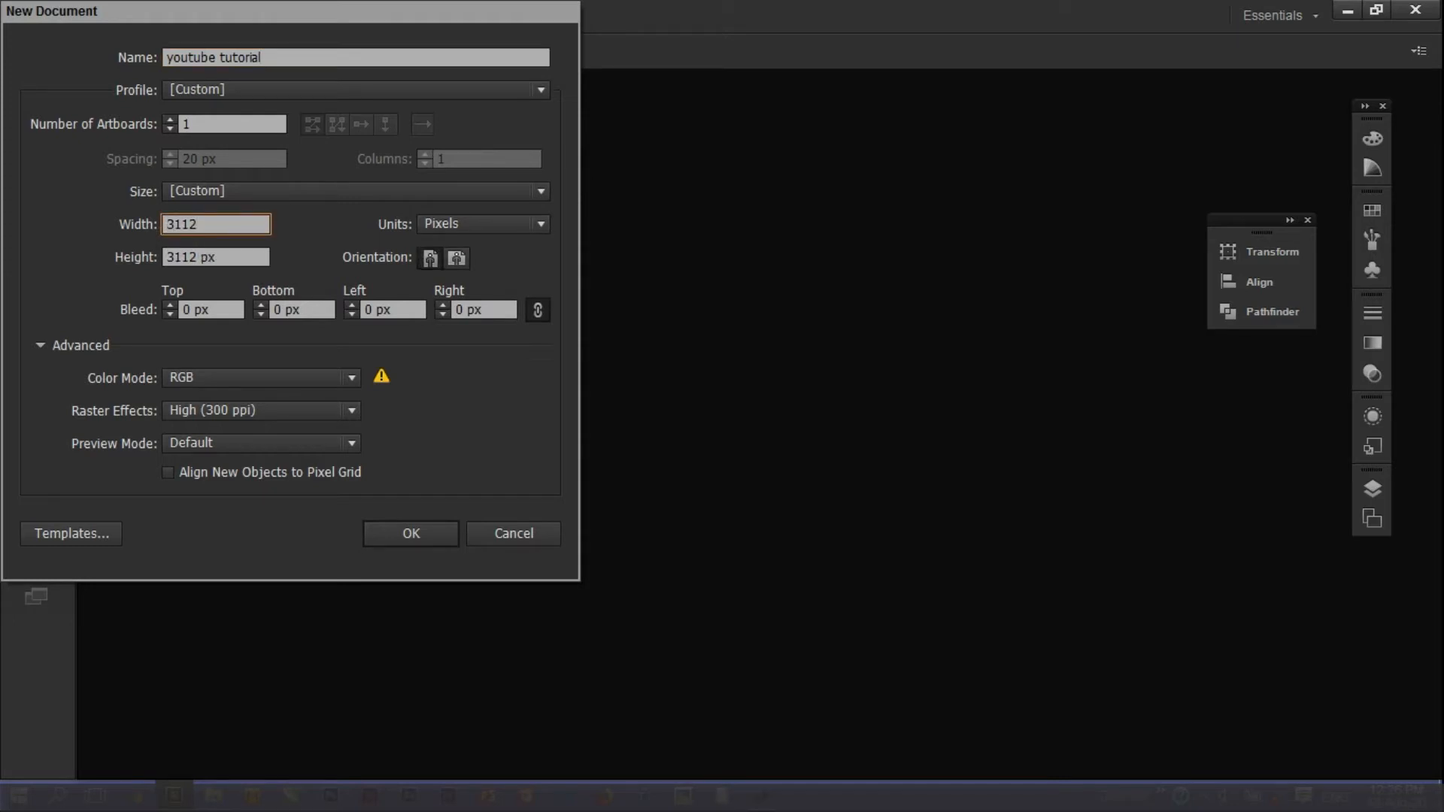
click(414, 543)
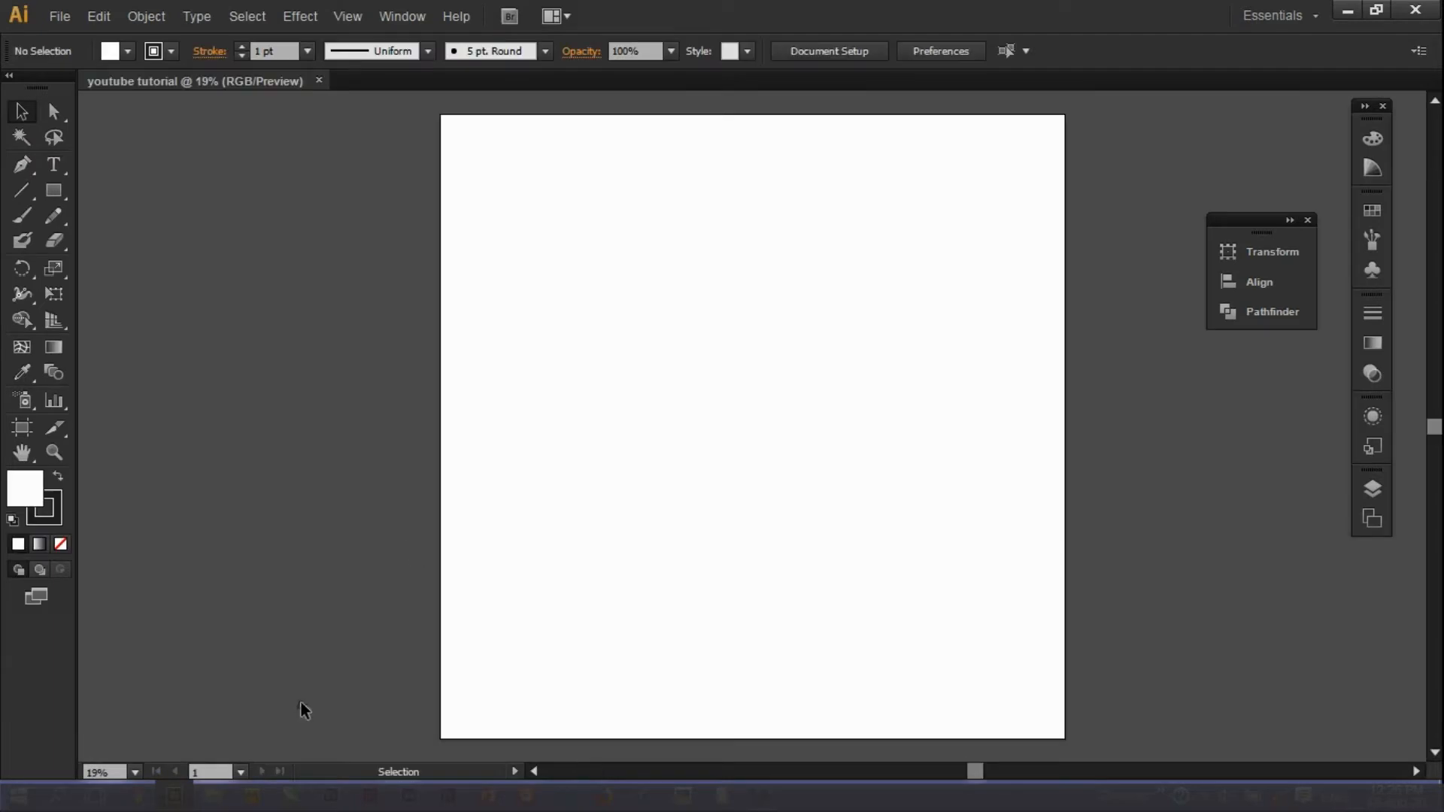
Place the reference image 20200707_125612.jpg to the left of the artboard.
mouse_move(213, 796)
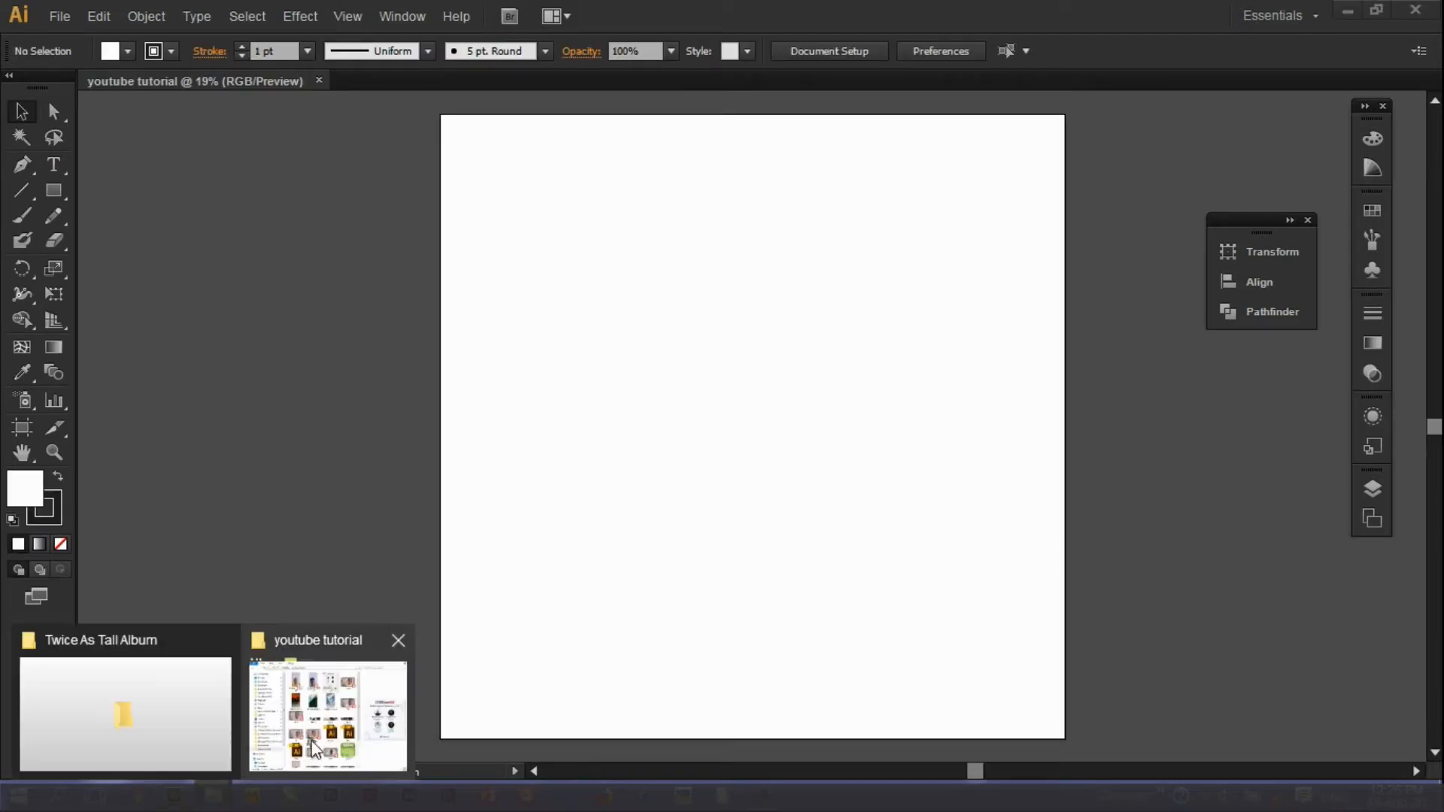
click(321, 726)
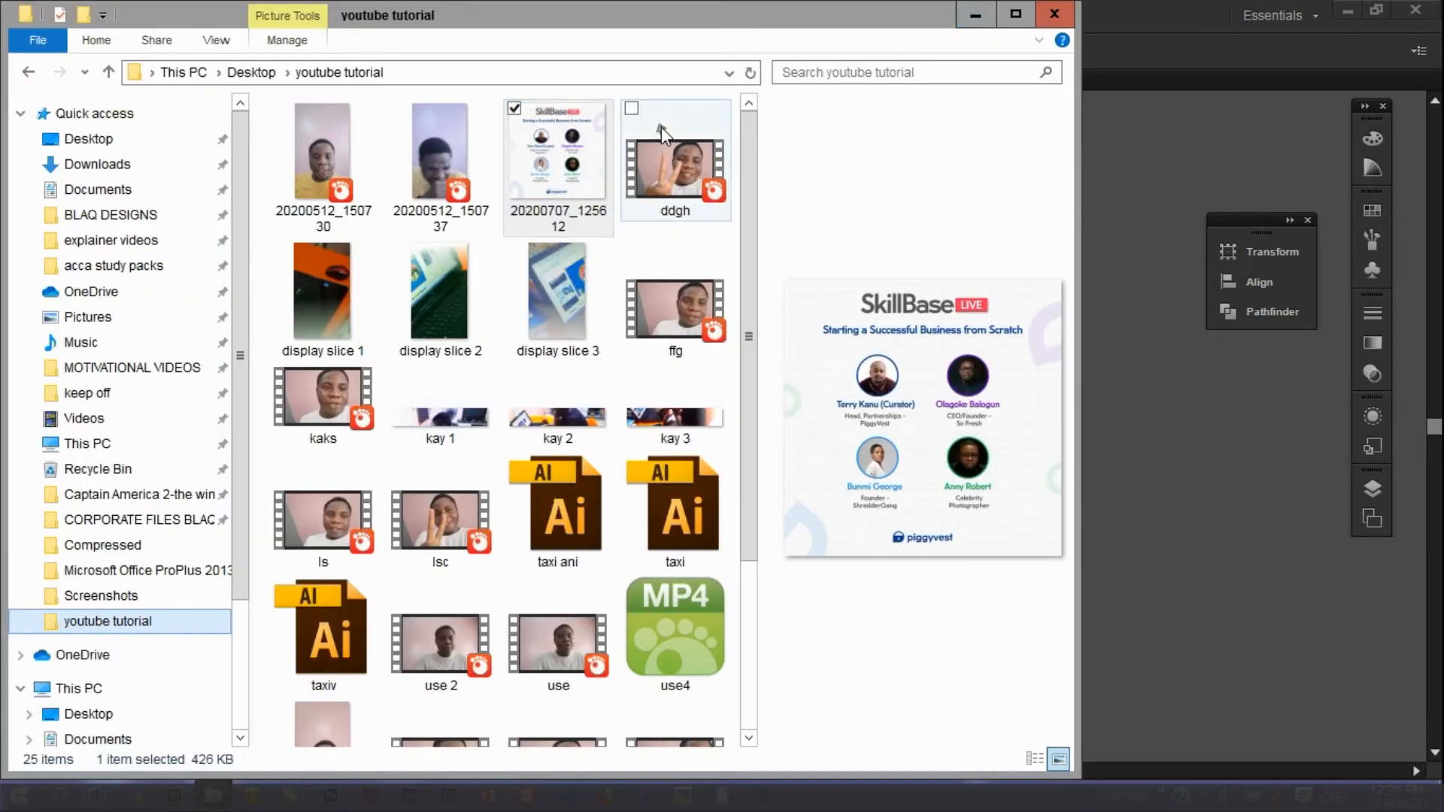
drag(576, 165, 1137, 239)
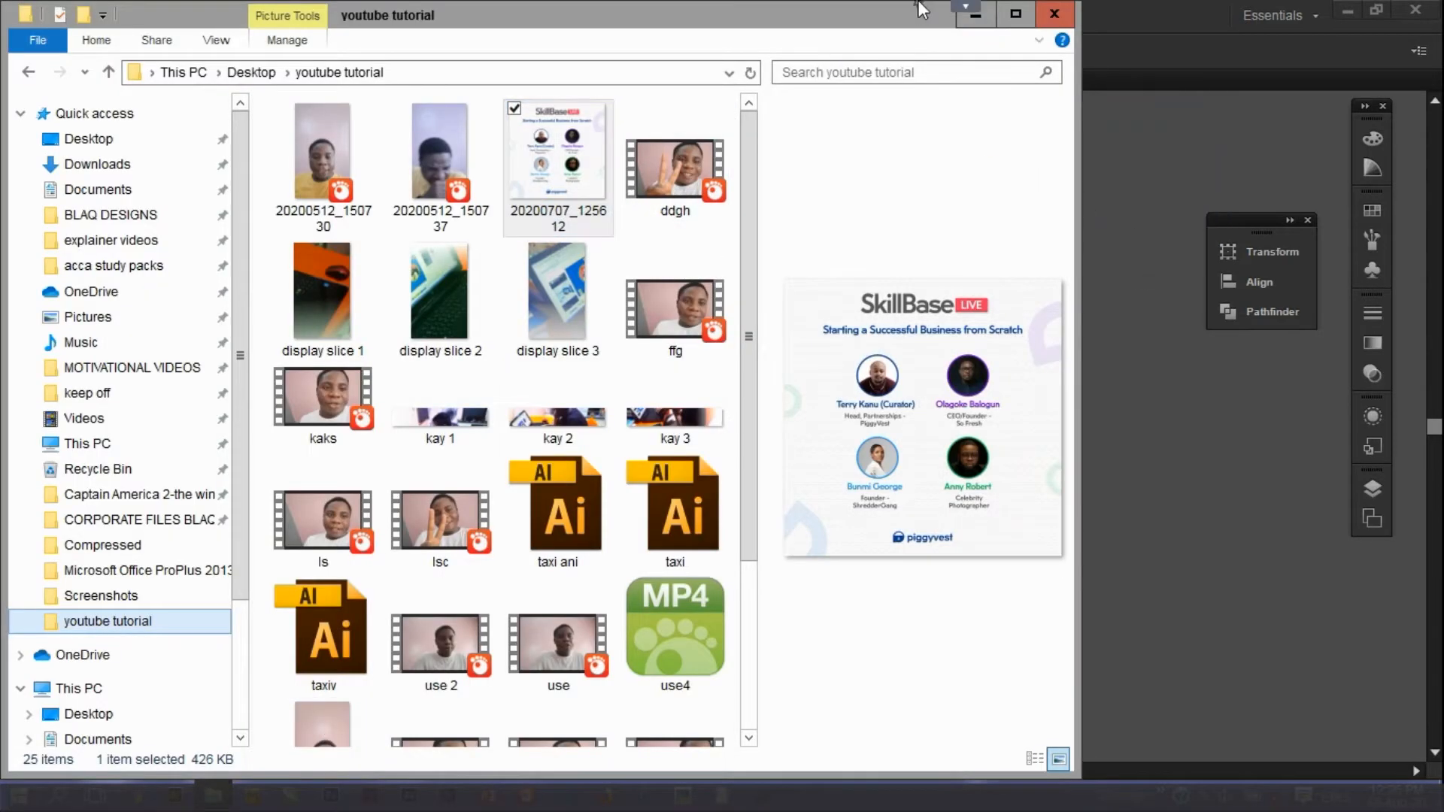
click(967, 26)
drag(959, 231, 63, 346)
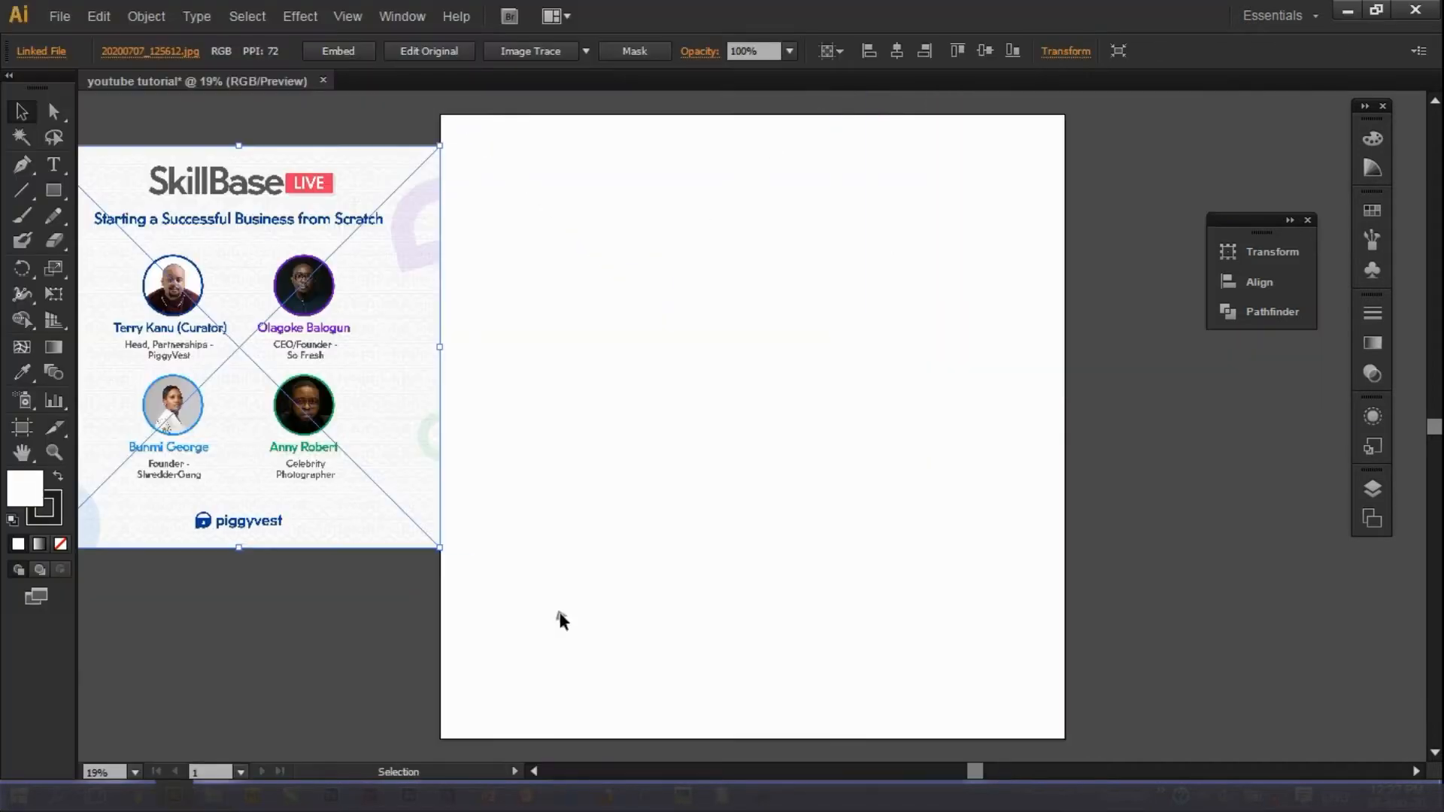
Zoom in on the reference's piggyvest logo, then zoom back out to 33.33%.
drag(972, 777, 915, 777)
click(416, 661)
click(53, 452)
drag(242, 137, 674, 541)
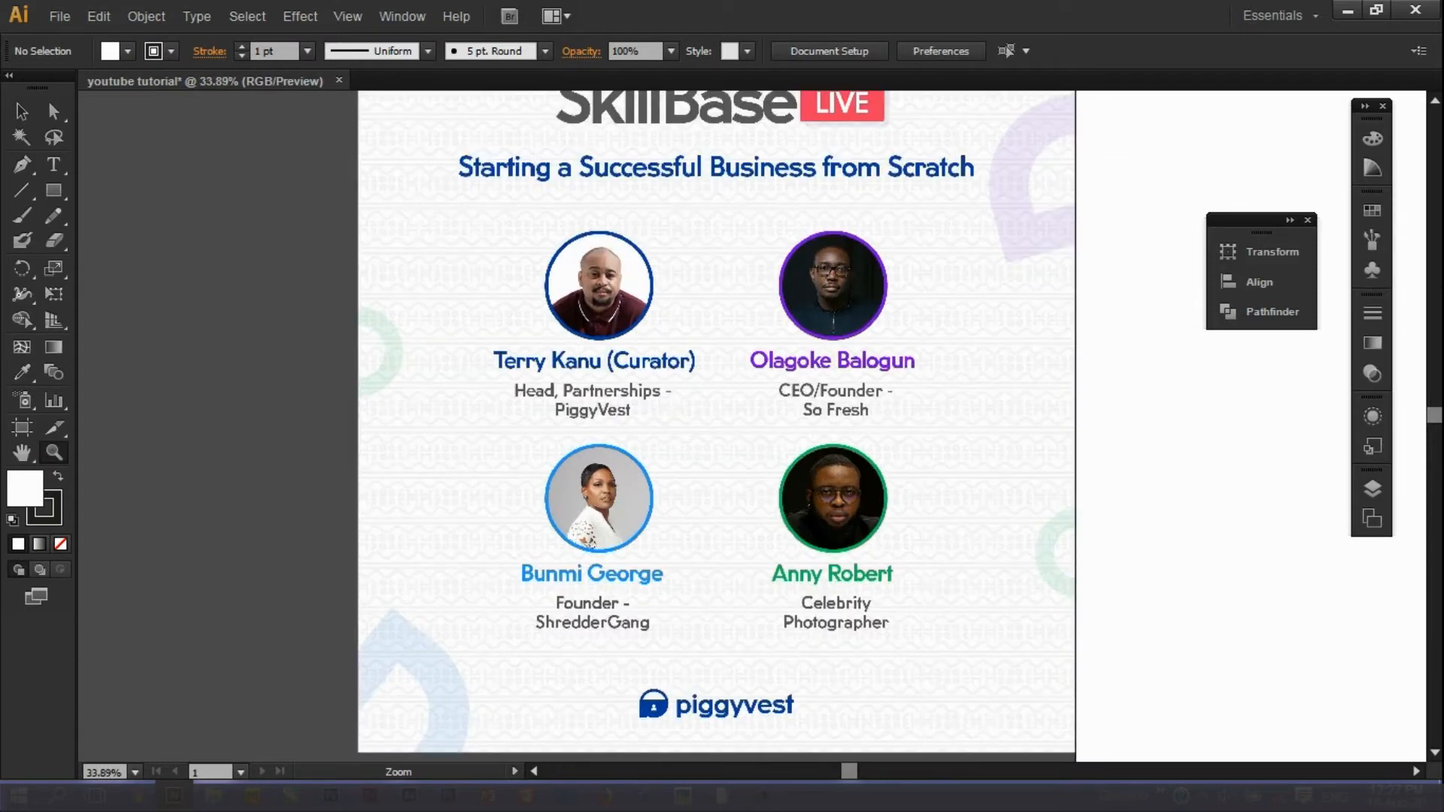
drag(1432, 410, 1431, 424)
drag(842, 770, 881, 771)
drag(207, 524, 523, 680)
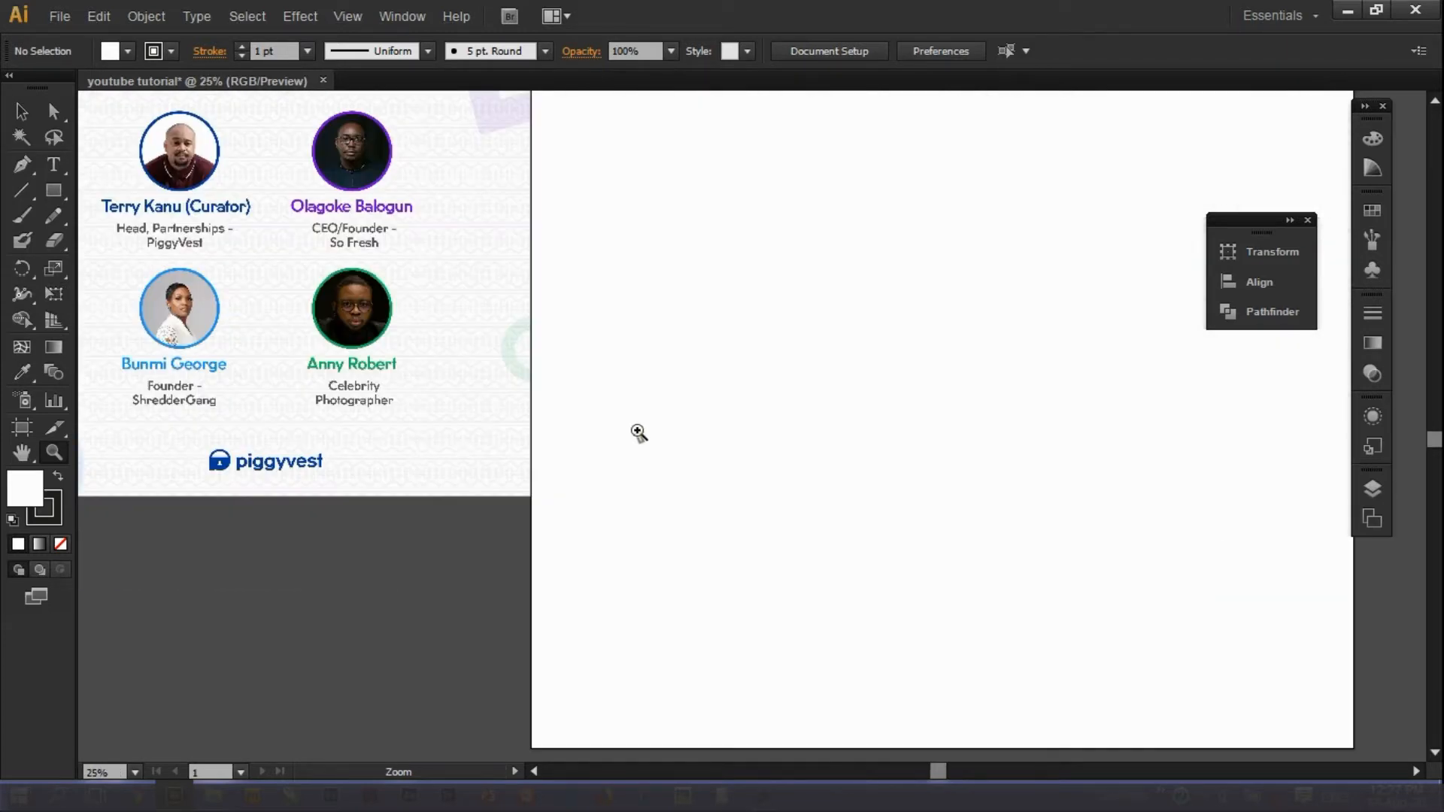
drag(637, 431, 1351, 712)
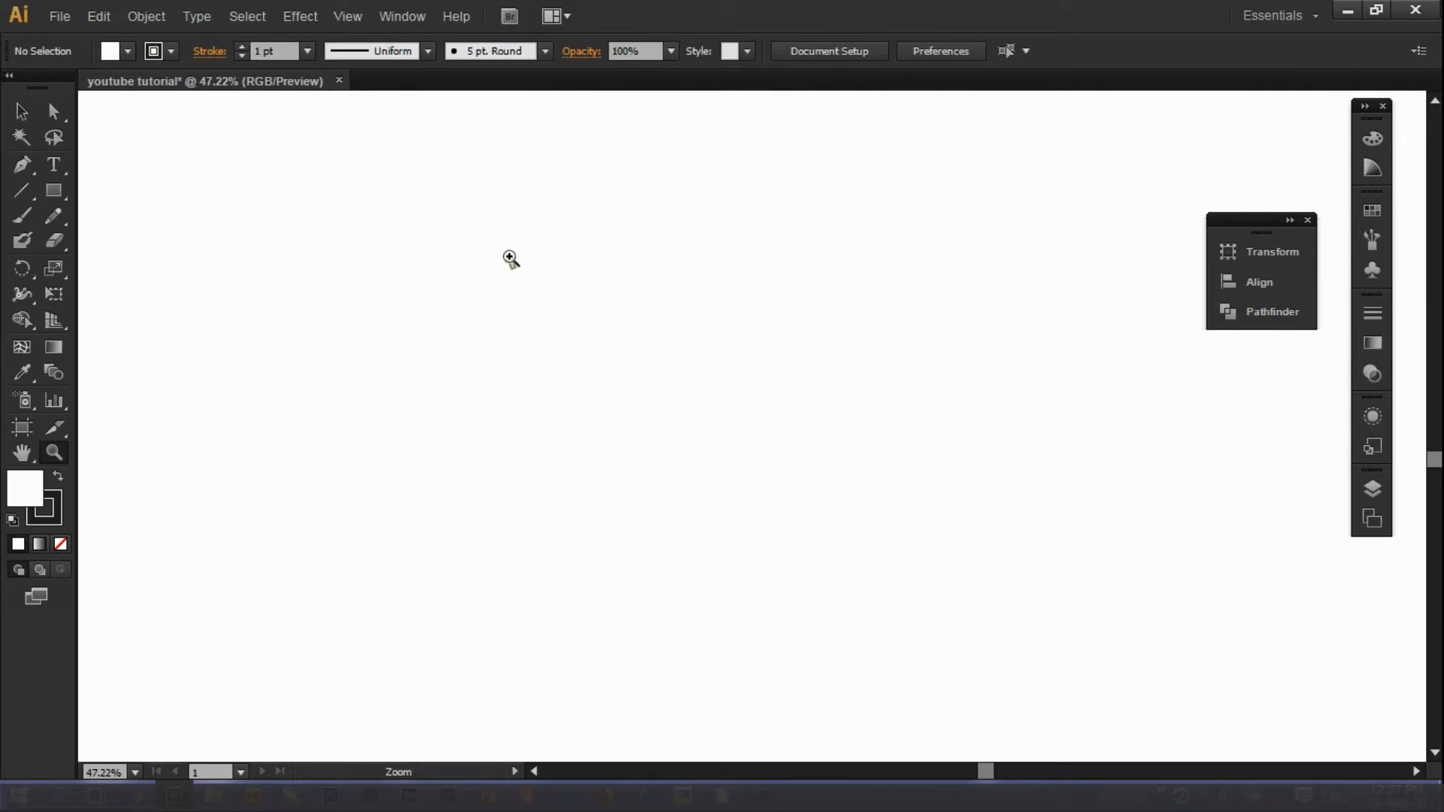
click(452, 337)
alt+click(452, 338)
Bring up the Rectangle tool's flyout of shape-drawing tools.
click(21, 111)
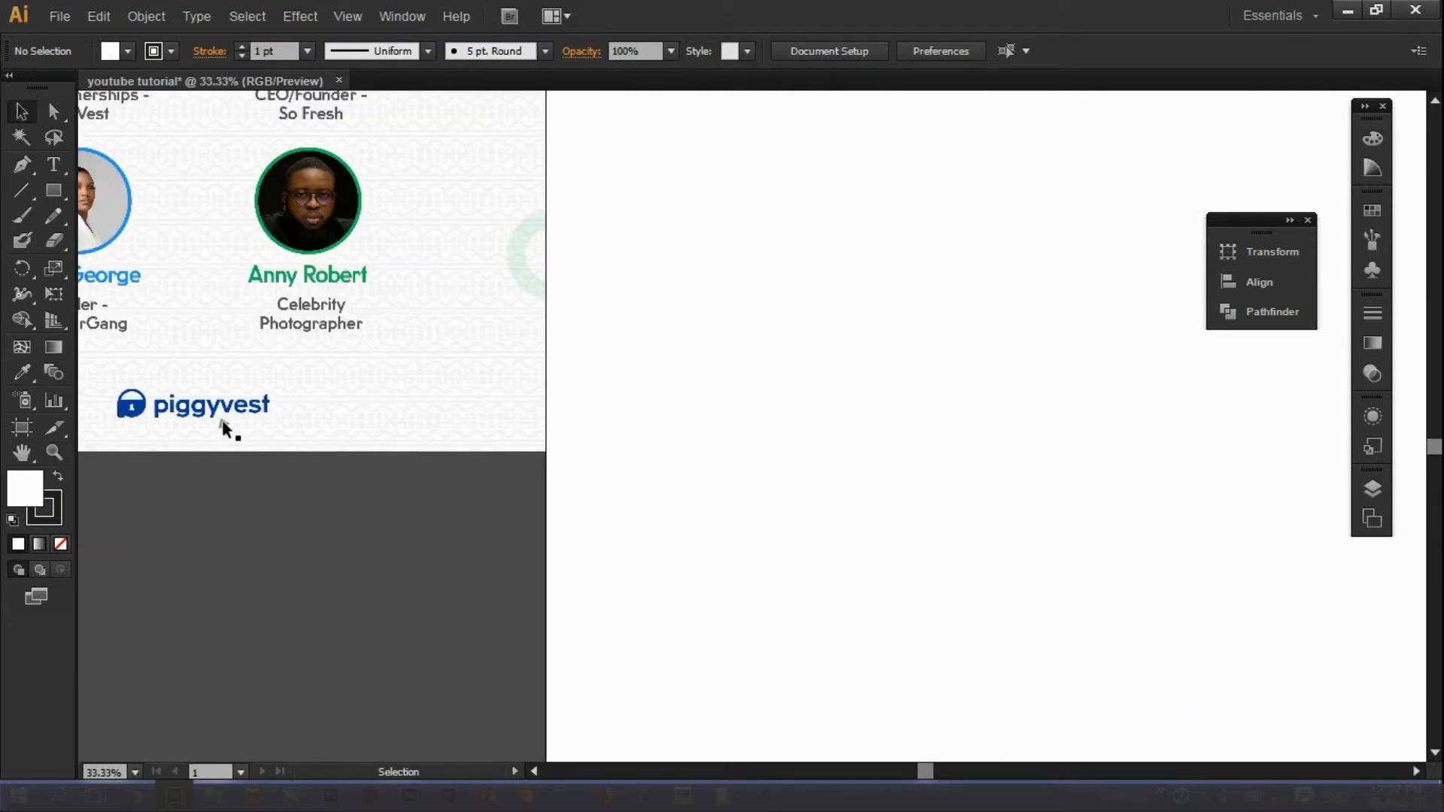
click(52, 192)
right_click(52, 194)
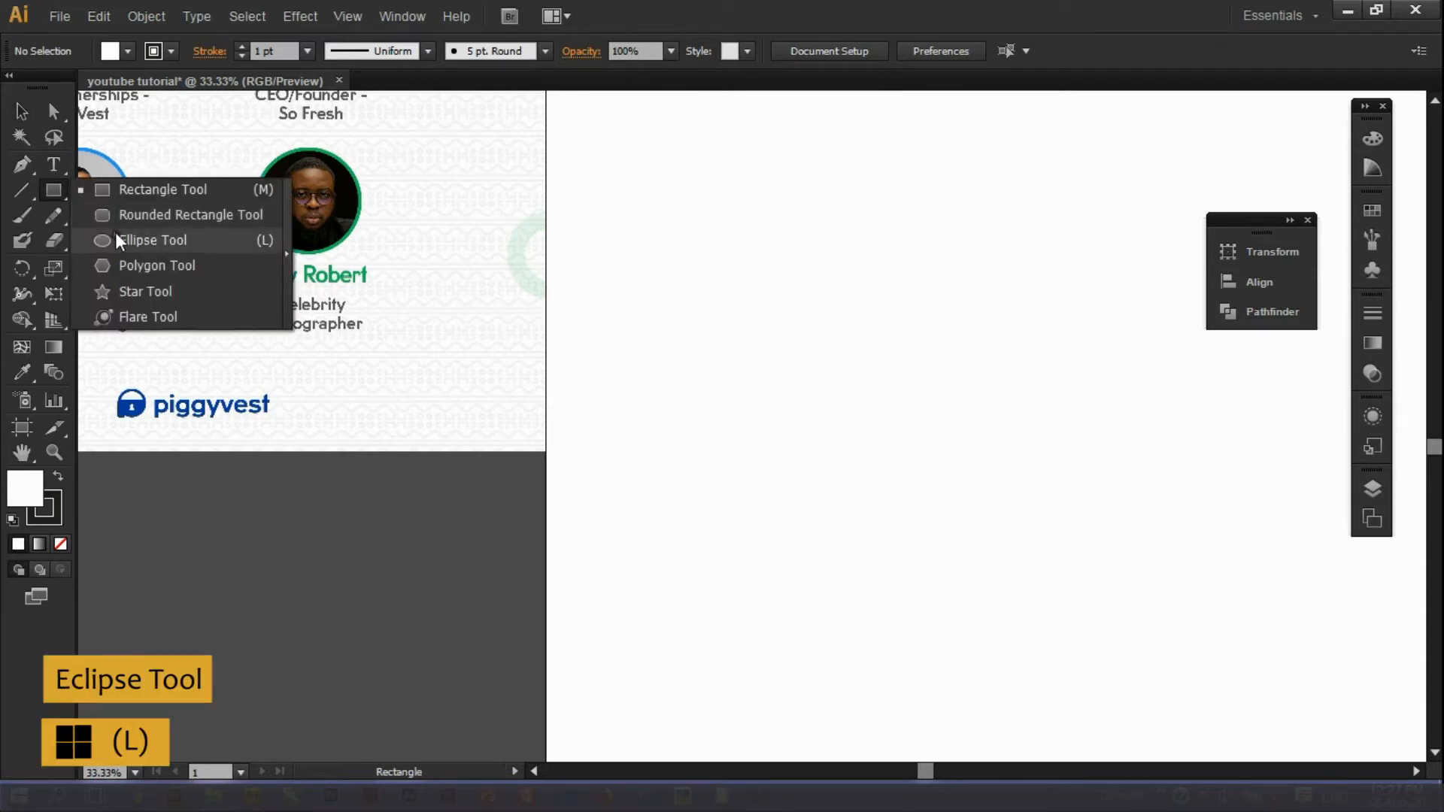
Draw a 100 px circle, enlarge it, and fill it with the sampled piggyvest logo blue.
click(120, 240)
click(822, 355)
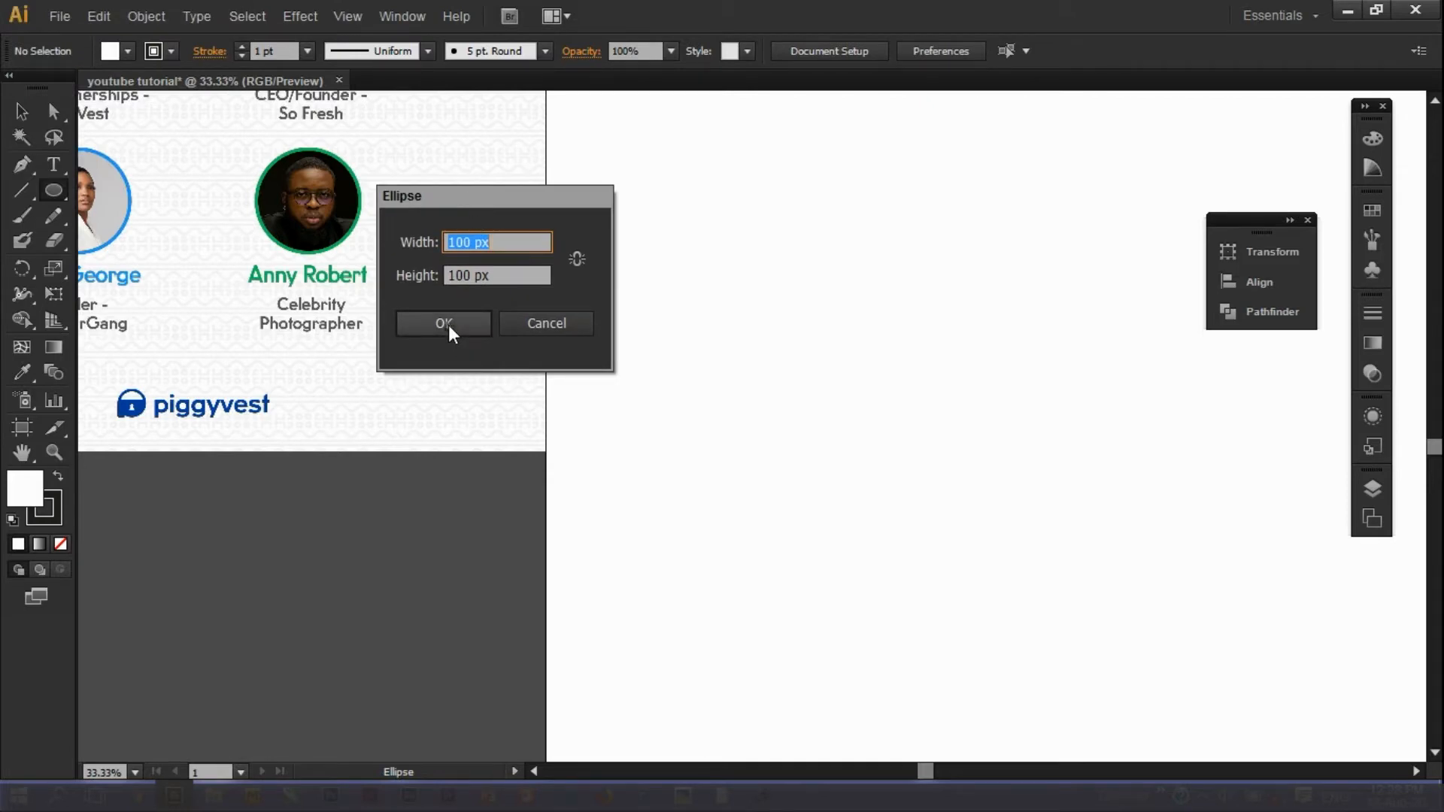
click(445, 323)
key(v)
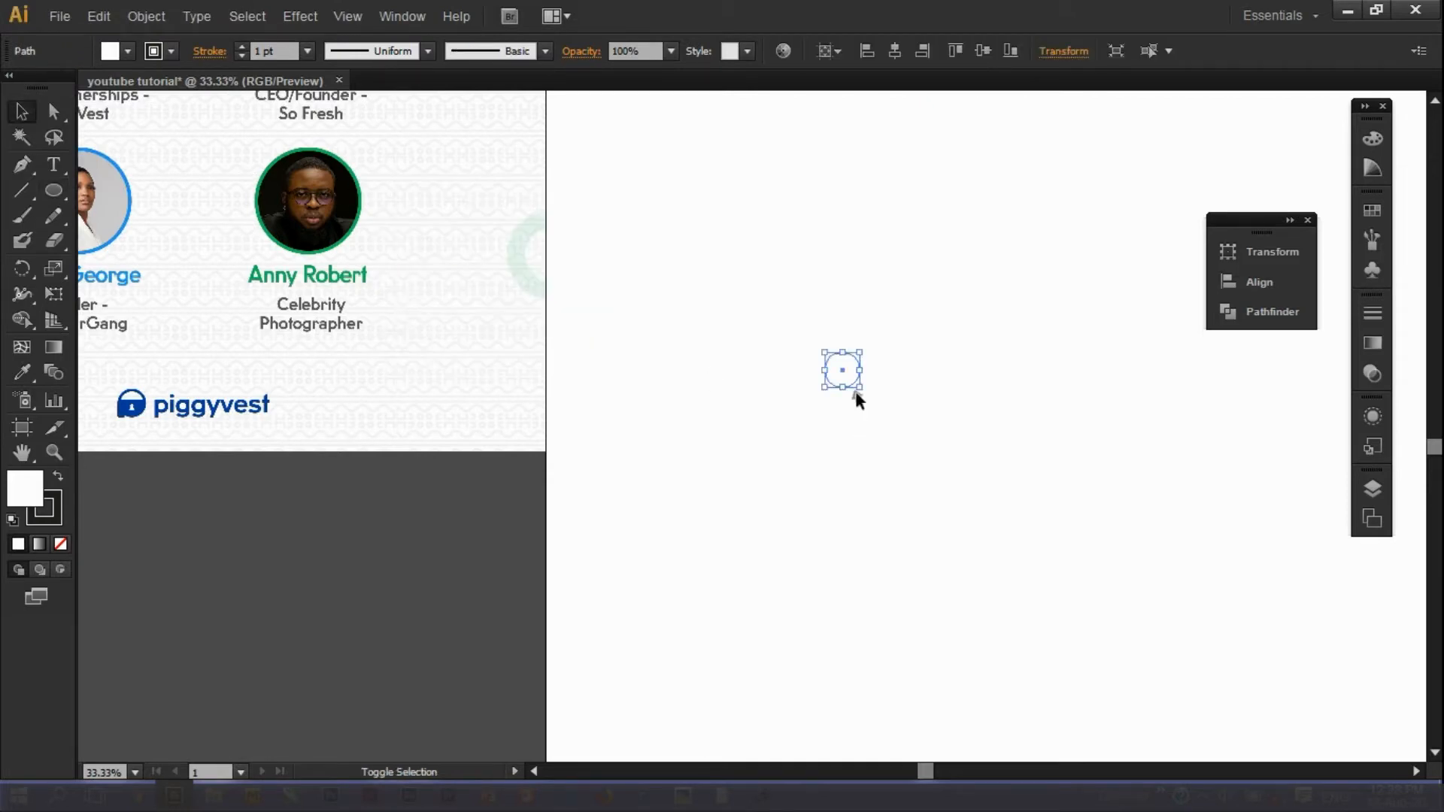
drag(858, 389, 907, 432)
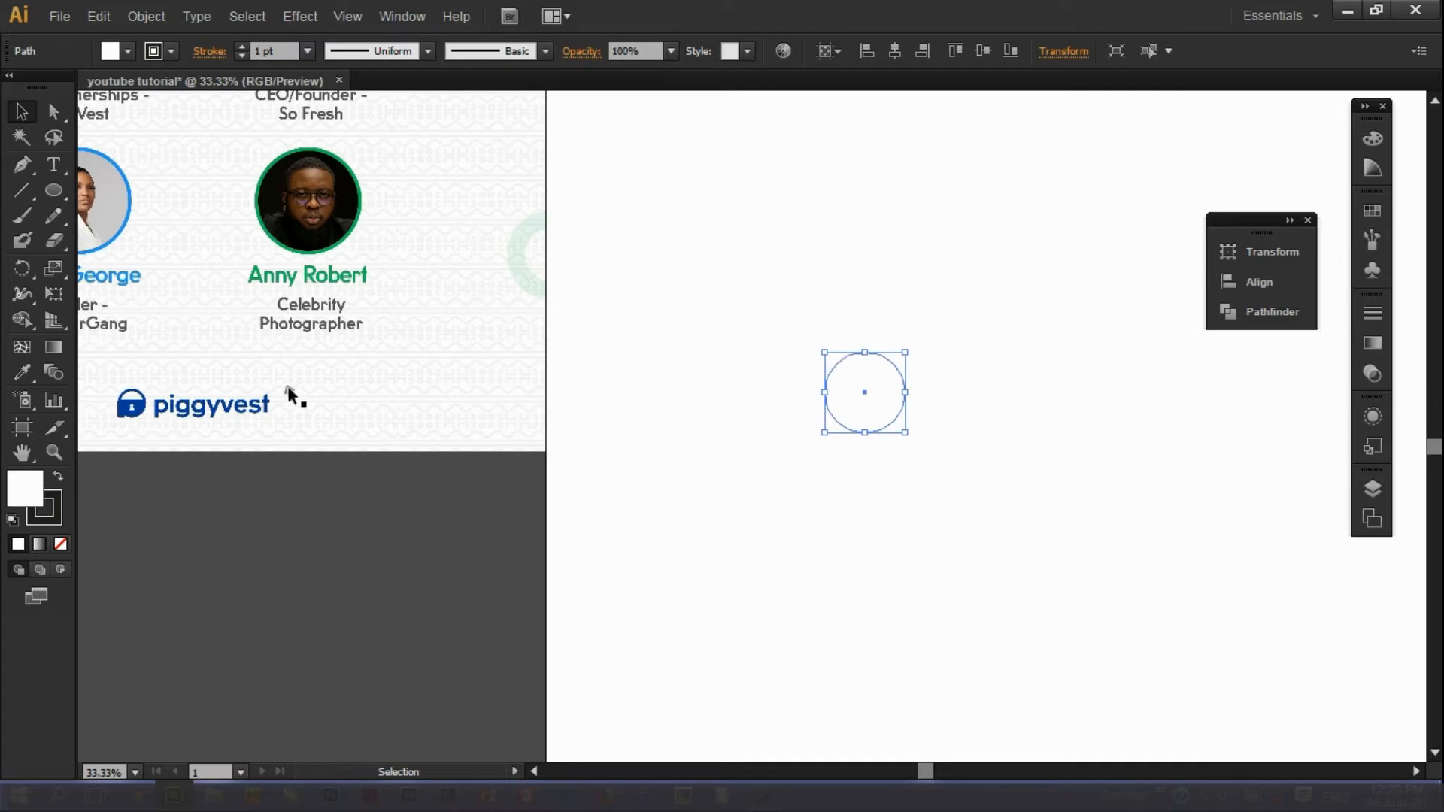
click(23, 372)
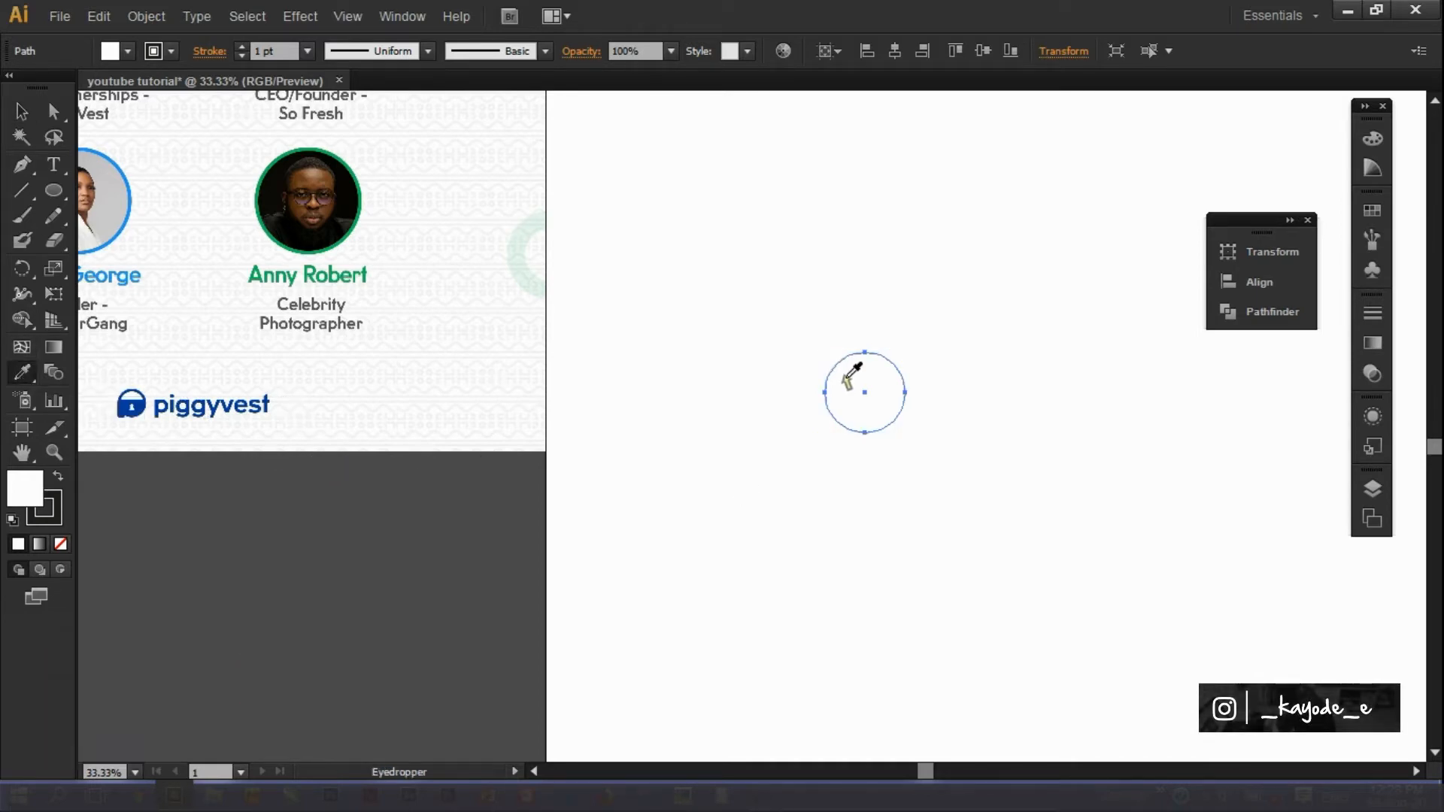
click(125, 413)
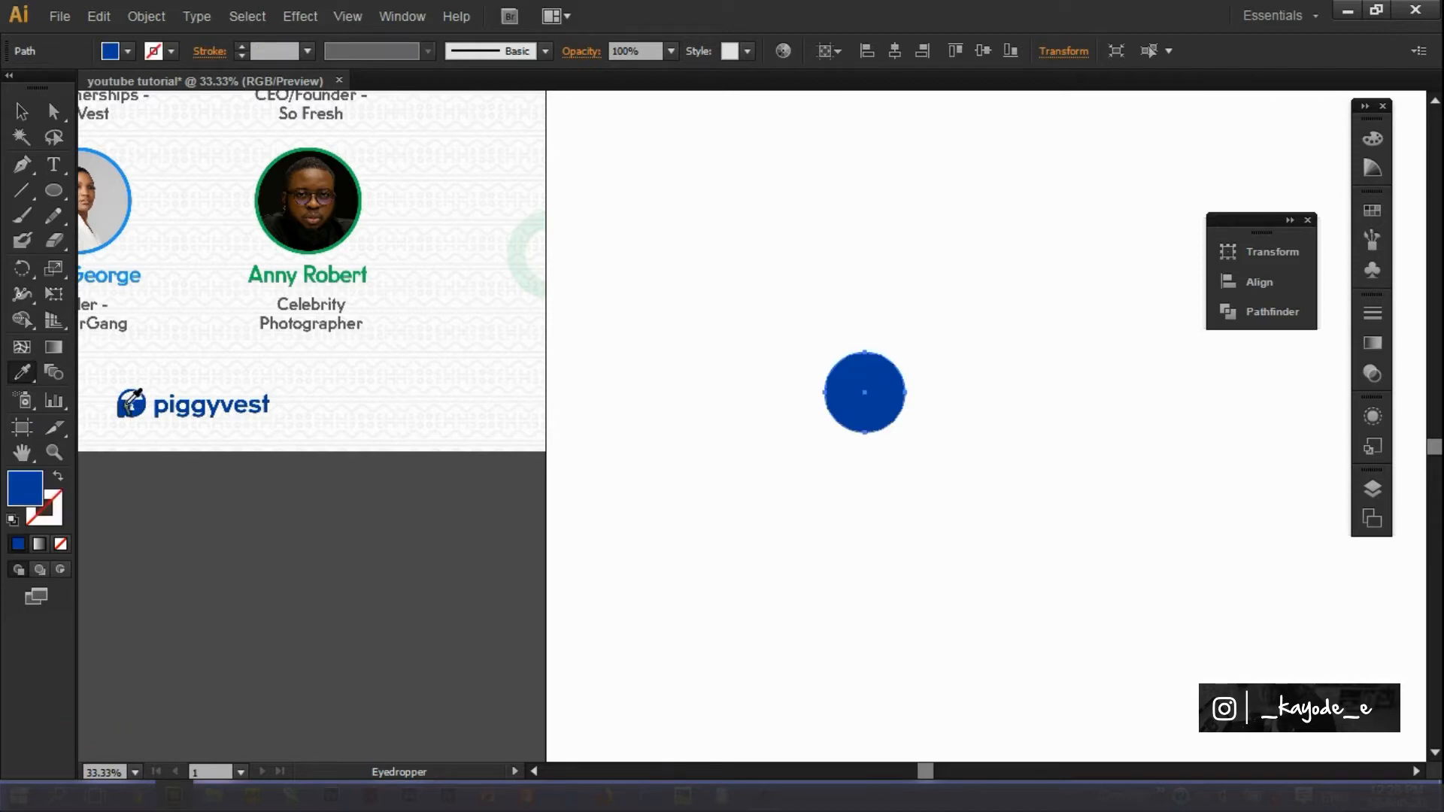
Draw a small rounded rectangle and move it against the circle's lower left.
key(ctrl+shift+a)
click(54, 451)
drag(117, 406, 188, 460)
drag(456, 254, 527, 277)
drag(838, 772, 924, 776)
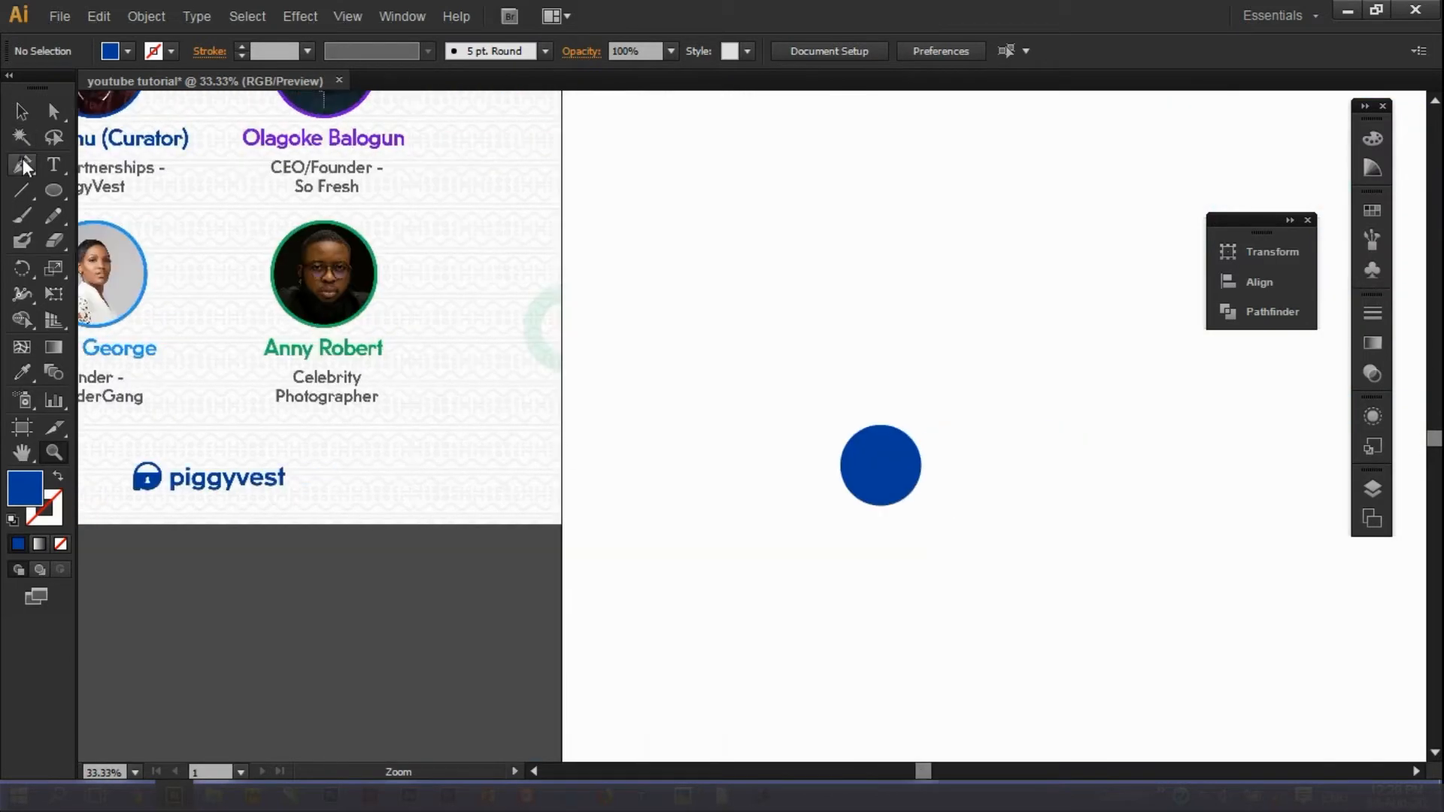
drag(52, 191, 101, 214)
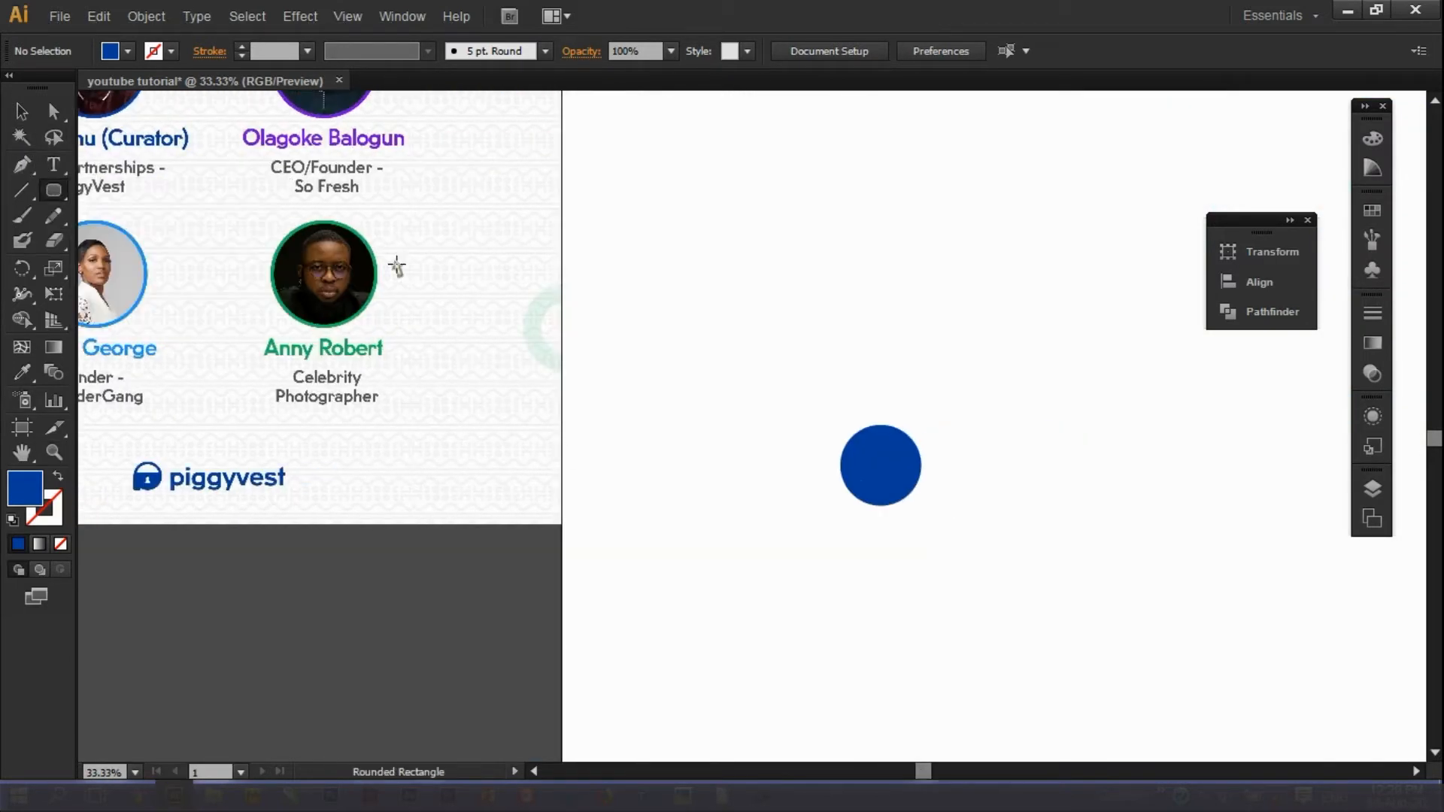
drag(839, 484, 864, 531)
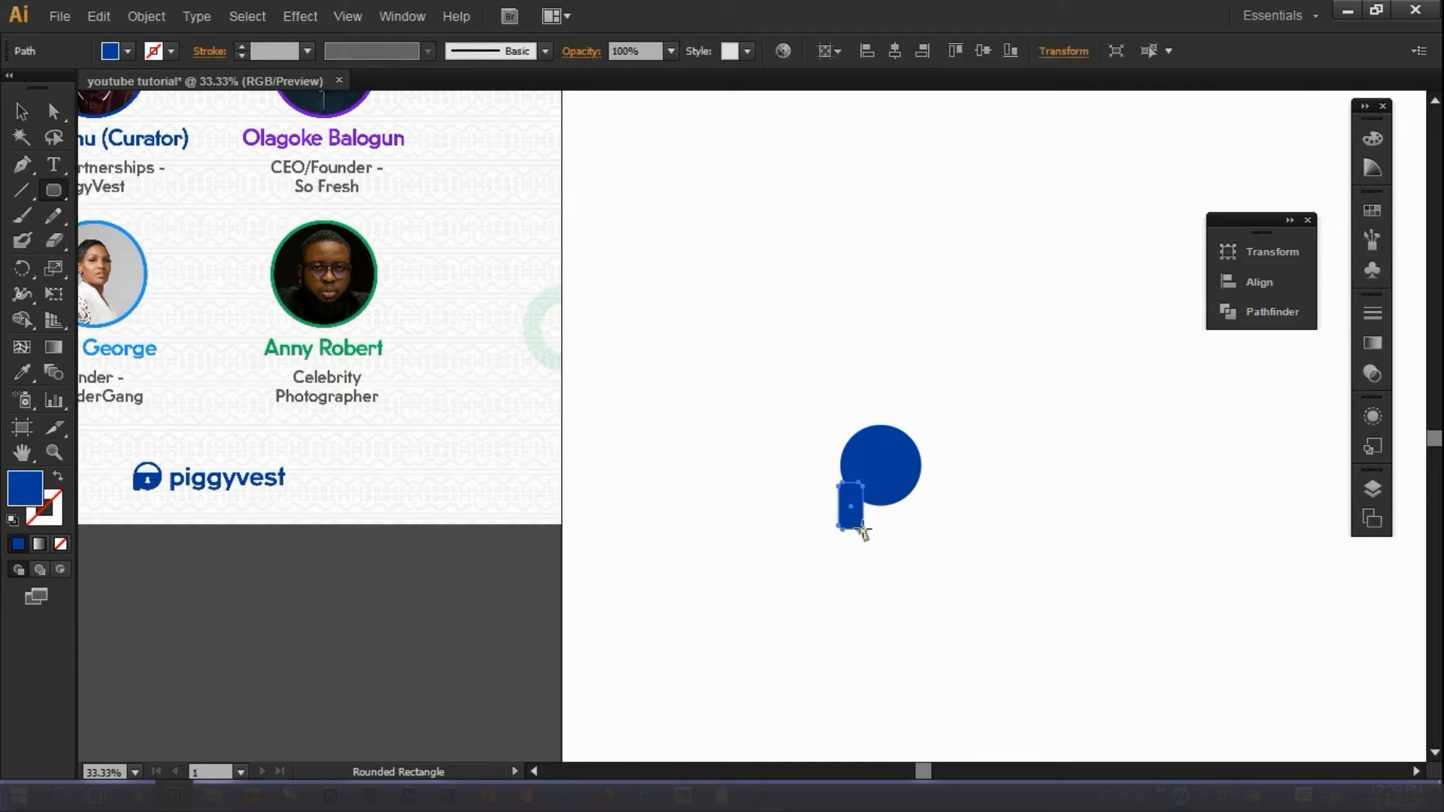
click(21, 111)
drag(850, 490, 899, 466)
click(931, 522)
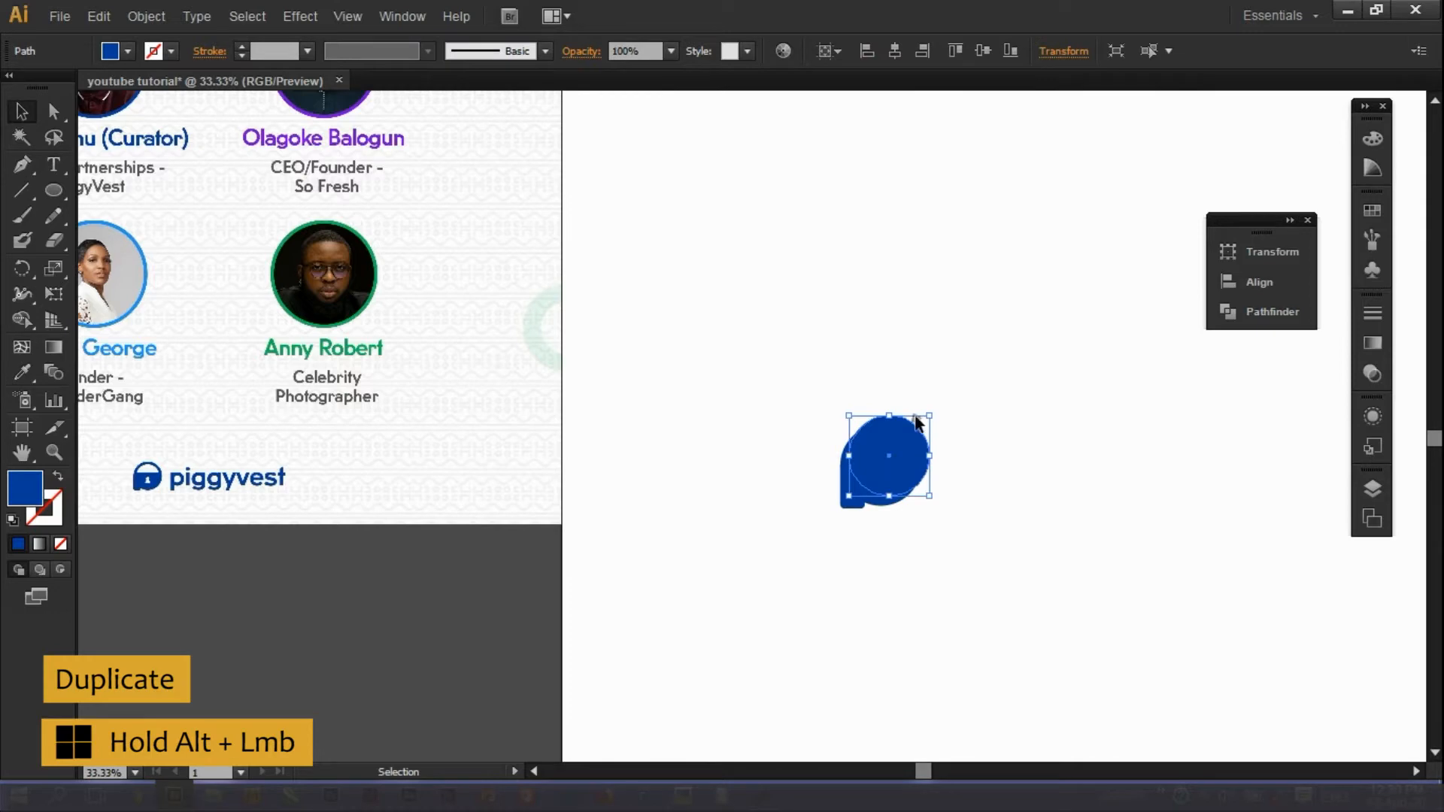
click(53, 499)
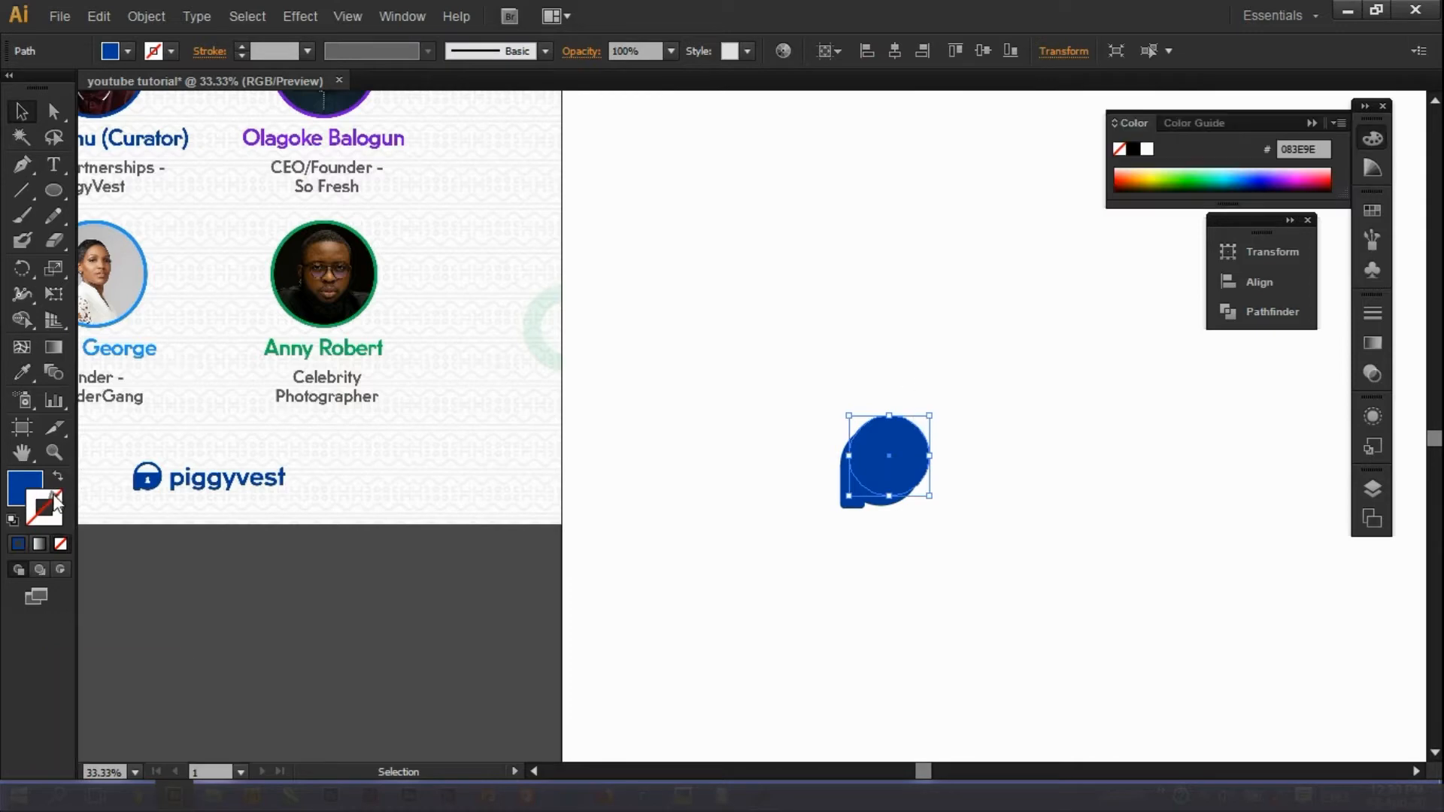
Give the ellipse a 5 pt black stroke and position it inside the blue circle.
click(1139, 149)
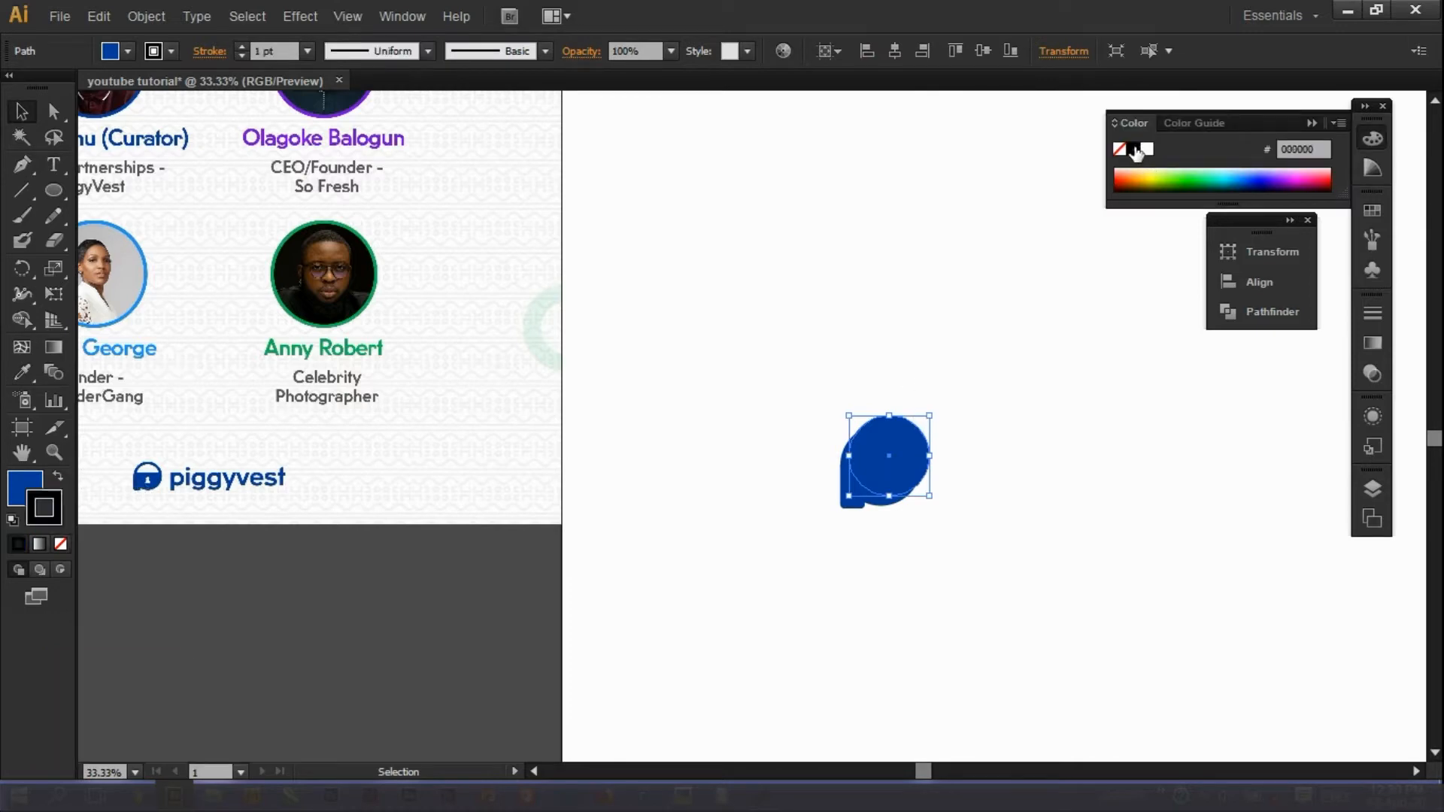
click(243, 48)
click(242, 48)
click(797, 427)
drag(941, 477, 919, 512)
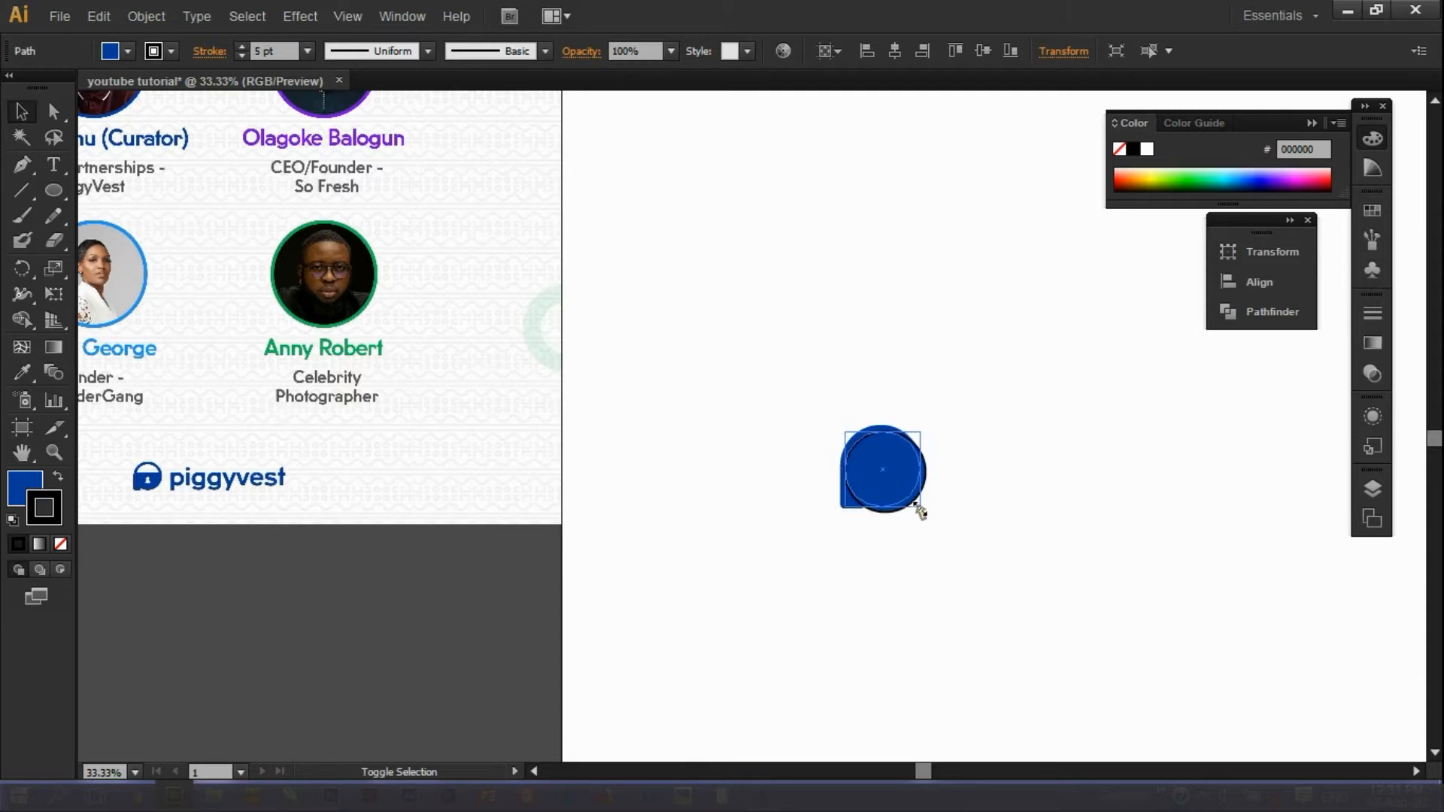
drag(920, 513, 917, 505)
key(Right)
key(Right)
key(Up)
key(Right)
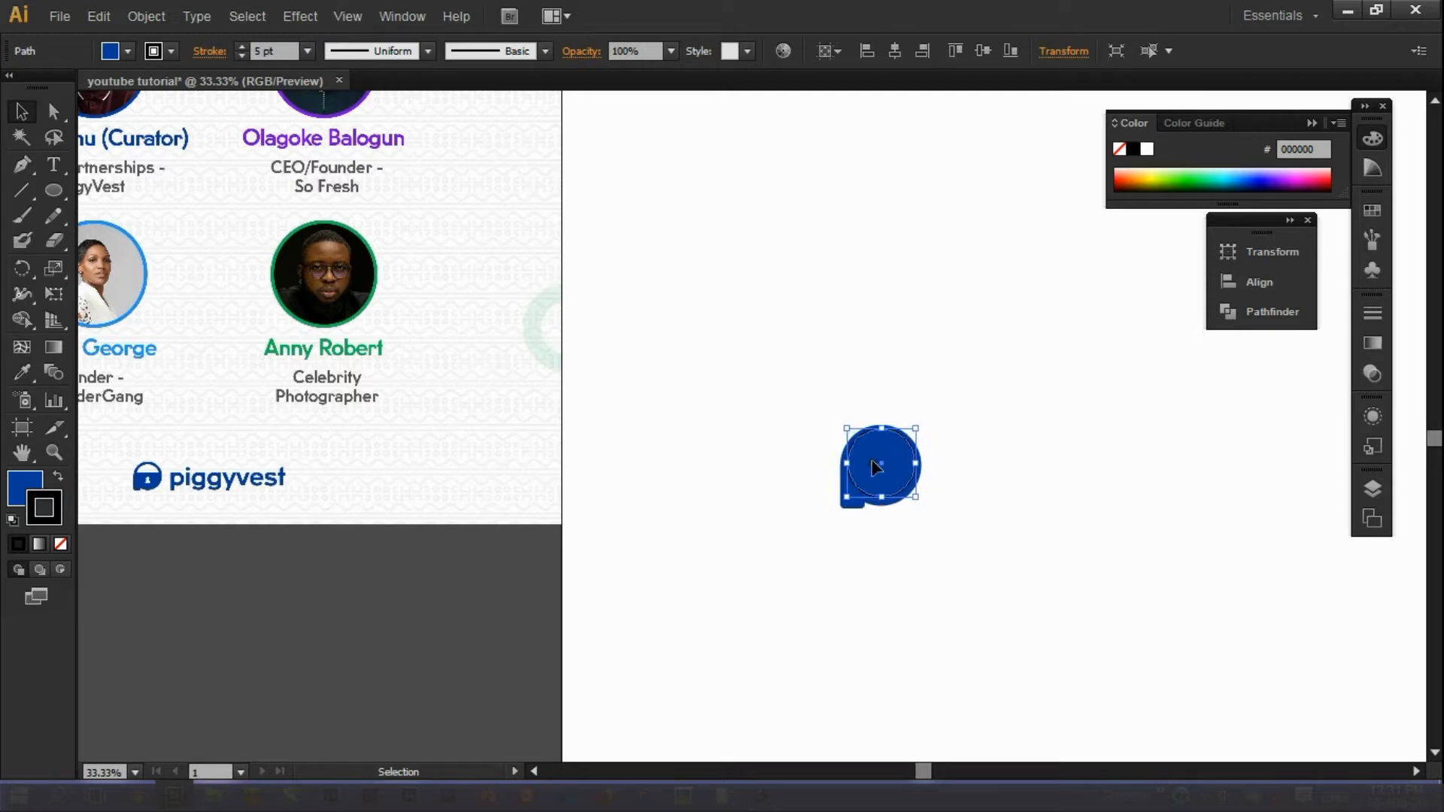
click(993, 484)
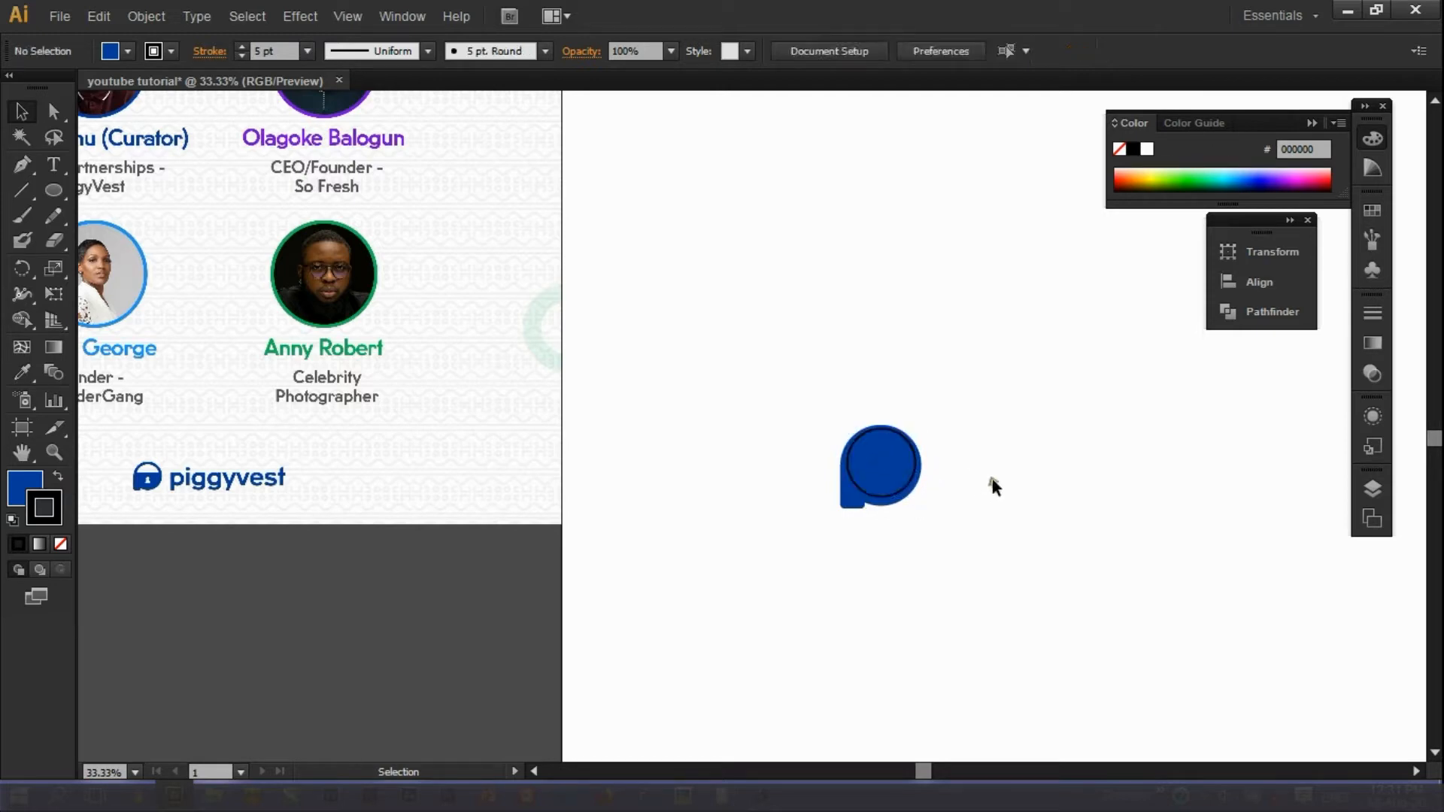
Delete the ellipse's bottom anchor point with the Pen tool.
click(862, 483)
key(a)
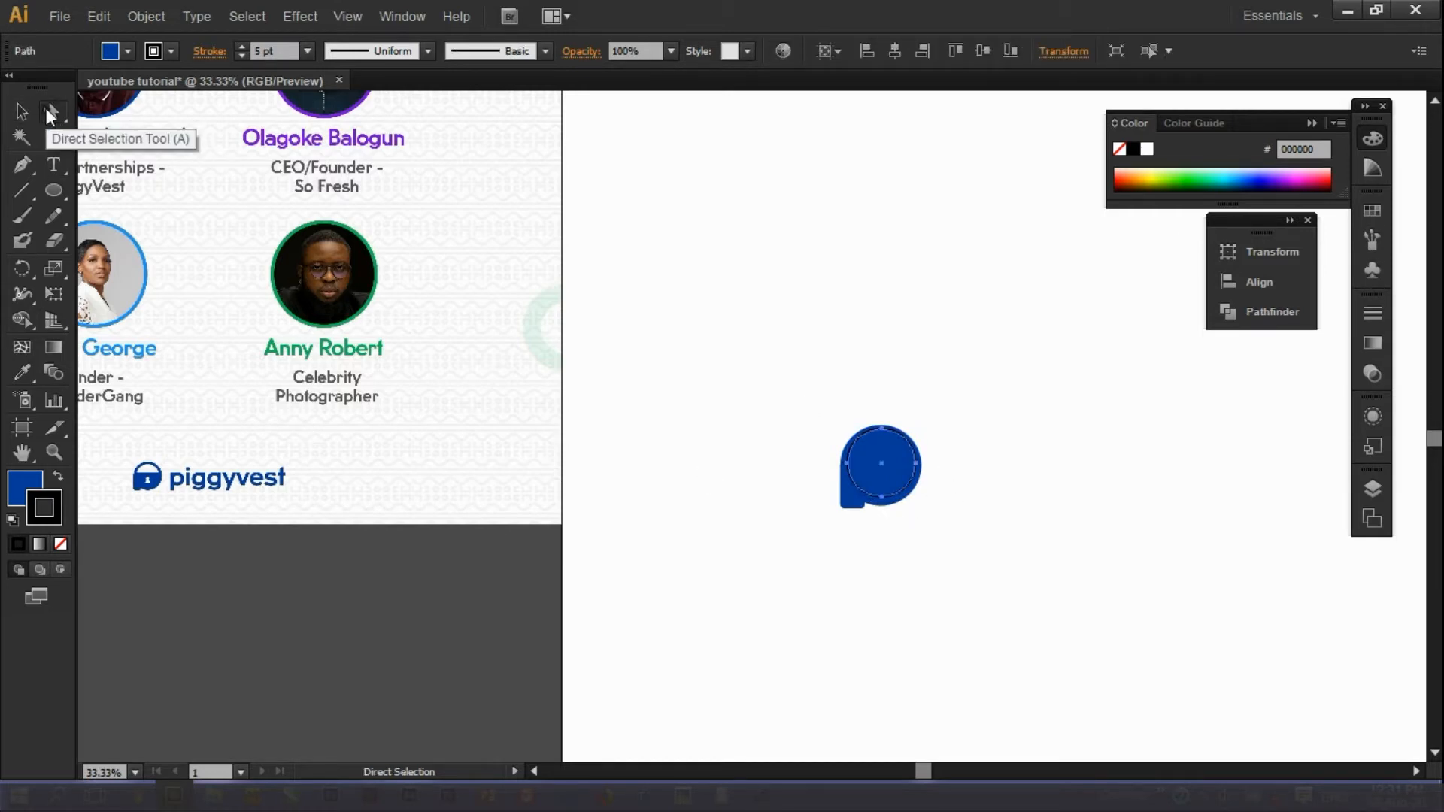
click(882, 499)
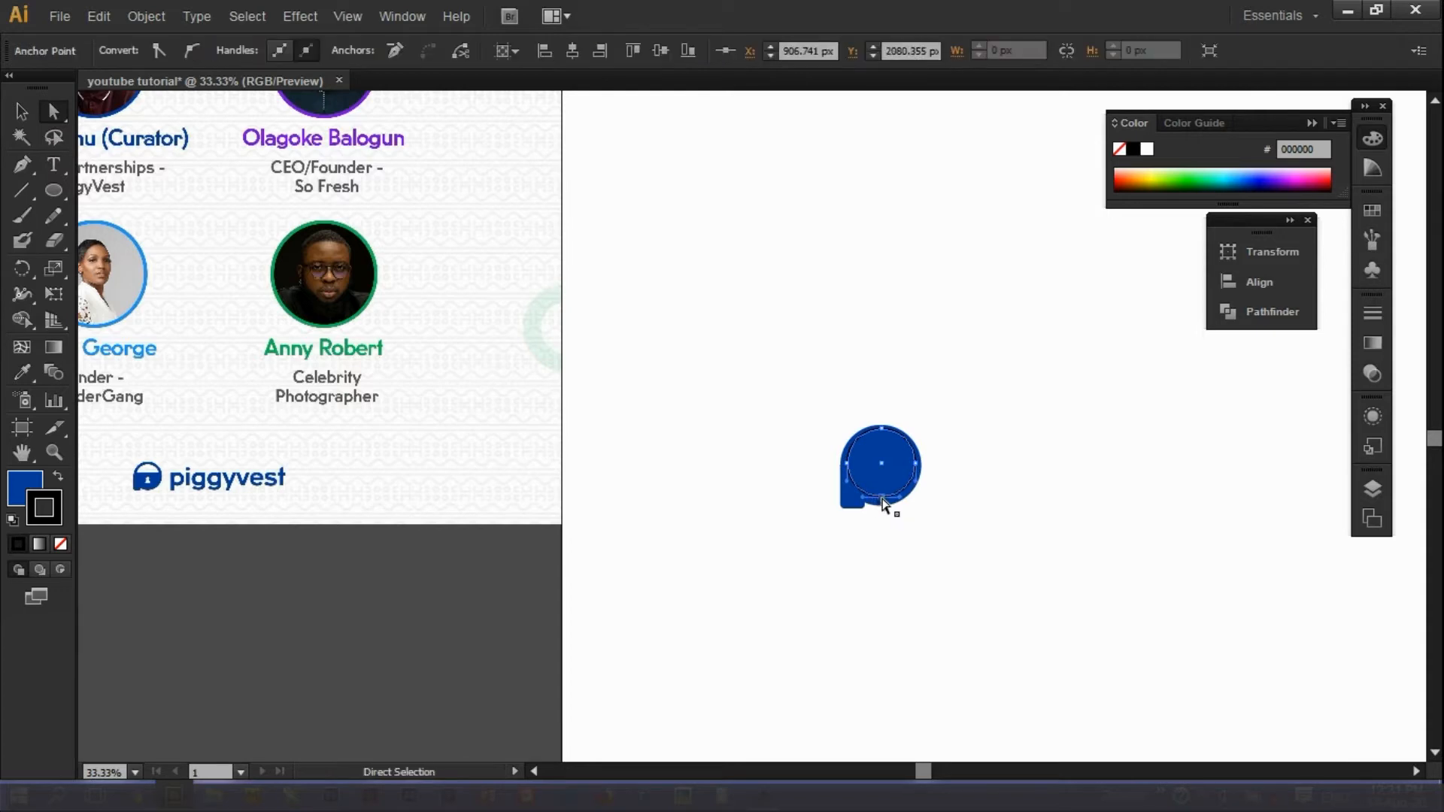
drag(885, 498, 882, 497)
key(p)
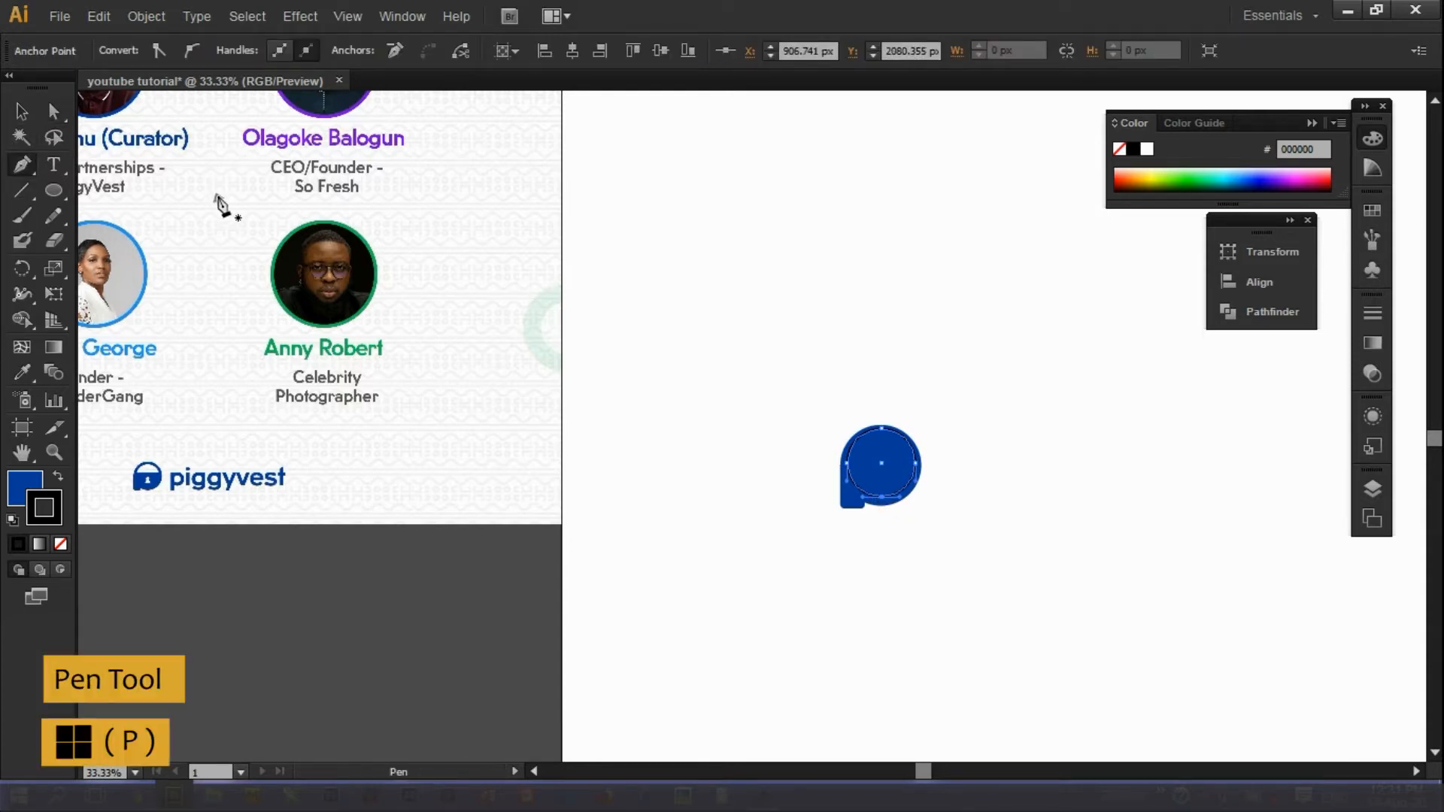
click(885, 498)
click(21, 112)
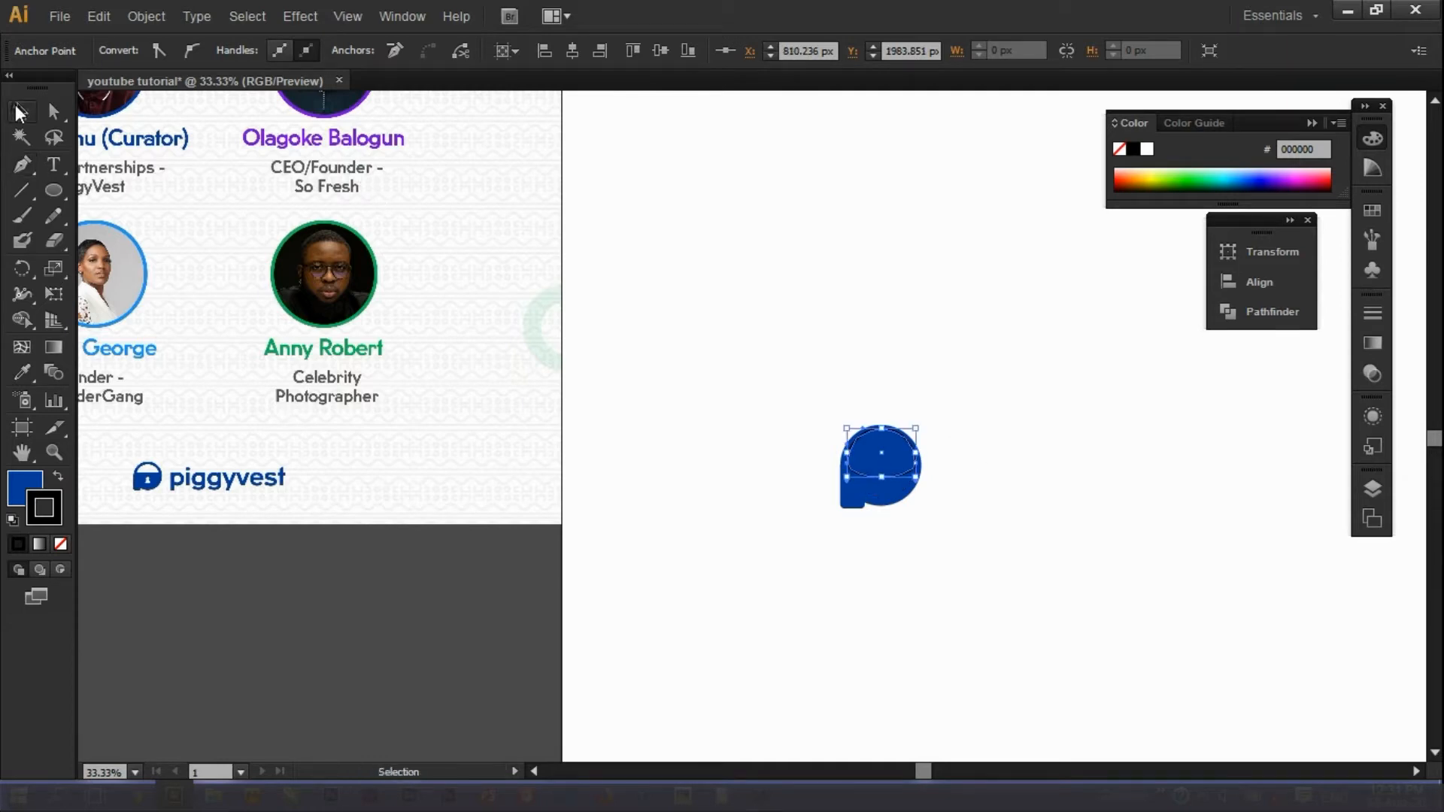
click(748, 305)
Drag the left and right anchor handles up to flatten the ellipse's bottom.
click(53, 452)
drag(782, 394, 985, 518)
key(a)
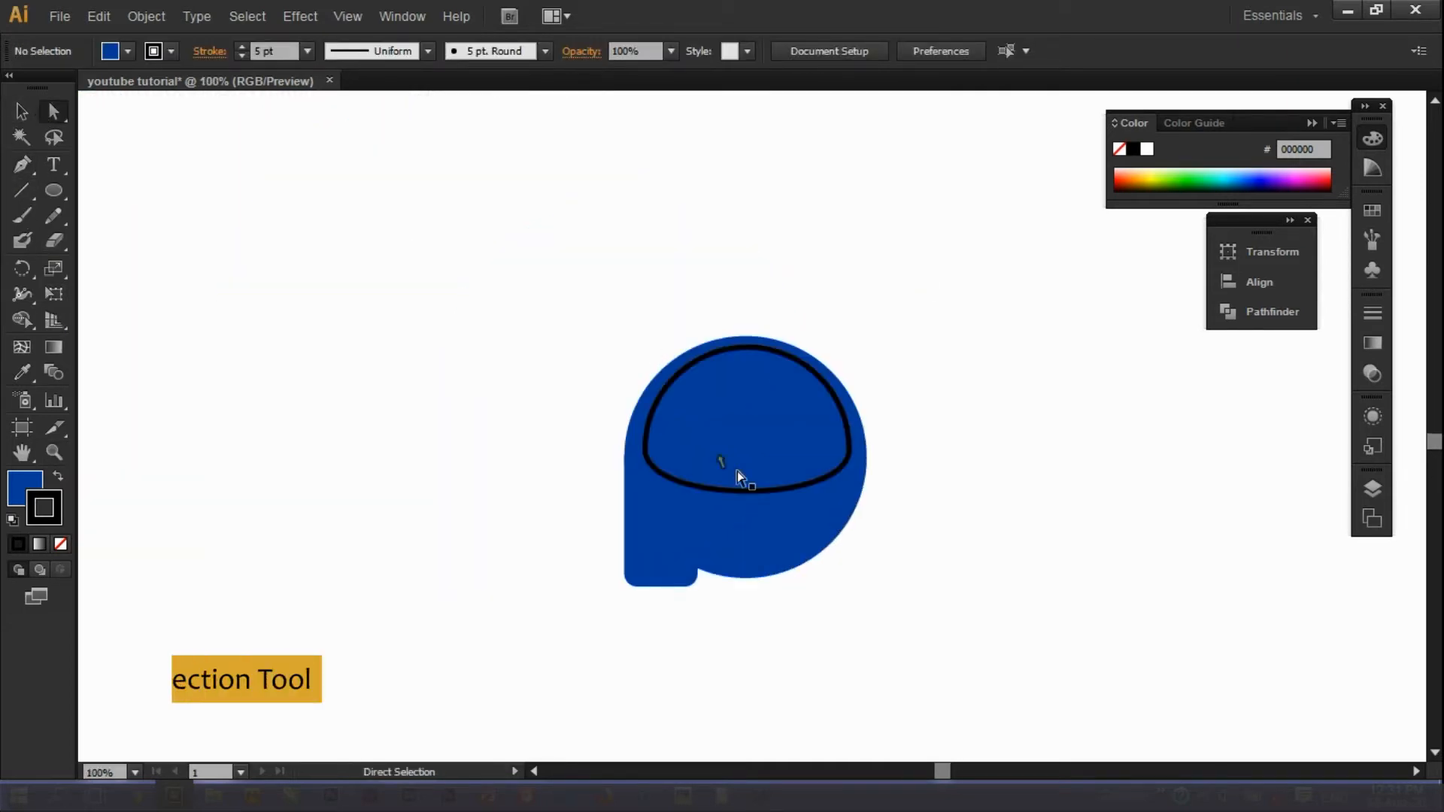
click(668, 477)
drag(850, 508, 850, 466)
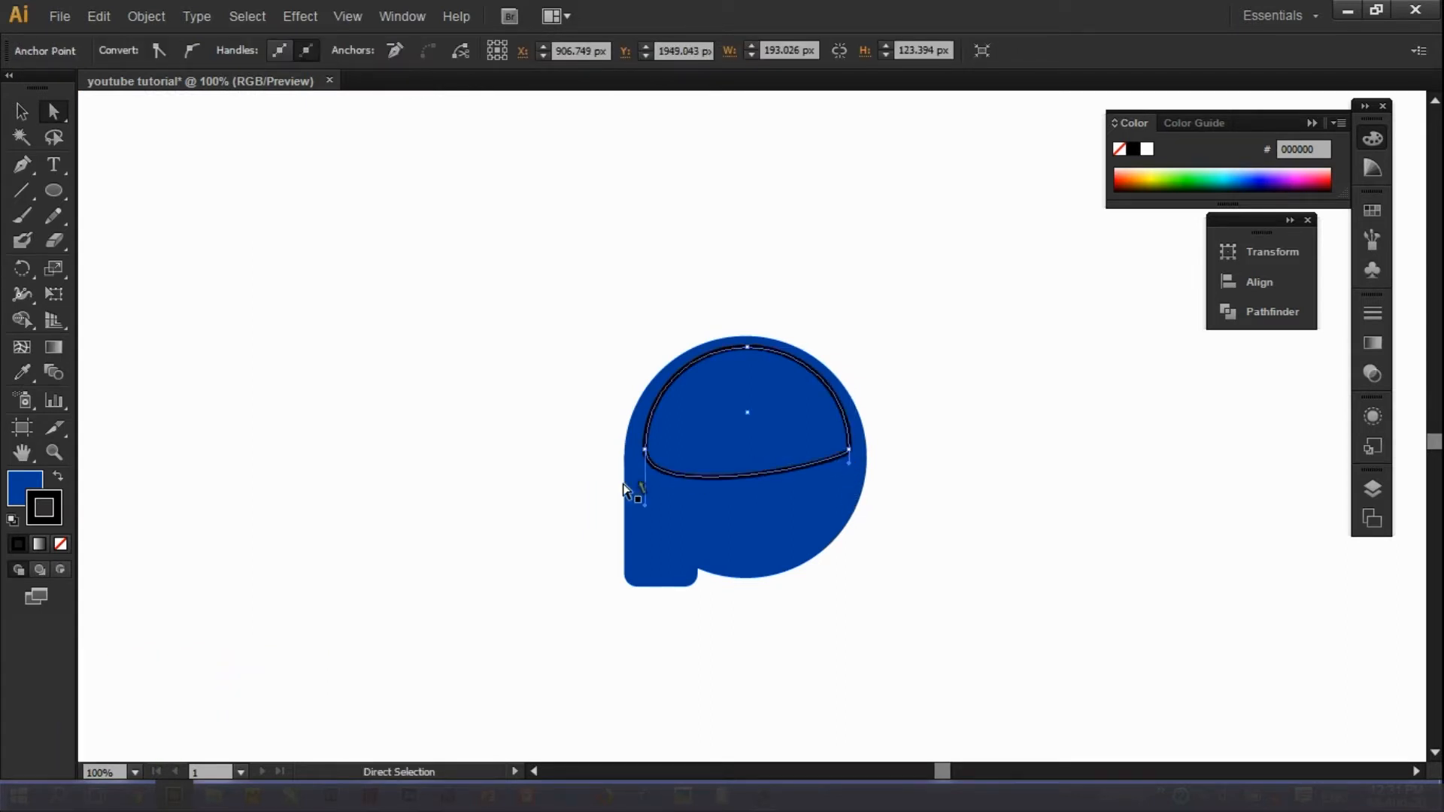
drag(648, 508, 644, 460)
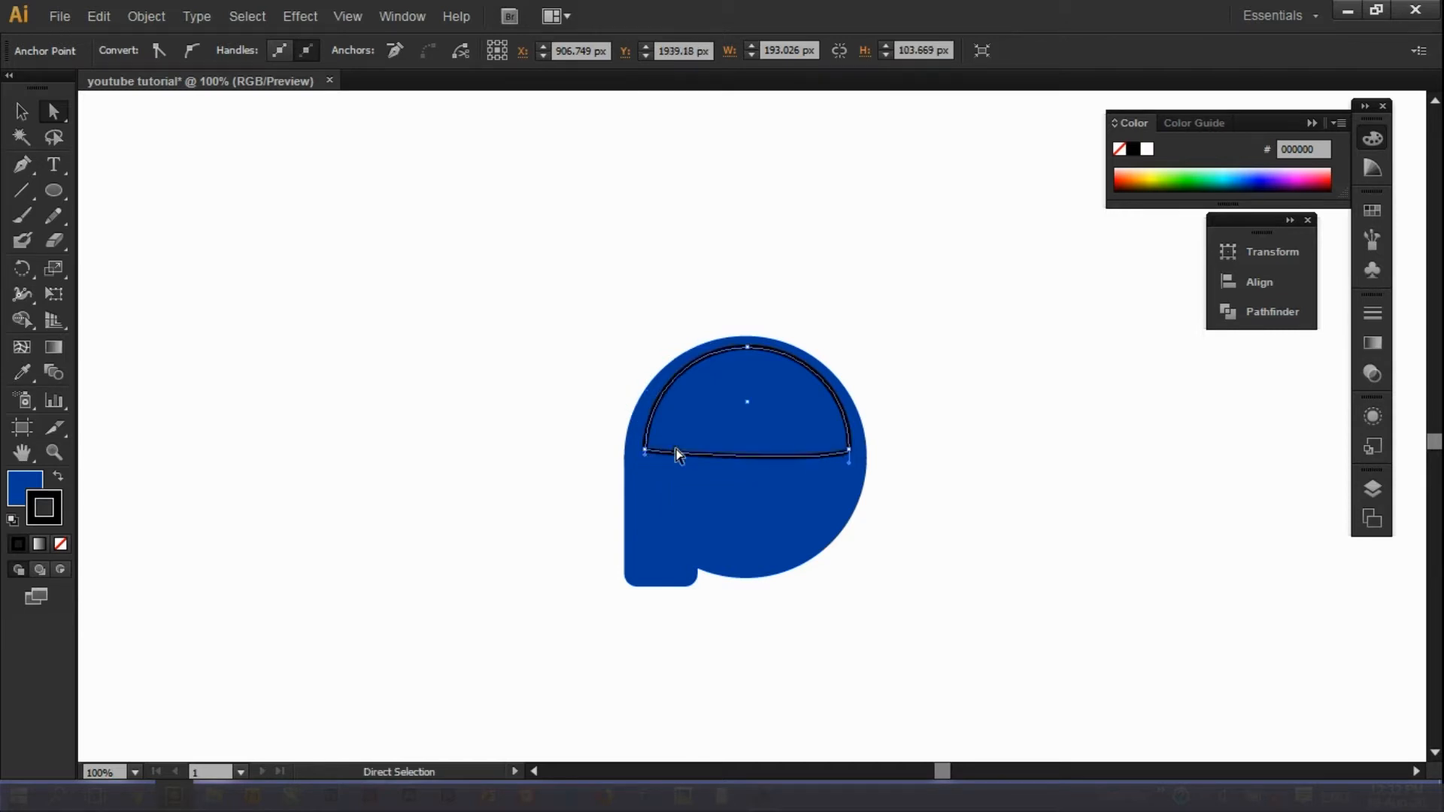
click(947, 419)
Fine-tune the dome's side anchors to even out its right-side curve.
click(767, 465)
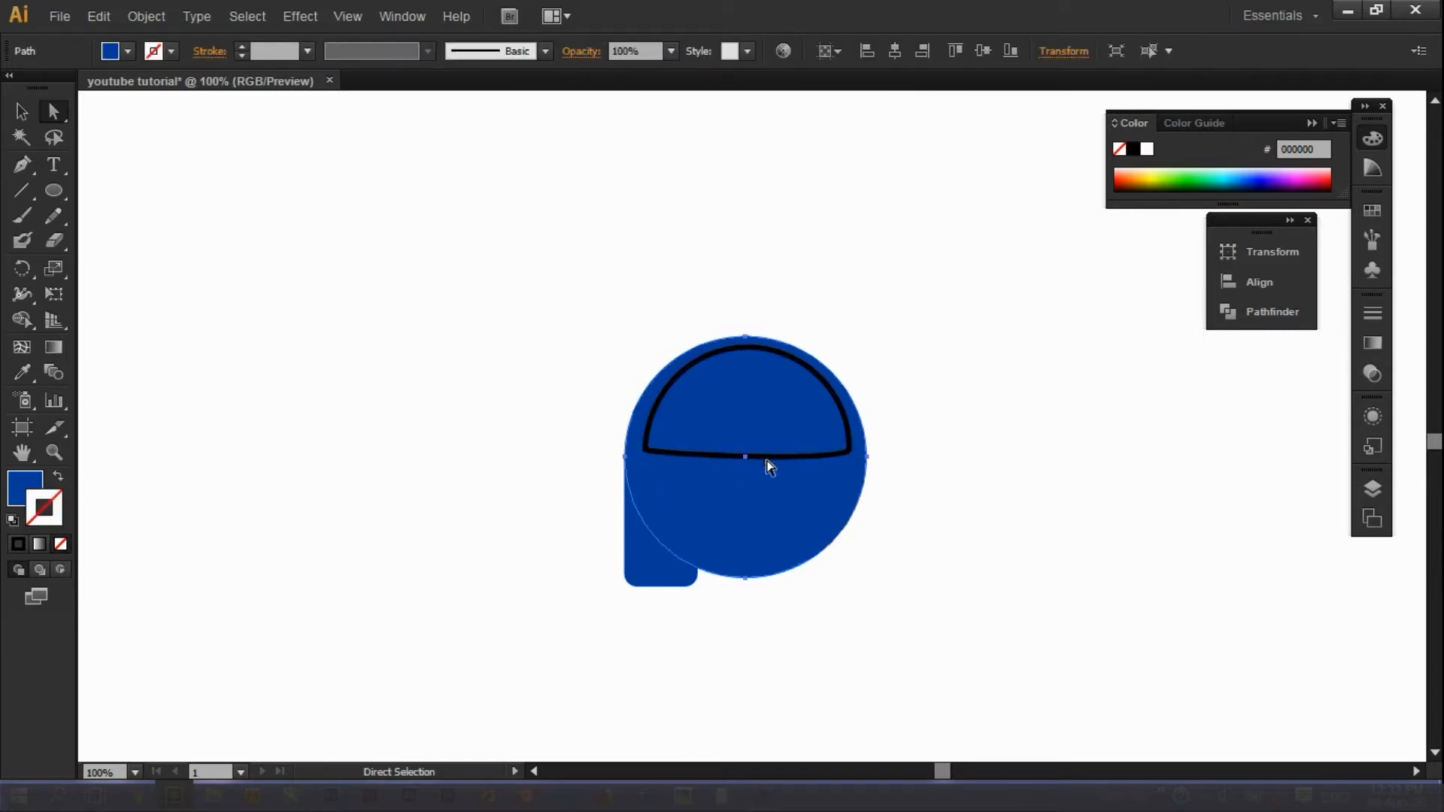
click(771, 348)
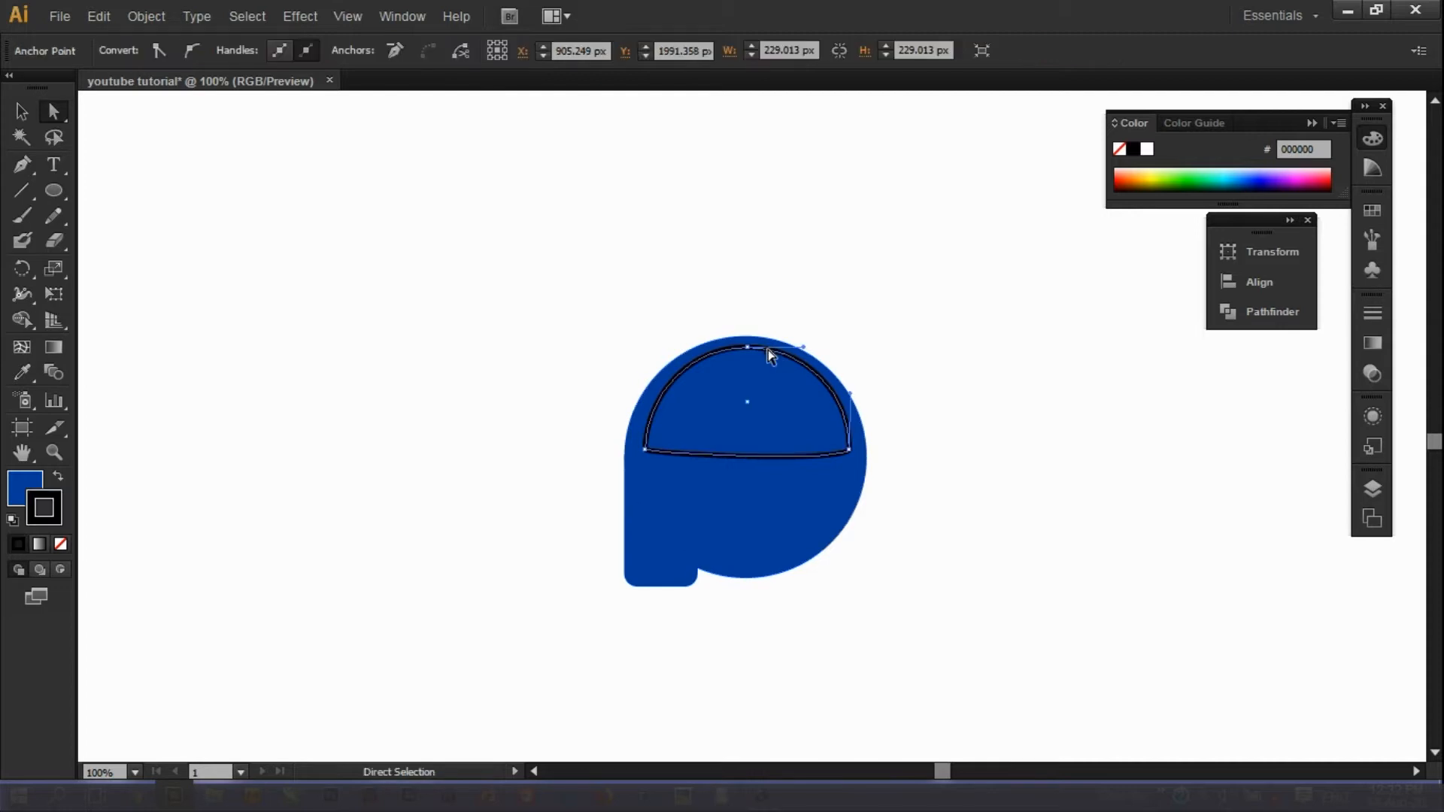
click(645, 451)
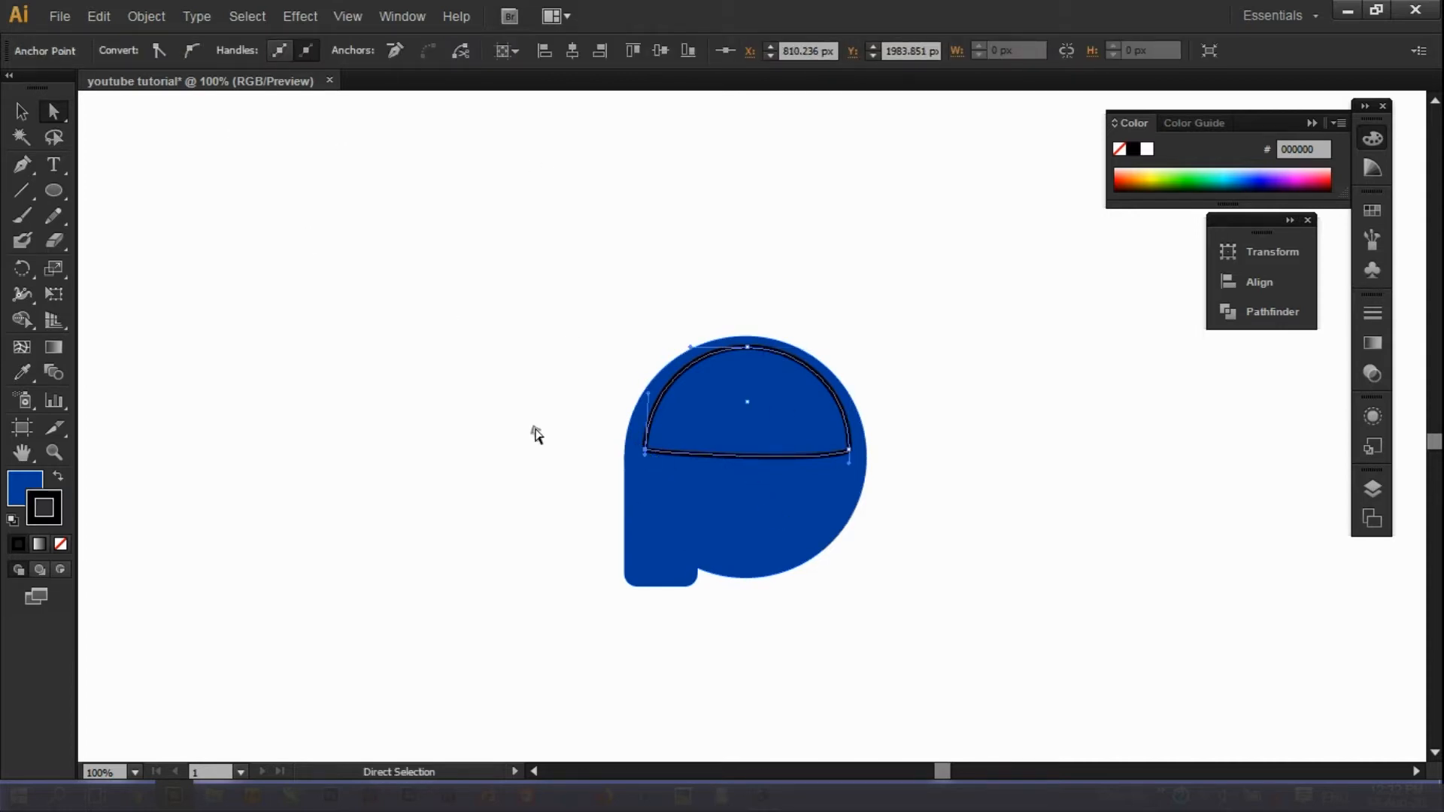
click(849, 452)
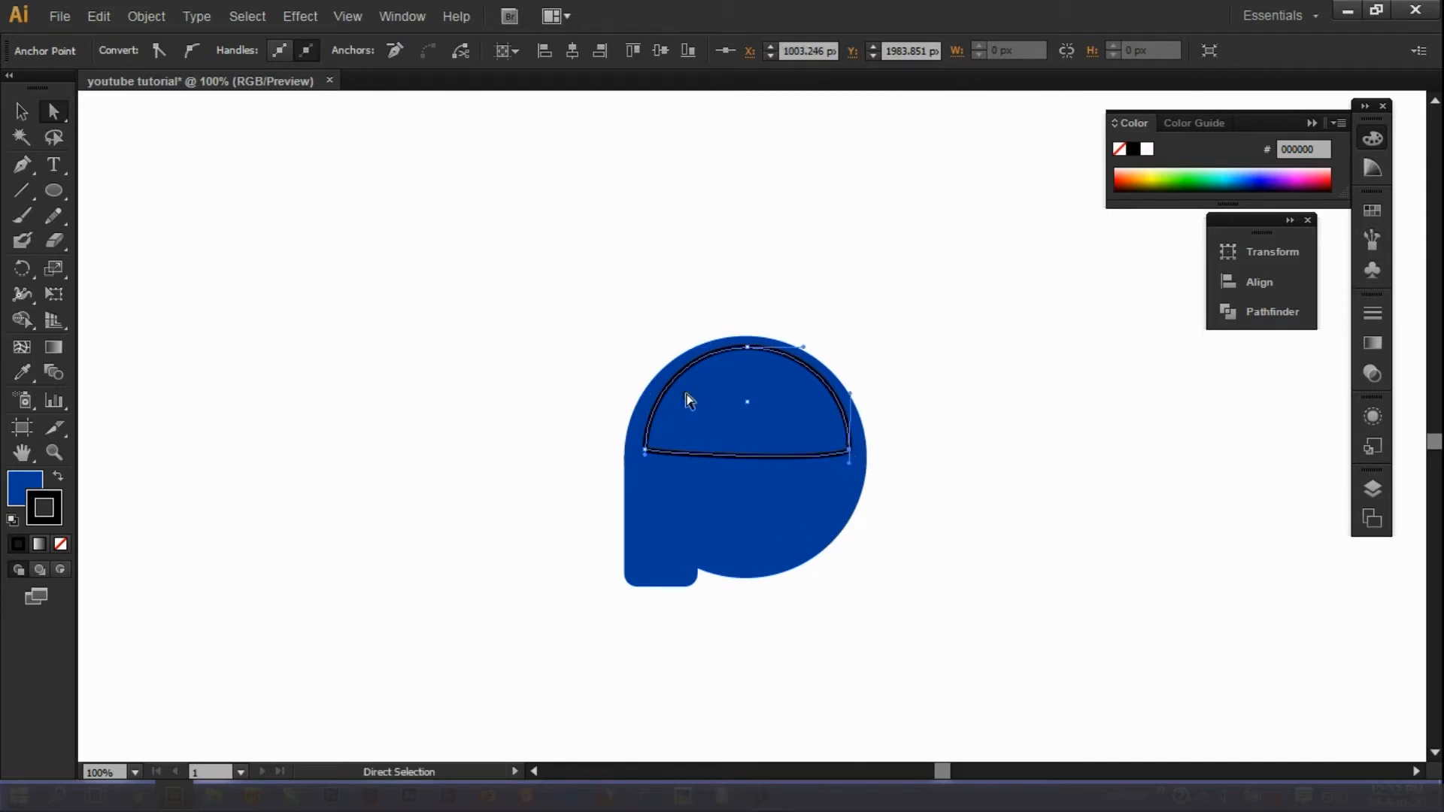
drag(850, 456, 843, 455)
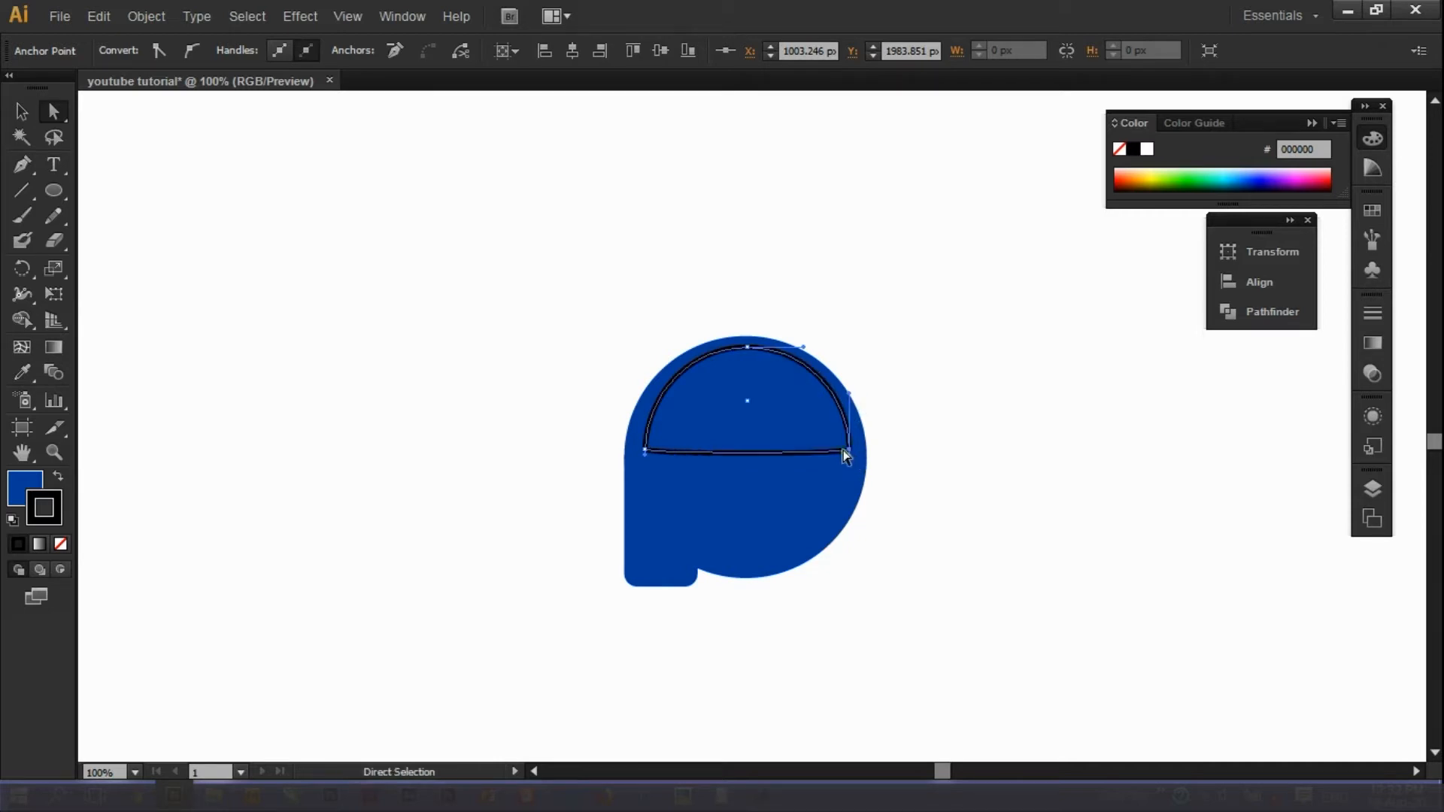
click(949, 442)
click(64, 454)
key(v)
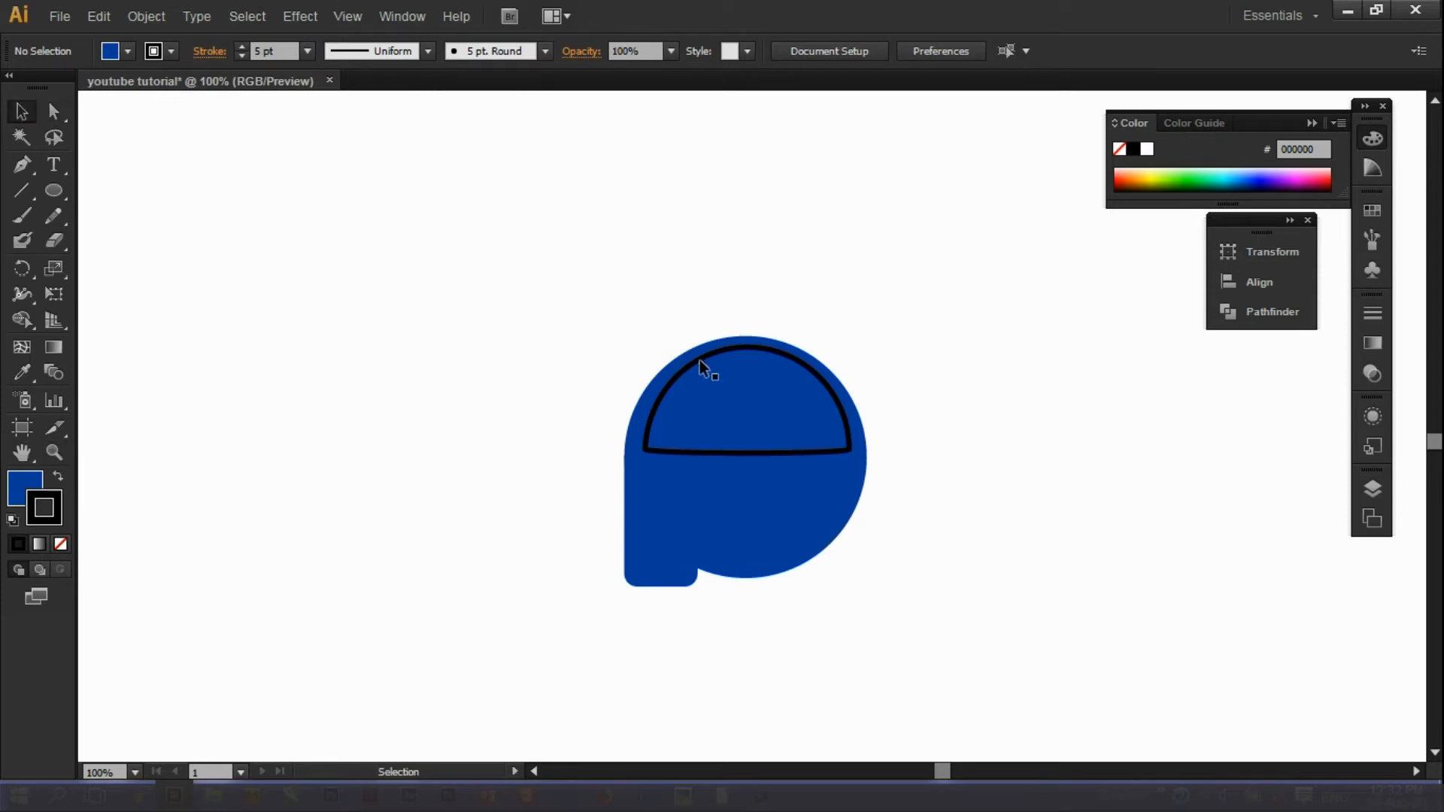
click(699, 362)
Fill the outlined dome with white from the Color Picker.
double_click(18, 494)
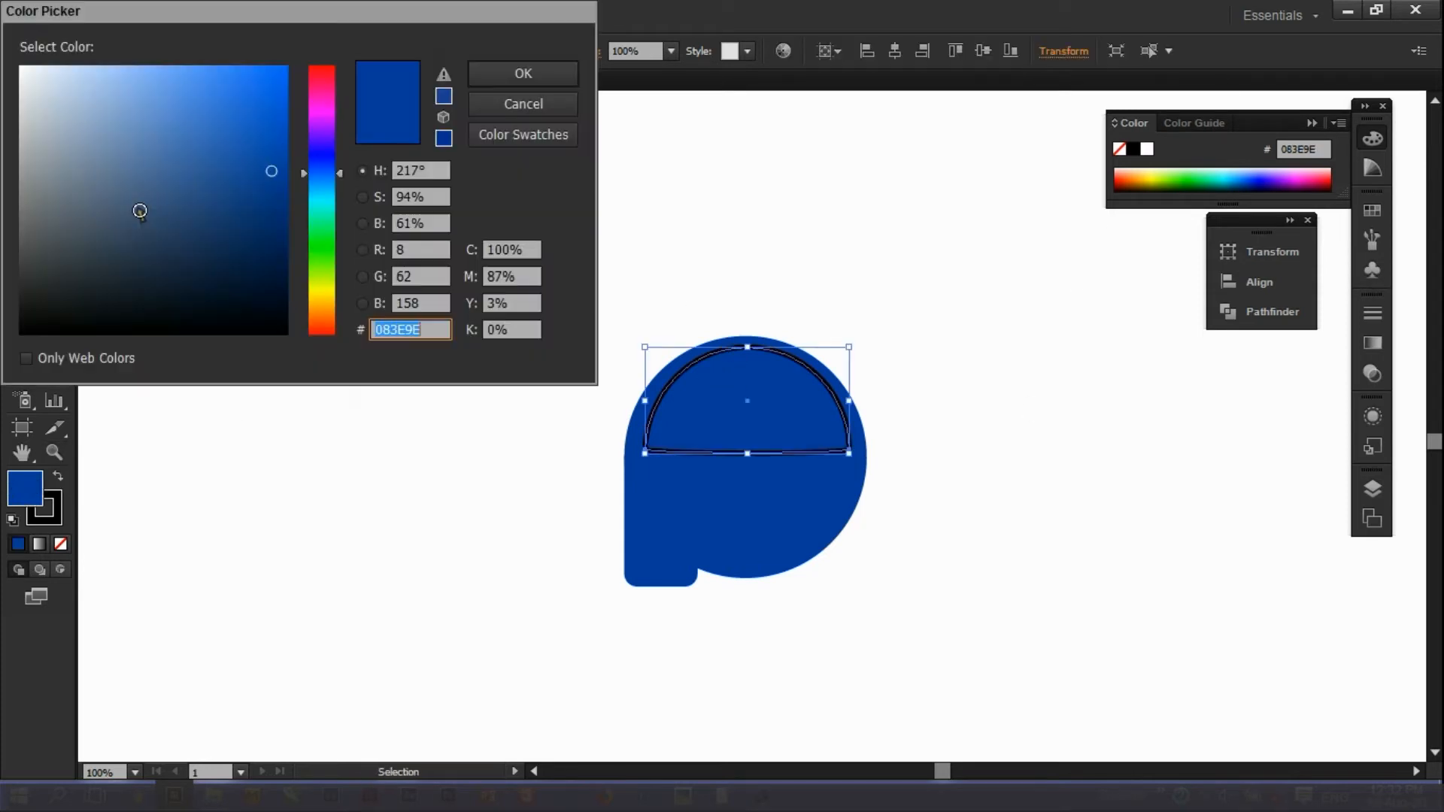
click(21, 67)
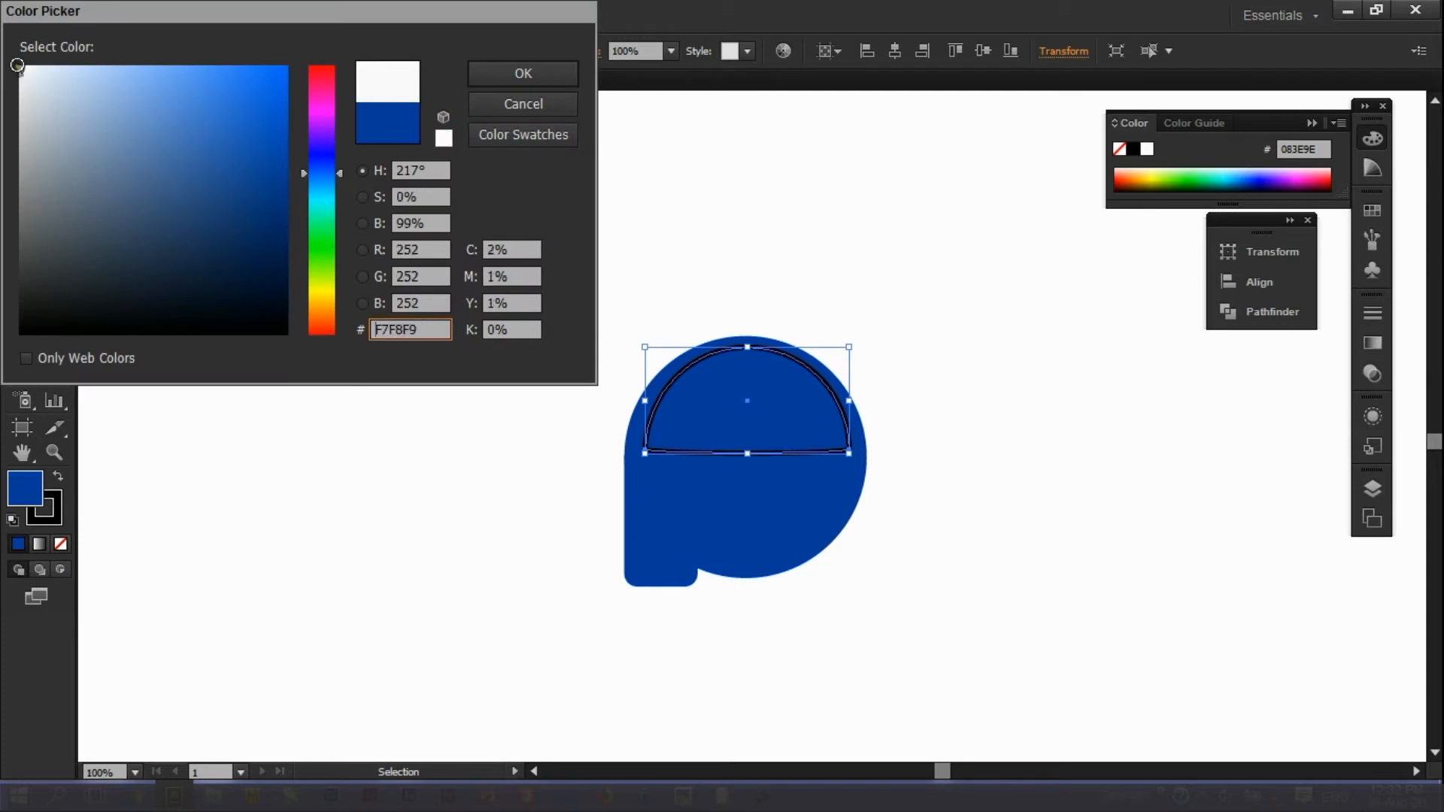
click(510, 57)
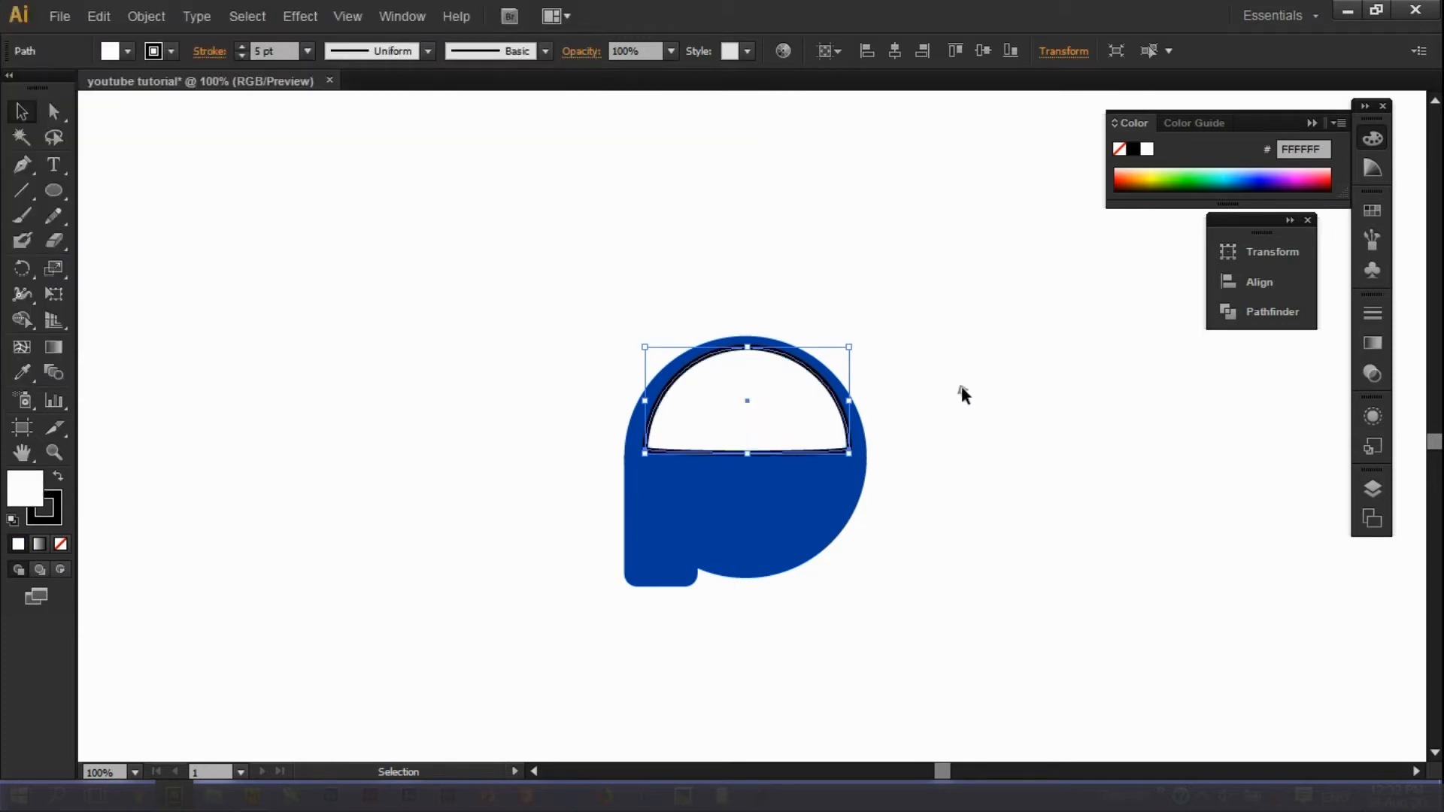
click(961, 386)
click(54, 452)
drag(602, 512, 870, 538)
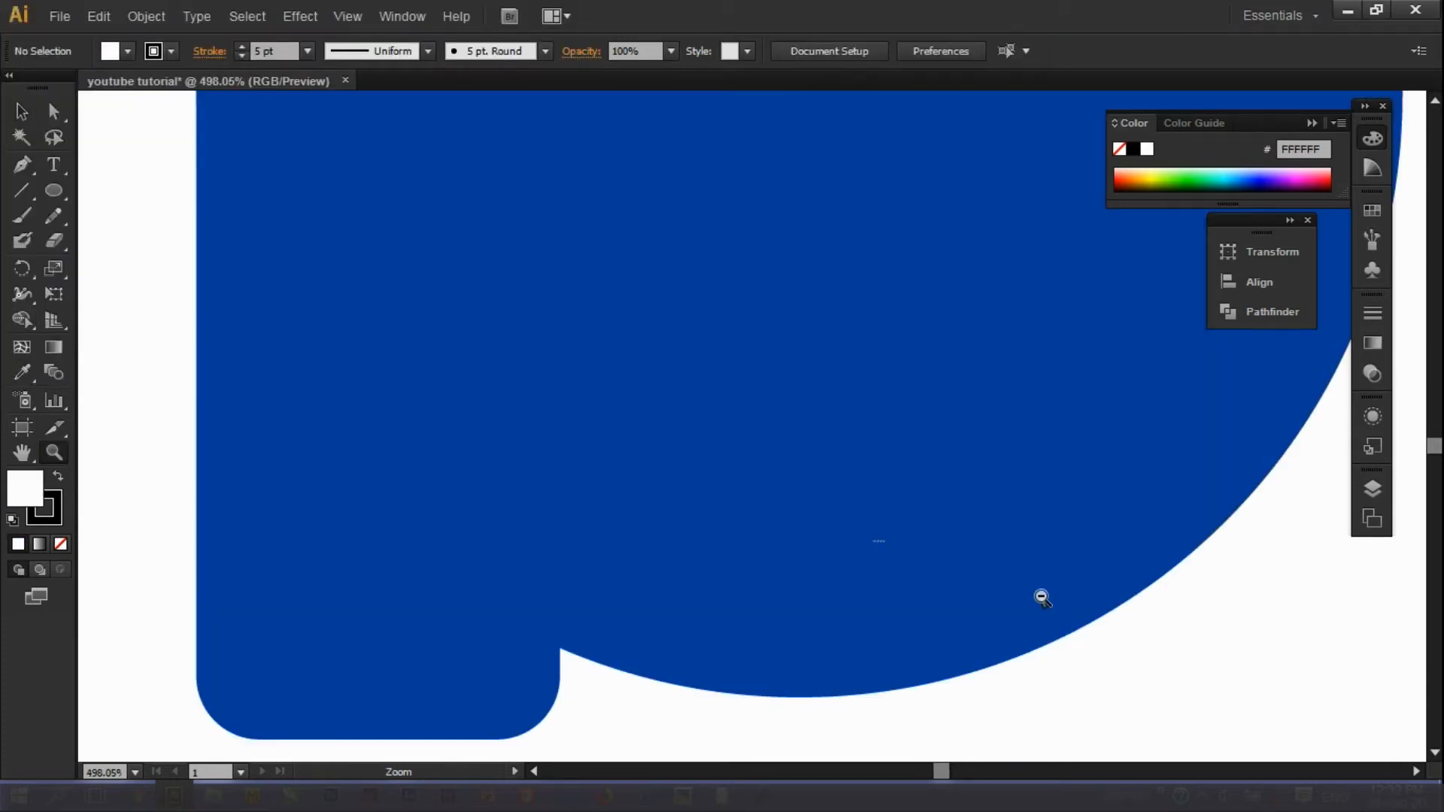
scroll(1040, 594, down, 9)
key(super)
click(22, 111)
click(54, 452)
drag(185, 395, 444, 520)
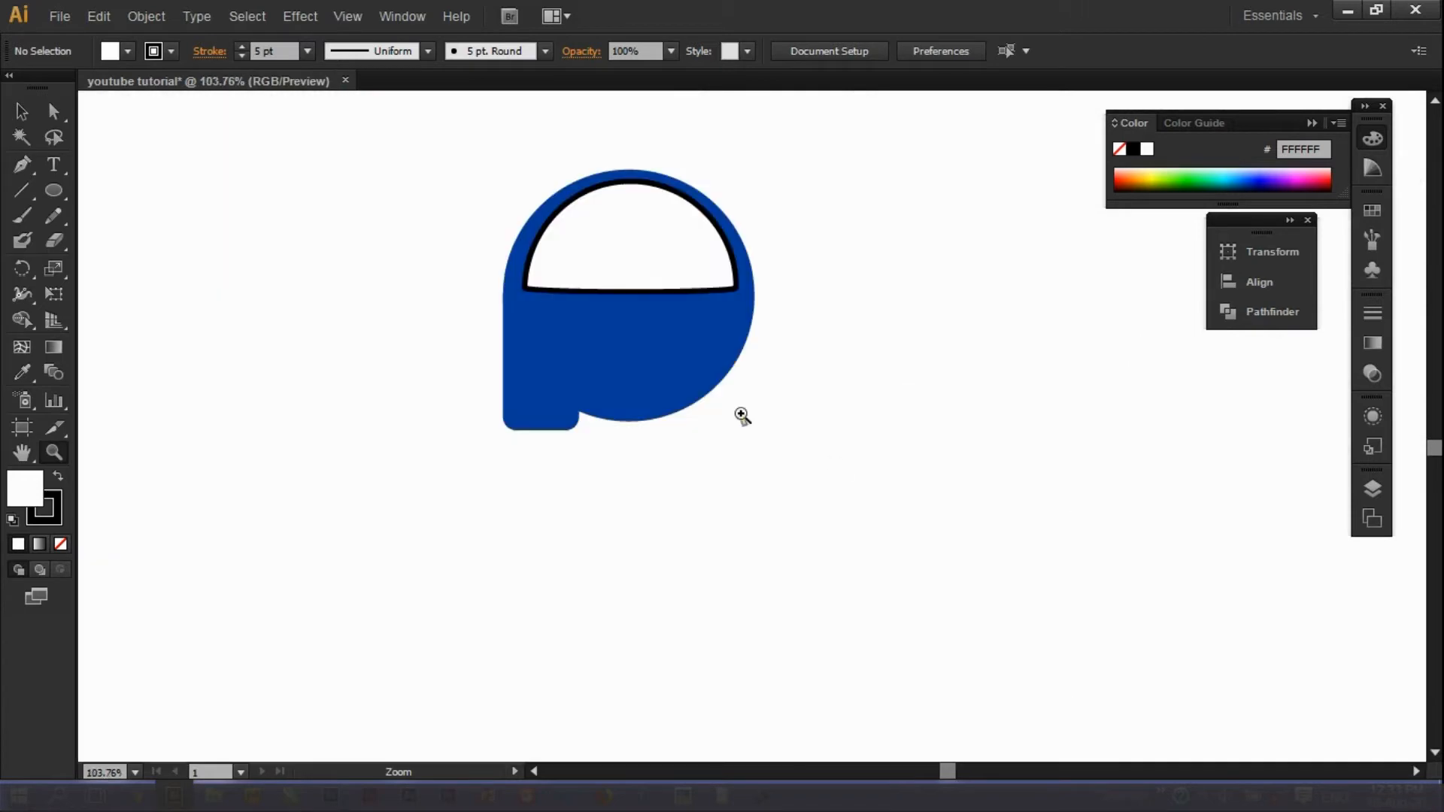
Duplicate the dome below itself as a smaller half-circle with no stroke.
click(18, 109)
click(570, 248)
drag(613, 247, 607, 370)
drag(727, 418, 628, 354)
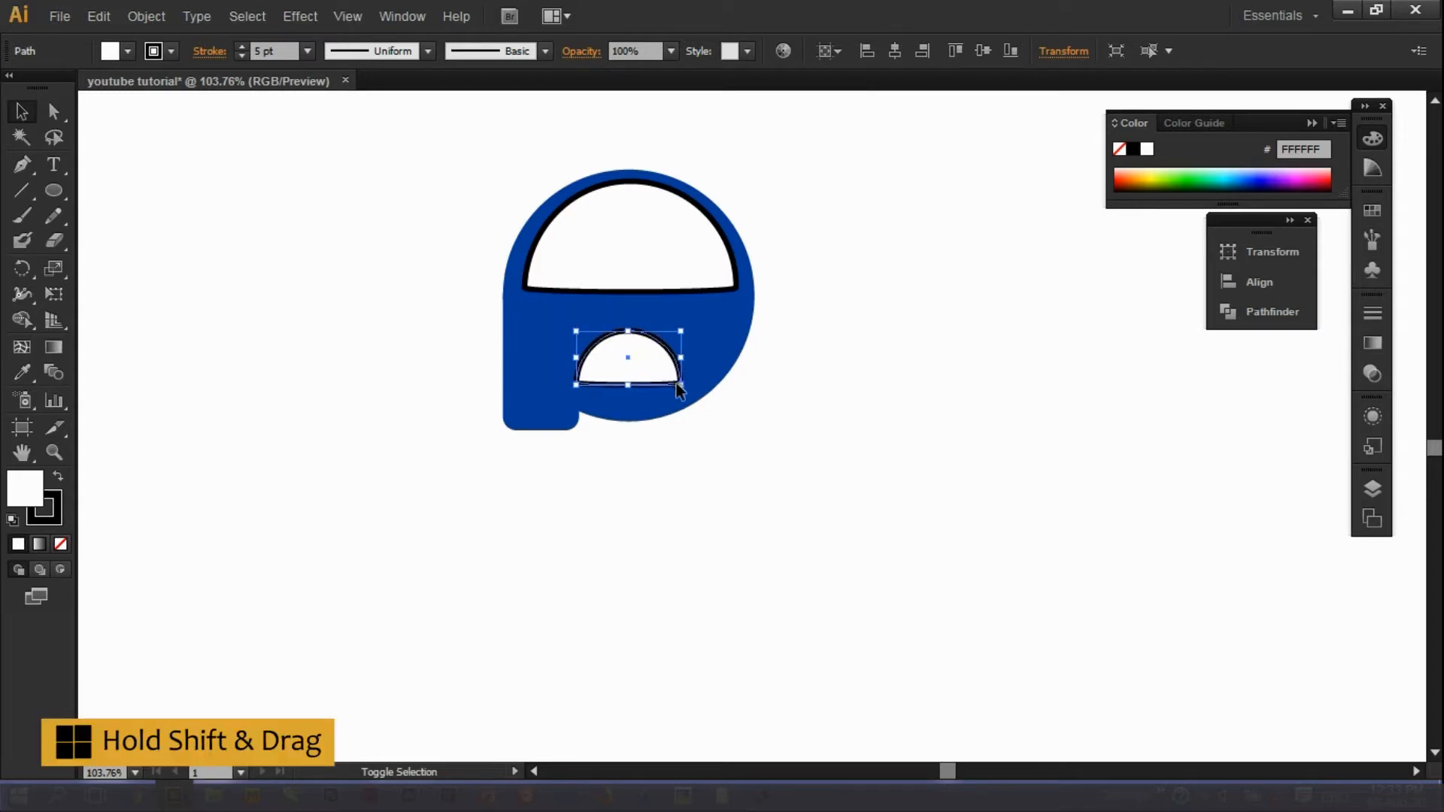
click(241, 58)
click(240, 57)
click(240, 57)
click(241, 57)
click(241, 57)
click(737, 400)
click(636, 354)
mouse_move(681, 385)
mouse_down()
mouse_move(620, 353)
mouse_move(636, 370)
mouse_up()
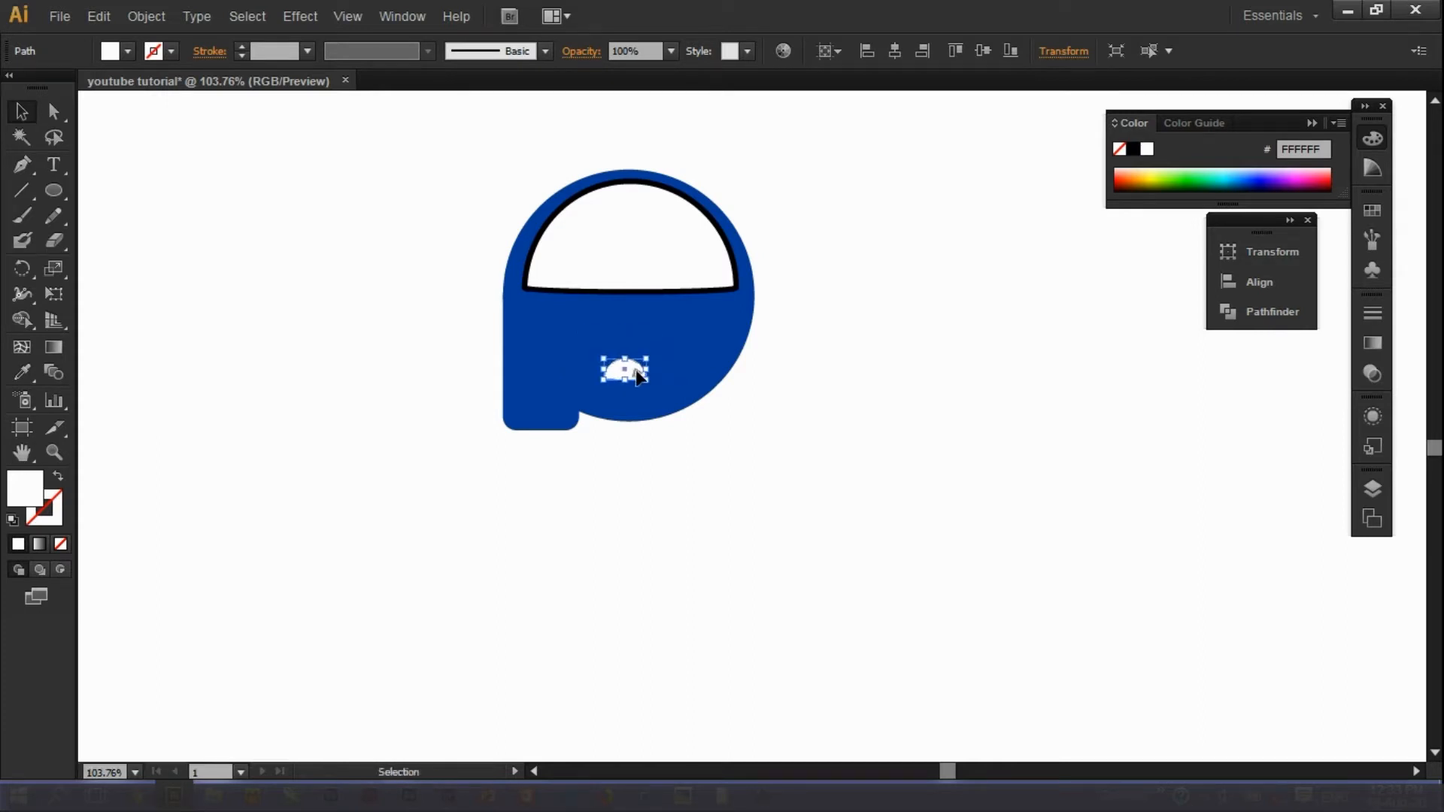
Pull a vertical guide from the ruler and centre the small half-circle on it.
click(716, 348)
key(ctrl+r)
drag(86, 296, 628, 425)
click(636, 369)
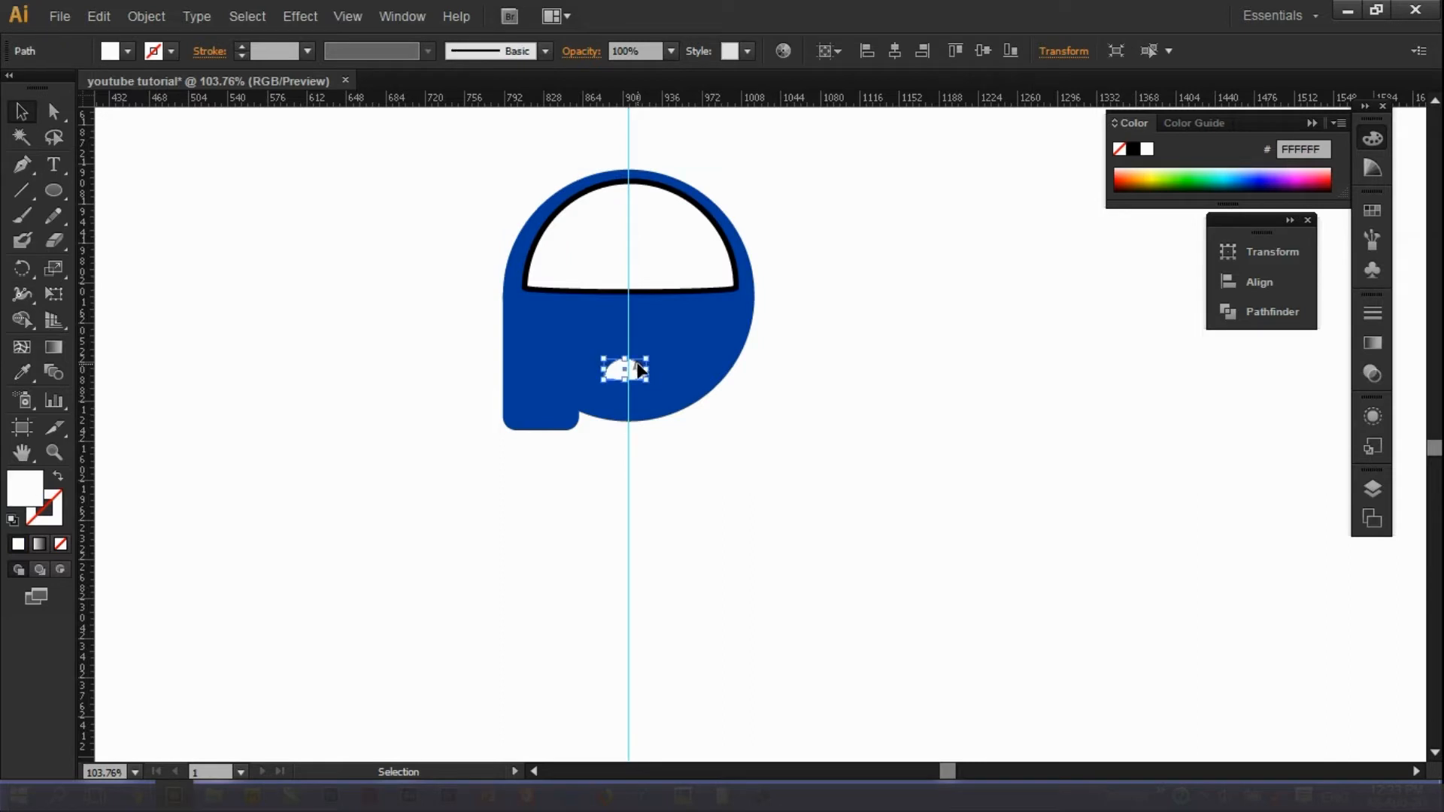
drag(637, 369, 640, 368)
click(804, 433)
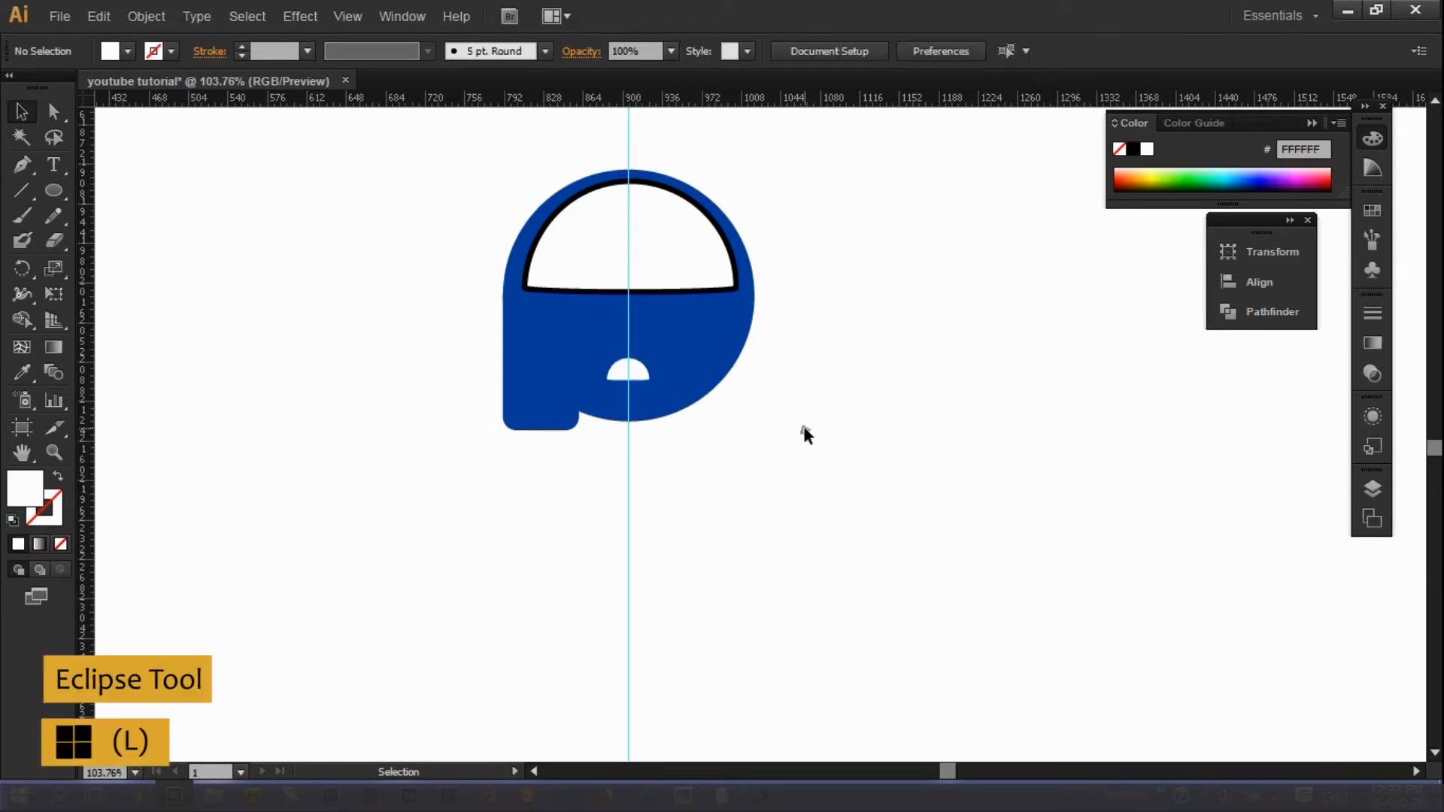
Draw a 20 px circle and place it atop the small half-circle.
key(l)
click(508, 253)
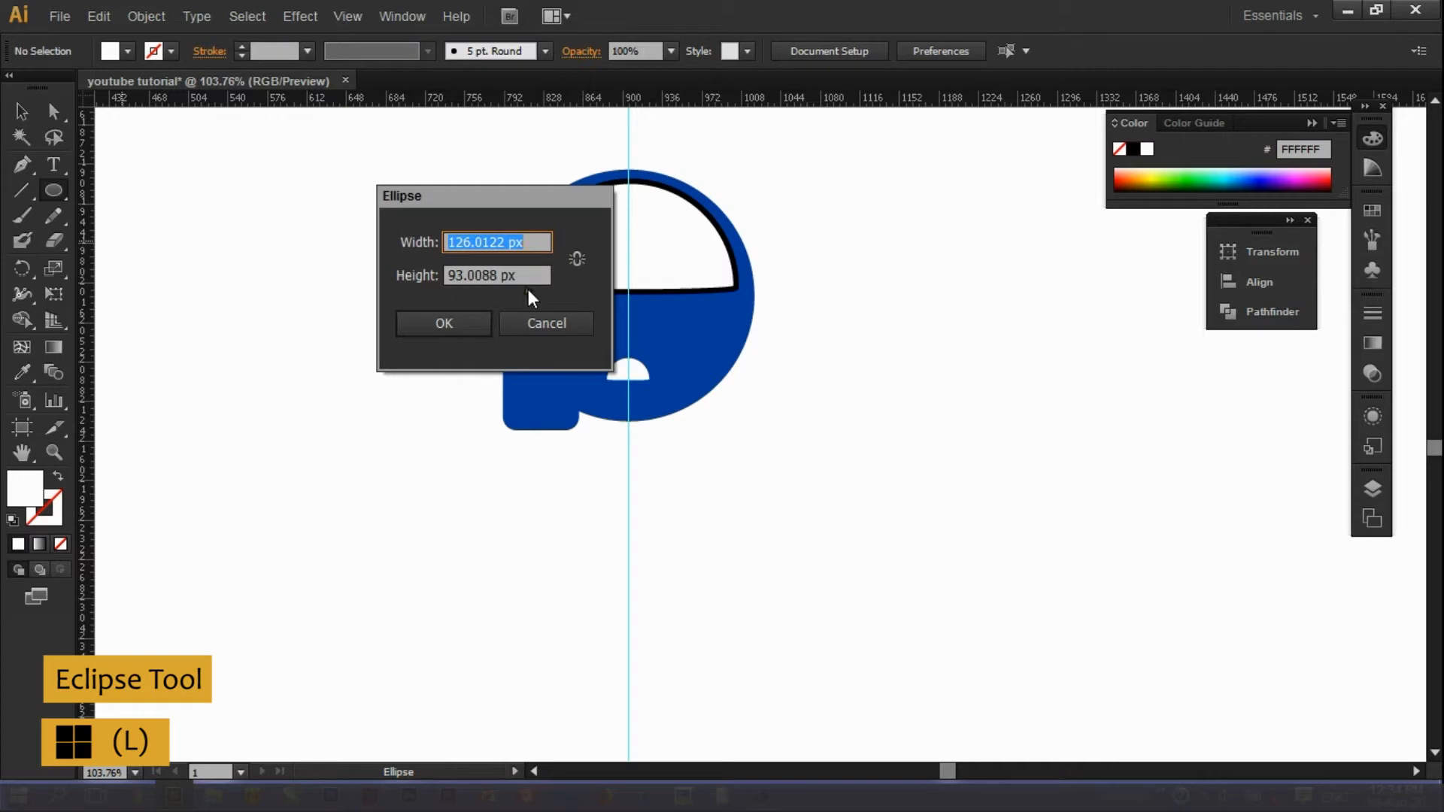
text(20)
key(Tab)
text(2)
click(422, 326)
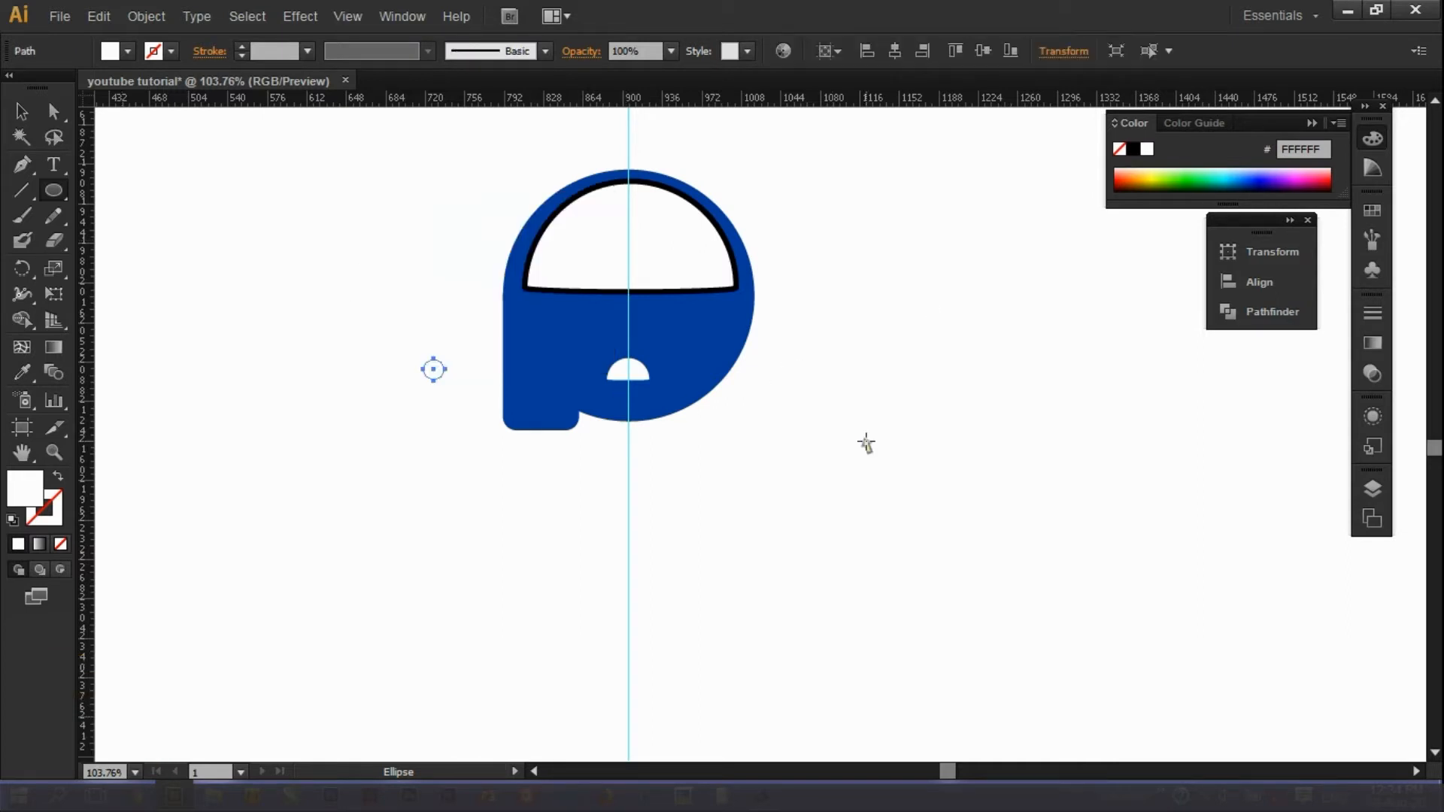
click(21, 111)
drag(434, 370, 630, 354)
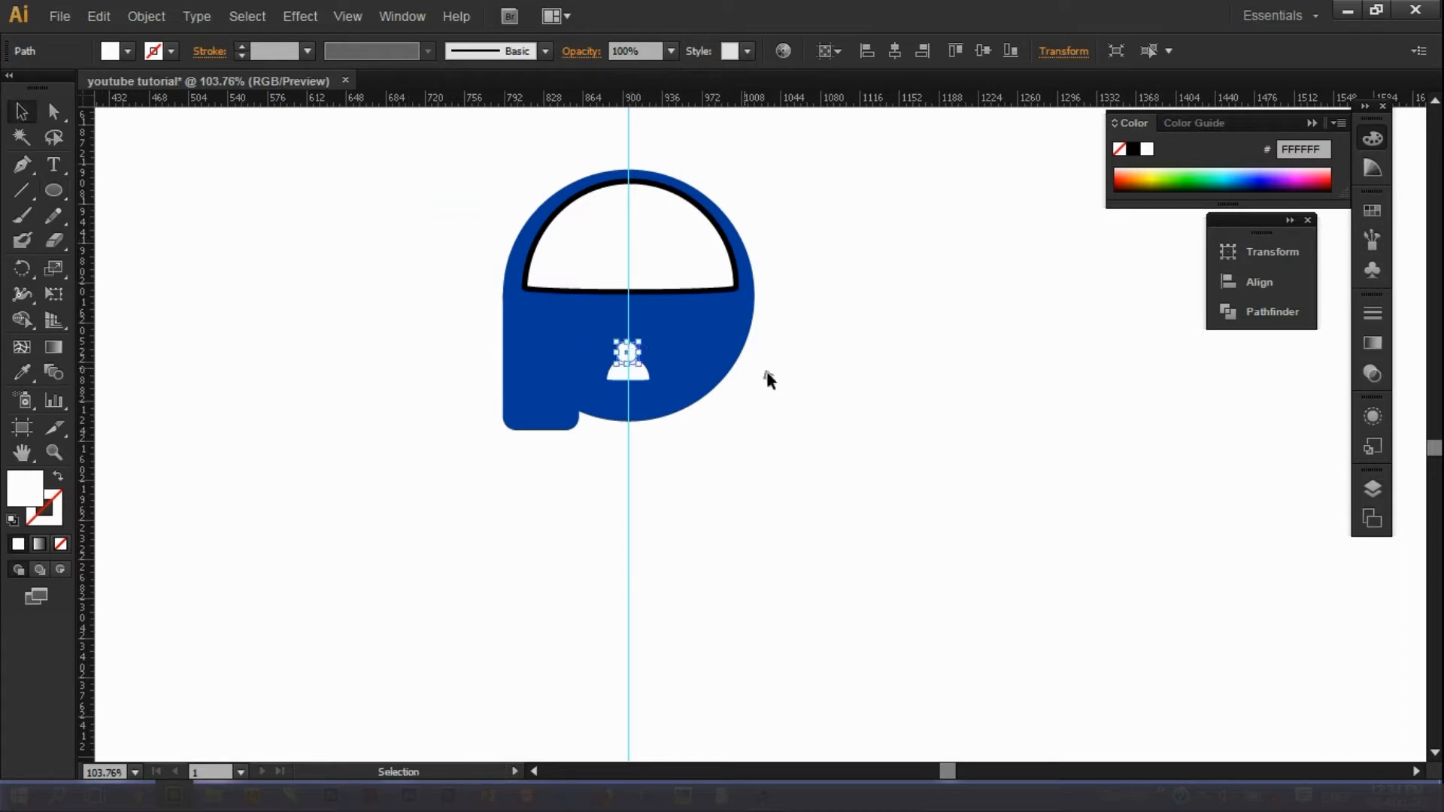
Group the circle head and half-circle body into one person icon with Ctrl+G.
click(765, 371)
drag(815, 451, 572, 311)
shift+click(599, 312)
shift+click(696, 329)
click(783, 361)
click(634, 374)
shift+click(626, 352)
key(ctrl+g)
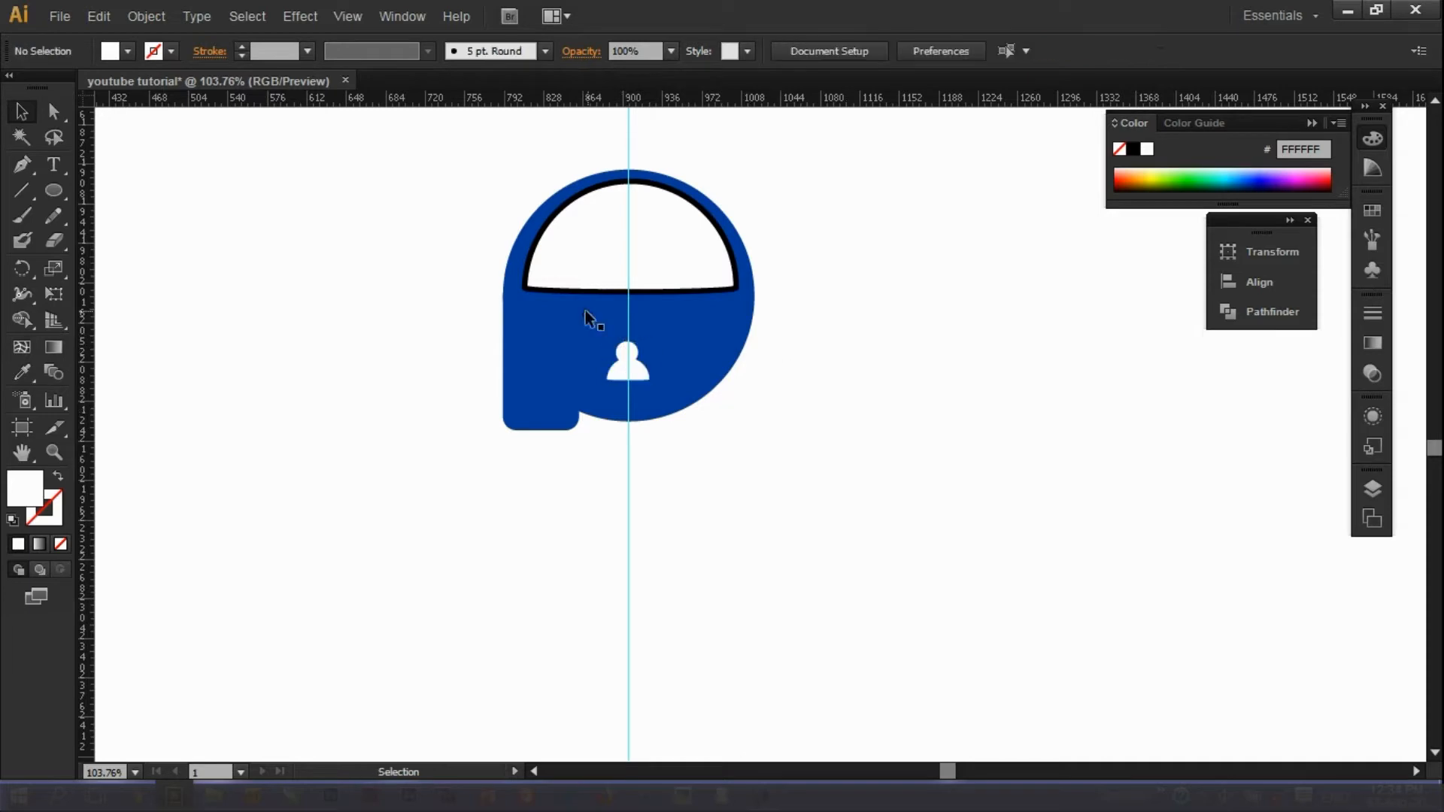
shift+click(697, 378)
Nudge the person icon left and move the vertical guide to the blue circle's centre.
drag(623, 380, 613, 379)
key(Left)
key(Left)
key(Left)
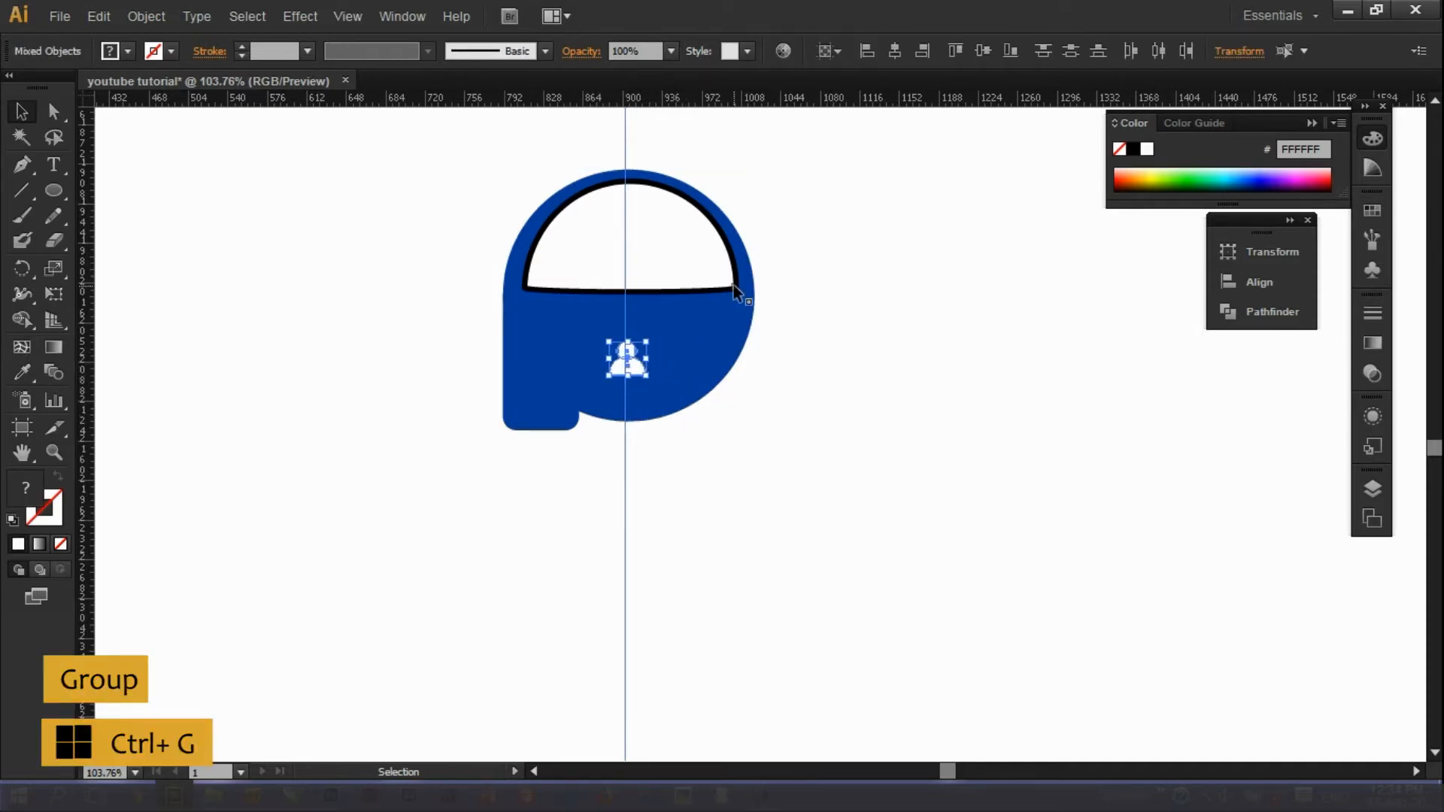
shift+click(624, 136)
click(628, 375)
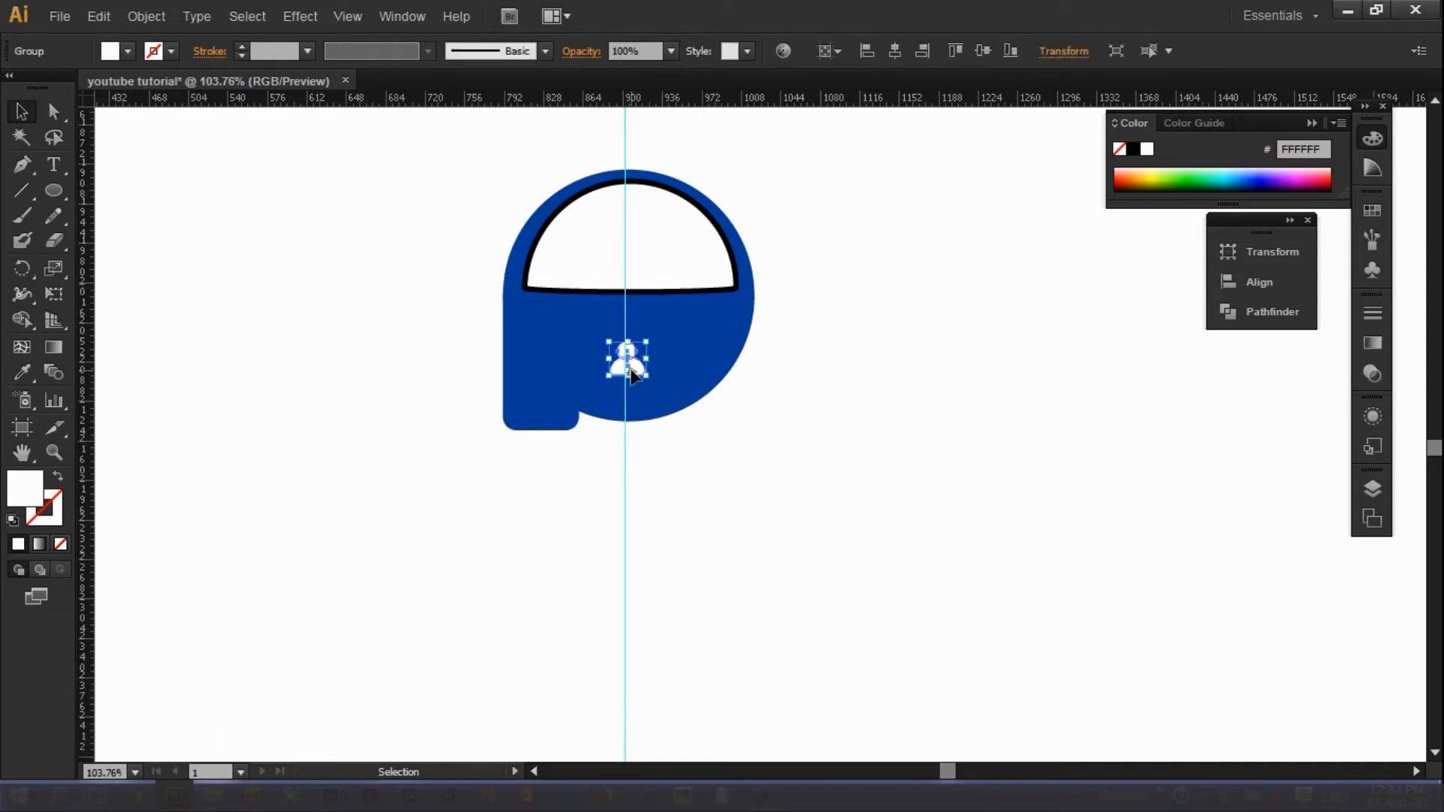
click(627, 296)
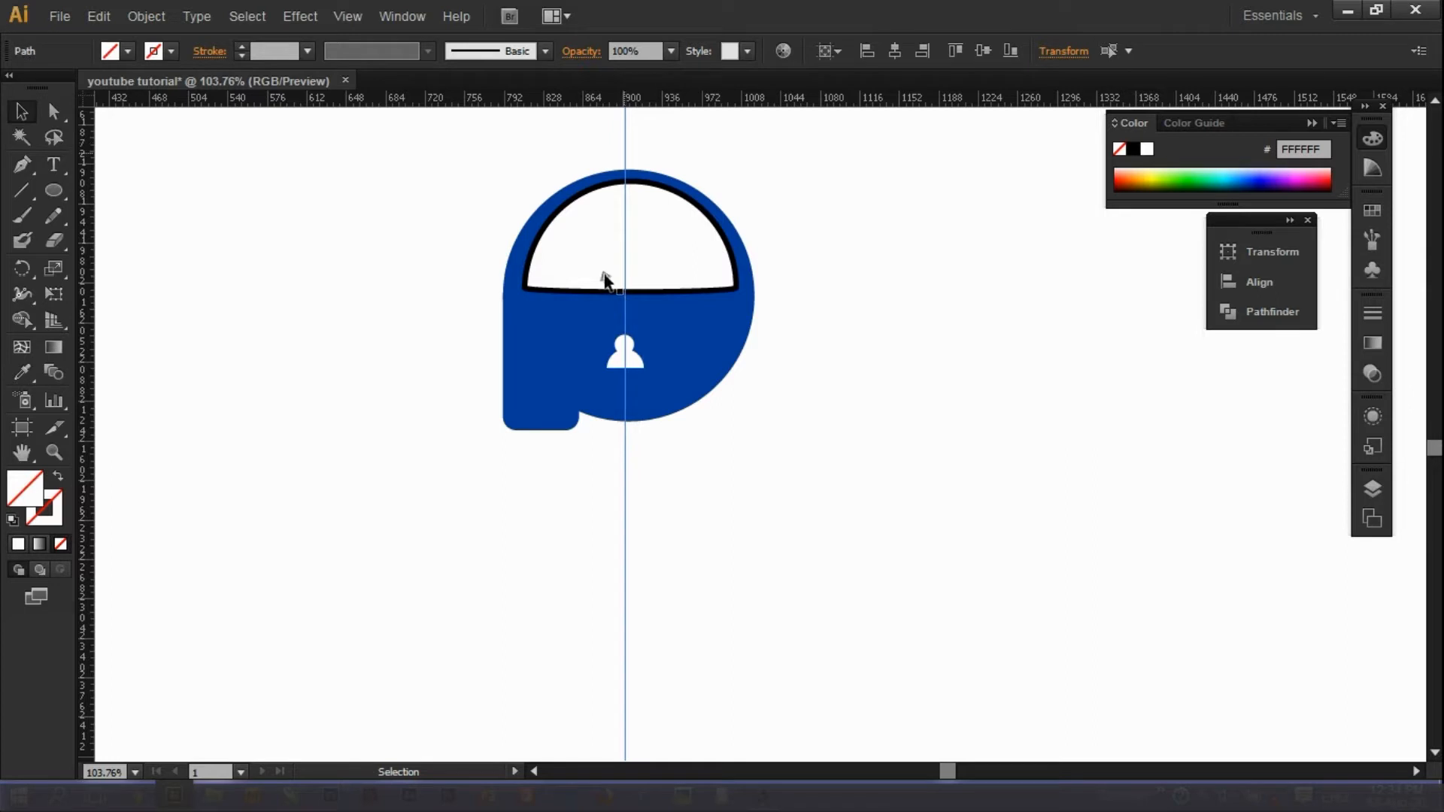
click(685, 319)
click(623, 479)
click(665, 324)
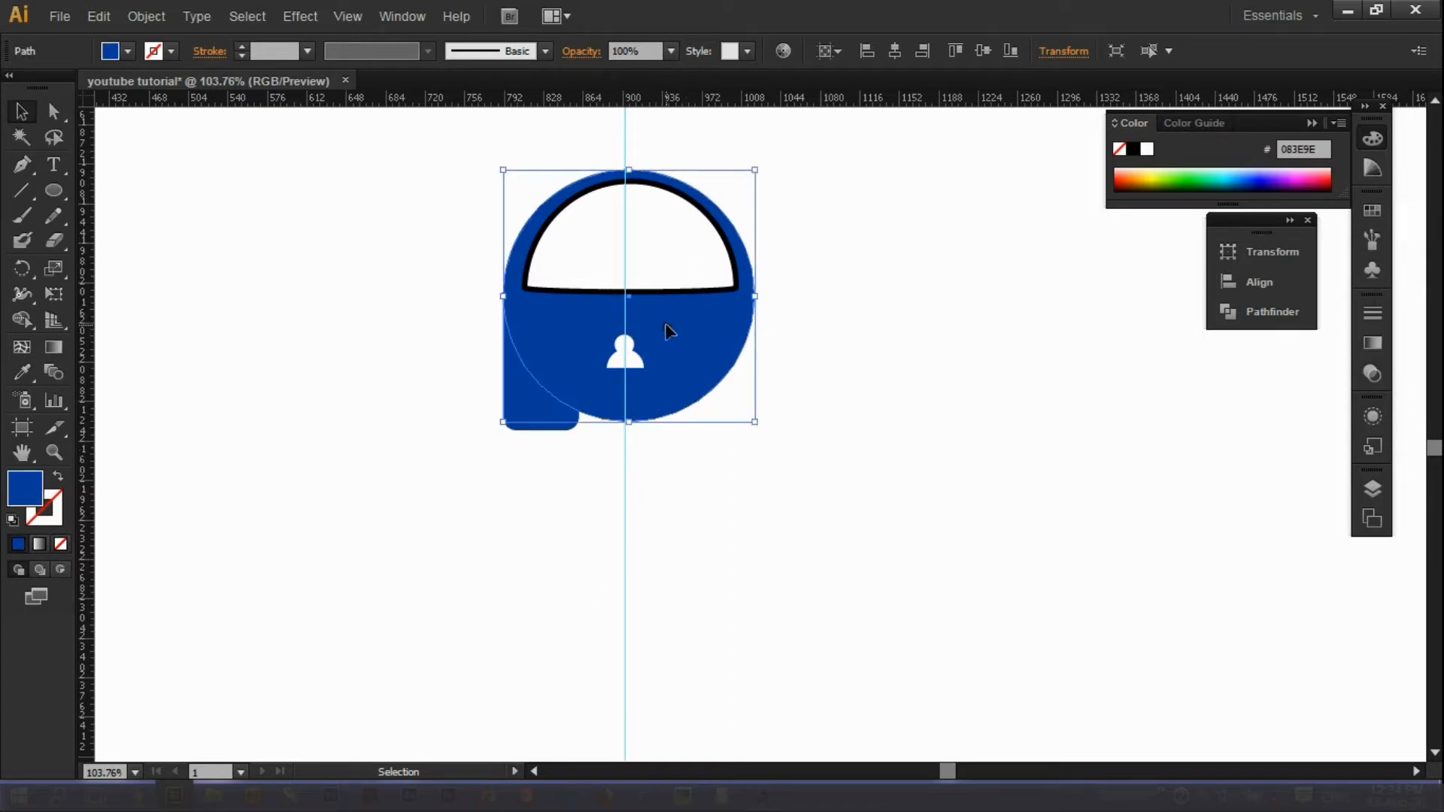
drag(624, 156, 629, 155)
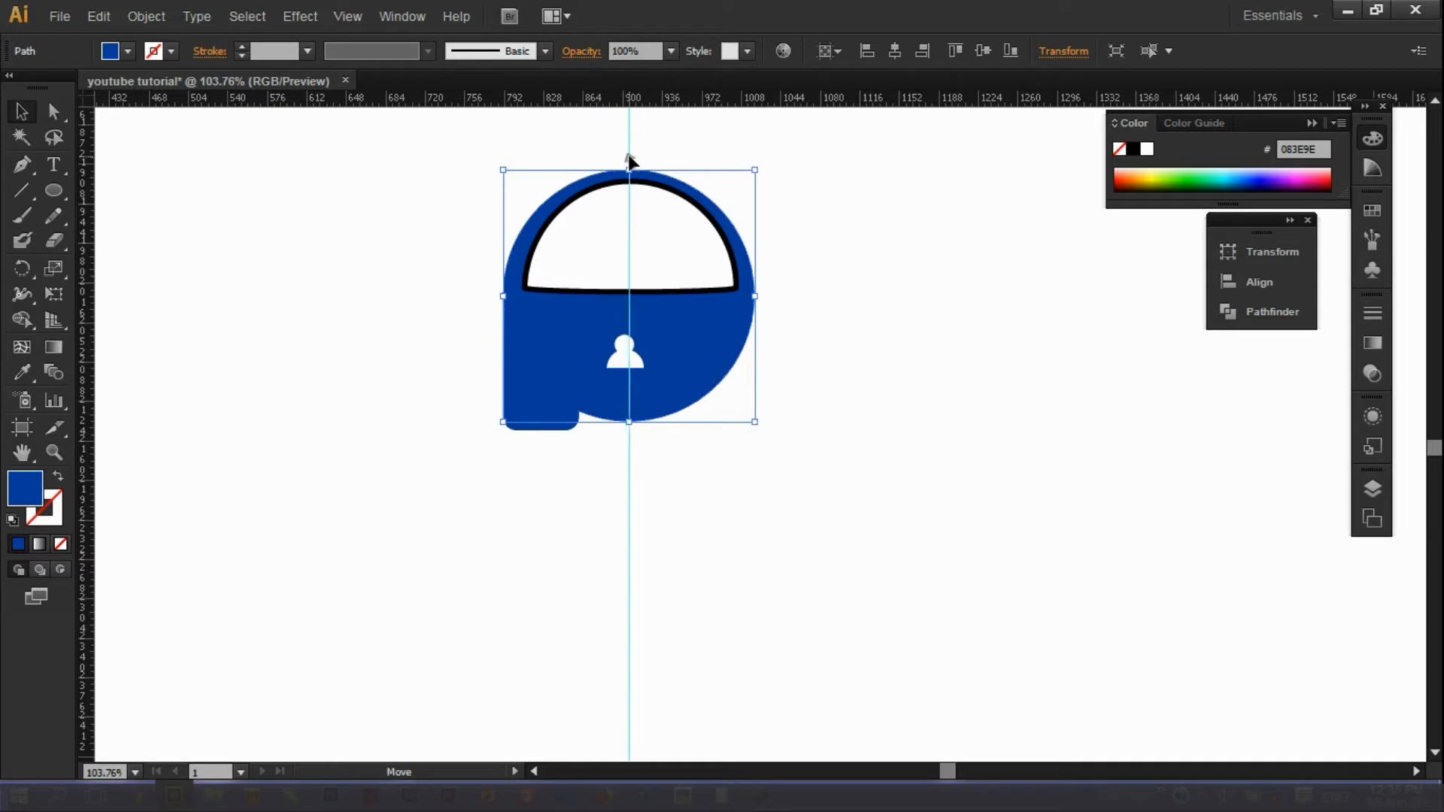
click(721, 340)
click(820, 361)
click(618, 361)
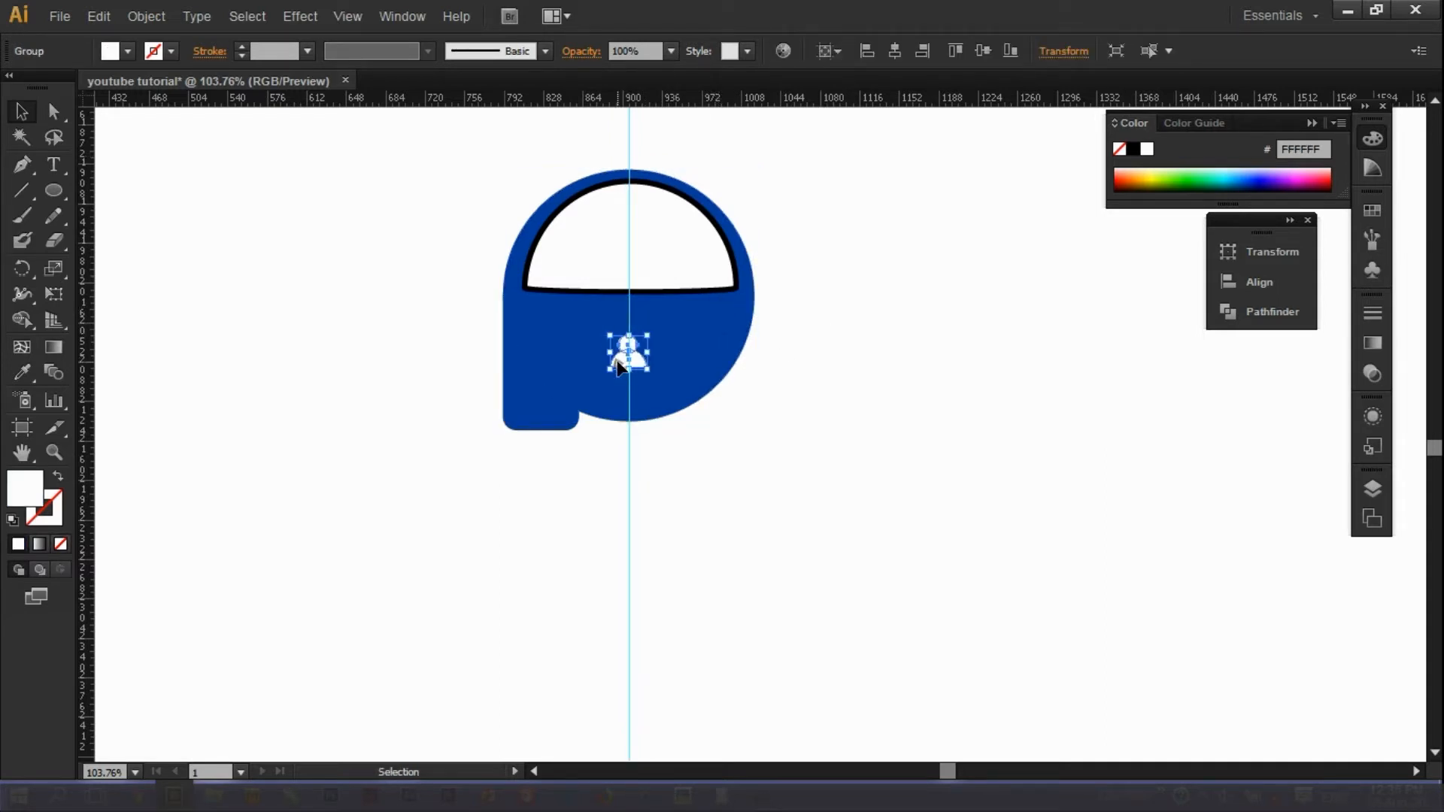
click(785, 454)
Enlarge the person icon and nudge it onto the guide beneath the dome.
key(z)
drag(345, 425, 562, 508)
scroll(782, 486, down, 10)
drag(808, 316, 917, 422)
key(v)
click(709, 474)
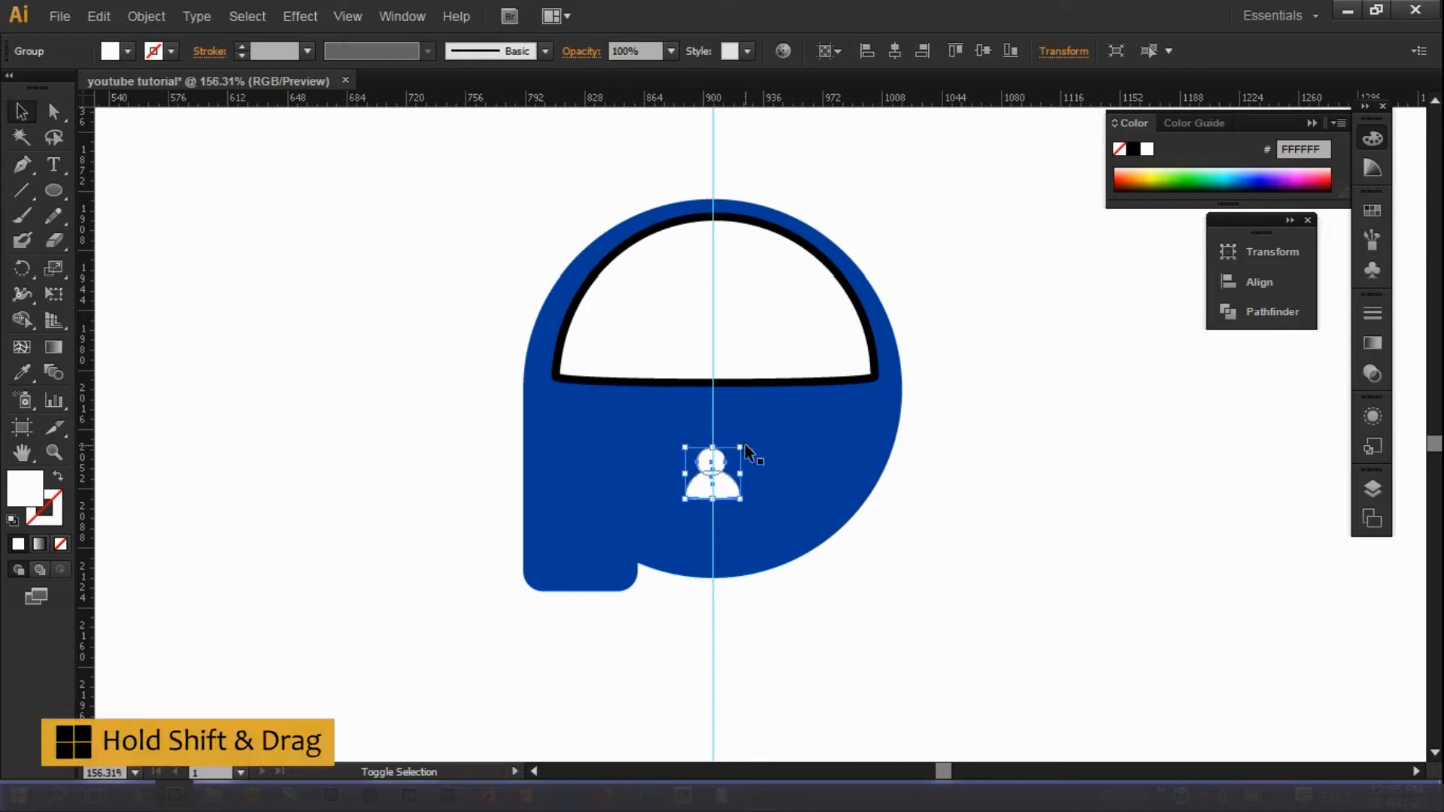
drag(768, 440, 789, 413)
drag(746, 473, 729, 475)
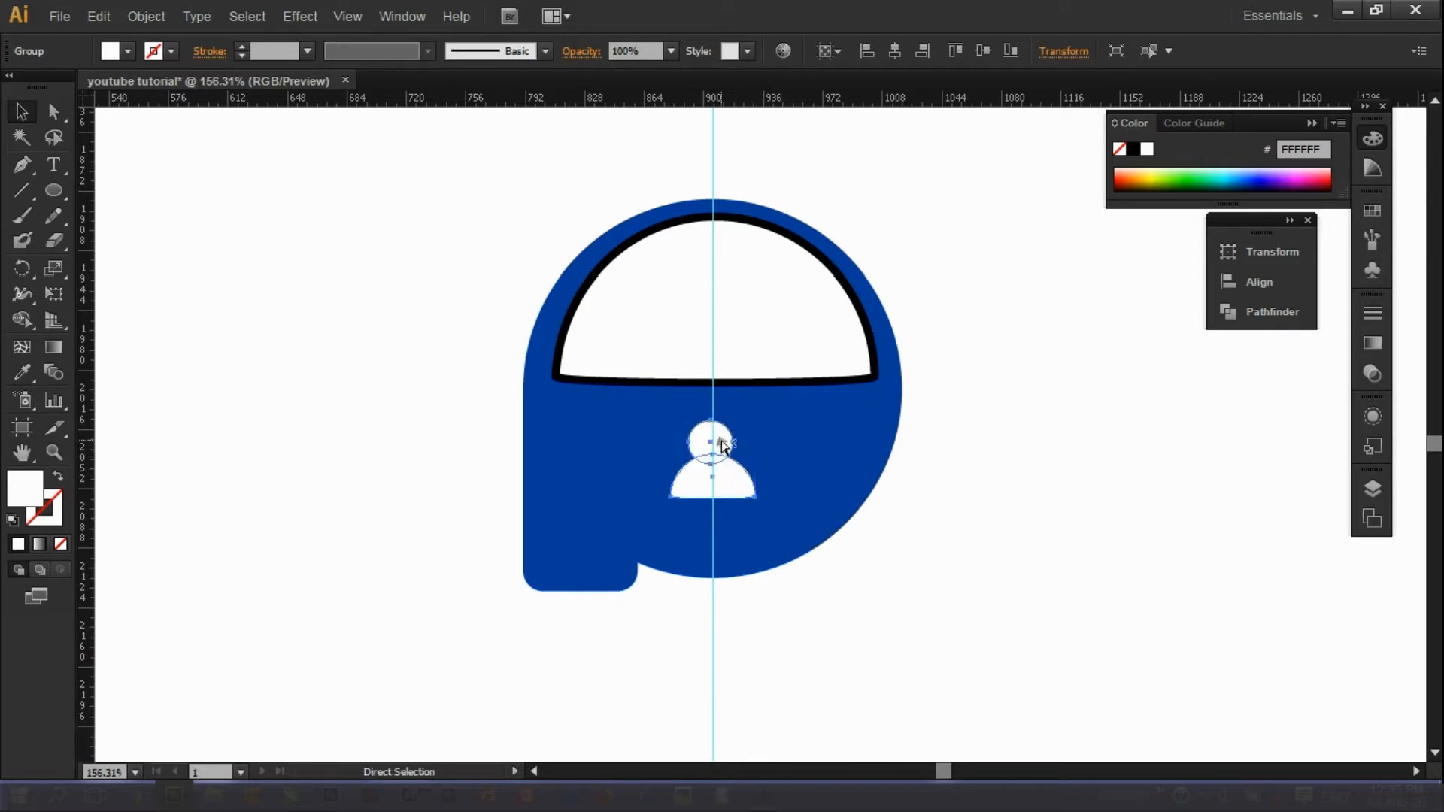
click(937, 513)
click(726, 470)
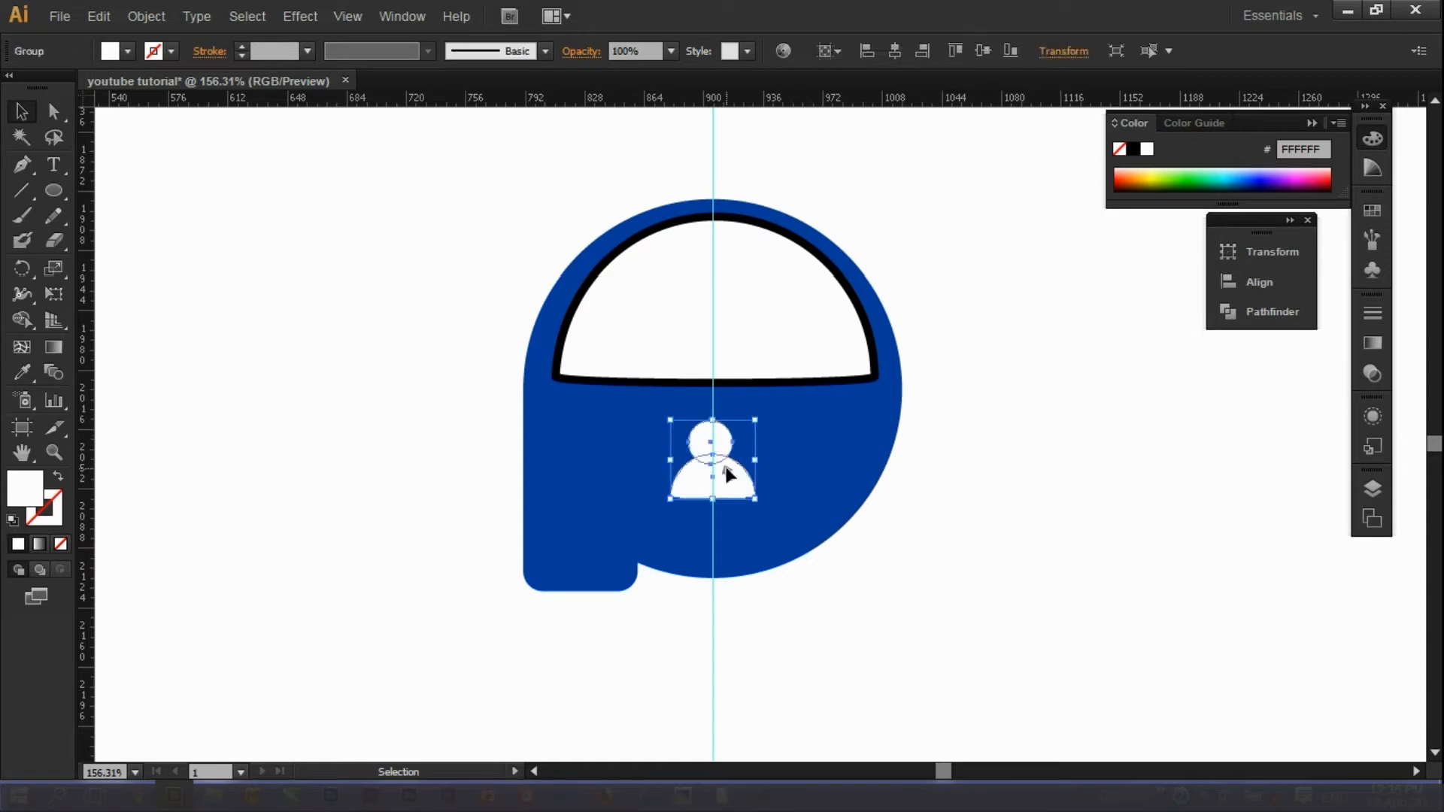
key(Left)
key(Left)
key(Left)
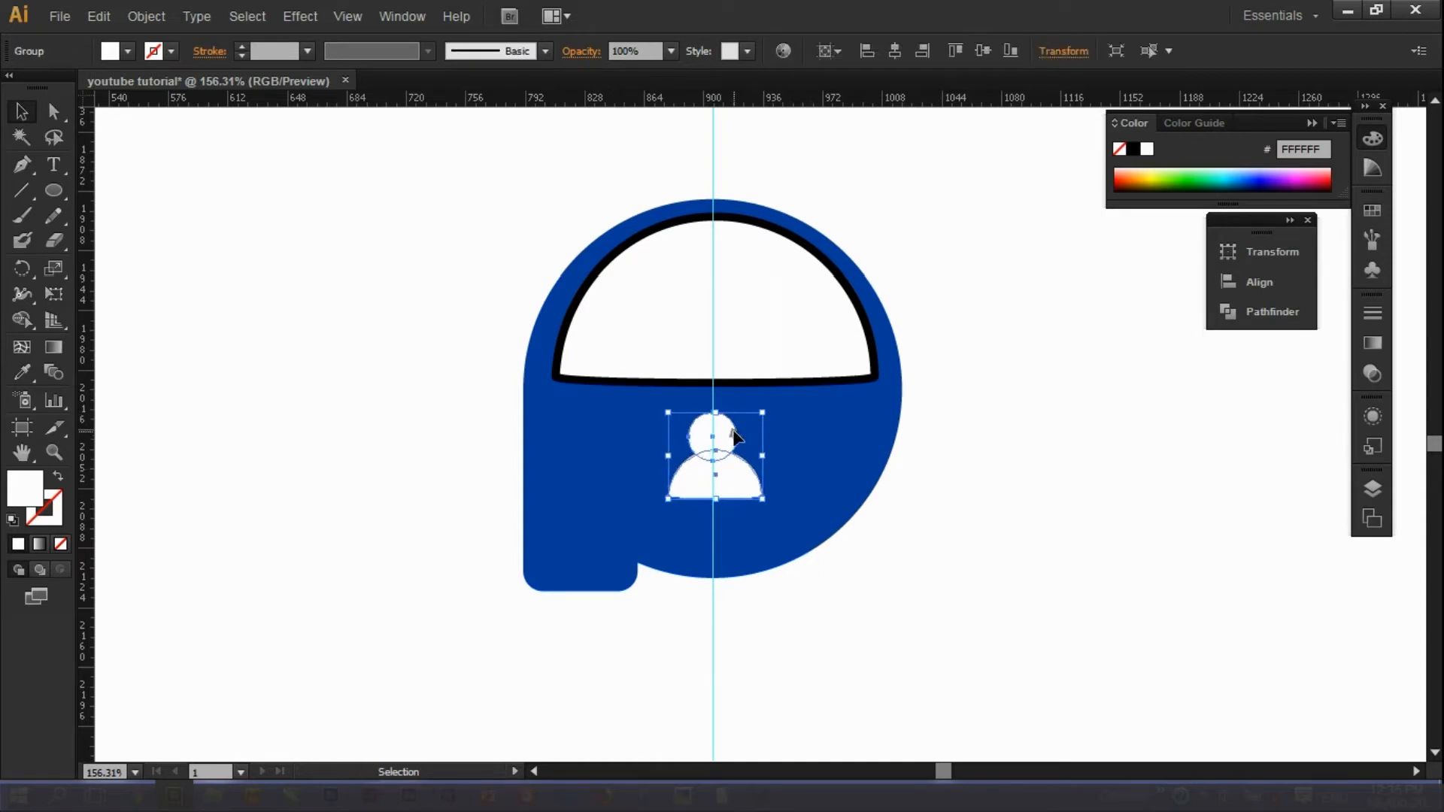
click(973, 435)
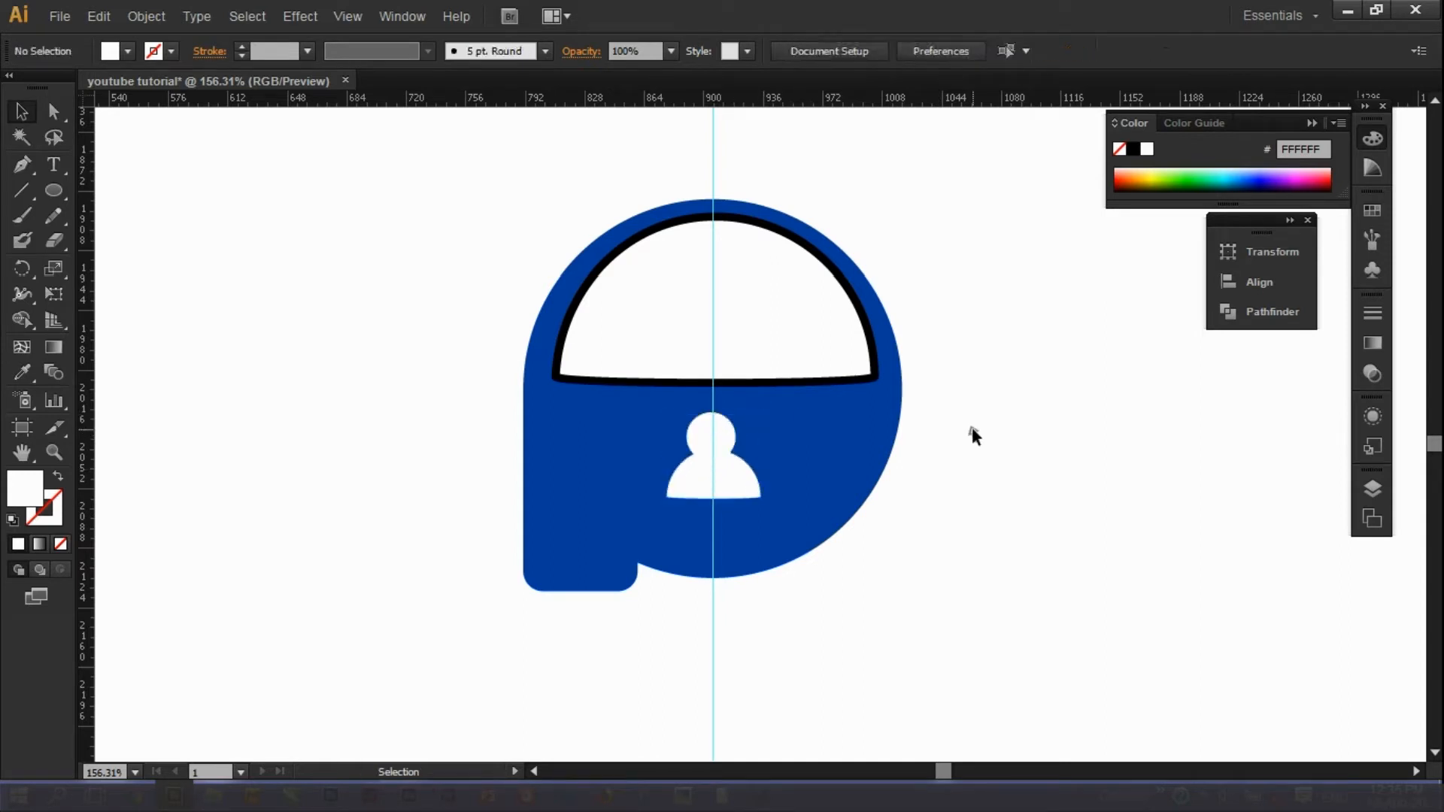
Set the white semicircle's stroke weight to 0 pt to remove its black outline.
click(823, 385)
click(874, 302)
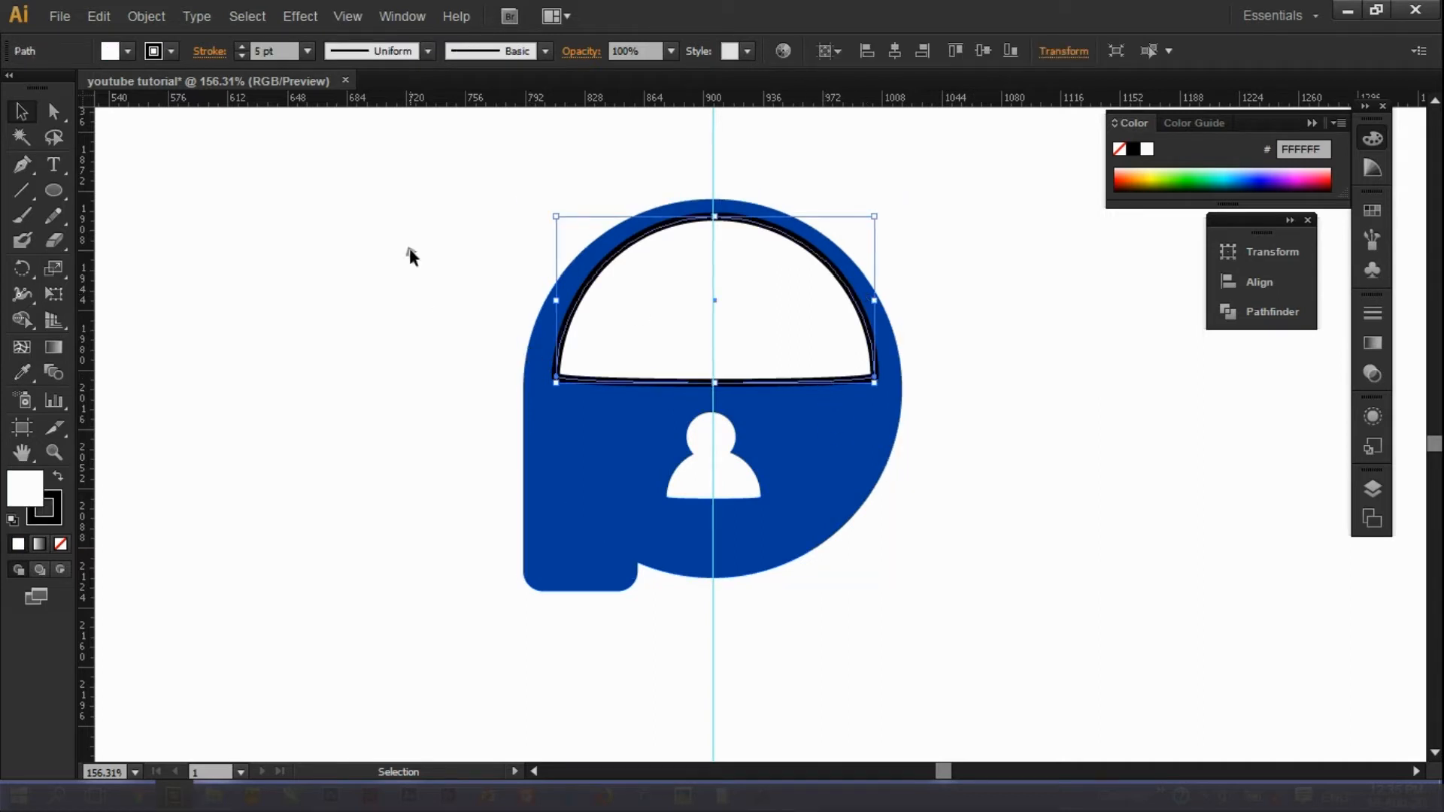
click(246, 53)
click(246, 53)
click(246, 53)
click(245, 54)
click(246, 53)
click(318, 166)
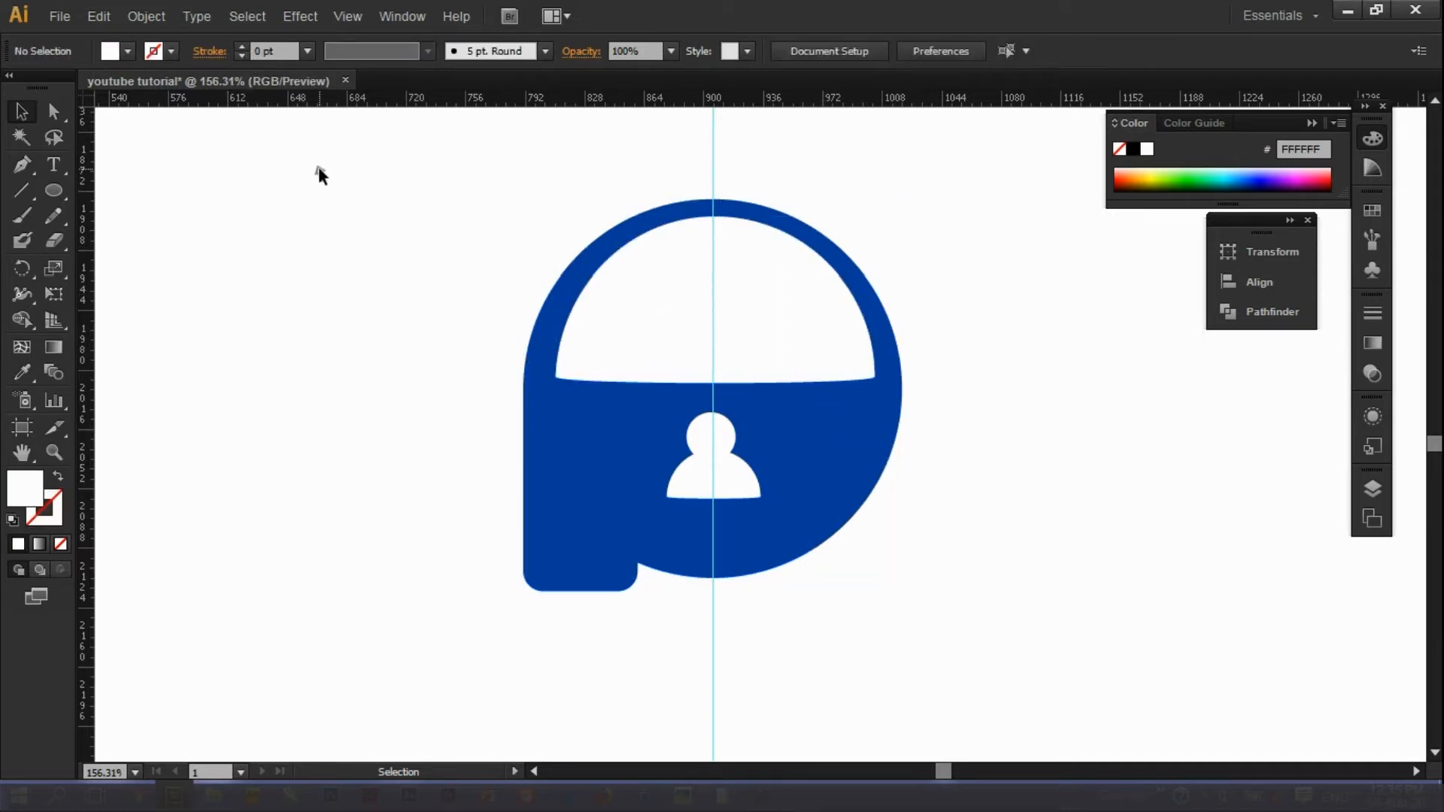
Reselect the semicircle, try moving it and undo, then clear the selection.
click(627, 304)
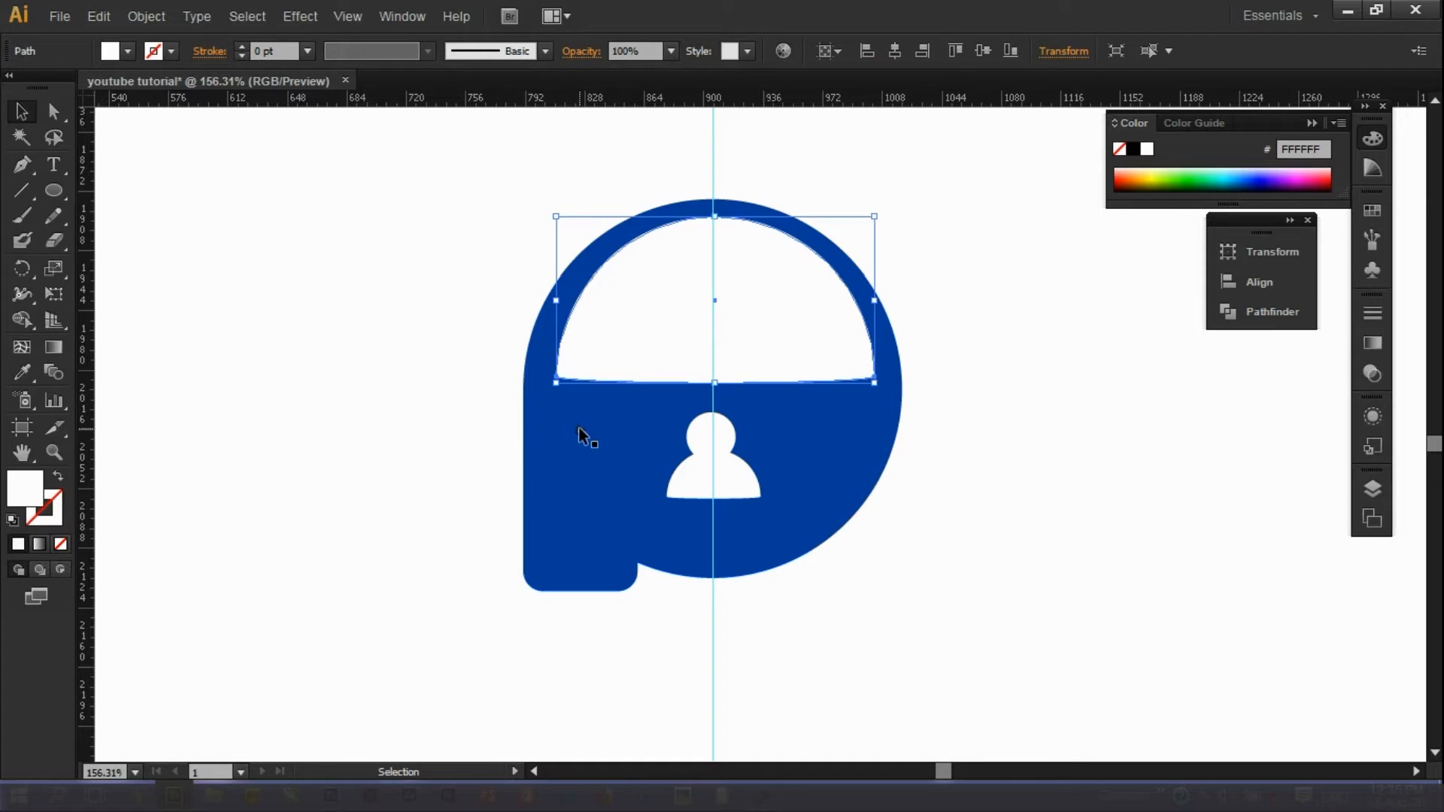
key(a)
drag(579, 331, 596, 390)
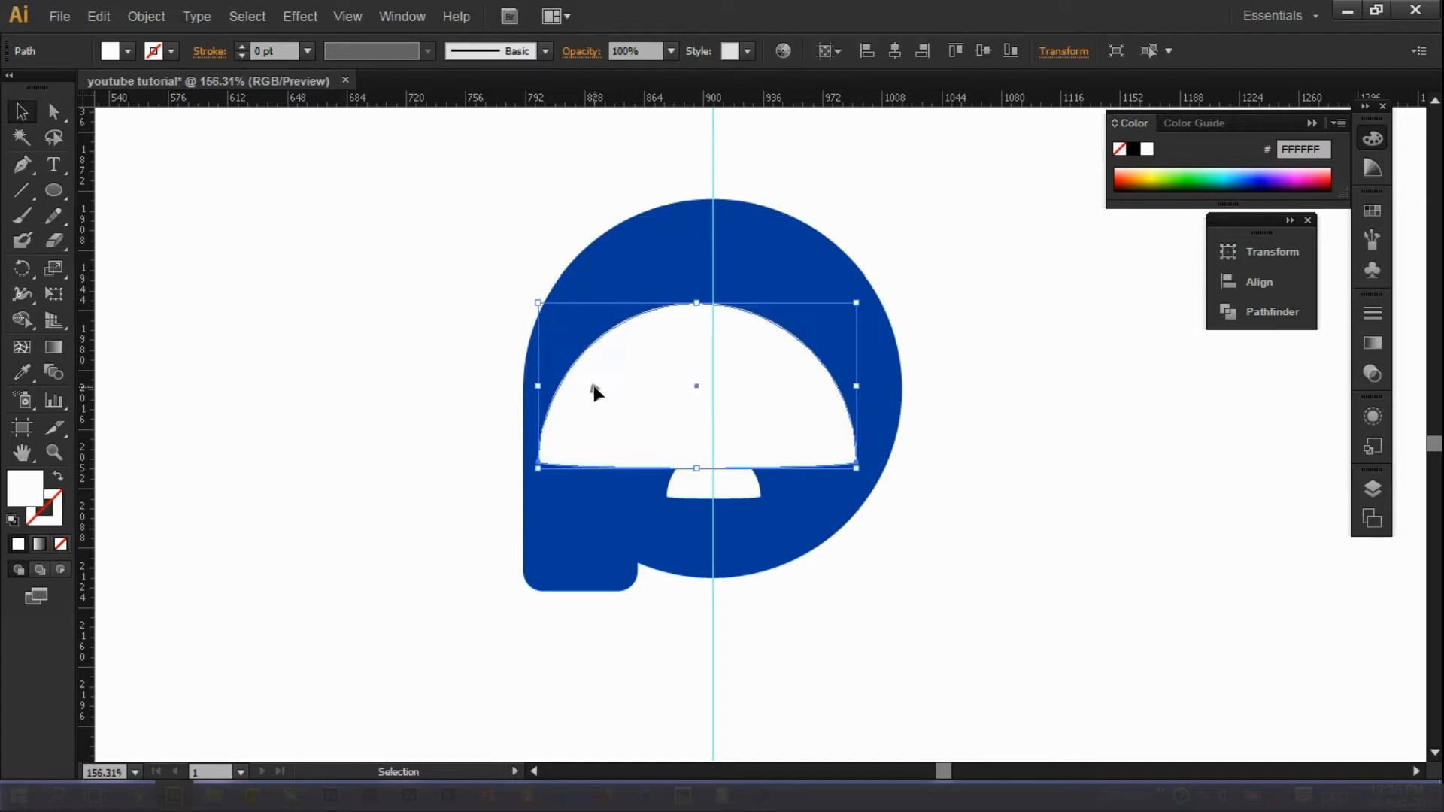
key(ctrl+z)
key(v)
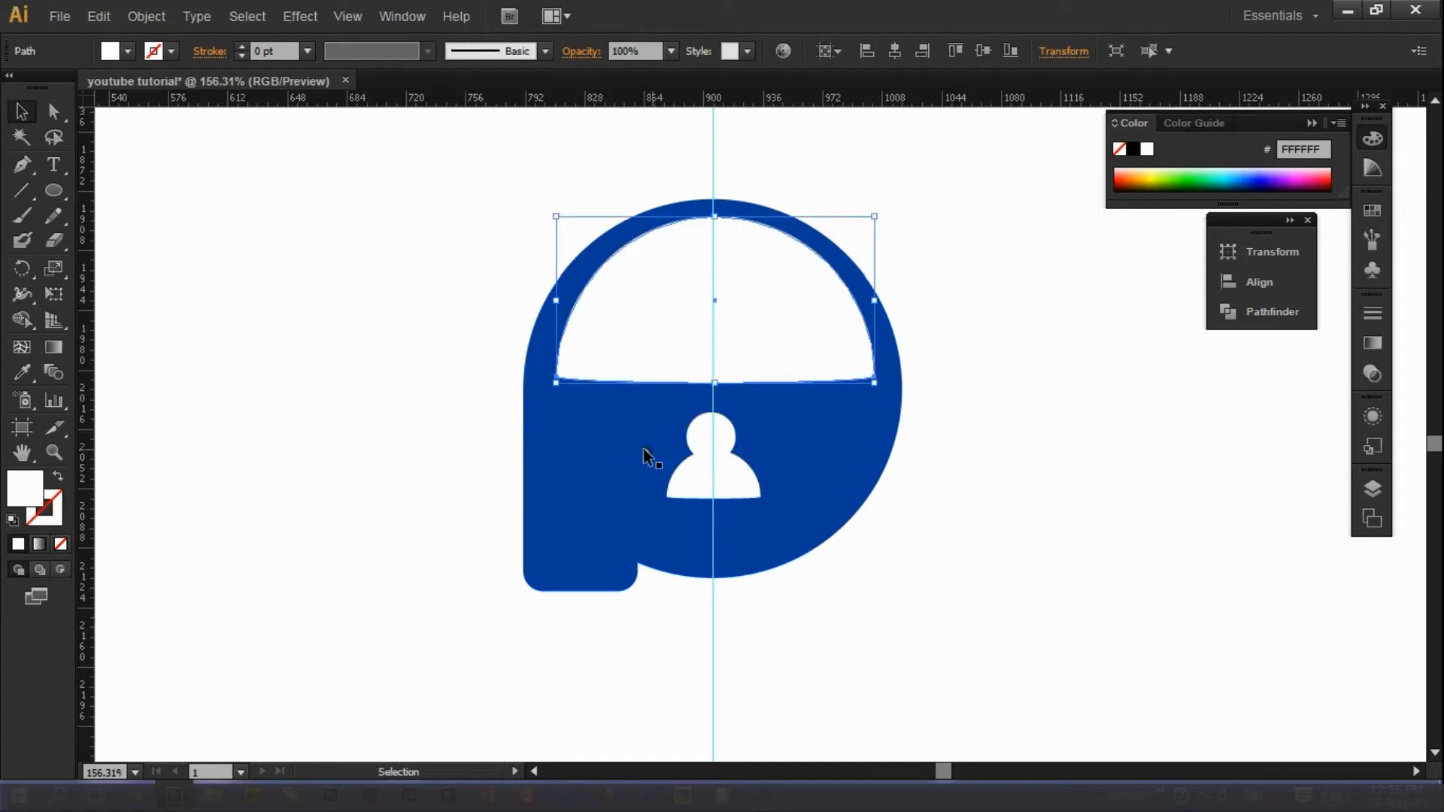
shift+click(599, 283)
shift+click(564, 322)
shift+click(567, 409)
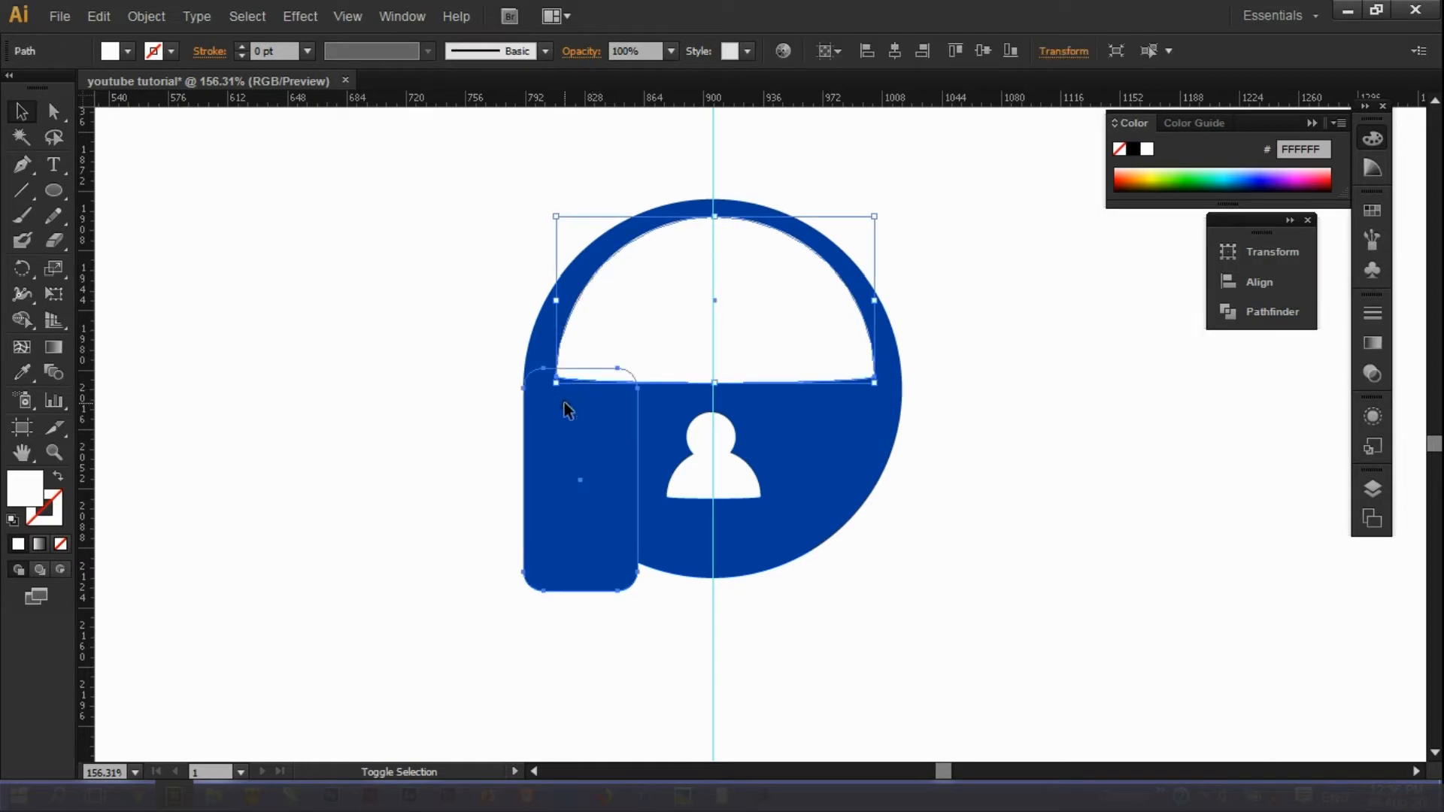
shift+click(588, 435)
click(978, 491)
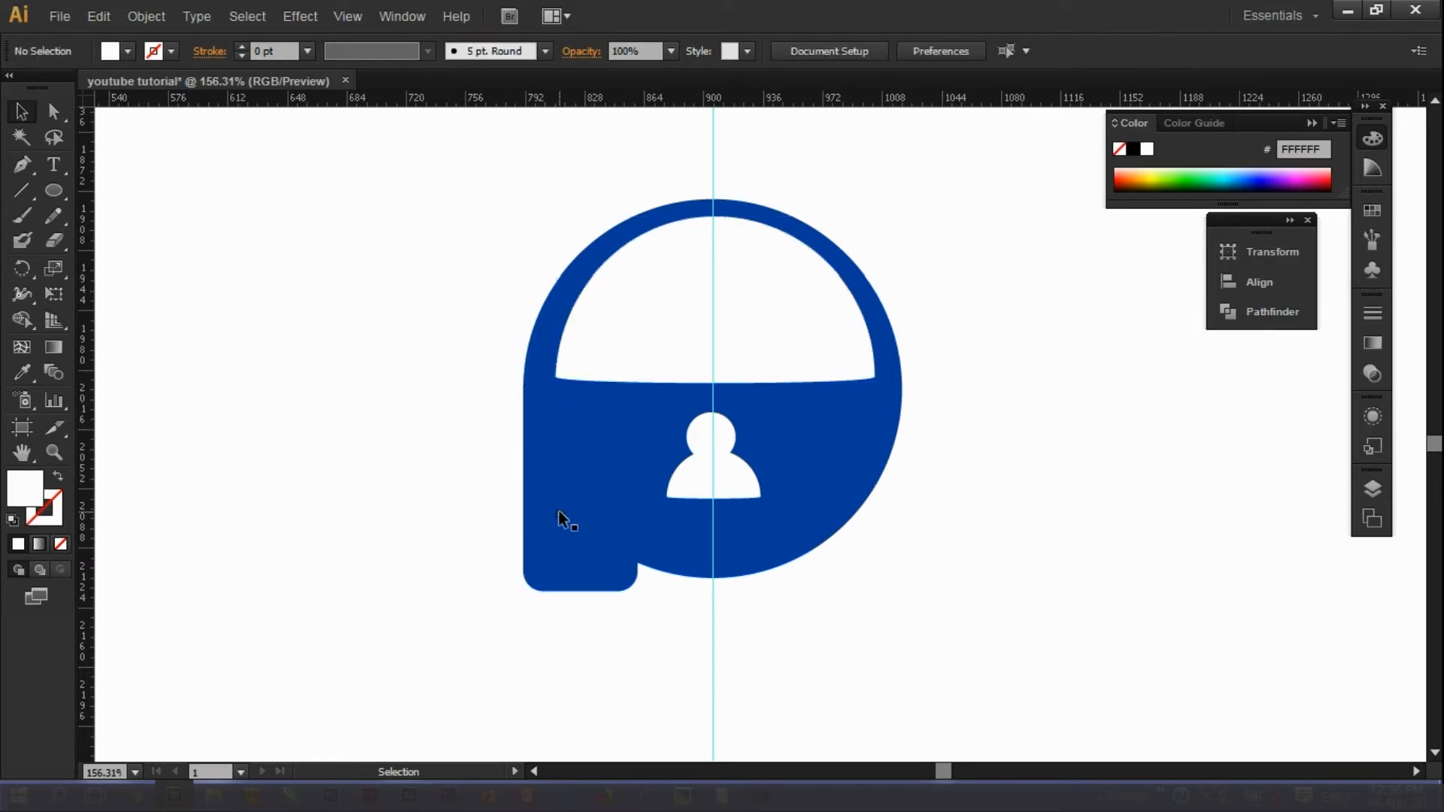
Open the Pathfinder panel from the Window menu.
click(385, 18)
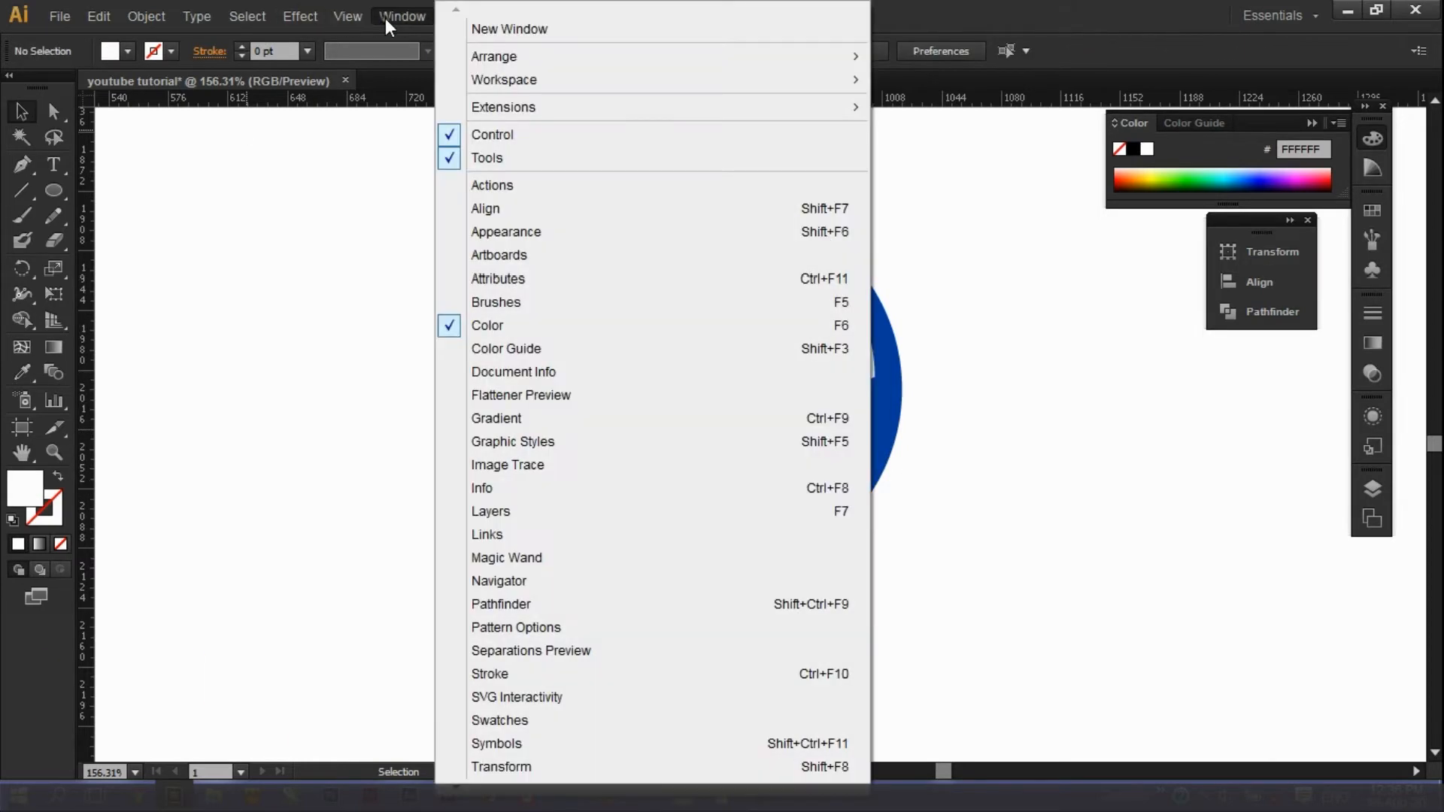
scroll(530, 774, down, 5)
scroll(511, 430, down, 1)
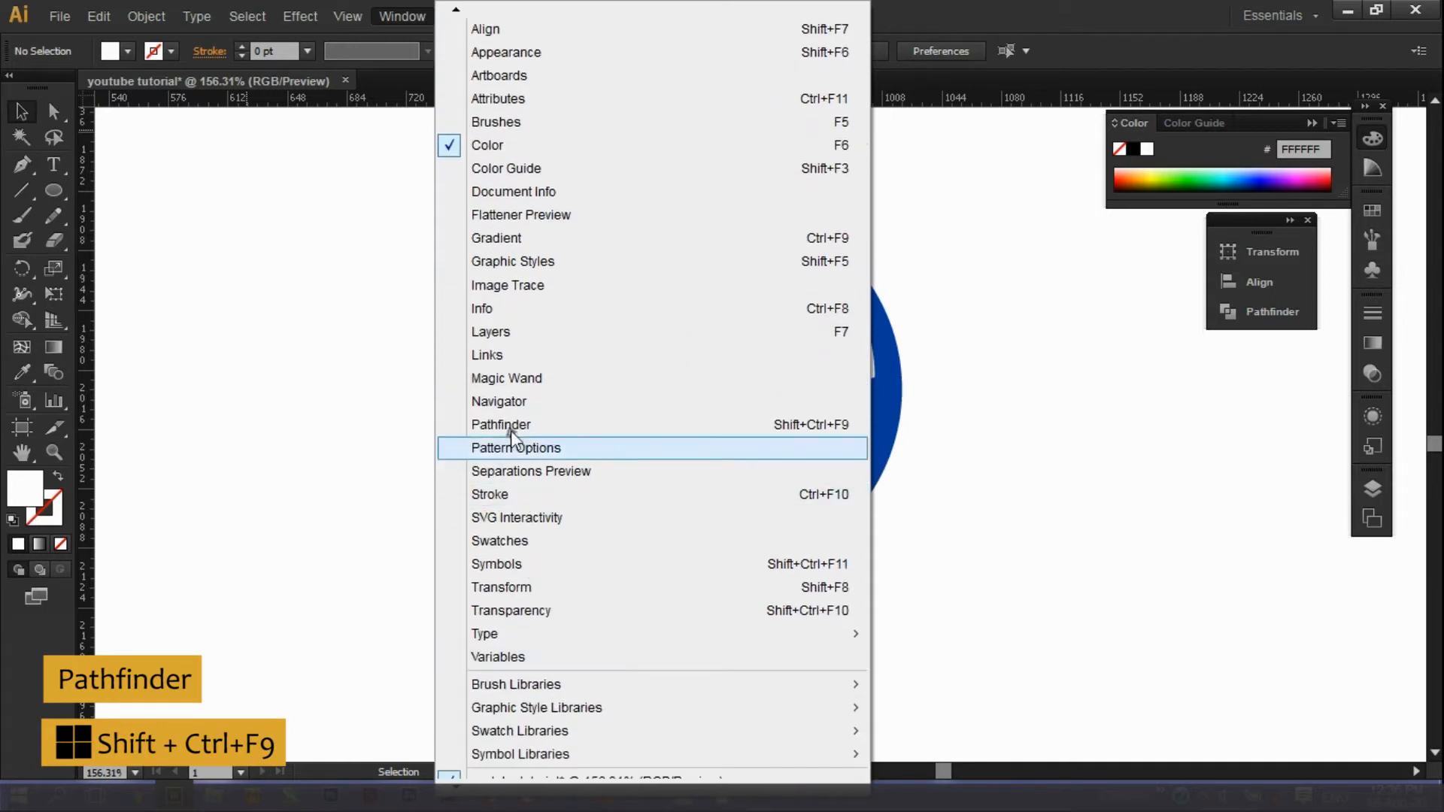
click(511, 426)
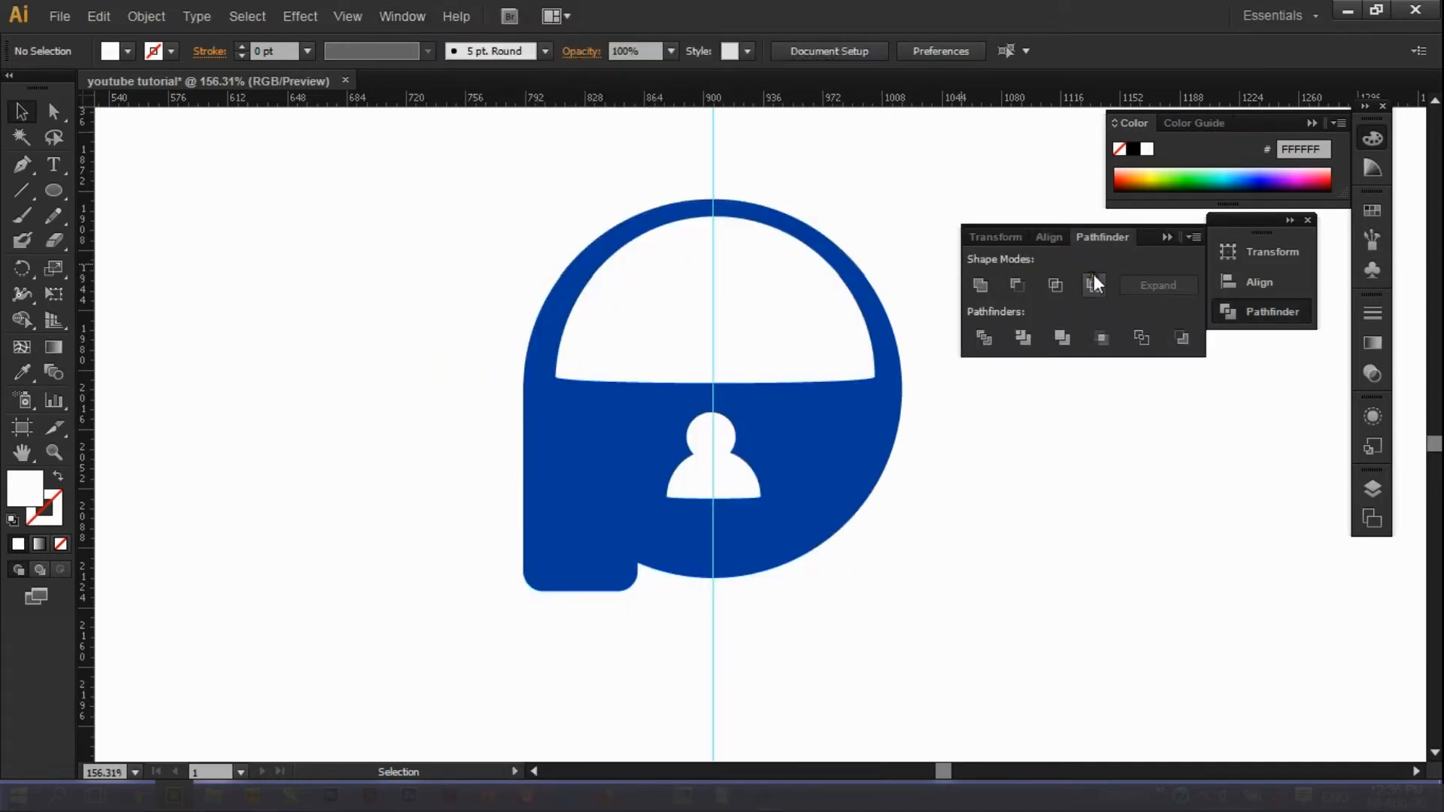
Re-merge the blue circle and rounded rectangle into a single blue shape.
click(623, 331)
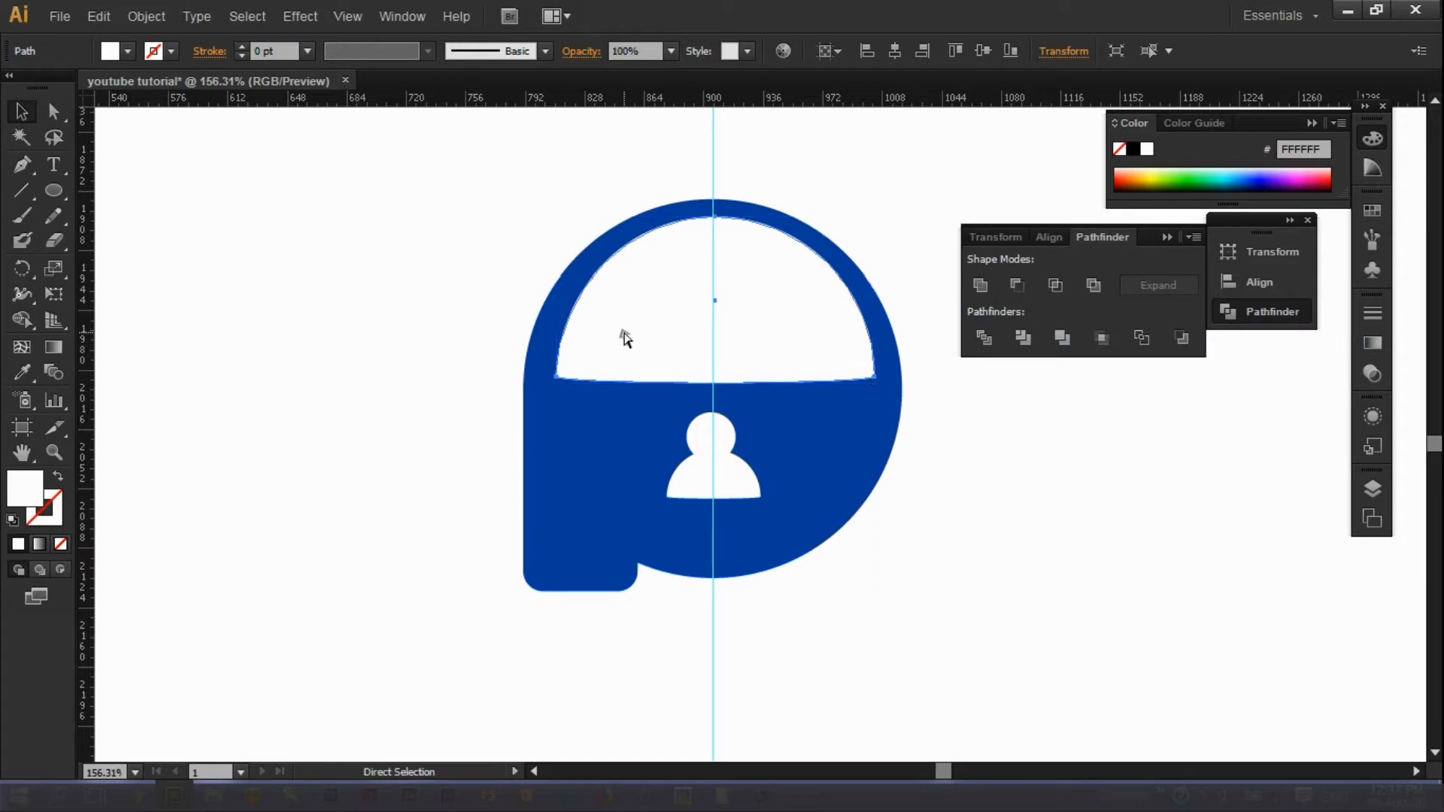
key(ctrl+z)
click(459, 315)
click(534, 340)
click(552, 526)
key(ctrl+shift+z)
click(485, 376)
Cut the white semicircle out of the blue shape with Minus Front.
click(588, 315)
shift+click(601, 408)
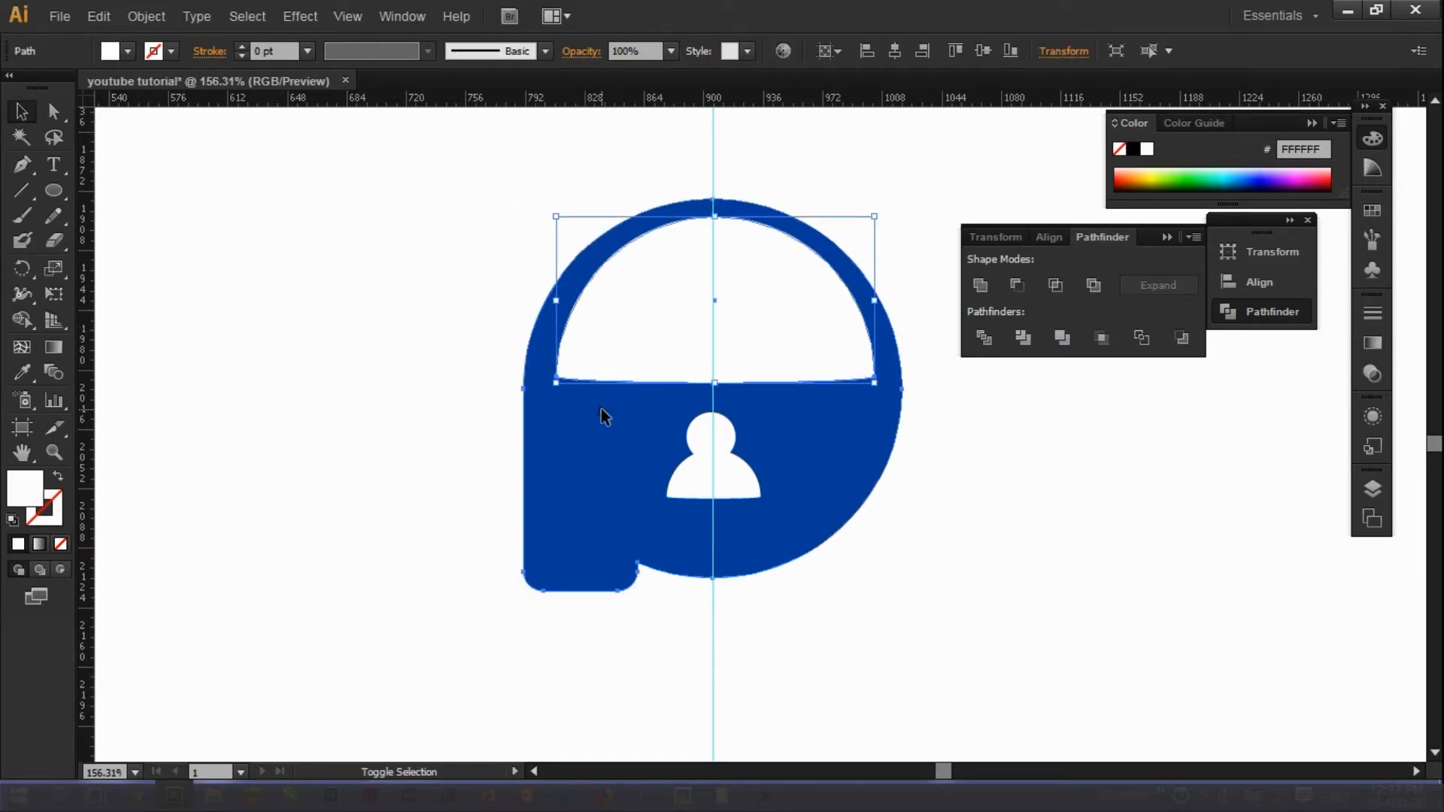
click(1016, 284)
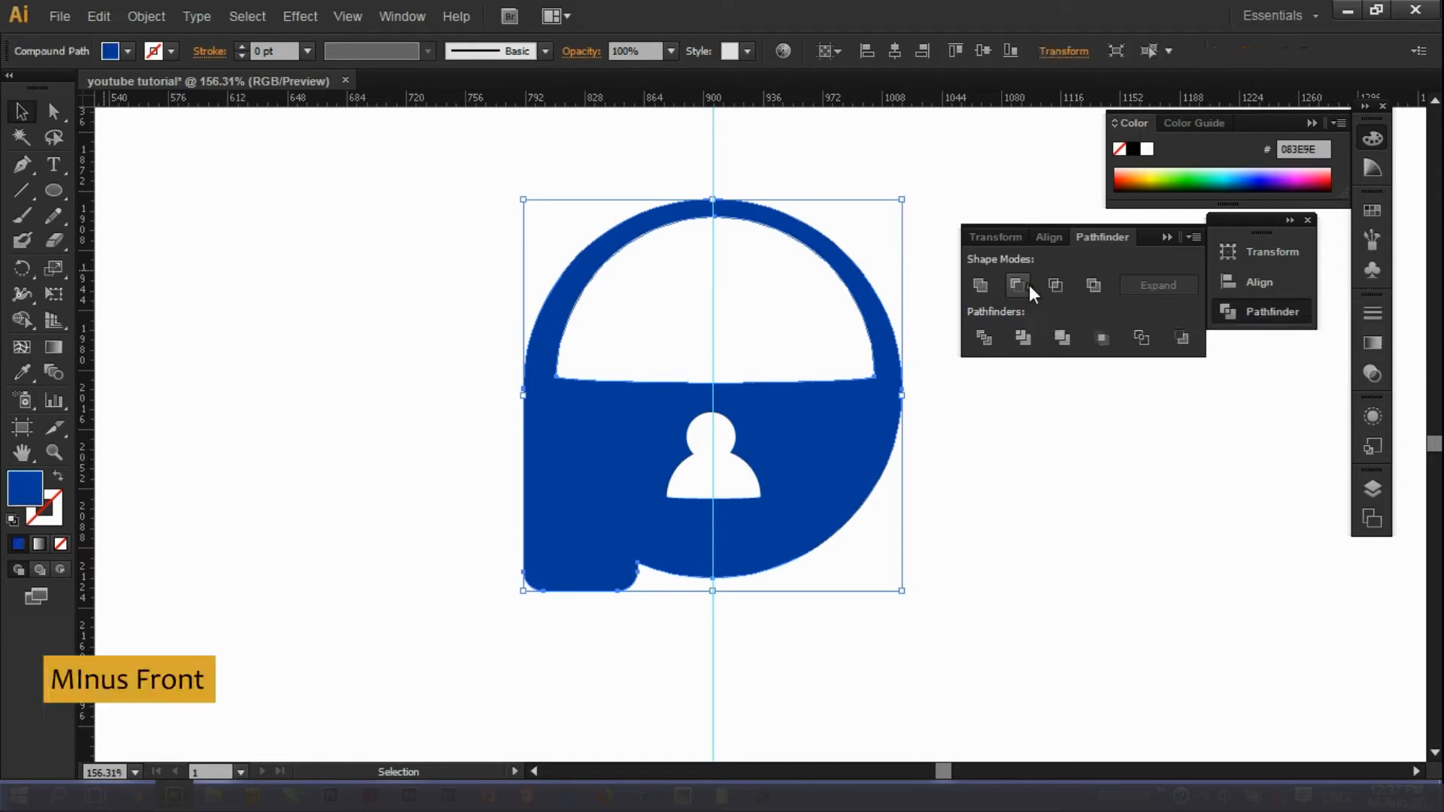
drag(845, 445, 686, 440)
key(ctrl+z)
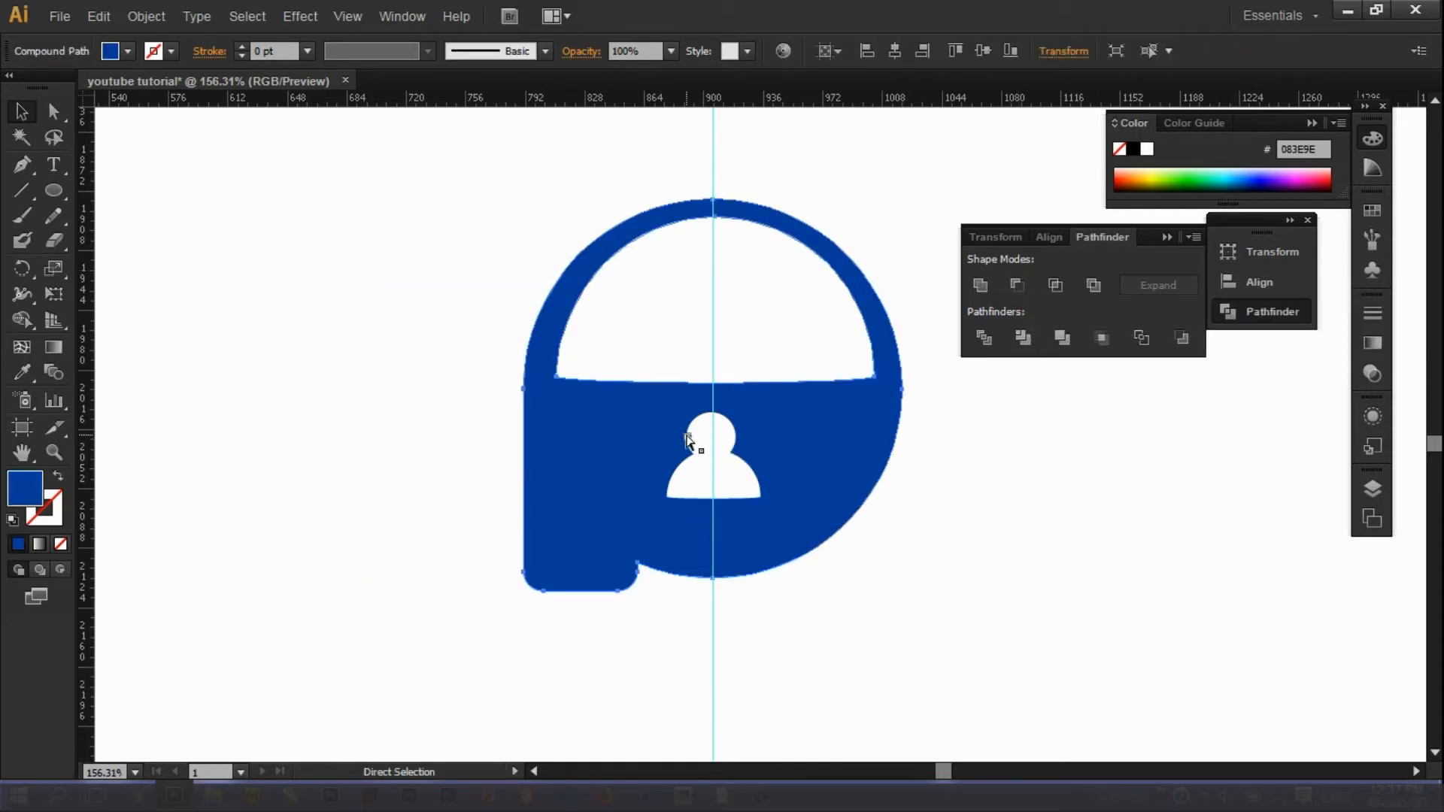
Cut the person icon out of the blue logo with Minus Front, keeping it centred.
click(720, 484)
shift+click(842, 439)
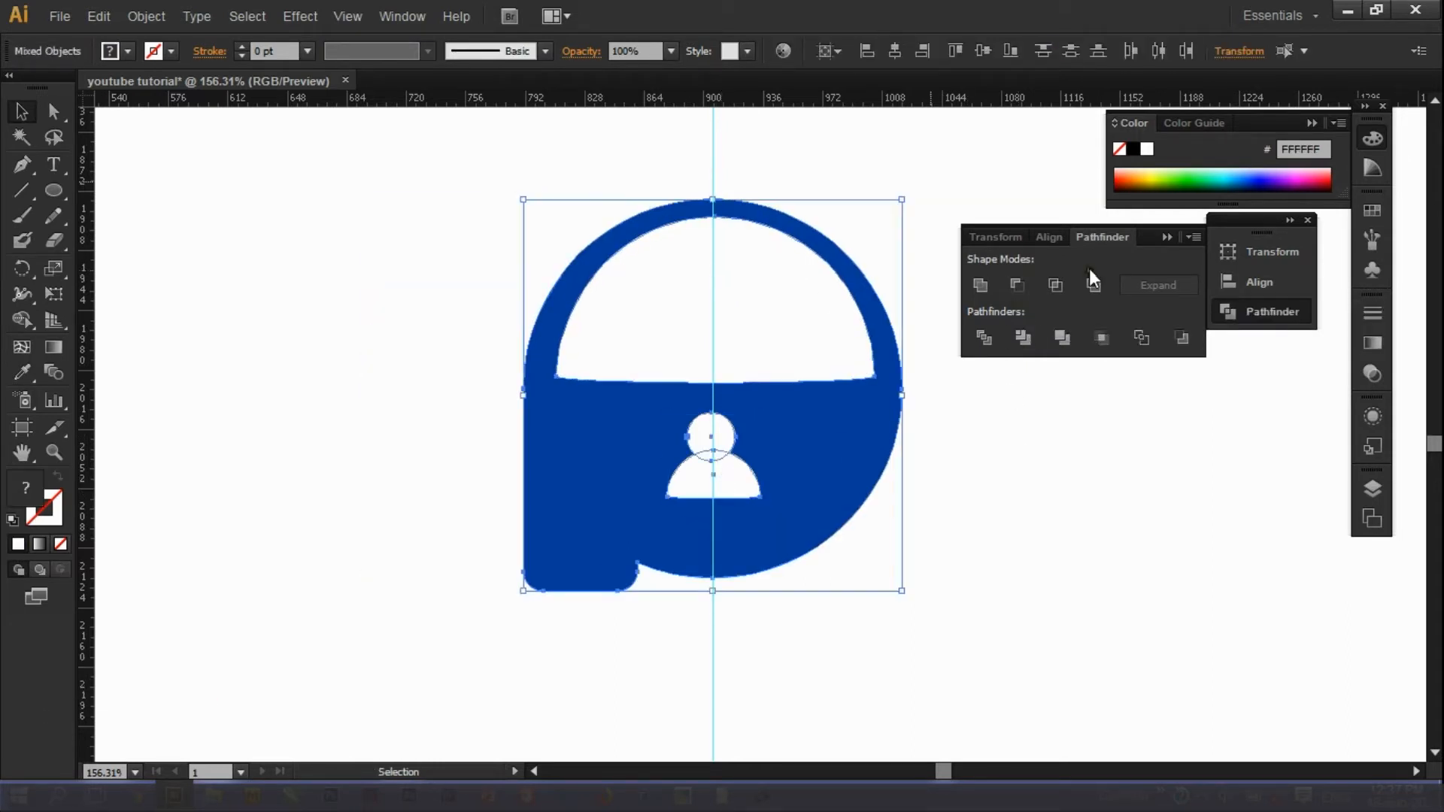
click(1015, 286)
click(929, 376)
drag(818, 455, 749, 459)
key(ctrl+z)
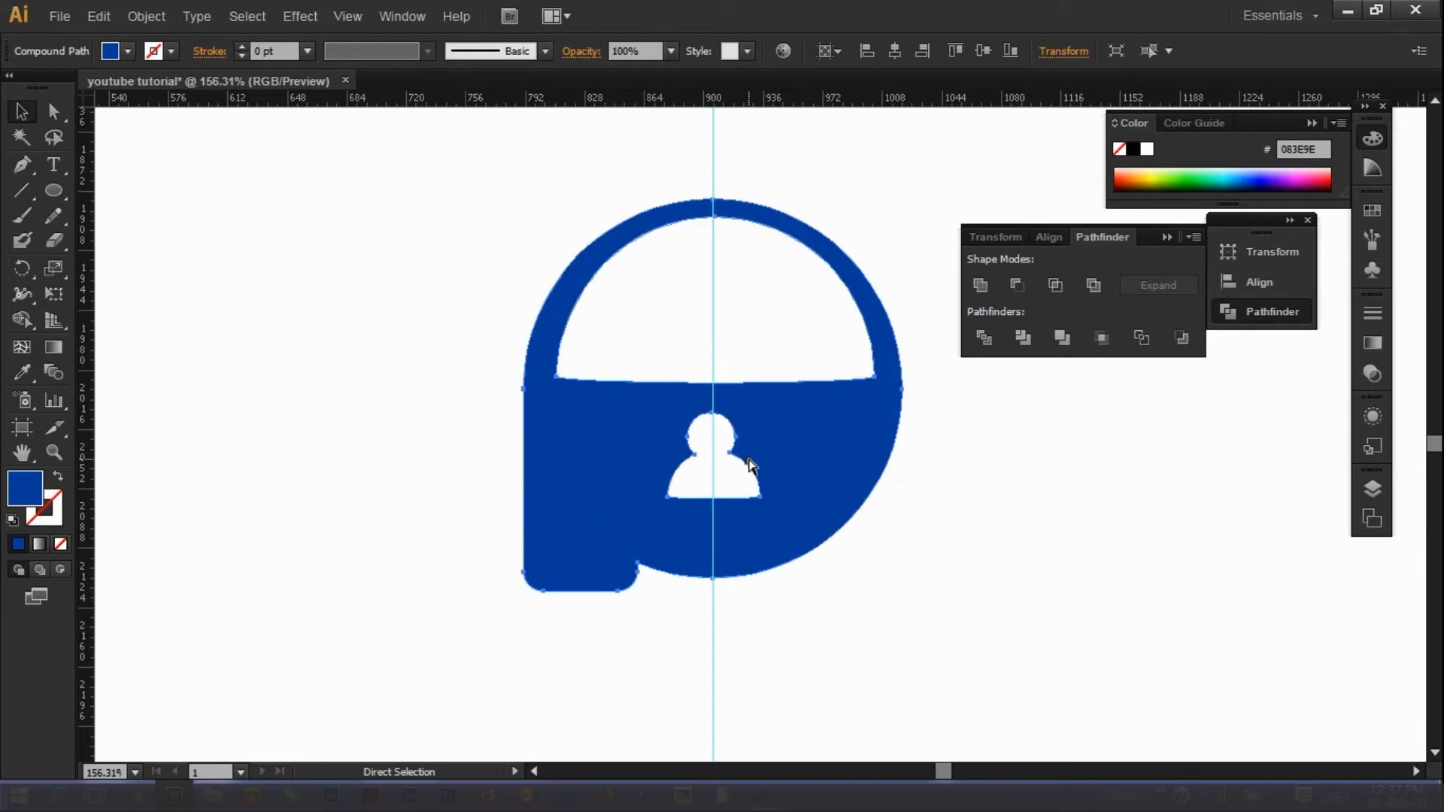
click(932, 460)
click(53, 452)
drag(445, 510, 800, 591)
Type the wordmark 'PIGGYVEST' to the right of the logo.
drag(750, 331, 1102, 485)
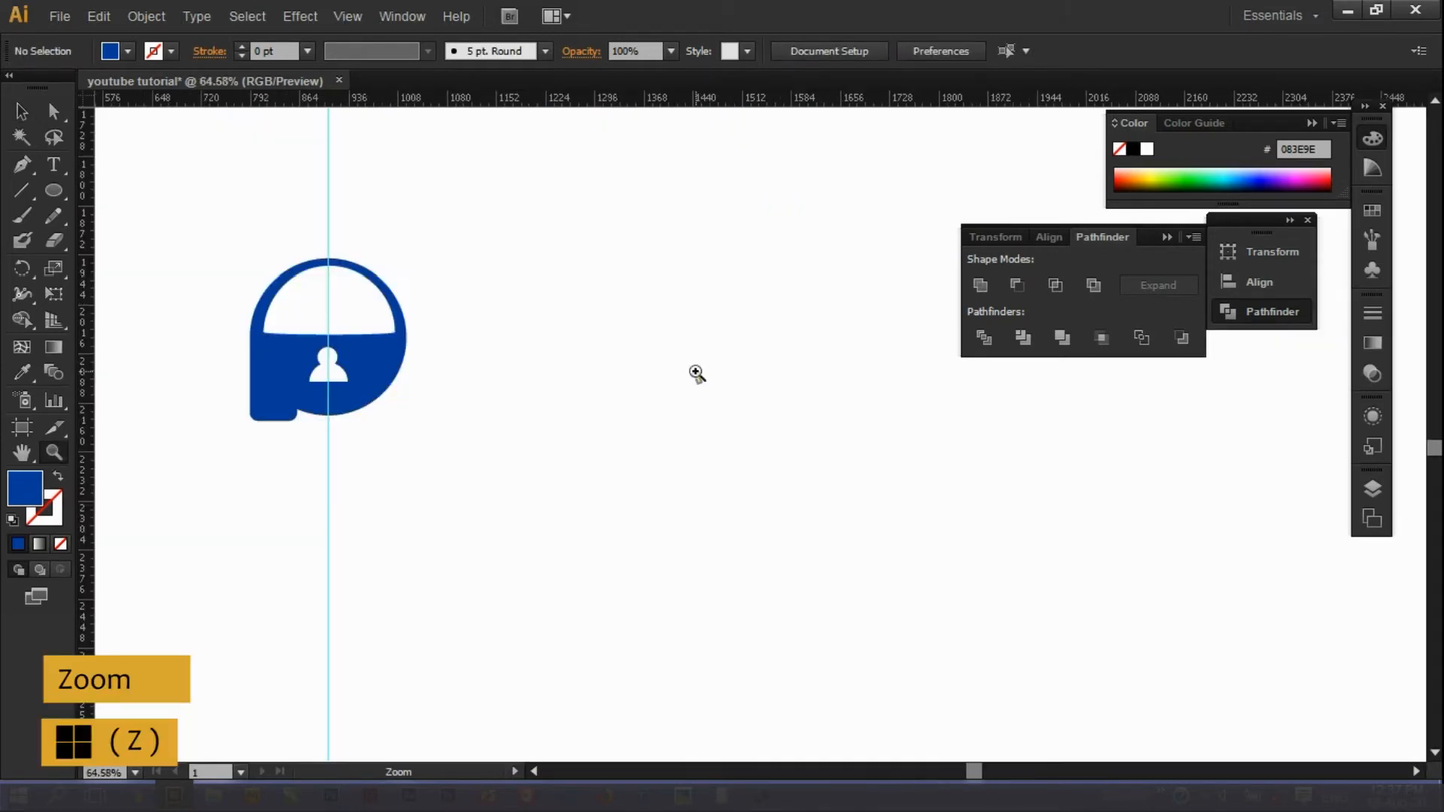
click(50, 166)
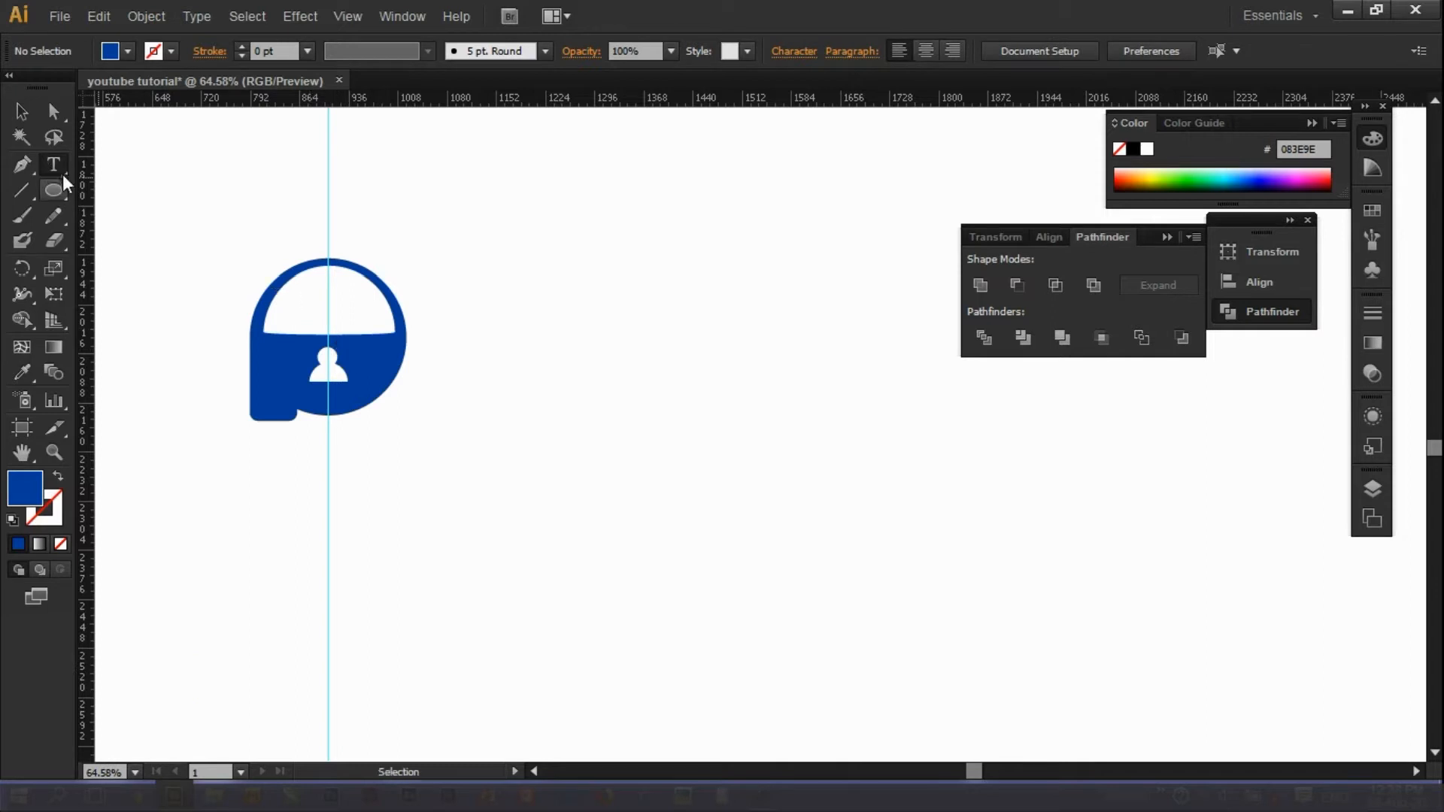
click(471, 388)
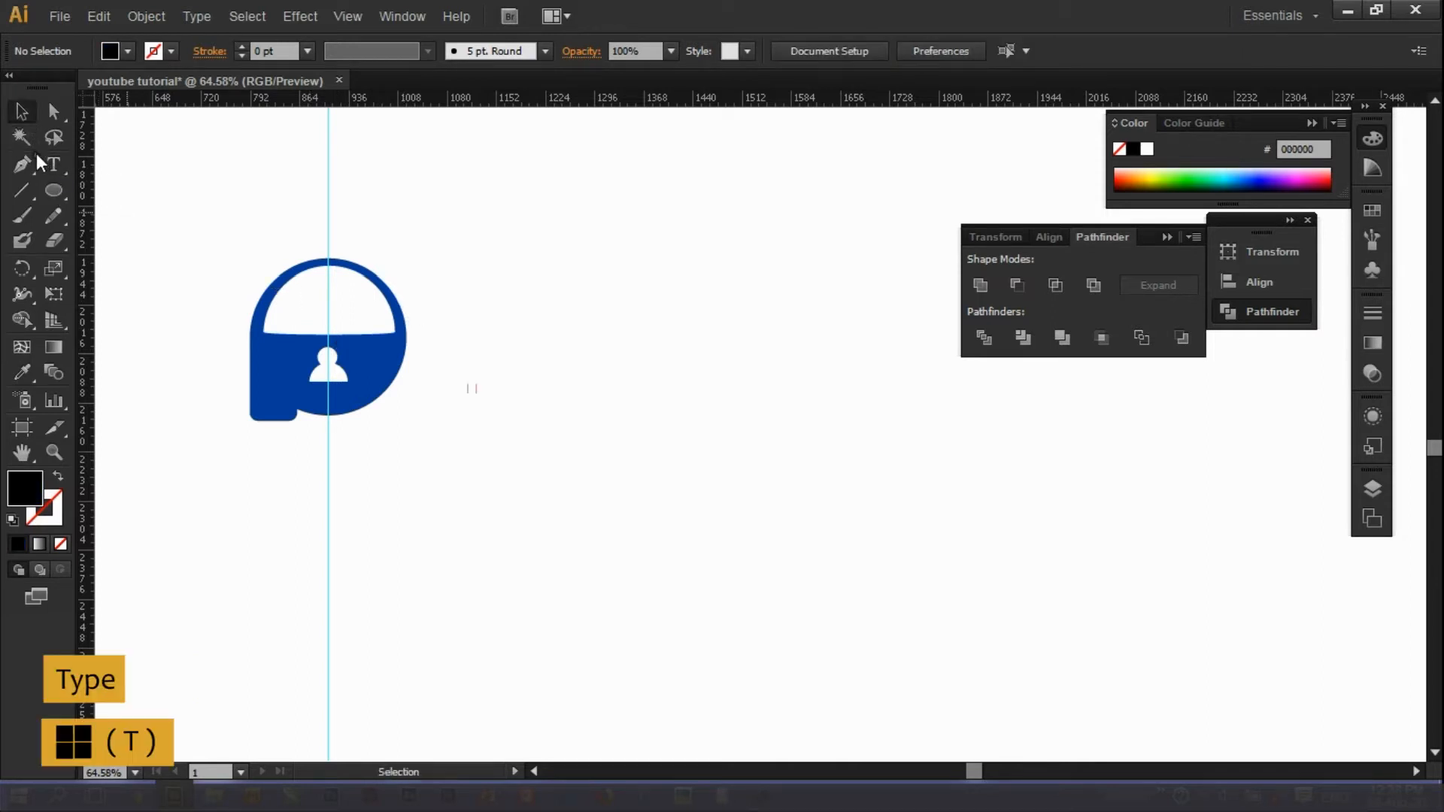
click(443, 354)
text(LNDV)
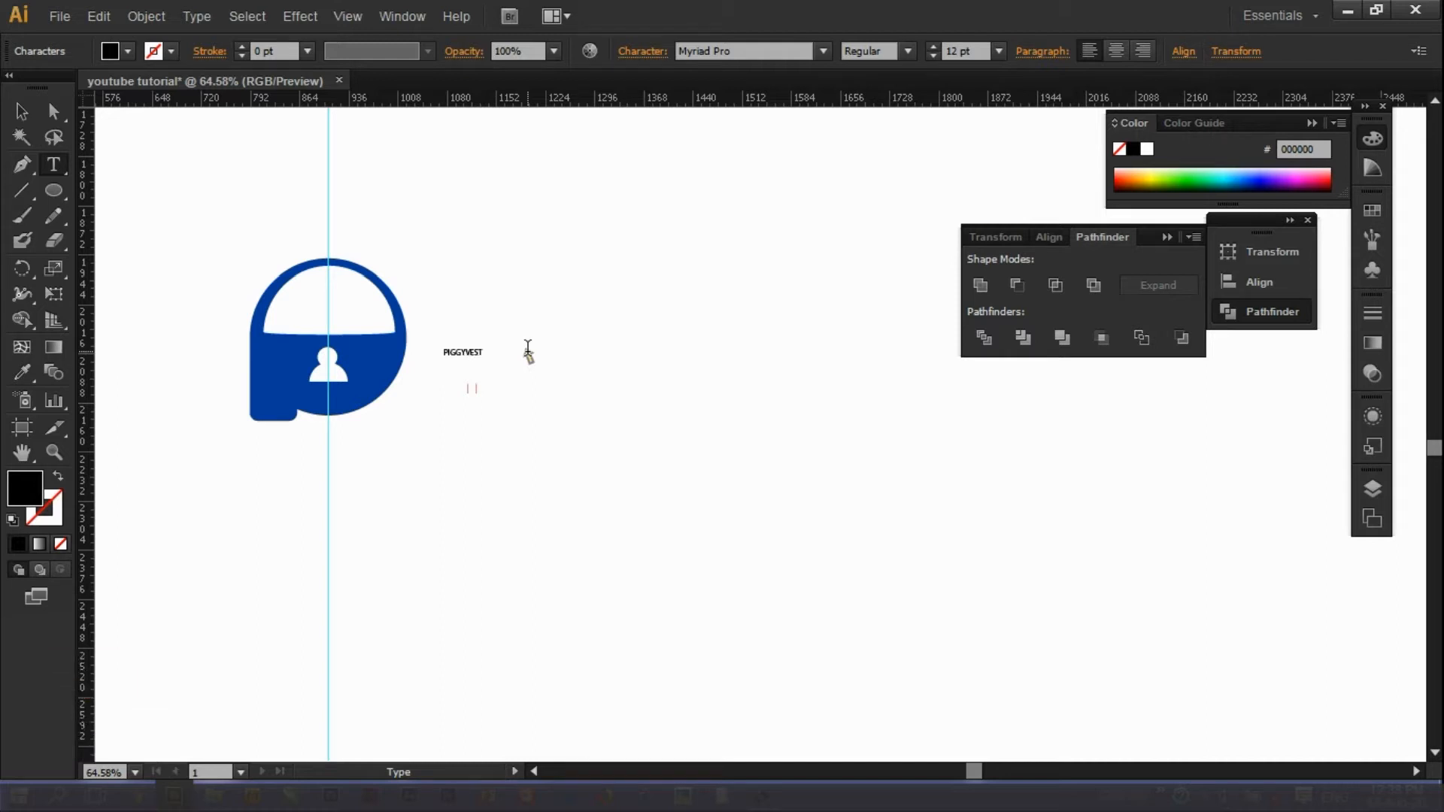
Enlarge the PIGGYVEST text by dragging its bounding box.
click(21, 111)
click(320, 493)
click(468, 352)
drag(483, 363, 642, 422)
click(631, 457)
Add two horizontal guides across the logo from the top ruler.
click(55, 452)
alt+click(456, 477)
alt+click(456, 477)
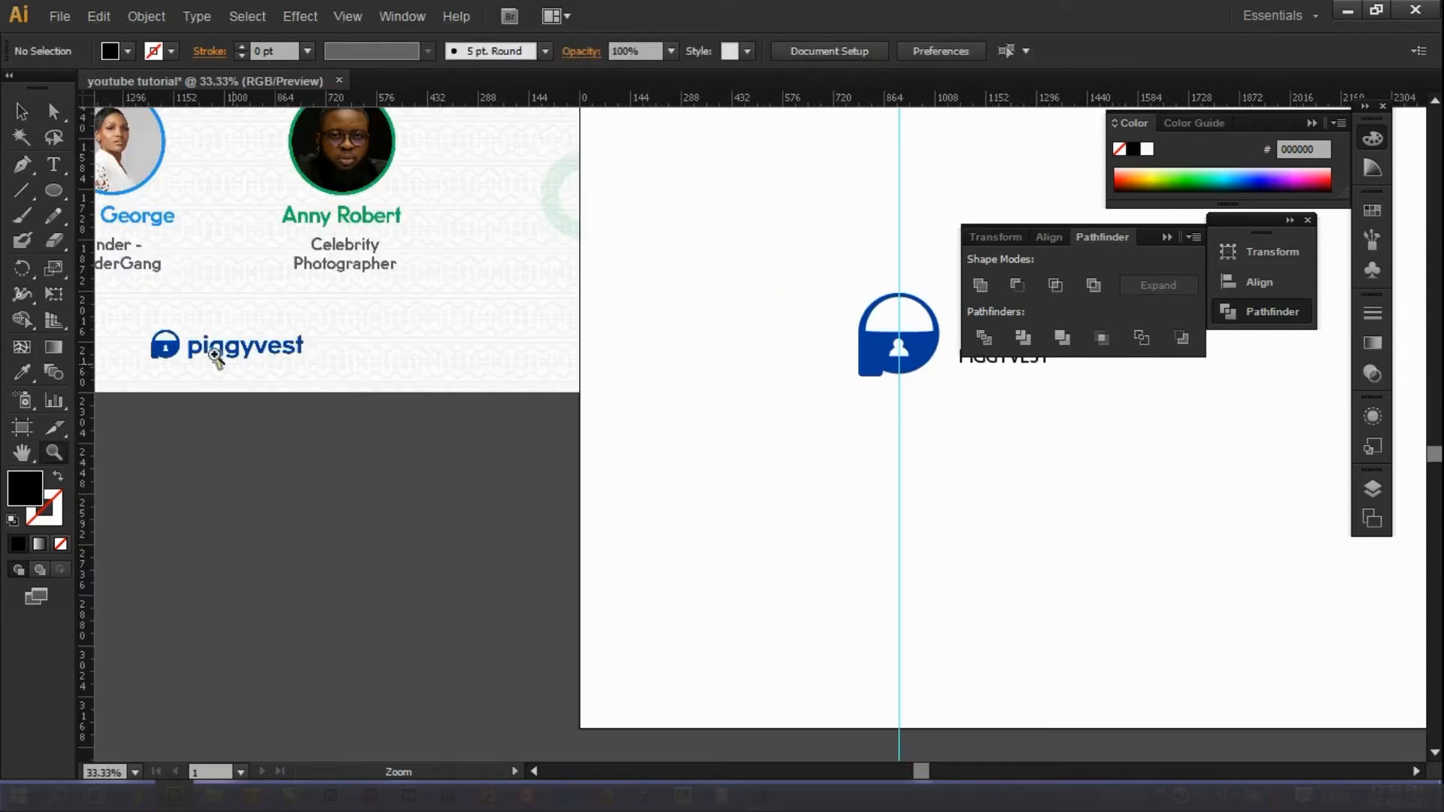
drag(163, 100, 232, 340)
drag(217, 99, 243, 359)
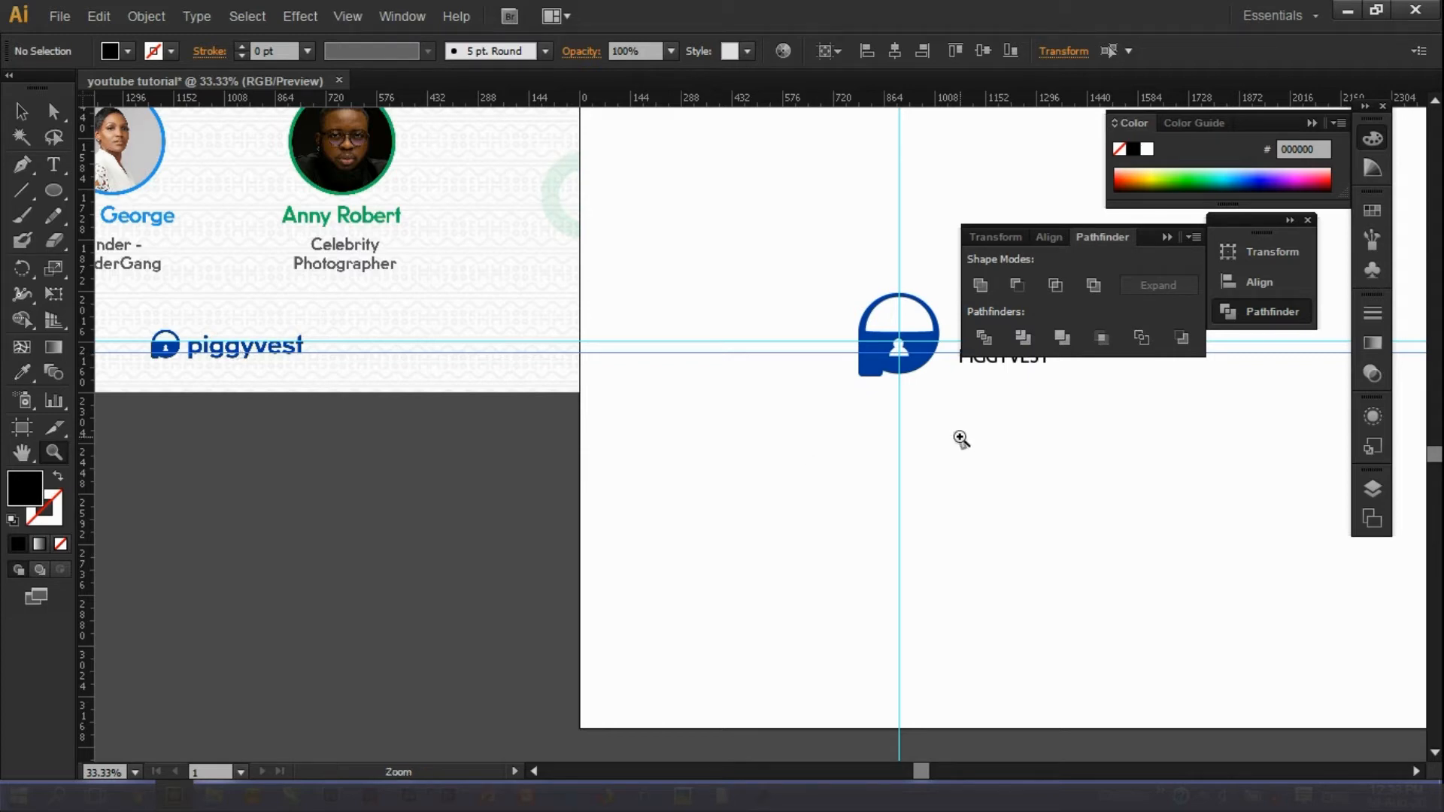
Move the PIGGYVEST text up beside the logo.
drag(926, 761, 986, 767)
key(v)
drag(521, 369, 508, 360)
scroll(1013, 728, left, 5)
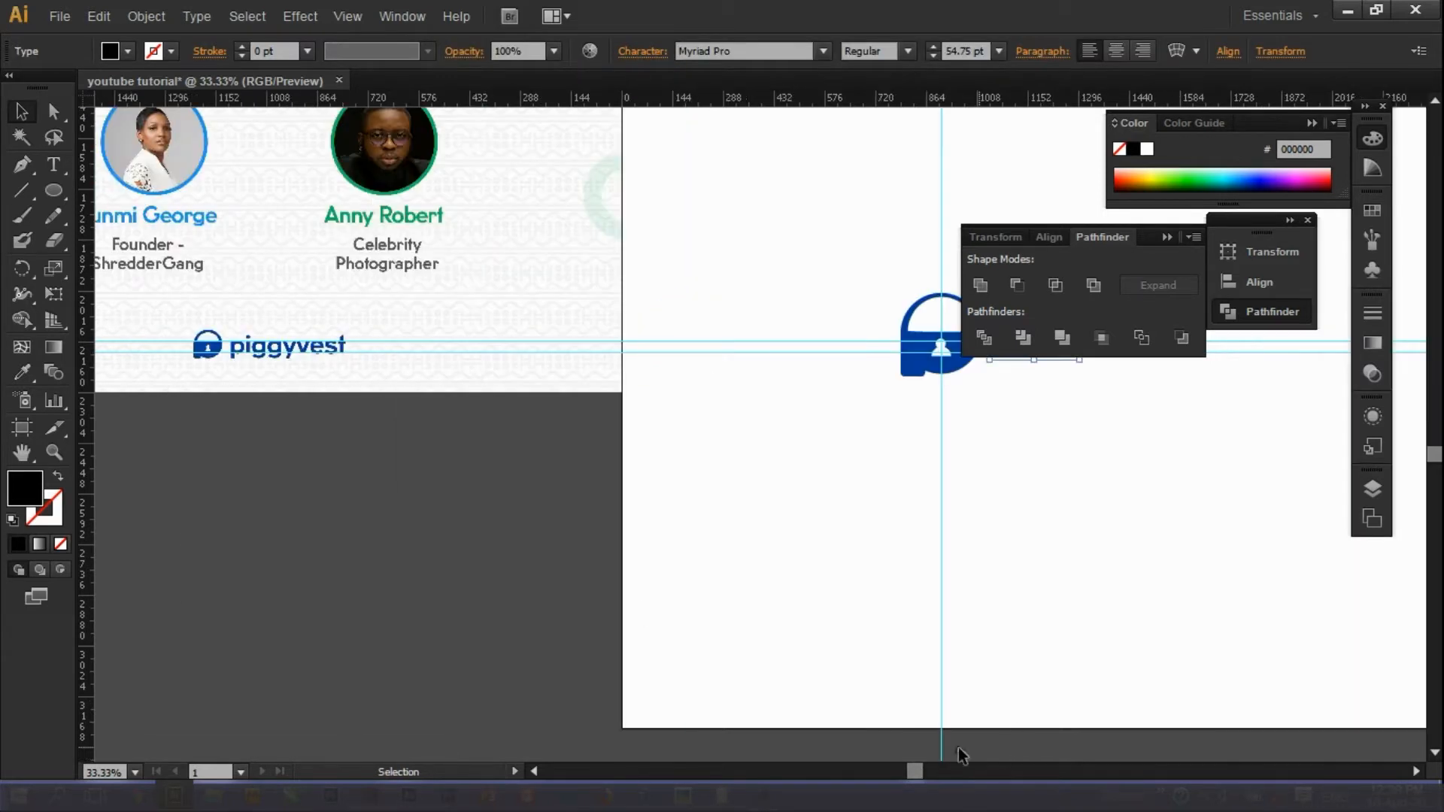
drag(914, 772, 970, 772)
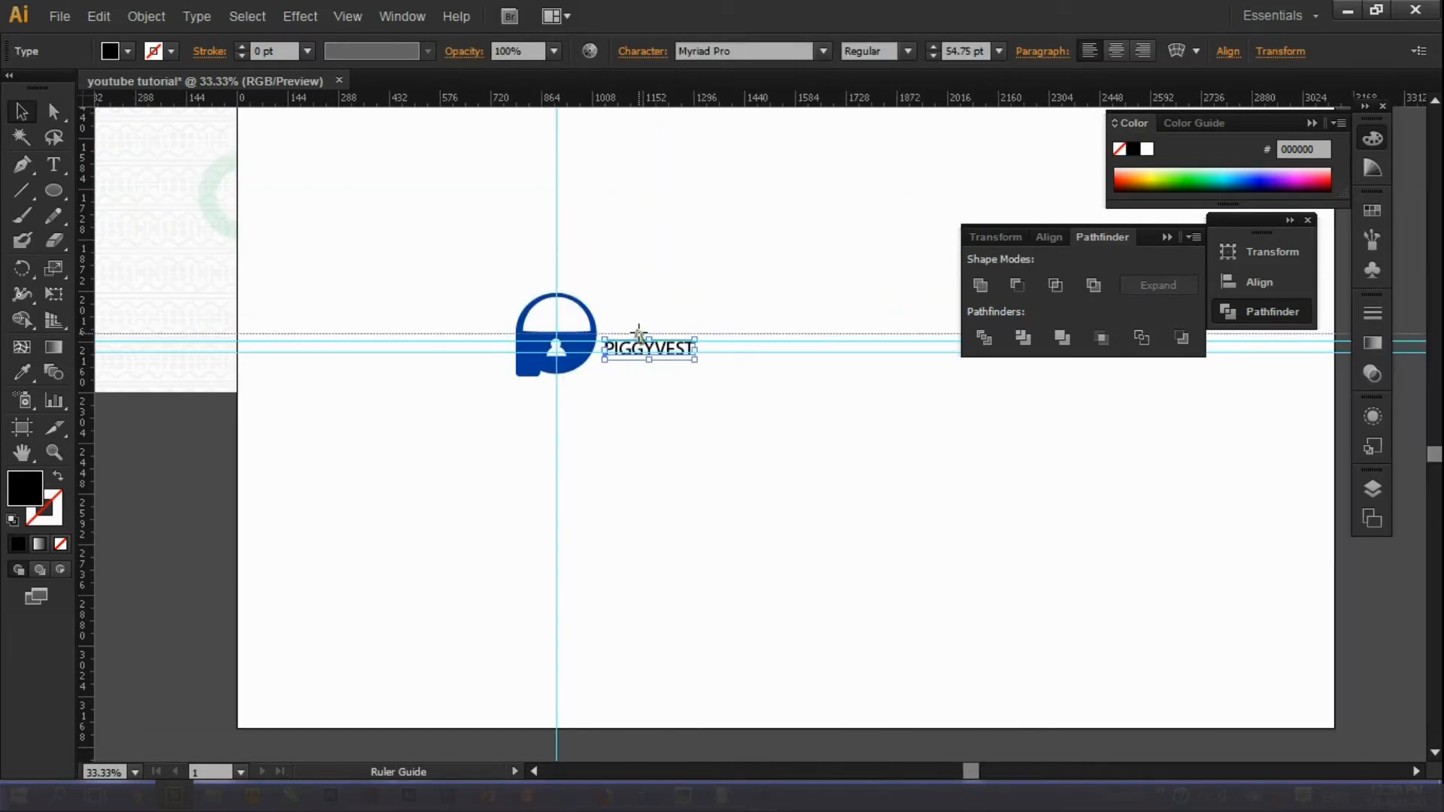
click(890, 677)
mouse_move(970, 771)
mouse_down()
mouse_move(901, 771)
mouse_move(956, 770)
mouse_up()
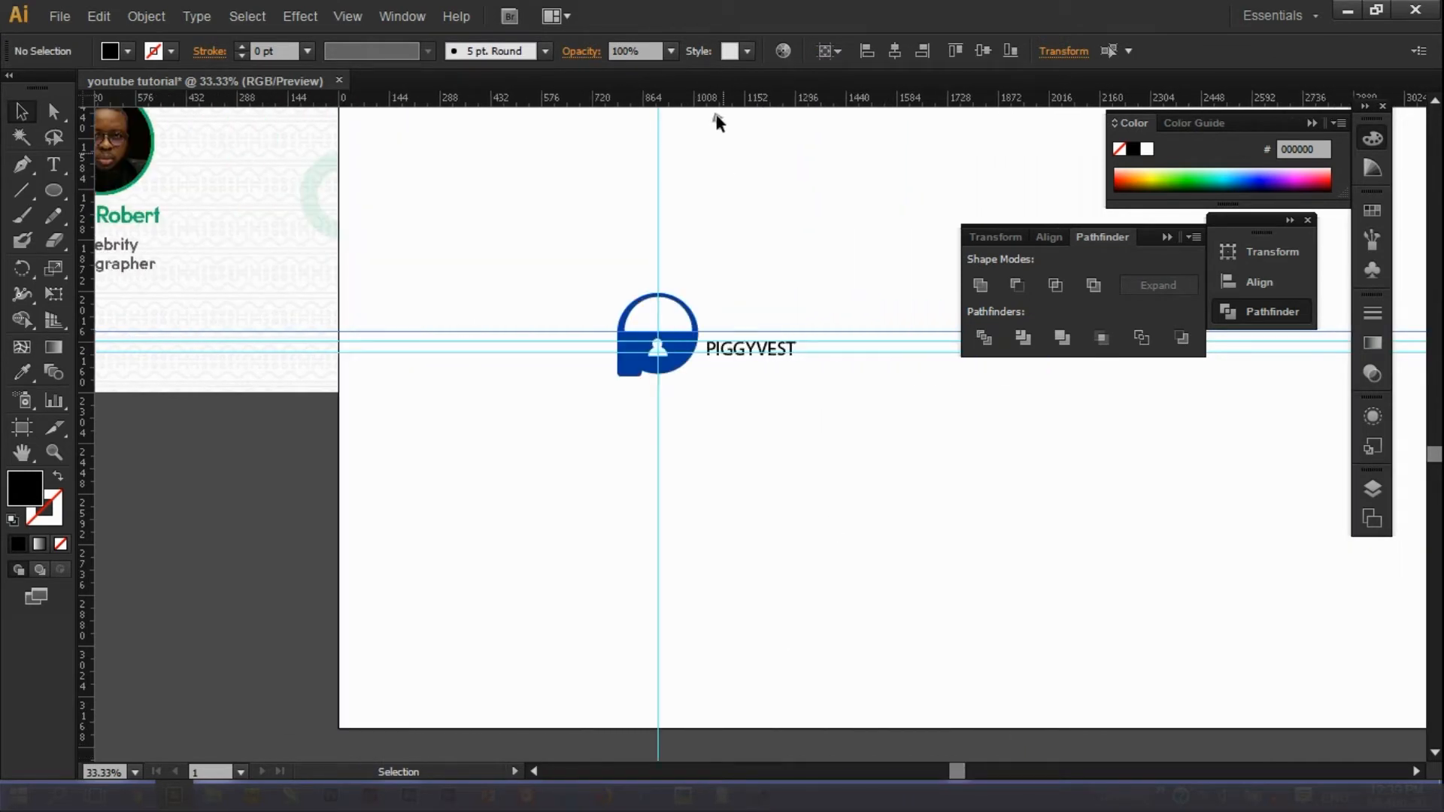
Add a horizontal guide under the logo and fine-tune the text's position beside it.
drag(703, 98, 809, 359)
click(53, 452)
click(602, 342)
click(21, 108)
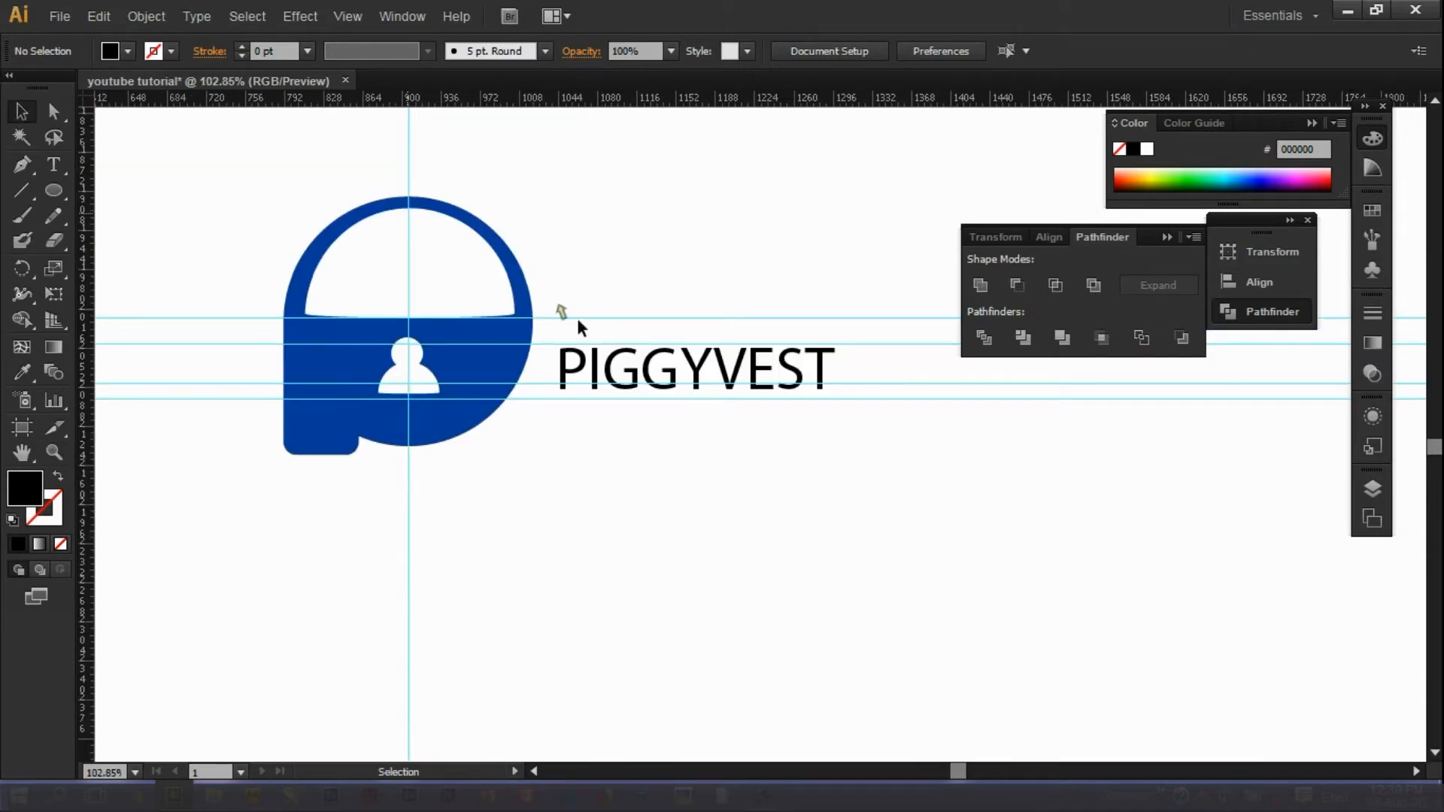
drag(594, 372, 577, 339)
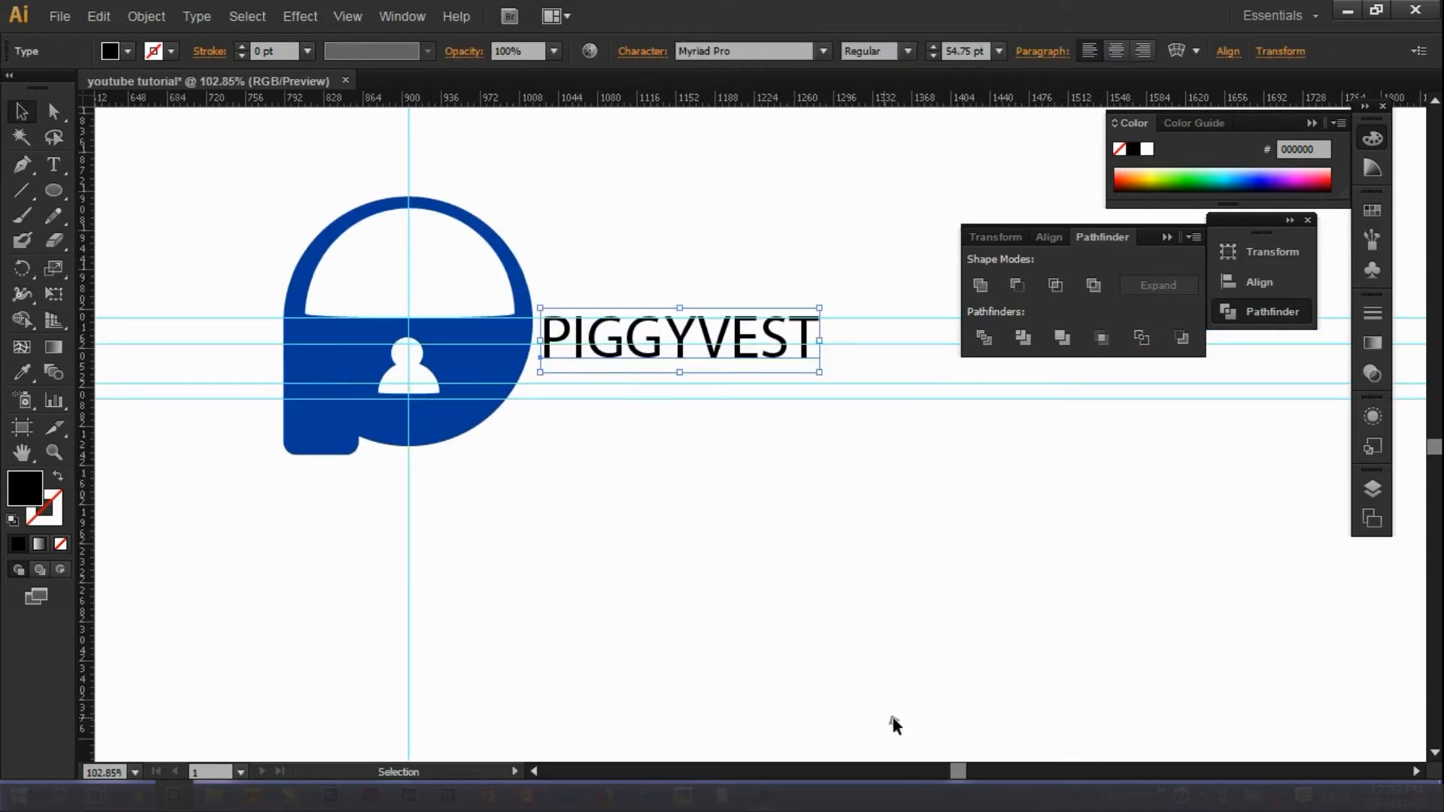
drag(957, 773, 962, 773)
drag(561, 331, 572, 333)
Set the PIGGYVEST text to Abtecia Basic Sans Serif Font.
right_click(543, 333)
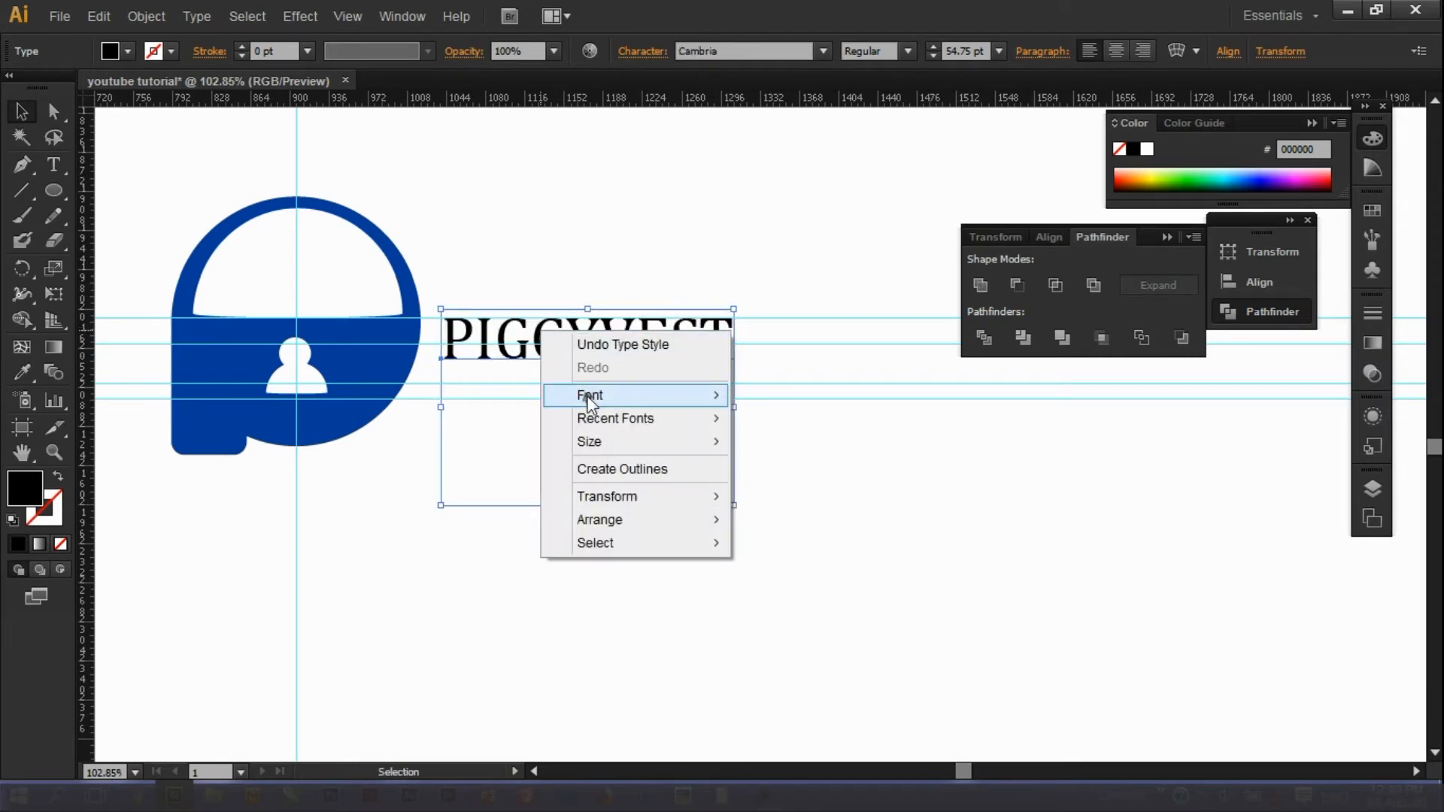
mouse_move(631, 395)
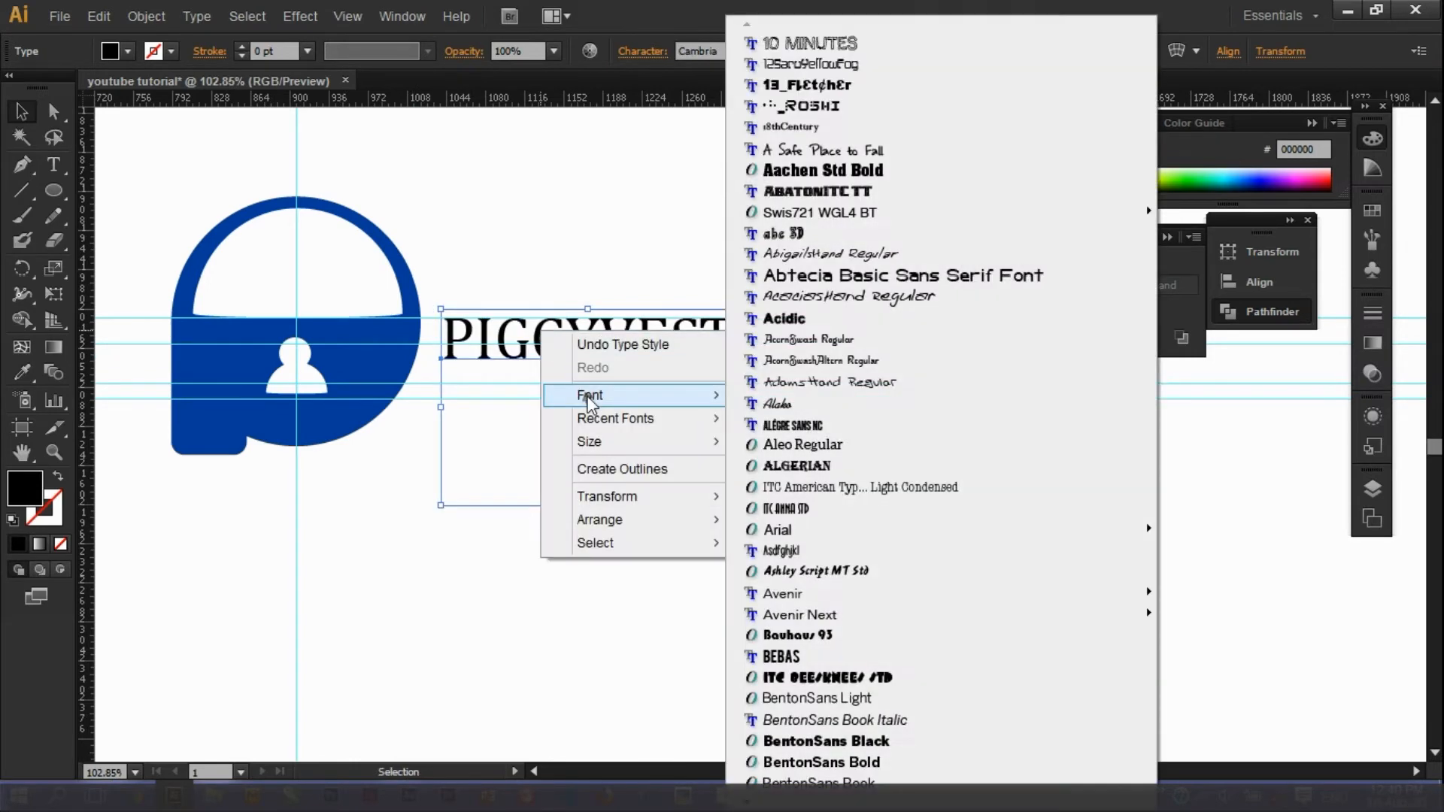
click(838, 276)
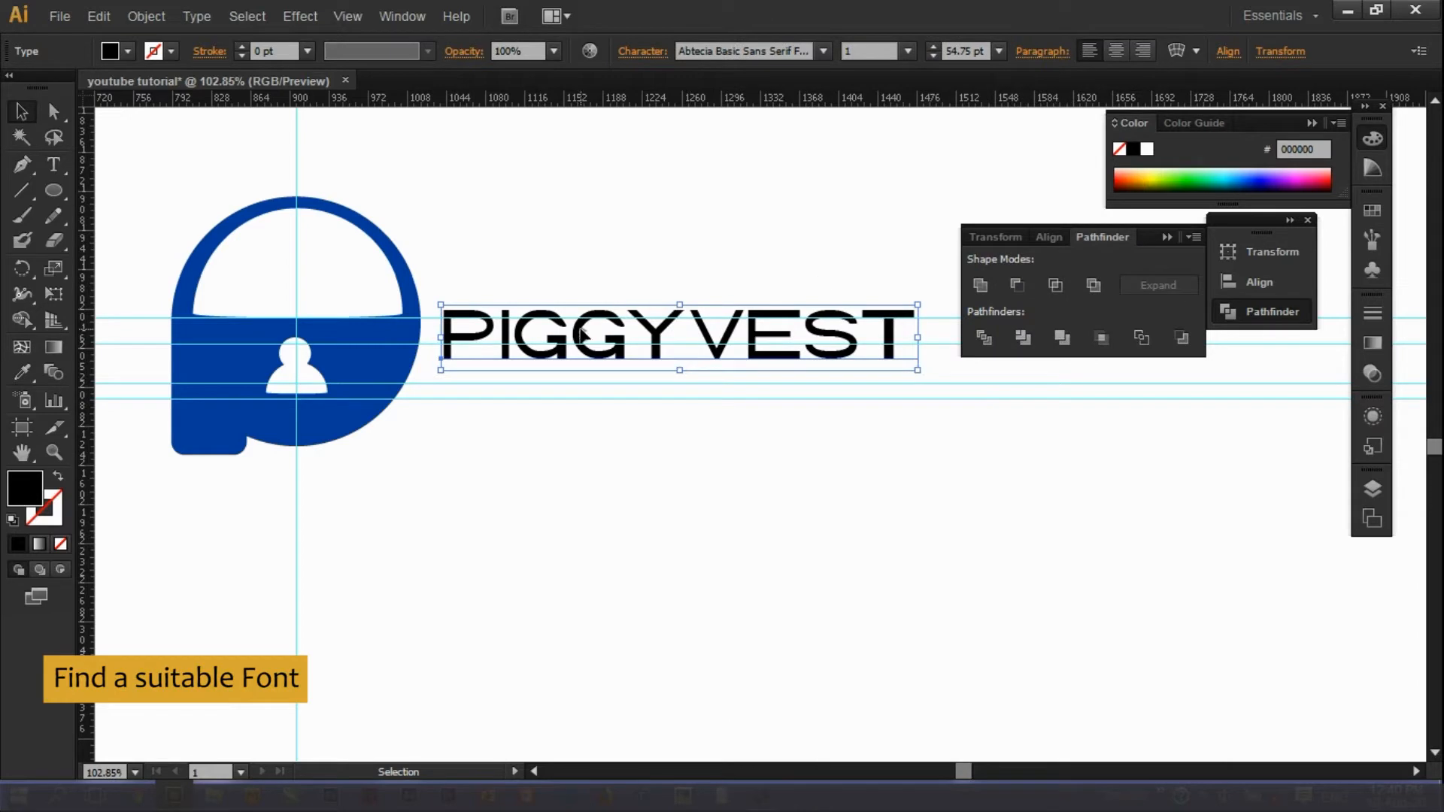
drag(965, 773, 973, 763)
Retype the wordmark as lowercase 'piggyvest'.
double_click(705, 340)
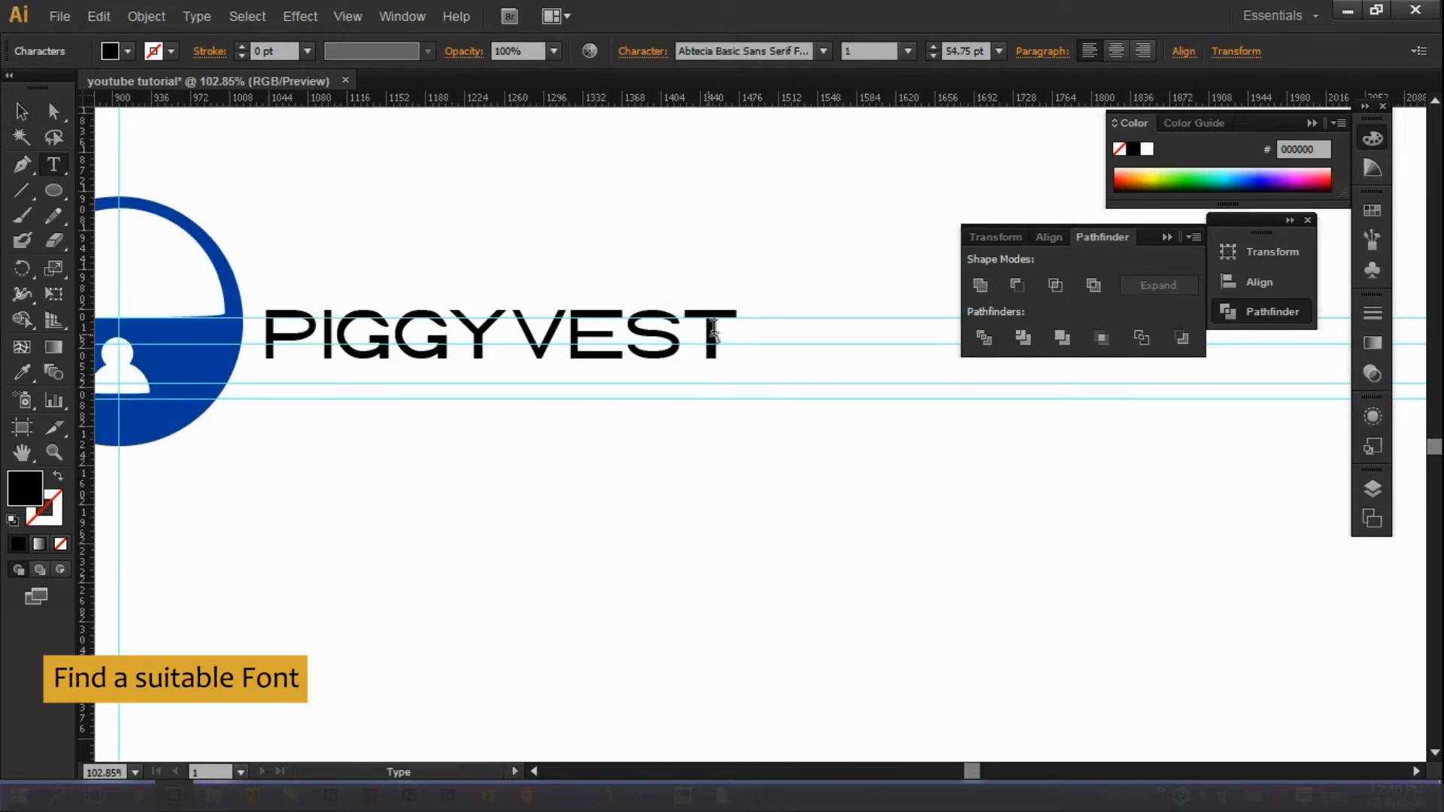
drag(737, 338, 282, 331)
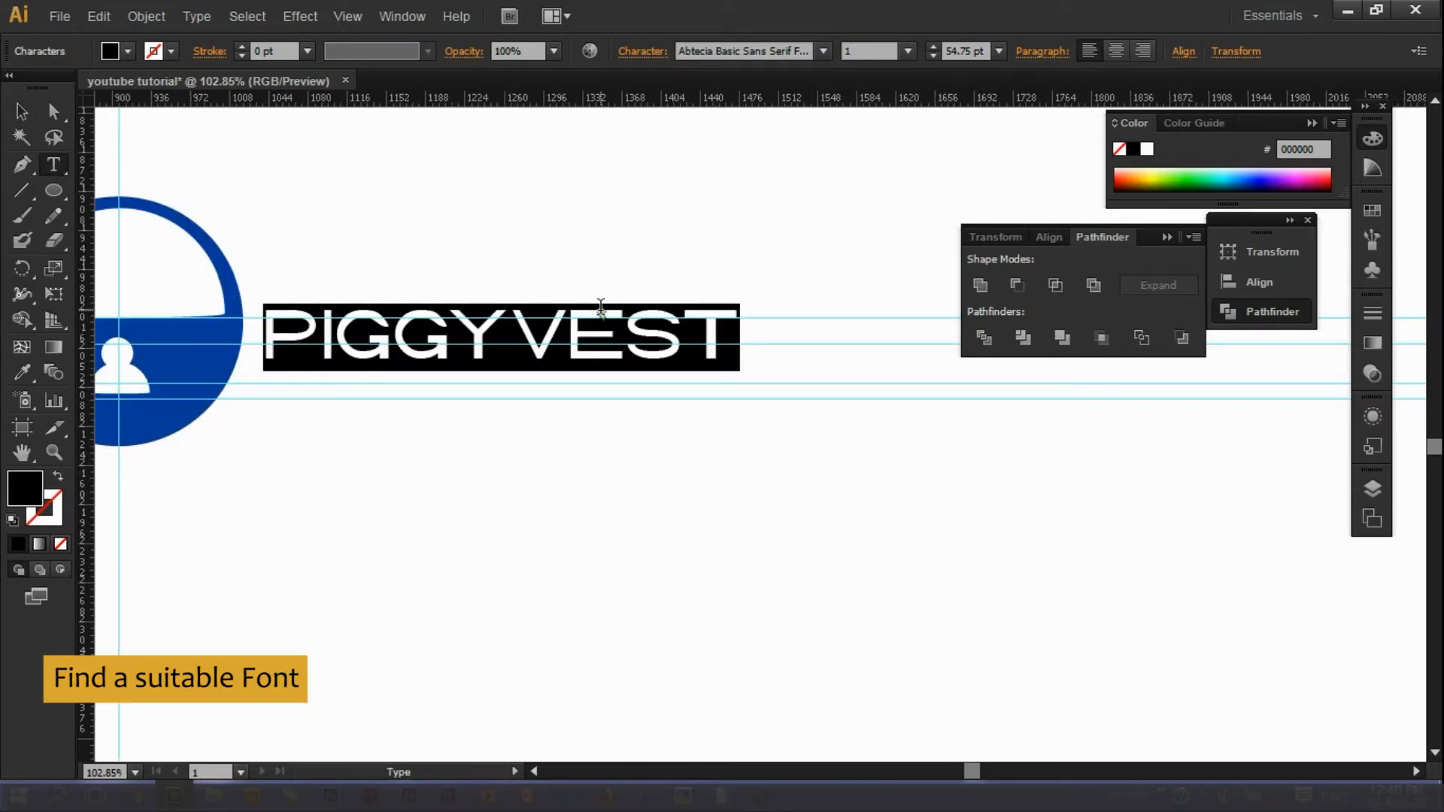
text(piggyvest)
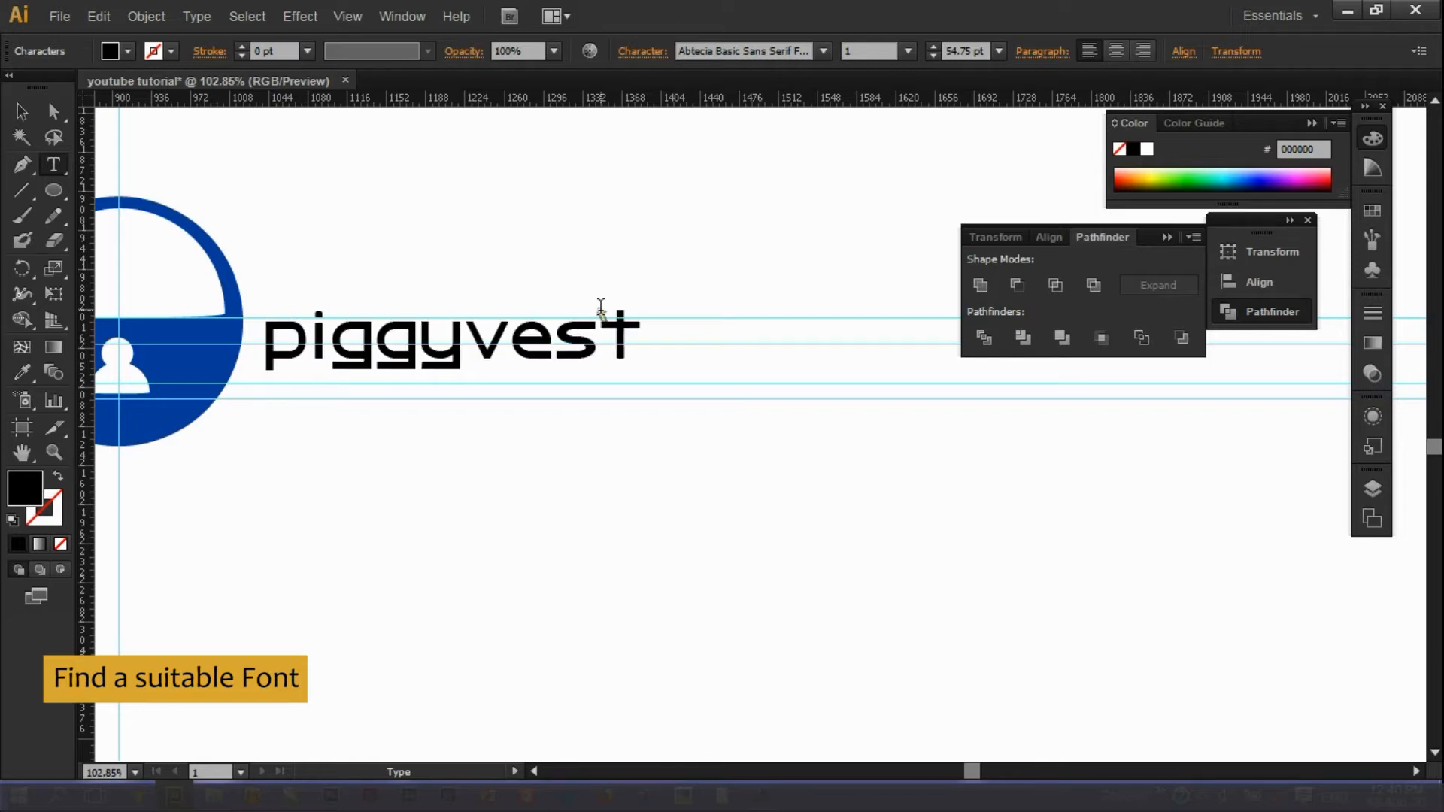
key(Escape)
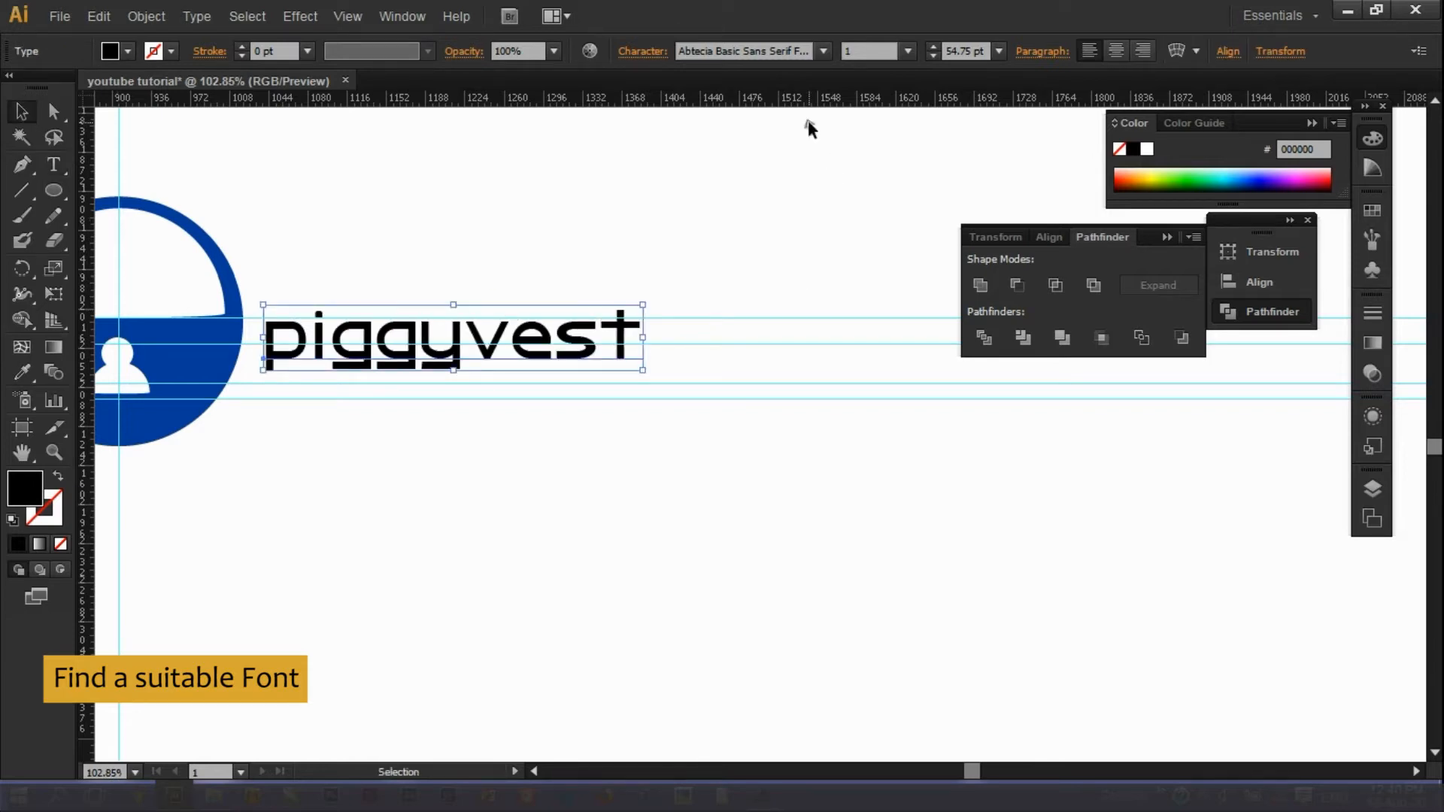
Try the BEBAS font, then revert to Abtecia Basic Sans Serif Font.
right_click(574, 332)
mouse_move(624, 390)
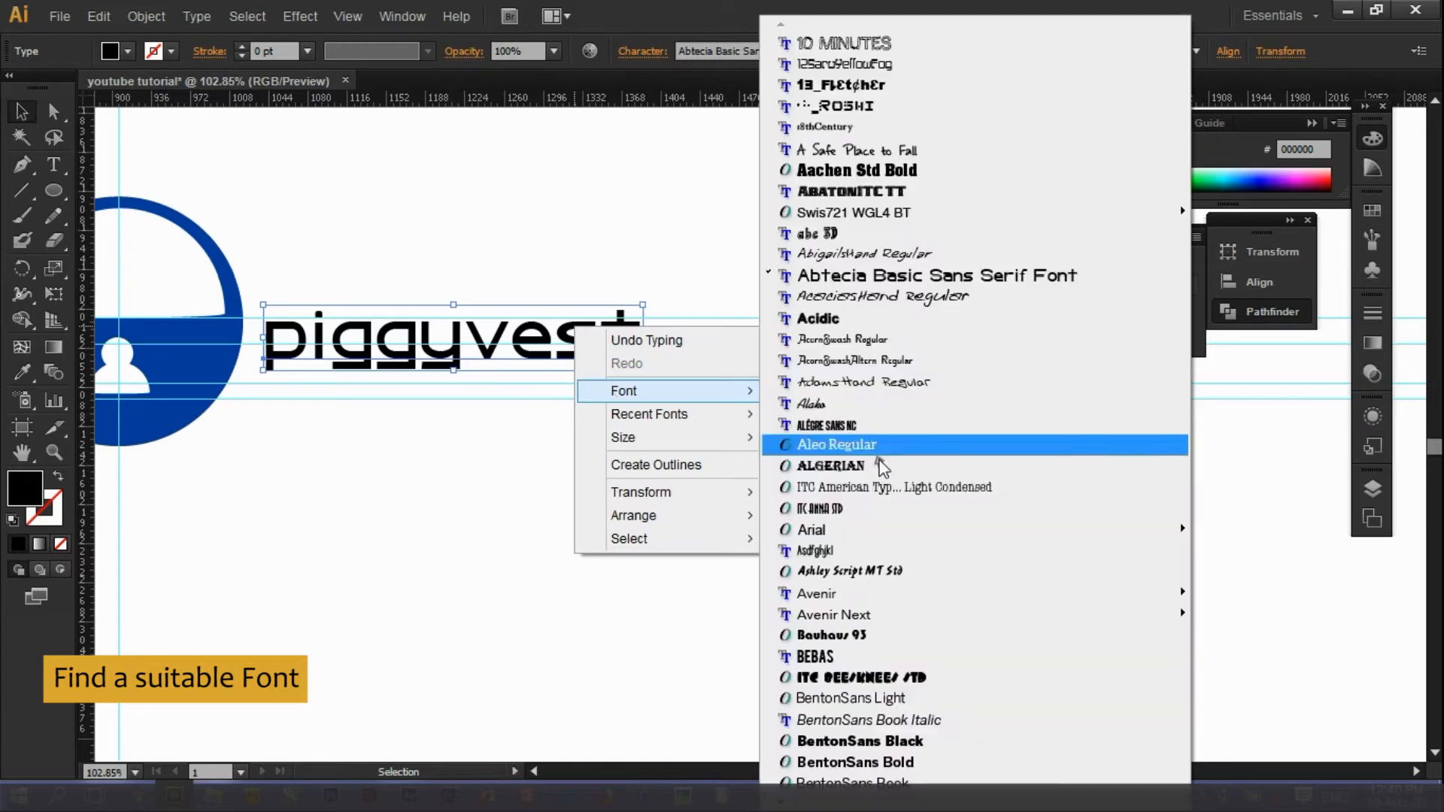
click(887, 657)
right_click(430, 340)
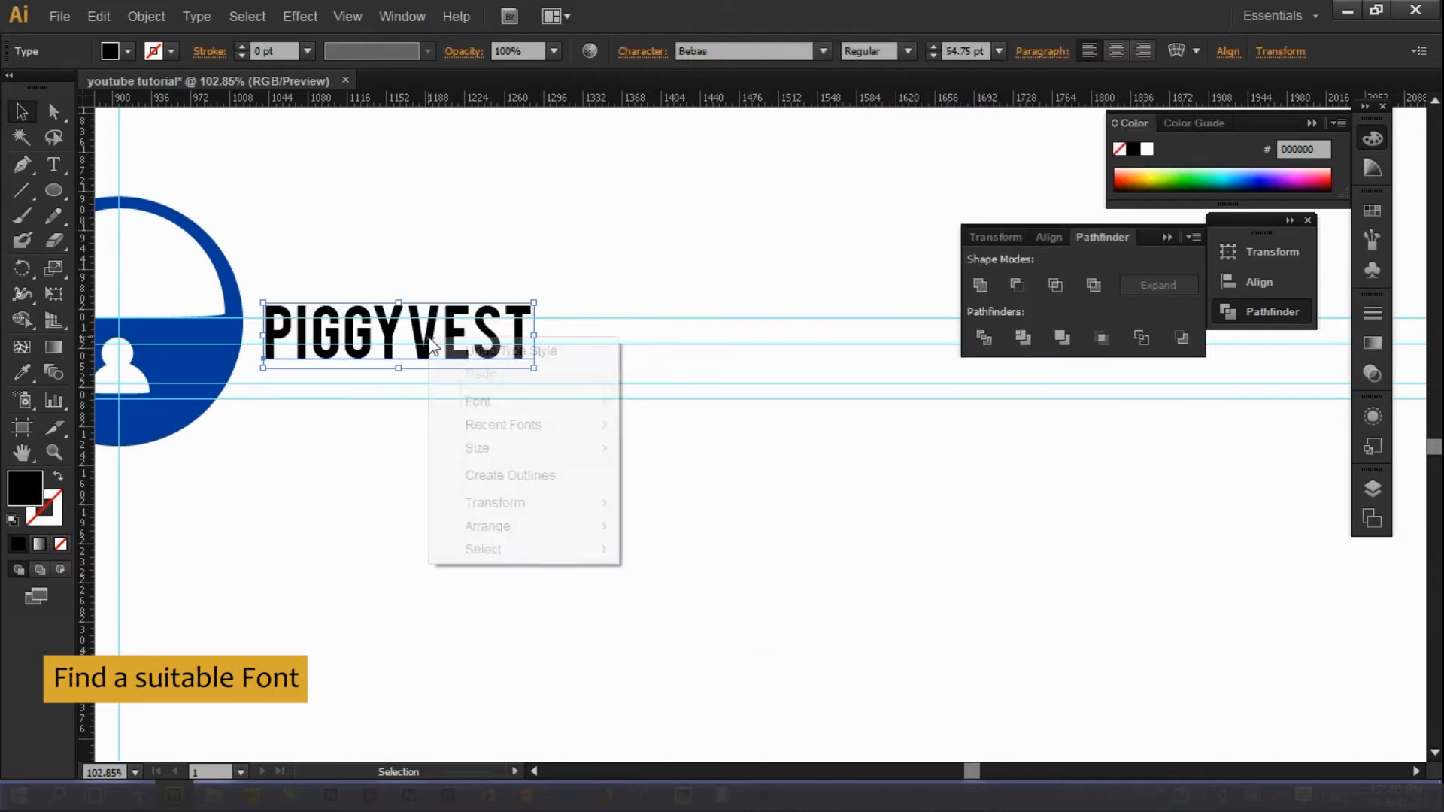
mouse_move(476, 401)
click(752, 271)
Try BentonSans Black, Bold and Book on the wordmark, ending on Book.
right_click(475, 336)
mouse_move(516, 394)
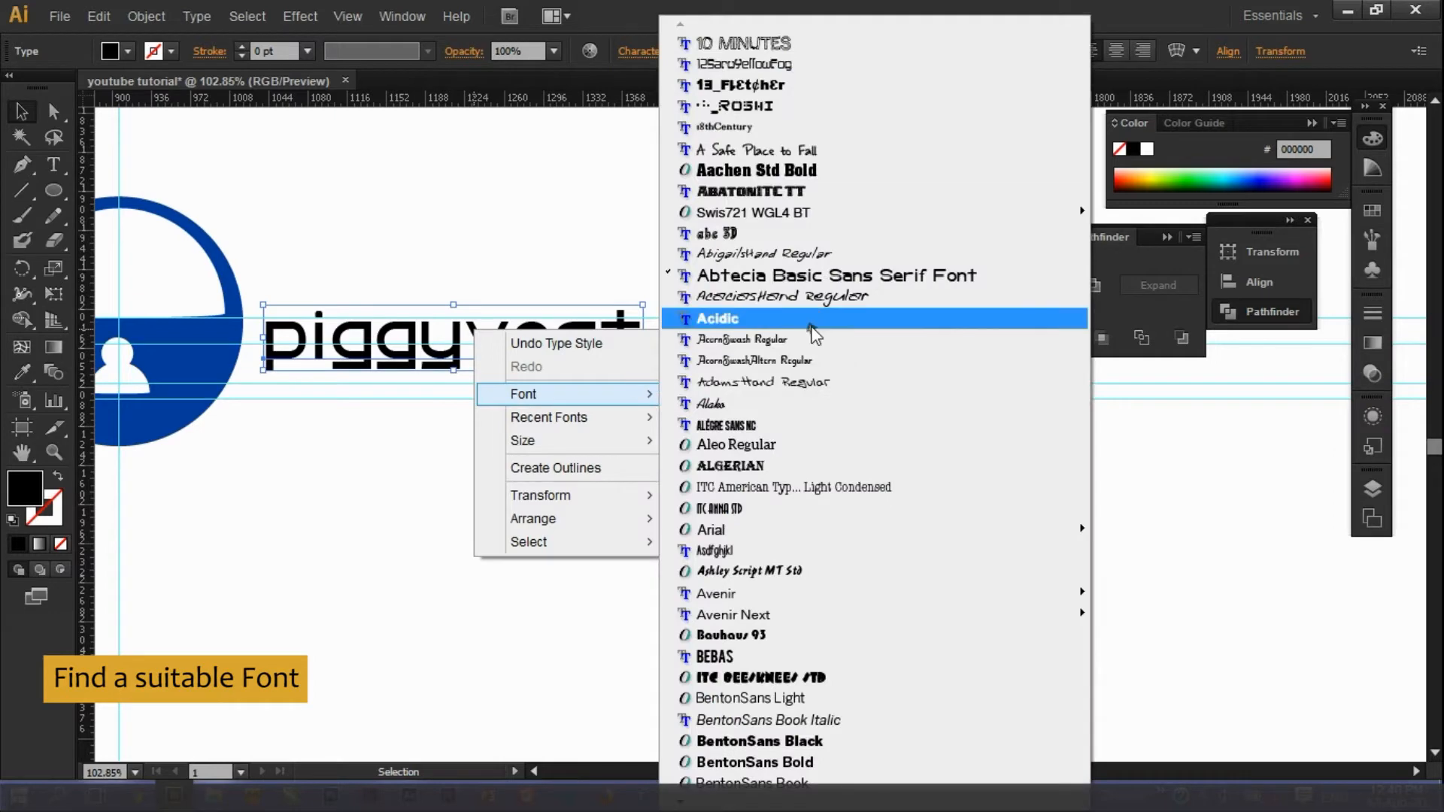
click(741, 746)
right_click(454, 339)
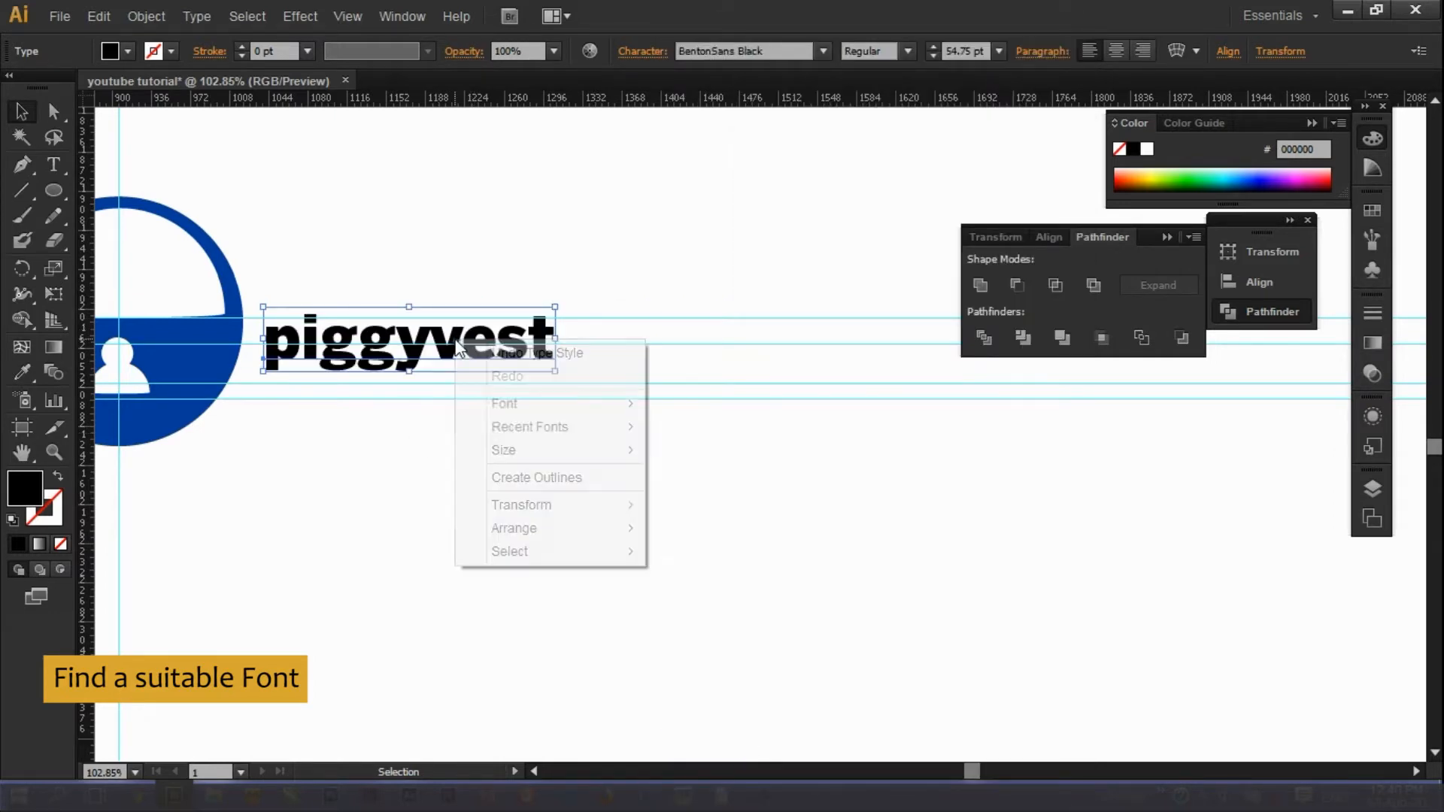
mouse_move(506, 404)
click(724, 762)
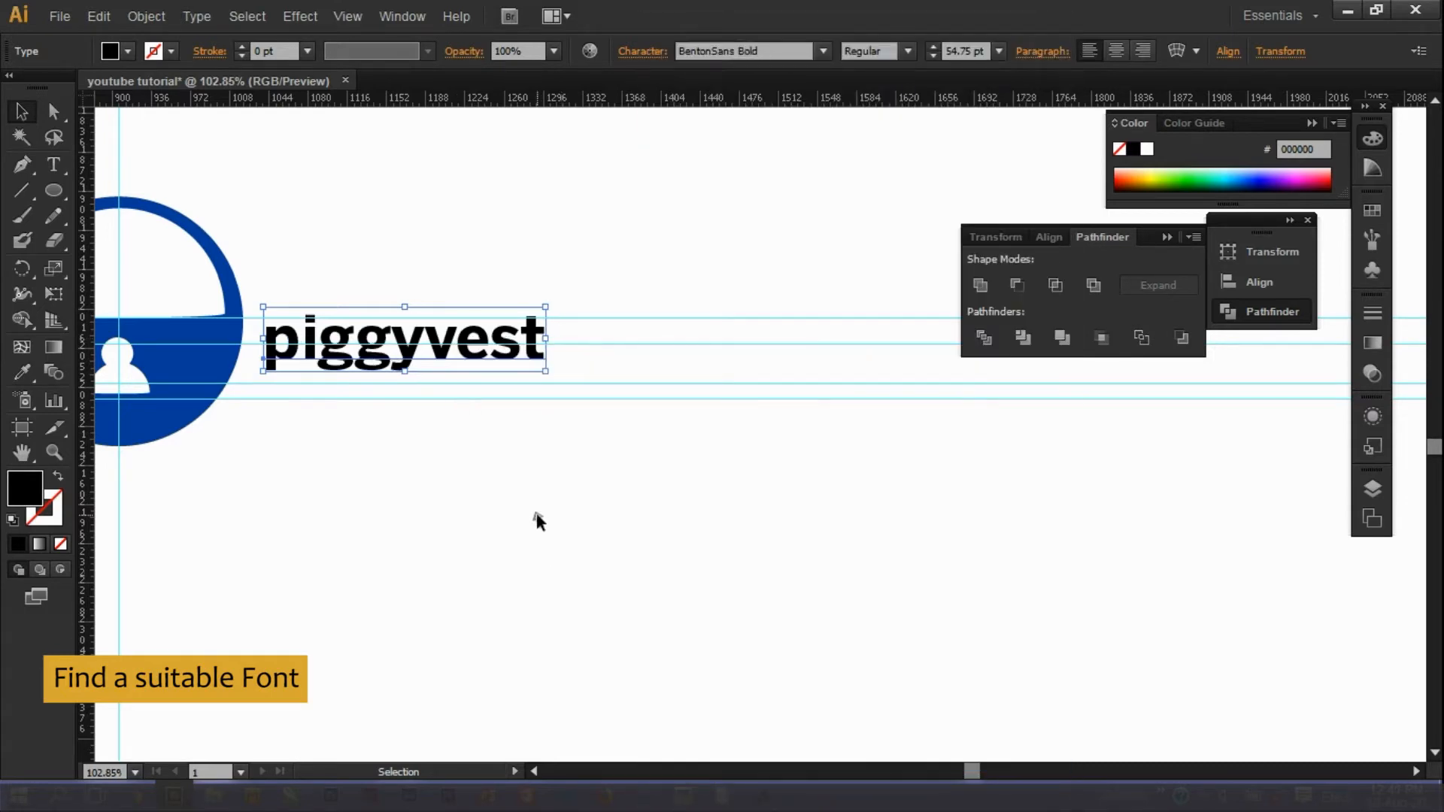
right_click(421, 343)
mouse_move(467, 397)
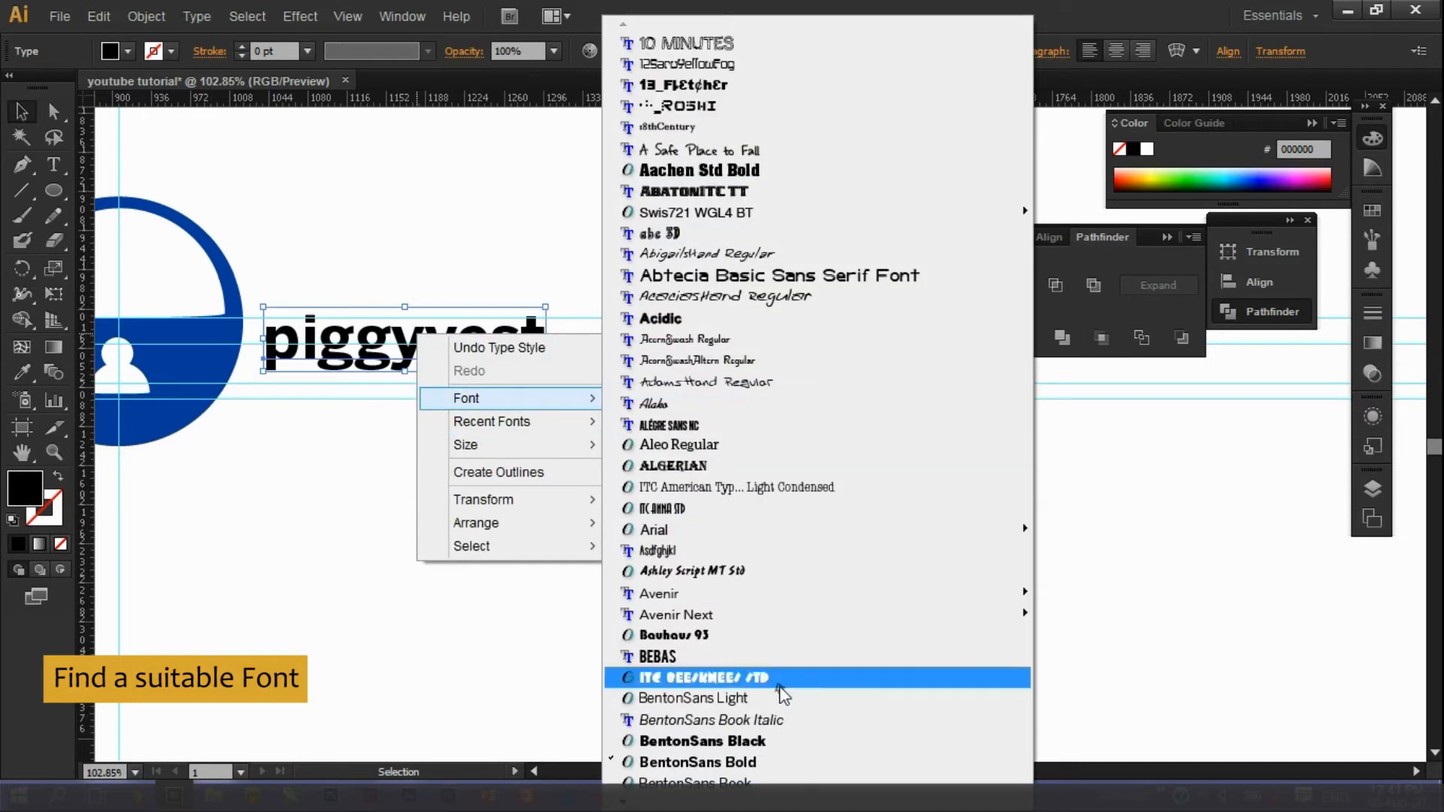
click(707, 767)
key(ctrl+z)
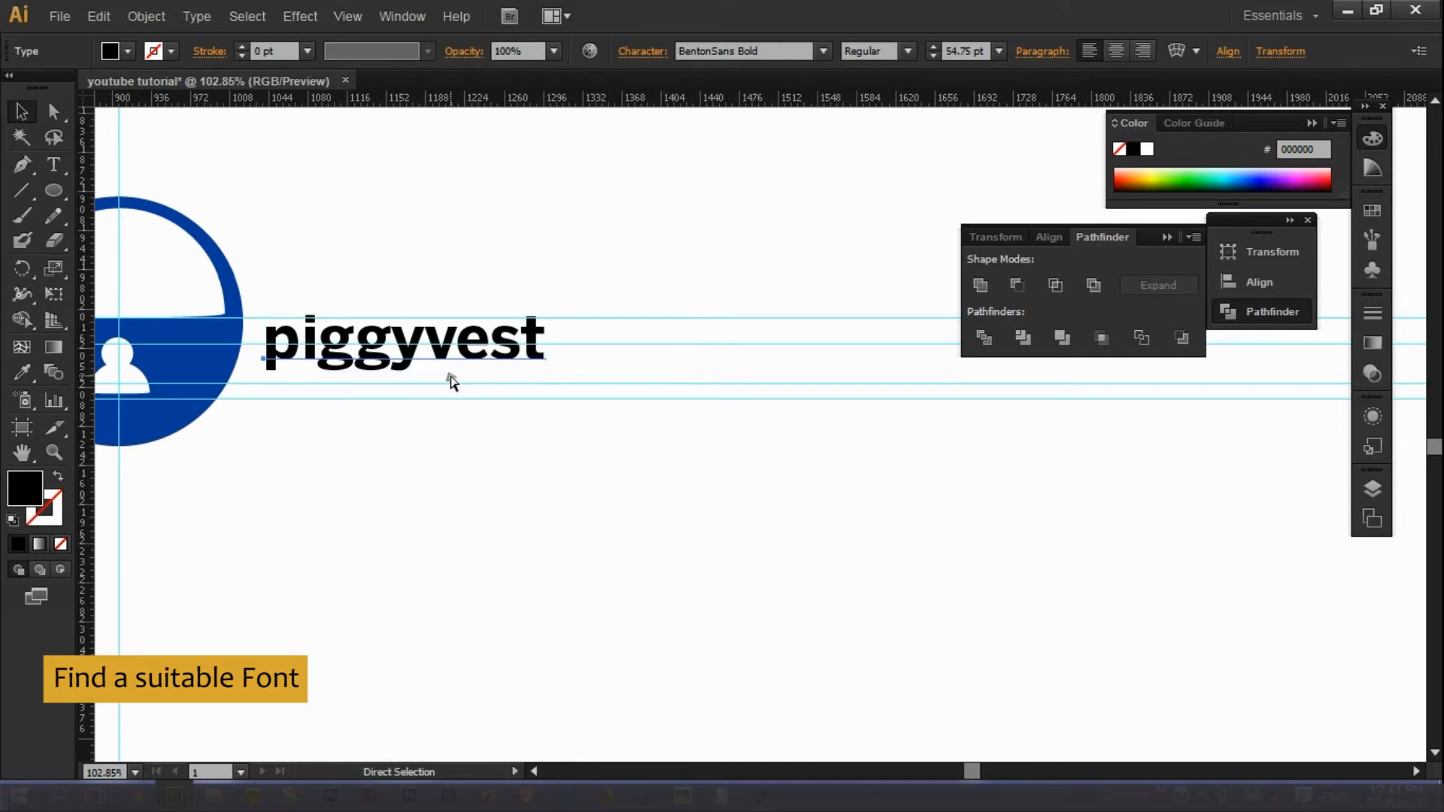
key(ctrl+shift+z)
Set the wordmark to BentonSans Regular and zoom around the logo.
right_click(439, 346)
mouse_move(527, 404)
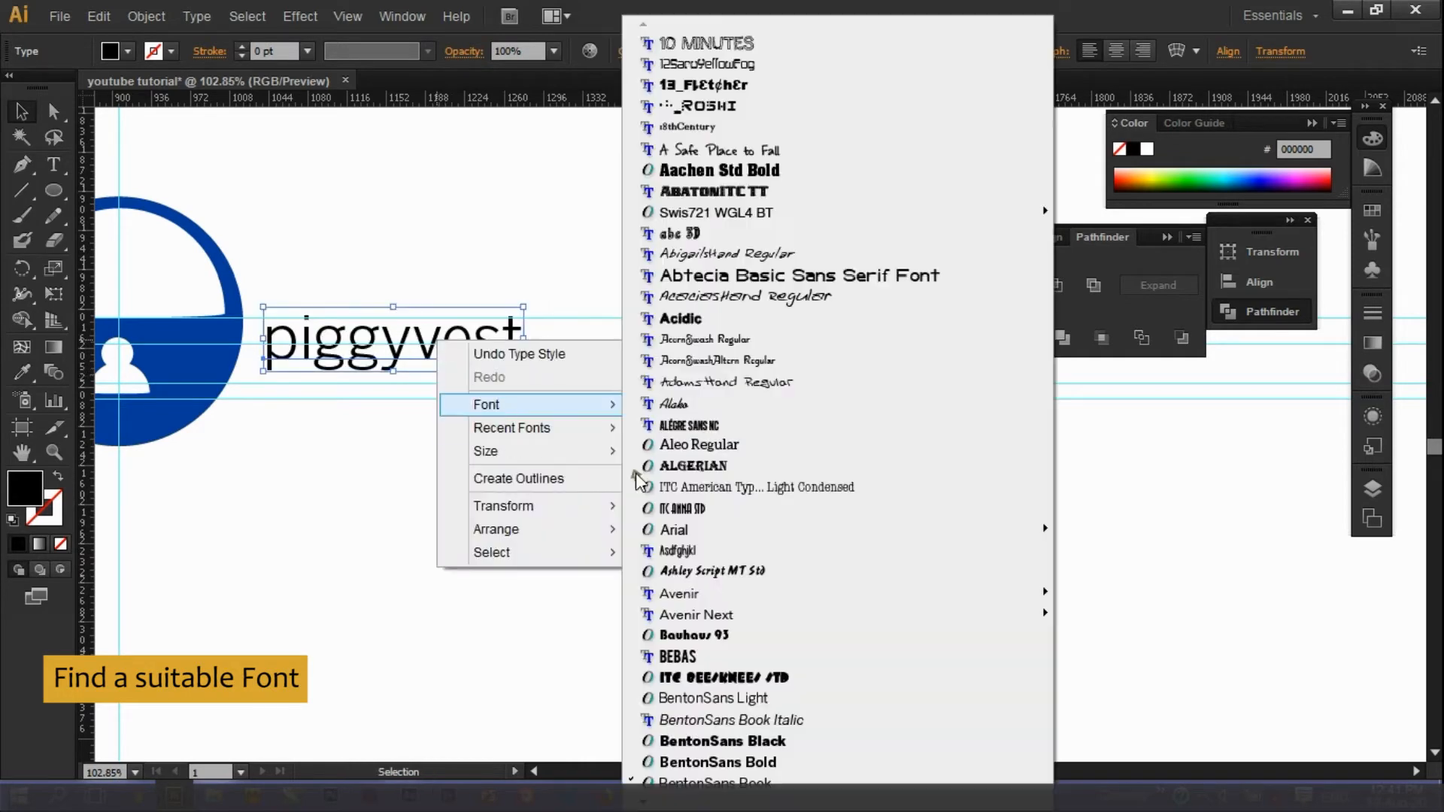
scroll(775, 737, down, 3)
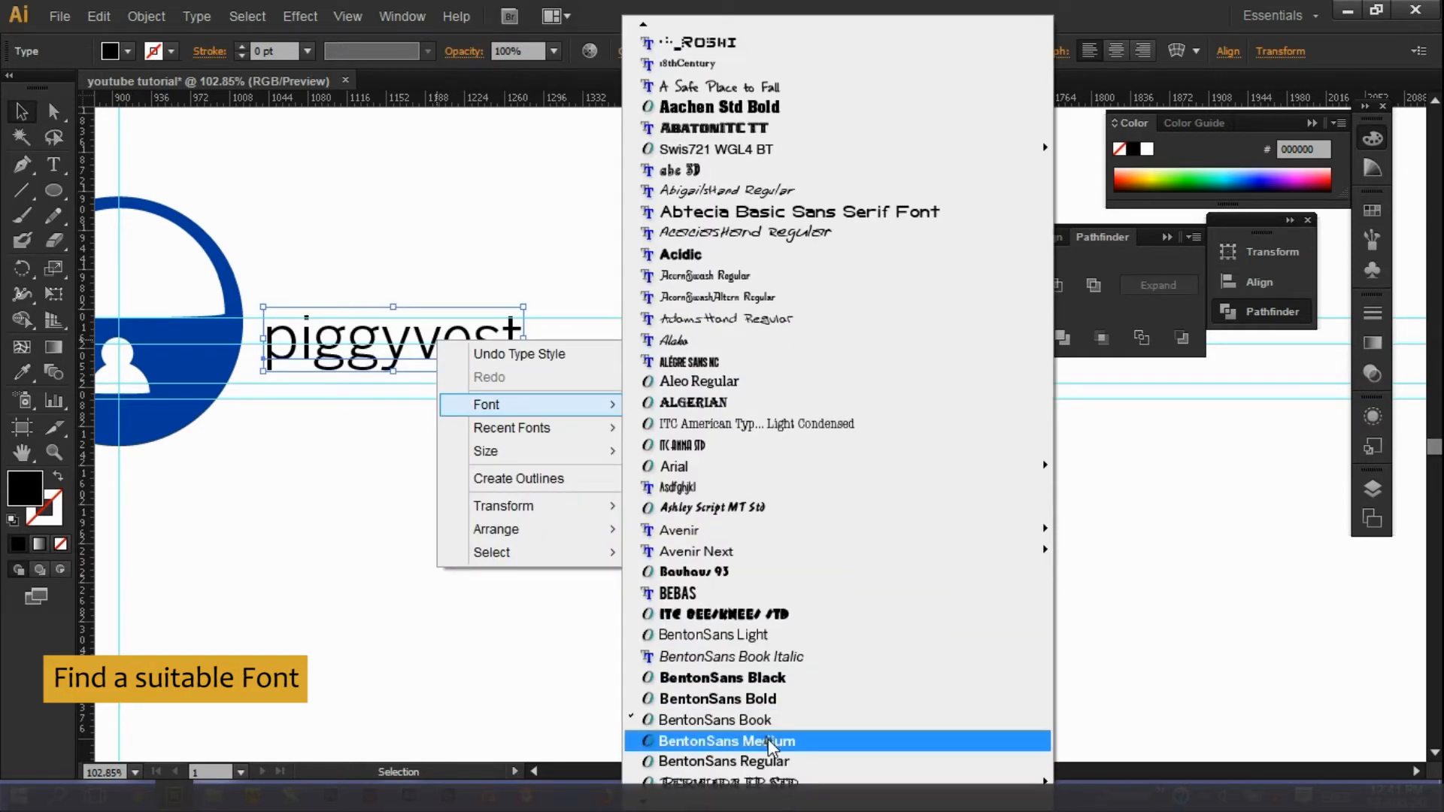
click(760, 759)
click(629, 555)
click(54, 453)
drag(448, 461, 612, 575)
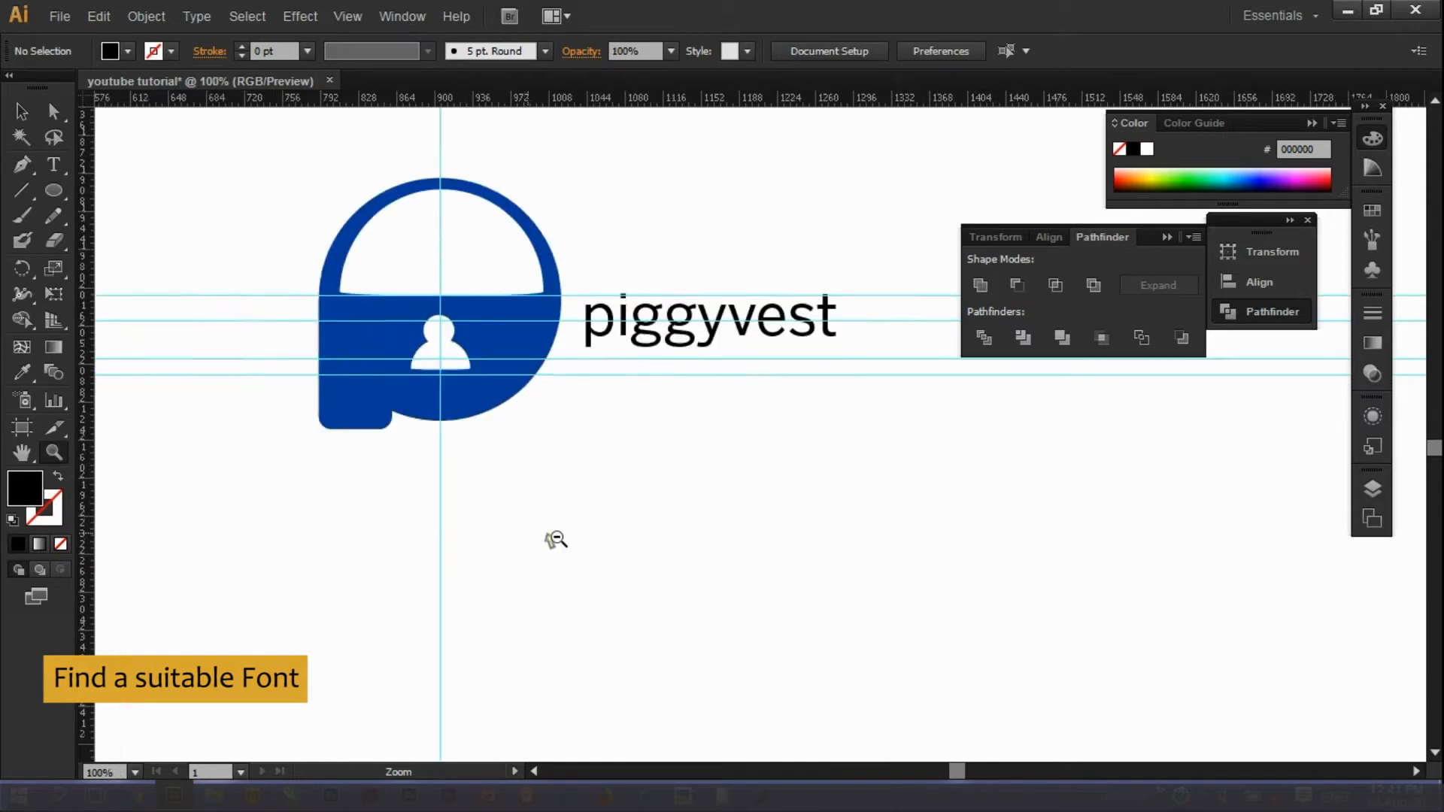
Nudge the piggyvest text up and left toward the logo.
alt+click(551, 536)
alt+click(551, 537)
alt+click(552, 537)
drag(913, 768, 969, 769)
drag(516, 181, 833, 345)
click(22, 113)
drag(767, 455, 760, 442)
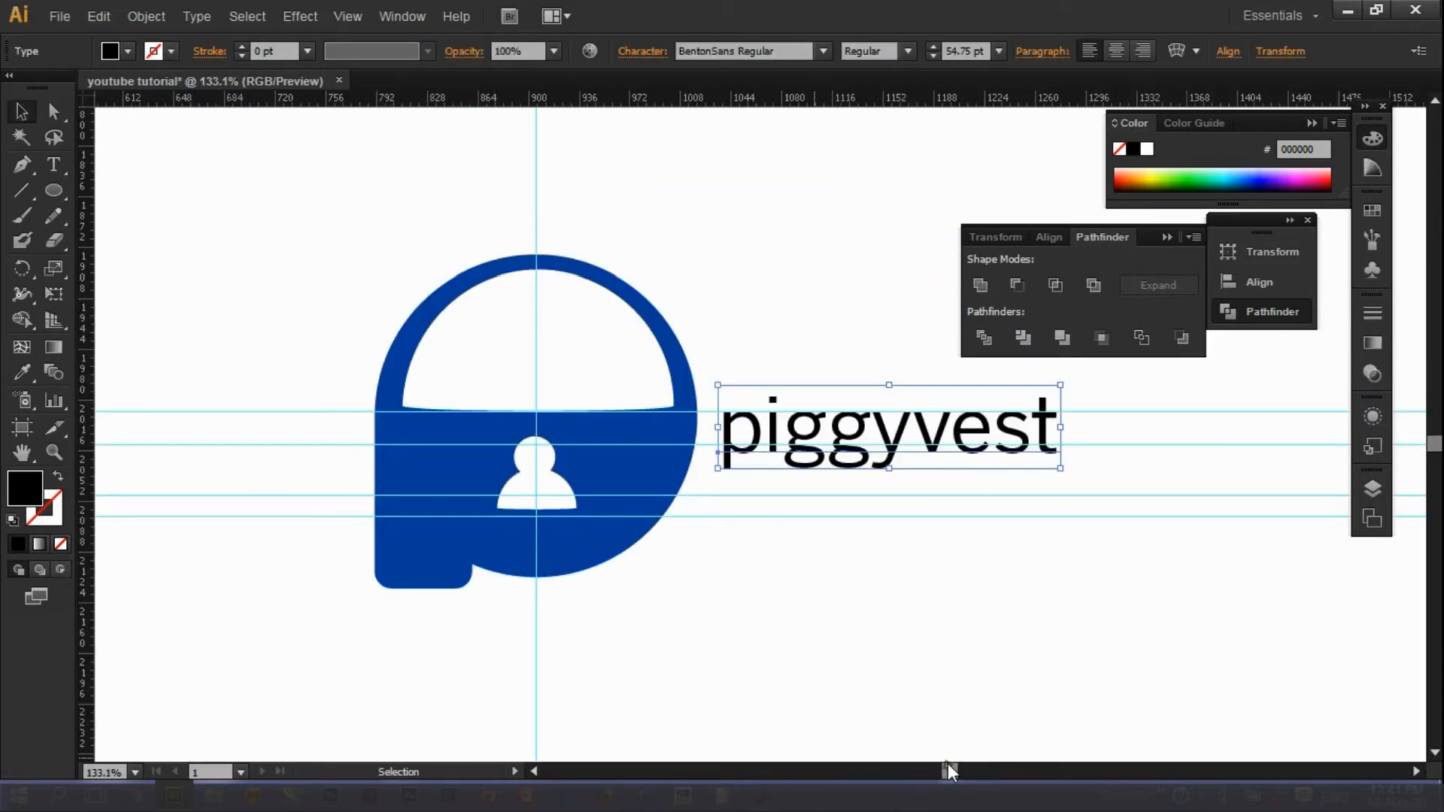
Scale the wordmark proportionally to about 99 pt and shift it right, clear of the logo.
drag(947, 768, 955, 768)
drag(857, 468, 1053, 517)
drag(514, 387, 430, 351)
key(shift+Right)
key(shift+Right)
key(shift+Right)
key(shift+Right)
key(Right)
click(630, 573)
Give the wordmark the logo's blue using the Eyedropper.
click(539, 488)
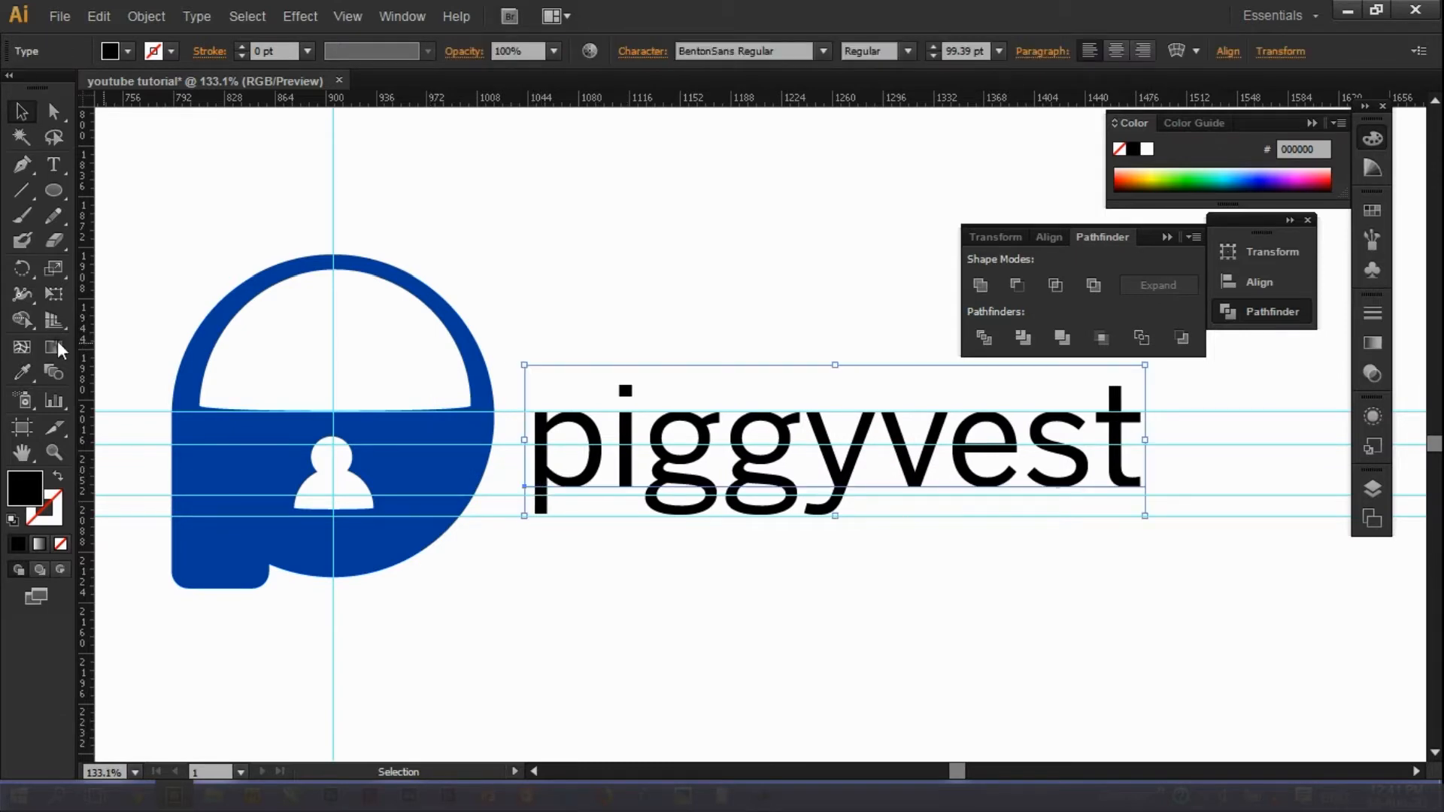
key(i)
click(237, 438)
click(23, 111)
click(216, 234)
Set the piggyvest wordmark to BentonSans Bold.
key(z)
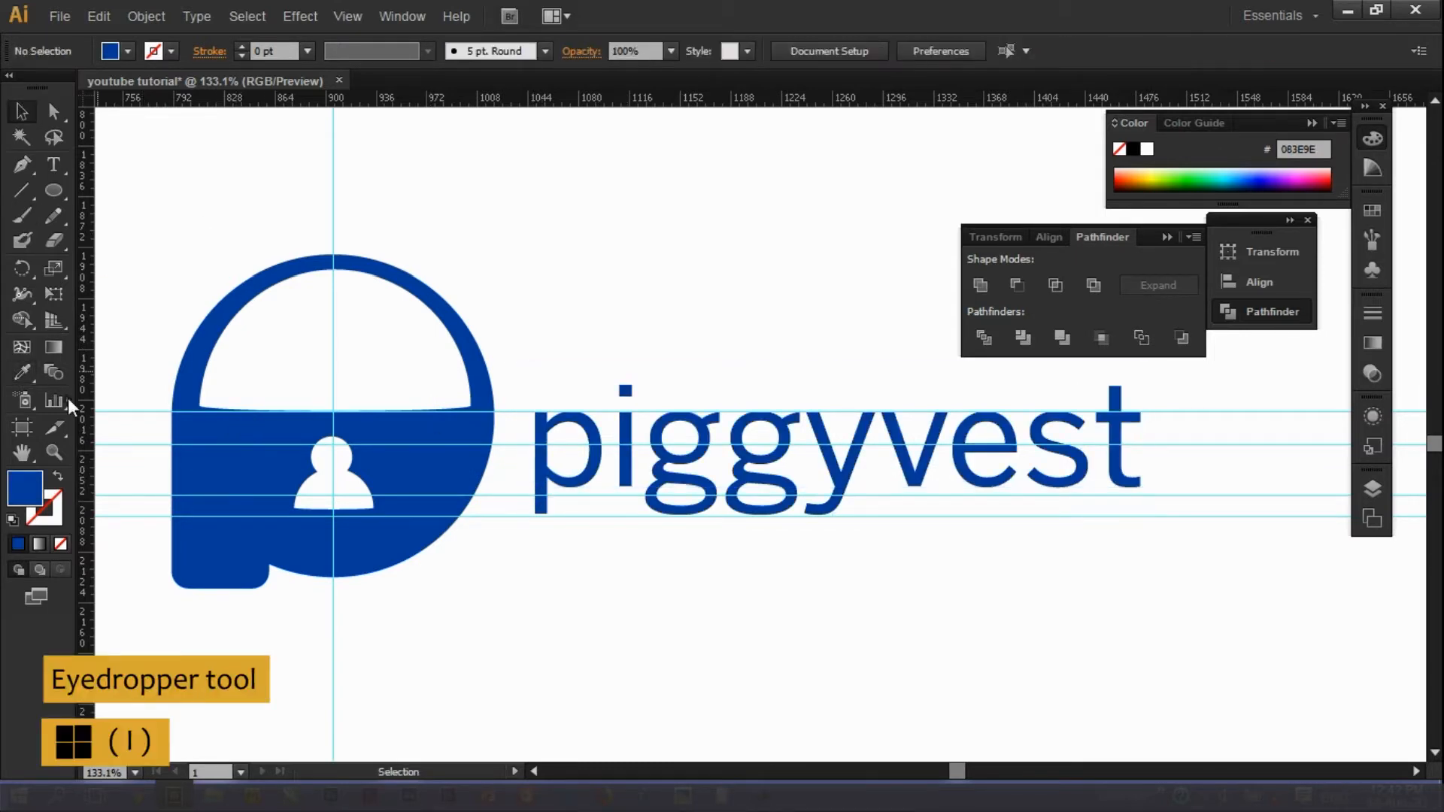
scroll(737, 427, down, 6)
drag(651, 380, 895, 451)
key(v)
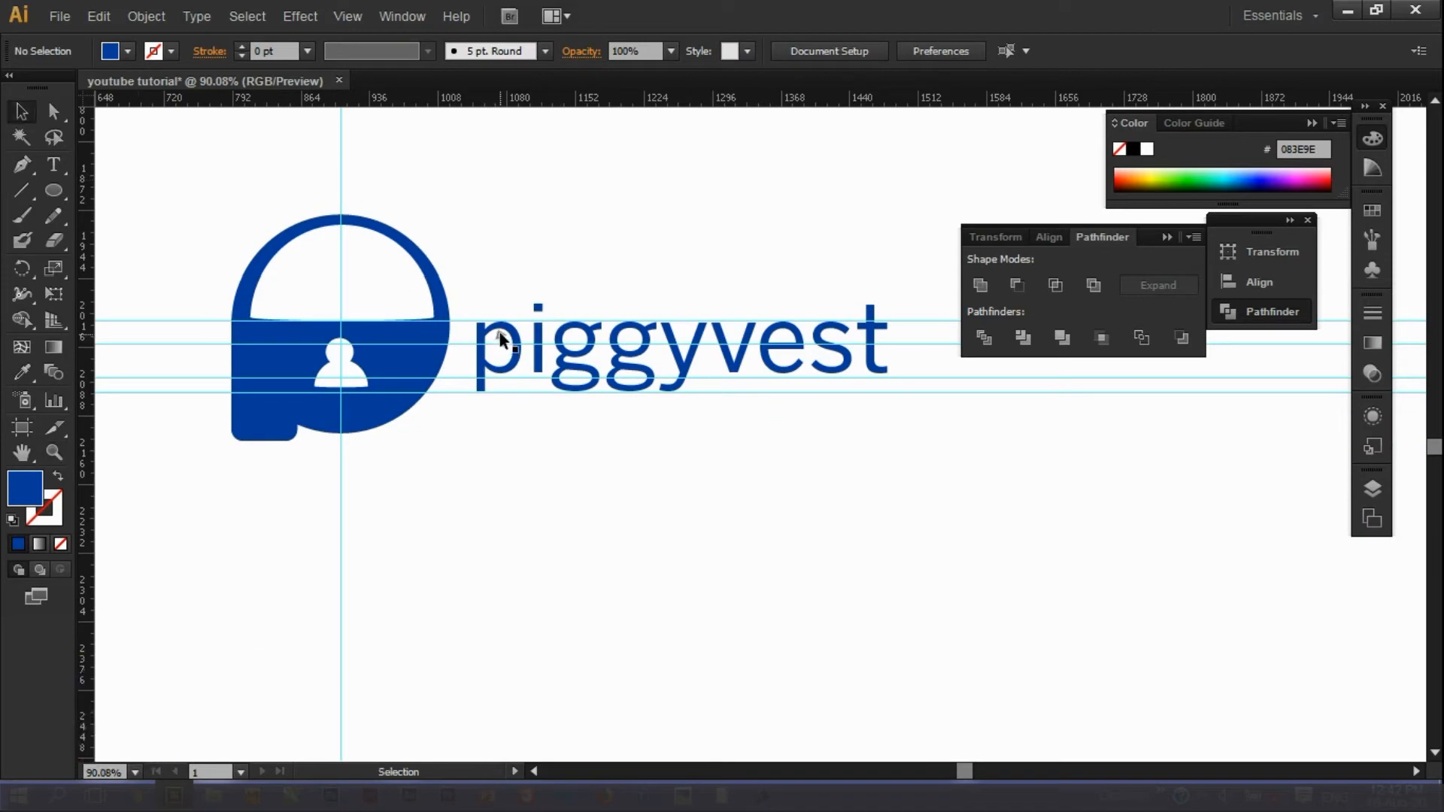
click(771, 354)
right_click(765, 357)
mouse_move(813, 417)
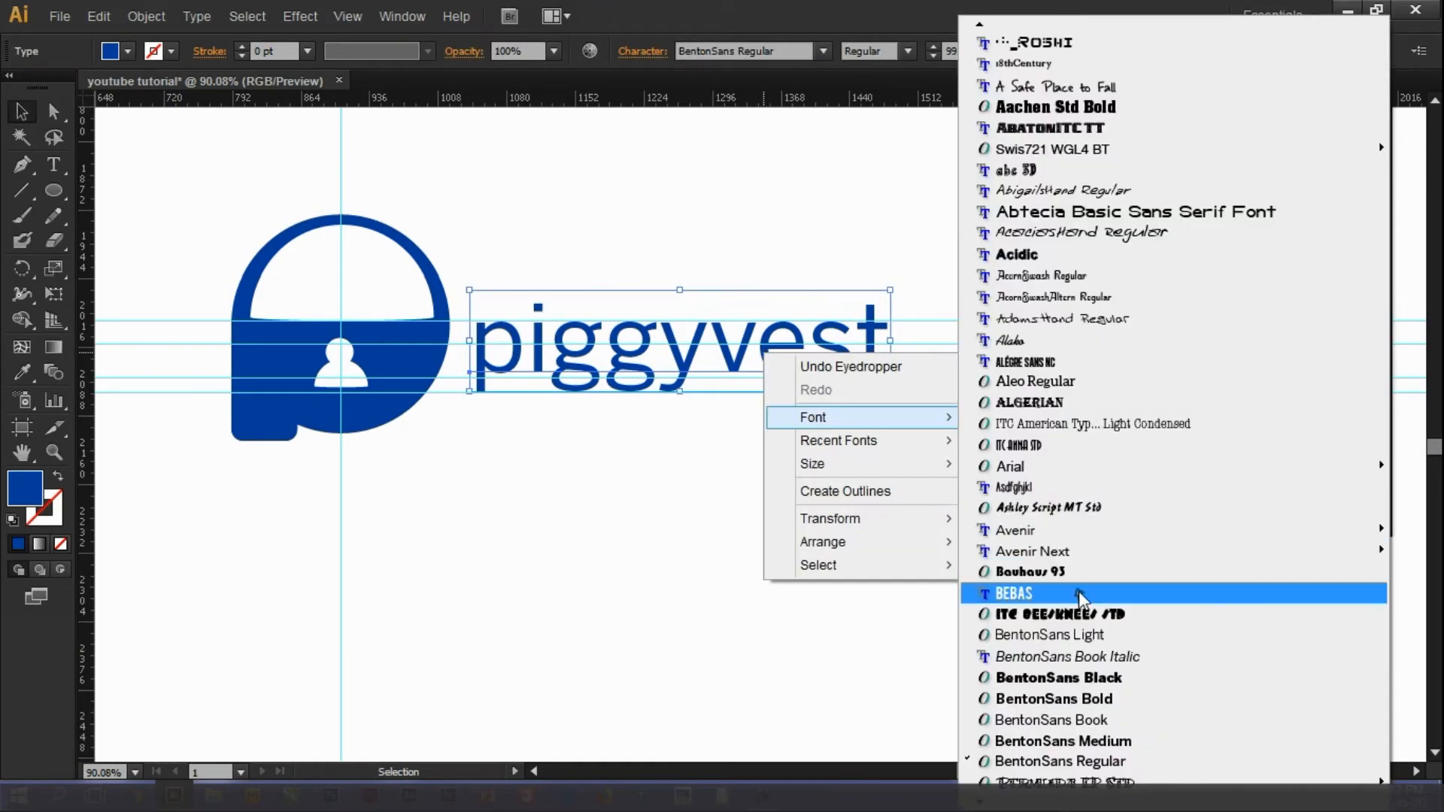
click(1075, 699)
click(860, 583)
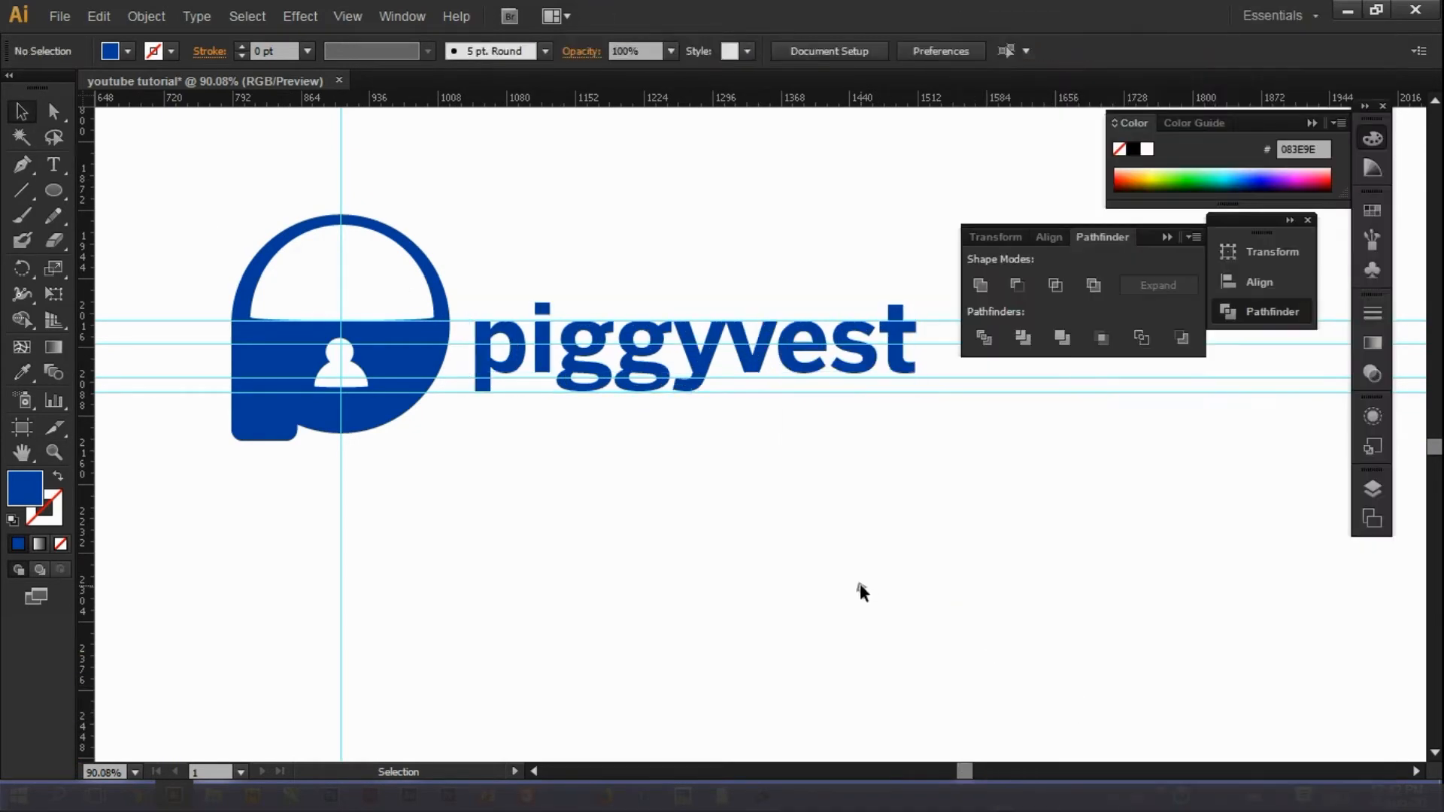
click(54, 451)
alt+click(645, 506)
click(21, 112)
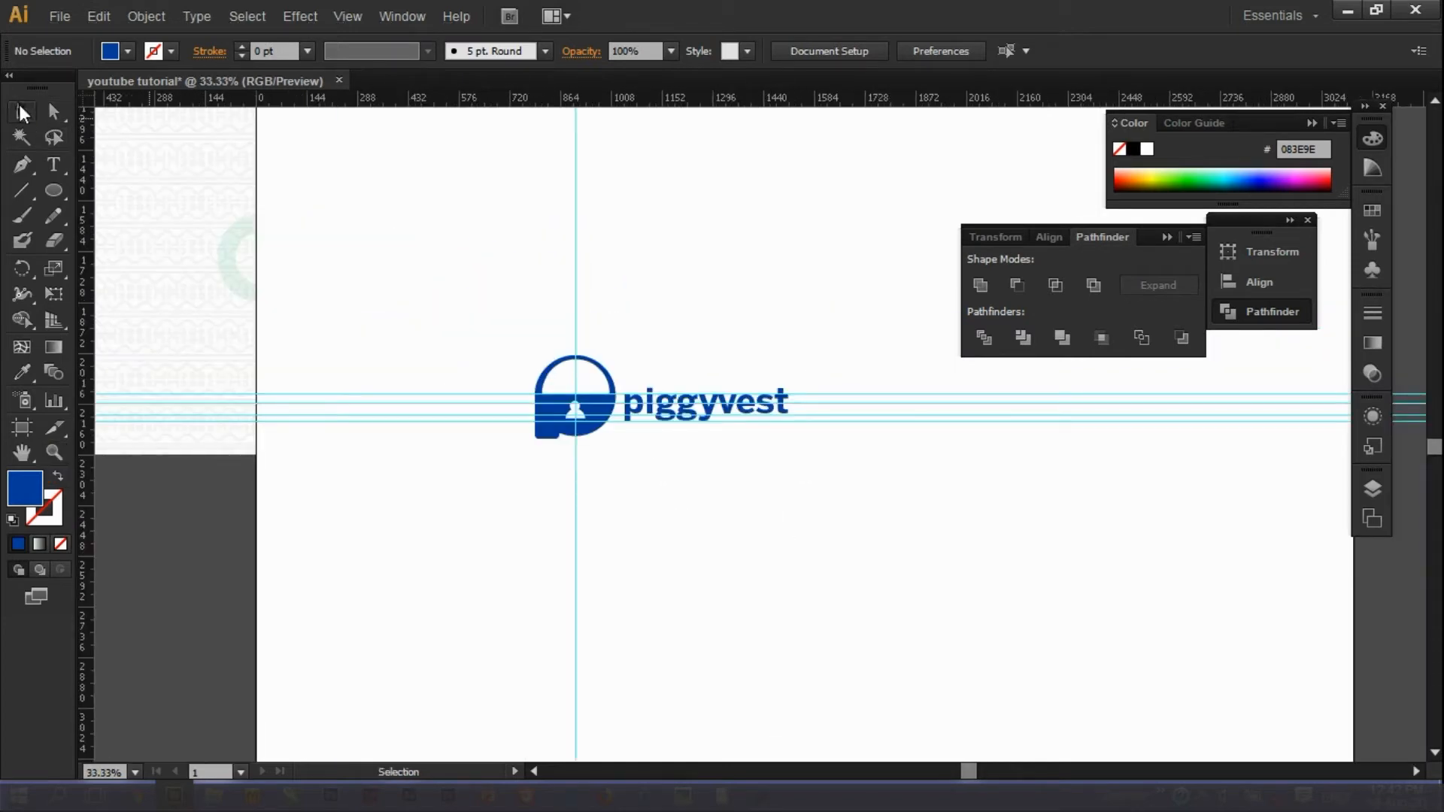
Delete the four horizontal construction guides from the artboard.
key(ctrl+a)
click(894, 482)
drag(445, 490, 729, 247)
key(Delete)
key(Delete)
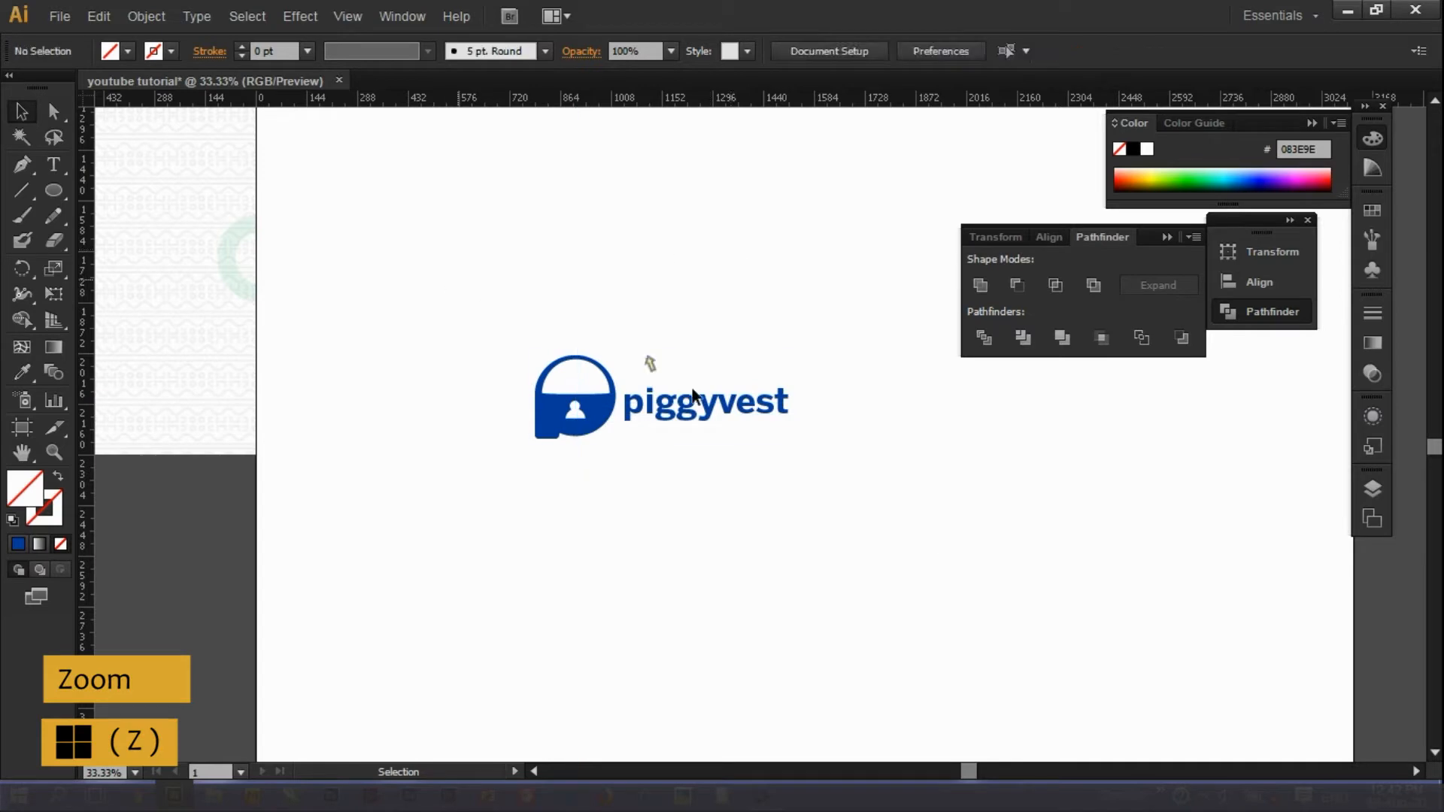
Select the piggyvest logo and wordmark and zoom in to inspect it.
drag(647, 364, 931, 539)
click(45, 446)
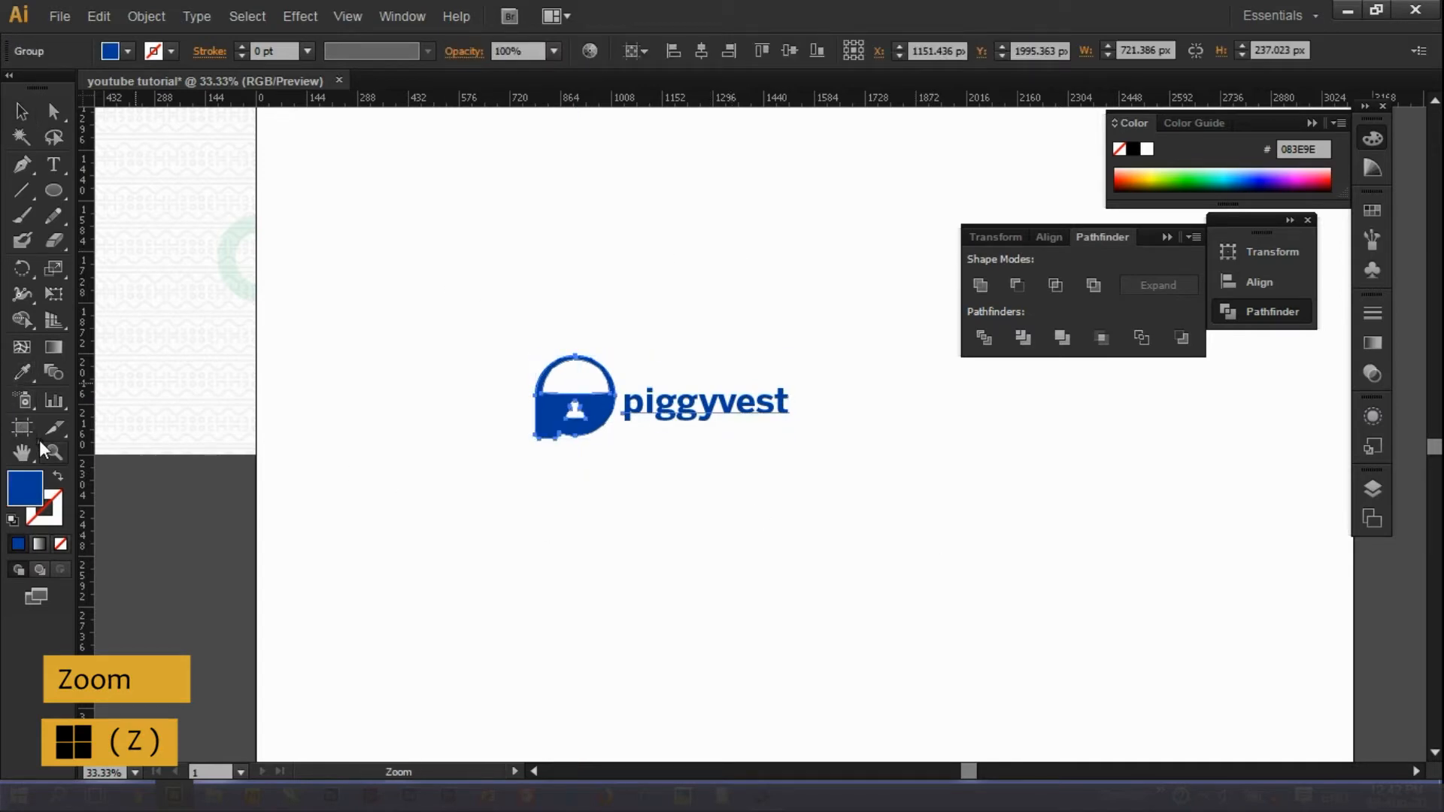
drag(340, 305, 1053, 579)
drag(960, 769, 973, 769)
click(21, 111)
click(165, 233)
Move the piggyvest logo near the bottom centre of the square artboard.
click(53, 452)
alt+click(256, 463)
drag(662, 385, 826, 466)
alt+click(580, 429)
alt+click(606, 467)
drag(606, 467, 782, 541)
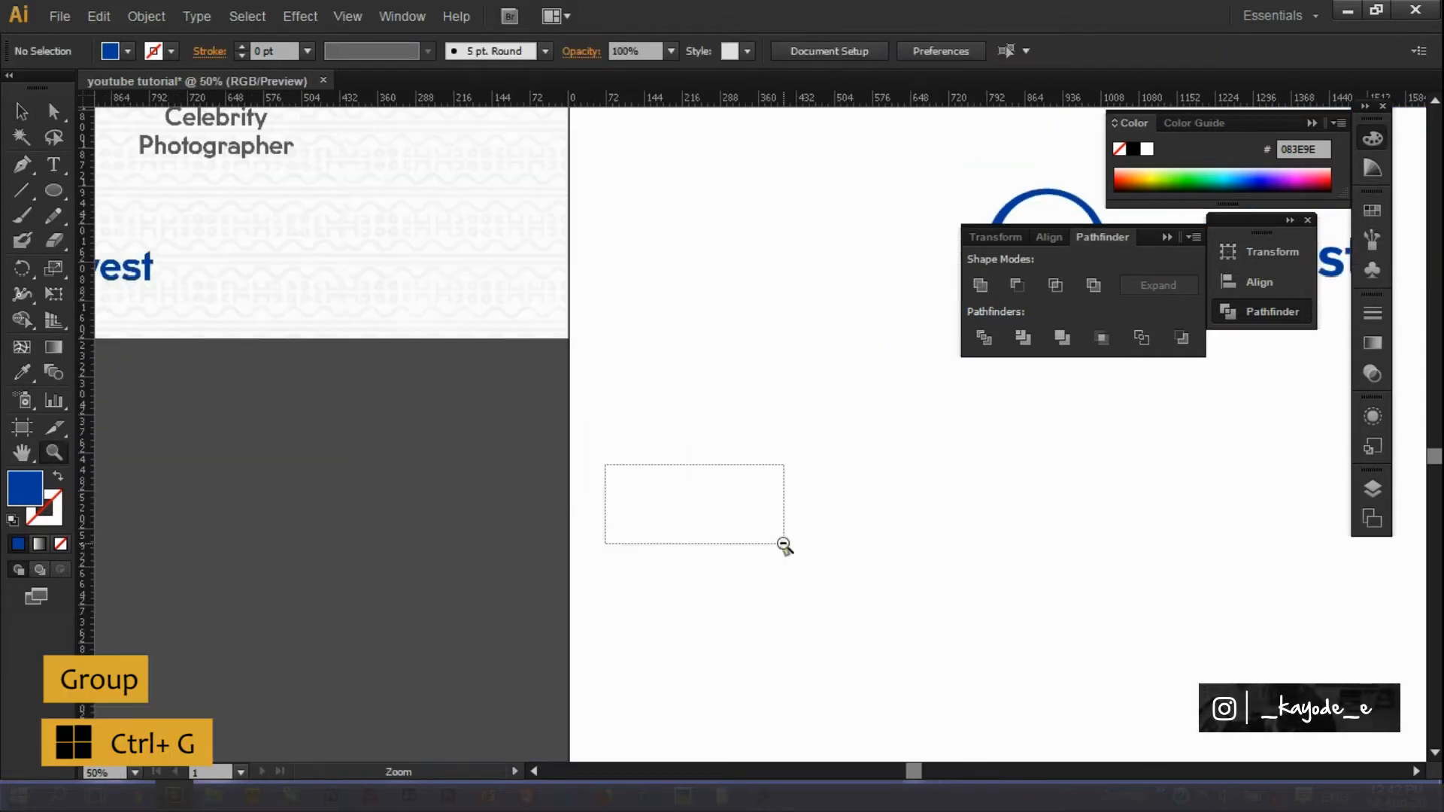
alt+click(977, 421)
alt+click(1003, 483)
click(18, 107)
drag(630, 356, 706, 506)
click(877, 511)
drag(1436, 466, 1436, 442)
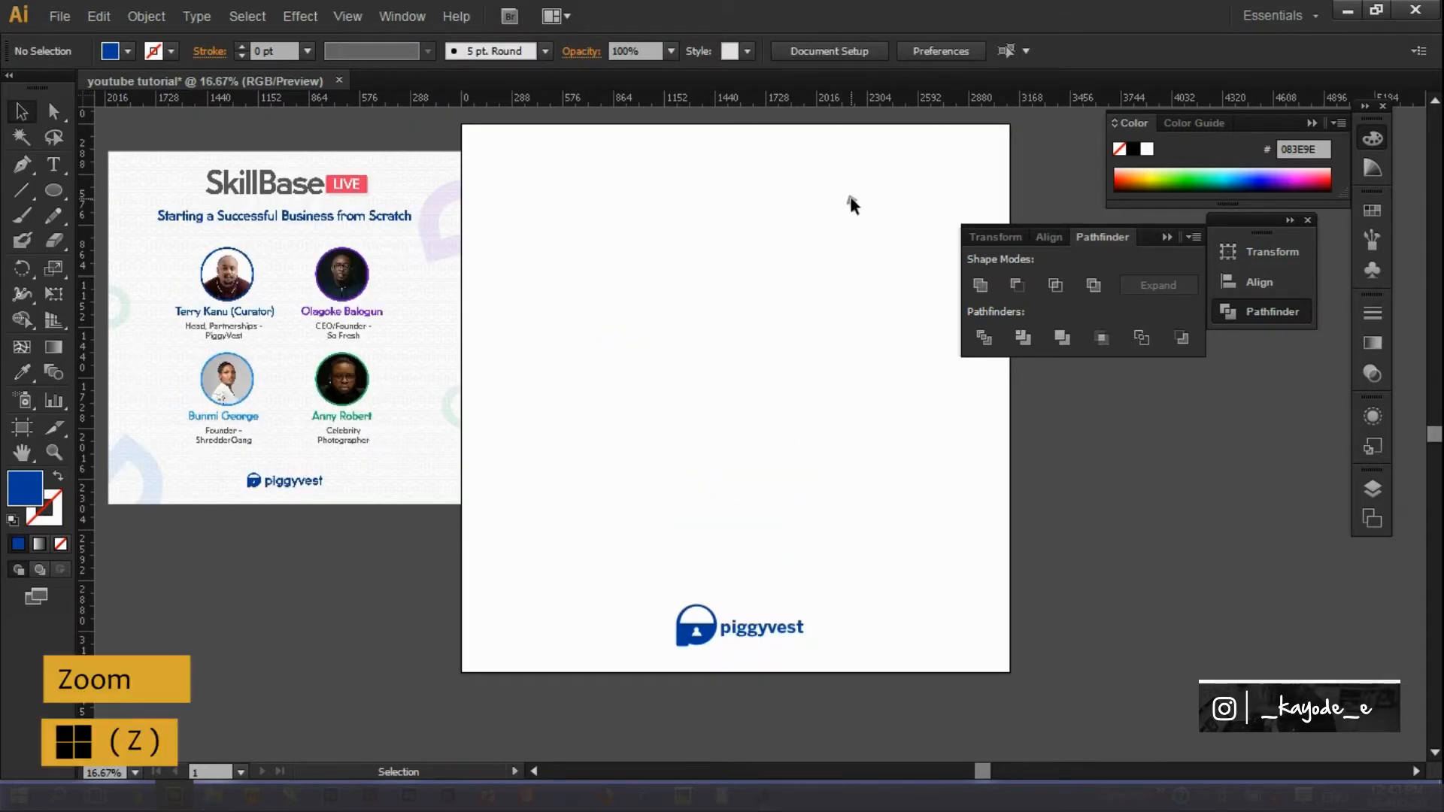
Zoom in to compare with the SkillBase reference, then fit the square artboard in the window.
click(48, 453)
drag(106, 146, 429, 509)
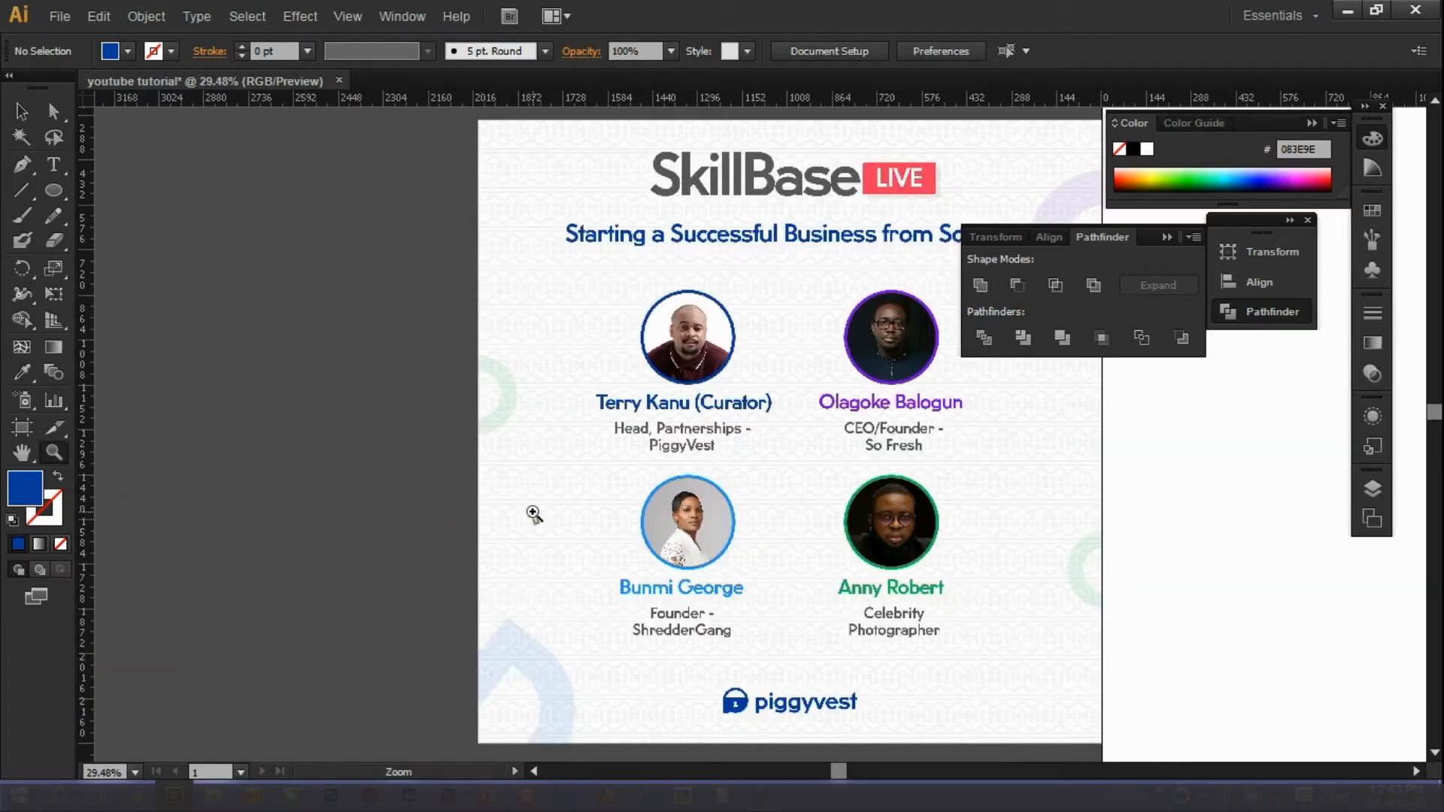
drag(838, 770, 961, 770)
click(53, 451)
alt+click(541, 547)
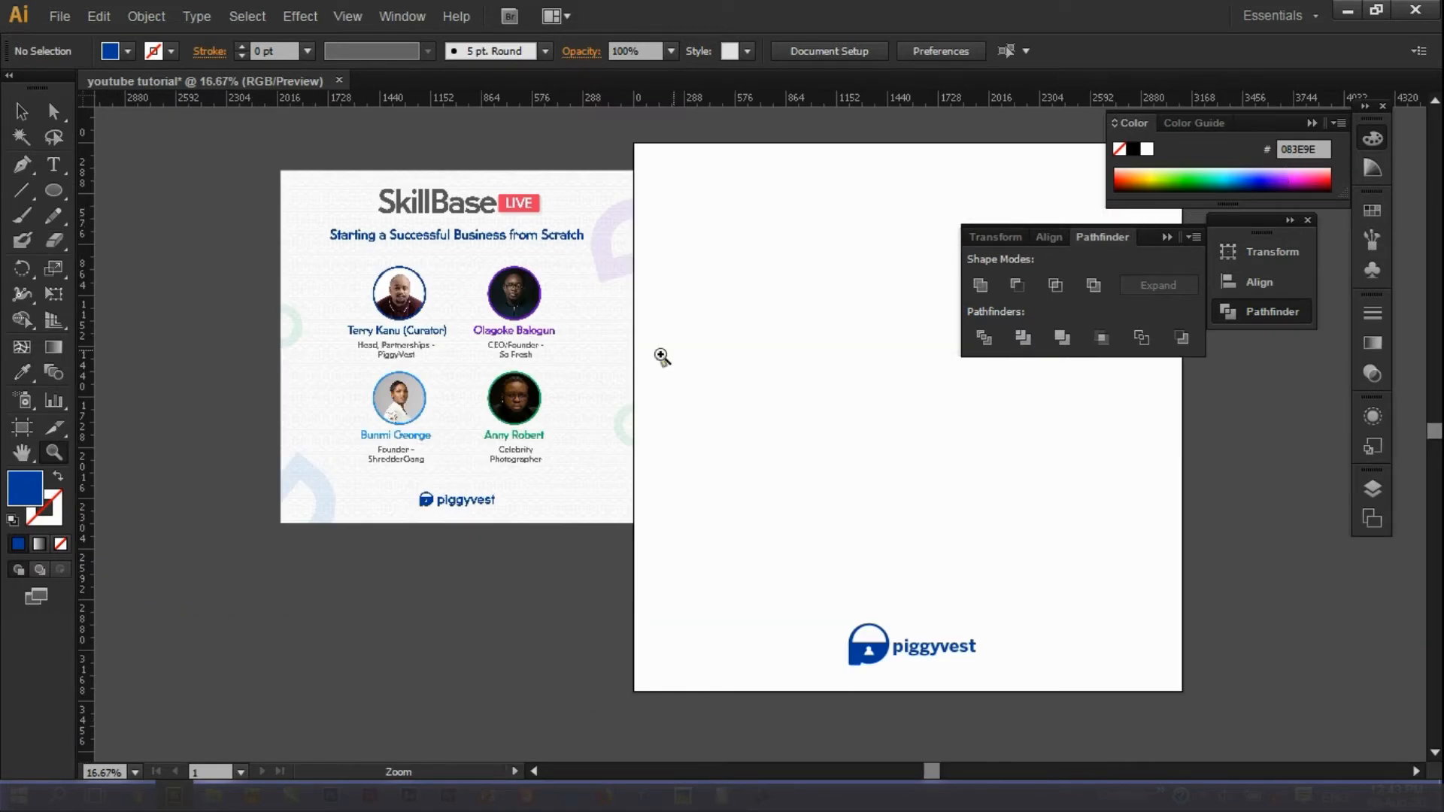
key(ctrl+0)
Drag vertical guides and top and bottom horizontal margin guides from the rulers.
key(v)
drag(87, 197, 495, 224)
drag(82, 187, 1013, 384)
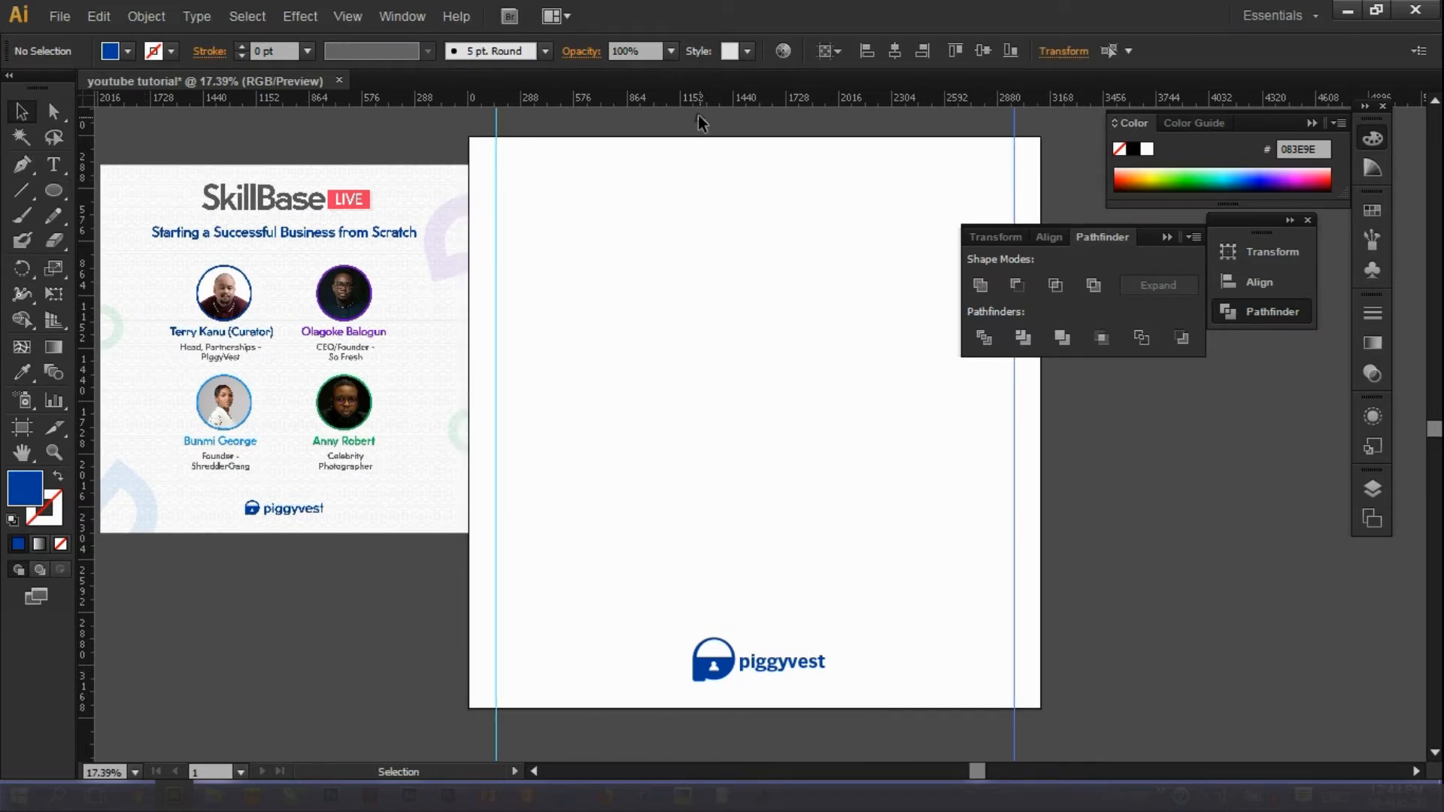
drag(697, 92, 710, 164)
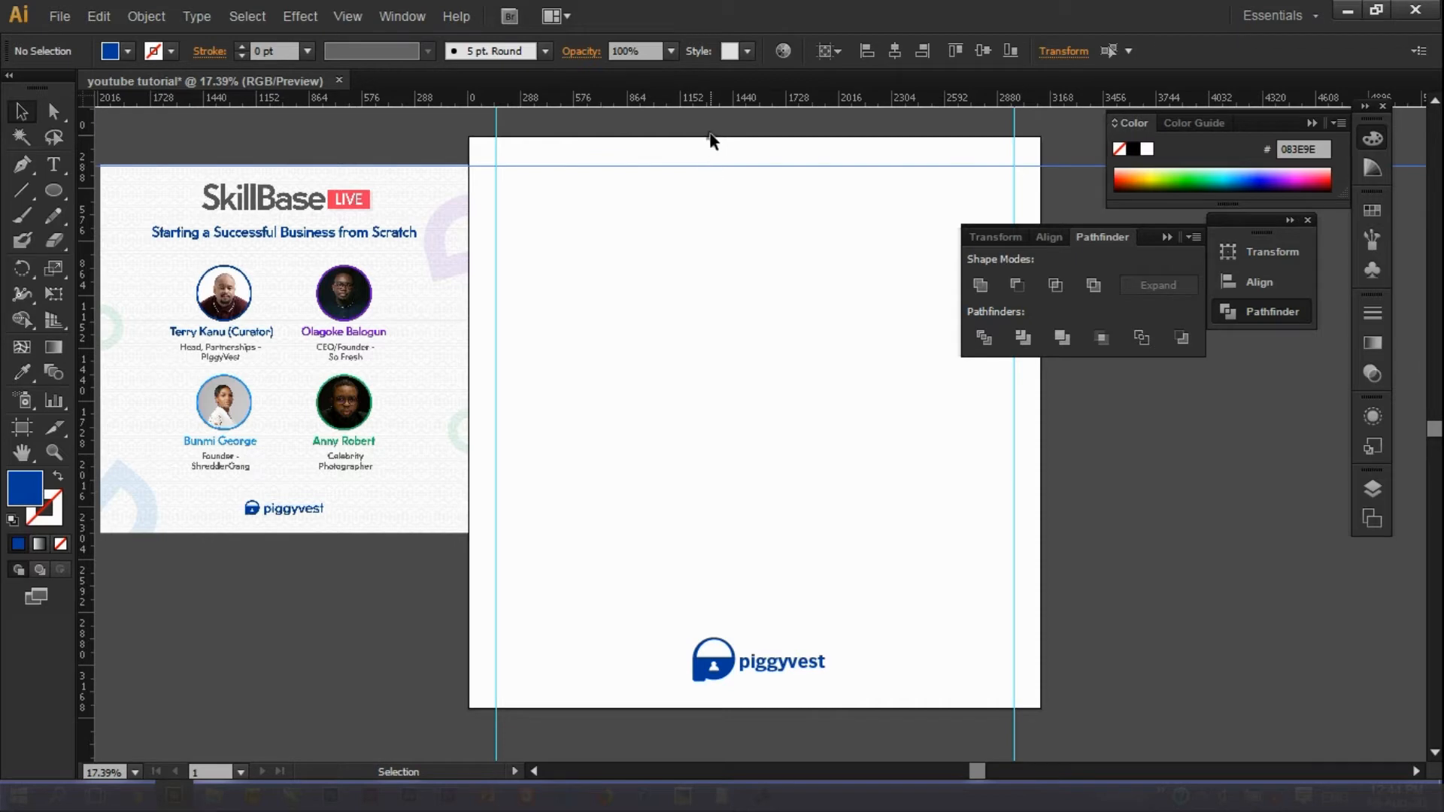
drag(707, 97, 814, 678)
click(1107, 577)
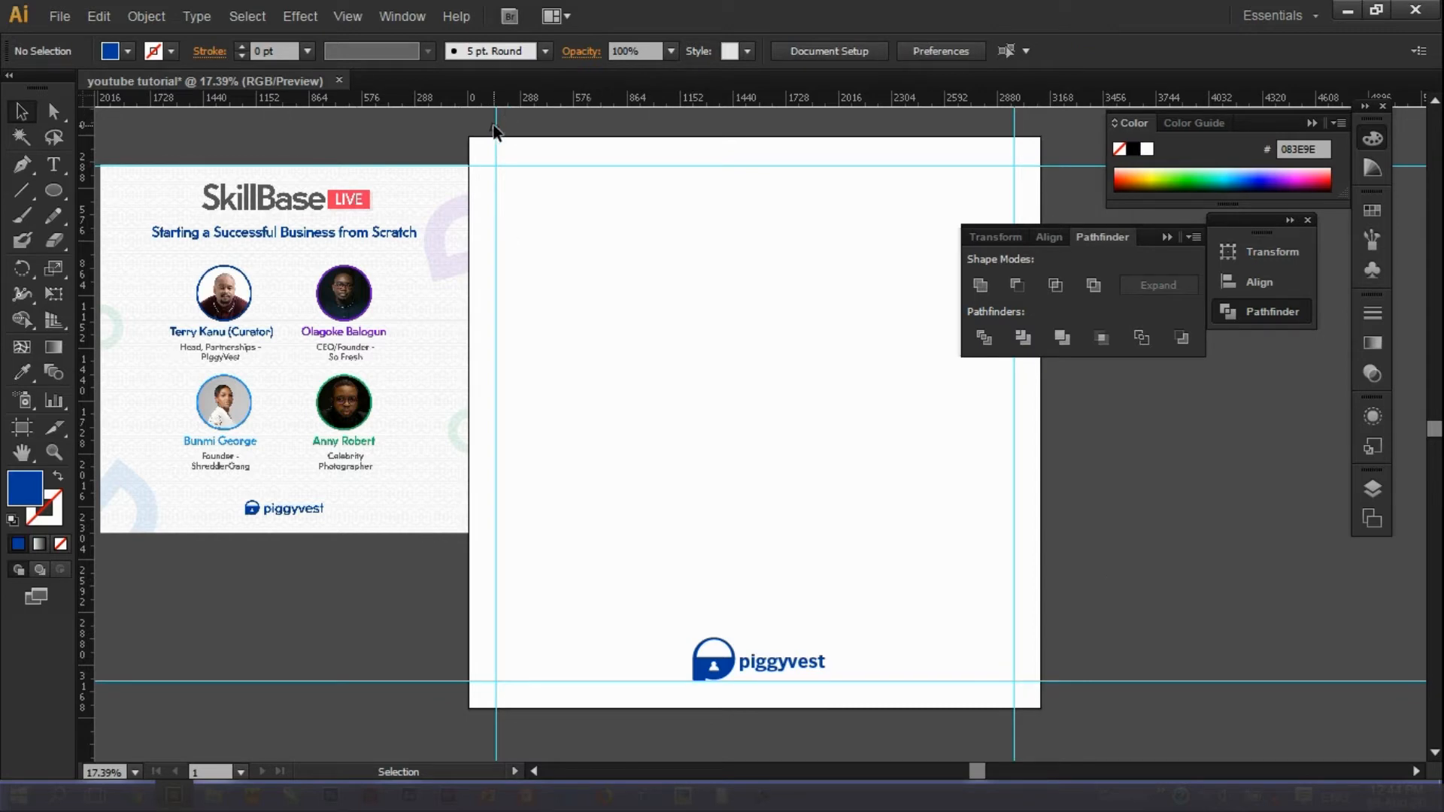
Place two left-side vertical margin guides, remove a stray one, and copy both to the right side.
drag(82, 170, 468, 145)
click(1015, 136)
key(Delete)
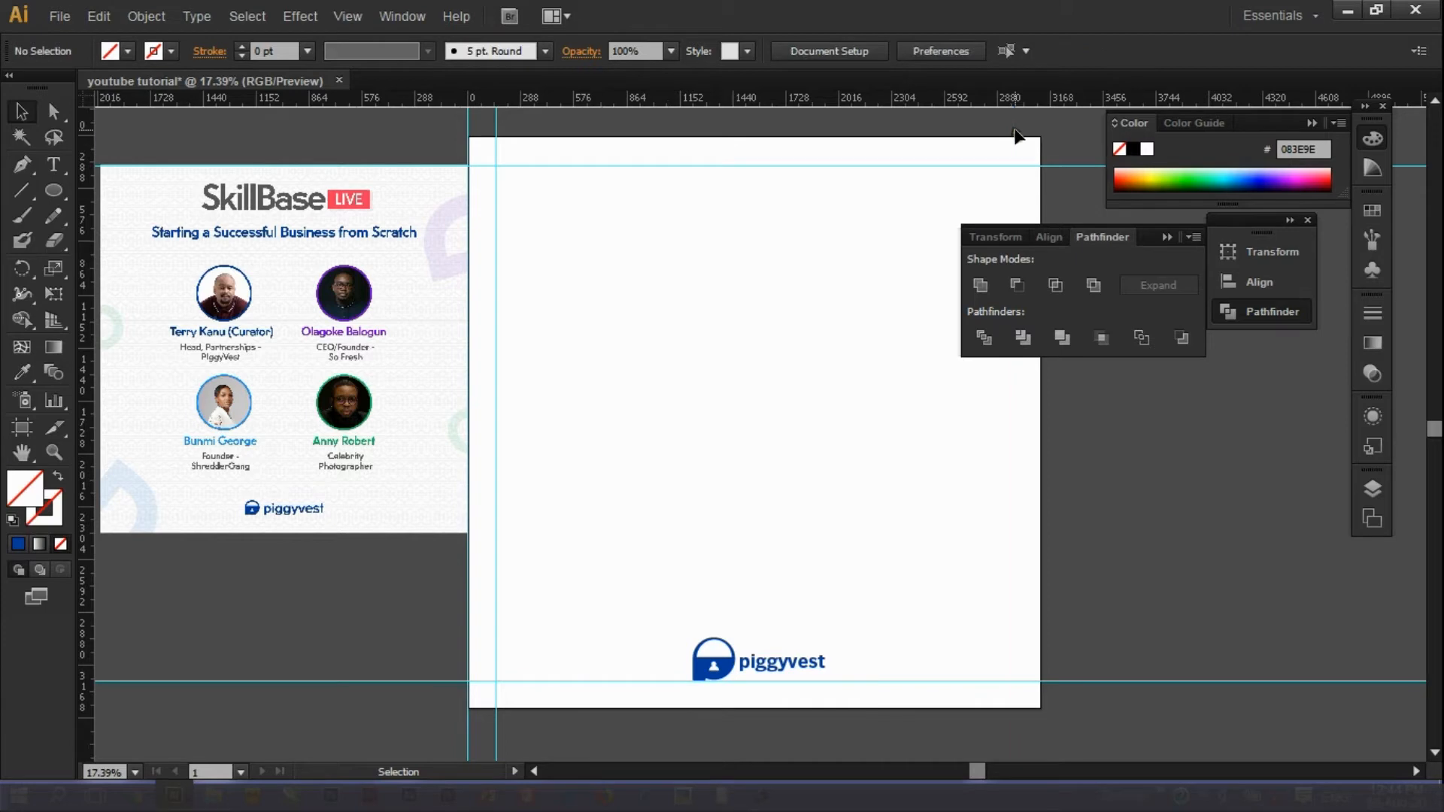
drag(469, 130, 470, 231)
drag(422, 373, 410, 373)
click(469, 205)
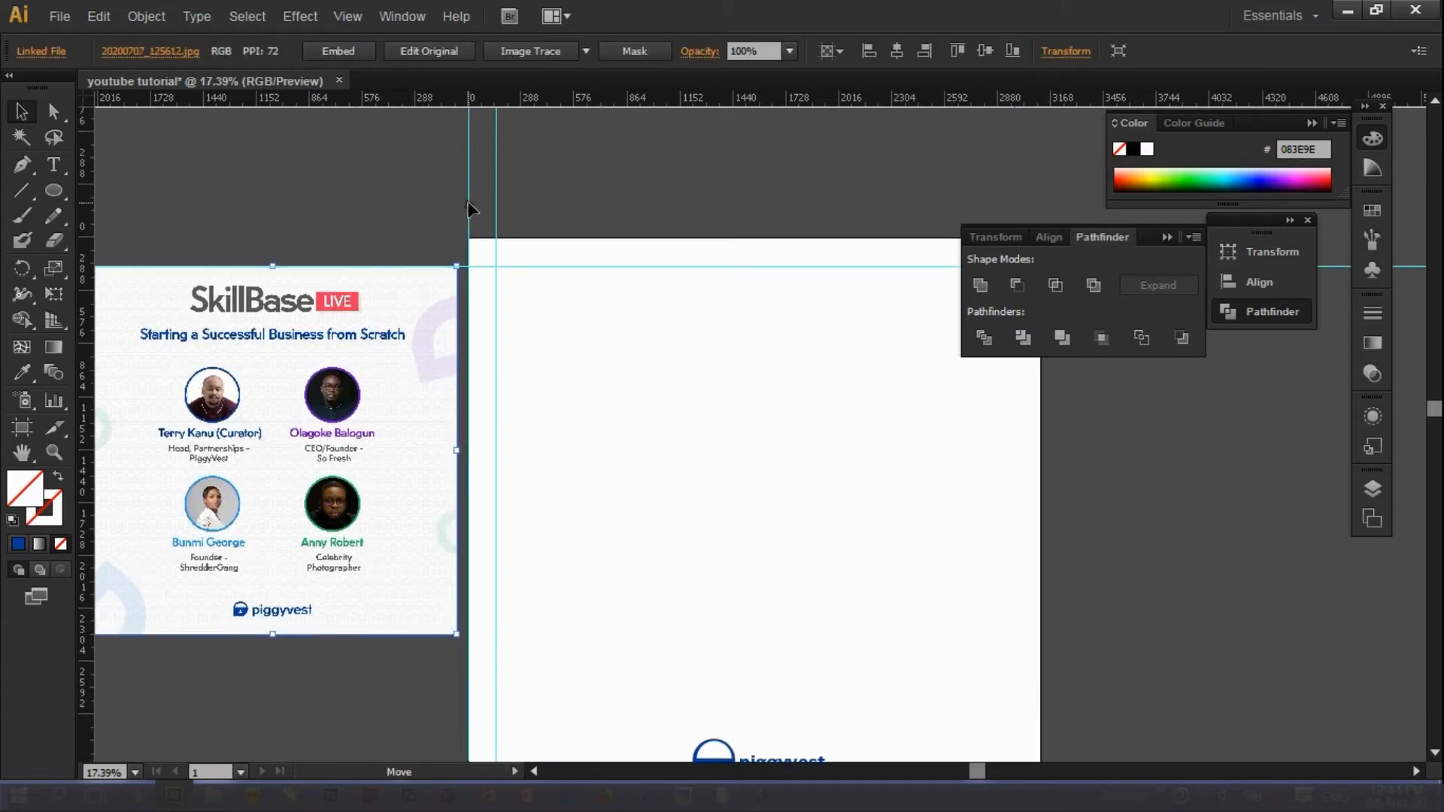
shift+click(496, 204)
drag(502, 207, 1042, 454)
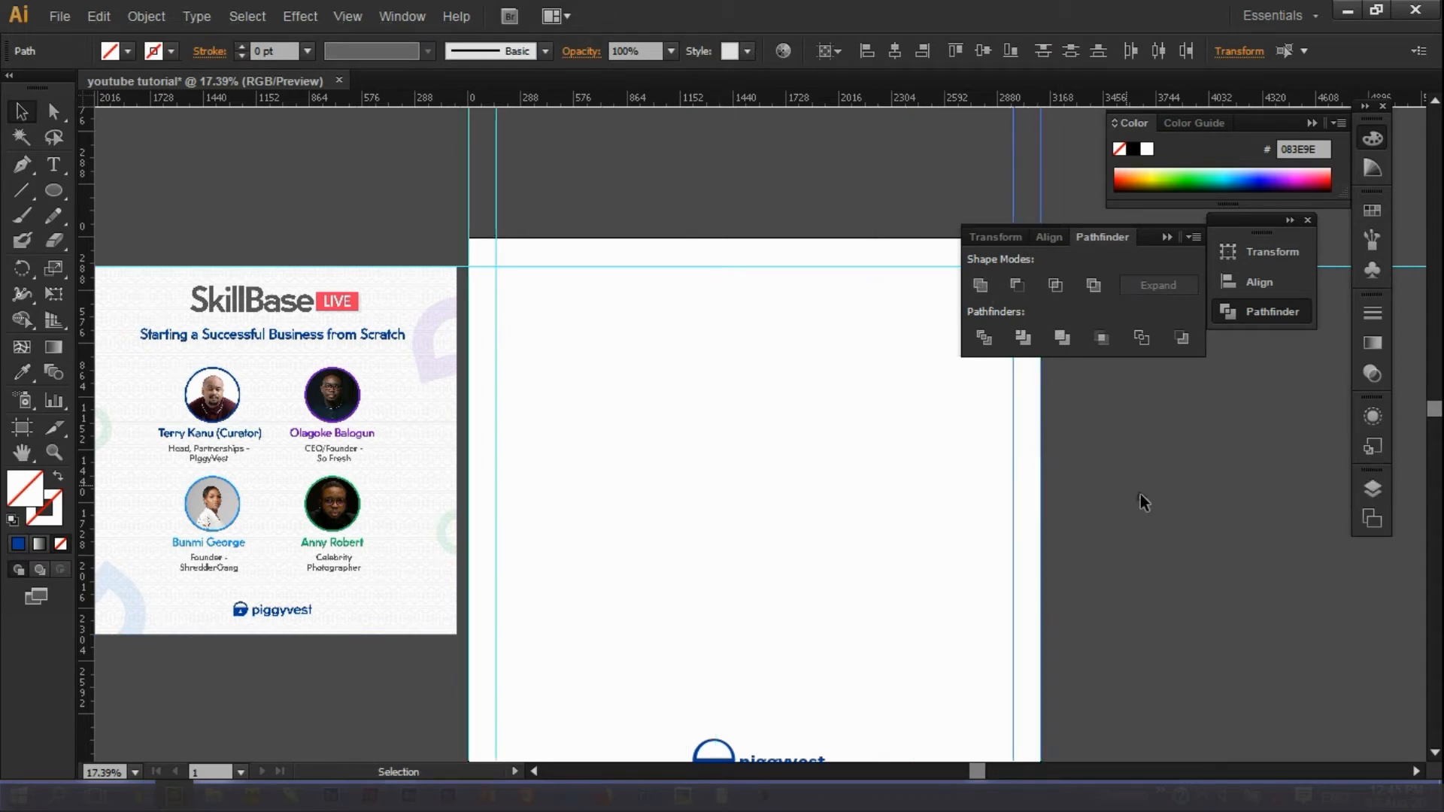
click(705, 280)
Scale the SkillBase reference flyer to the artboard's size and place it beside the artboard.
click(1169, 236)
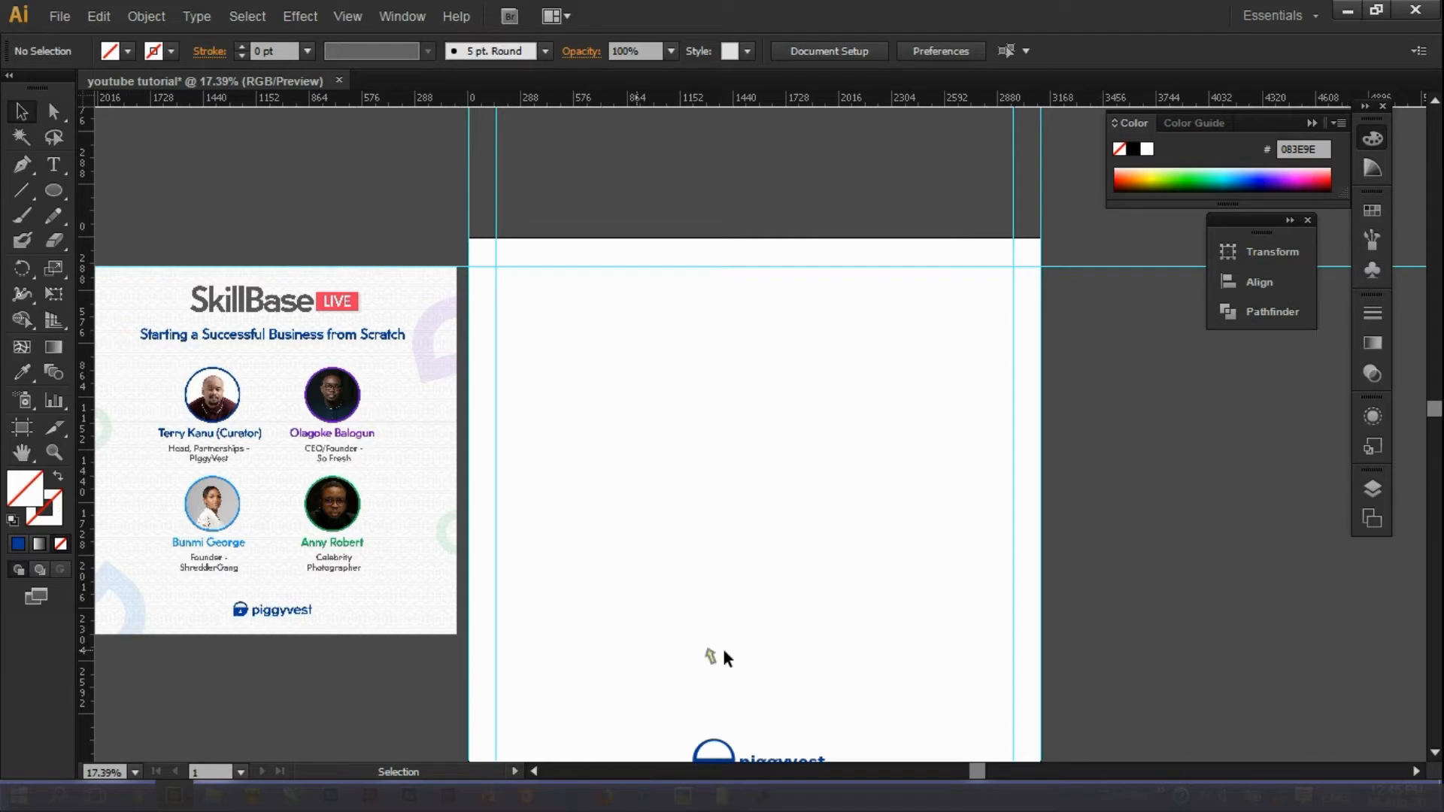
click(1434, 752)
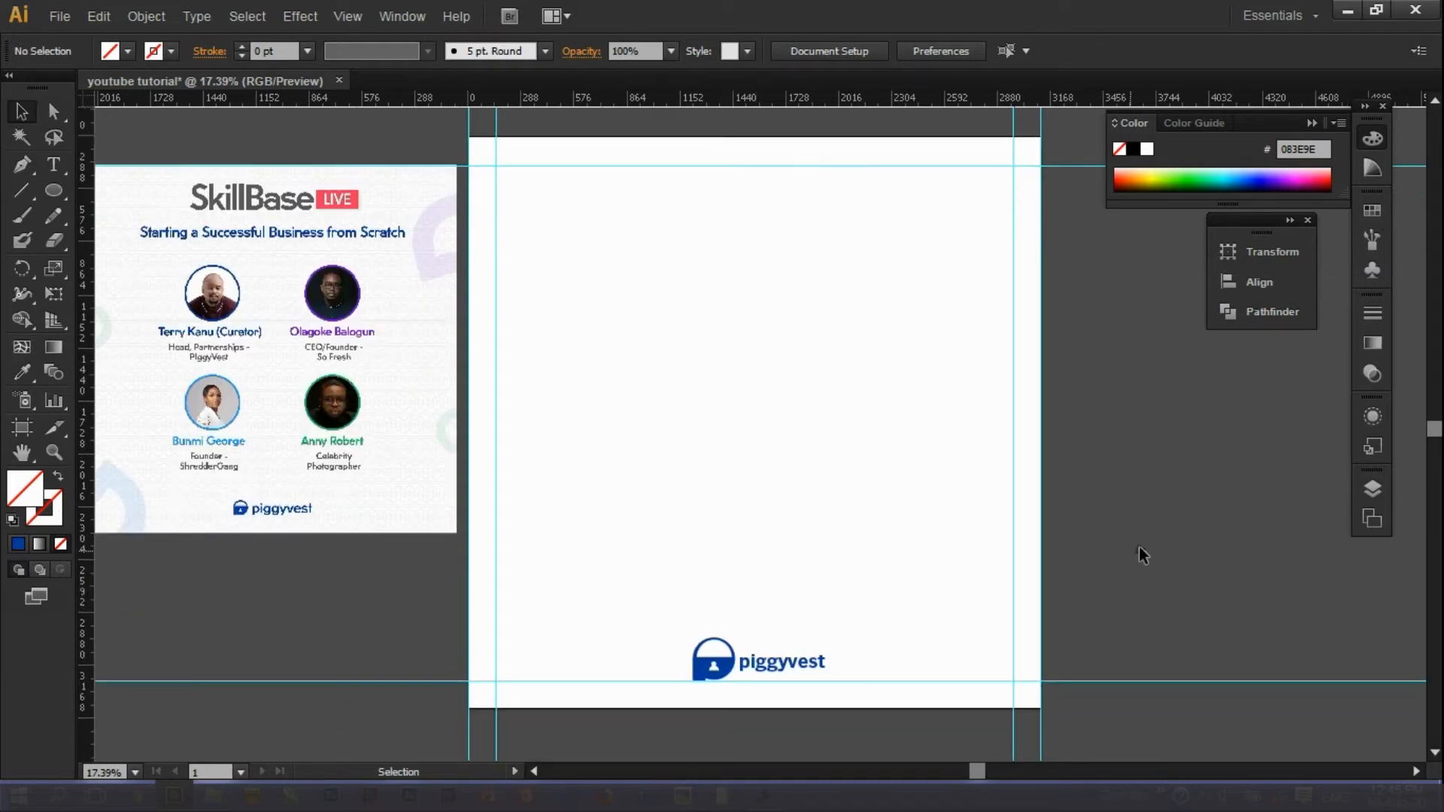
drag(307, 320, 689, 291)
drag(836, 505, 1106, 706)
drag(963, 477, 376, 476)
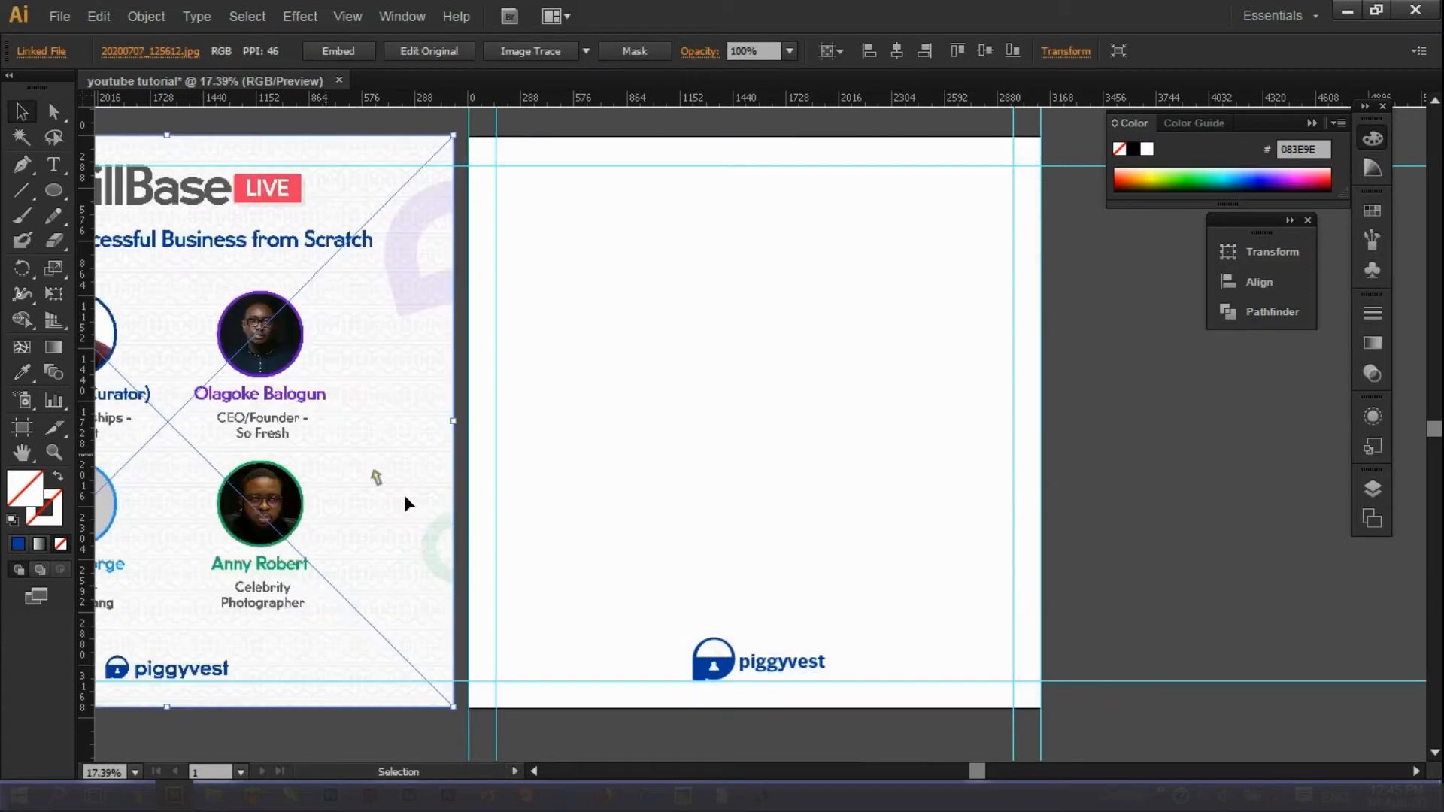
click(534, 772)
Move the floating panel to the right, out of the way.
drag(1261, 216, 1346, 243)
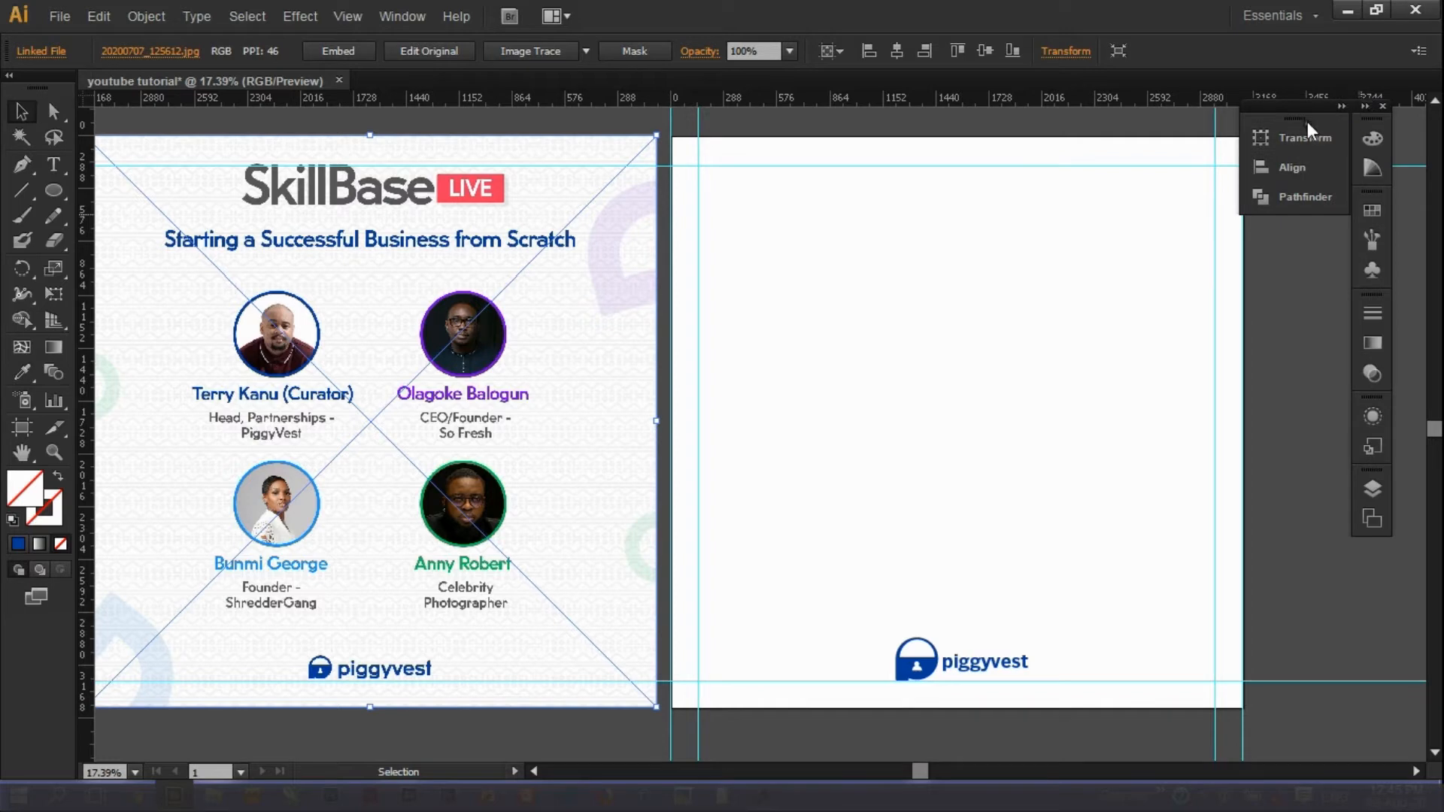
drag(1312, 167, 1324, 186)
click(1314, 477)
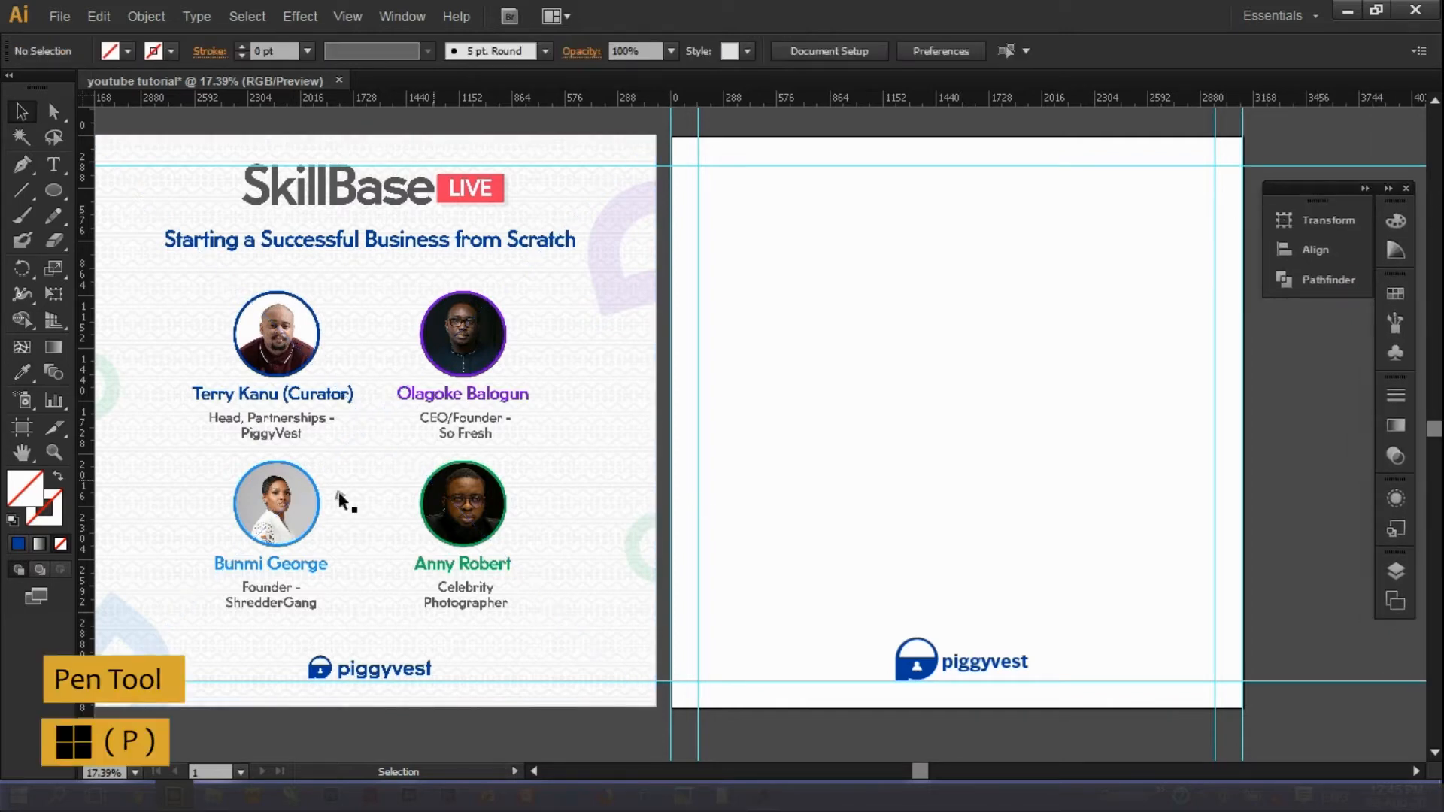
Trace the top-right decoration with a Pen arc and give it a black 22 pt stroke.
key(p)
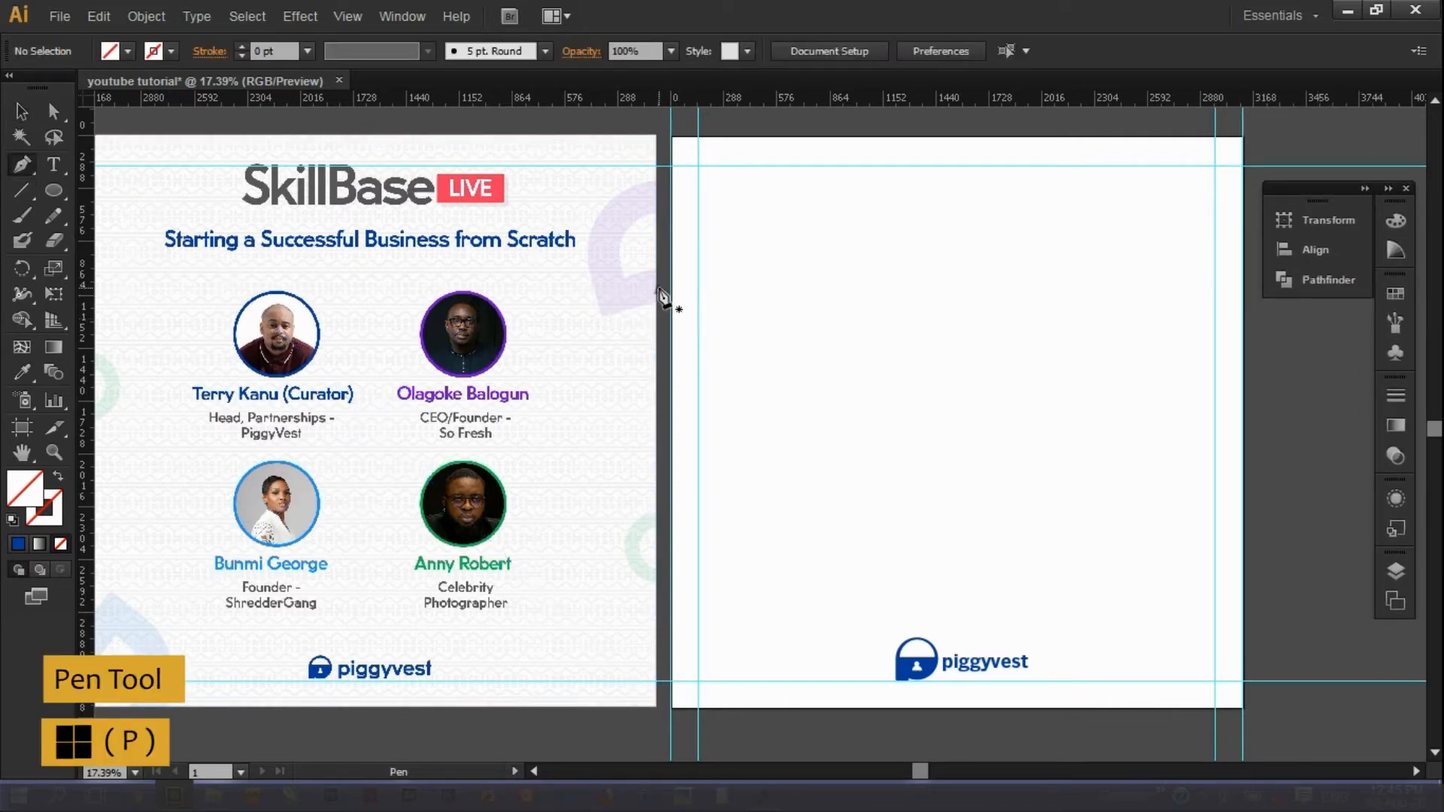
click(608, 295)
key(ctrl+z)
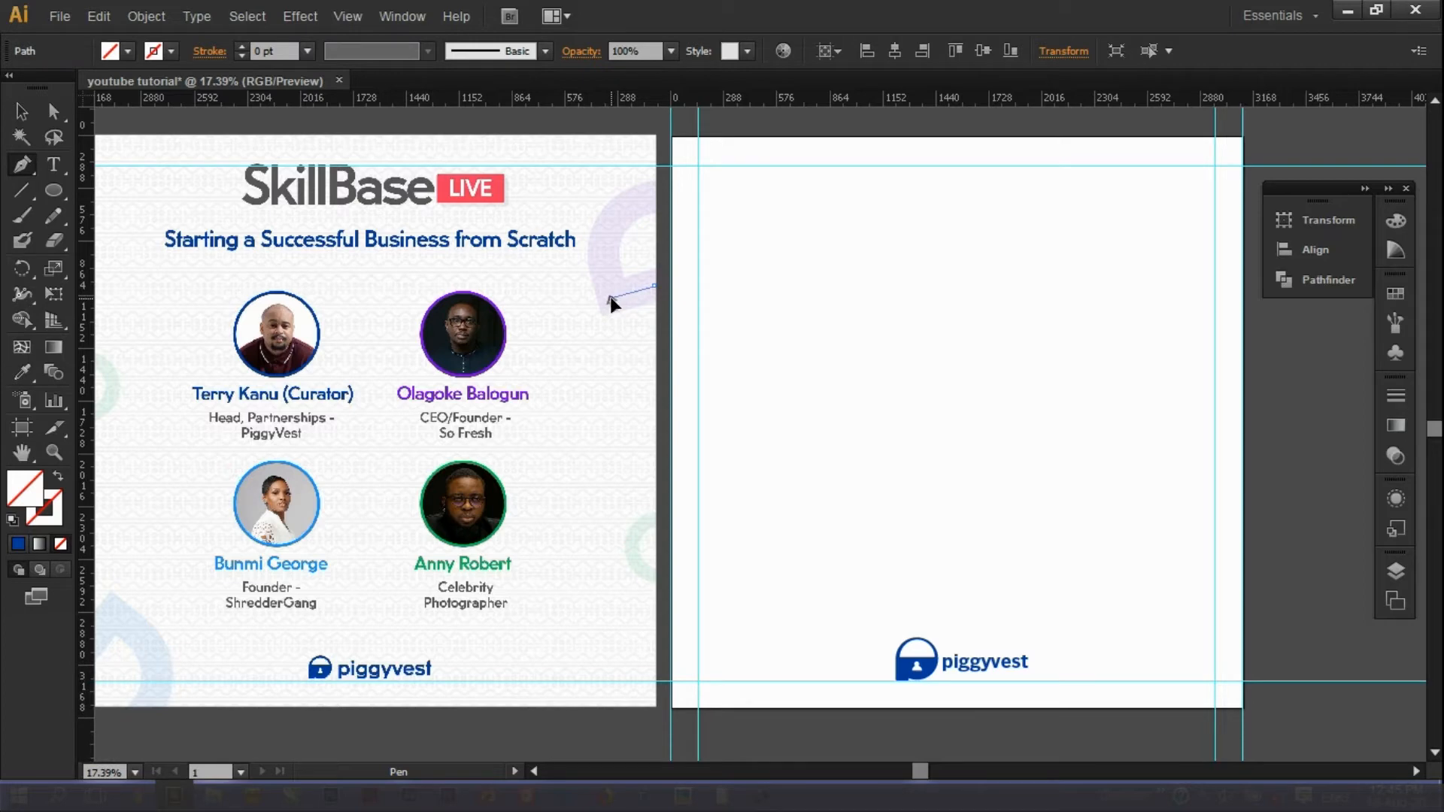
click(611, 296)
drag(654, 193, 739, 167)
key(v)
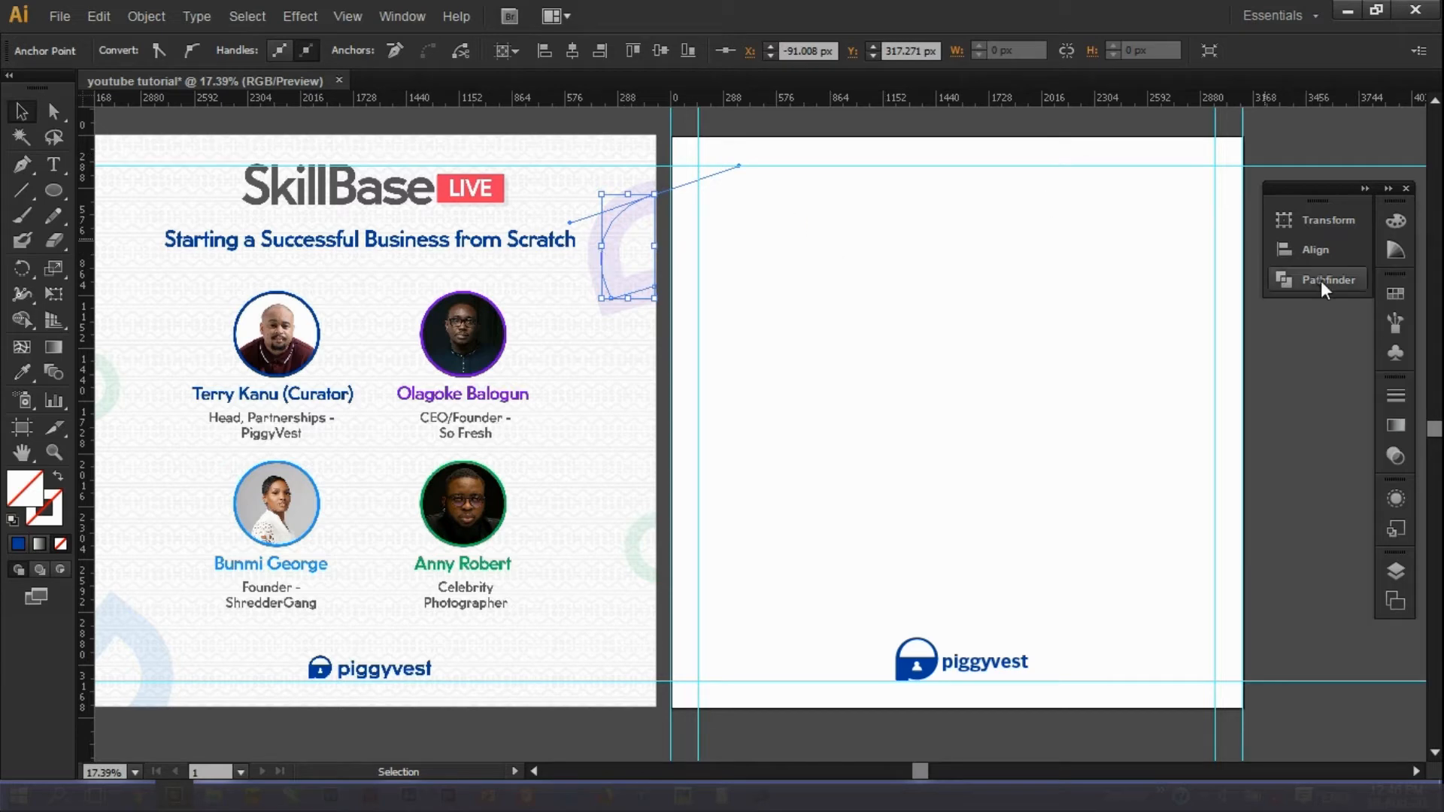
click(809, 285)
click(606, 217)
click(638, 197)
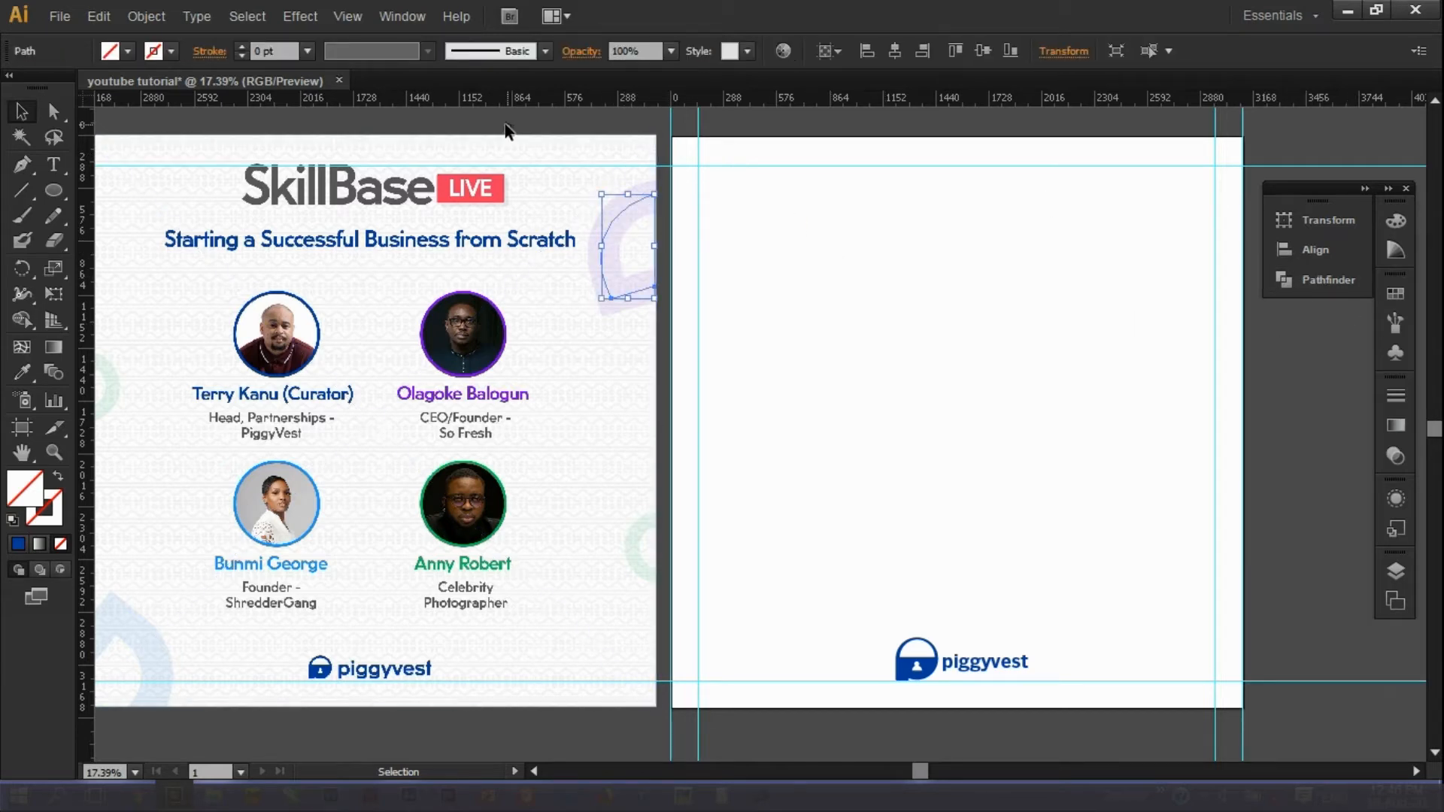
click(238, 45)
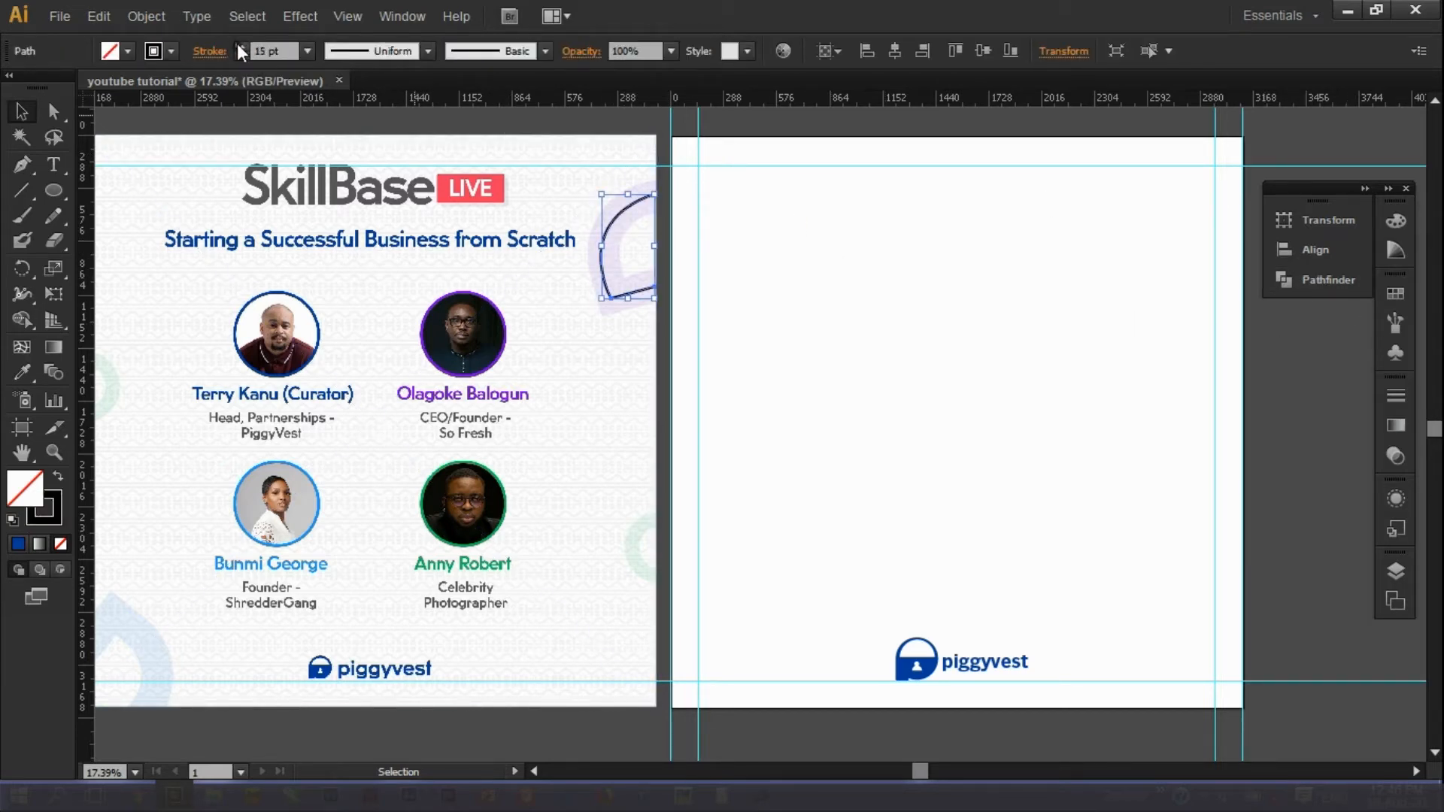
click(238, 45)
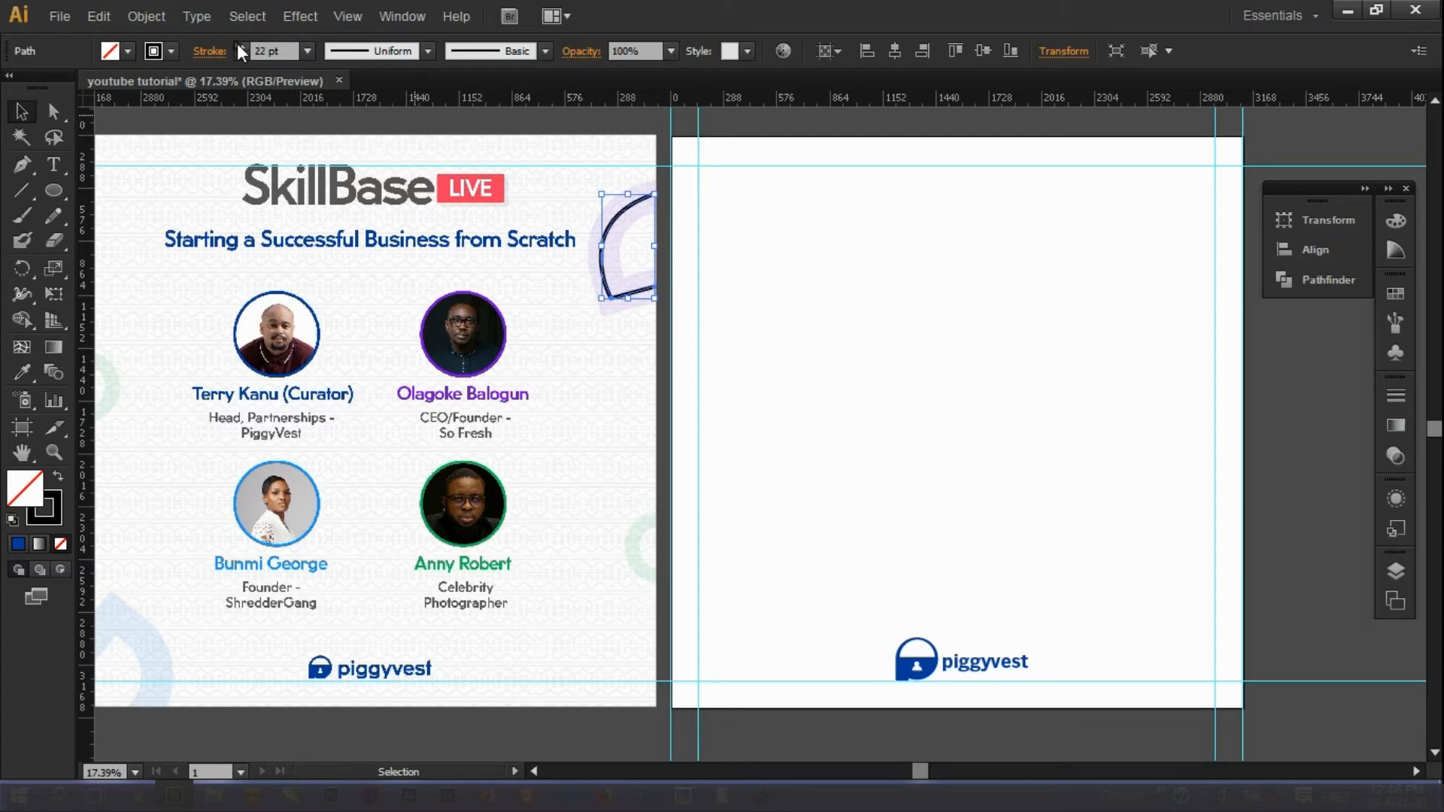
click(523, 744)
Draw a curved arc along the flyer's right-edge decoration.
click(22, 164)
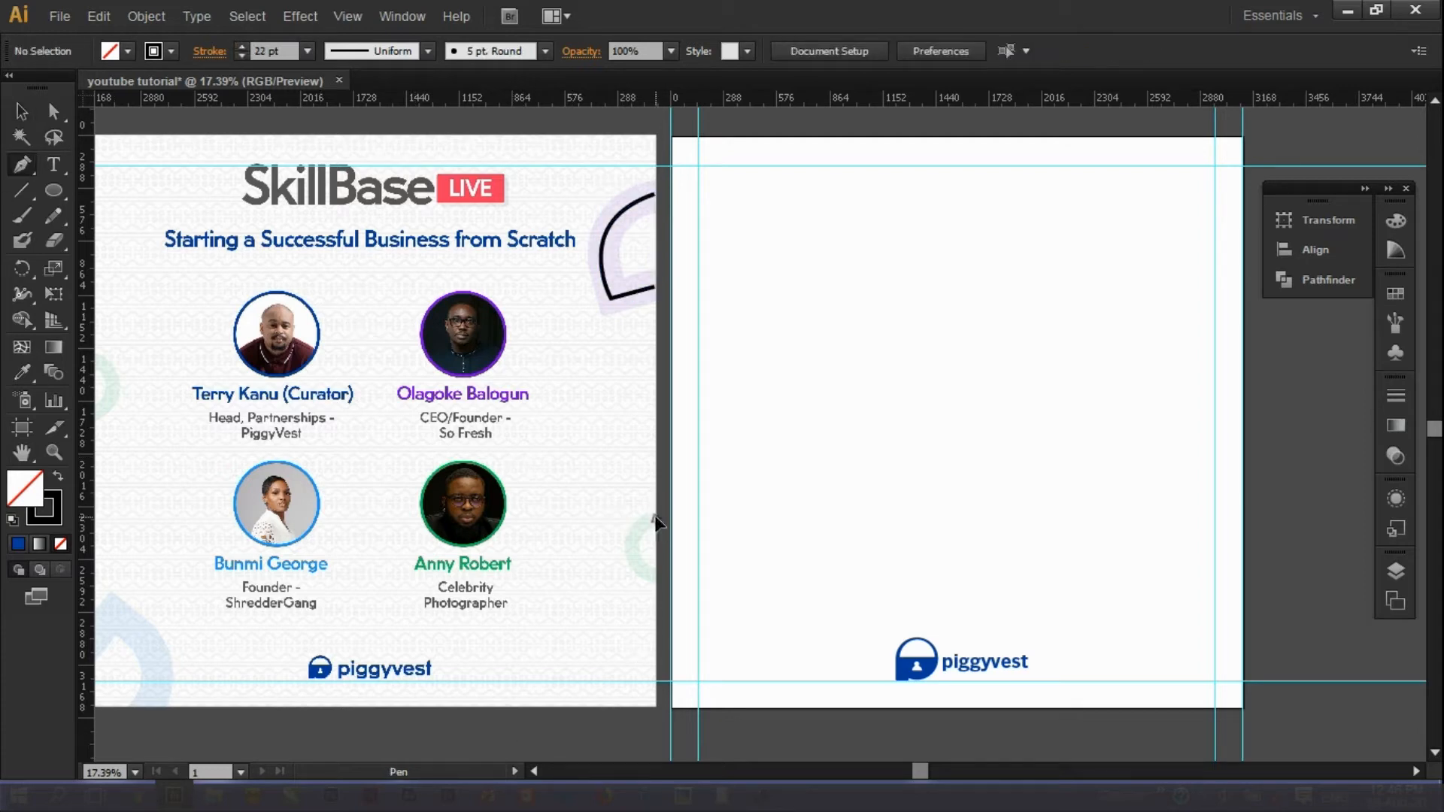
click(654, 517)
drag(655, 579, 706, 608)
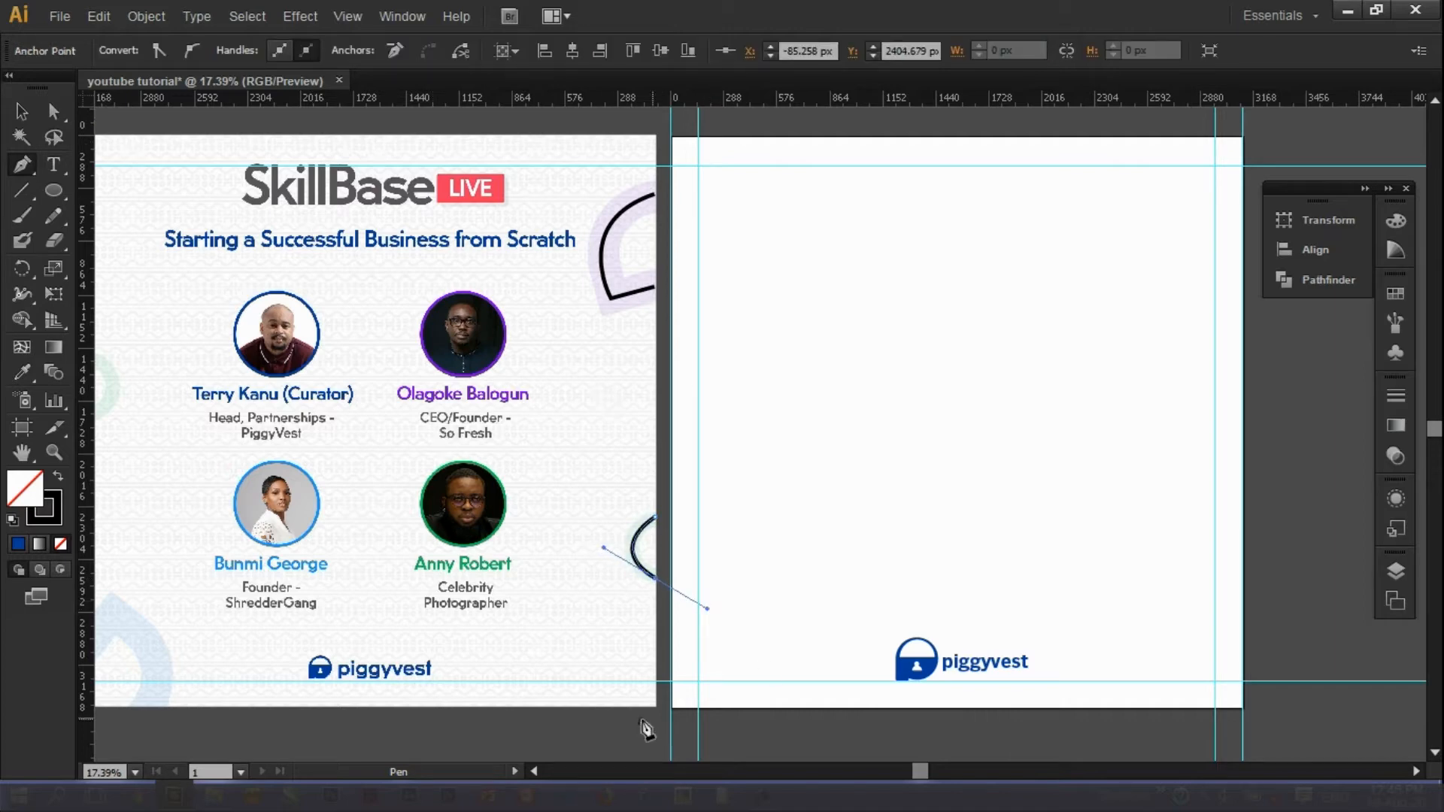
key(ctrl+z)
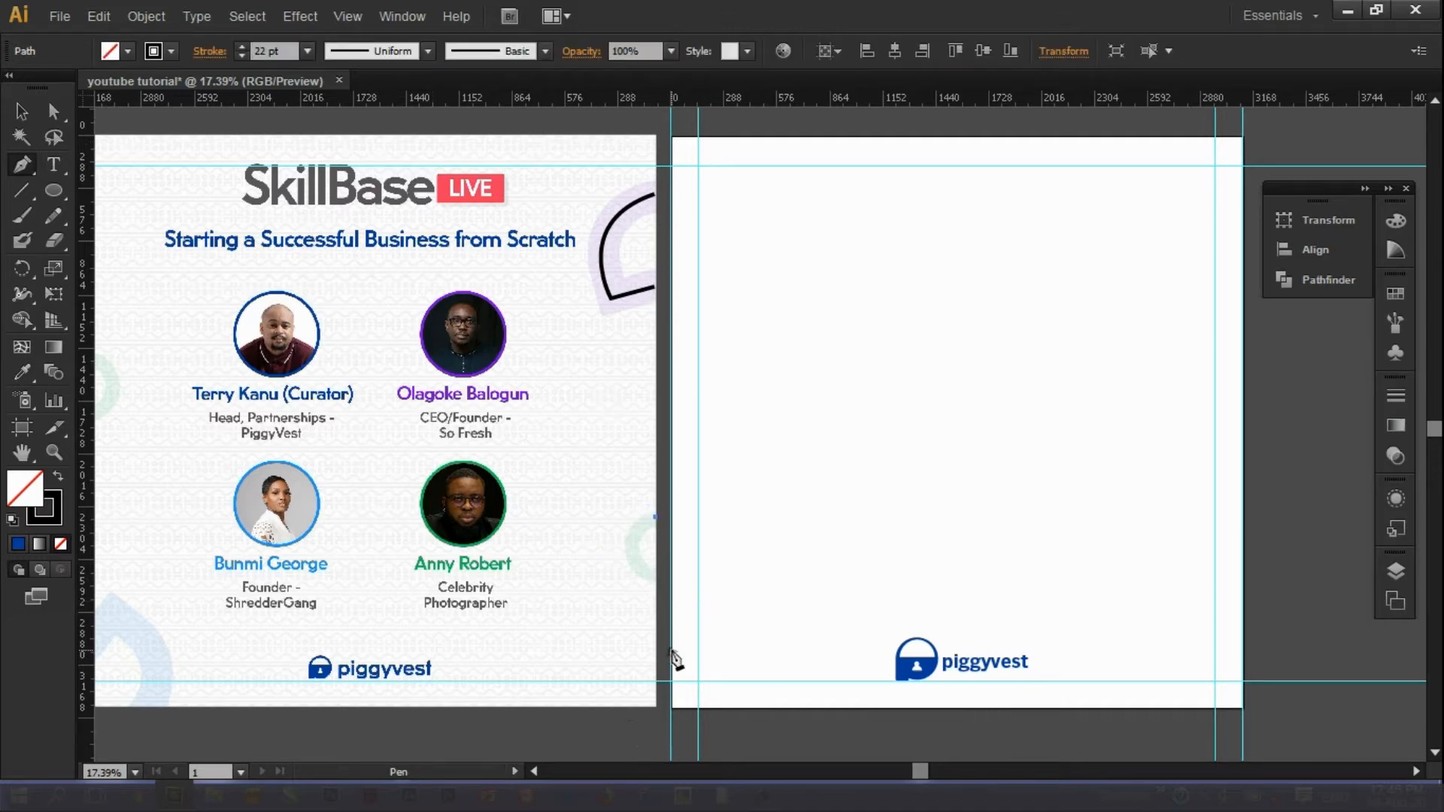
click(654, 578)
key(ctrl+z)
key(ctrl+z)
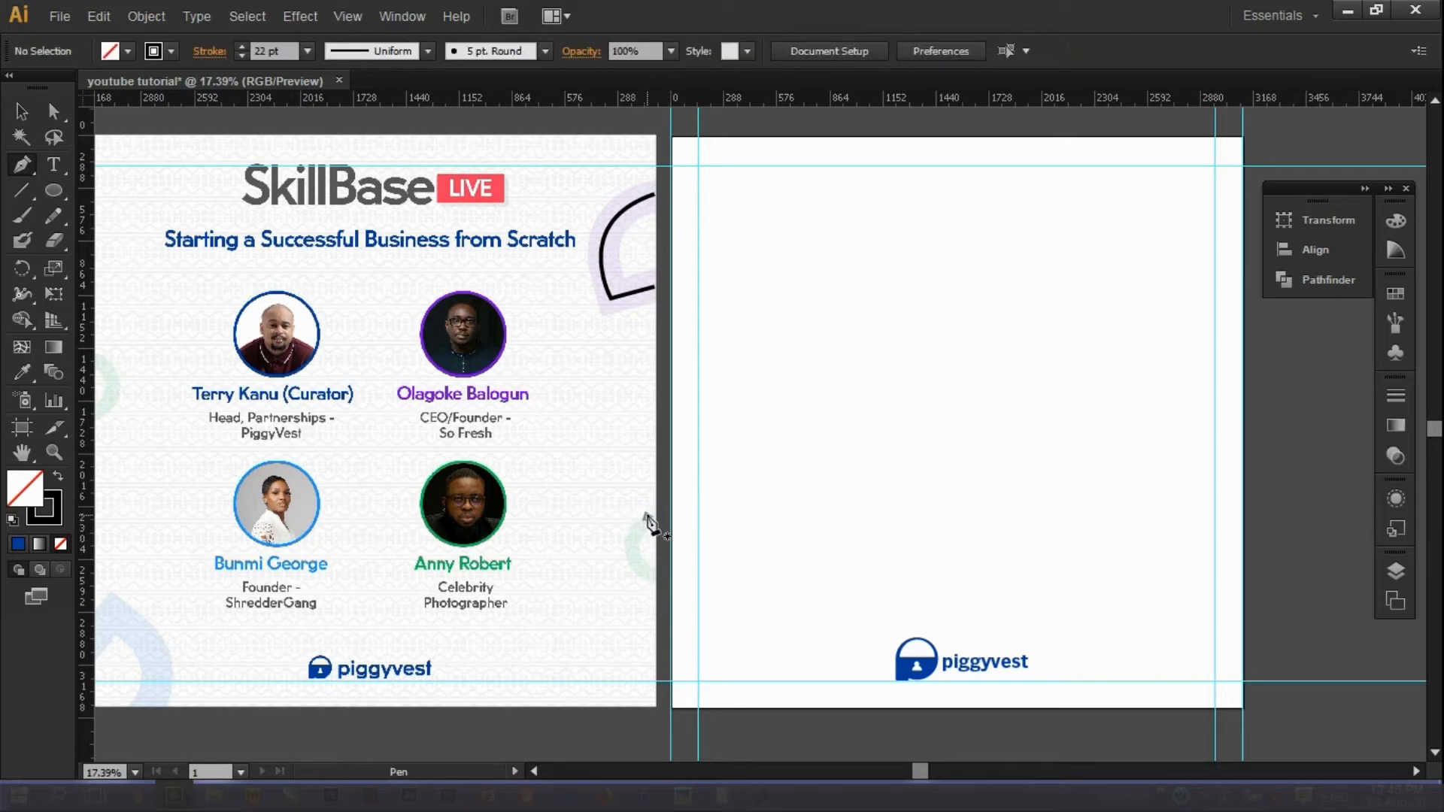
drag(652, 518, 627, 518)
drag(652, 577, 683, 584)
key(v)
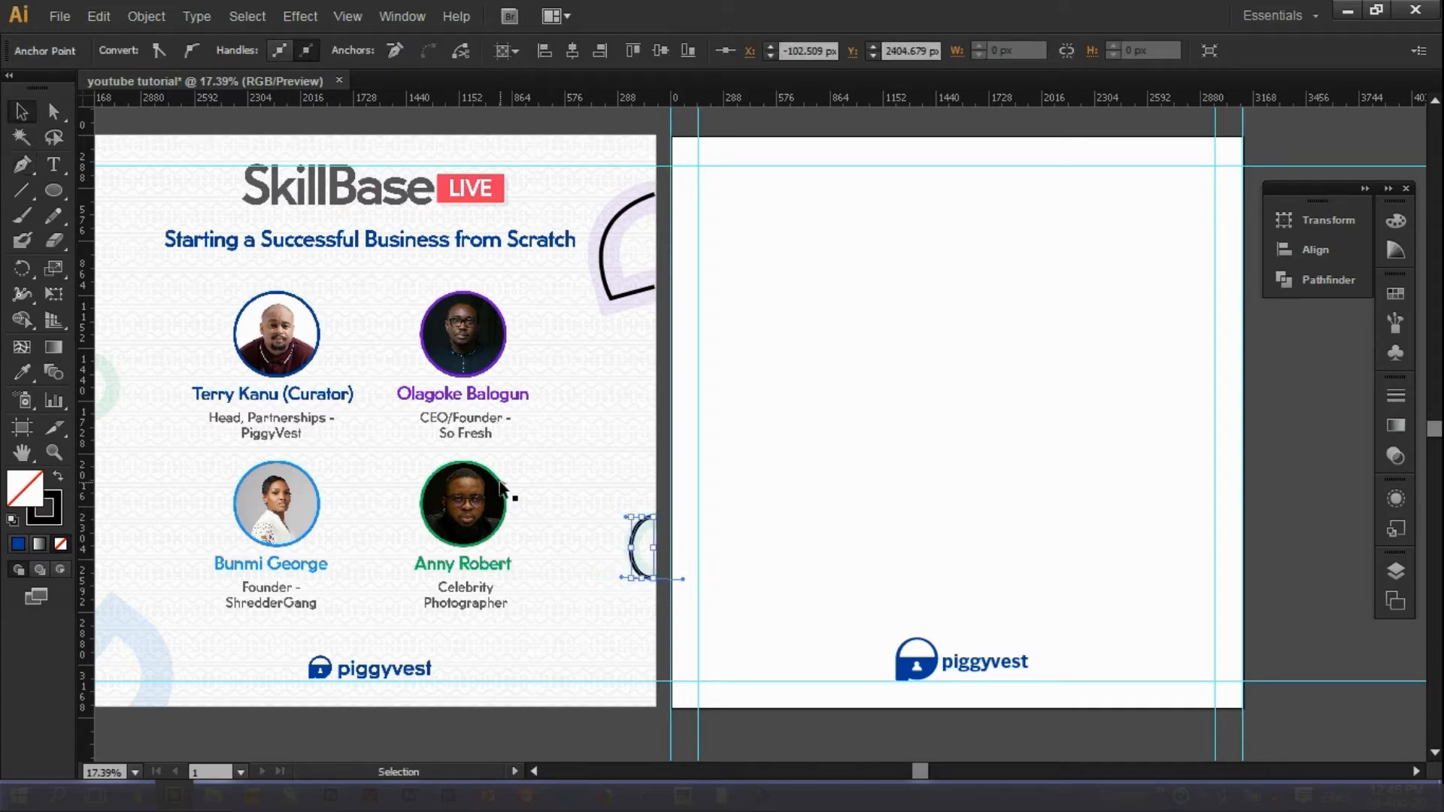
Draw the bottom-left arc and Alt-drag a copy of the right-edge arc to the left edge.
click(534, 770)
key(p)
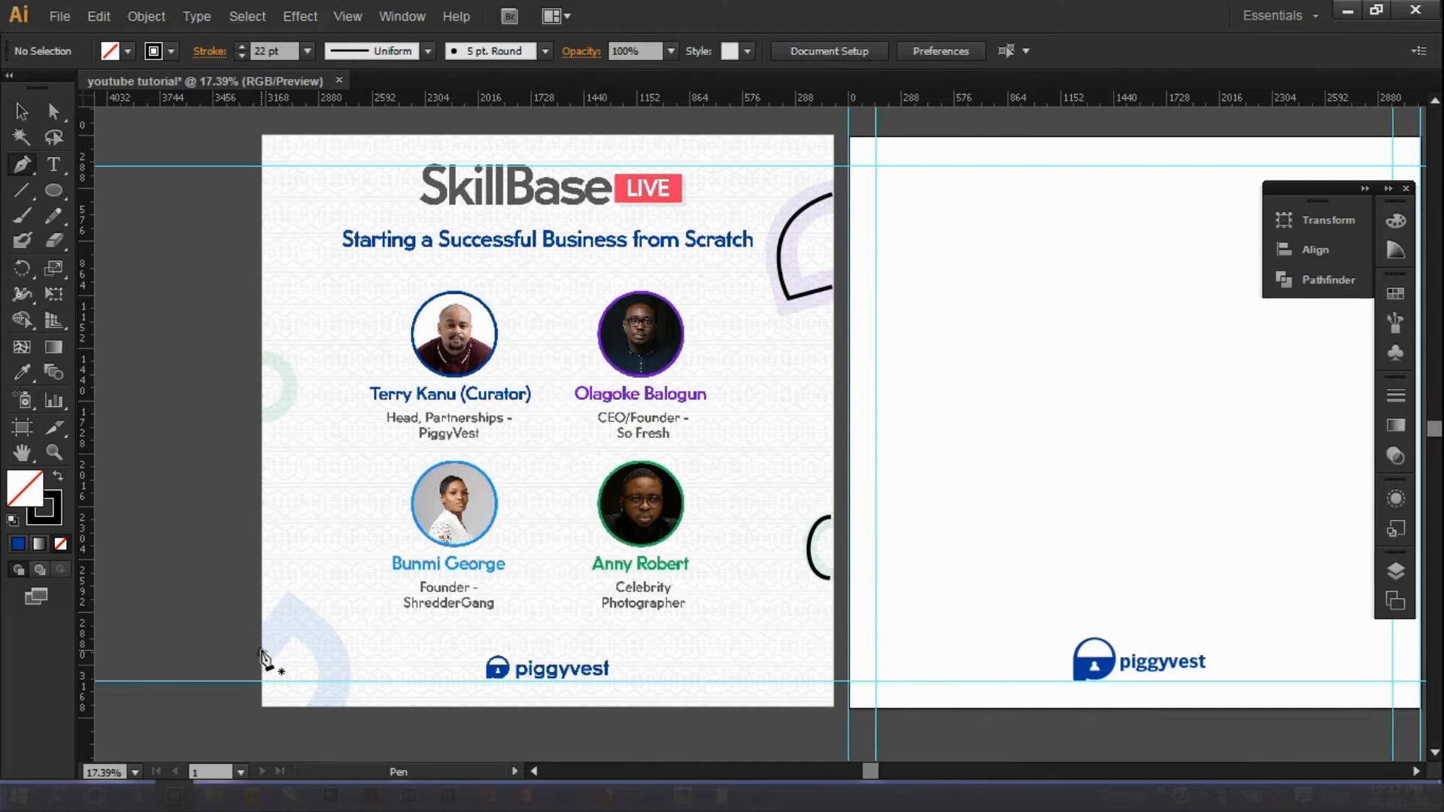
click(290, 614)
drag(323, 707, 293, 723)
click(21, 111)
click(812, 510)
drag(814, 508, 268, 336)
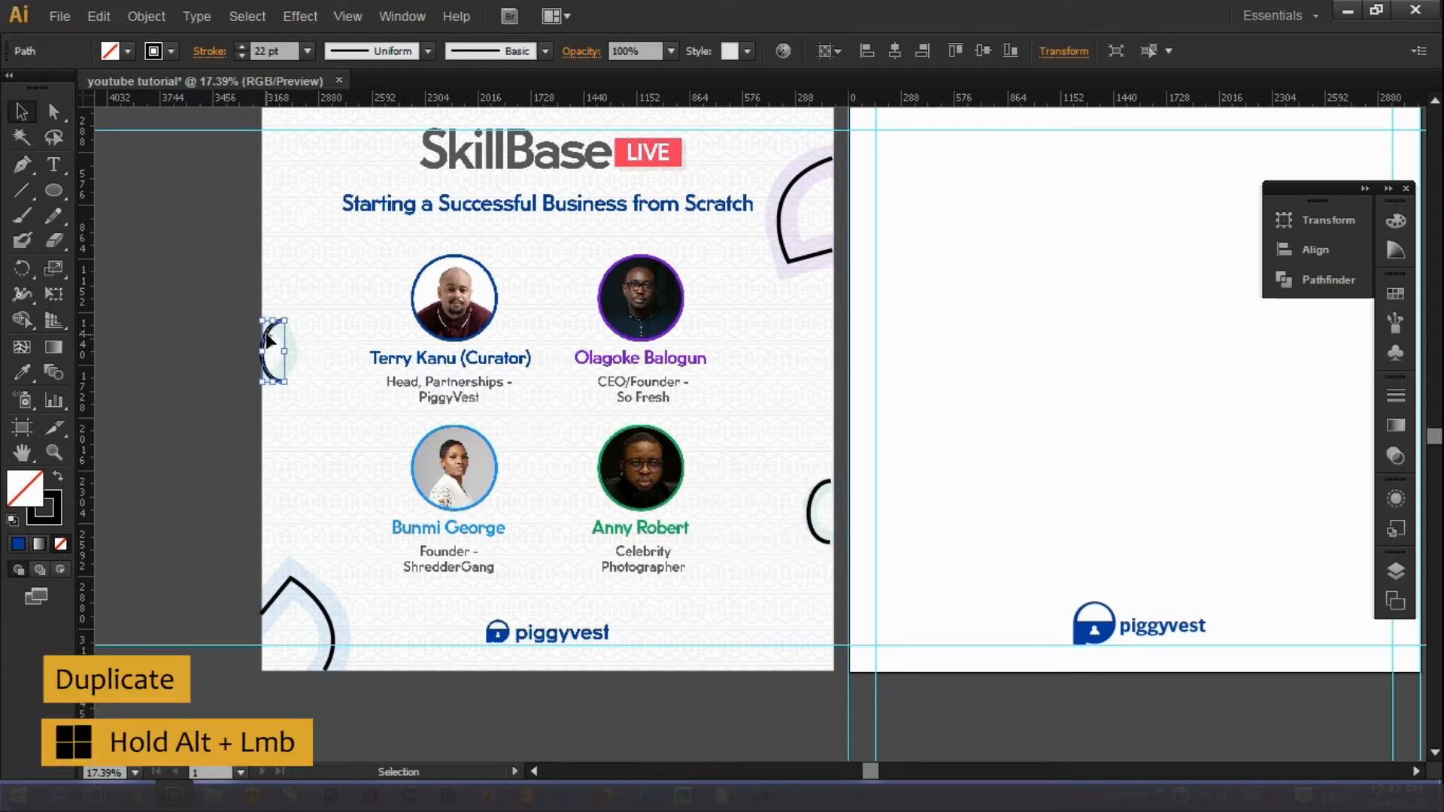
Reflect the copied left-edge arc vertically.
right_click(268, 335)
mouse_move(353, 608)
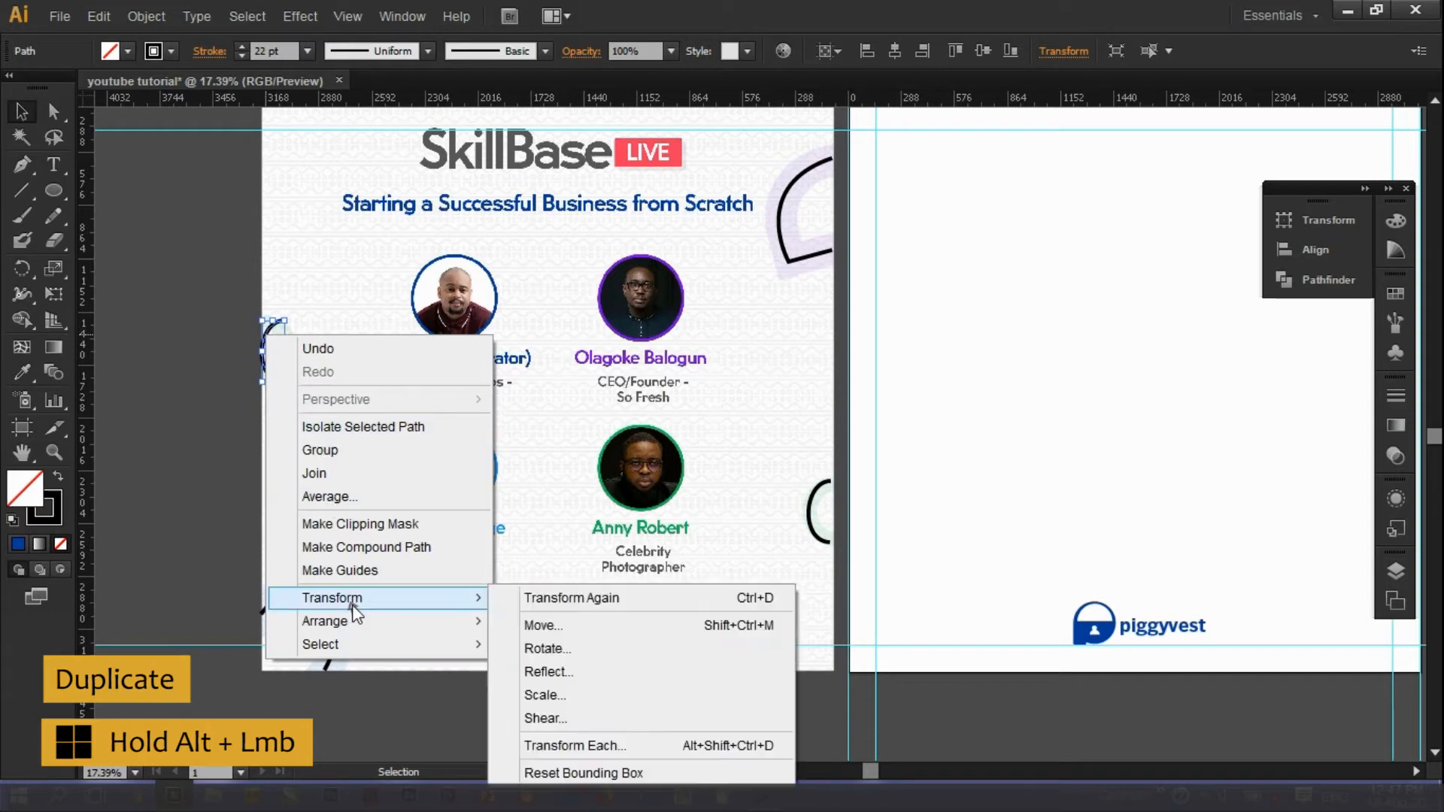
click(535, 672)
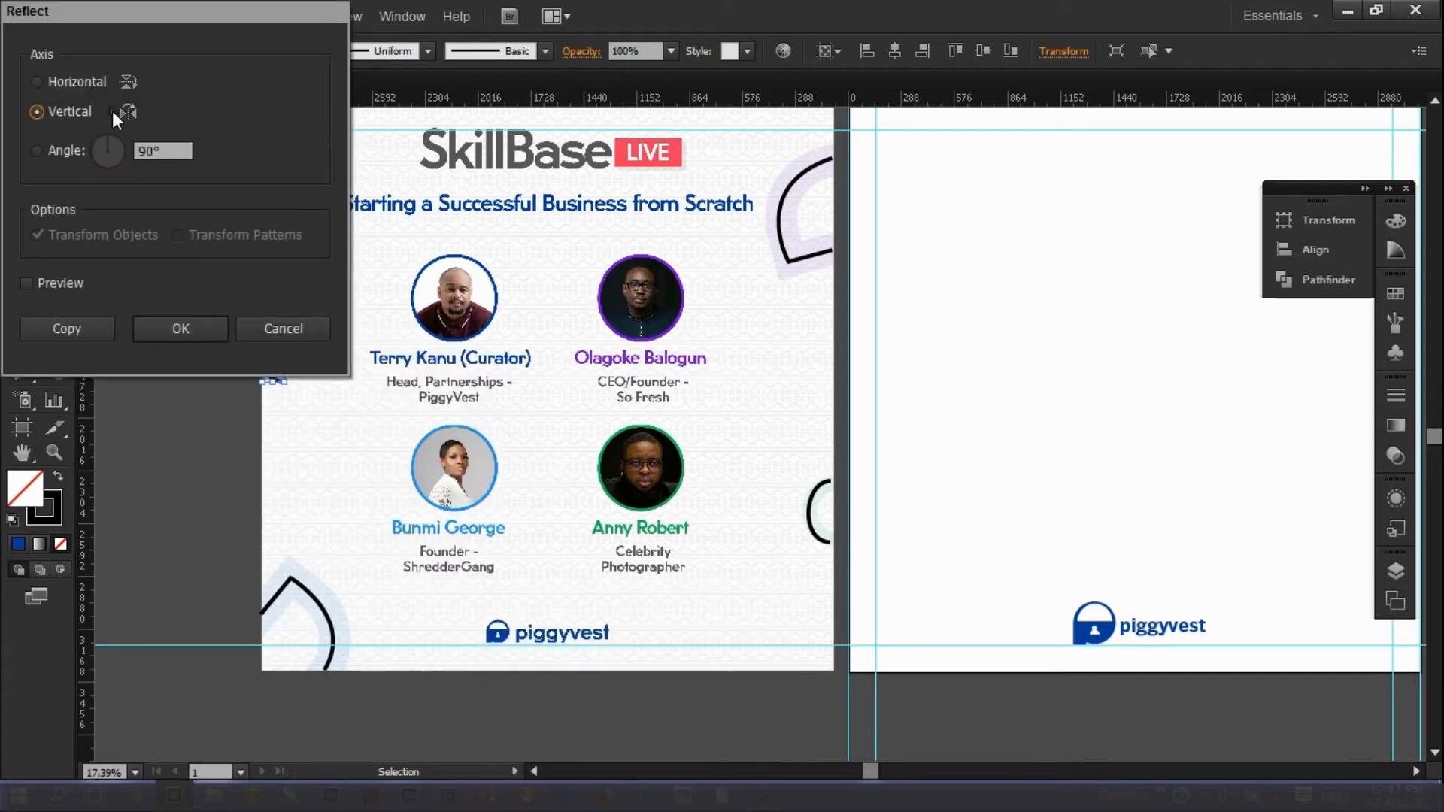
click(26, 283)
drag(203, 15, 447, 67)
drag(644, 69, 739, 123)
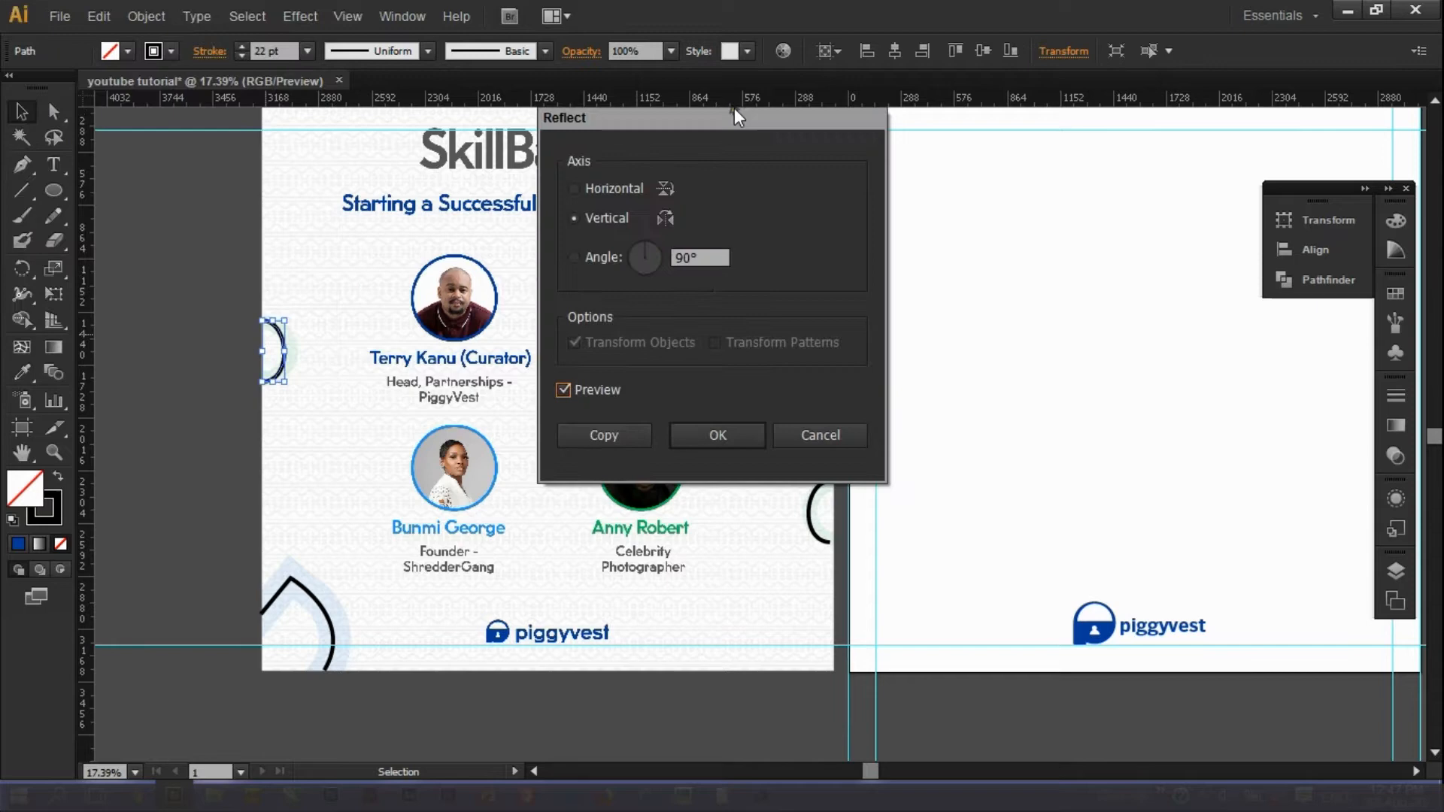
key(Return)
click(323, 431)
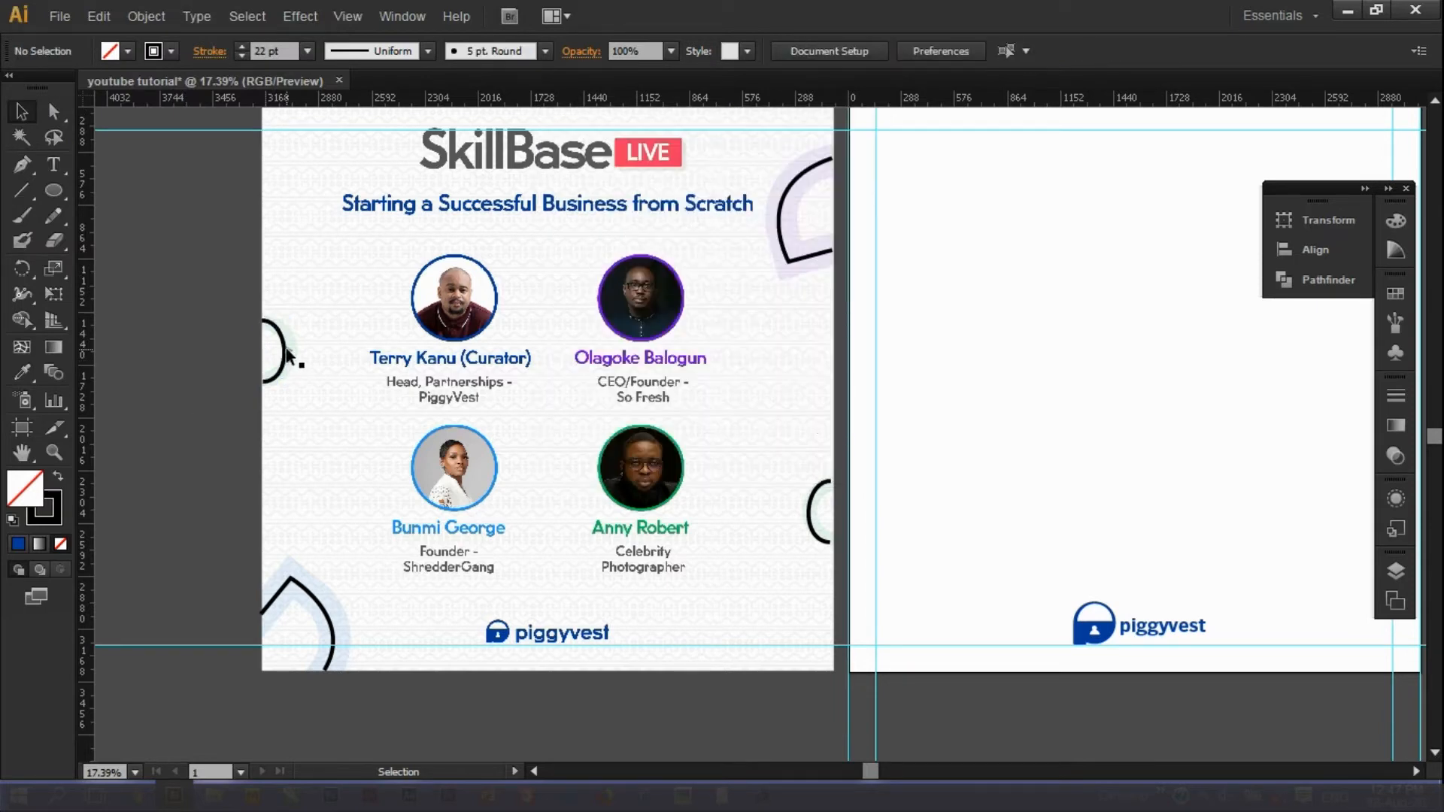
Set the left-edge arc's stroke weight to 90 pt.
click(285, 350)
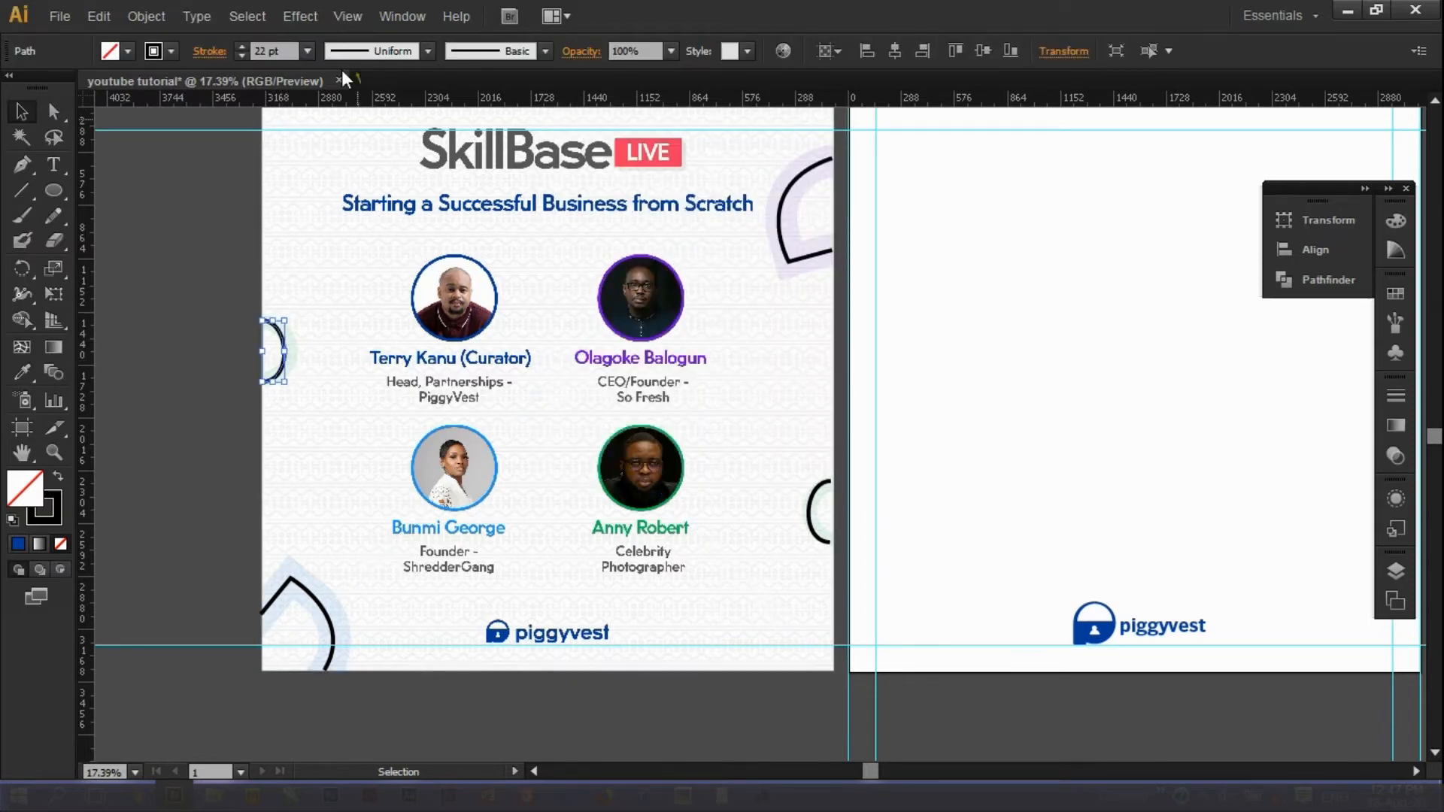
click(245, 43)
drag(281, 51, 197, 57)
text(60)
key(Return)
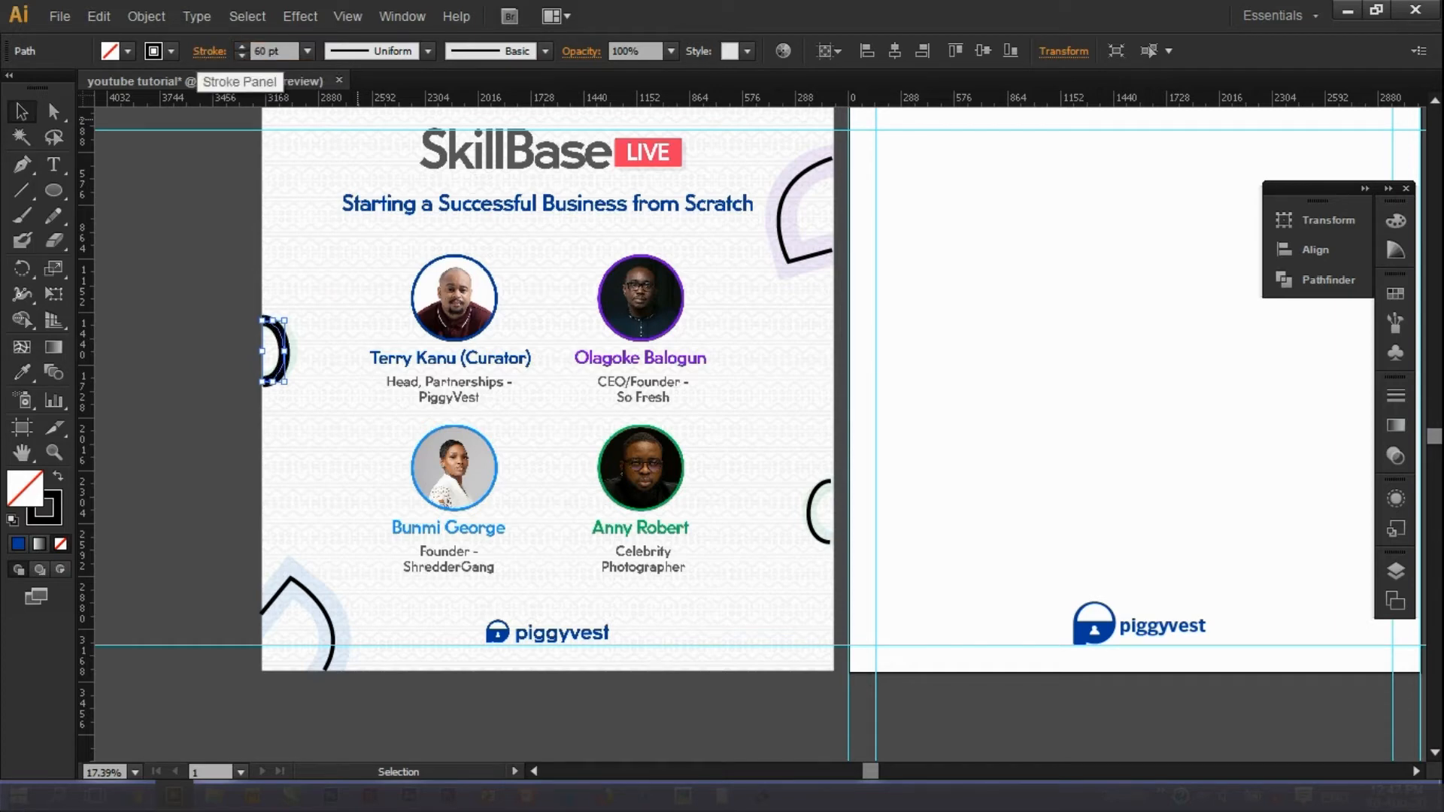
text(90)
key(Return)
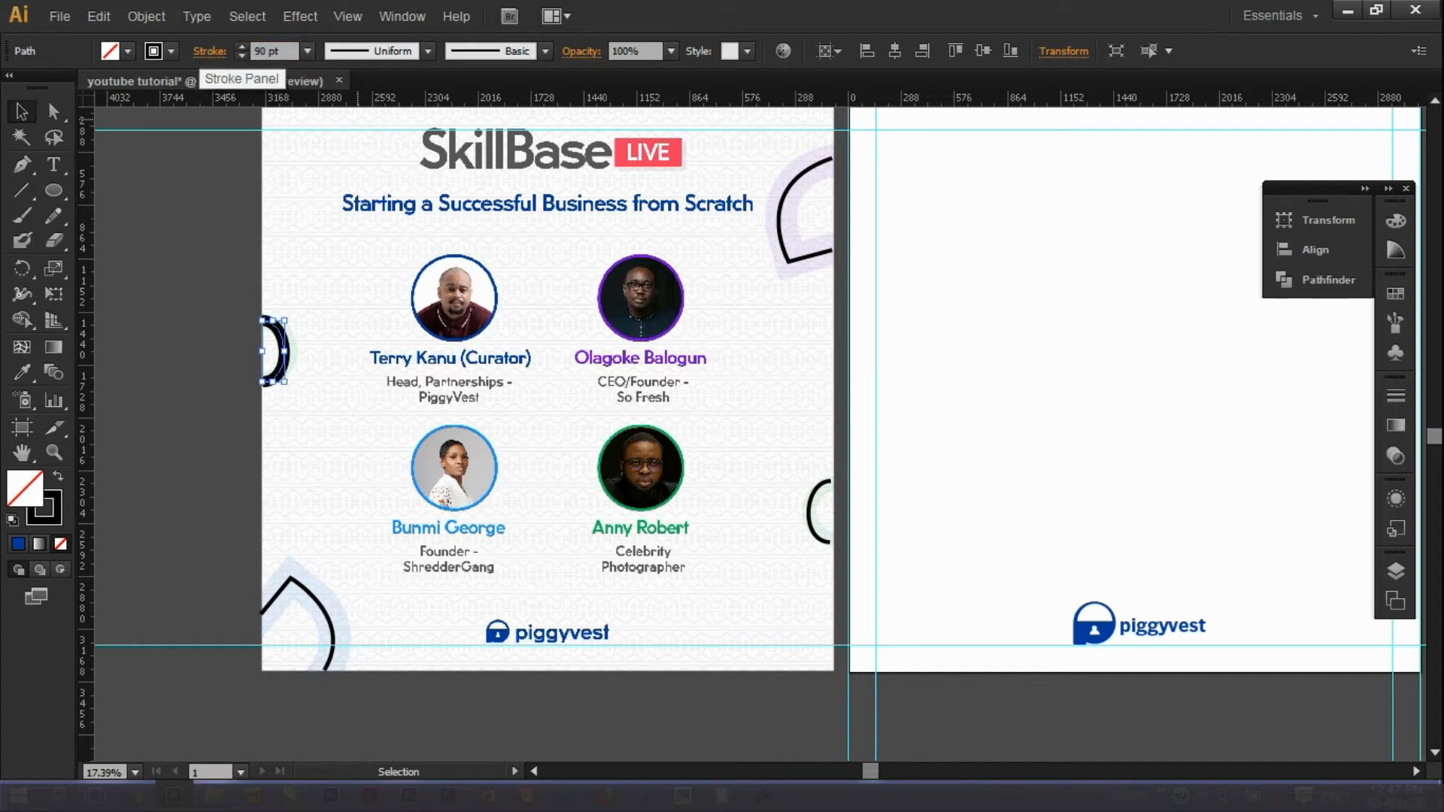
click(309, 375)
Thicken the bottom-left arc's stroke to 130 pt.
click(288, 594)
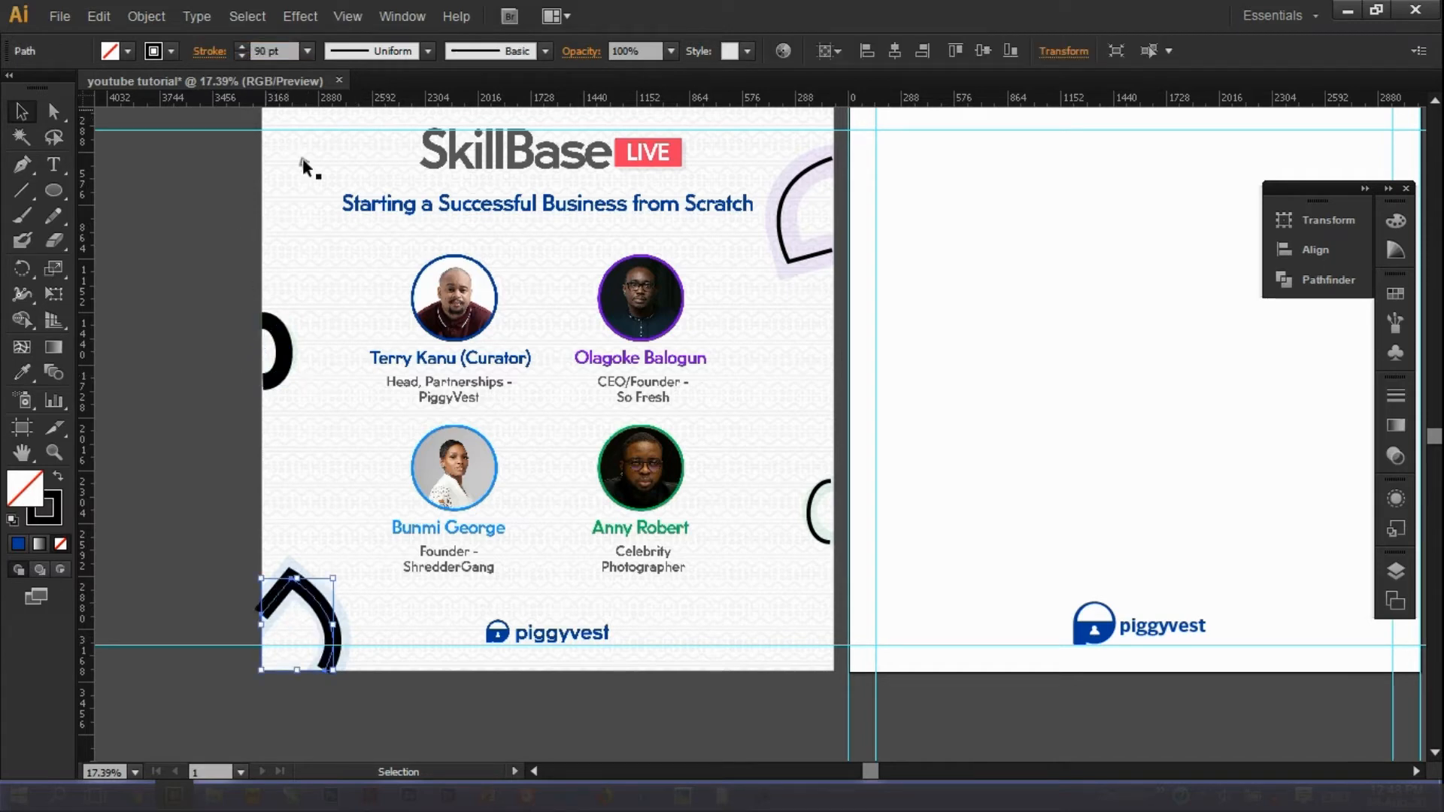
click(275, 50)
text(13)
key(Return)
click(284, 51)
text(130)
key(Return)
click(428, 385)
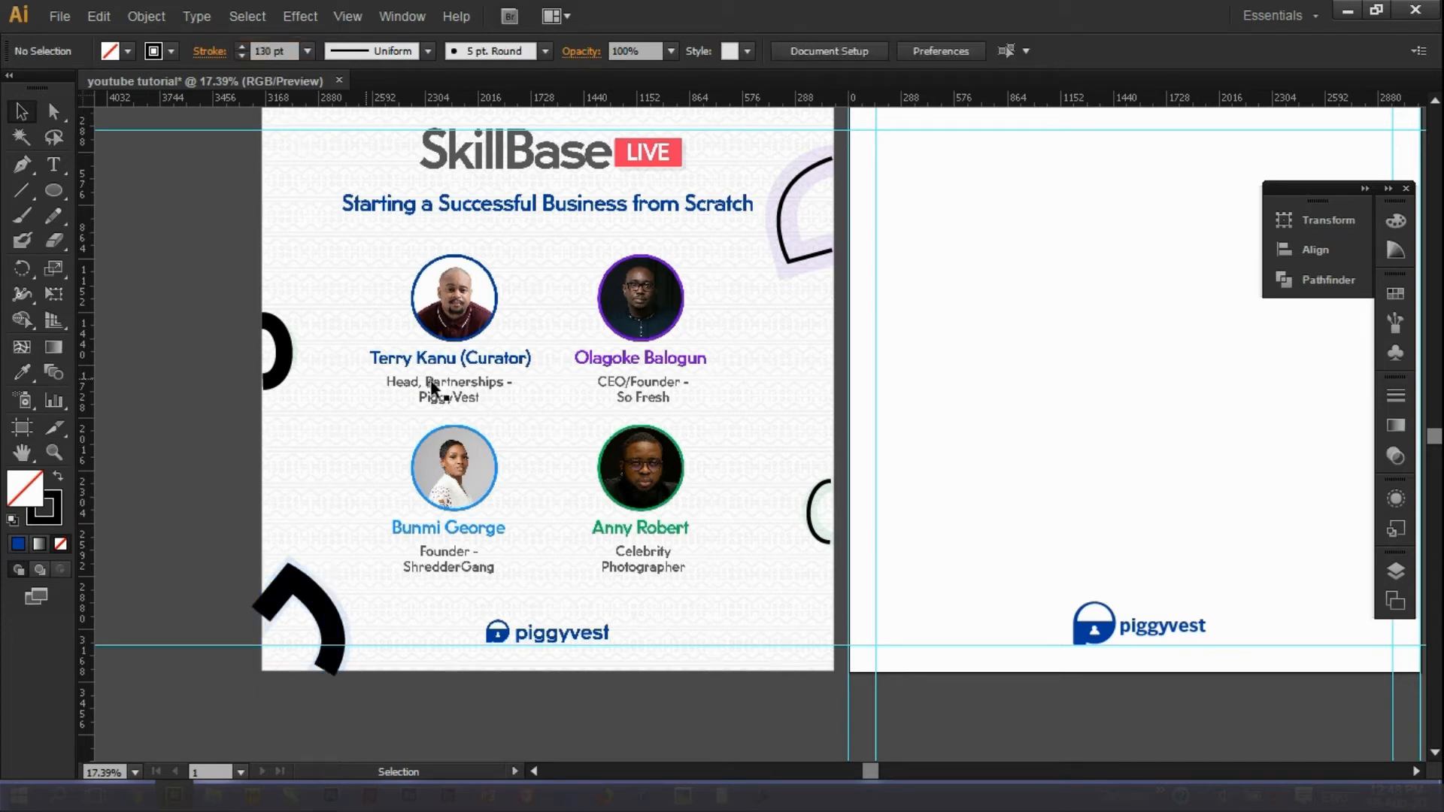
Set both the top-right and bottom-left arcs to 150 pt strokes.
click(782, 252)
click(288, 52)
text(13)
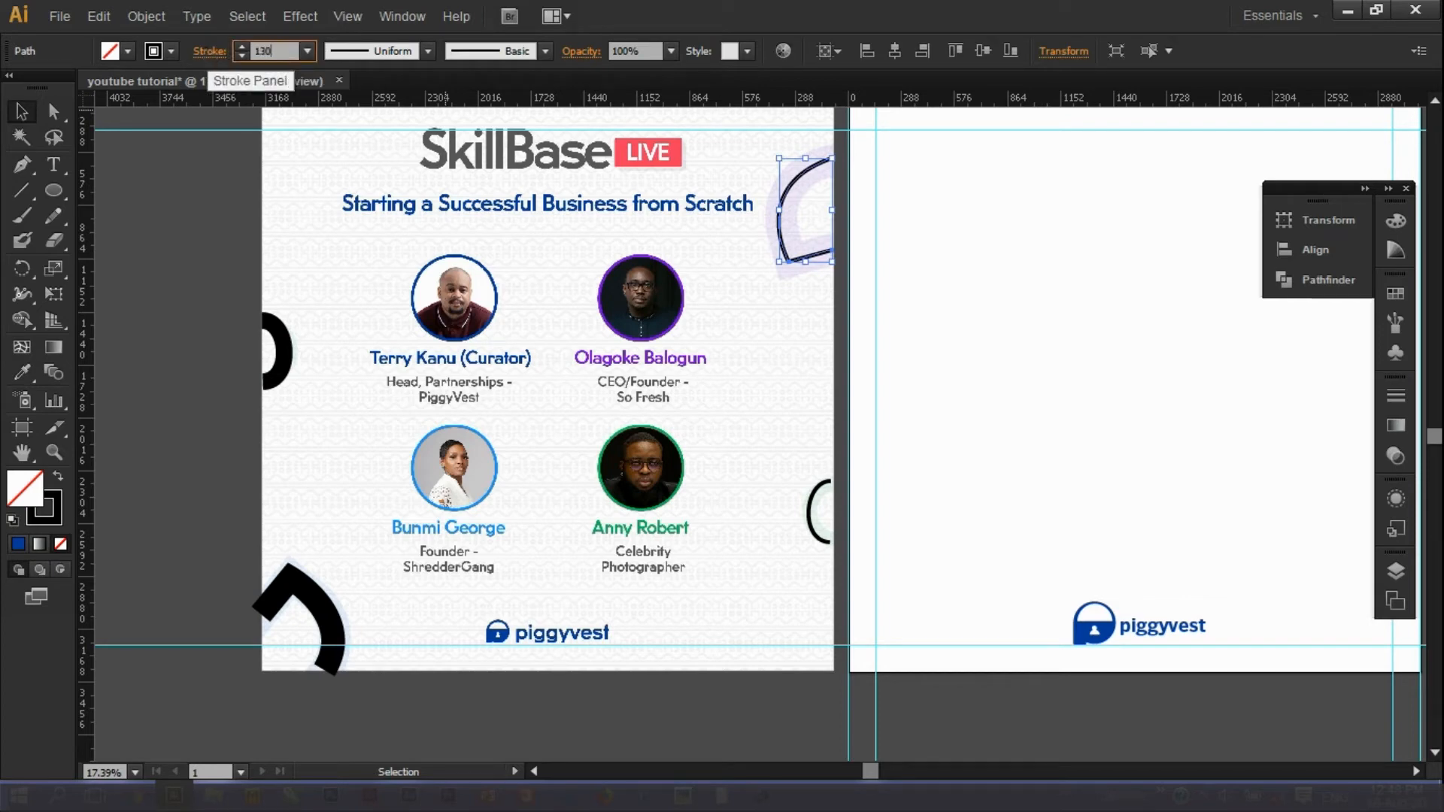
text(0)
key(Return)
drag(274, 51, 241, 55)
text(150)
key(Return)
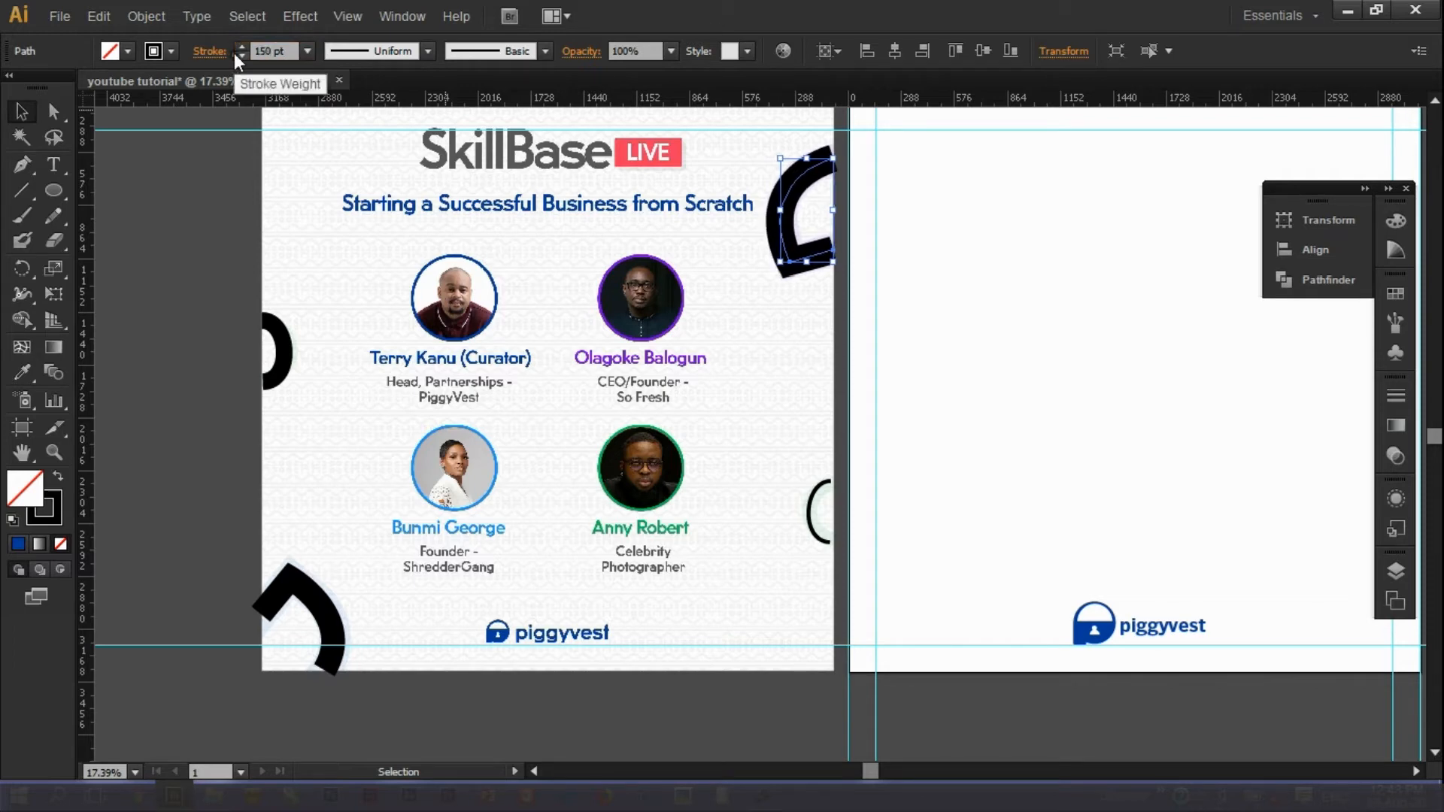
click(292, 585)
drag(286, 50, 209, 42)
text(150)
key(Return)
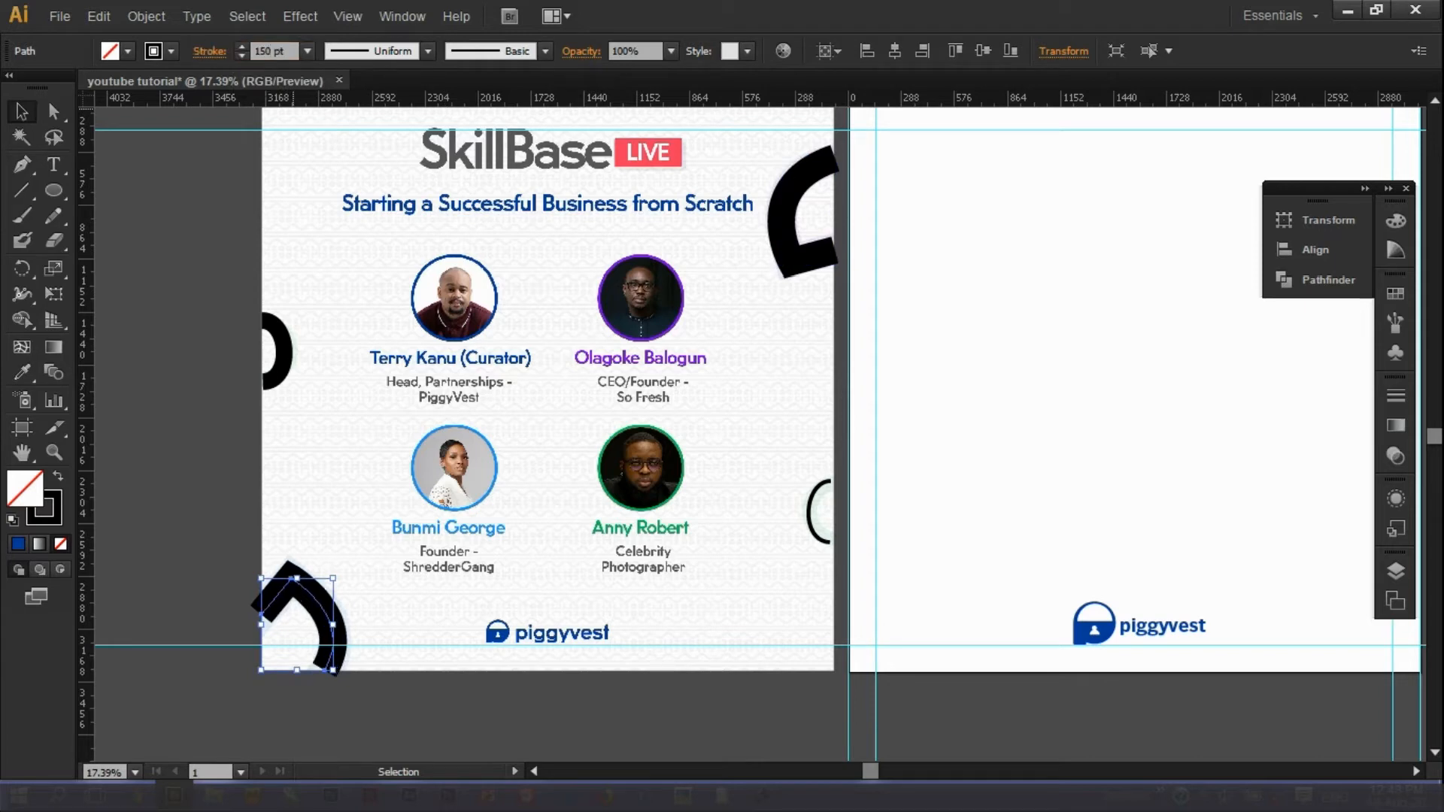
click(228, 286)
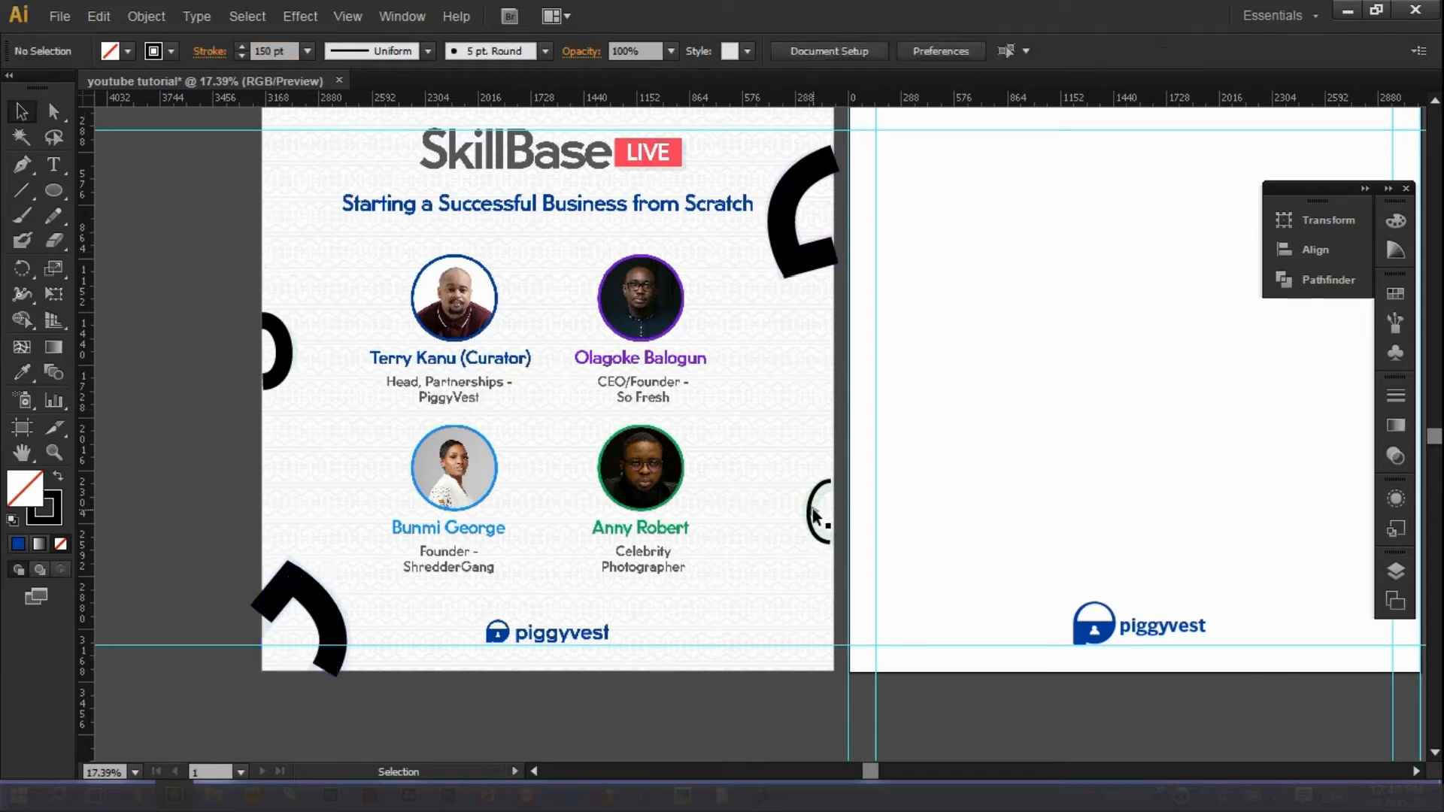
Set the small right-edge arc's stroke weight to 90 pt.
click(814, 516)
click(274, 50)
text(90)
key(Return)
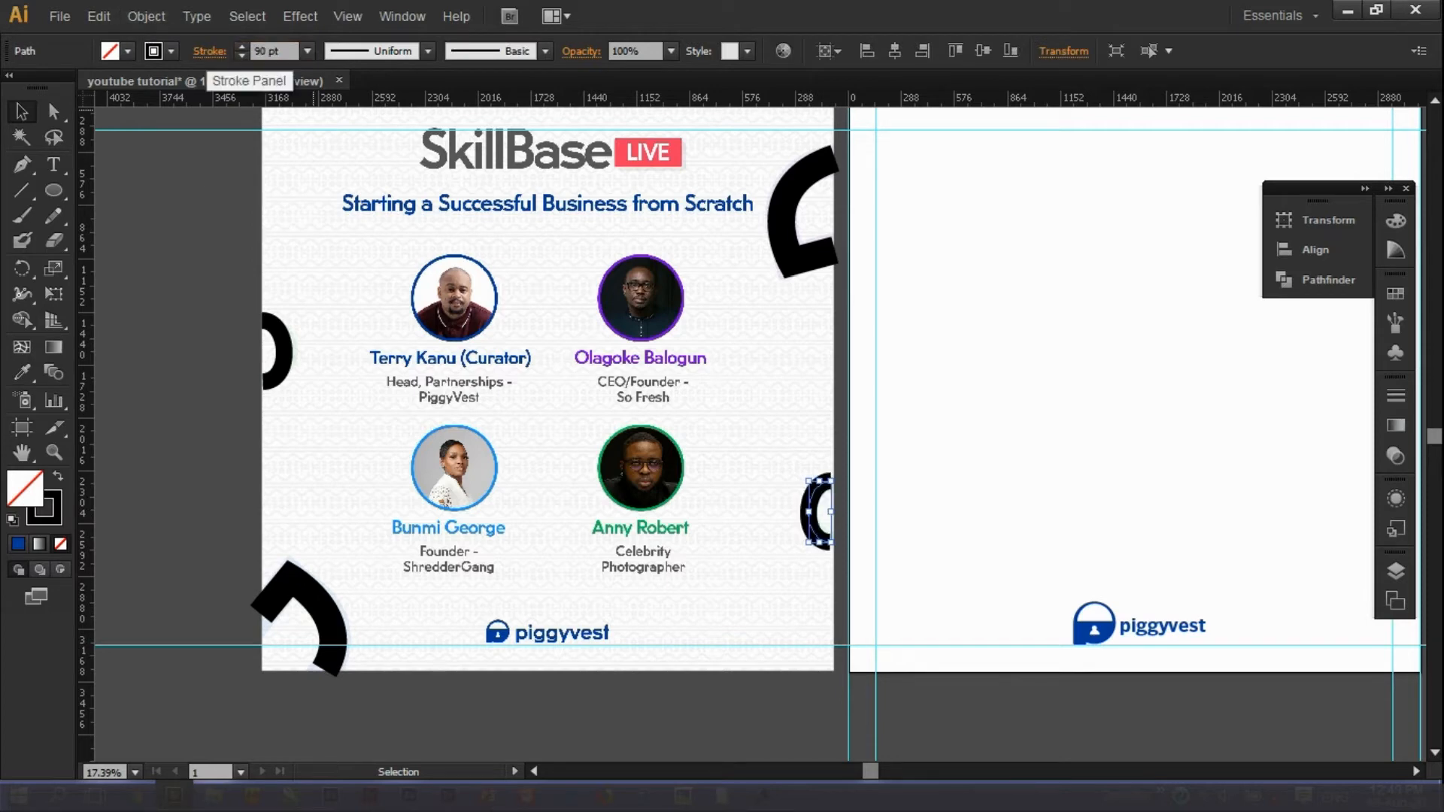
click(210, 389)
Select the left, bottom-left, top-right and small right-edge arcs and move them onto the blank right artboard.
drag(874, 772, 917, 771)
click(202, 658)
click(196, 705)
click(181, 647)
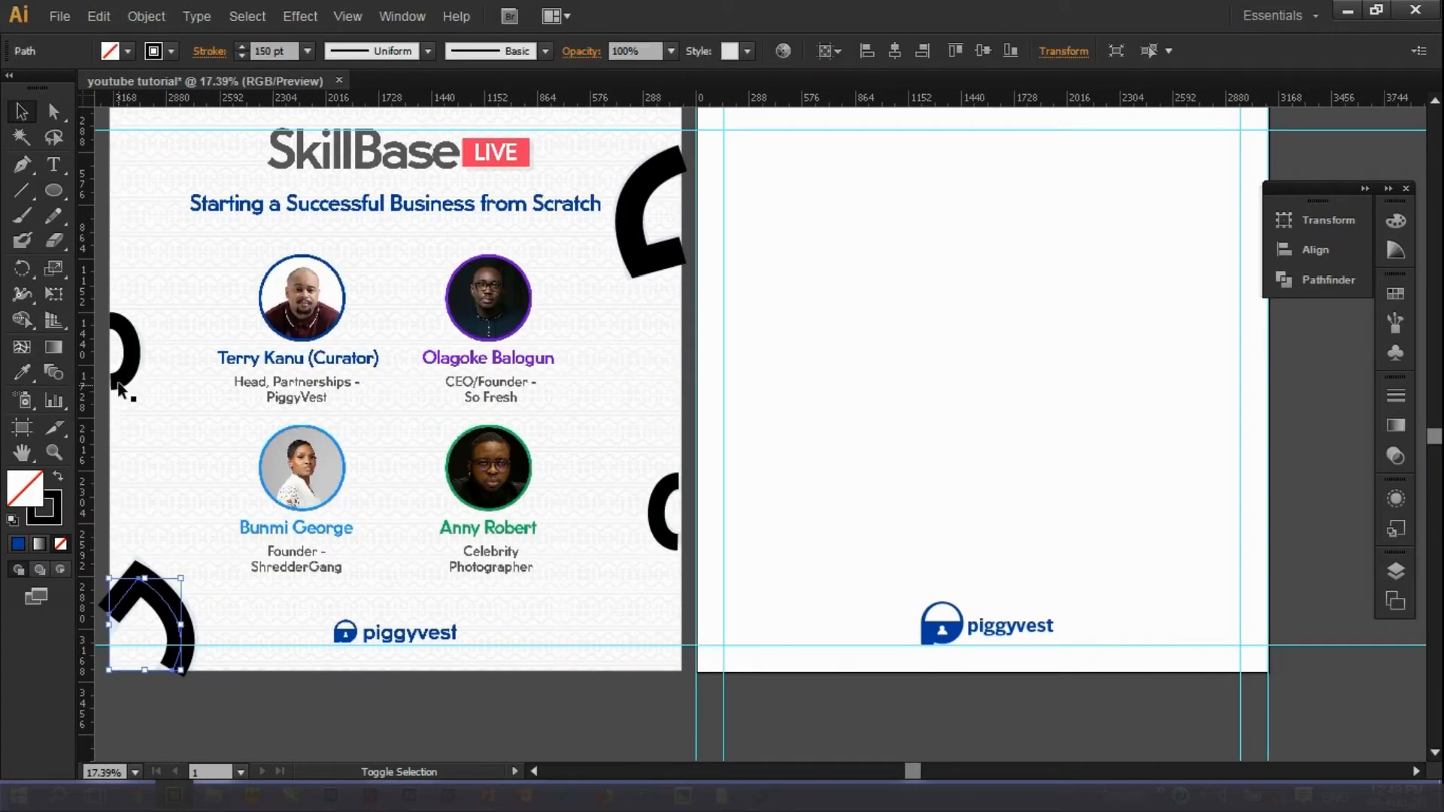
shift+click(120, 388)
shift+click(120, 388)
shift+click(130, 339)
shift+click(639, 226)
shift+click(658, 511)
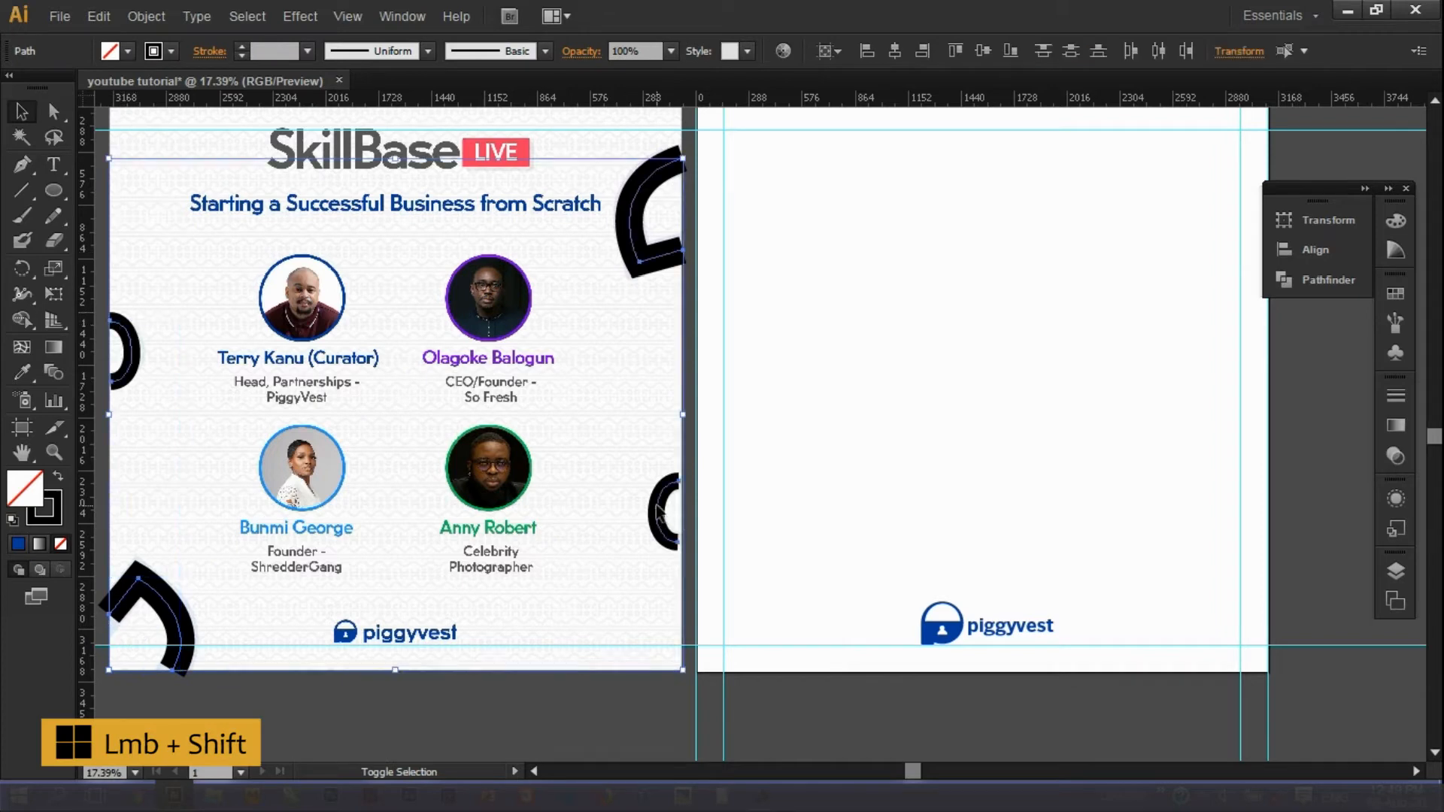
mouse_move(690, 509)
mouse_down()
mouse_move(1233, 476)
mouse_move(1243, 514)
mouse_up()
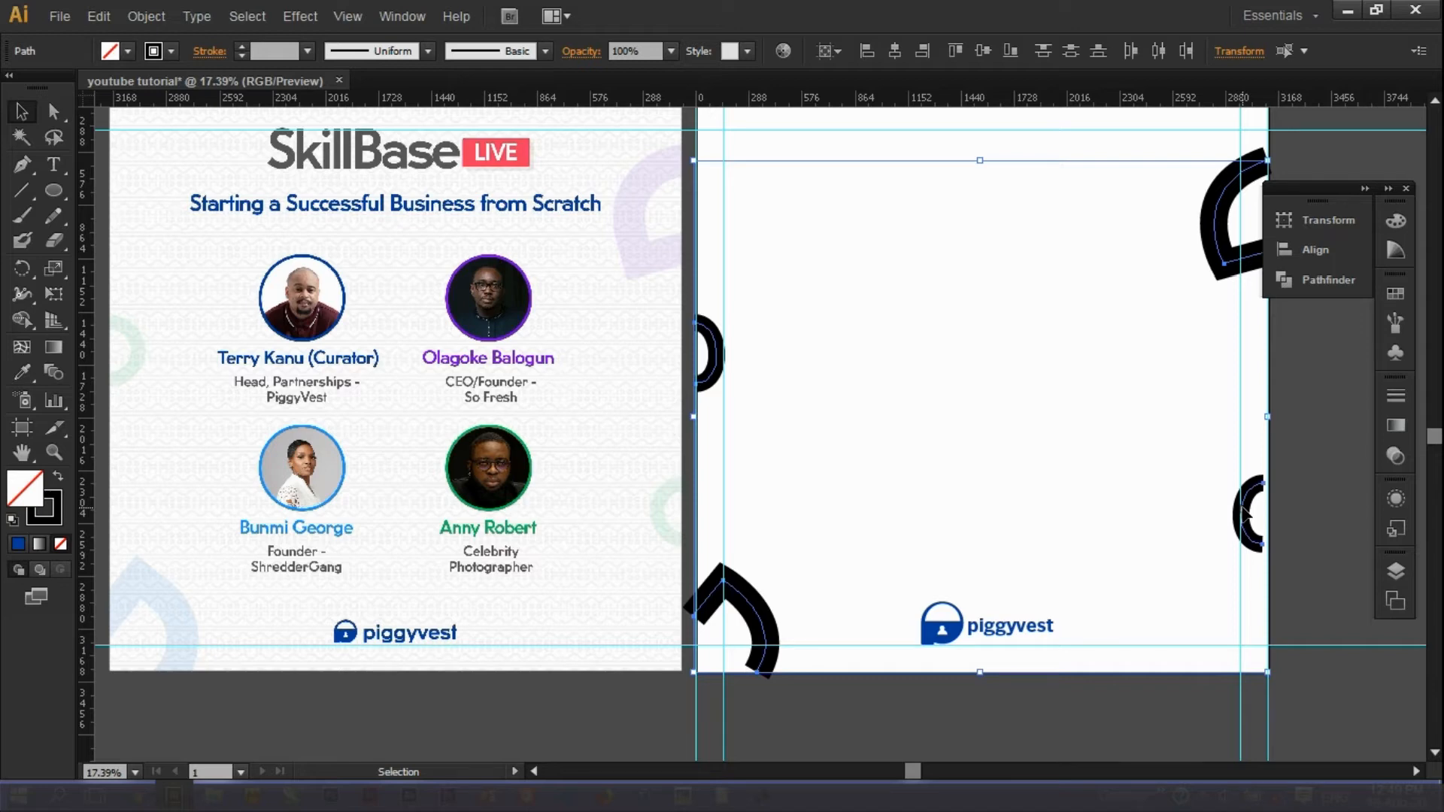
drag(1244, 514, 1247, 518)
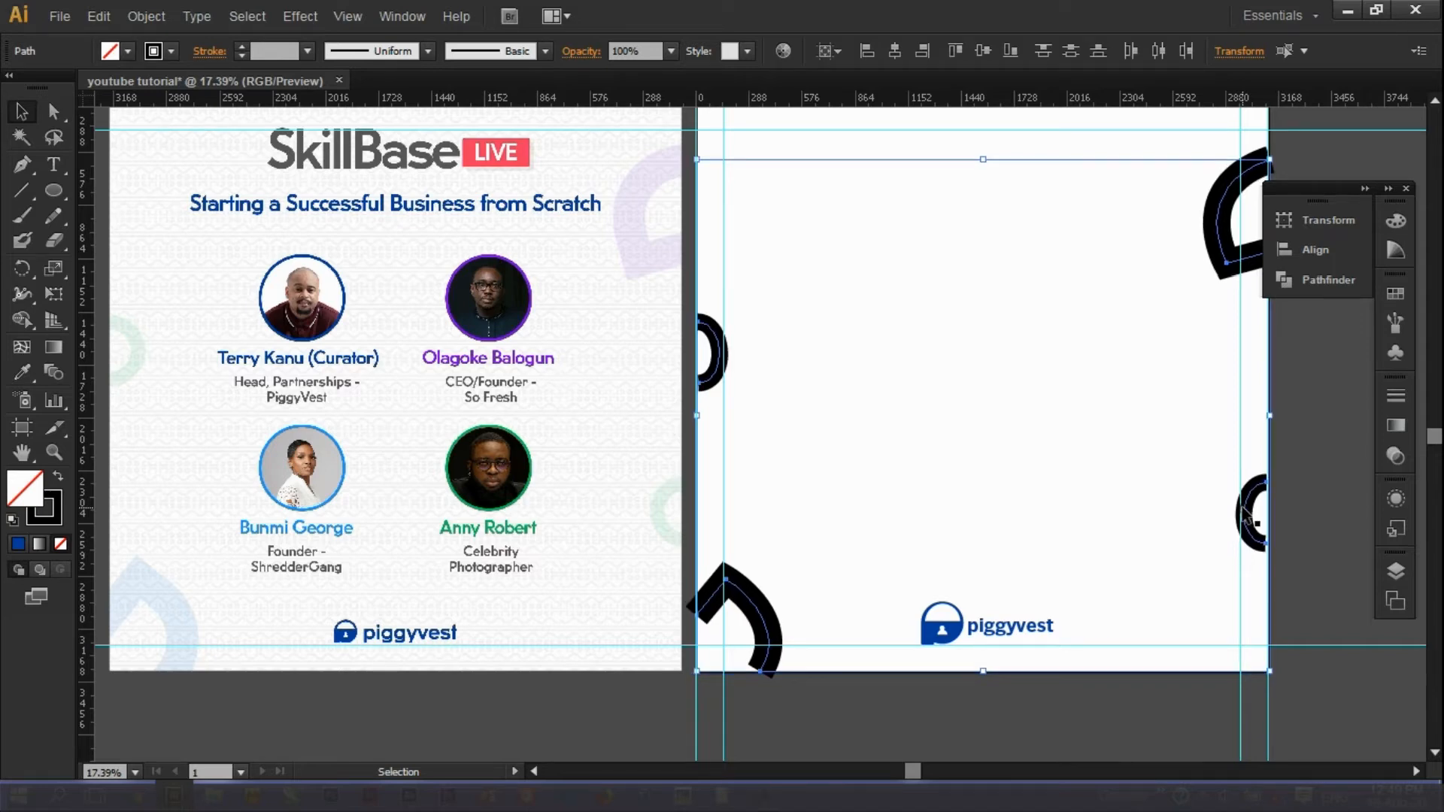
Give the bottom-left arc a 160 pt stroke weight.
click(1422, 399)
click(754, 602)
drag(292, 50, 210, 53)
text(160)
key(Return)
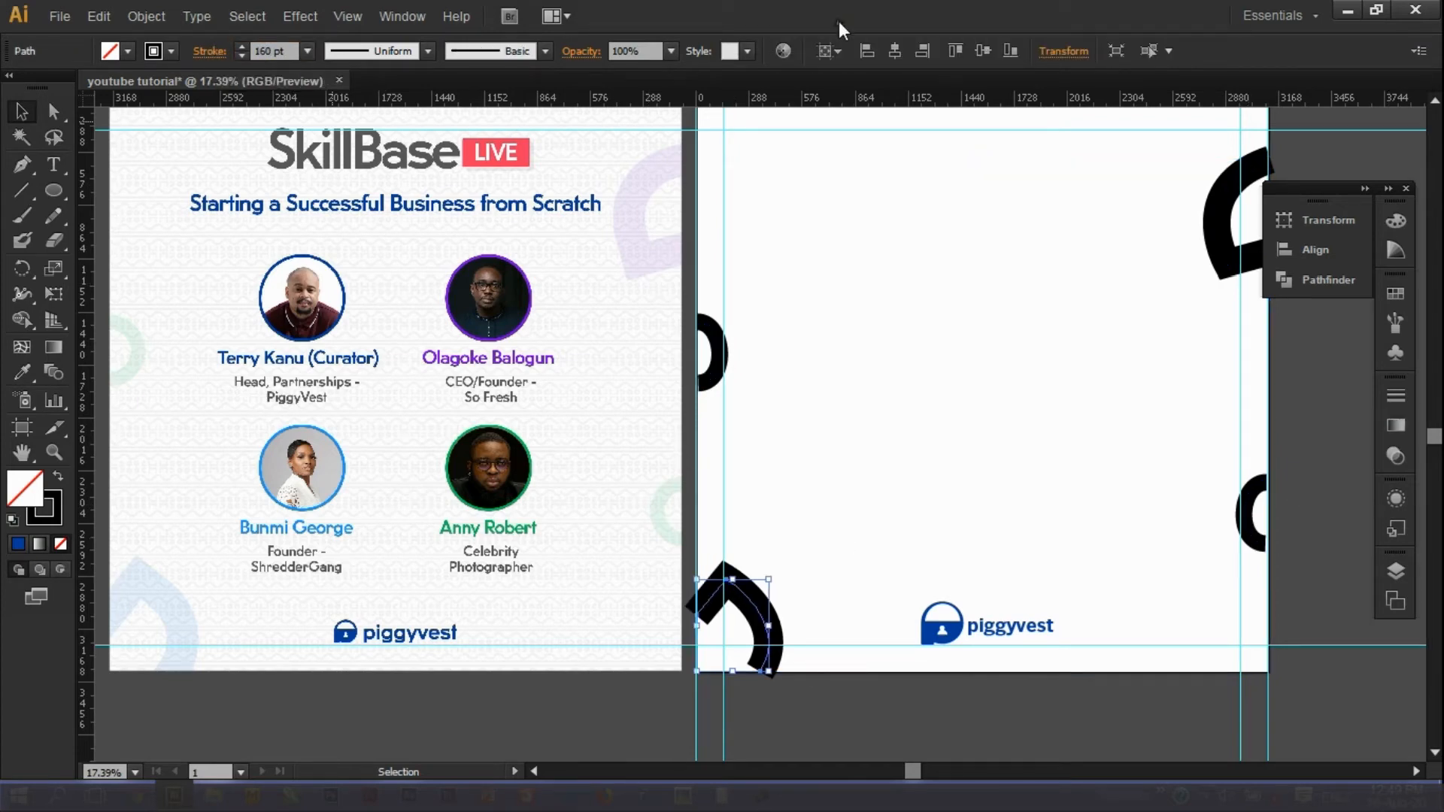
Sample the reference's light-blue fill onto the bottom-left arc with the eyedropper.
click(1312, 428)
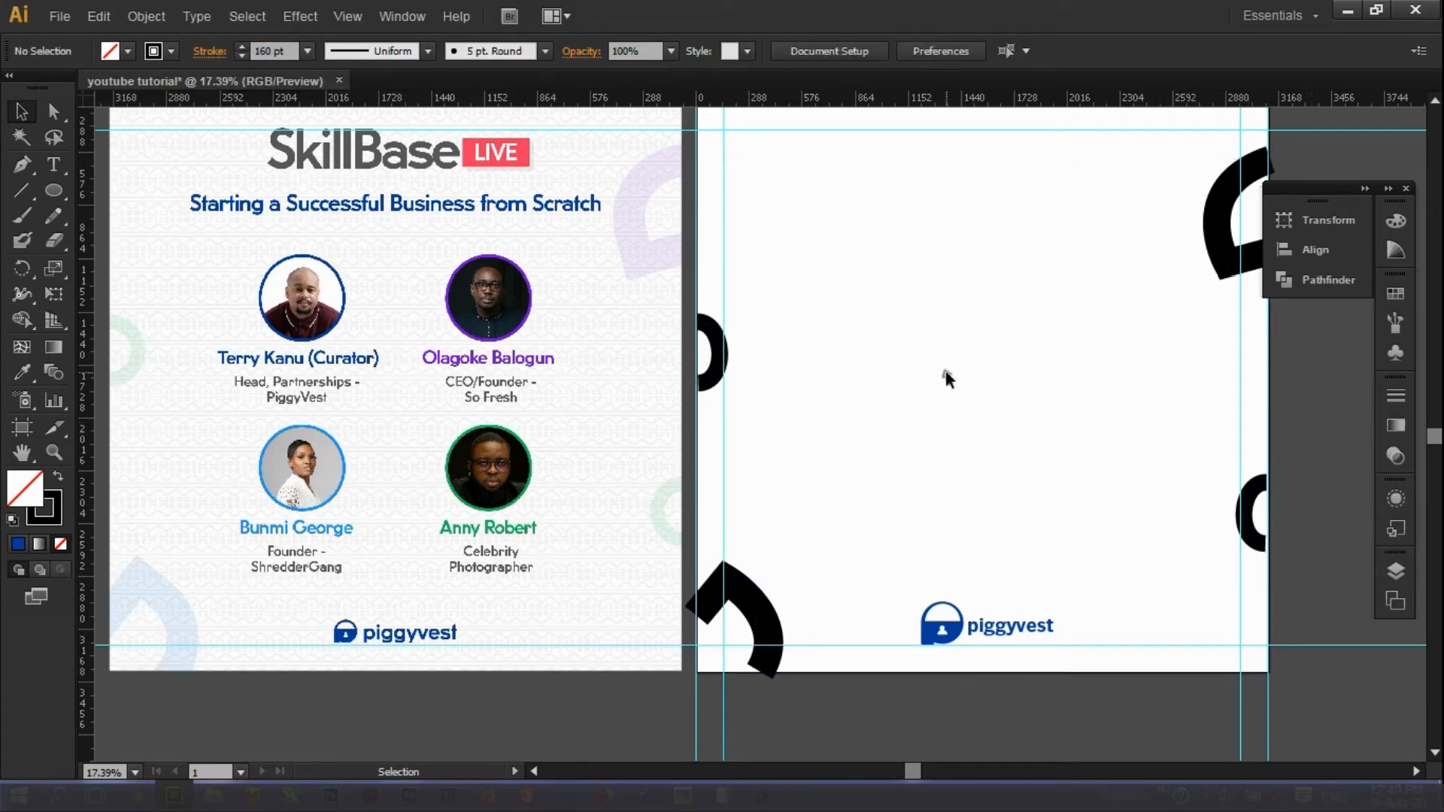
click(1266, 521)
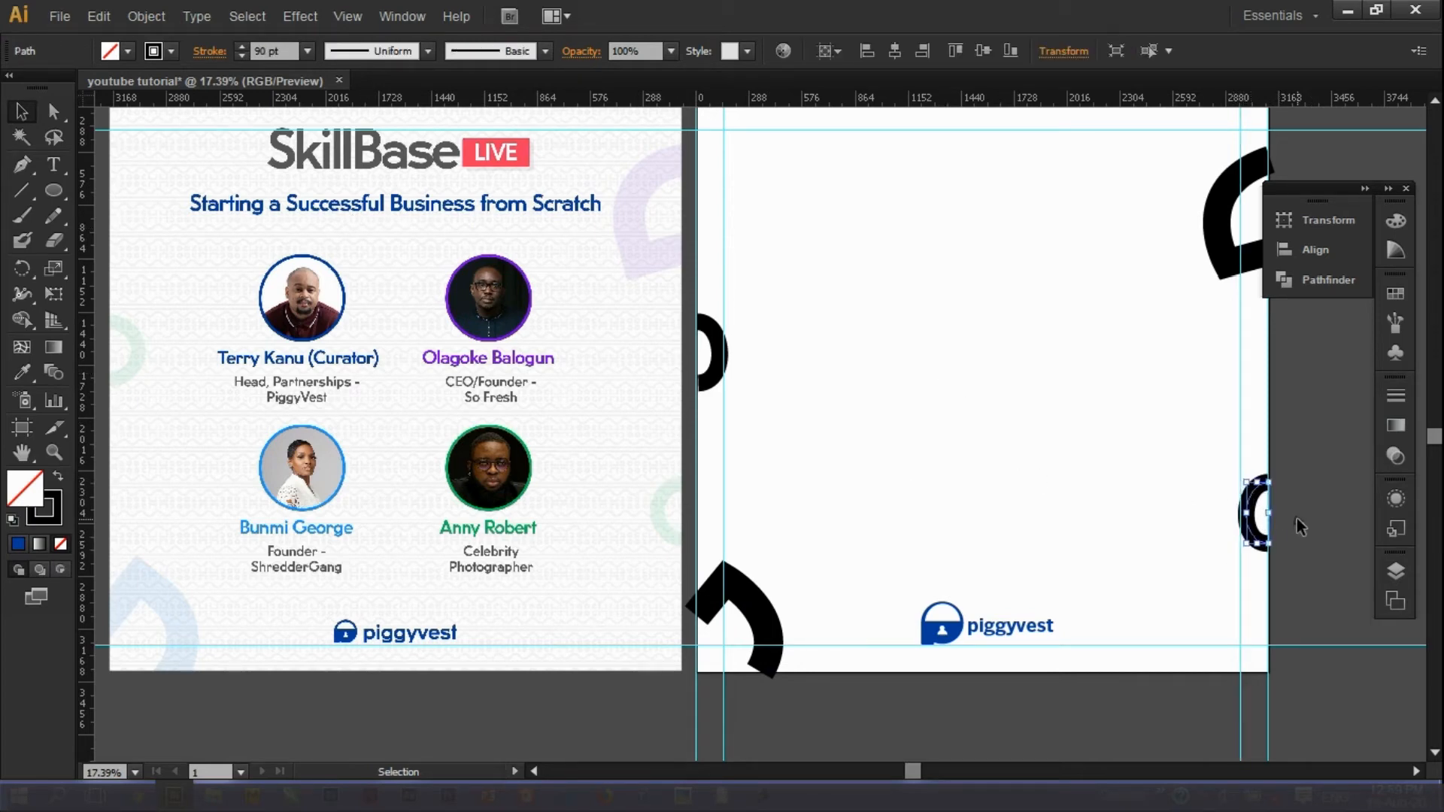
click(1296, 517)
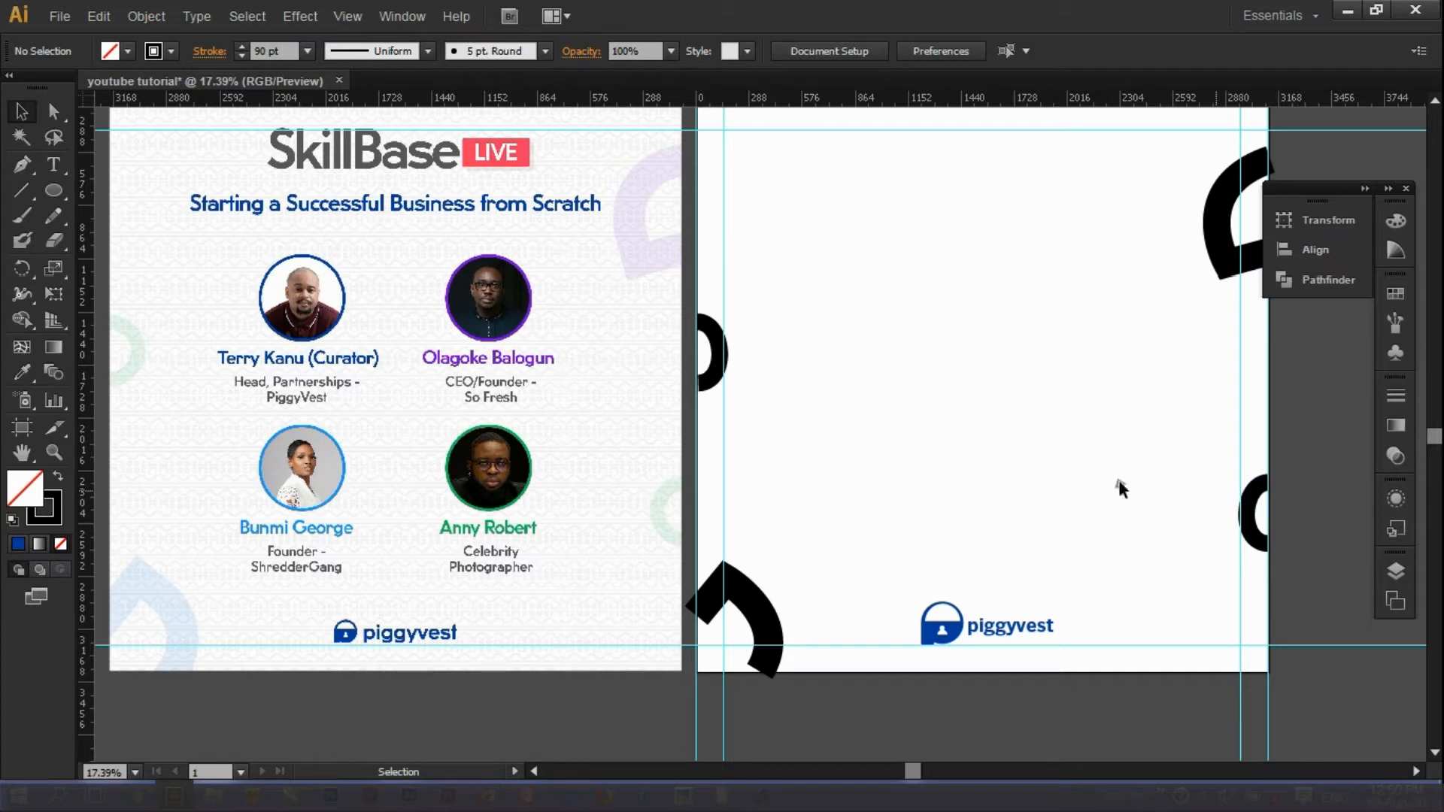
click(744, 597)
click(18, 374)
click(129, 589)
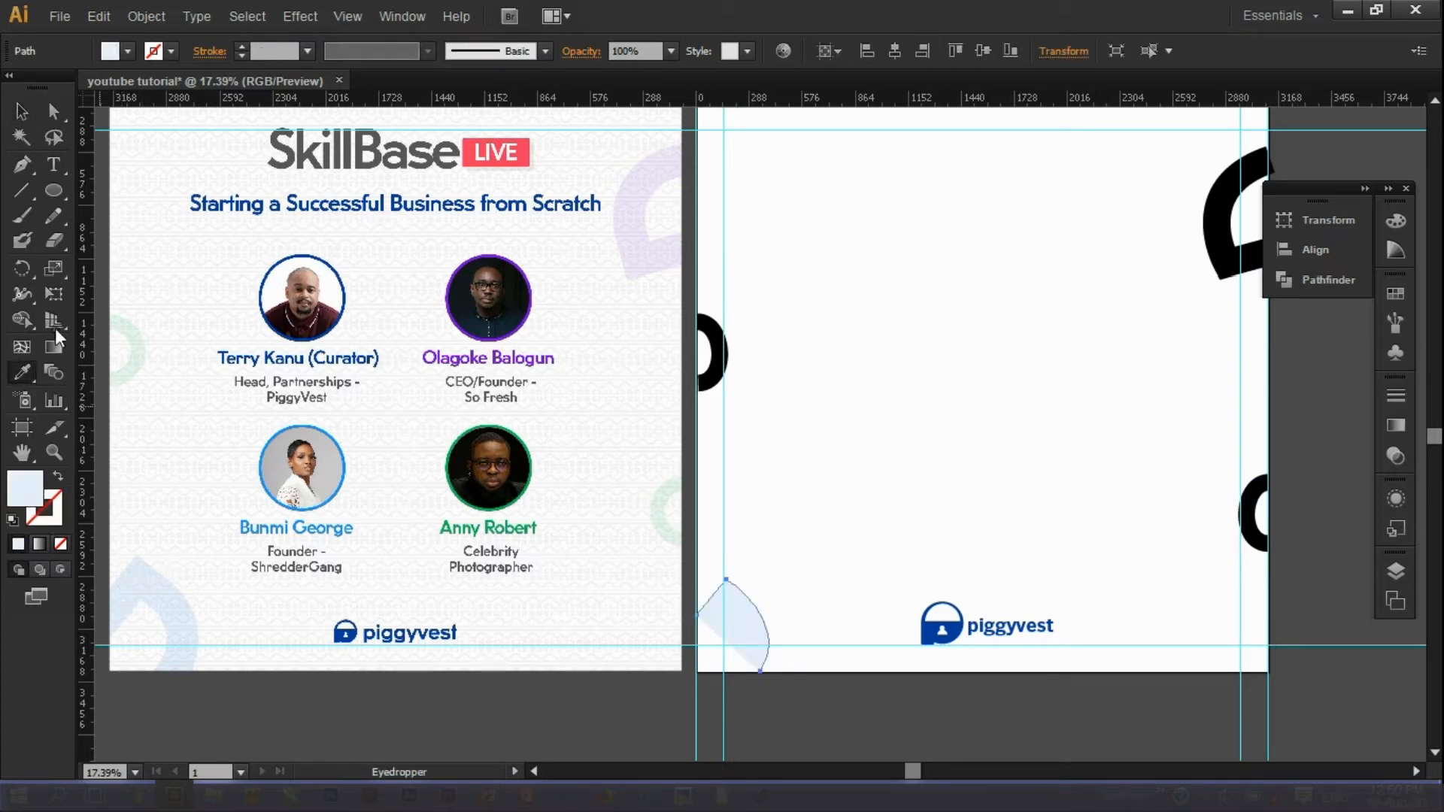
Undo the light-blue fill and reselect the bottom-left arc.
key(ctrl+z)
key(v)
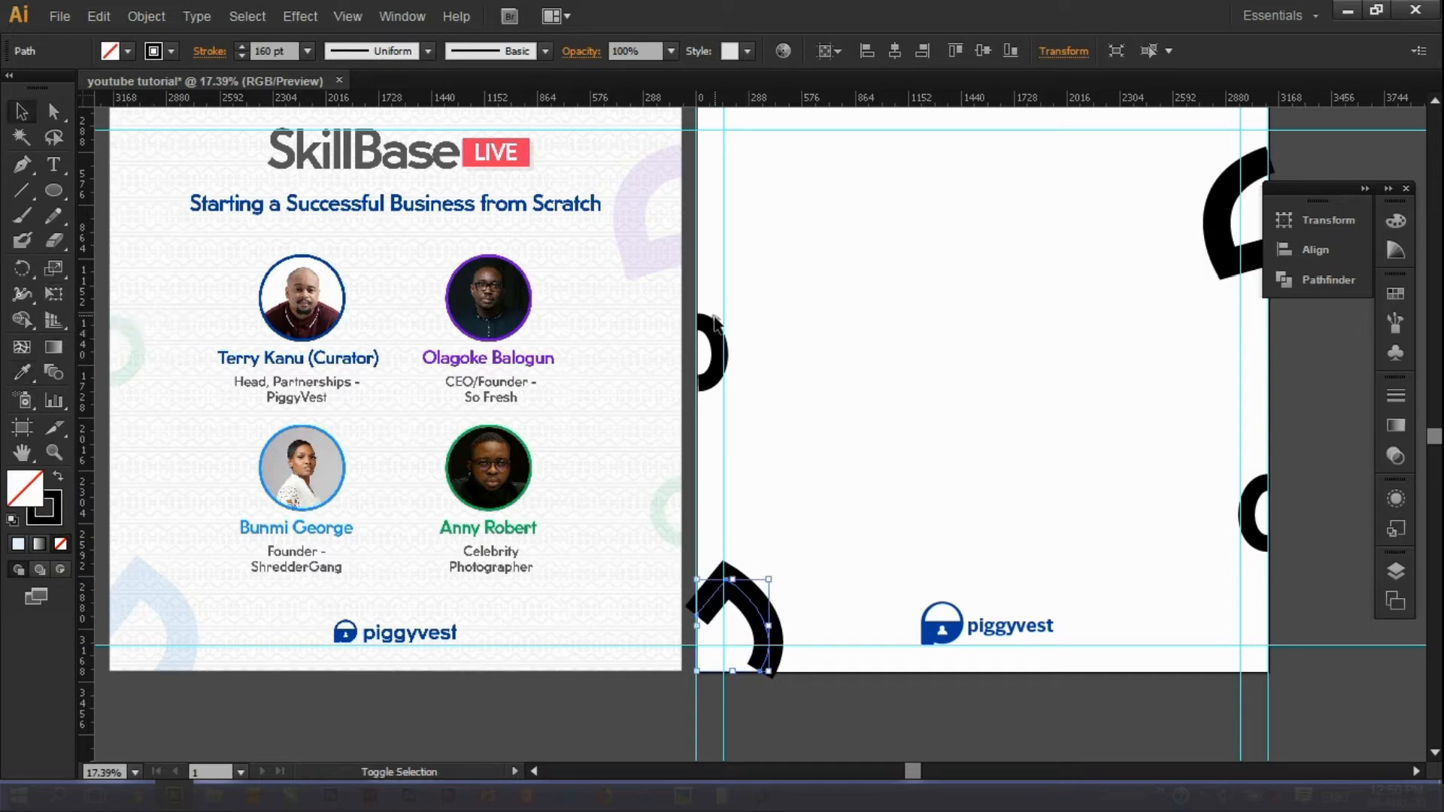
click(737, 547)
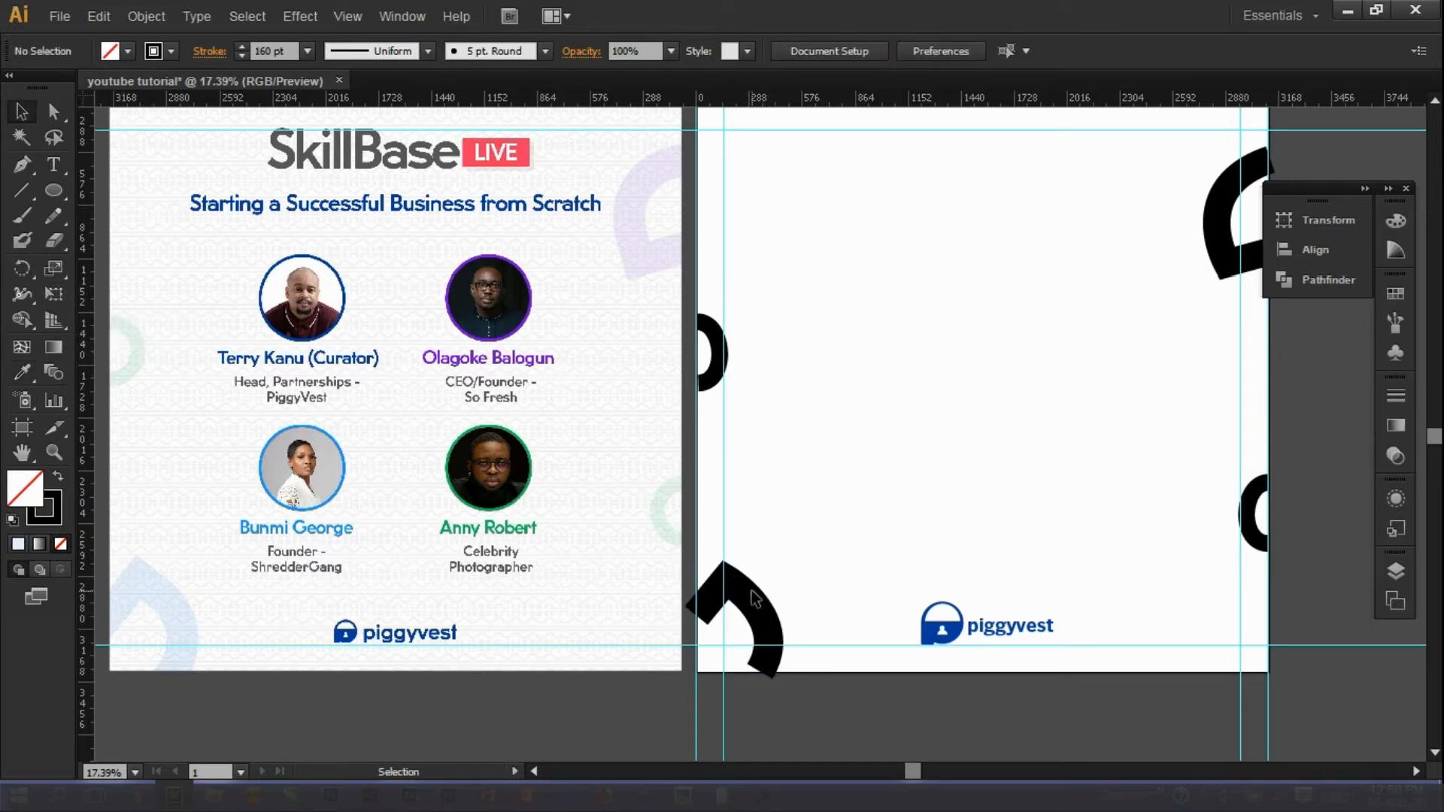
click(770, 608)
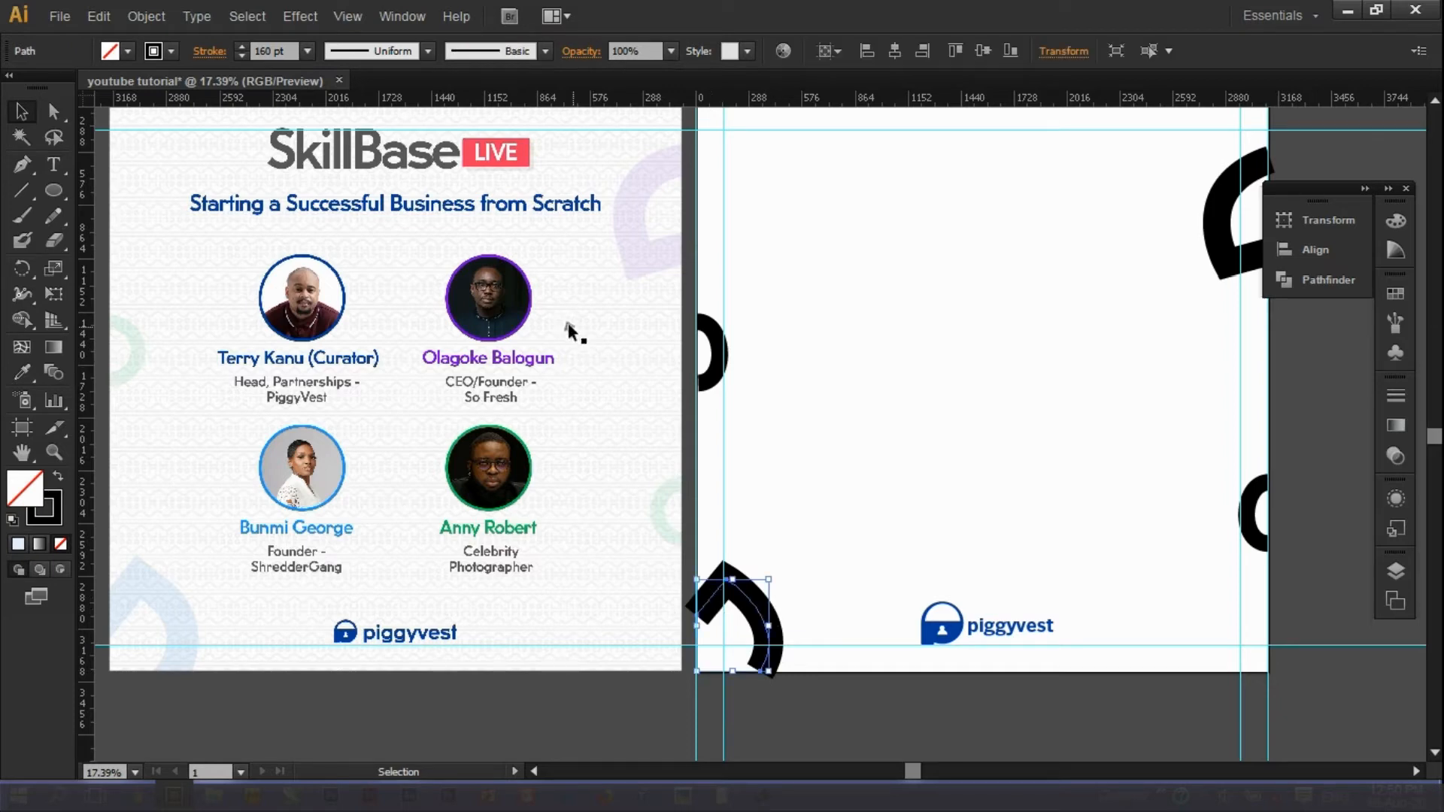
Expand the bottom-left arc's 160 pt stroke into a solid filled shape.
click(146, 16)
click(165, 233)
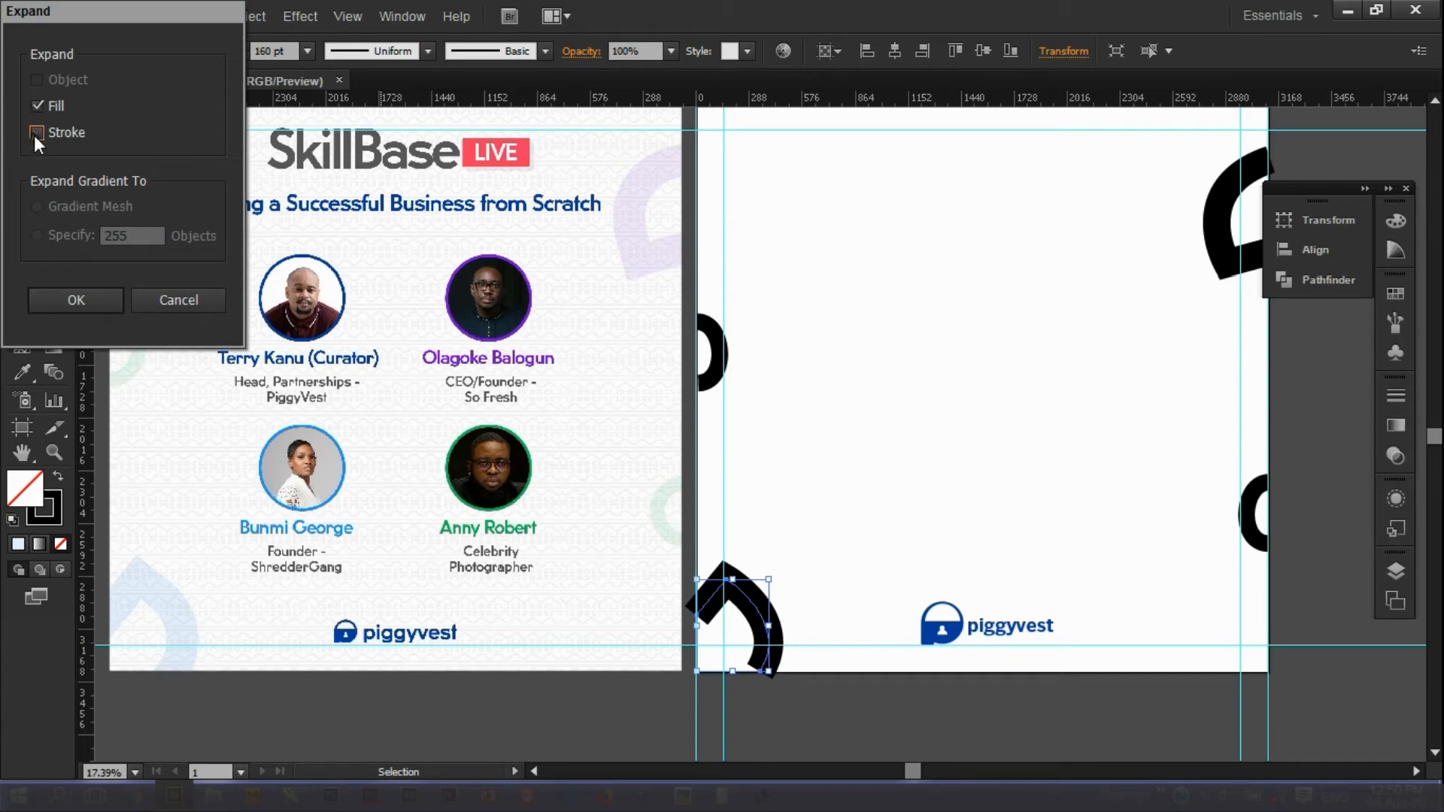
click(87, 297)
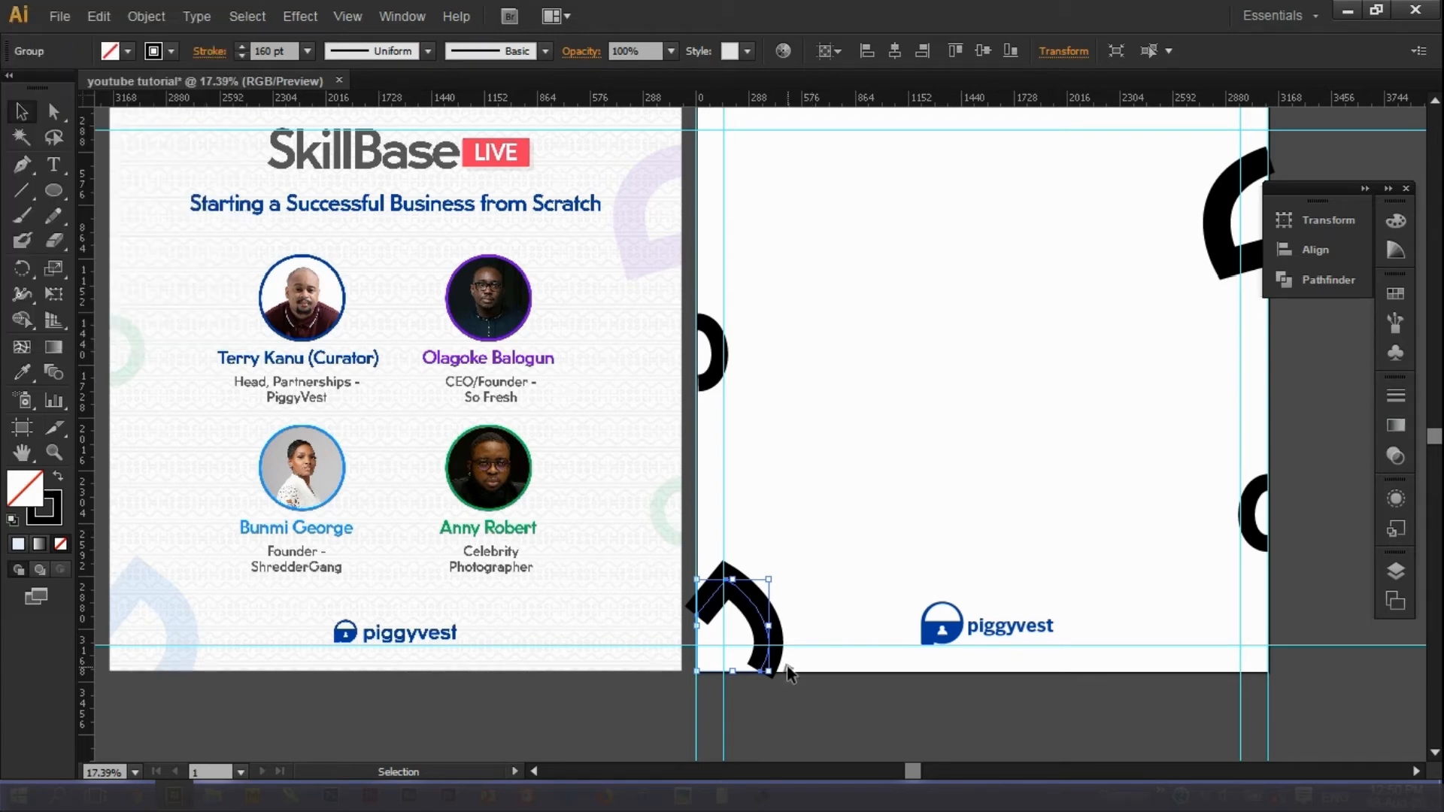
click(827, 720)
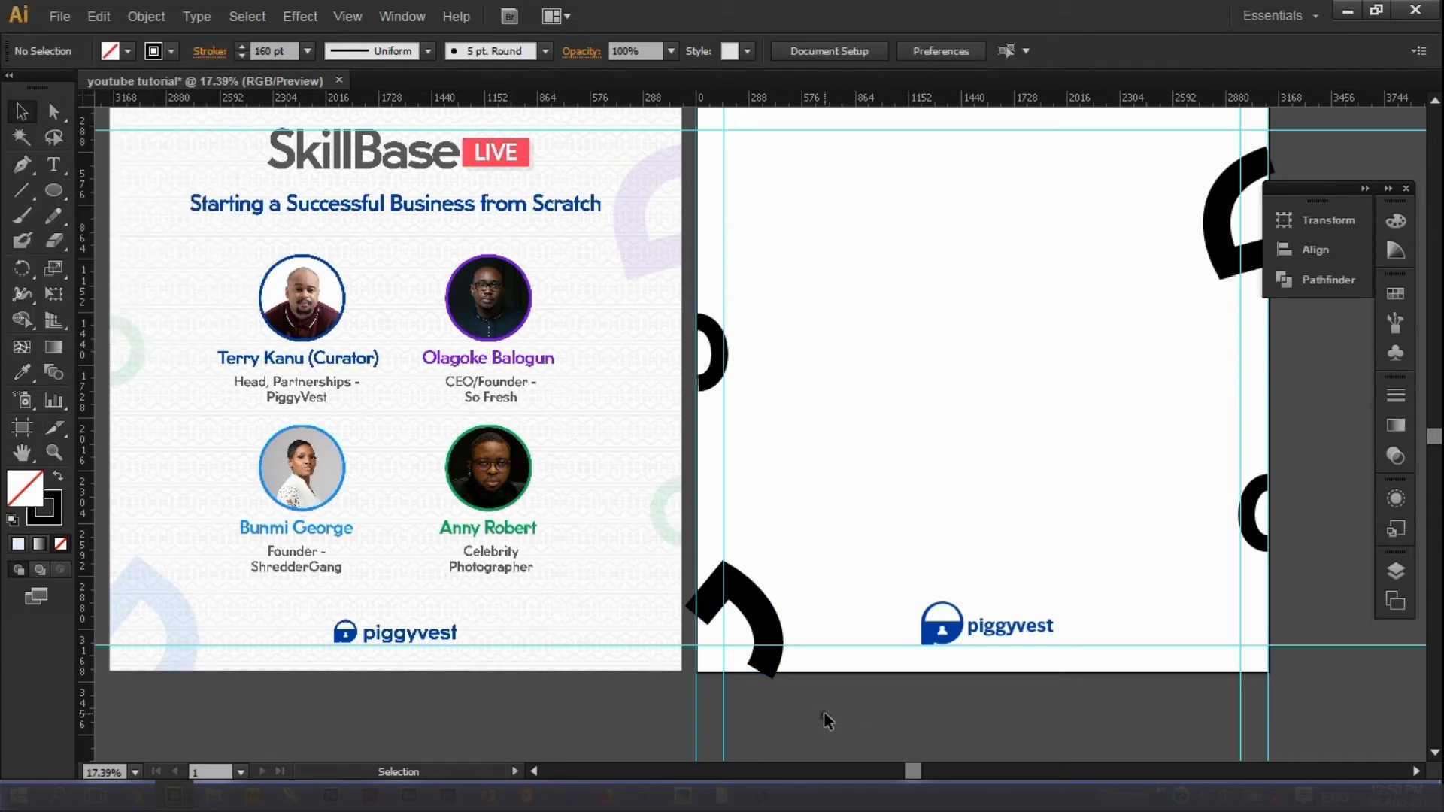
click(723, 590)
right_click(697, 570)
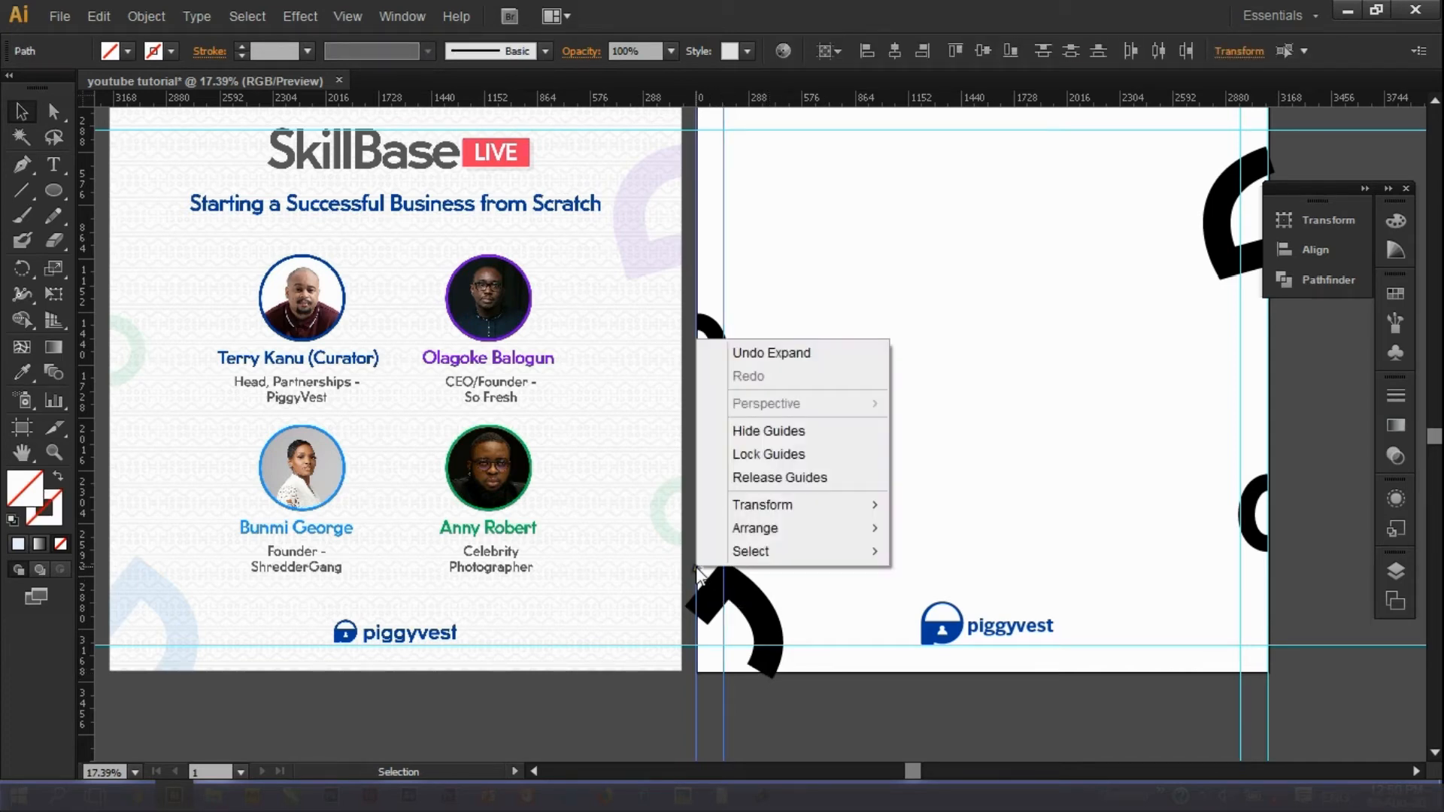
Lock three guides, including a horizontal one, in the Layers panel.
click(1397, 573)
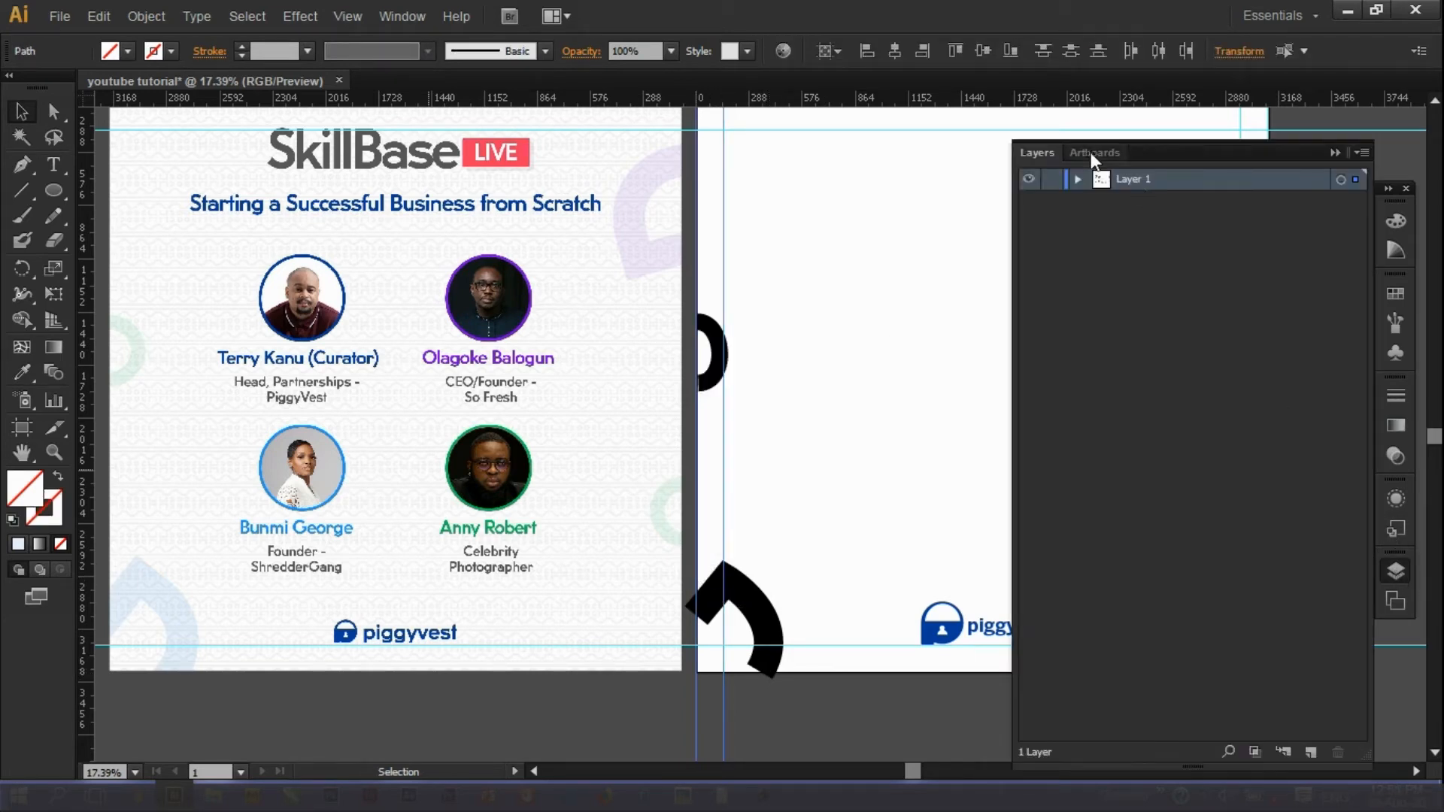
click(1051, 335)
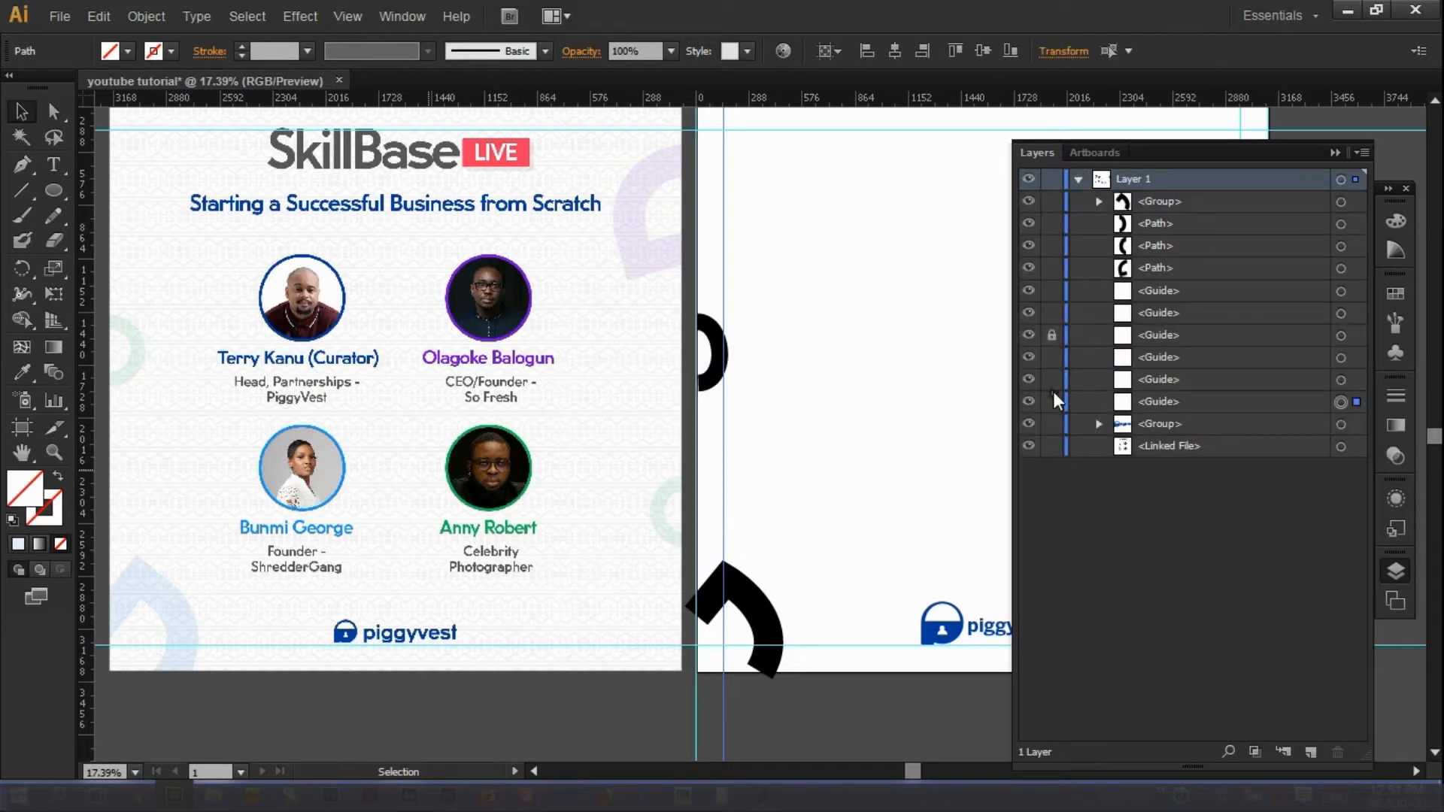
click(1051, 401)
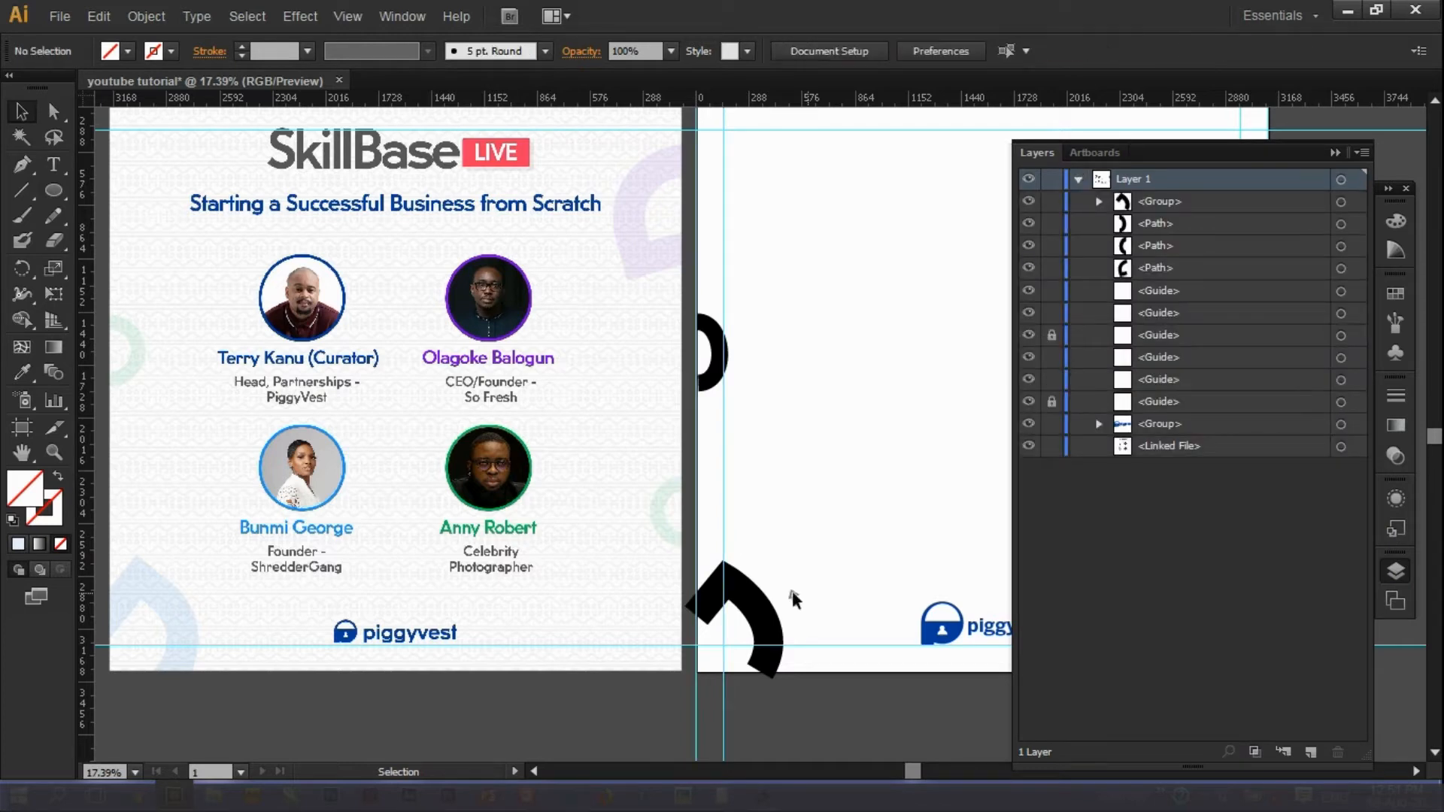
click(717, 370)
drag(685, 541, 818, 708)
click(811, 707)
click(857, 644)
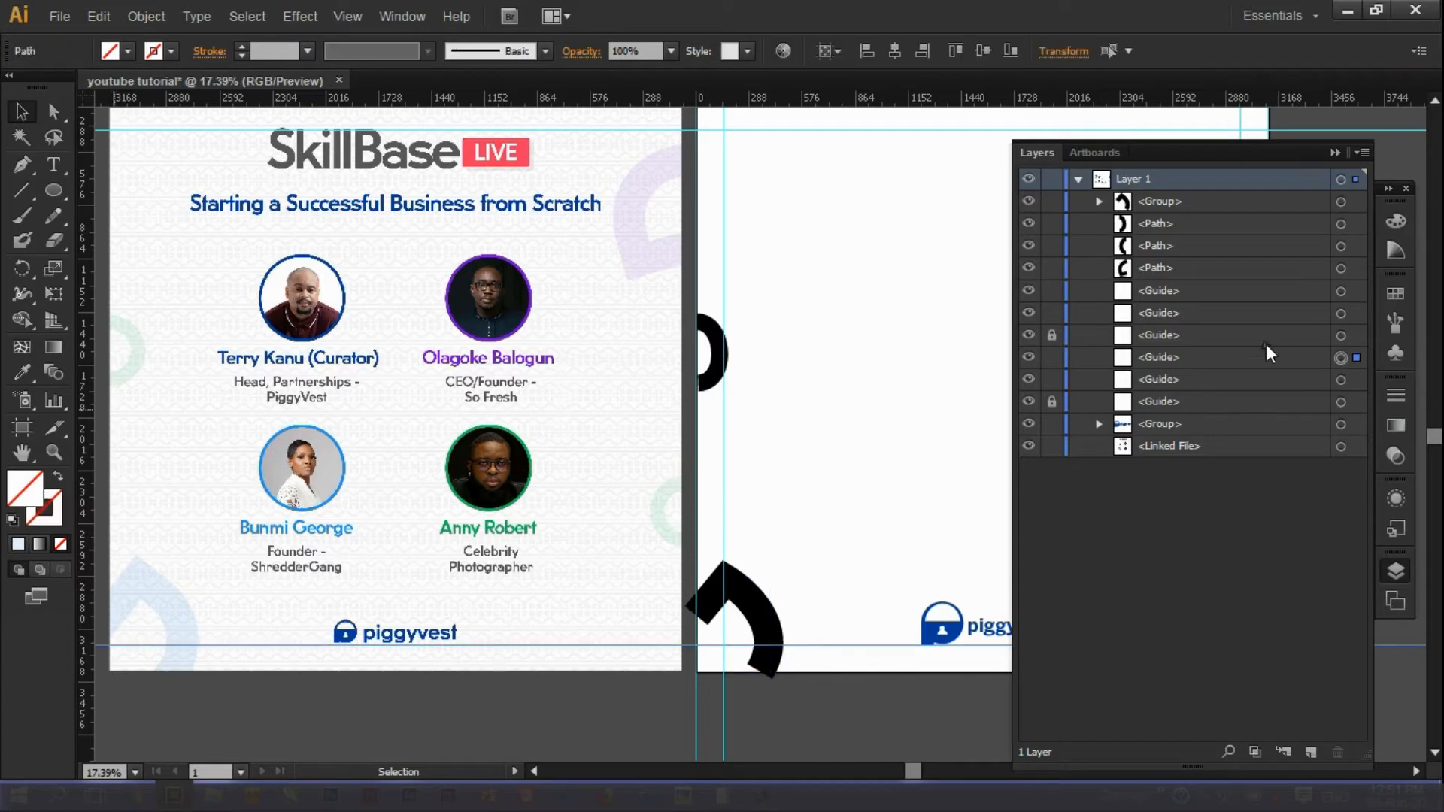
click(1051, 356)
Expand the black corner arc group's fill and stroke into a shape.
click(758, 671)
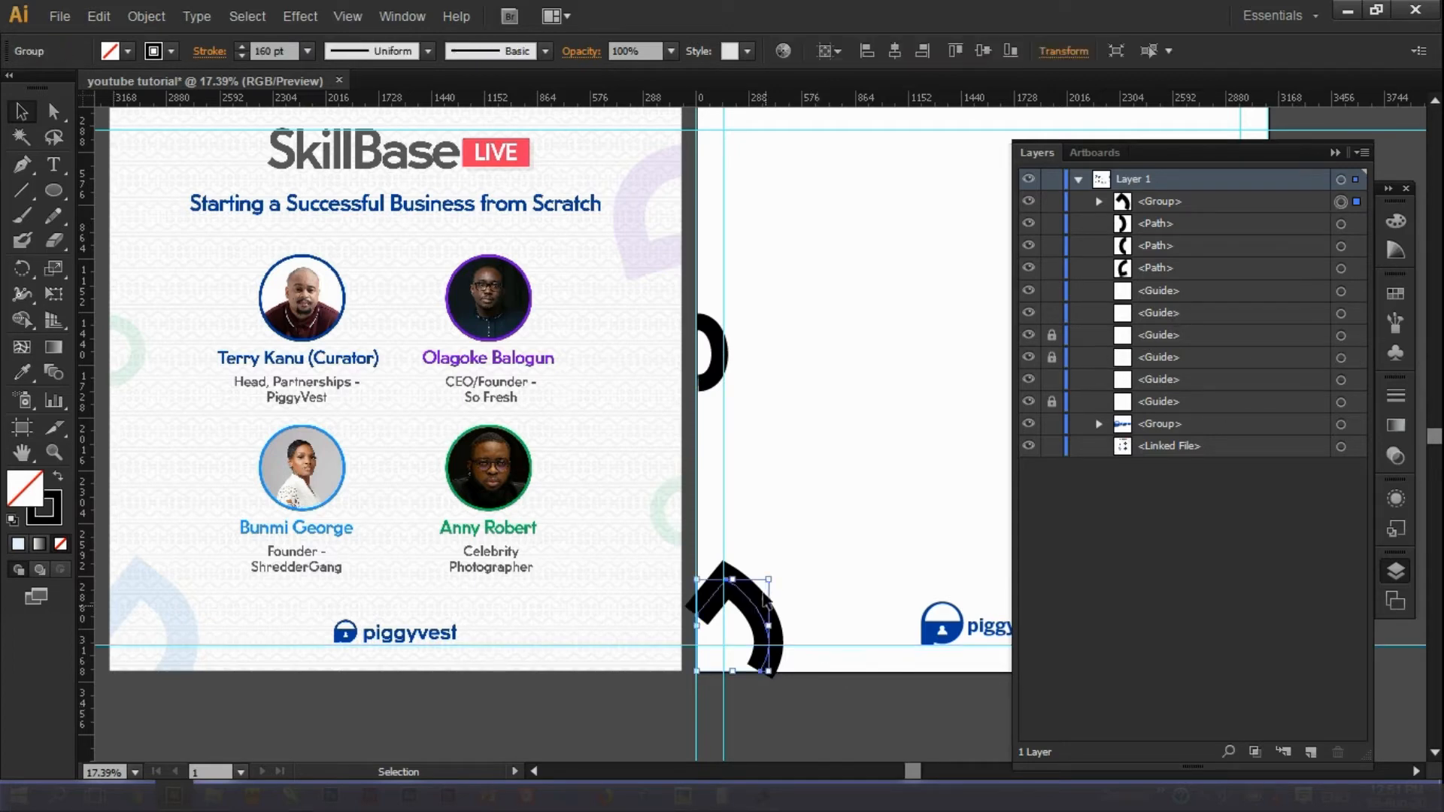
click(147, 16)
click(173, 175)
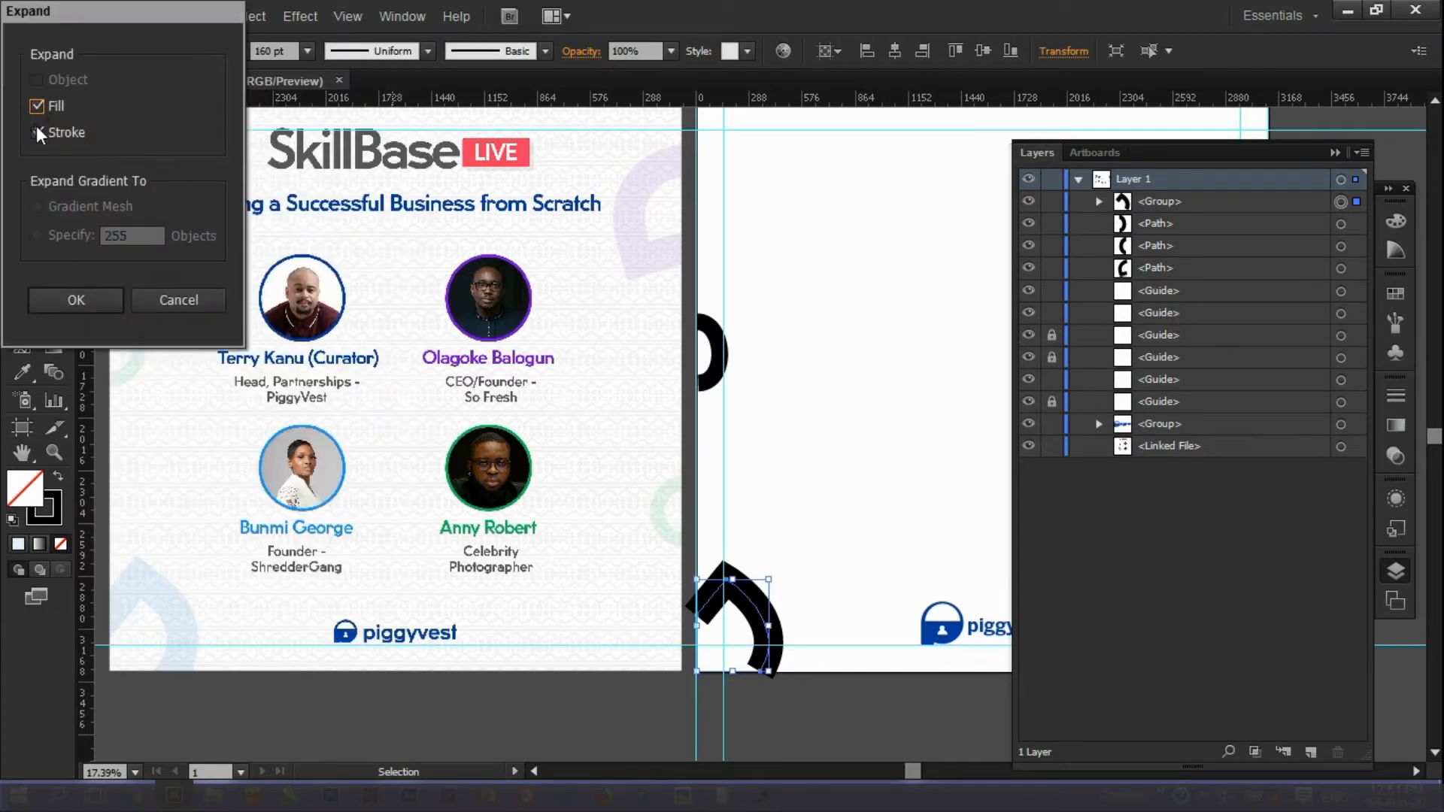
click(82, 304)
click(778, 718)
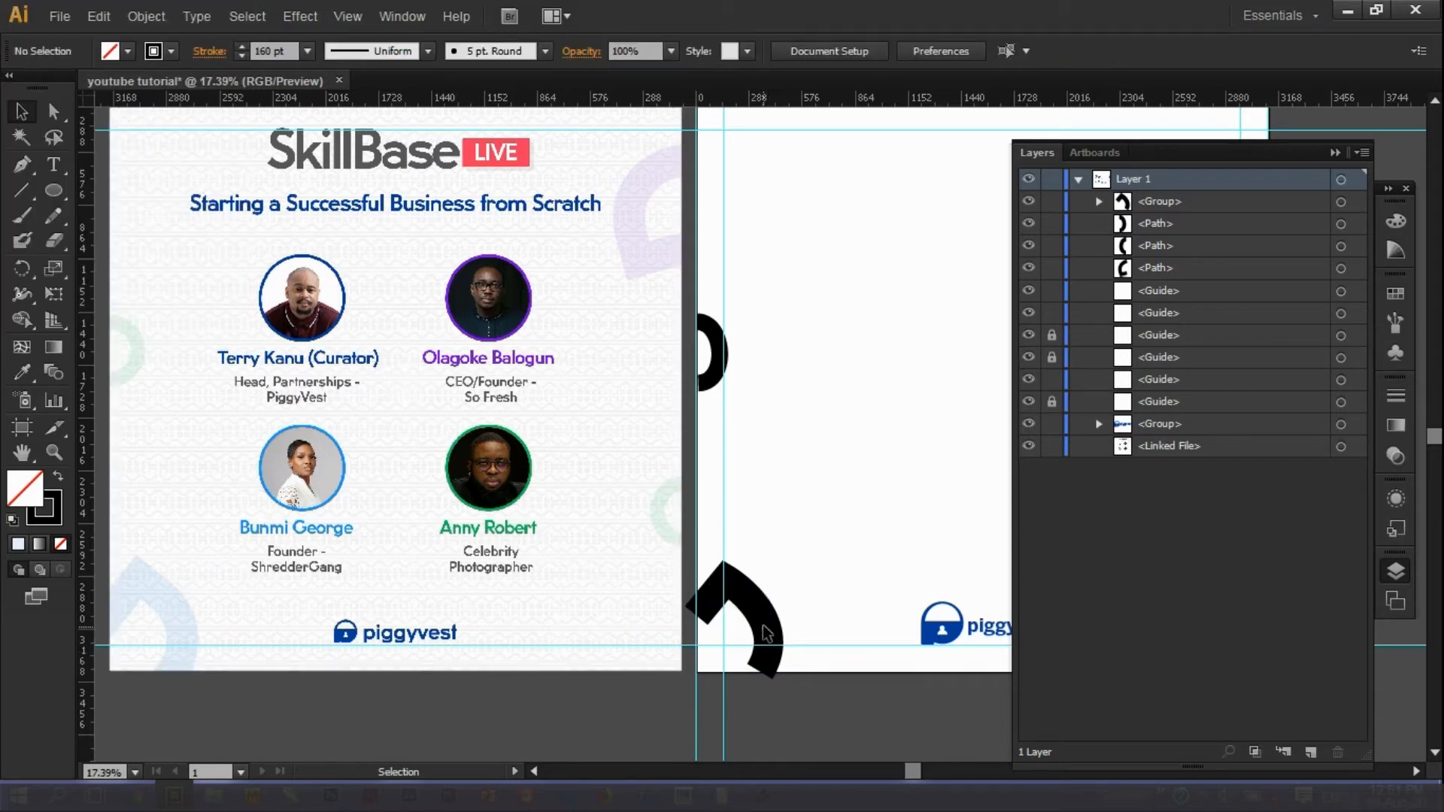
Expand the lower arc shape into a solid filled shape.
drag(751, 517, 805, 658)
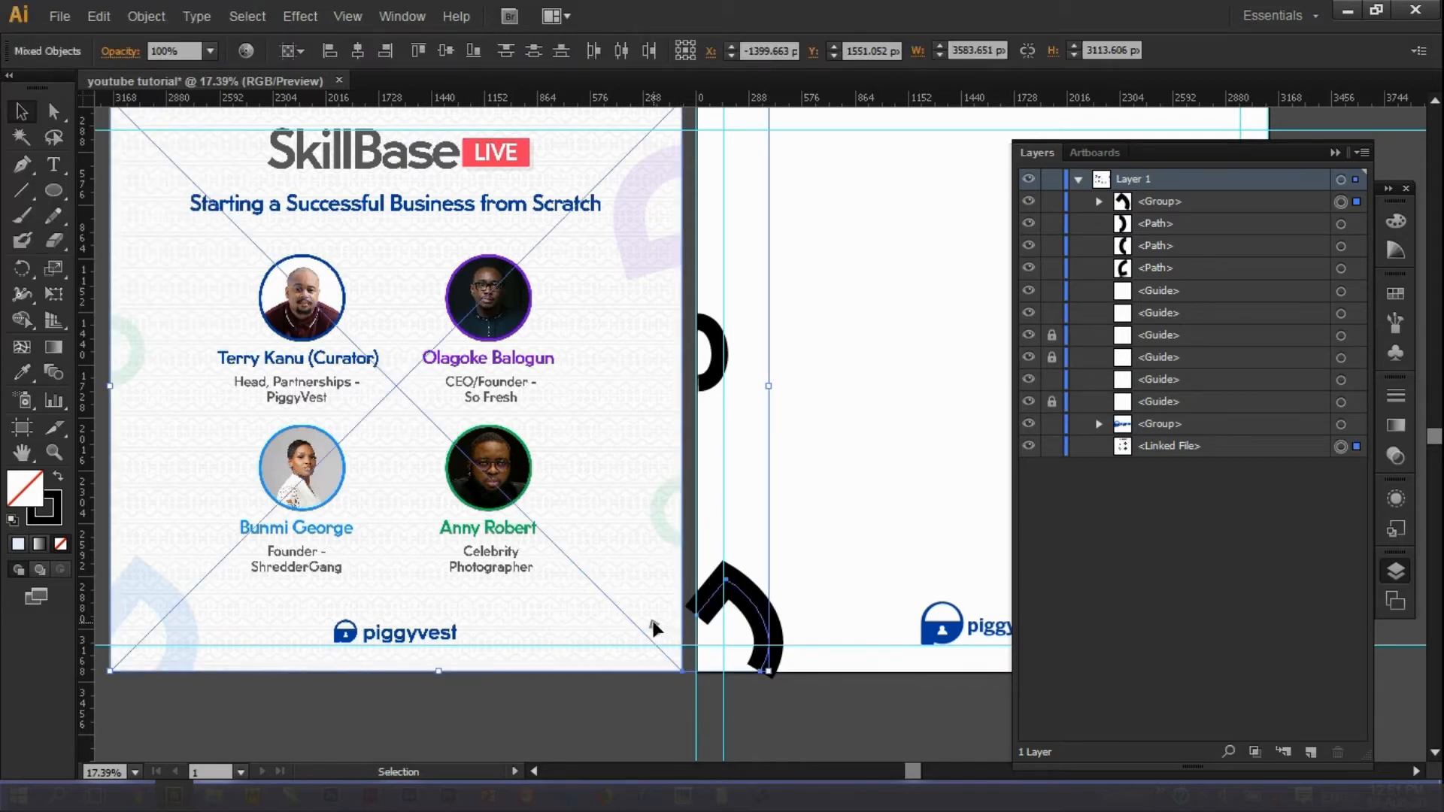
shift+click(674, 669)
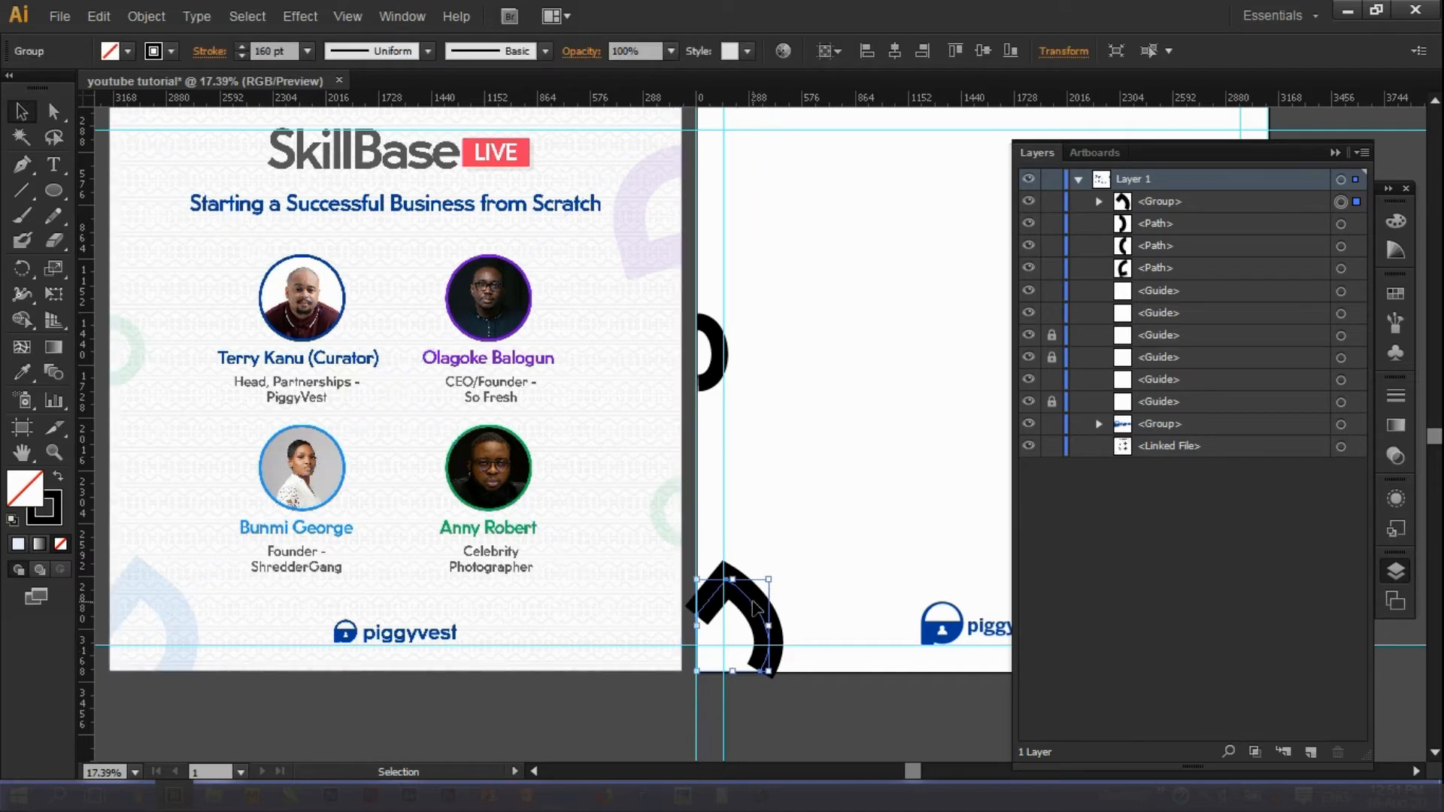
drag(753, 600, 857, 573)
key(ctrl+z)
click(146, 15)
click(181, 228)
click(77, 300)
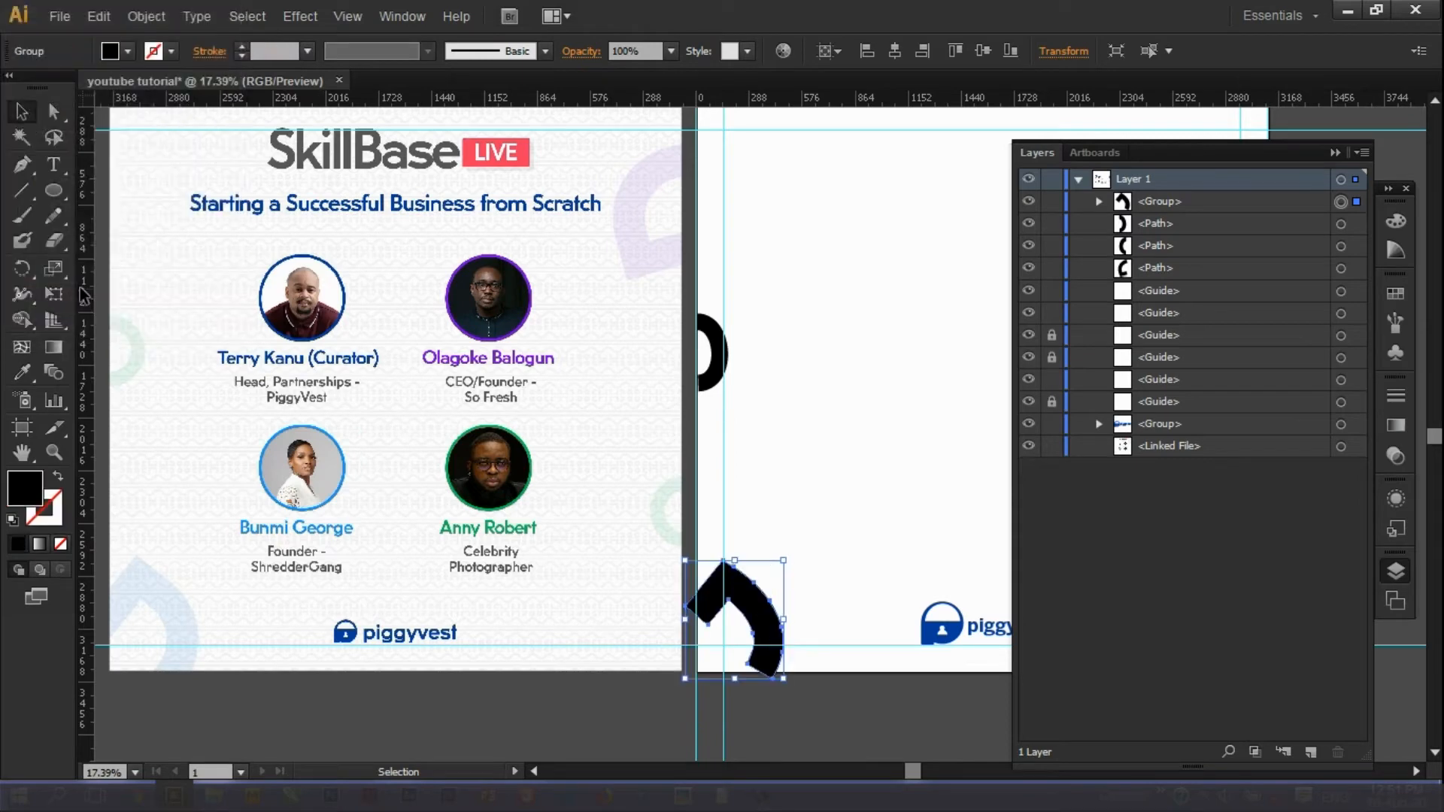
click(875, 703)
click(746, 615)
Expand the left-edge arc into a solid filled shape.
click(54, 453)
drag(657, 546, 812, 696)
key(ctrl+0)
key(v)
click(482, 388)
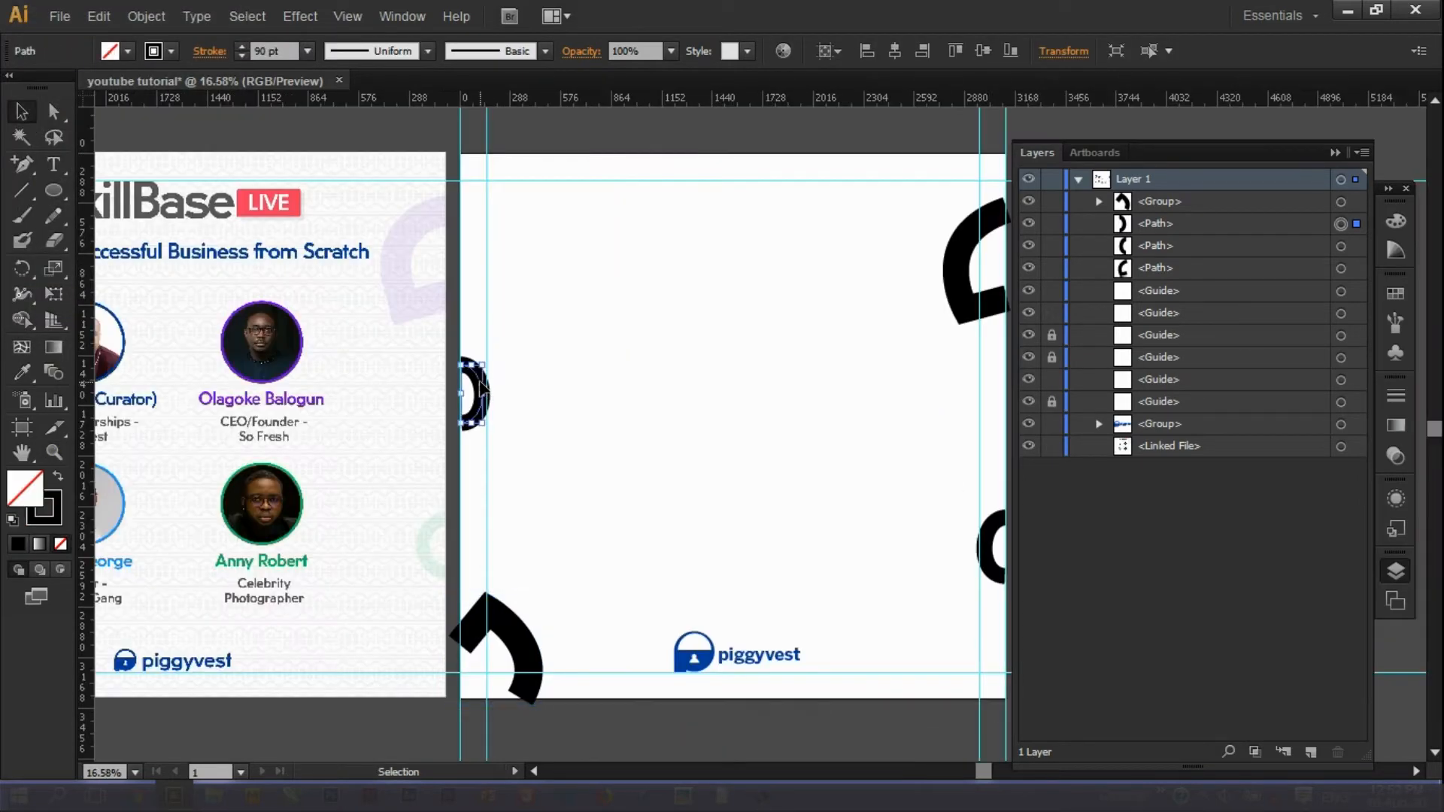
click(163, 18)
click(178, 233)
click(60, 302)
Lock the two right-side guides and the horizontal guide with Ctrl+2.
click(842, 301)
drag(971, 141, 1137, 142)
key(ctrl+2)
click(456, 182)
key(ctrl+2)
click(1335, 153)
Expand the top-right arc into a solid filled shape.
click(959, 264)
click(146, 16)
click(177, 232)
click(75, 301)
click(937, 293)
Reselect the left arc and close the Object menu without changes.
click(991, 547)
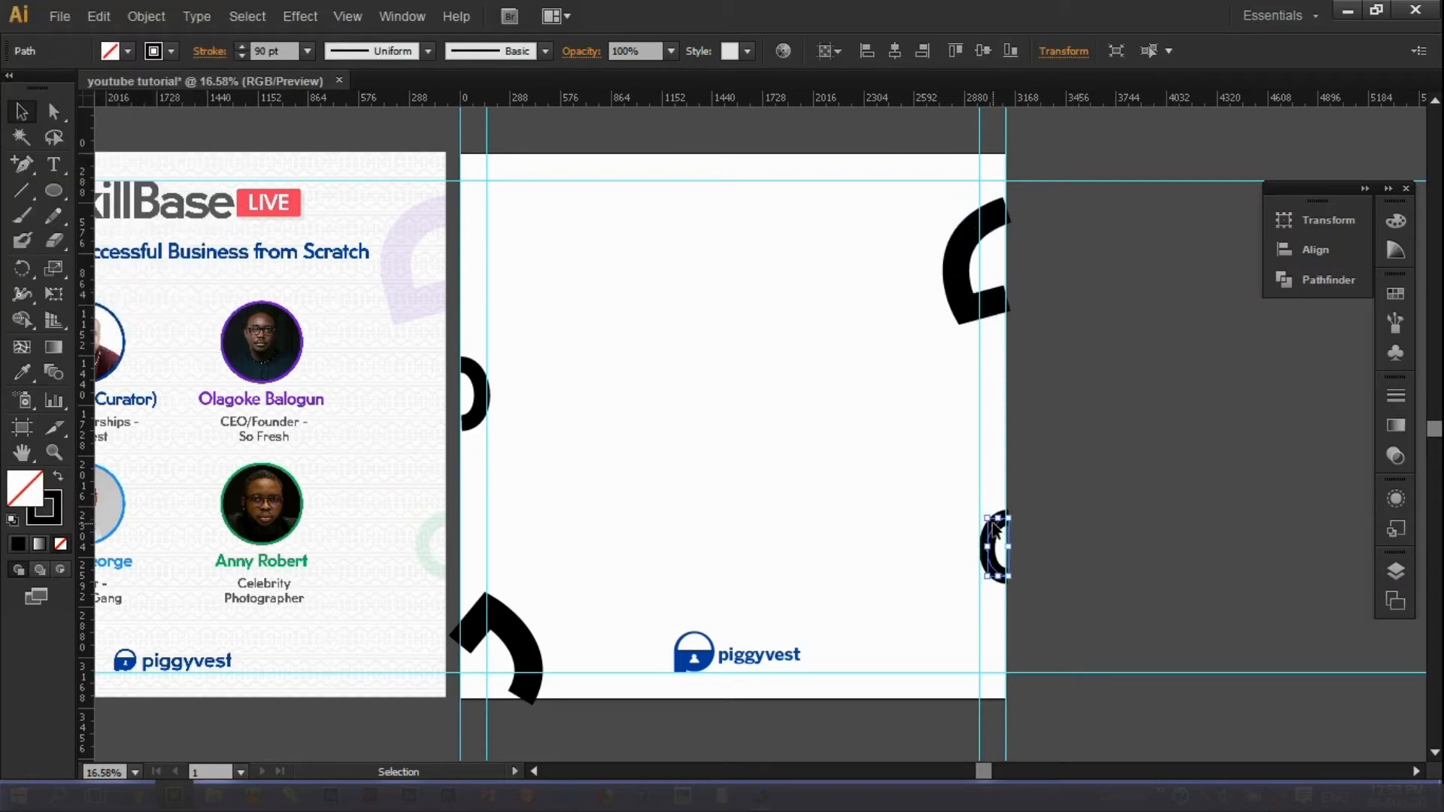
click(470, 418)
click(1071, 549)
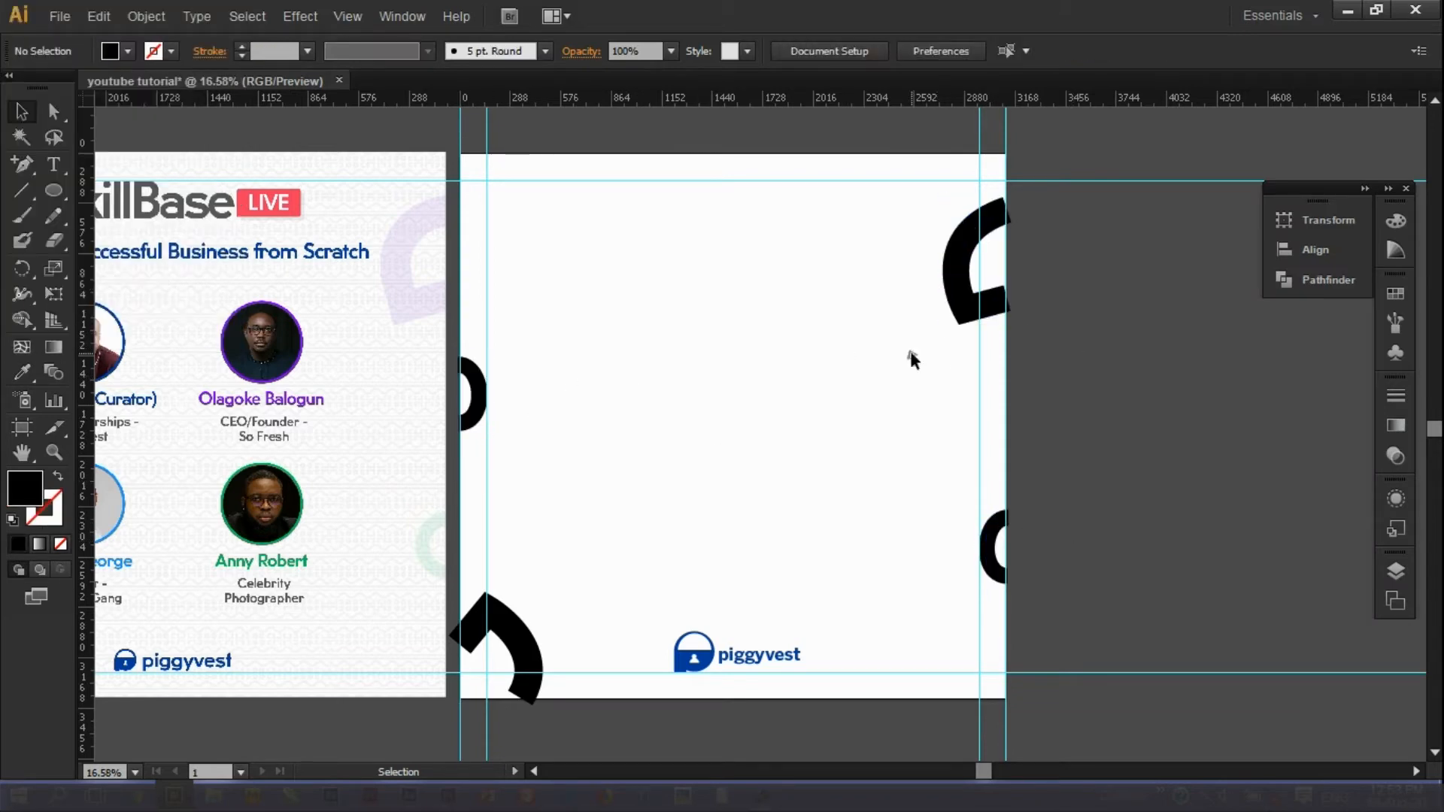
click(478, 393)
click(146, 16)
click(180, 232)
key(Return)
Select the small right-edge arc and open Expand with Fill and Stroke on.
click(1072, 548)
click(991, 547)
shift+click(747, 661)
shift+click(747, 660)
click(146, 16)
click(180, 232)
Finish expanding the right-edge arc and nudge the top-right arc right.
click(75, 301)
click(1150, 509)
click(991, 224)
key(shift+Right)
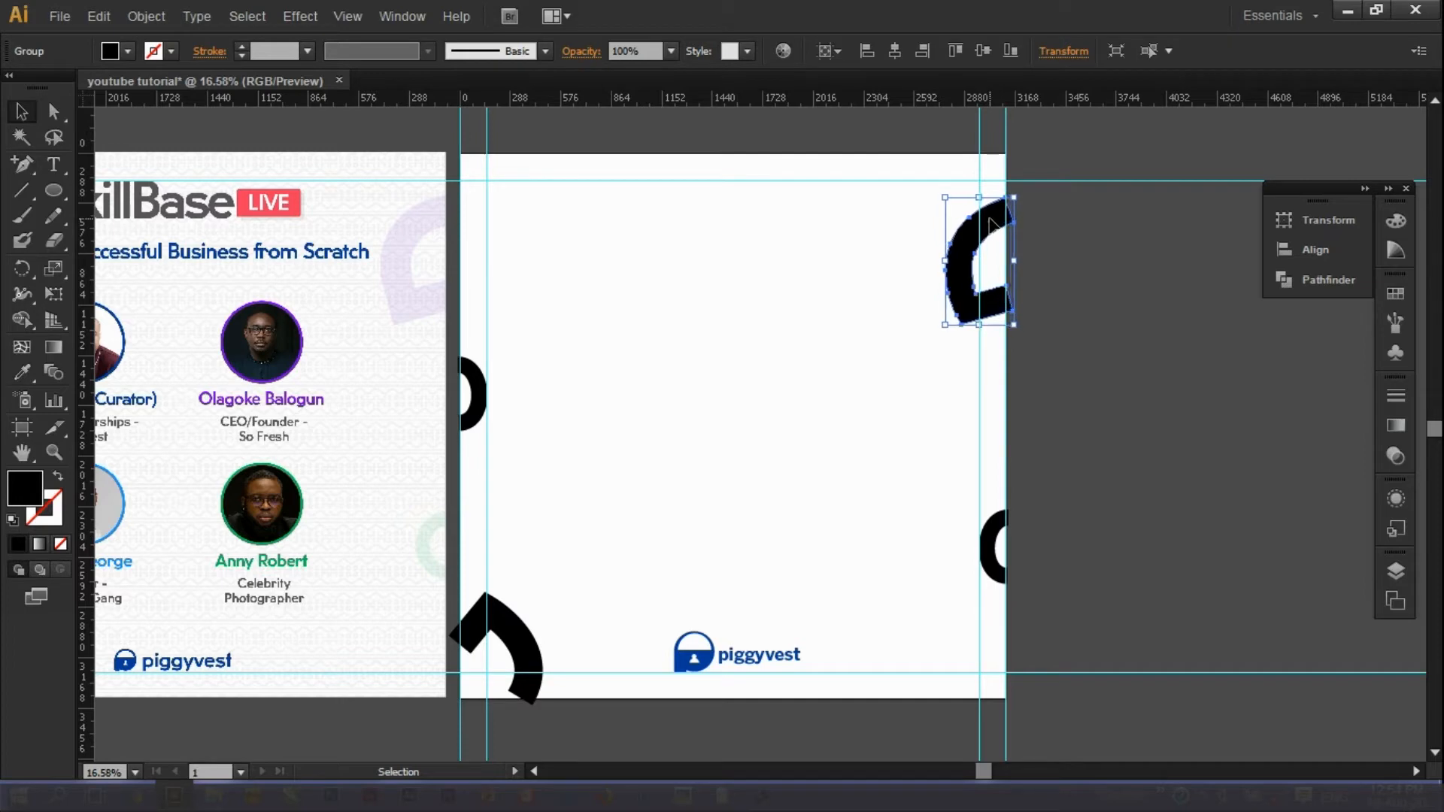
Draw an artboard-sized rectangle, send it to the back, and fill it white.
click(1062, 275)
drag(54, 190, 113, 188)
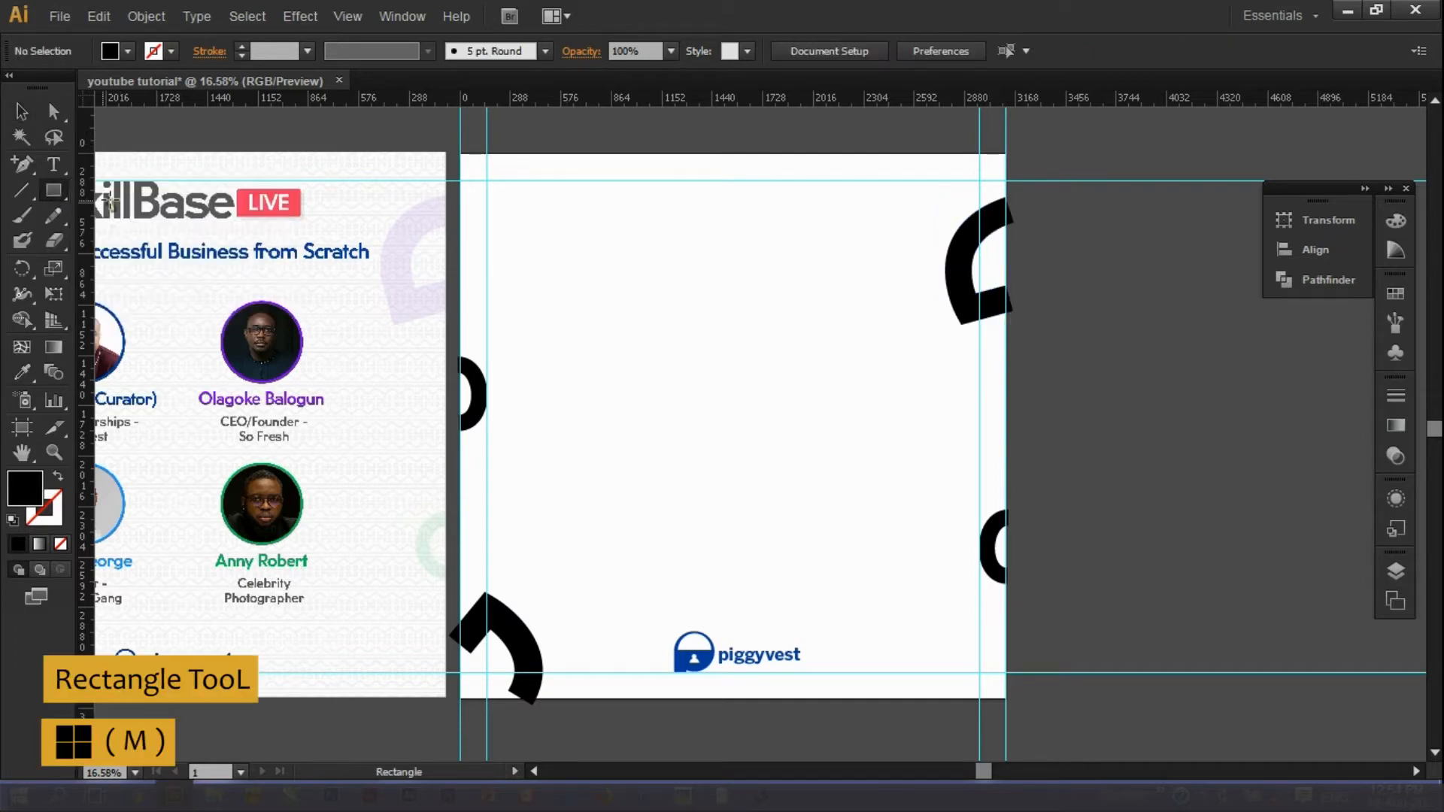
drag(460, 156, 1005, 698)
click(22, 112)
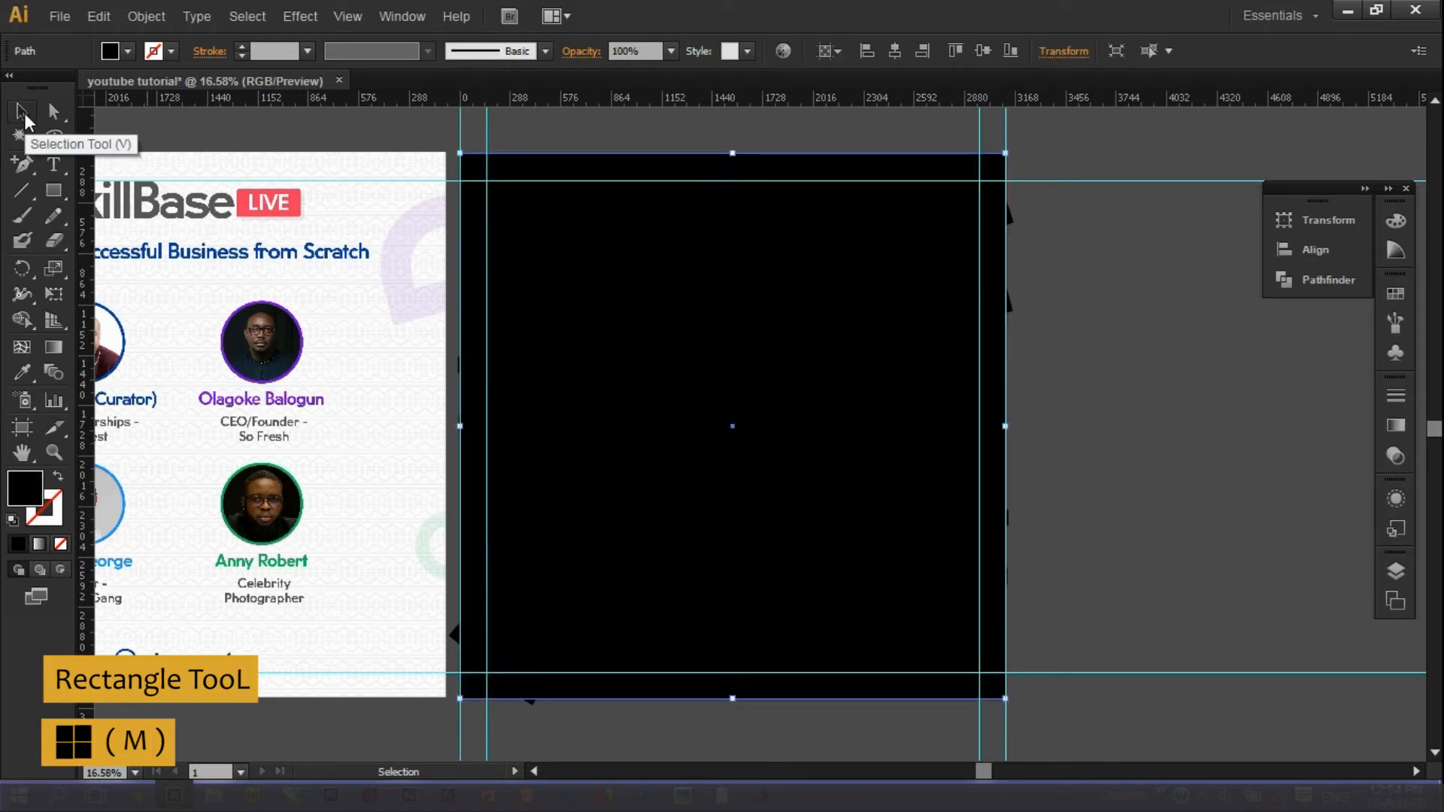
key(ctrl+[)
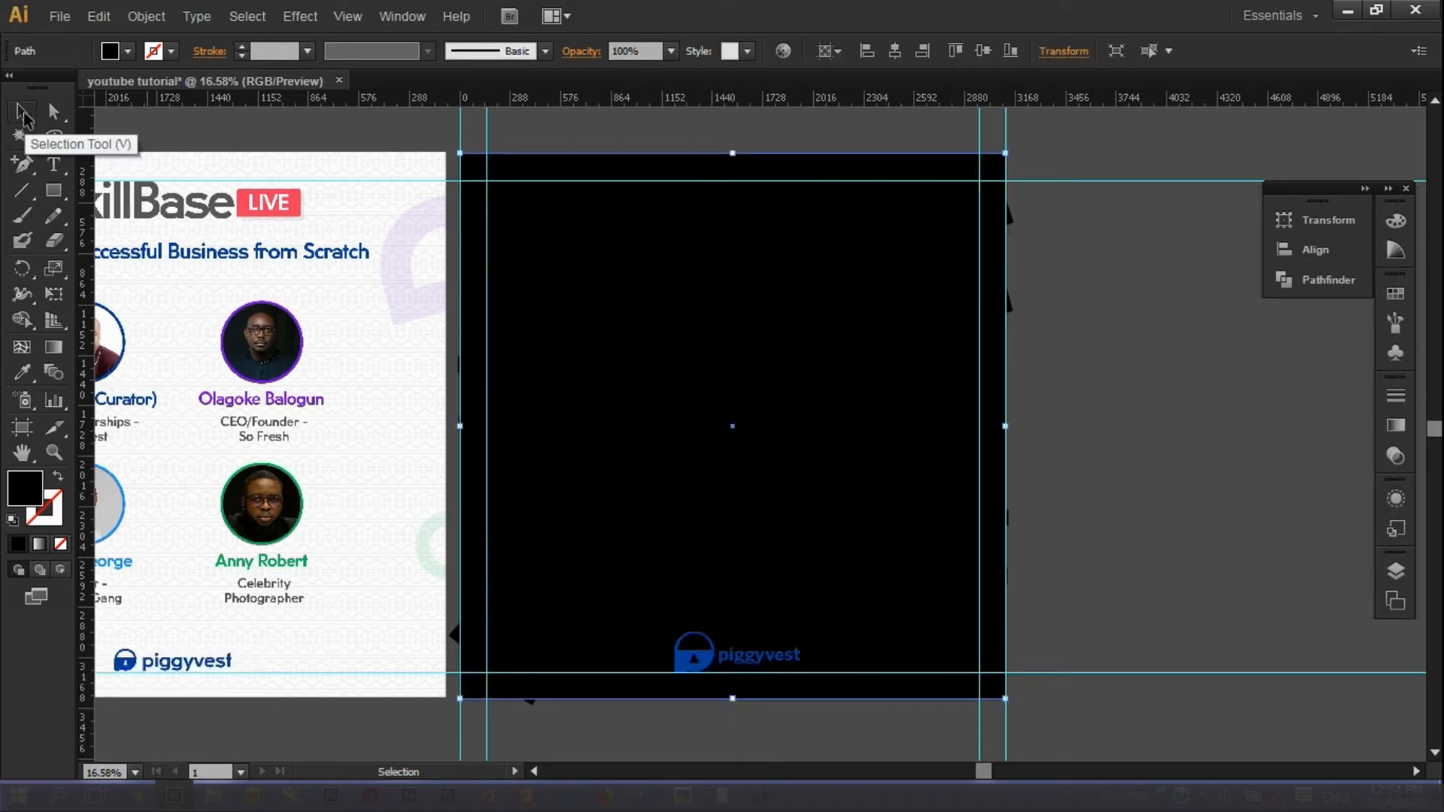
key(ctrl+shift+bracketleft)
double_click(25, 488)
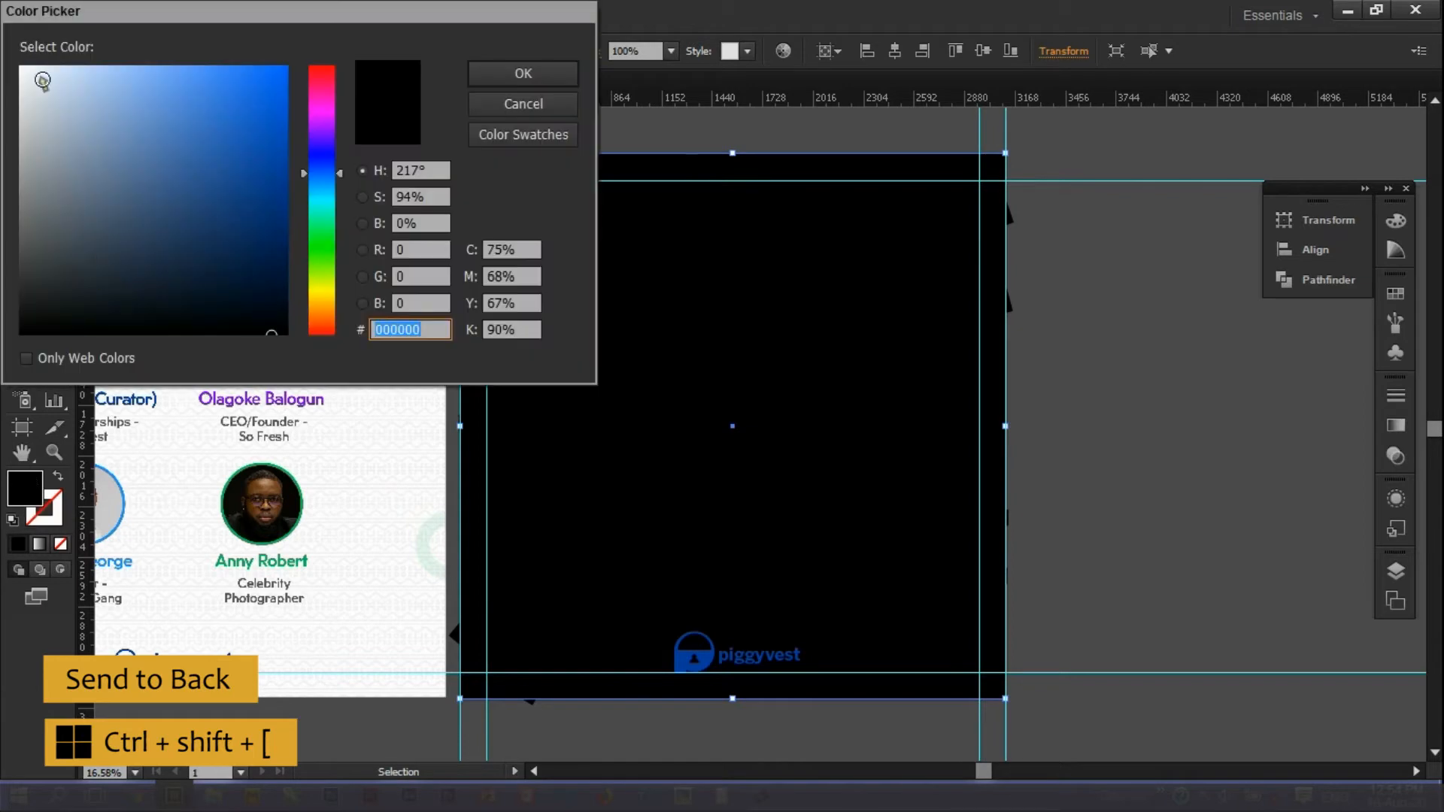
click(22, 66)
click(519, 74)
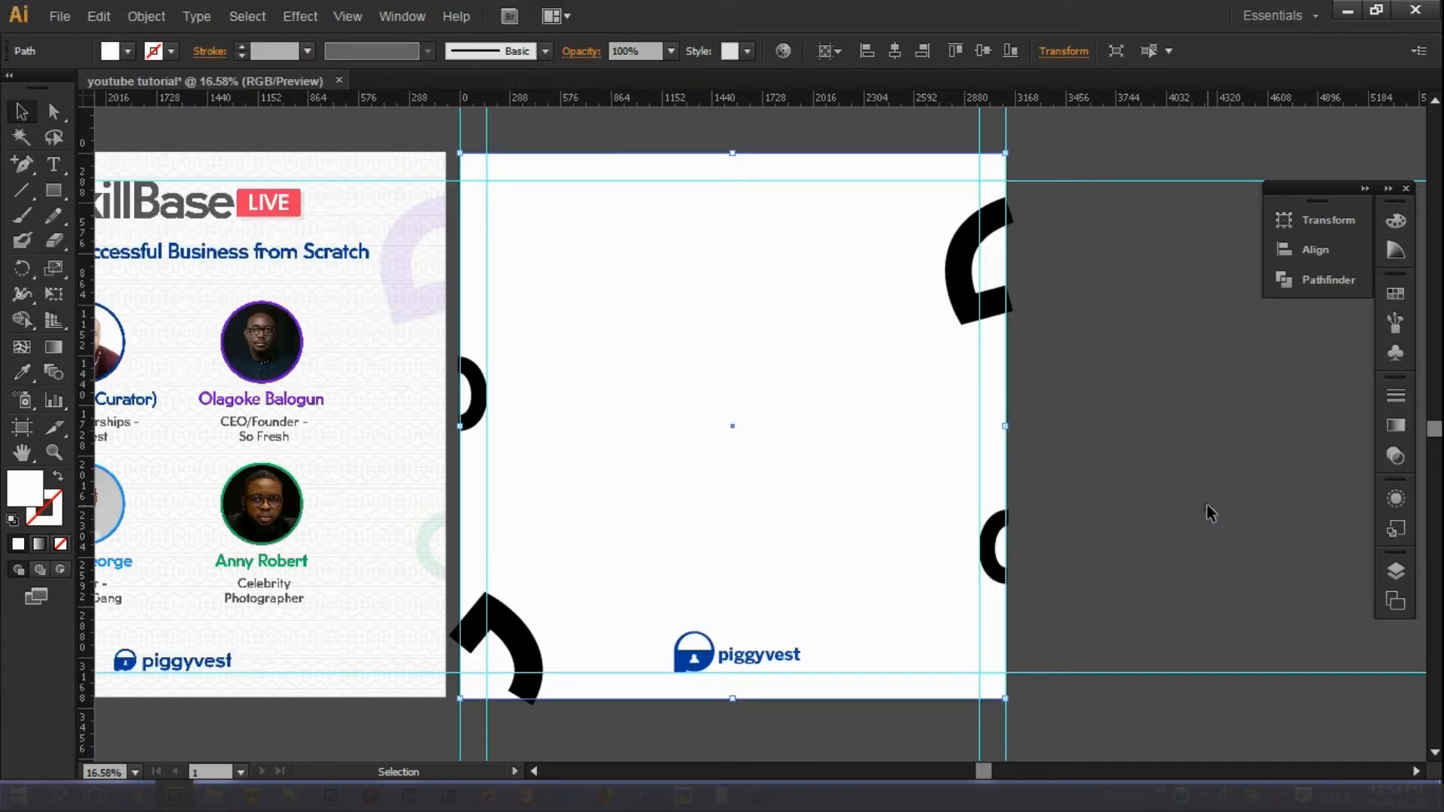
Select the bottom-left arc with the white background for Shape Builder trimming.
click(953, 252)
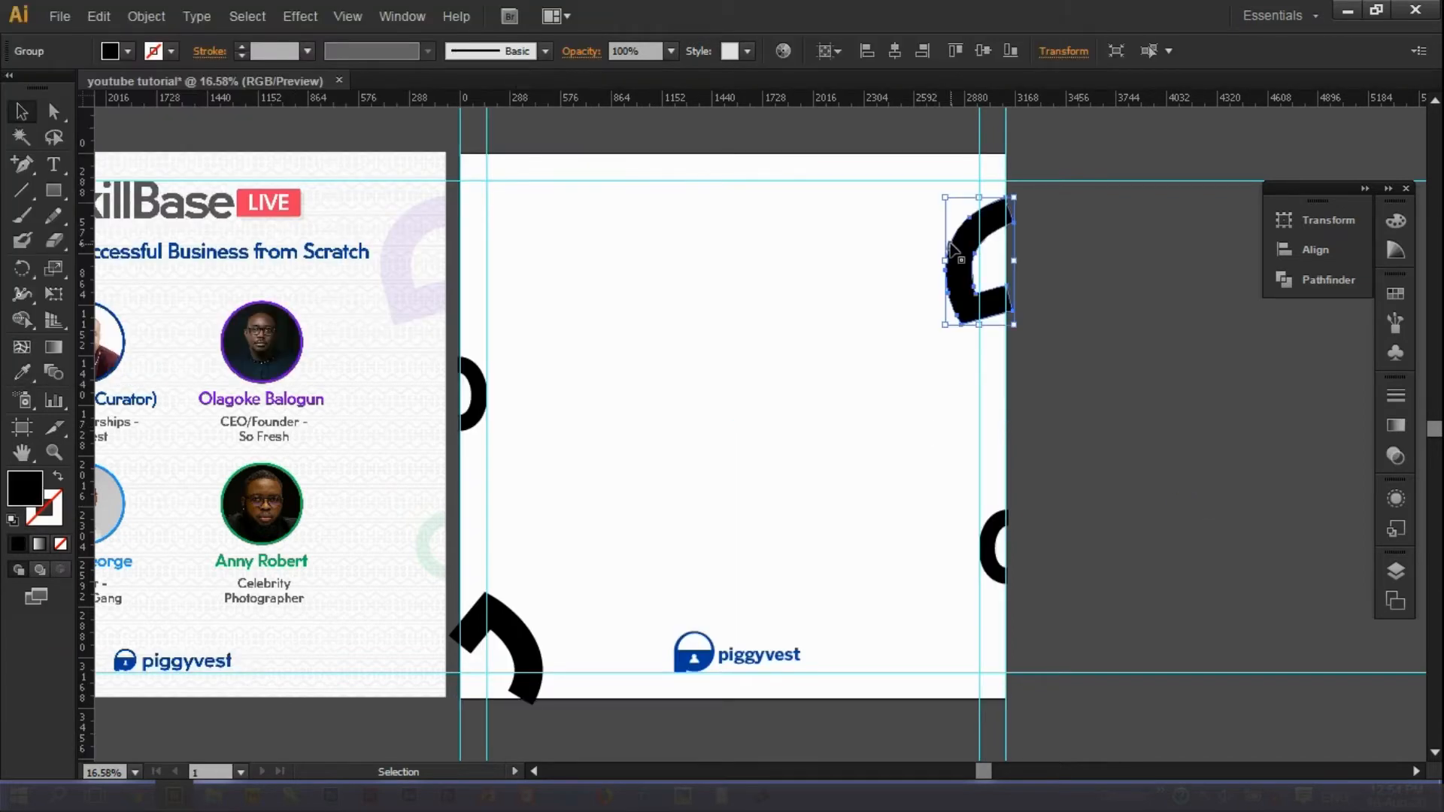
shift+click(500, 639)
click(453, 422)
click(522, 625)
shift+click(548, 522)
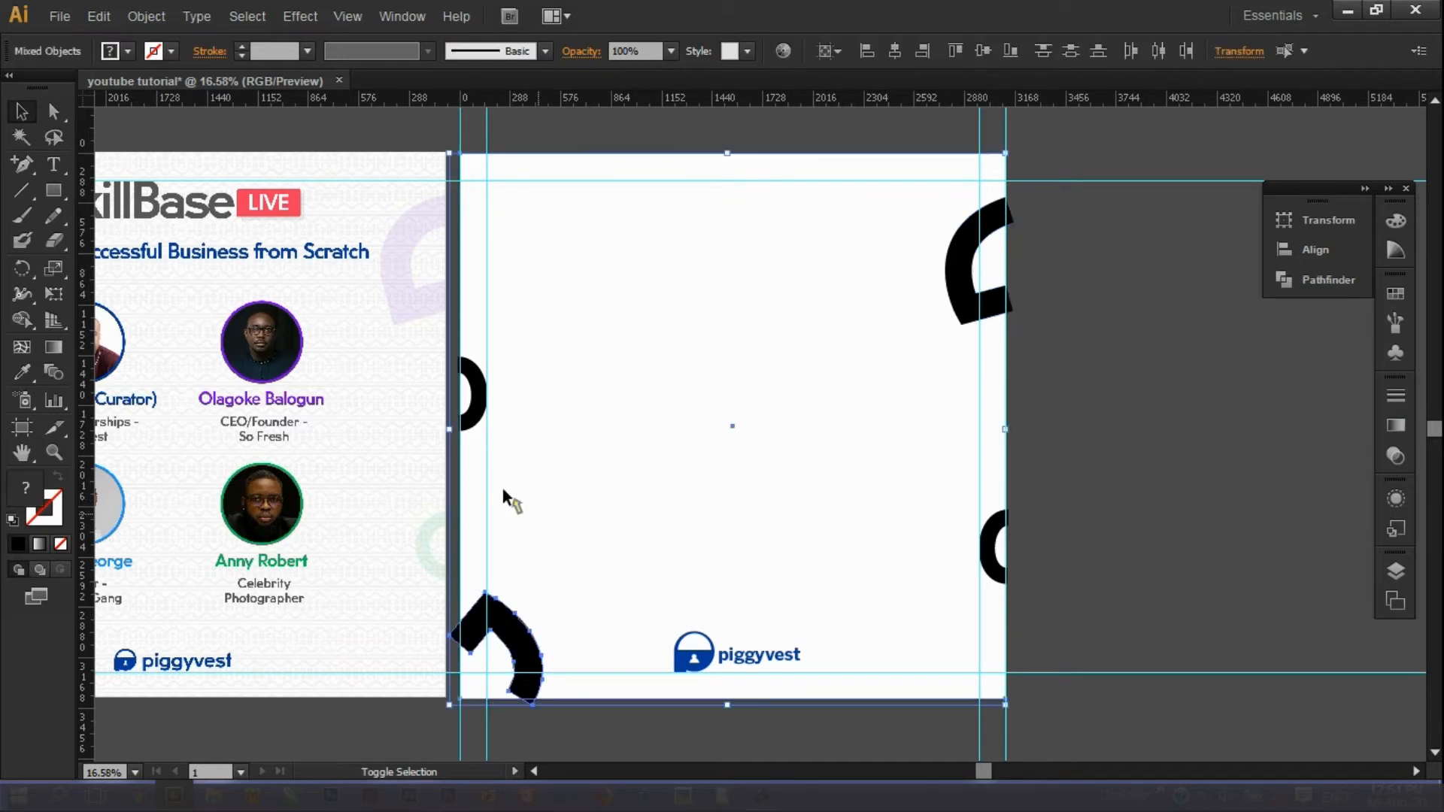
click(27, 320)
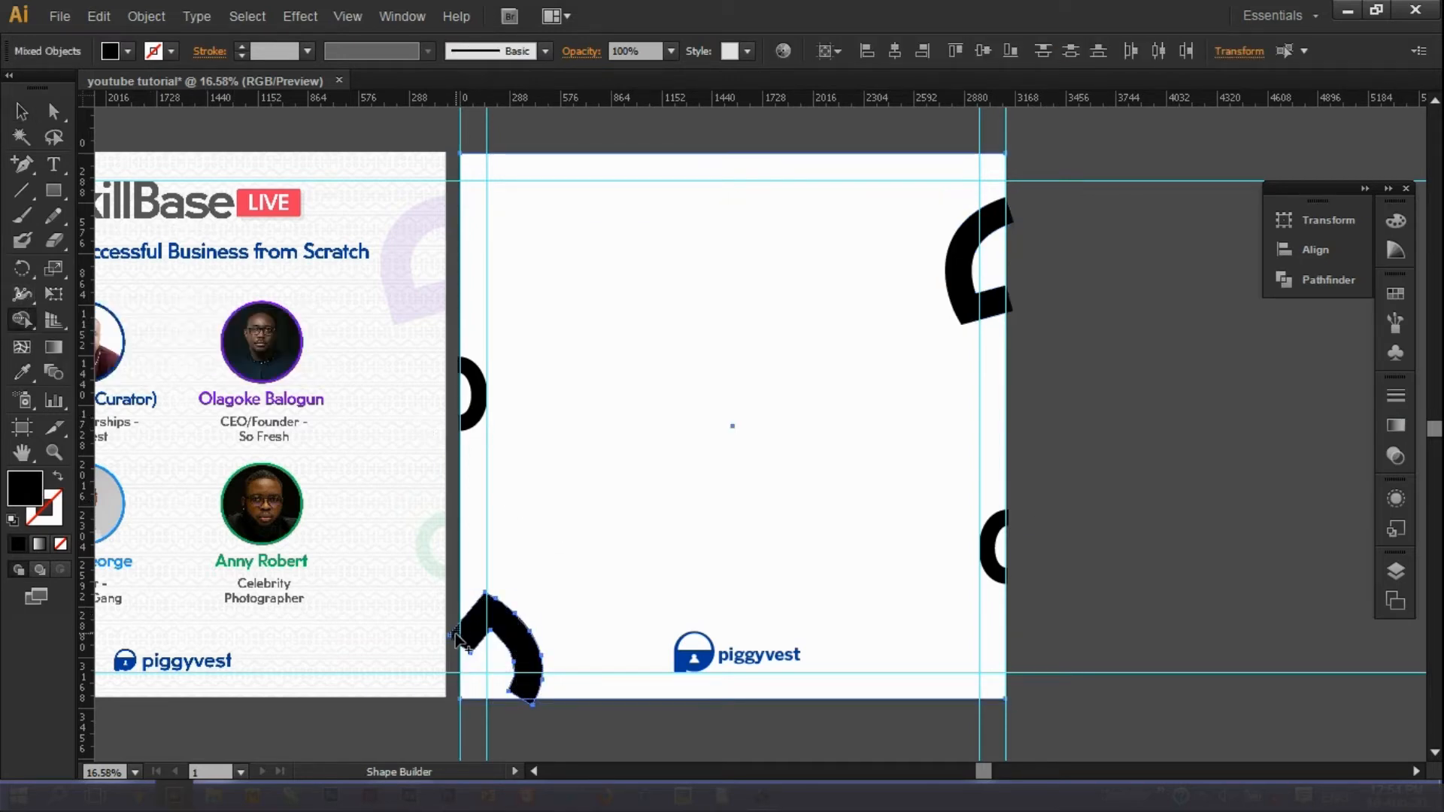
click(23, 115)
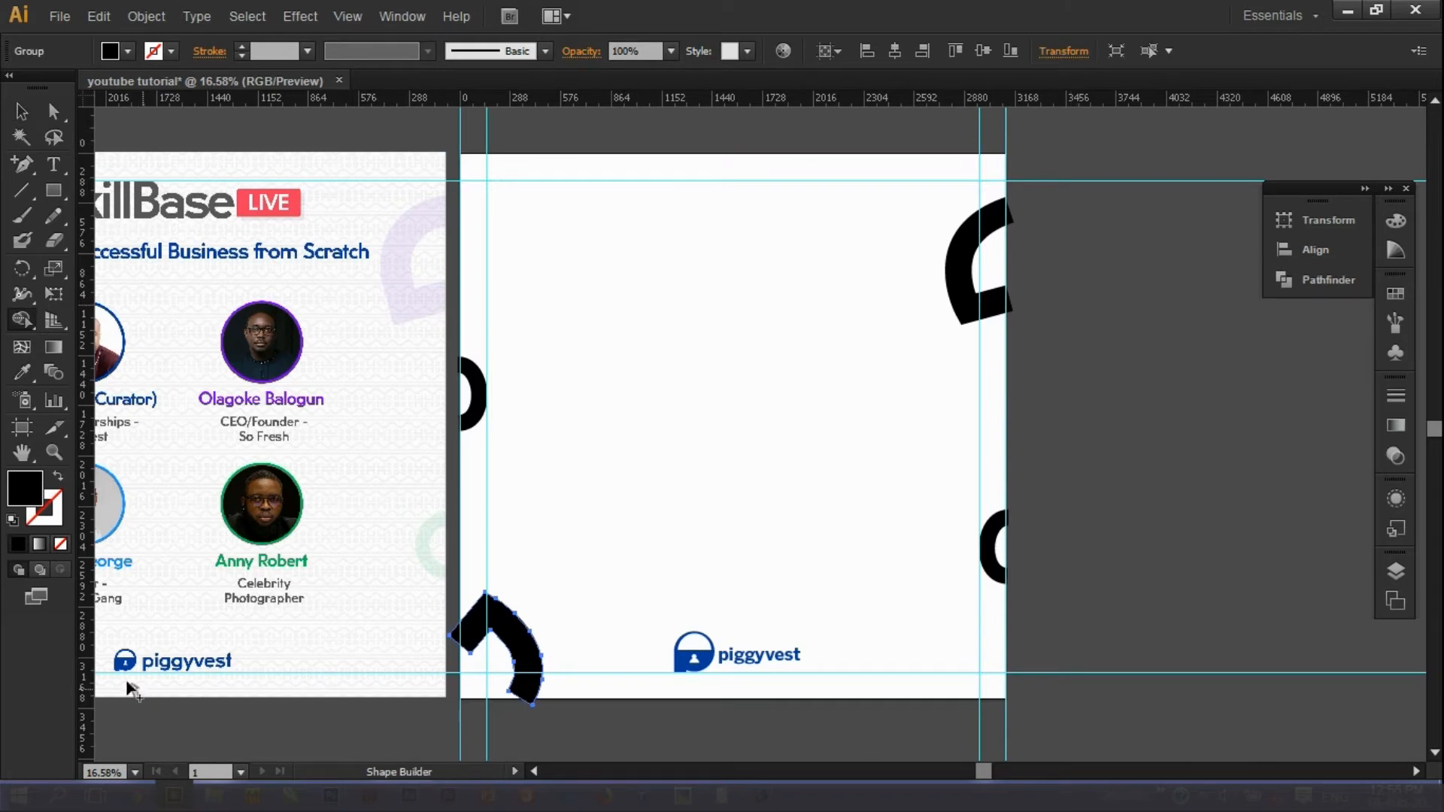
Trim the bottom-left arc group against the white background, deleting the triangle and corner piece outside the artboard.
scroll(516, 602, up, 5)
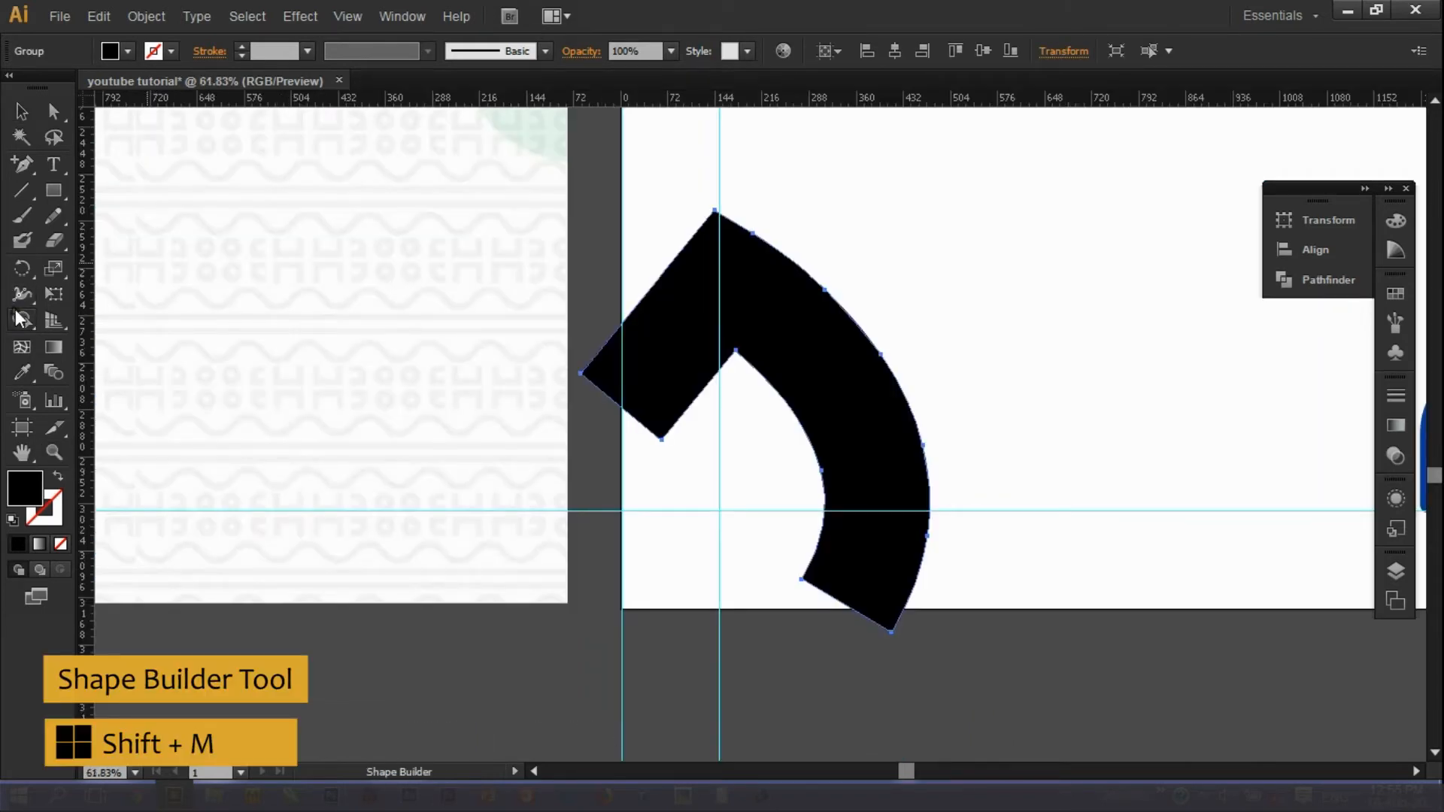
click(25, 117)
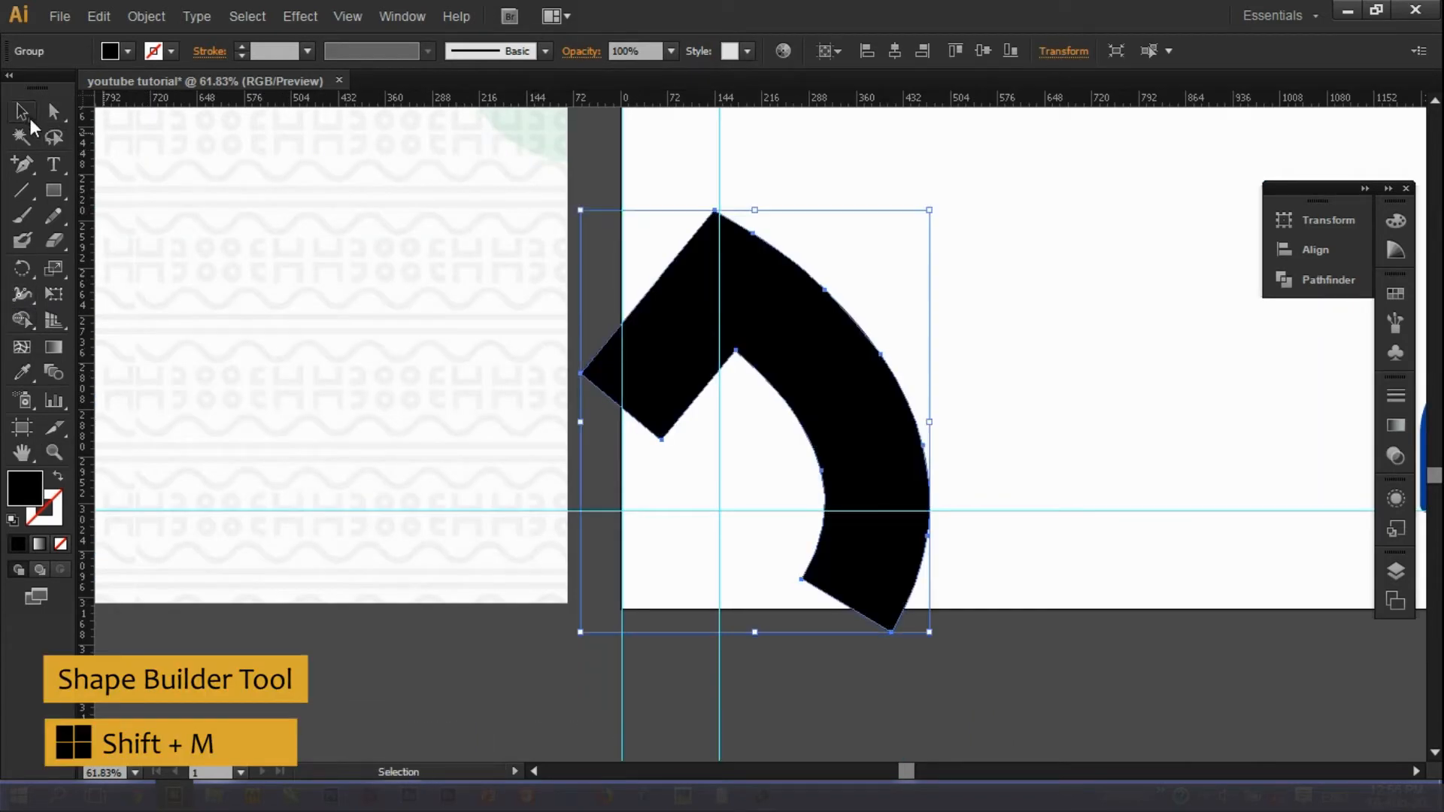
shift+click(765, 162)
key(shift+m)
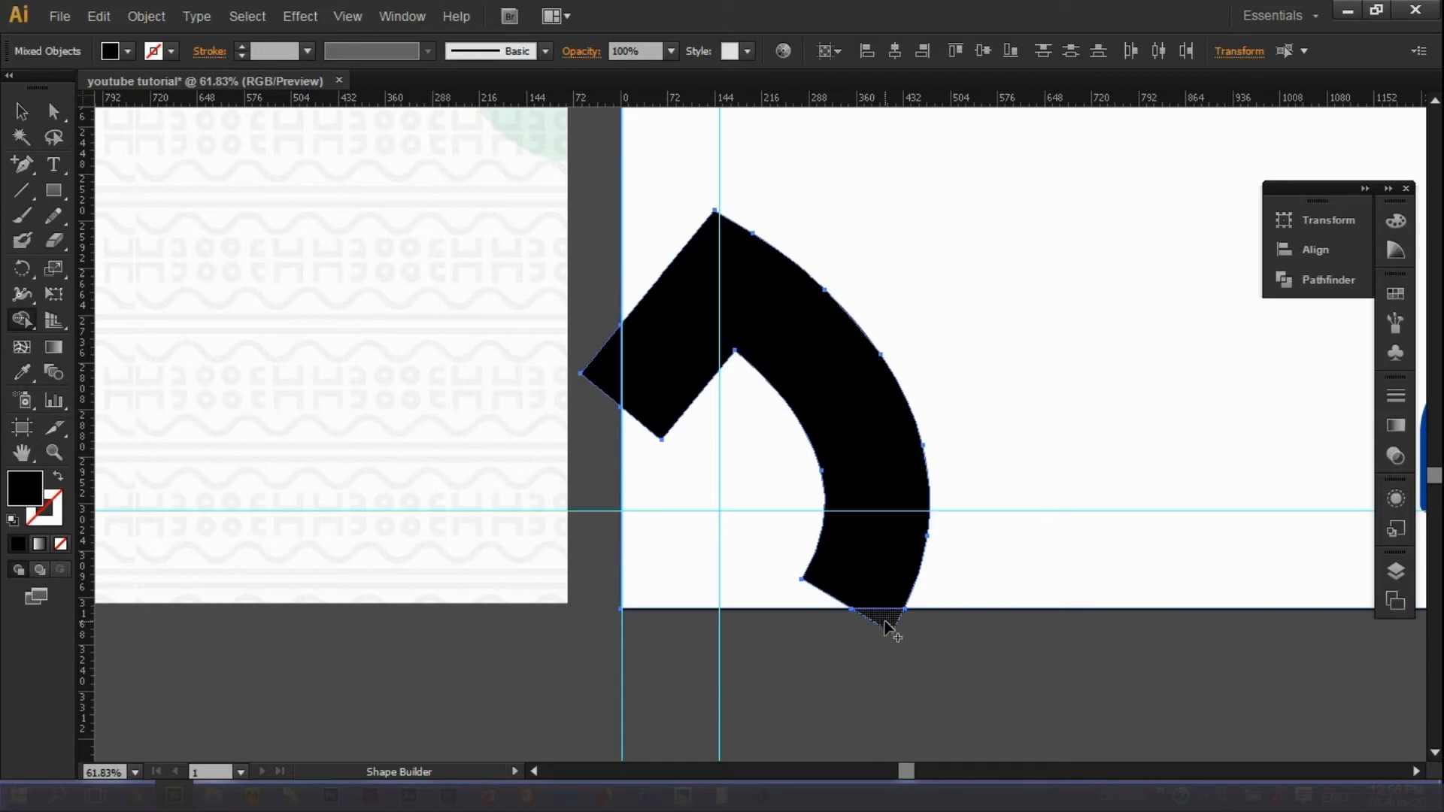
key(v)
click(963, 721)
click(878, 625)
click(890, 718)
ctrl+click(887, 630)
key(Delete)
ctrl+click(592, 366)
key(Delete)
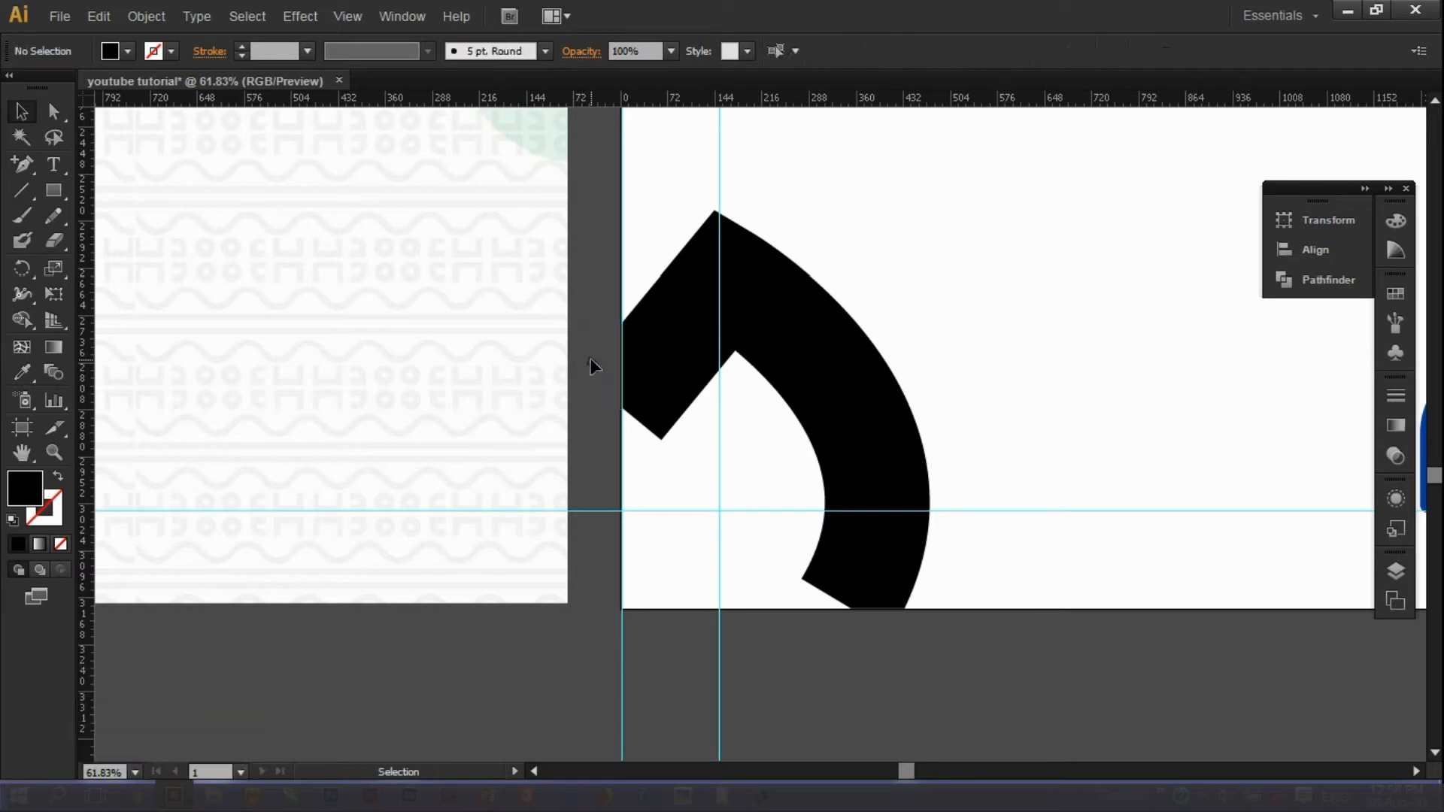
Trim the right-edge half-ring at the artboard edge and delete the slivers past it.
click(48, 452)
alt+click(1157, 496)
alt+click(1157, 496)
alt+click(1157, 496)
alt+click(1157, 496)
drag(521, 167, 641, 339)
click(18, 109)
ctrl+click(716, 165)
shift+click(123, 299)
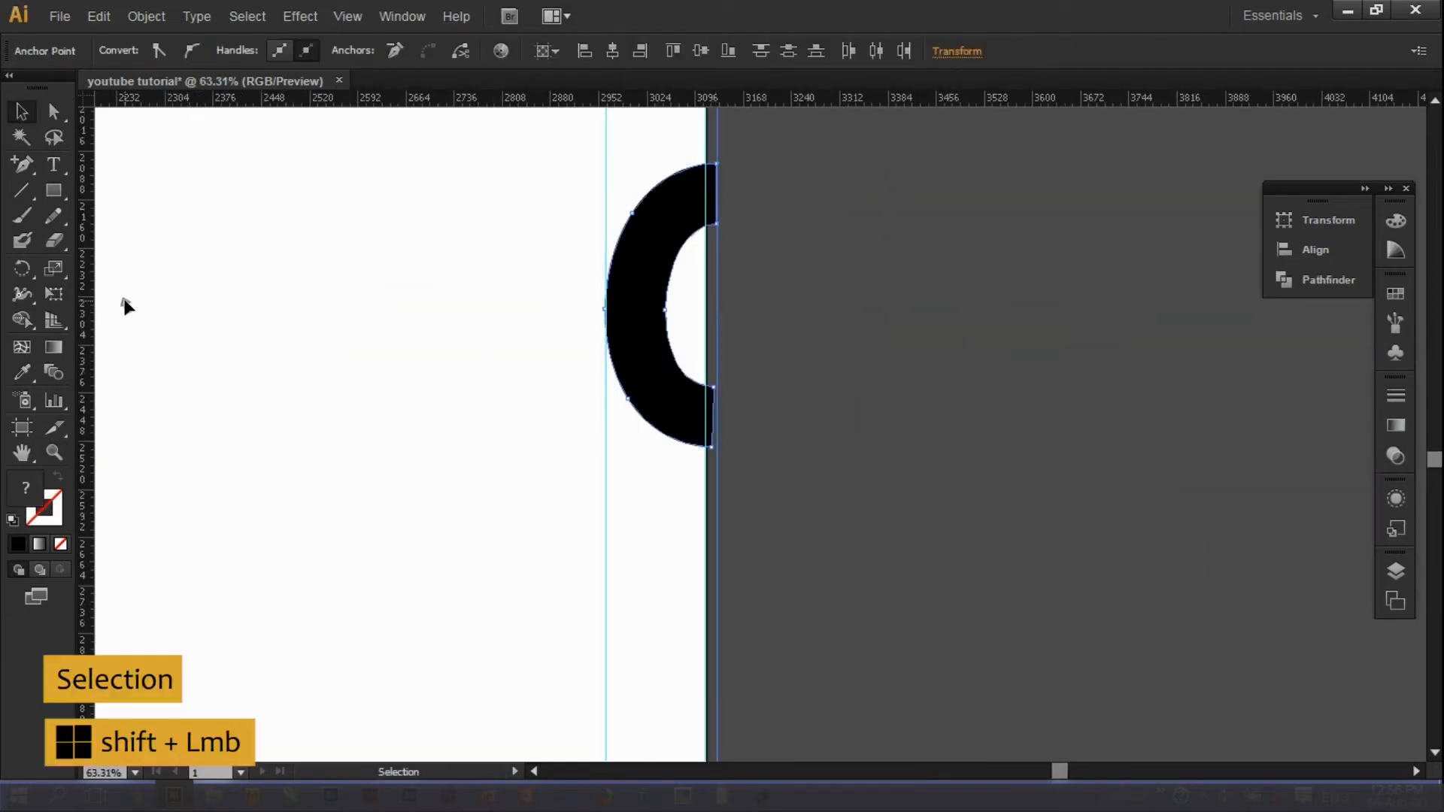
click(21, 319)
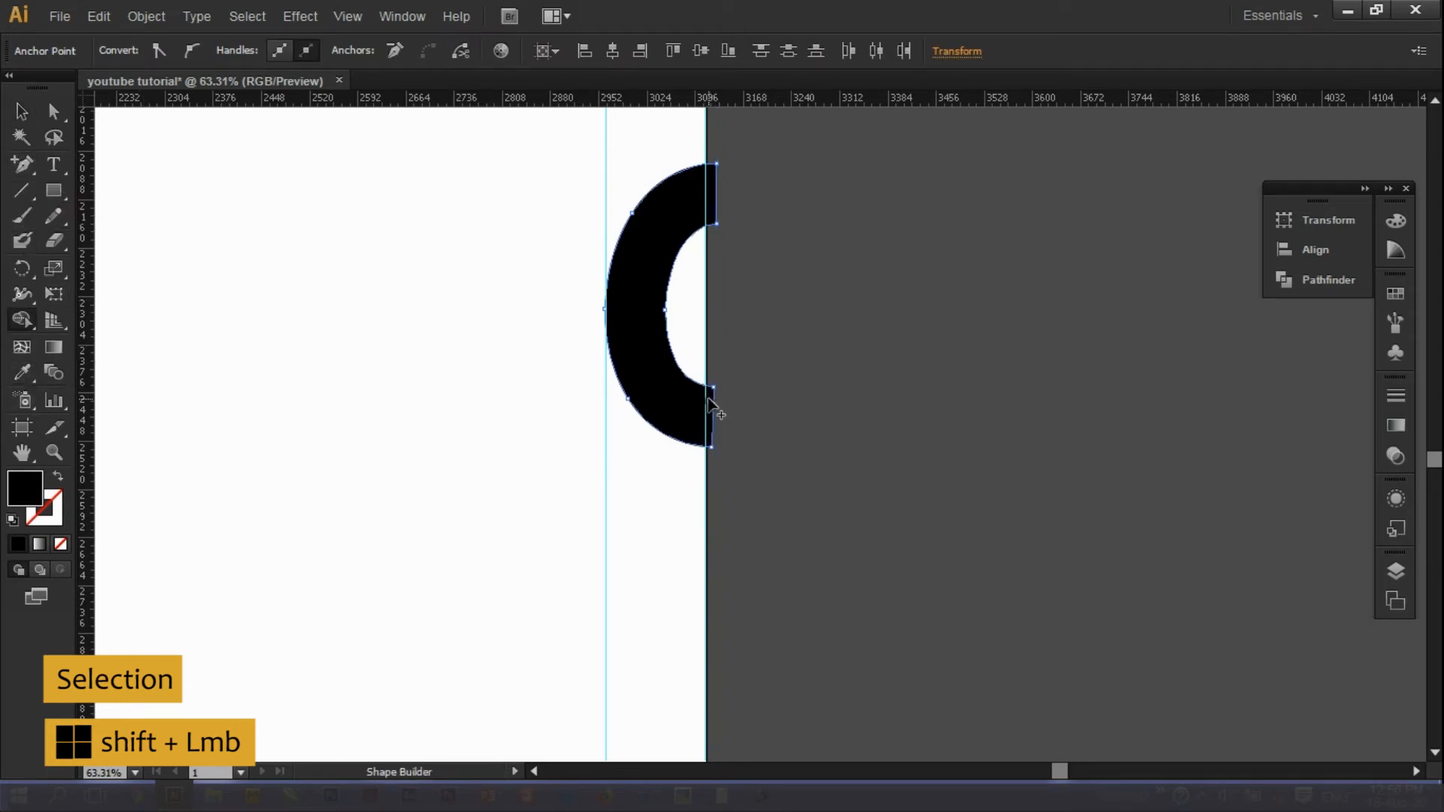
click(708, 394)
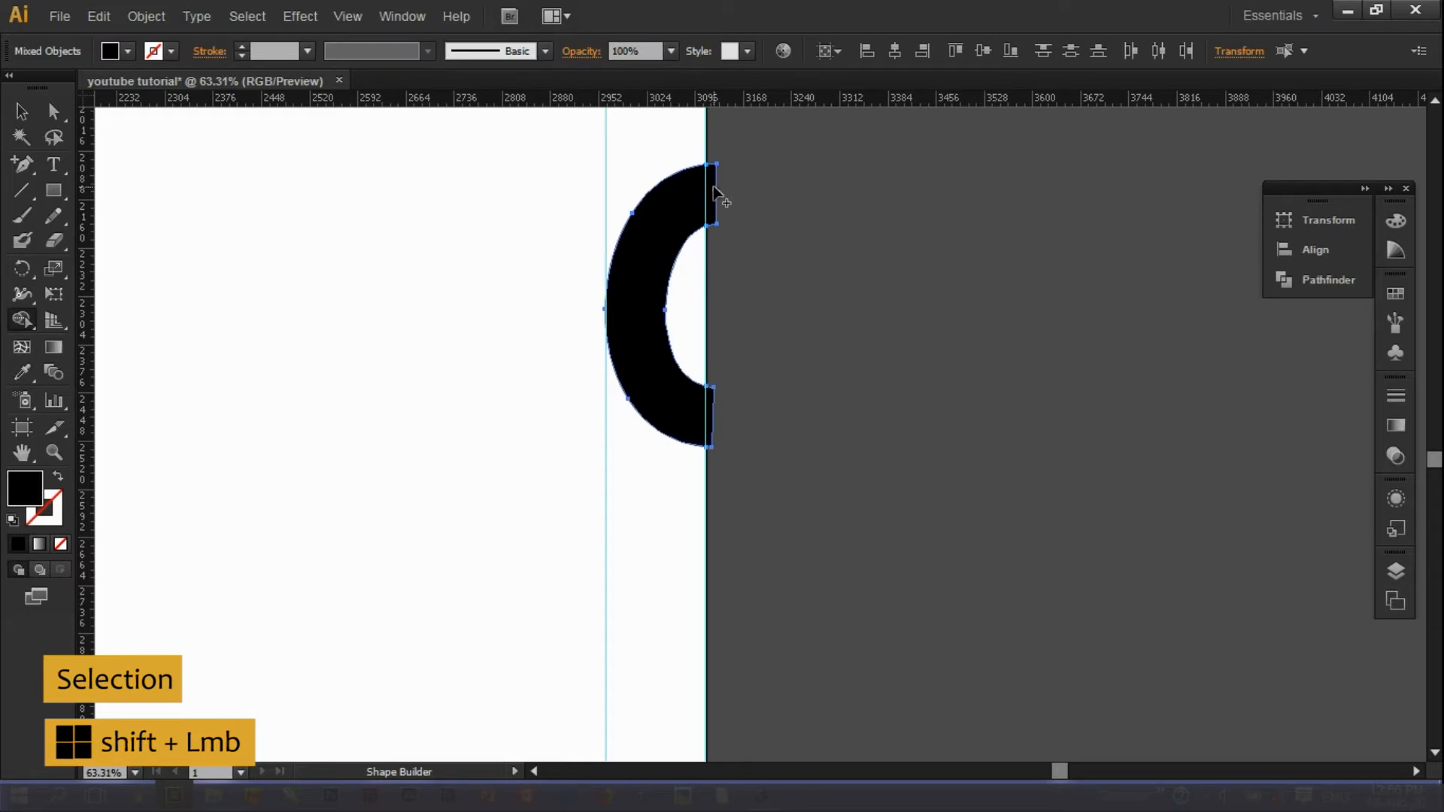
click(21, 112)
click(777, 511)
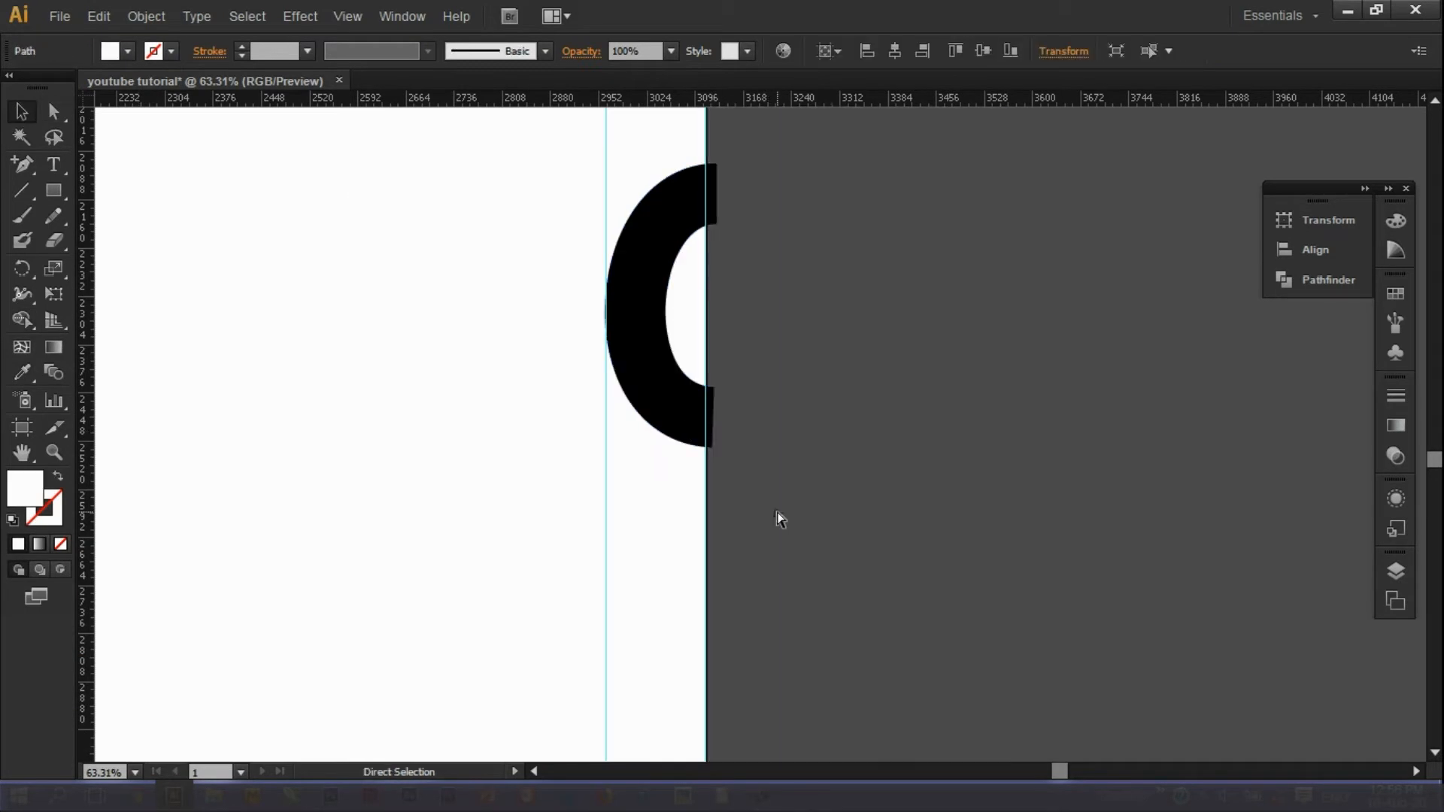
ctrl+click(714, 212)
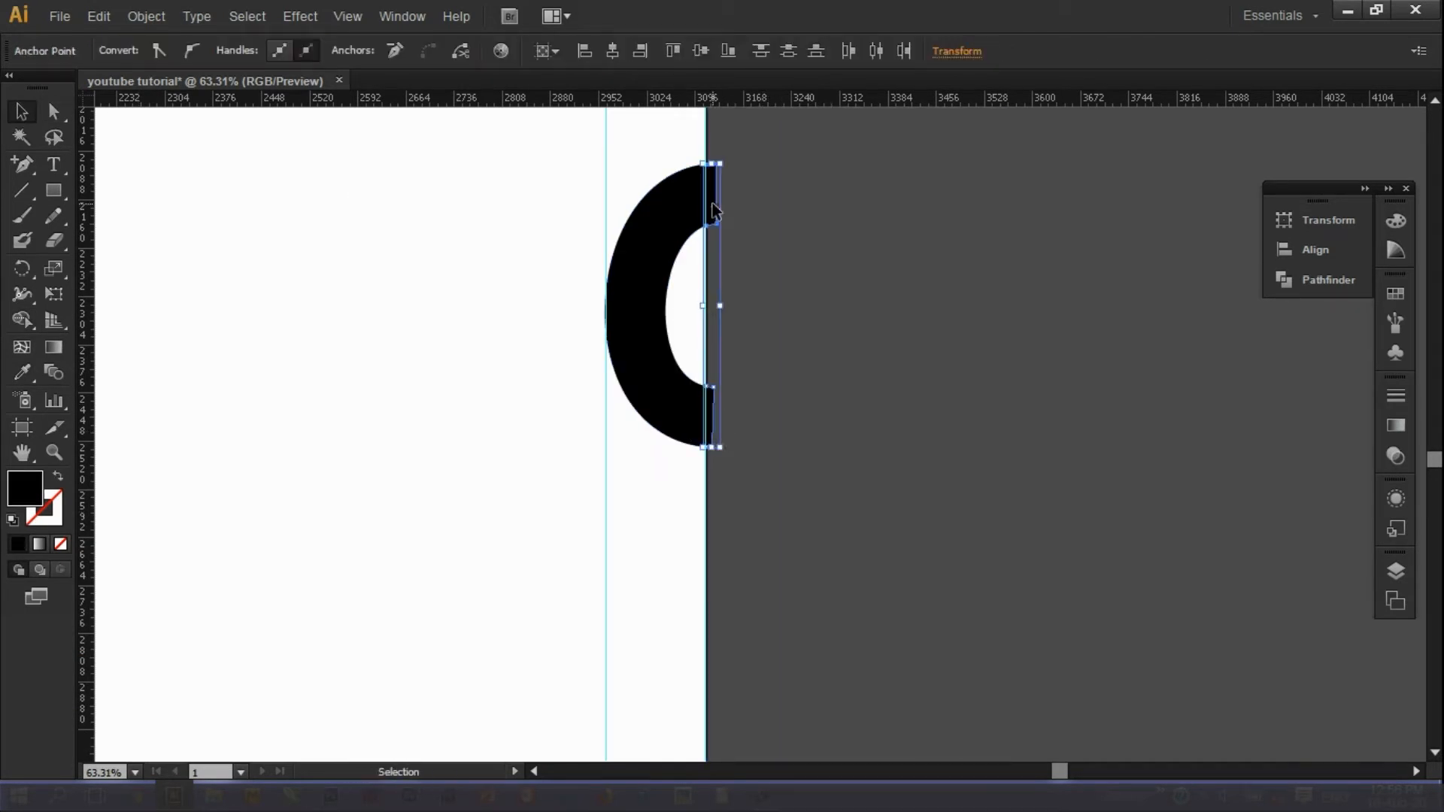
key(Delete)
Split the top-right arc against the background and delete its upper and lower slivers outside the artboard.
click(53, 452)
alt+click(745, 338)
alt+click(744, 338)
alt+click(744, 338)
alt+click(744, 339)
alt+click(744, 339)
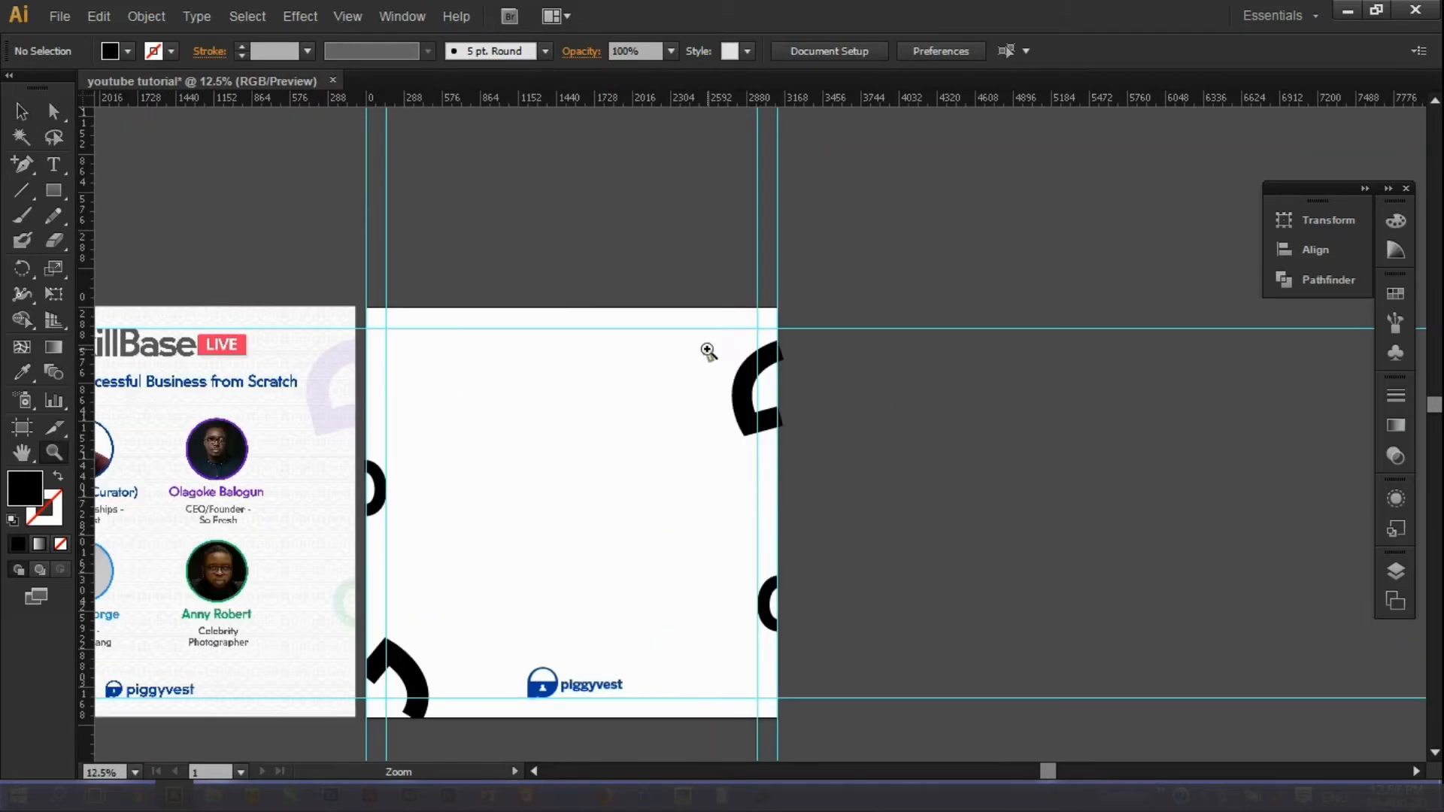
drag(706, 350, 885, 467)
click(21, 318)
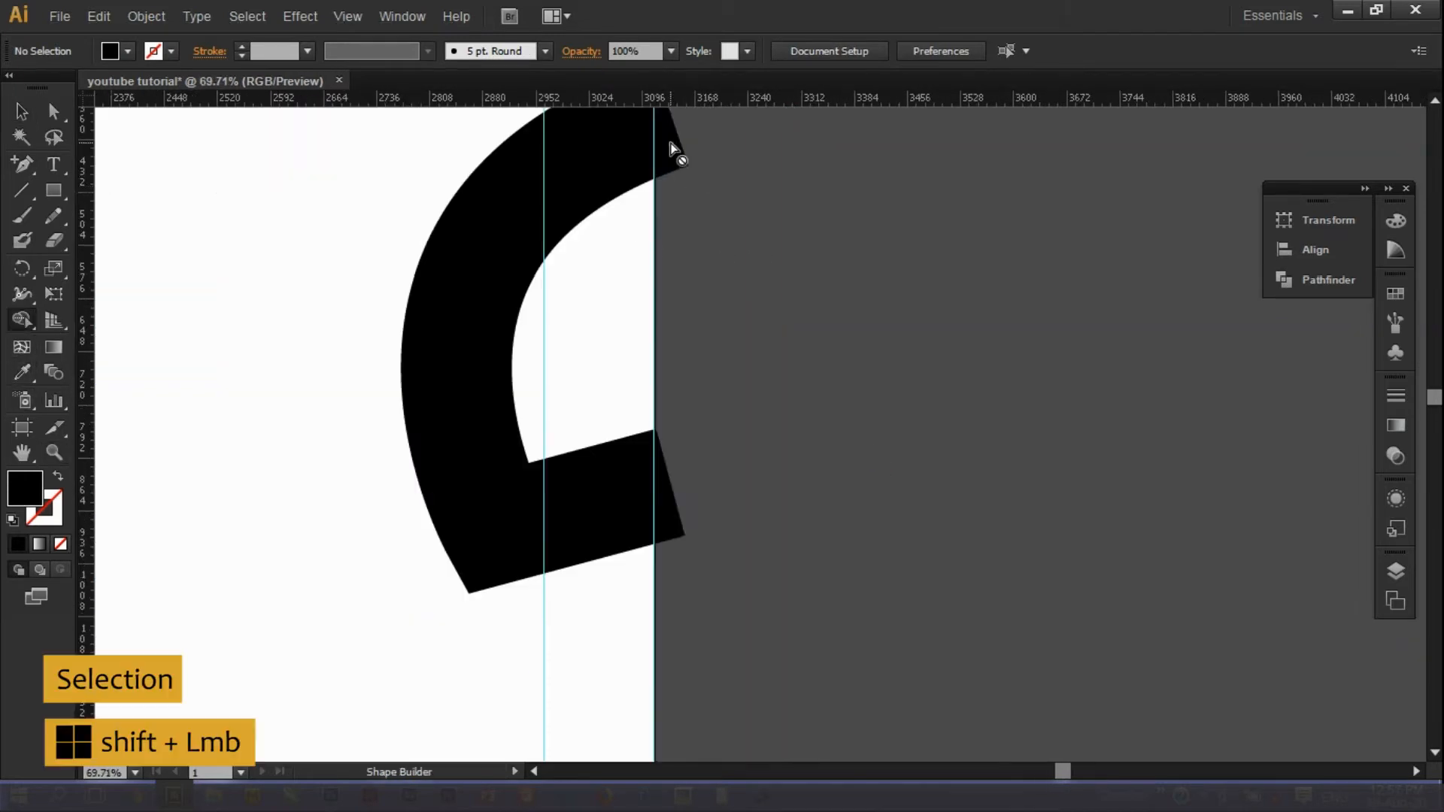
click(22, 112)
click(216, 379)
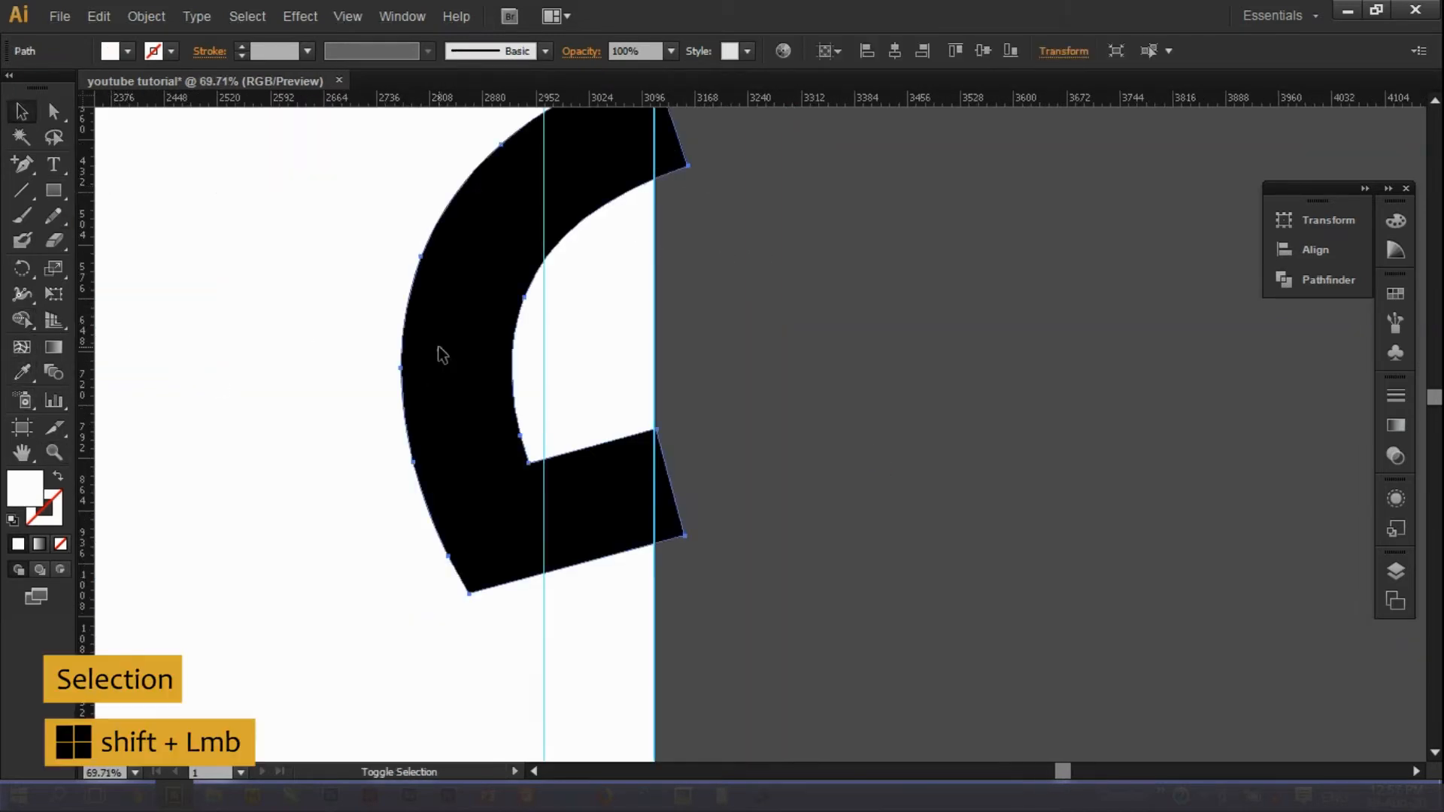
shift+click(441, 349)
click(21, 320)
click(667, 506)
click(665, 164)
click(53, 112)
click(22, 113)
click(741, 421)
click(666, 516)
key(Delete)
click(665, 146)
key(Delete)
Merge the leftover sliver into the black D arc and delete its upper and lower slivers.
click(54, 451)
drag(541, 530, 815, 577)
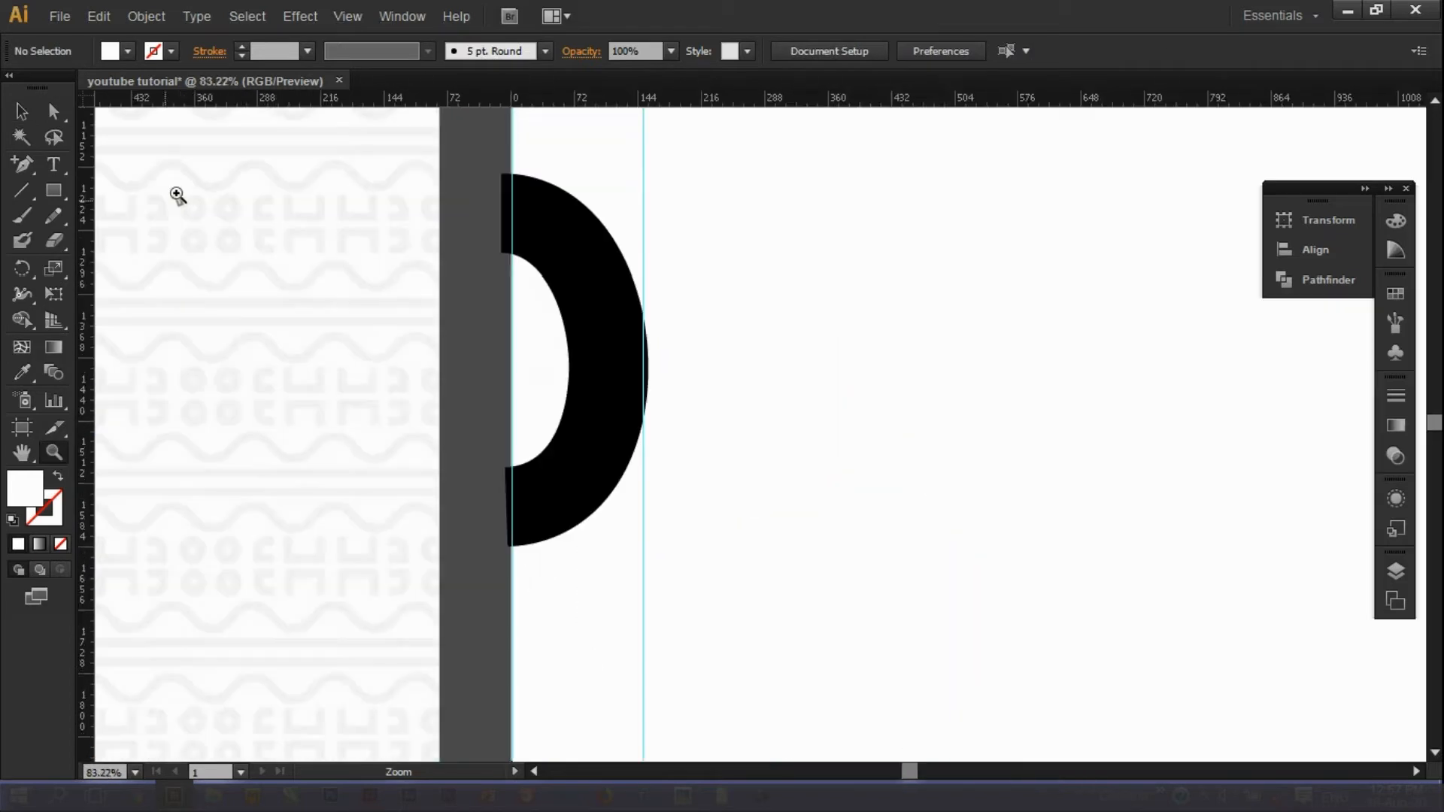
click(174, 193)
shift+click(21, 112)
click(641, 229)
shift+click(655, 207)
click(22, 319)
click(645, 239)
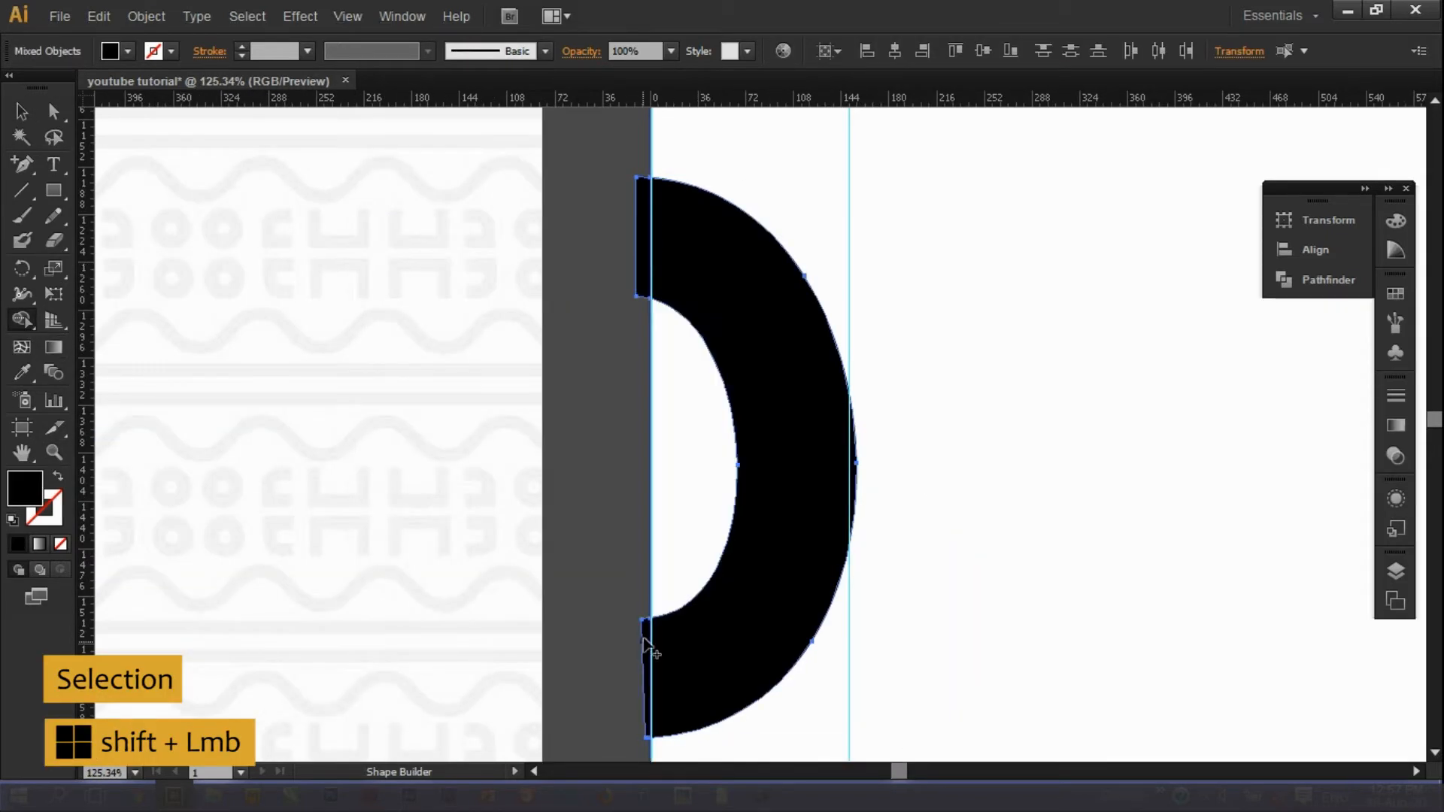
key(v)
shift+click(648, 239)
click(647, 233)
click(622, 213)
ctrl+click(638, 204)
key(Delete)
ctrl+click(646, 638)
key(Delete)
Enlarge the lower-left black arc proportionally and nudge it slightly down.
click(54, 453)
alt+click(898, 525)
alt+click(909, 524)
alt+click(925, 525)
alt+click(949, 524)
drag(323, 173, 984, 685)
click(21, 111)
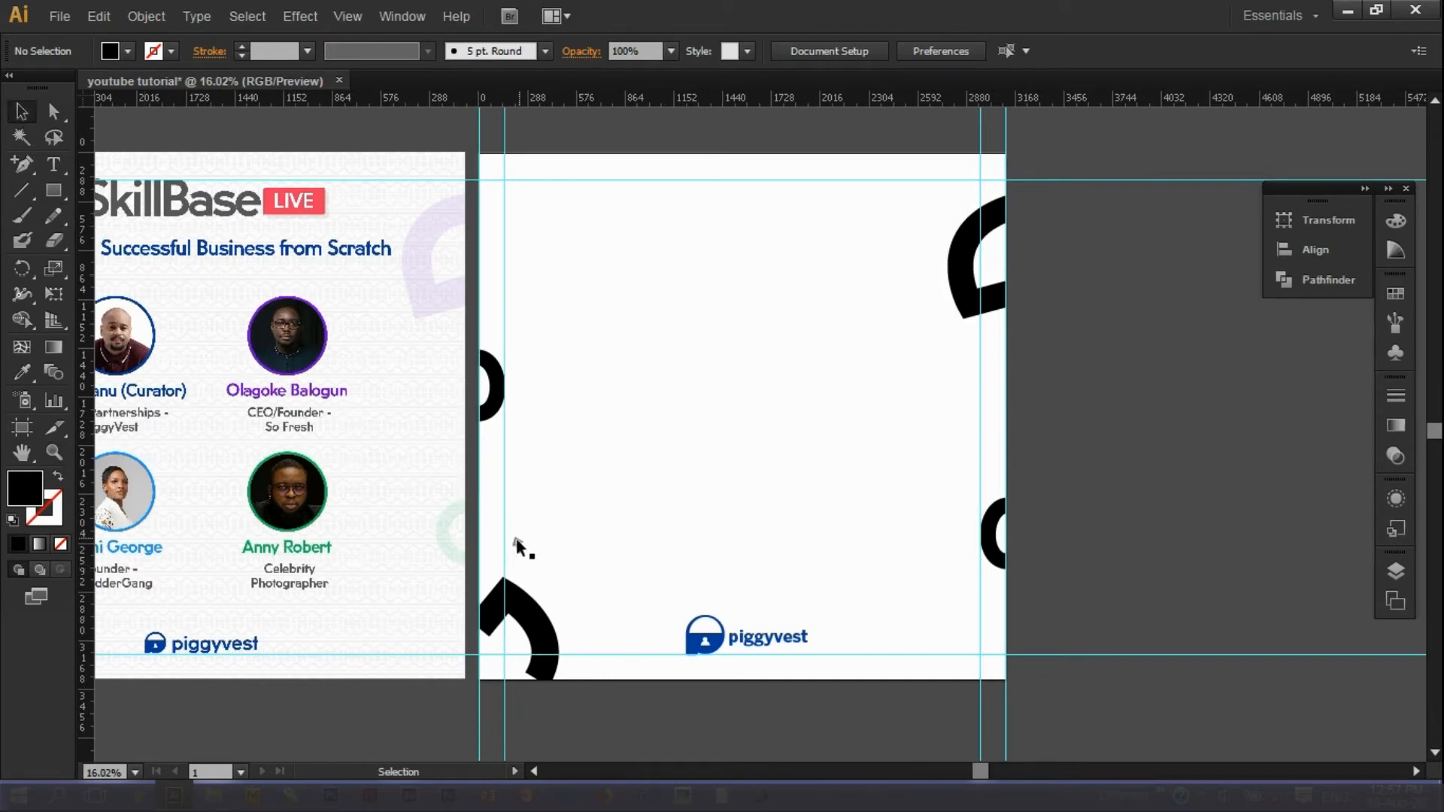
click(518, 618)
drag(982, 771, 963, 770)
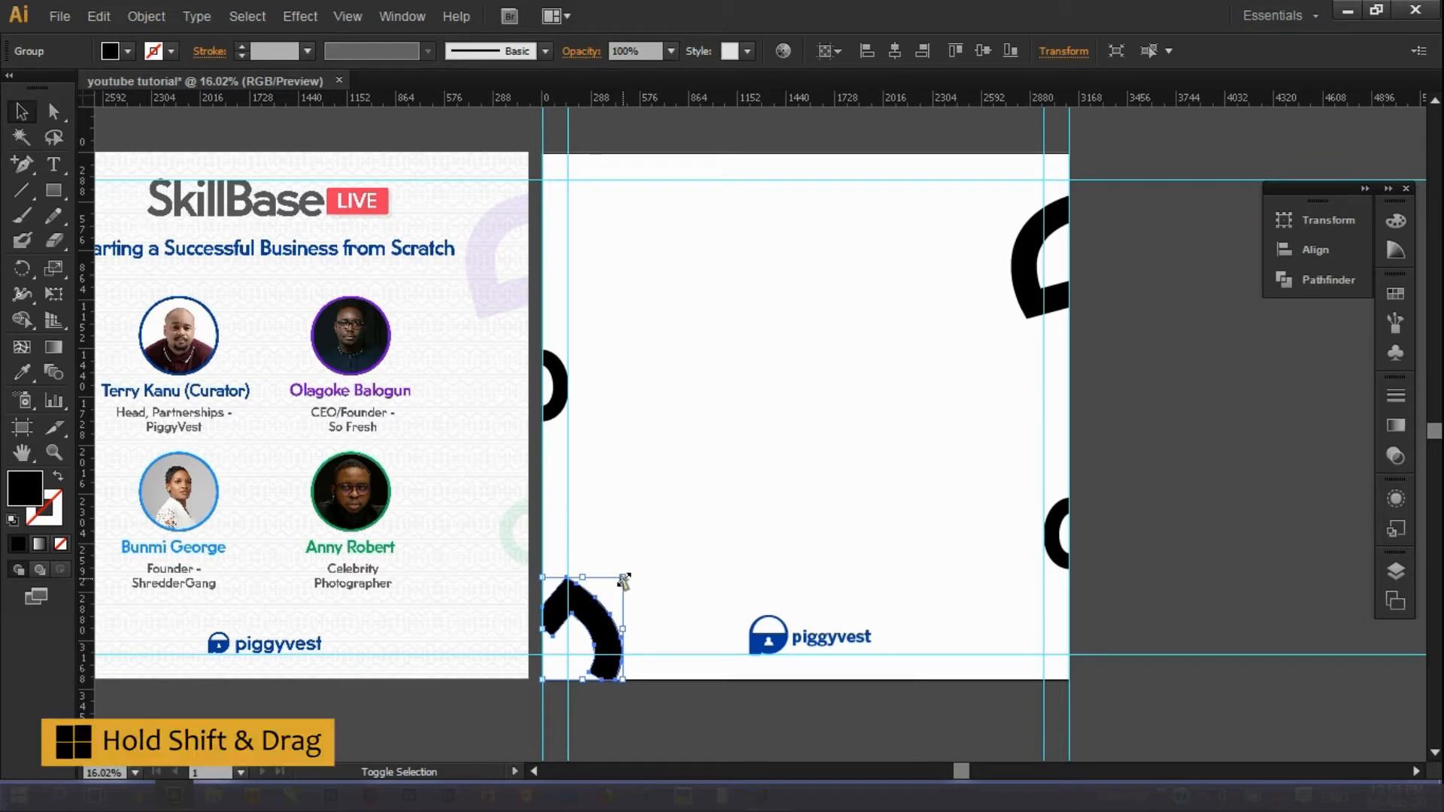
drag(623, 580, 638, 558)
drag(961, 771, 916, 771)
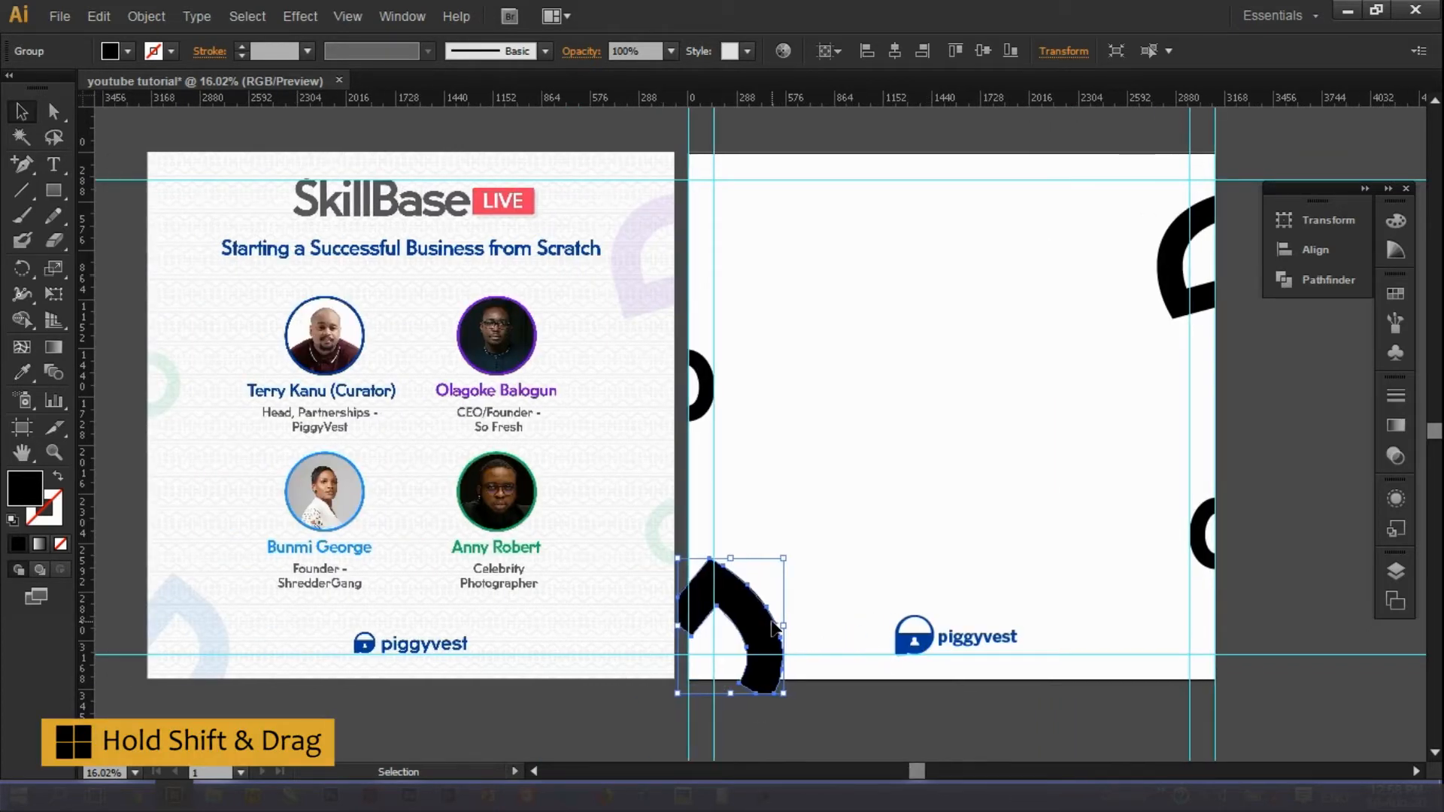
key(shift+Down)
key(shift+Down)
key(shift+Down)
key(shift+Down)
Trim the enlarged lower-left arc flush with the artboard's edge using Shape Builder against the background.
click(817, 704)
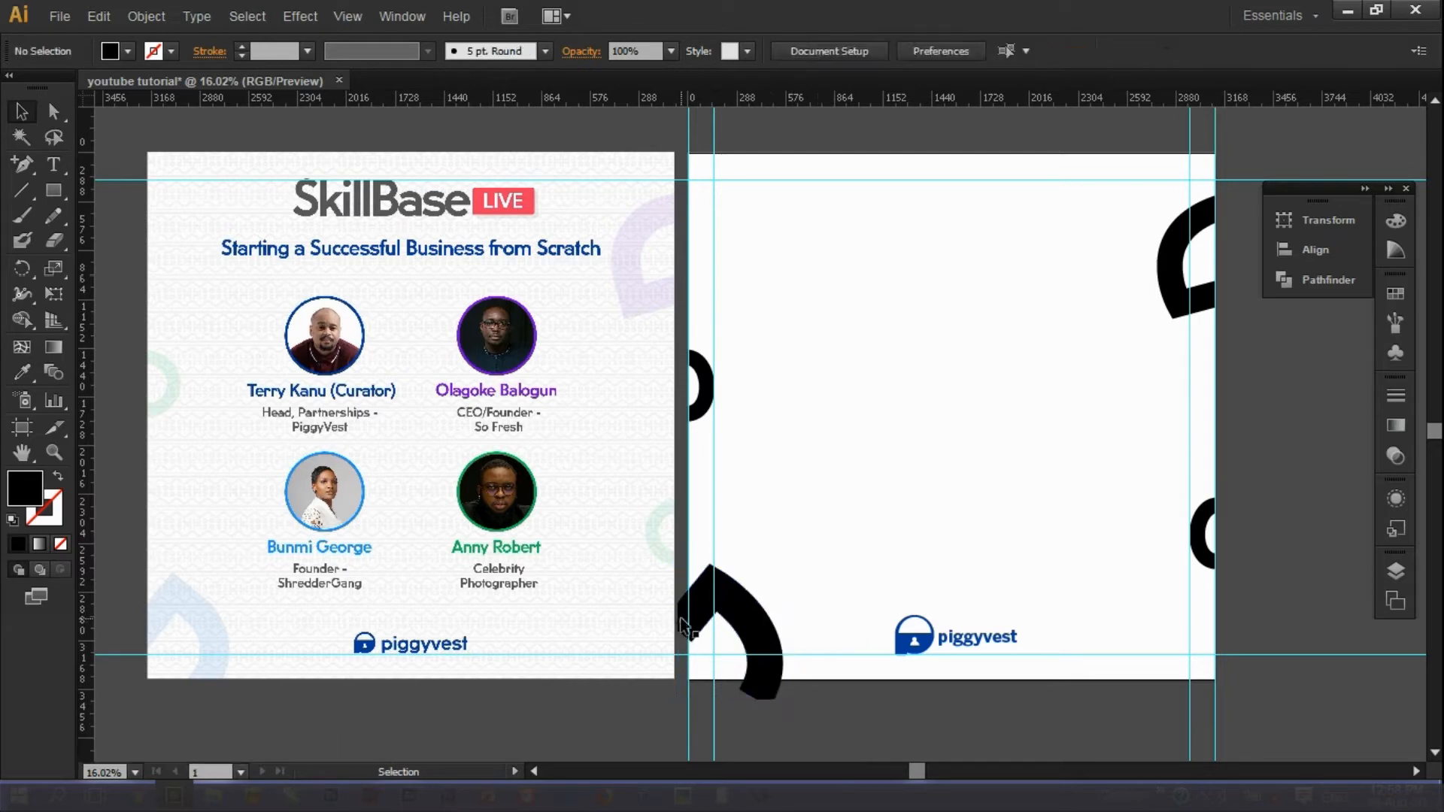
click(683, 620)
shift+click(775, 286)
click(21, 320)
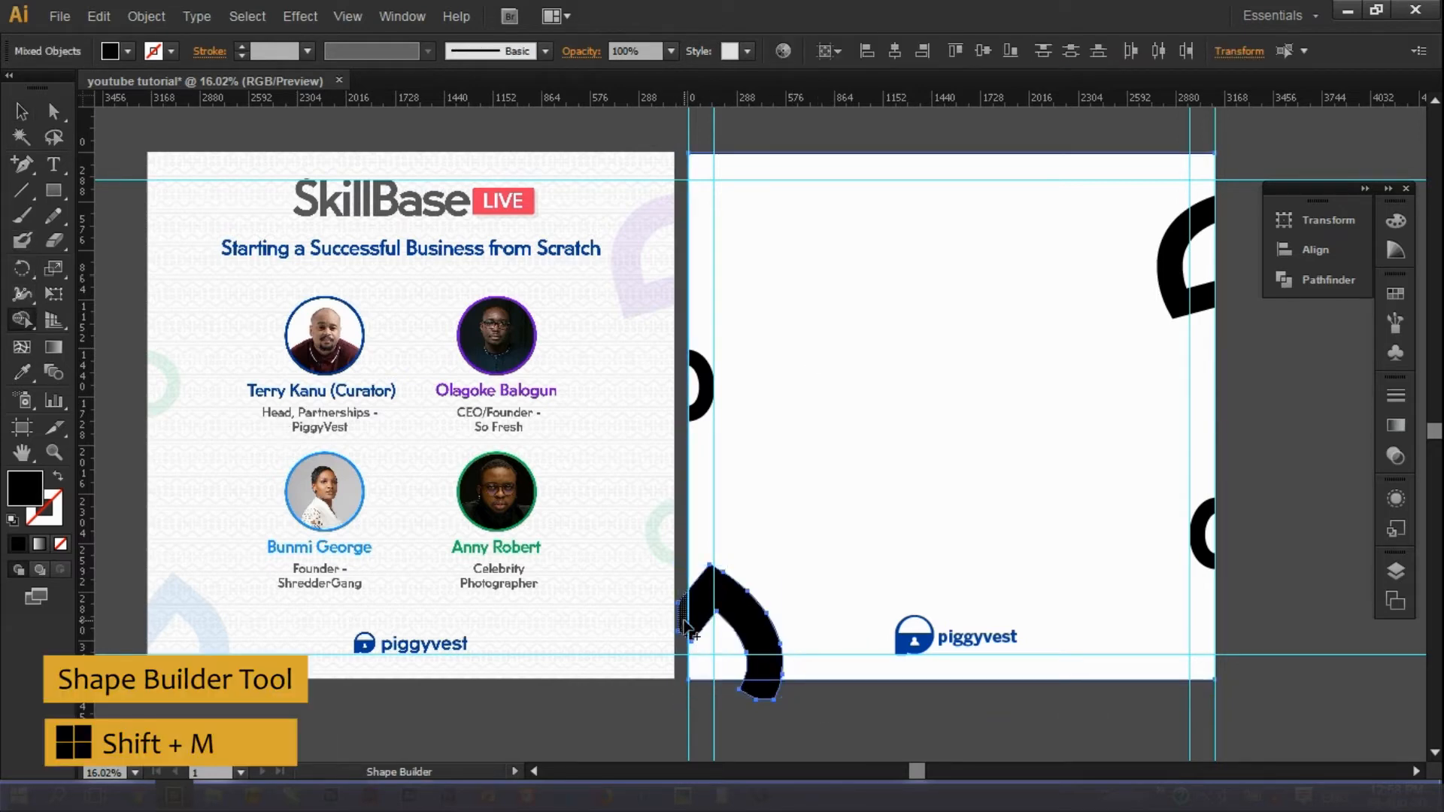
alt+click(682, 618)
alt+click(766, 689)
key(v)
click(977, 726)
Drag the first vertical guides from the ruler over the reference flyer.
drag(922, 770, 933, 770)
drag(500, 97, 447, 215)
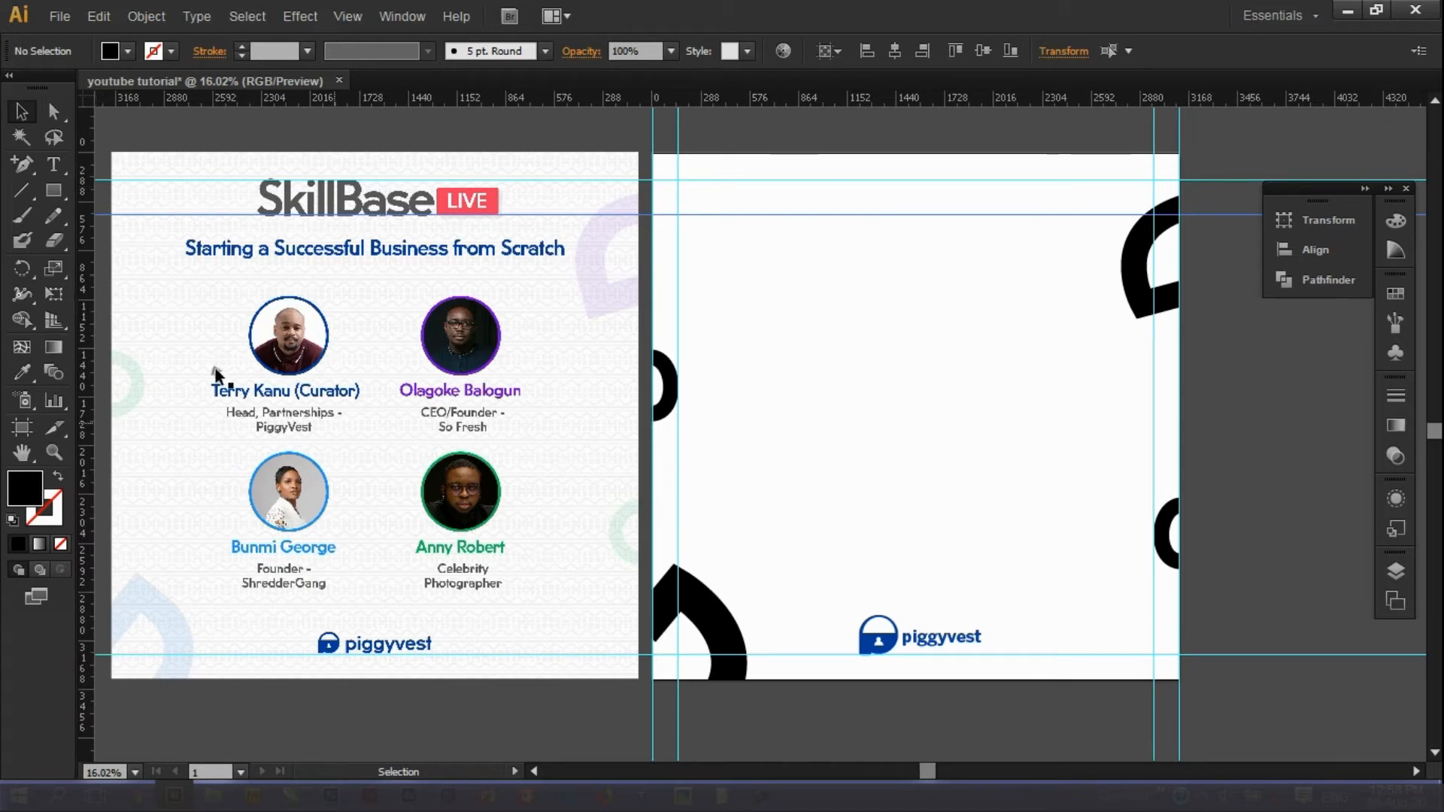
drag(89, 315, 519, 393)
Add a middle vertical guide and align the left and right guides to the flyer's photo edges.
click(214, 310)
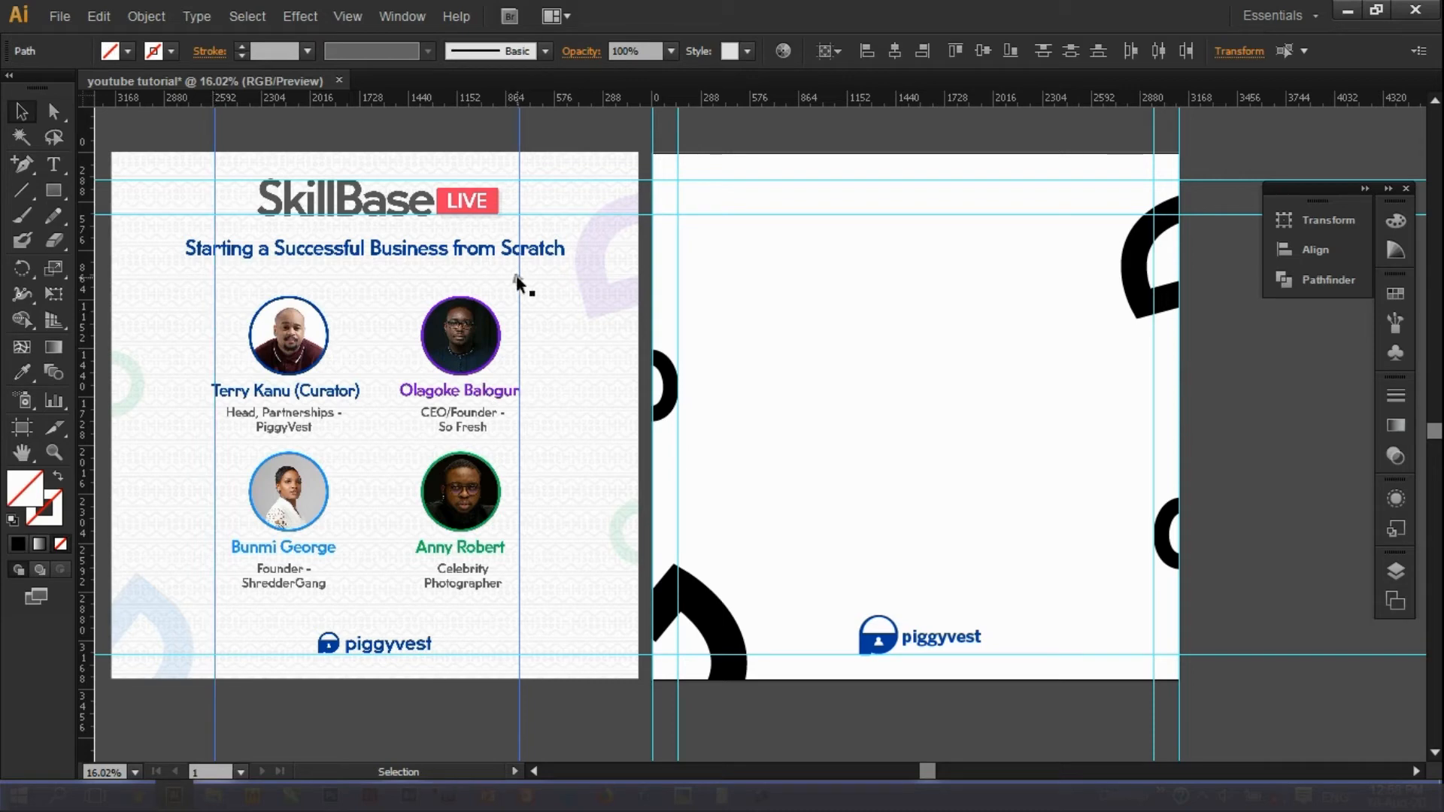
click(526, 275)
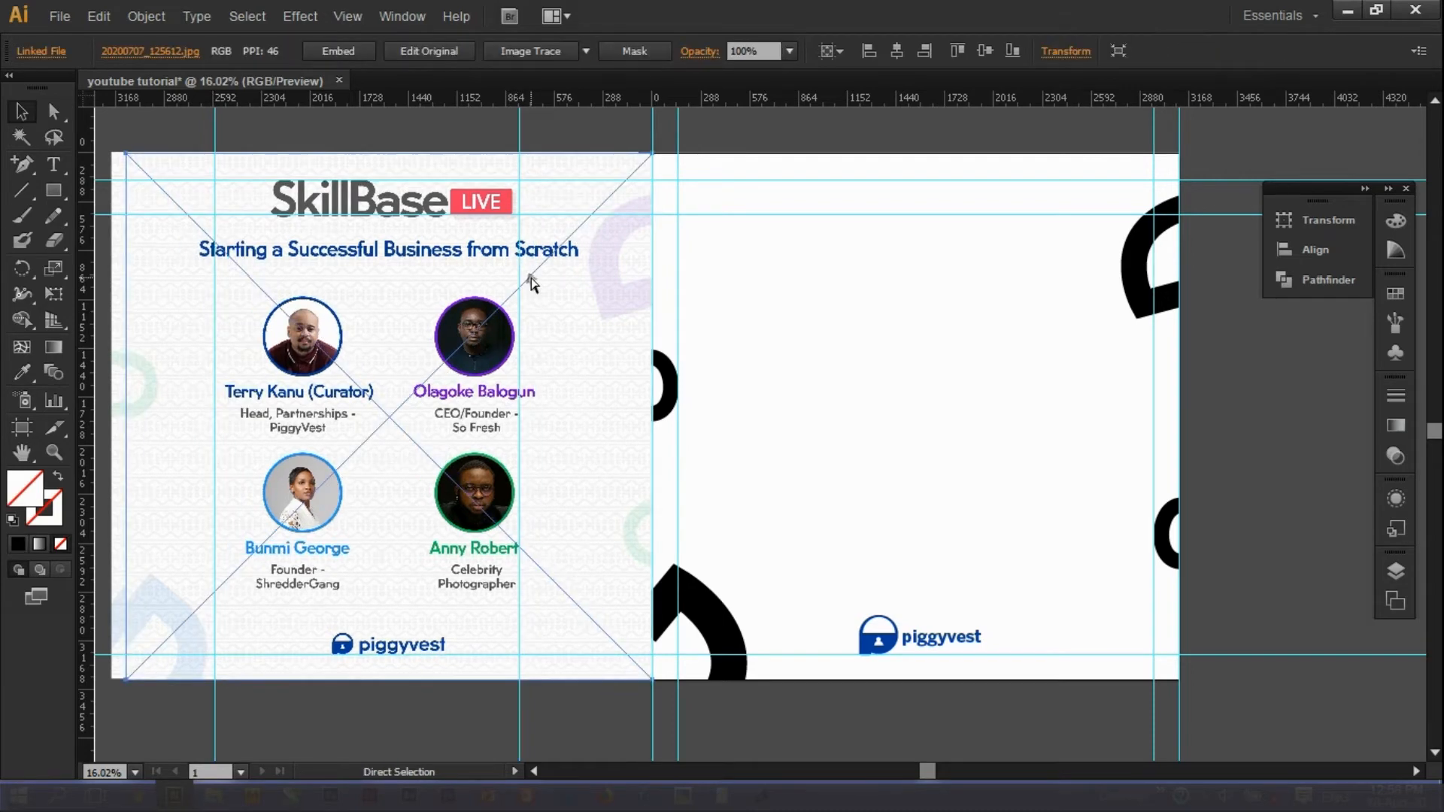
click(216, 134)
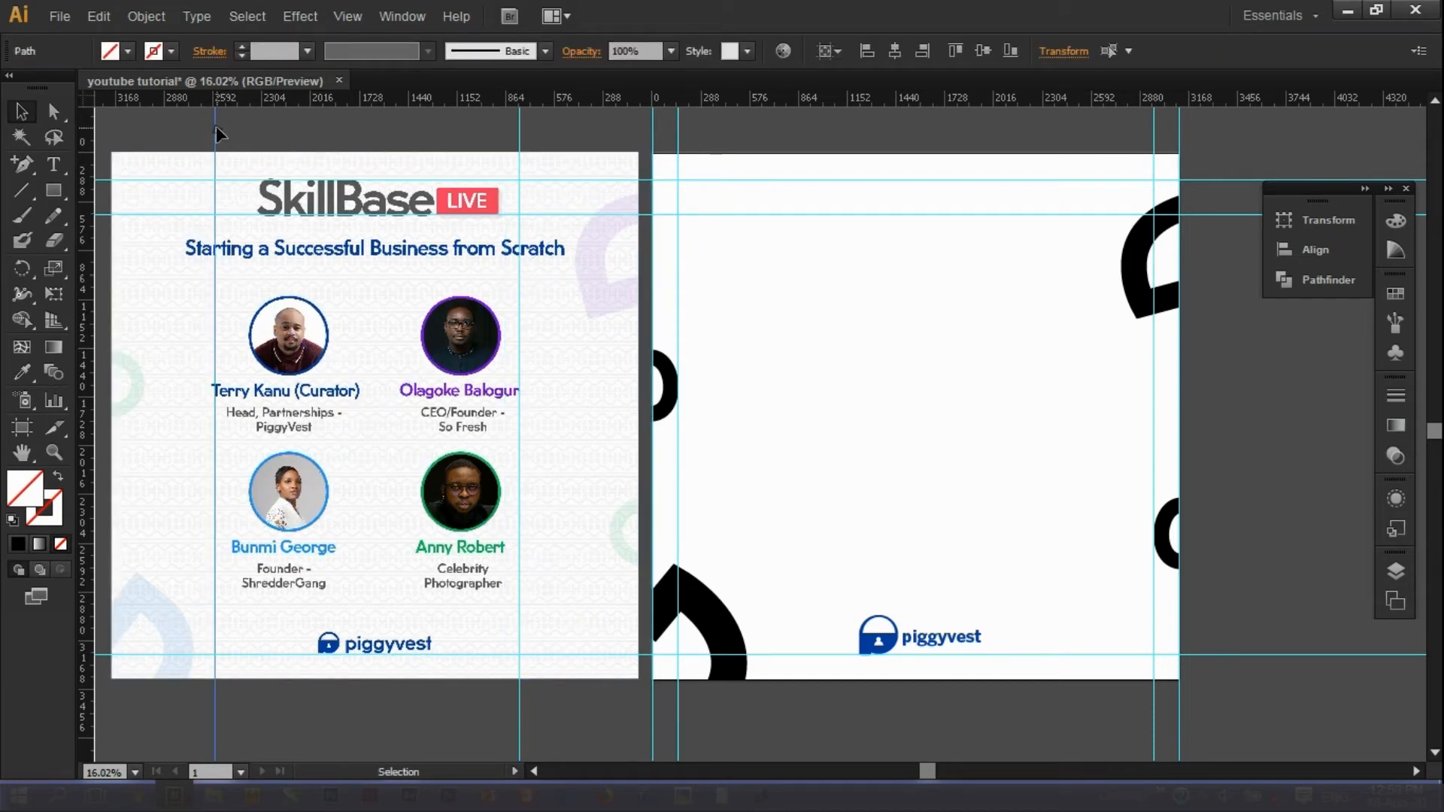
click(249, 197)
drag(90, 229, 376, 418)
shift+click(215, 235)
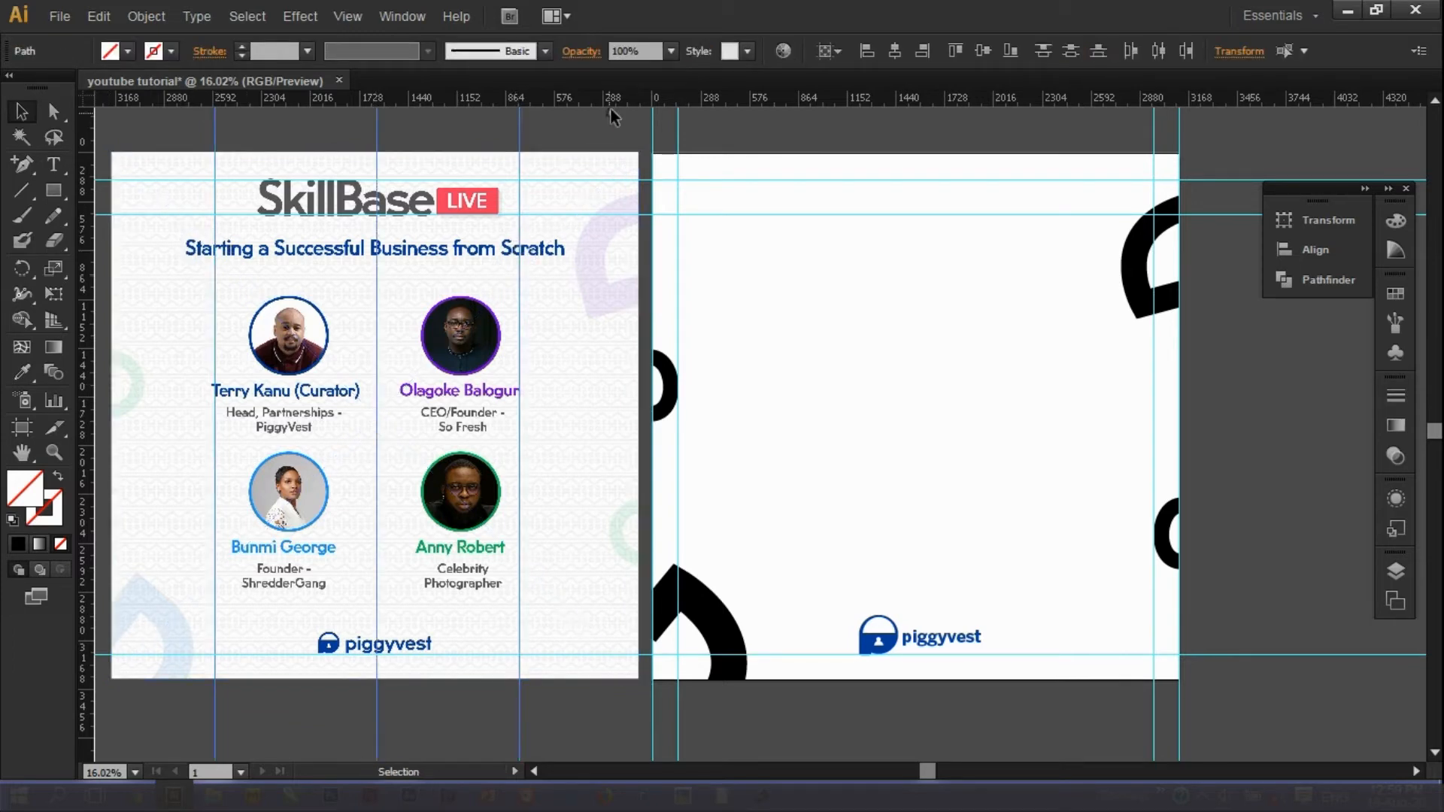
click(358, 143)
click(375, 135)
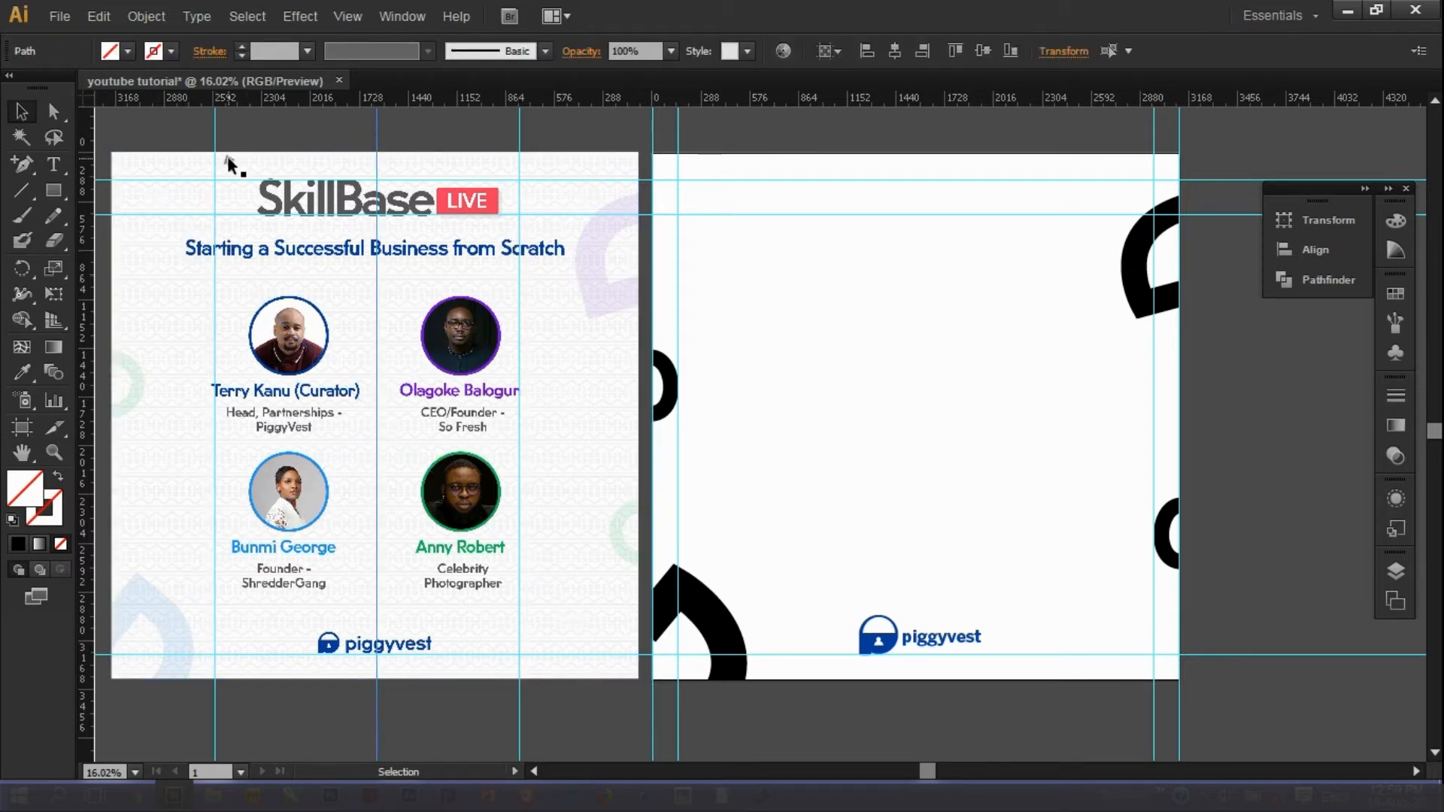
drag(519, 278, 460, 300)
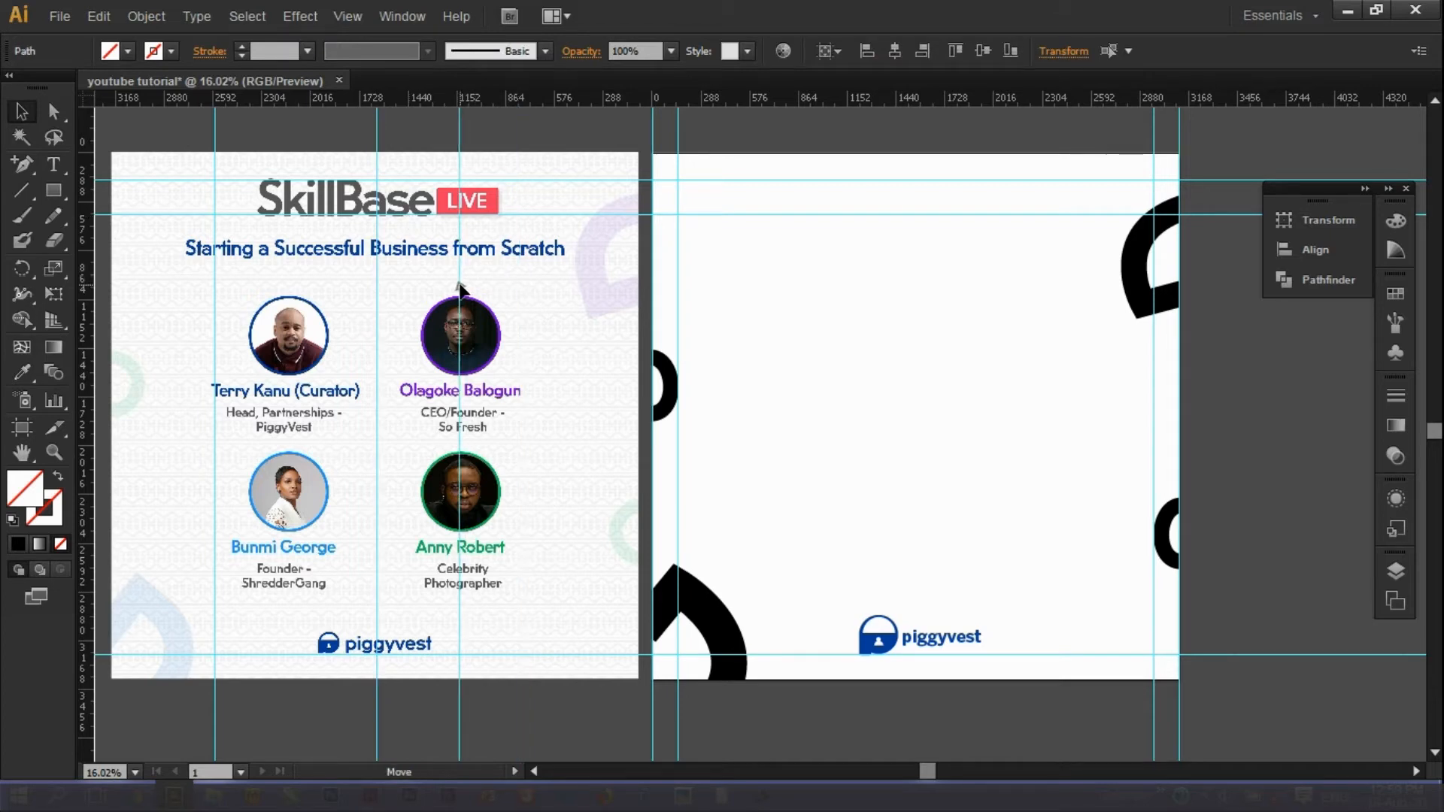
drag(222, 308, 250, 323)
drag(460, 324, 501, 320)
Add several horizontal guides across the reference flyer between the rows.
drag(336, 97, 369, 374)
drag(388, 103, 444, 451)
drag(476, 102, 481, 532)
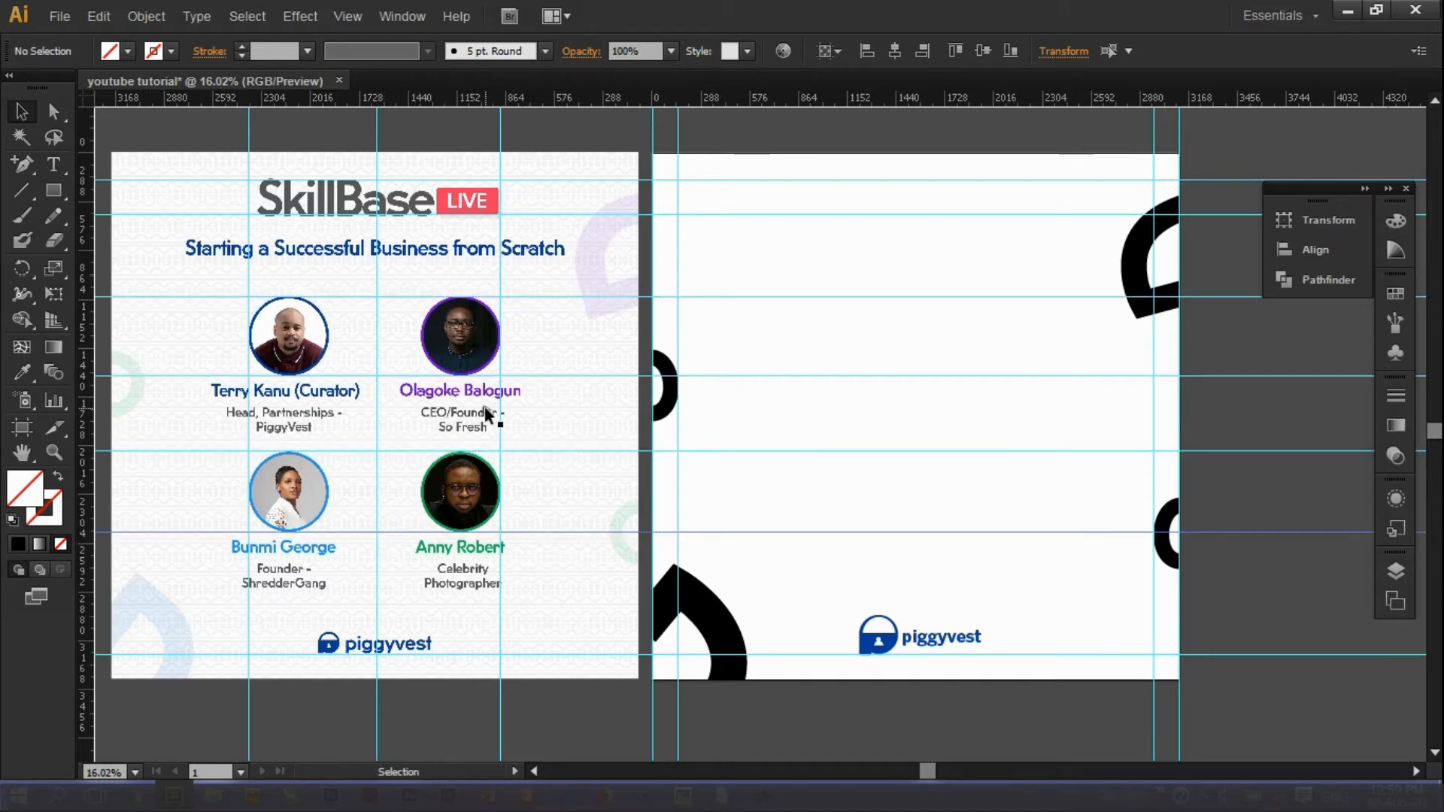
scroll(398, 271, left, 1)
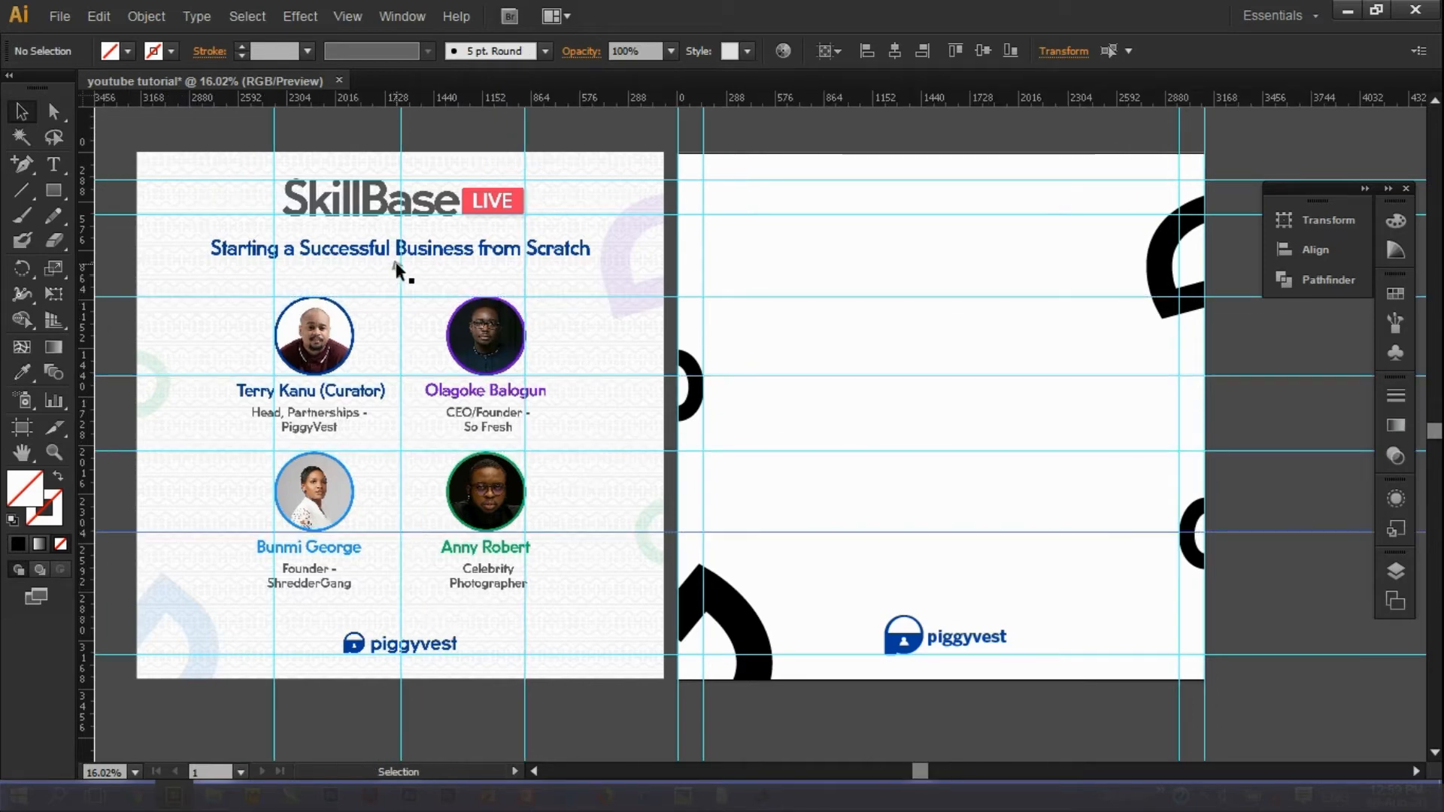
Center the middle guide on the flyer, then move all three vertical guides onto the new artboard.
click(407, 329)
click(401, 255)
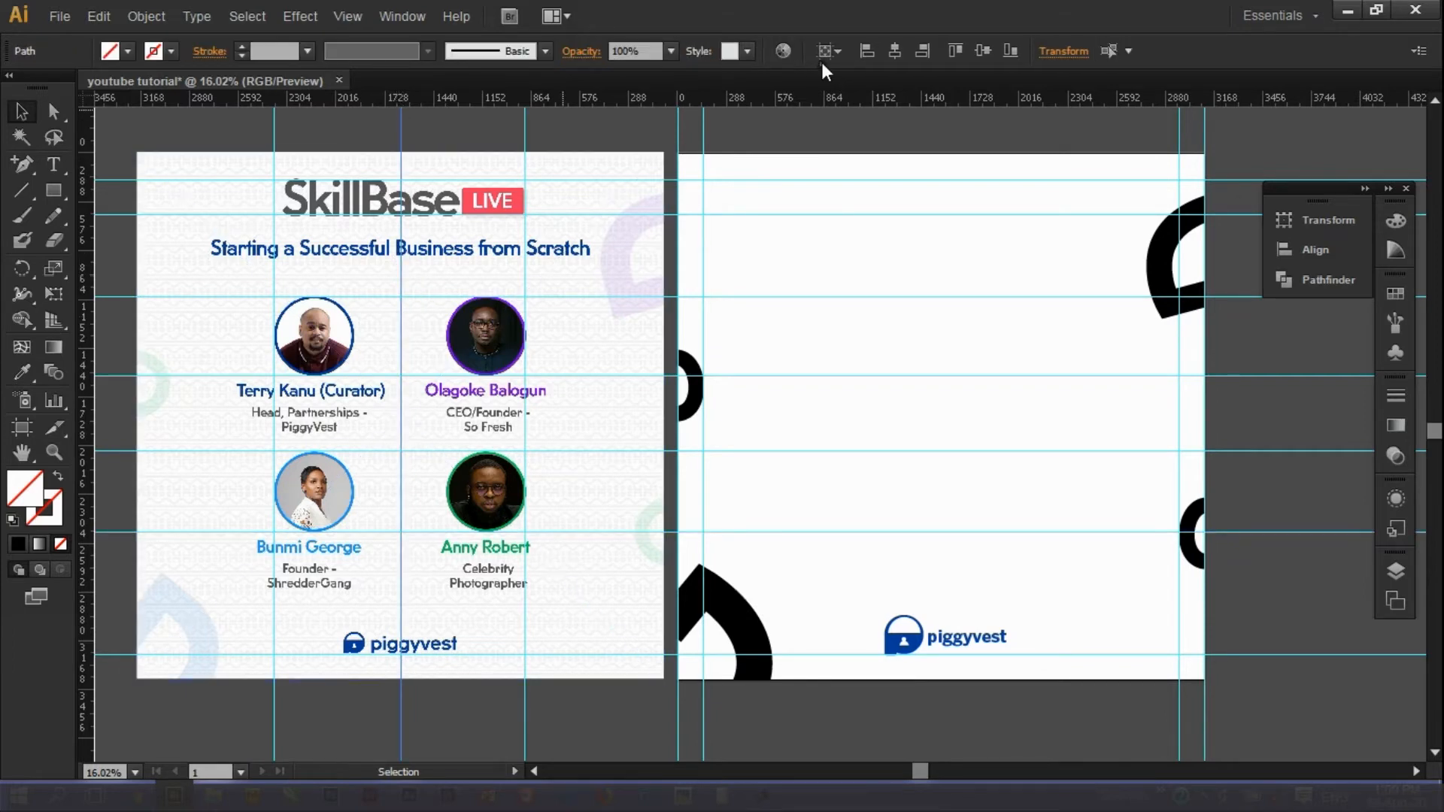
click(895, 49)
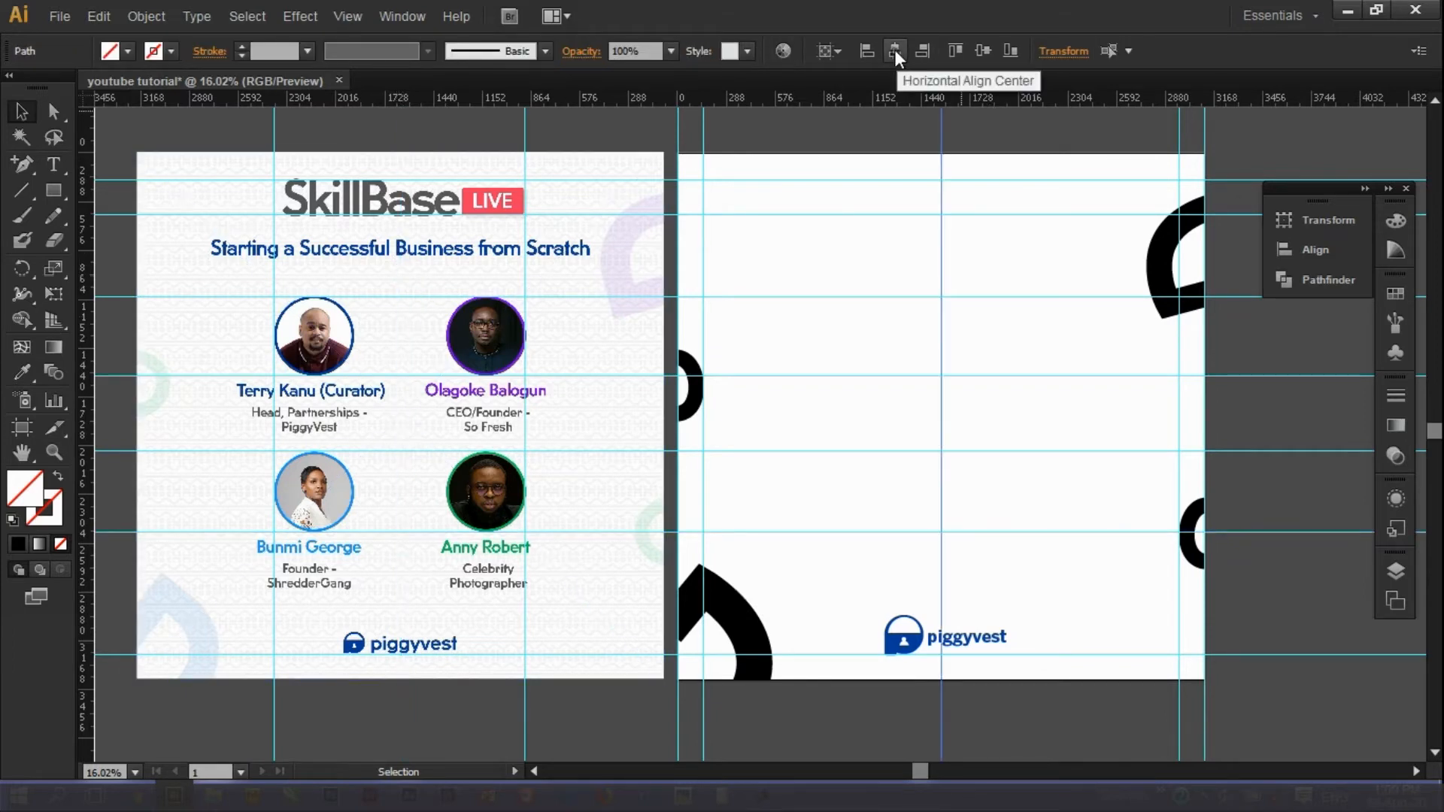
click(195, 252)
click(400, 395)
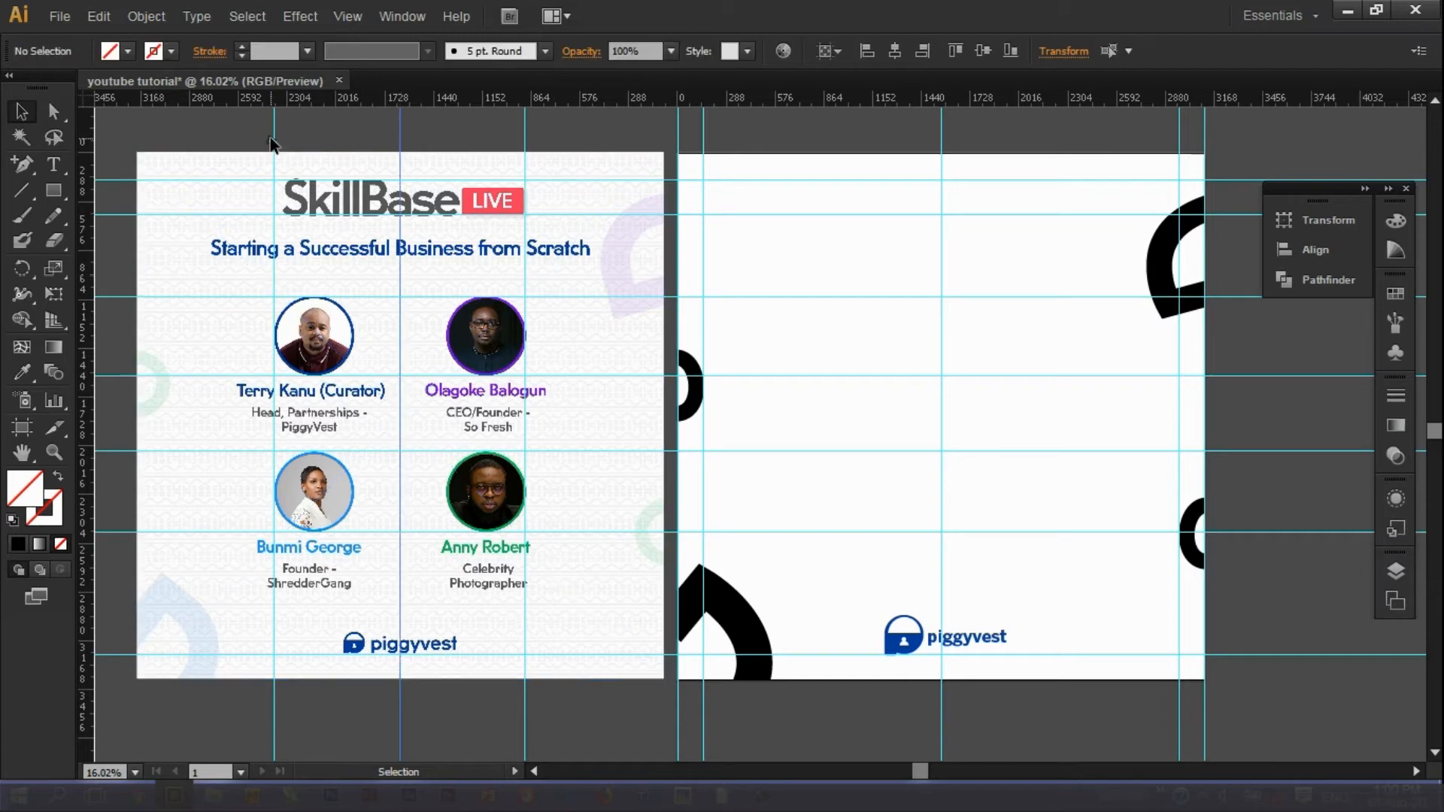
shift+click(526, 147)
drag(401, 135, 942, 237)
click(1094, 705)
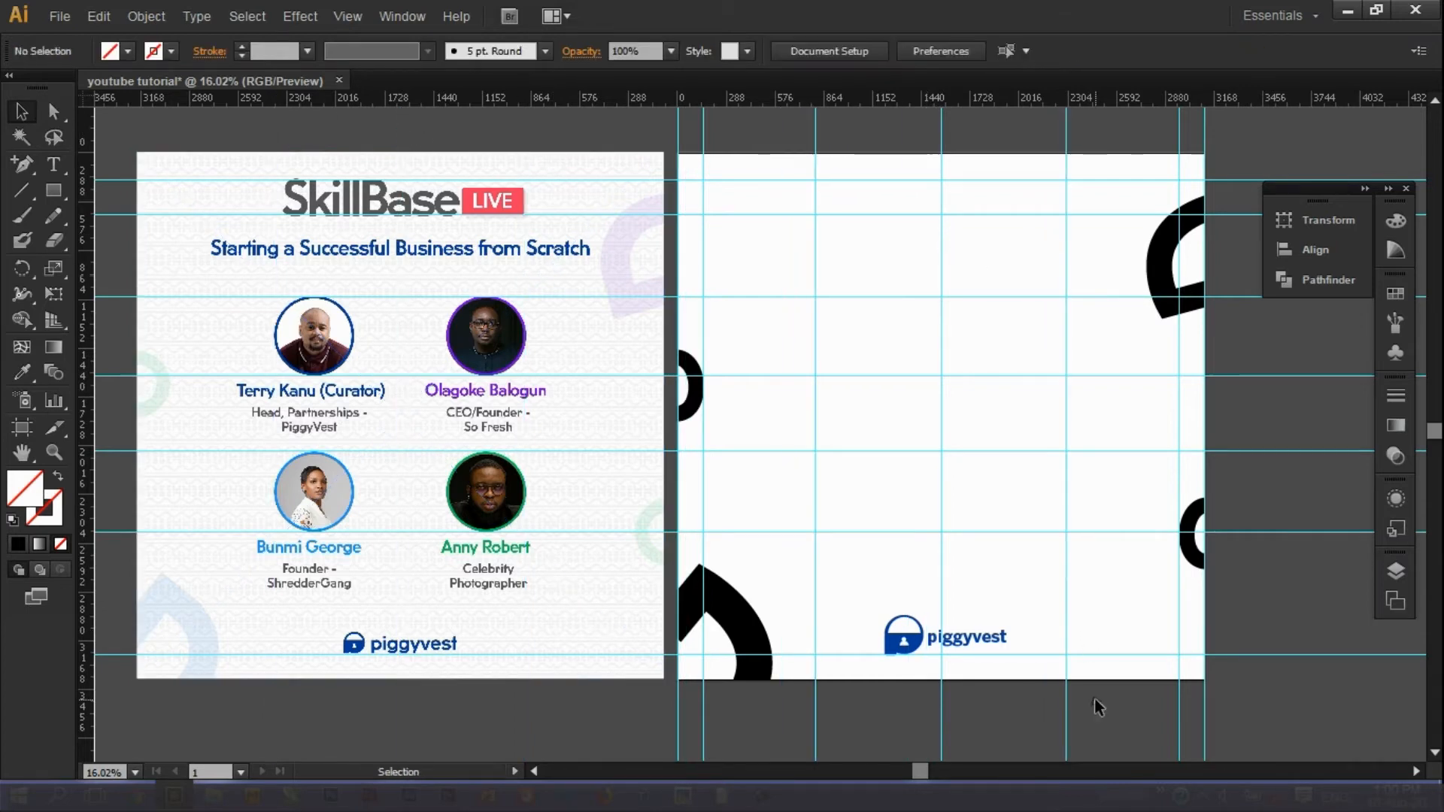
Scale the piggyvest wordmark up to about 146 pt, nudging it up and undoing an extra enlargement.
click(961, 635)
click(1012, 674)
ctrl+click(990, 642)
drag(1009, 648, 1029, 659)
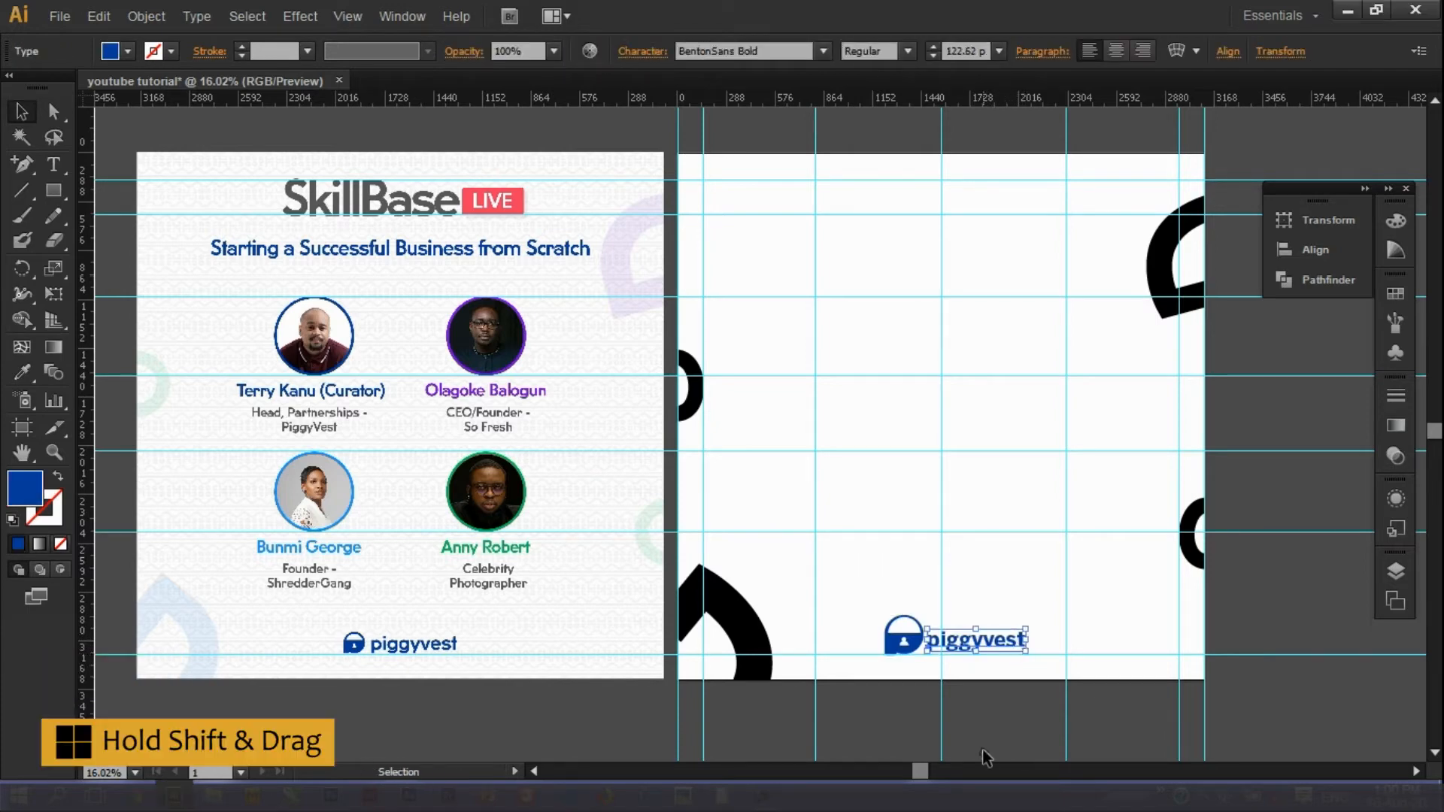
click(991, 711)
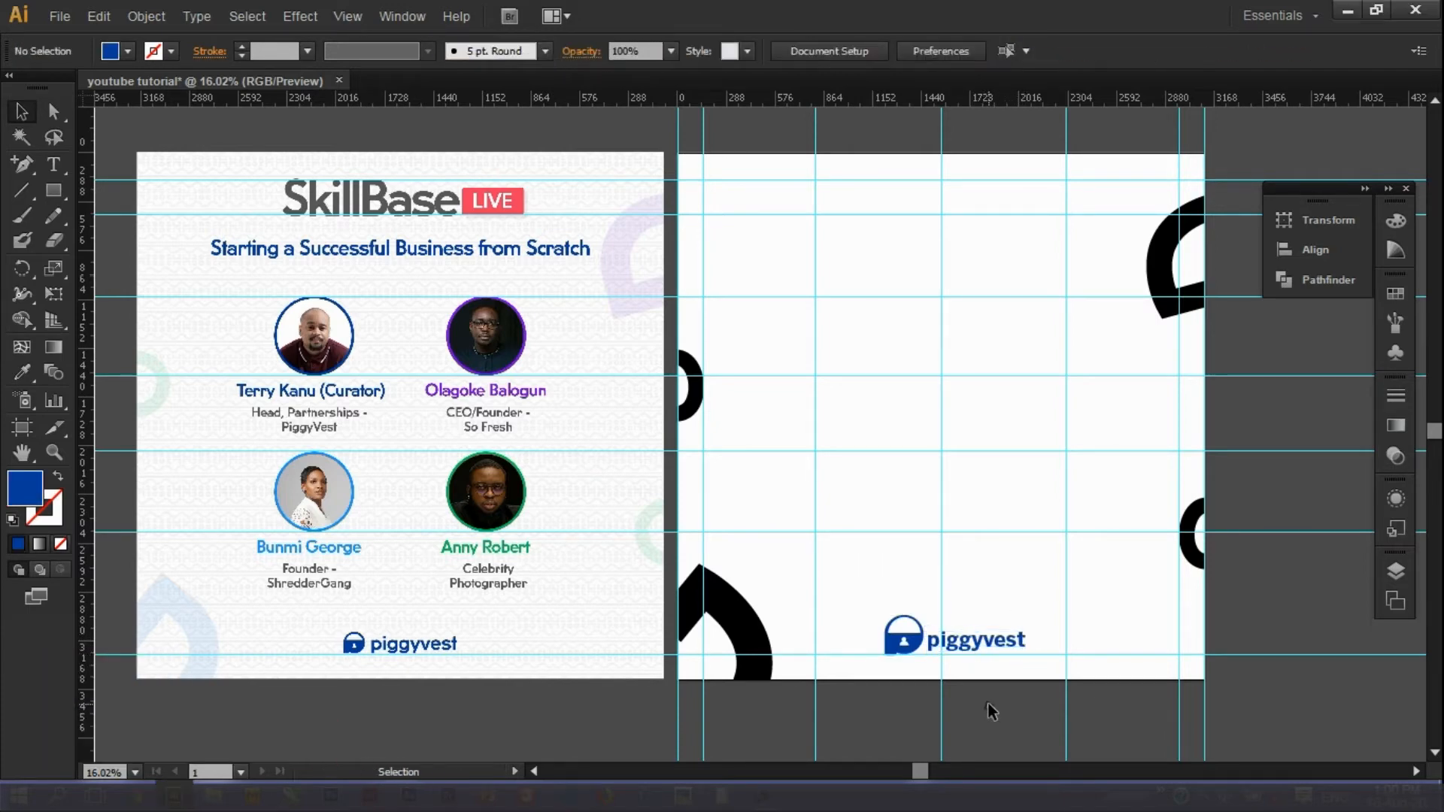
ctrl+click(984, 644)
key(Up)
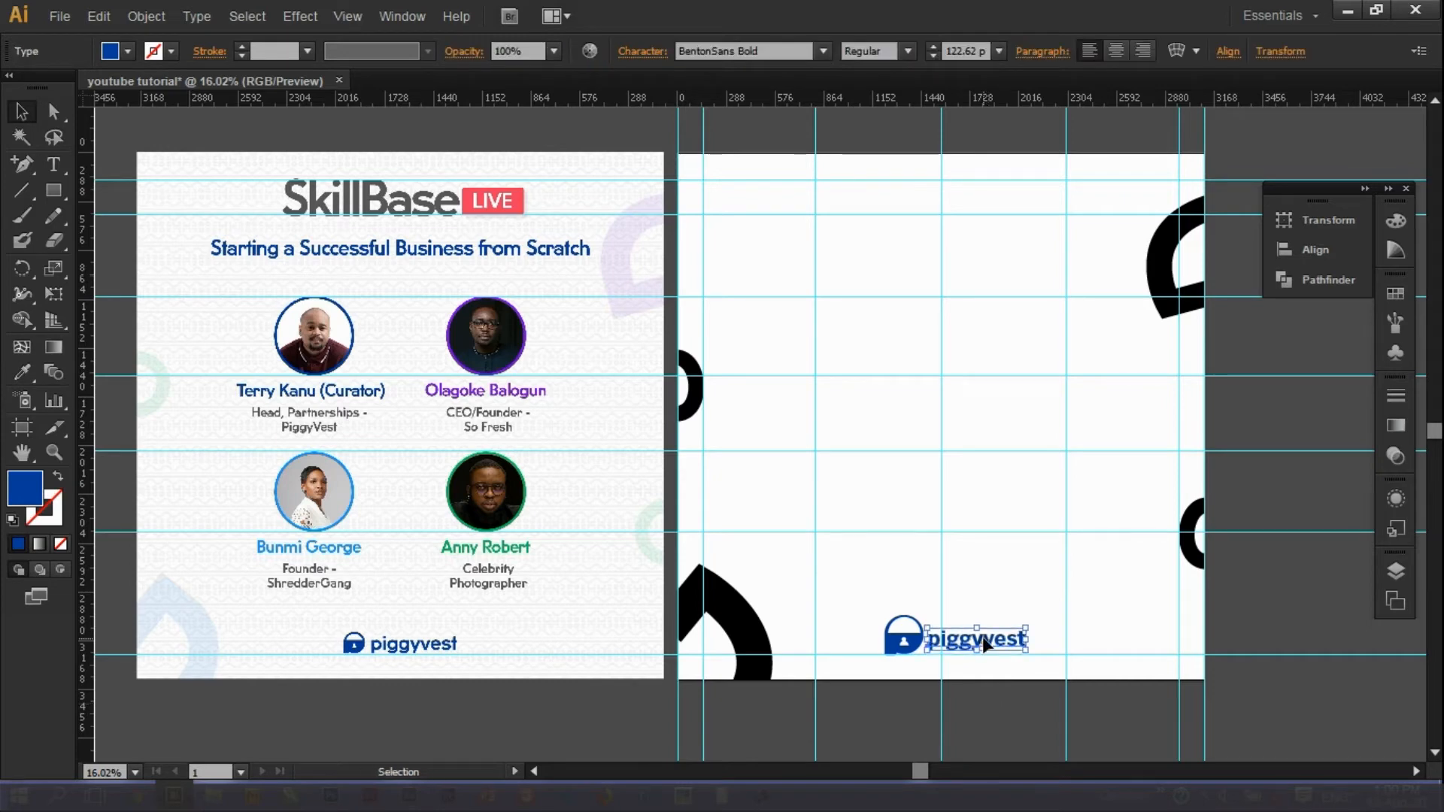
drag(1026, 628, 1043, 618)
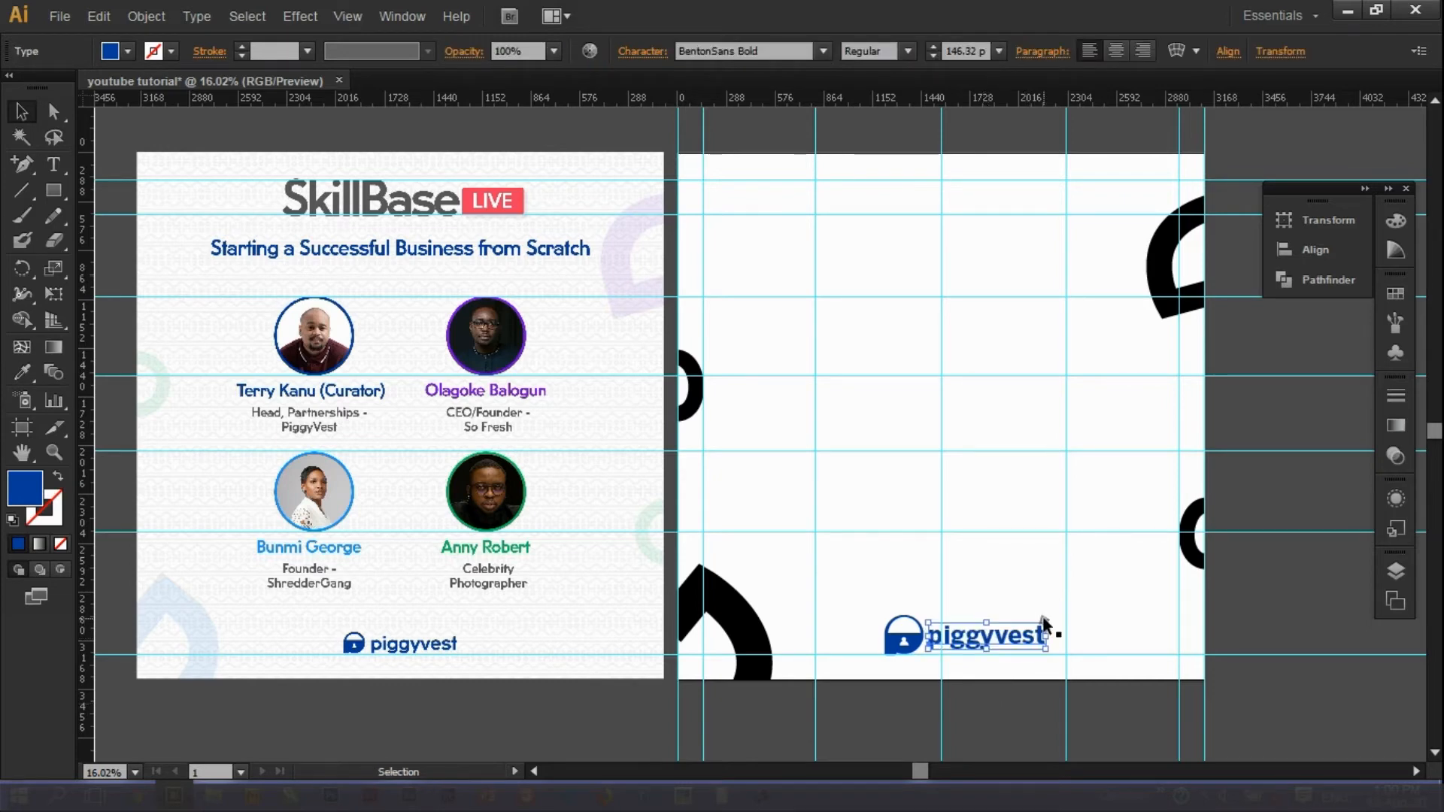
click(994, 679)
key(ctrl+z)
click(1034, 681)
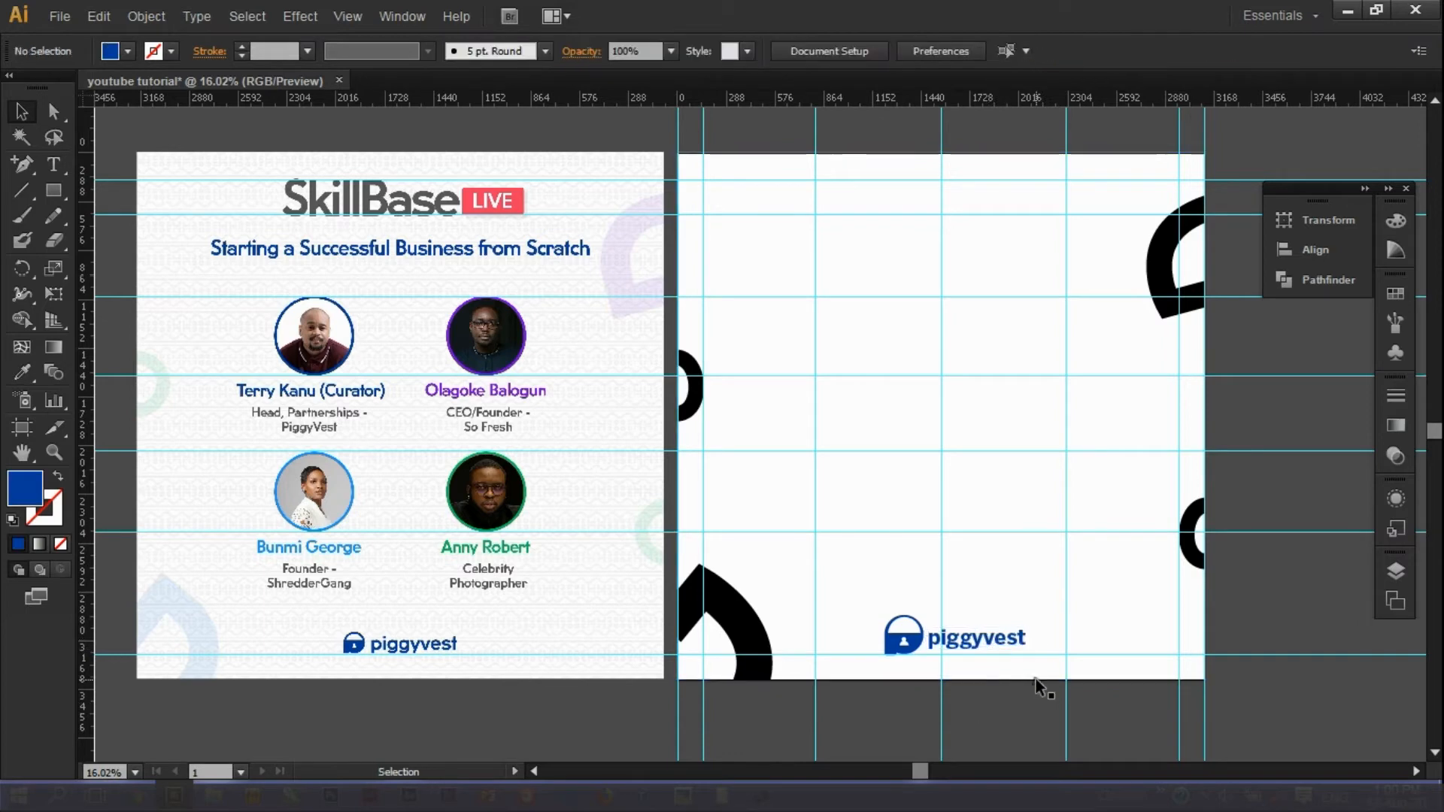
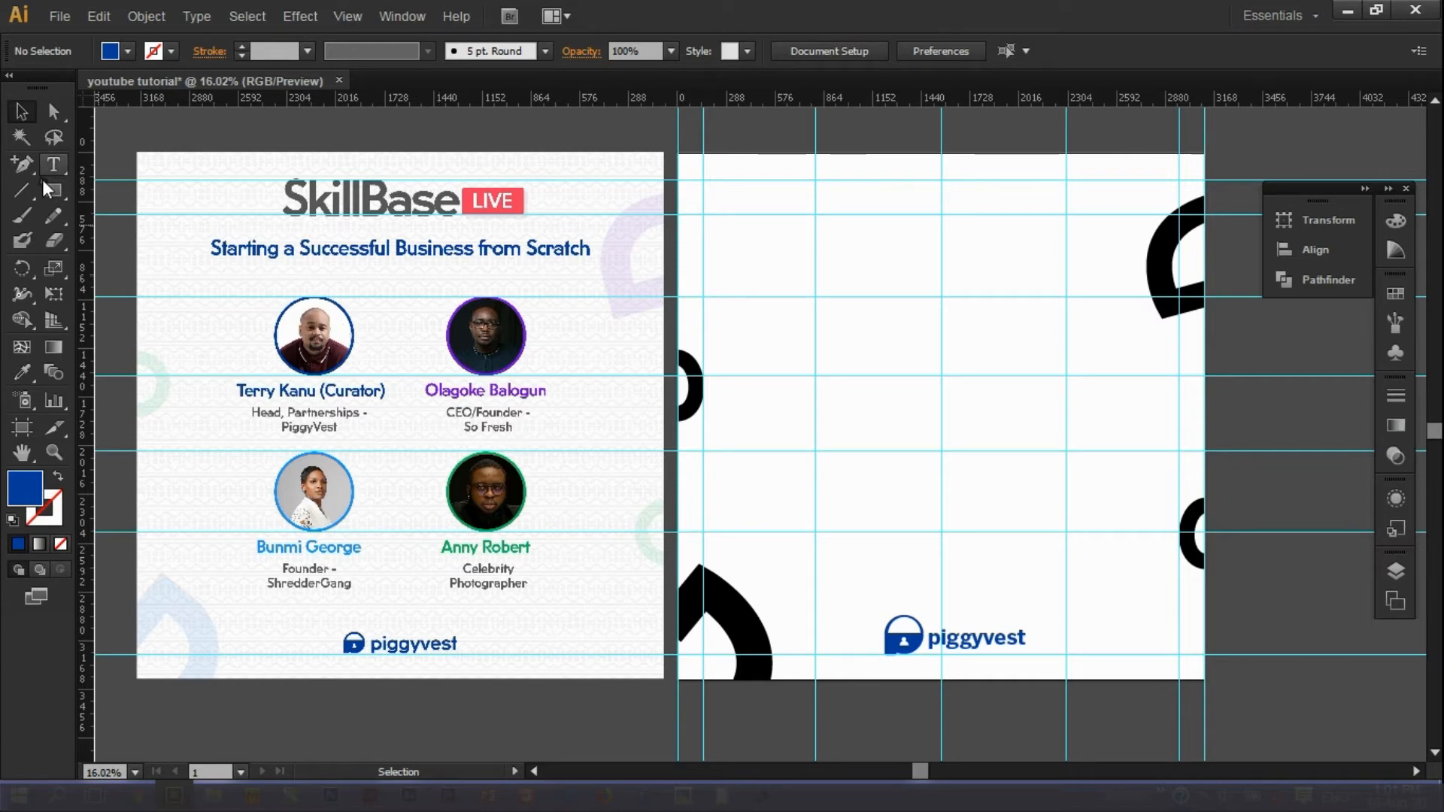
Draw a small square beside the back page and fill it with the second speaker's purple.
key(m)
drag(1220, 345, 1238, 486)
key(v)
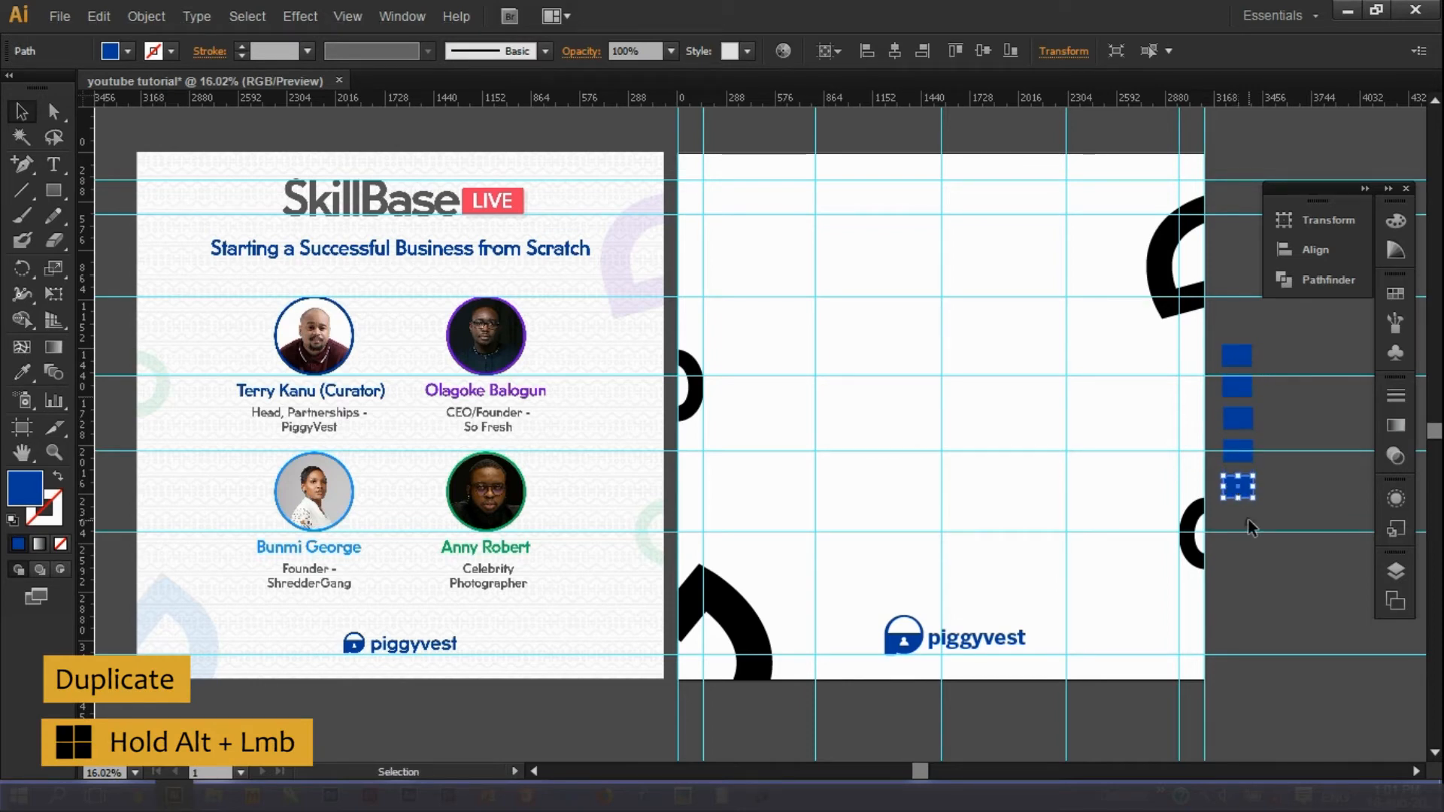
click(22, 372)
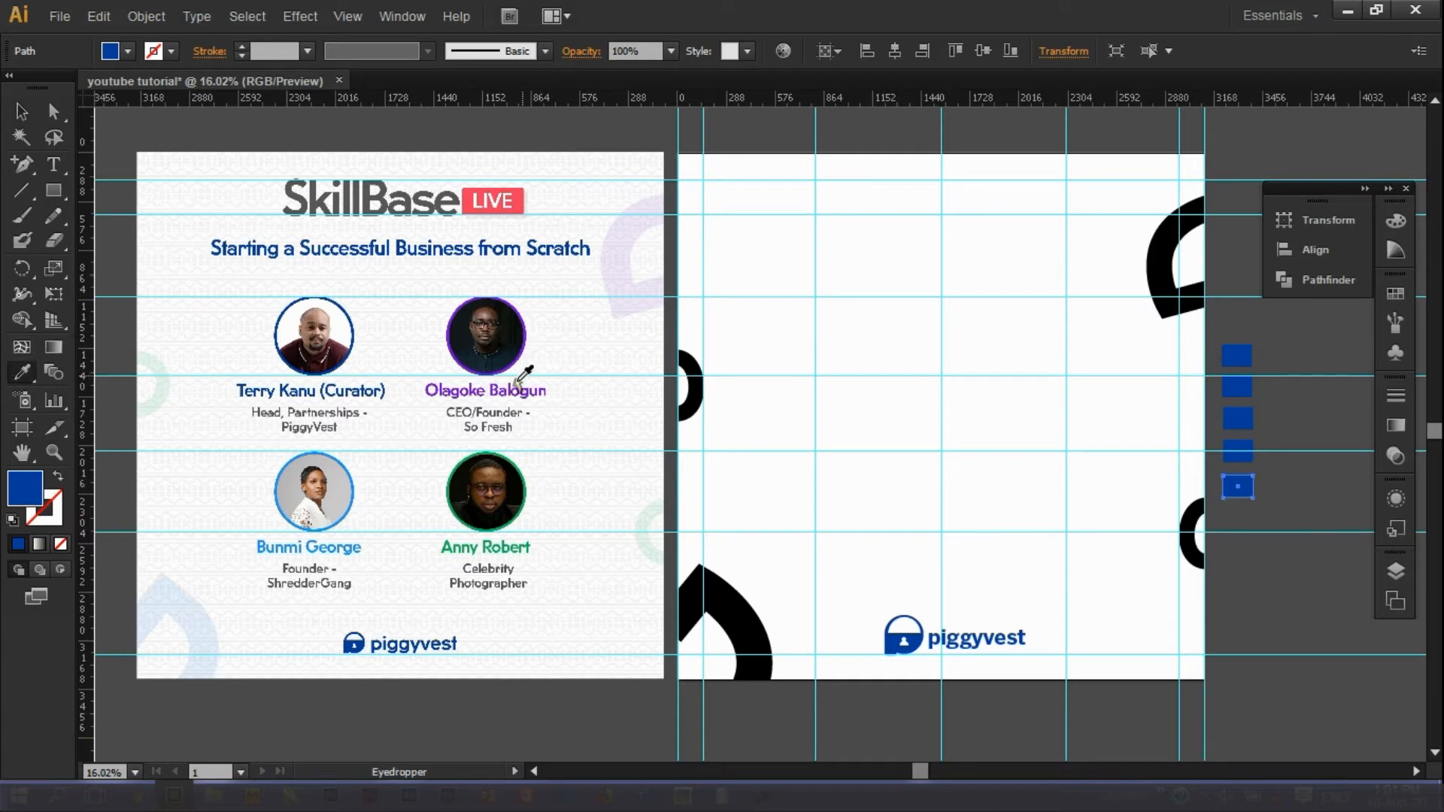
click(519, 363)
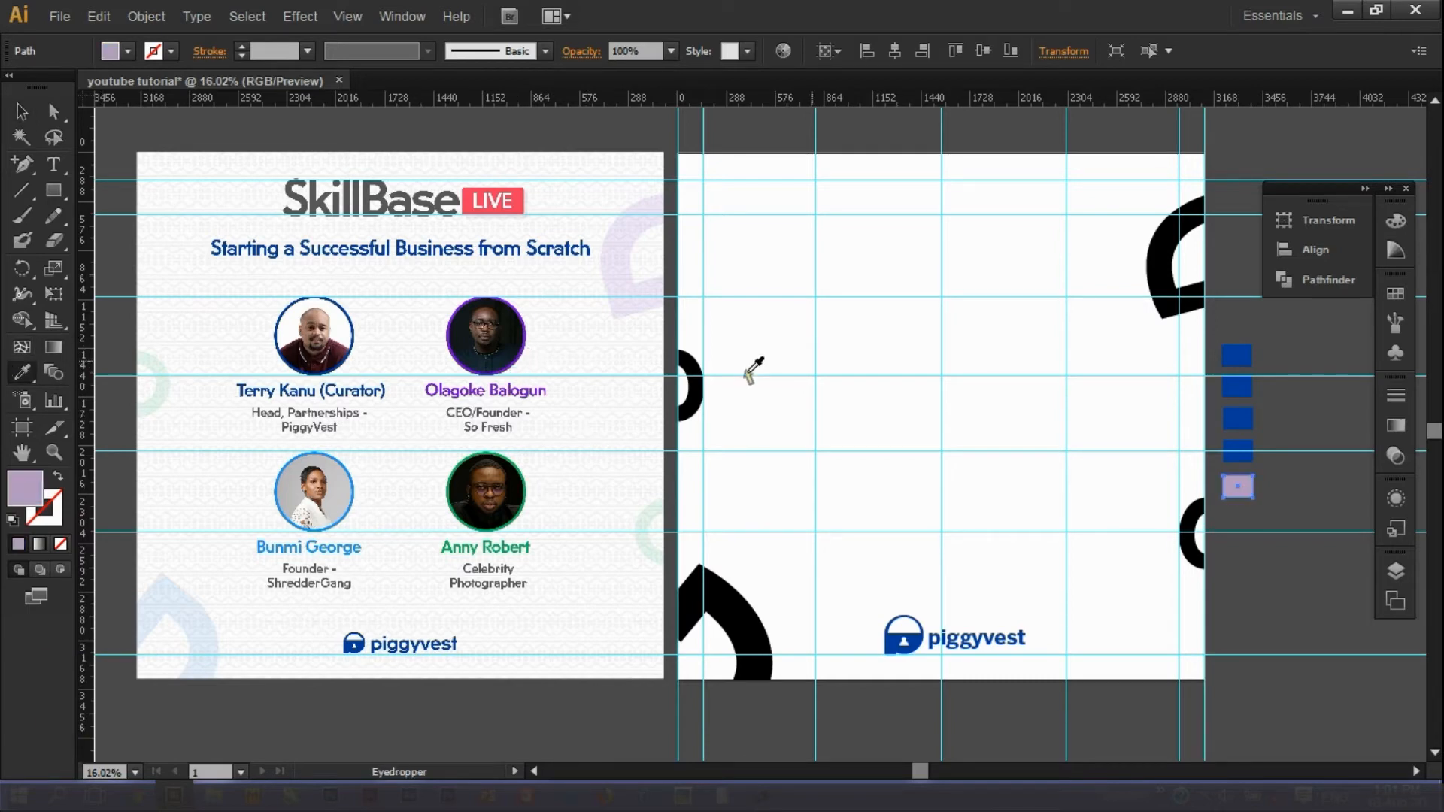
click(524, 385)
key(v)
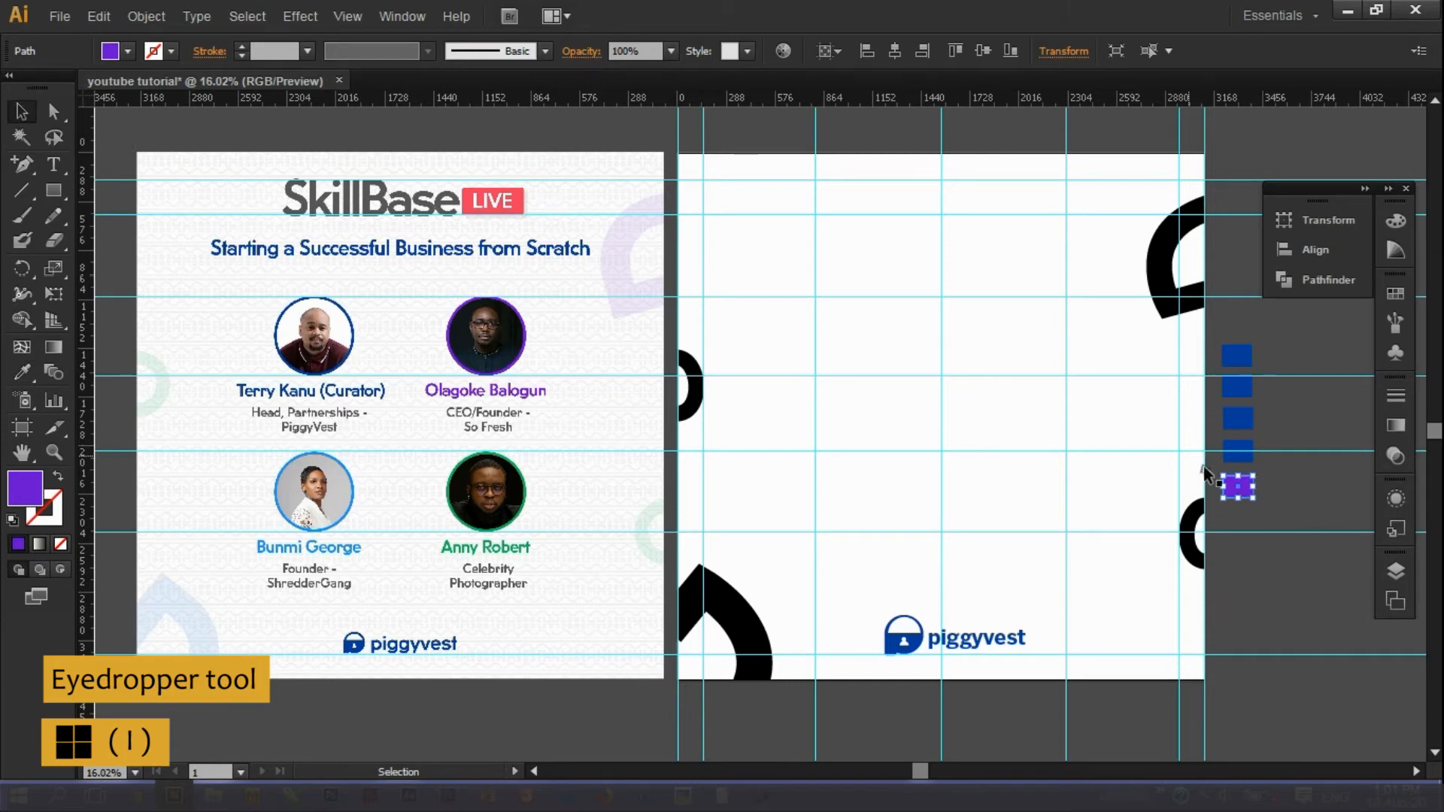
Colour the fourth swatch square light blue from the third speaker's name.
click(1231, 451)
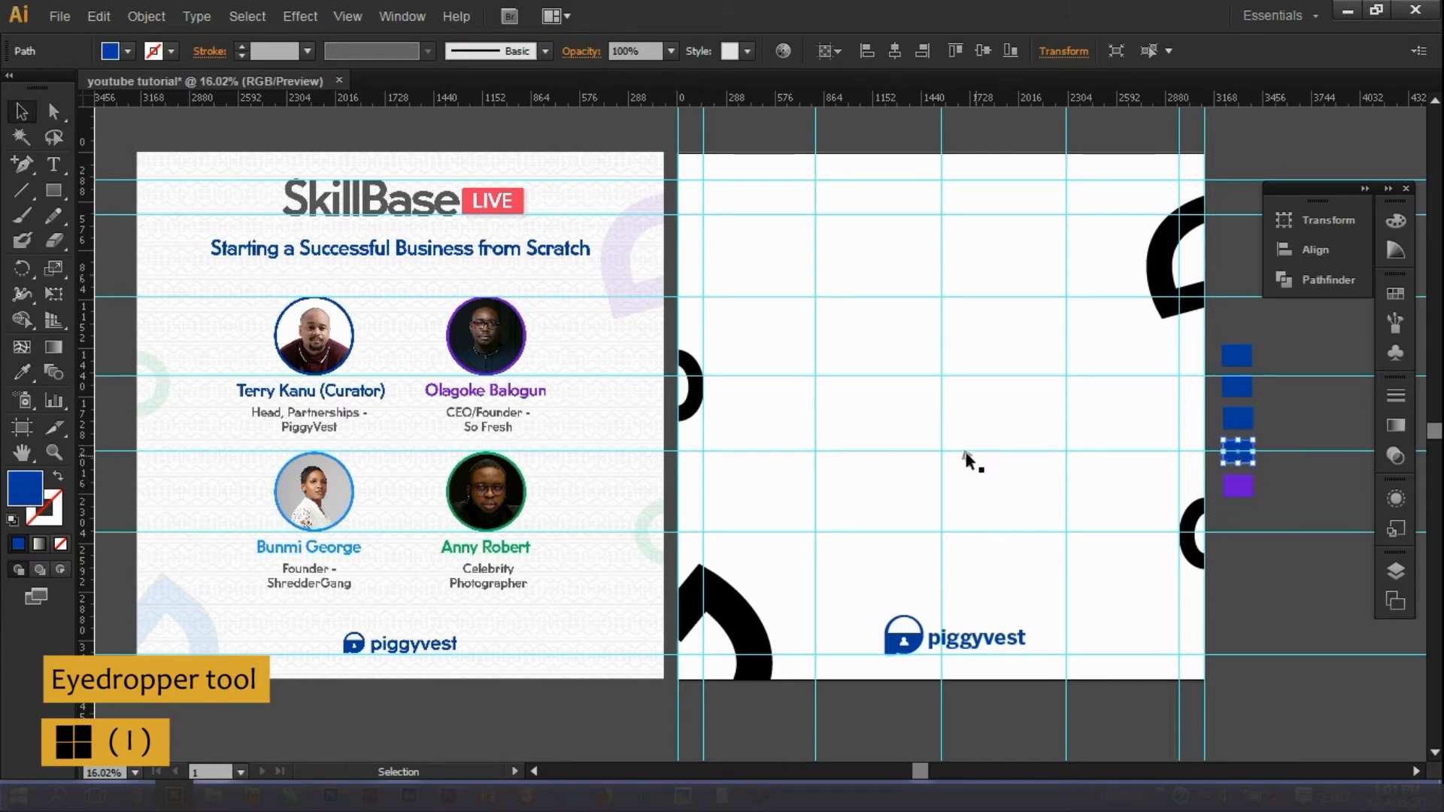
key(i)
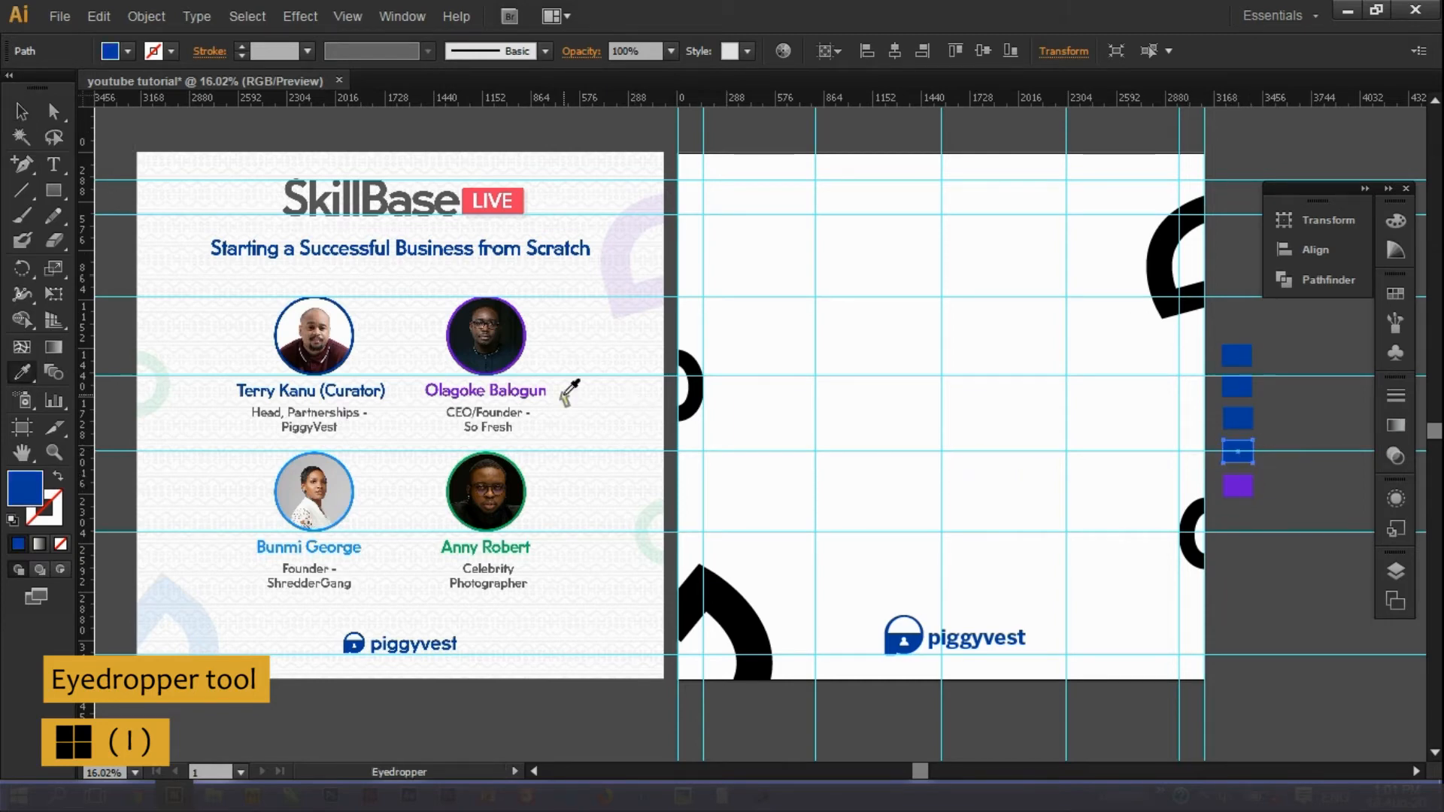
click(349, 511)
click(340, 546)
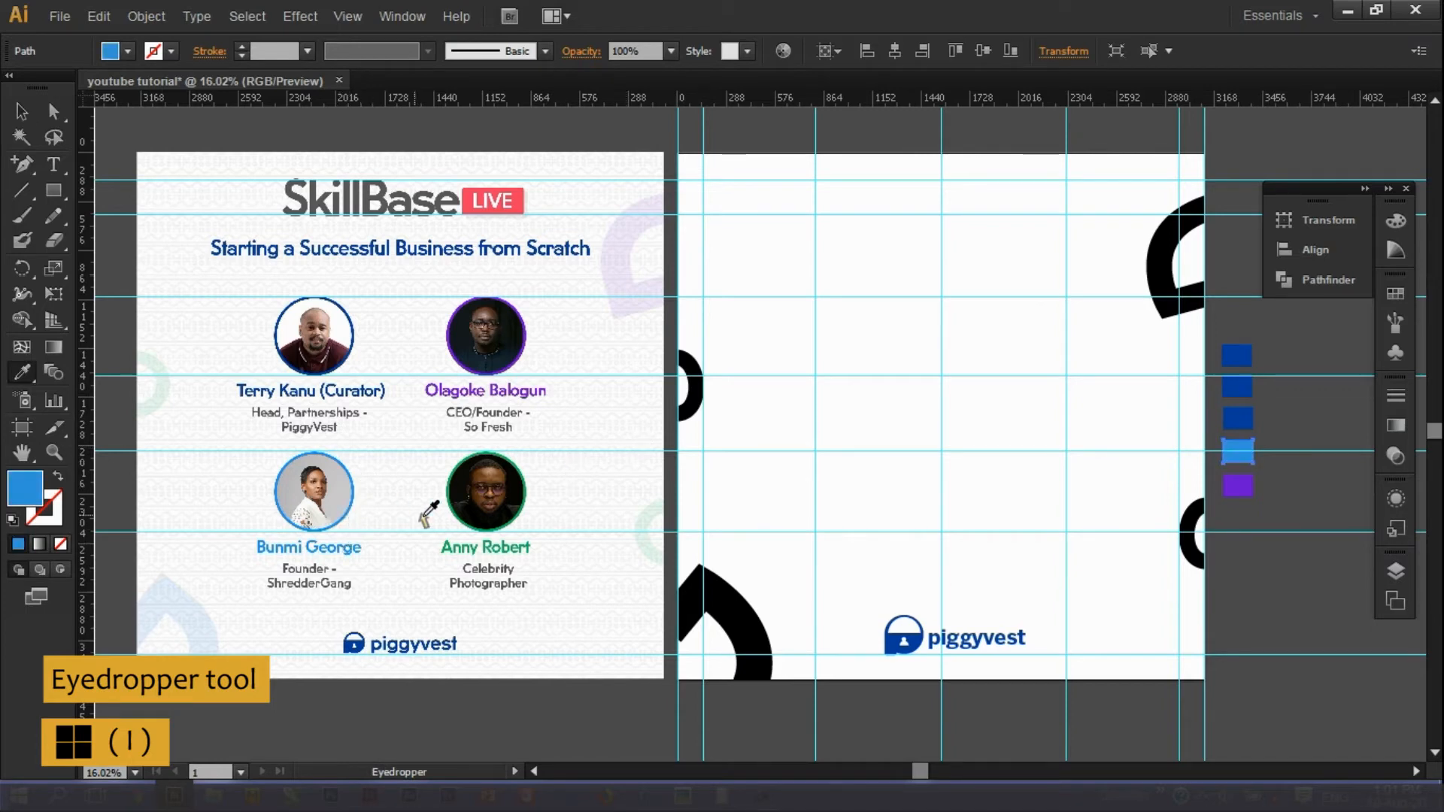
key(v)
Colour the third swatch square a strong green sampled from the fourth speaker.
click(1235, 420)
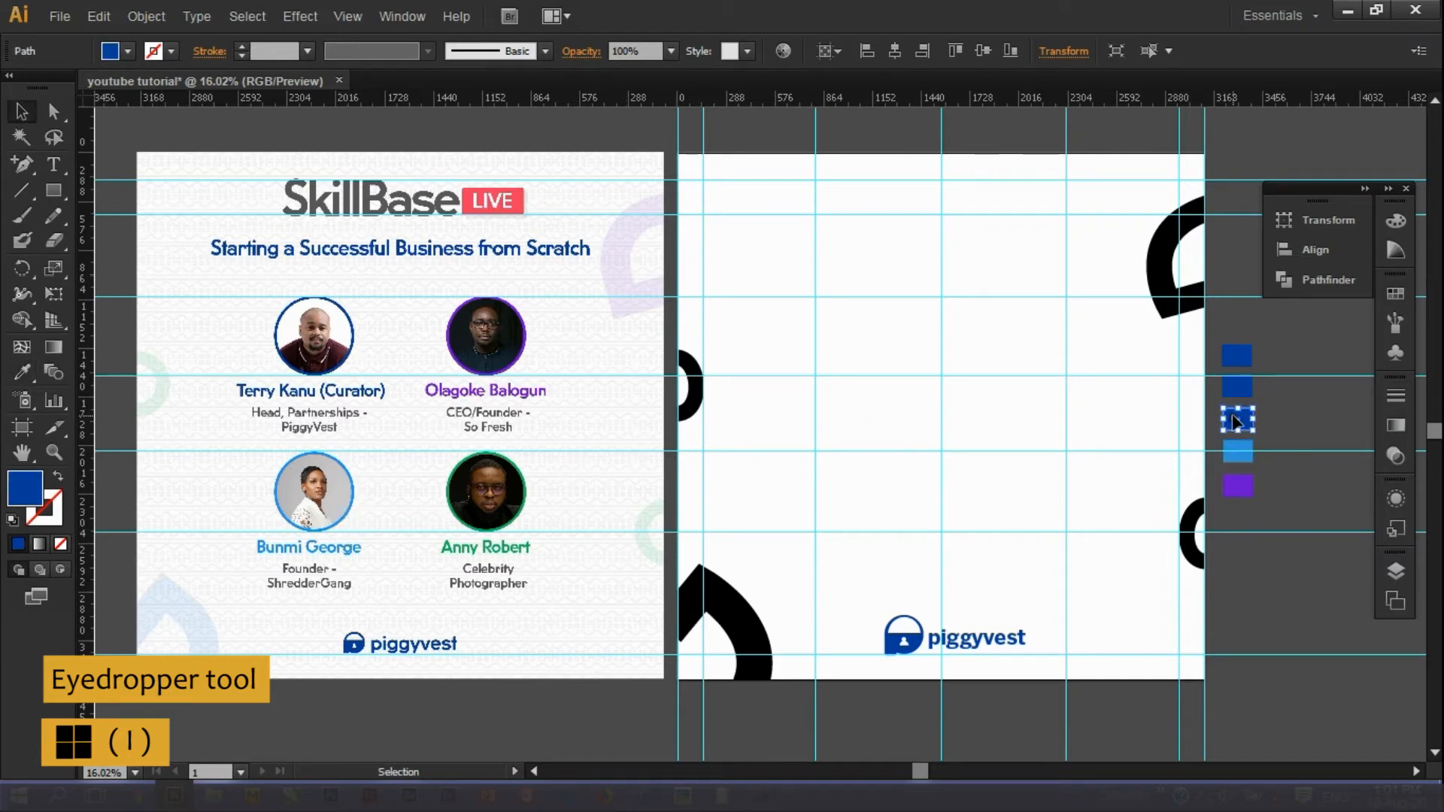
key(i)
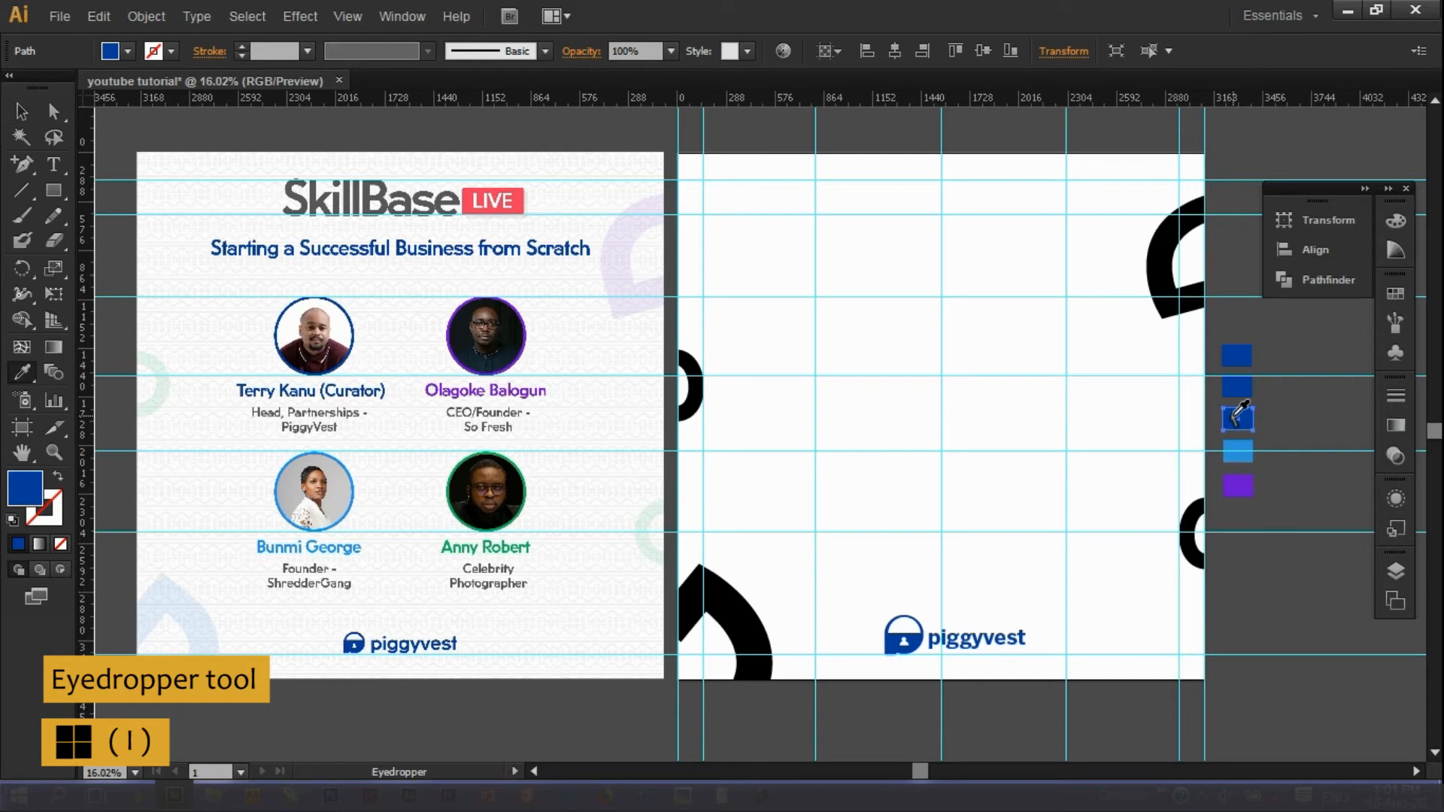
click(491, 541)
click(485, 543)
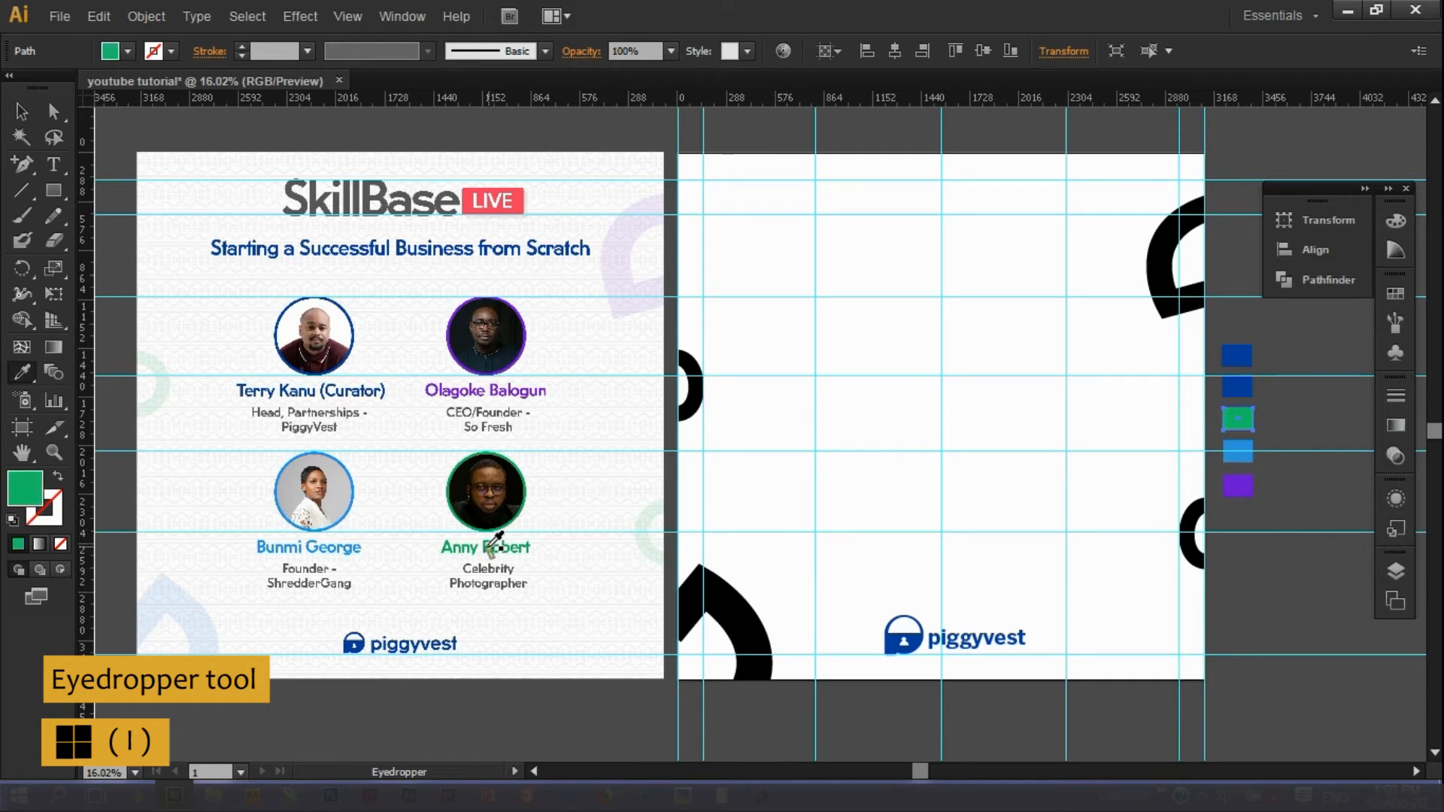
click(449, 551)
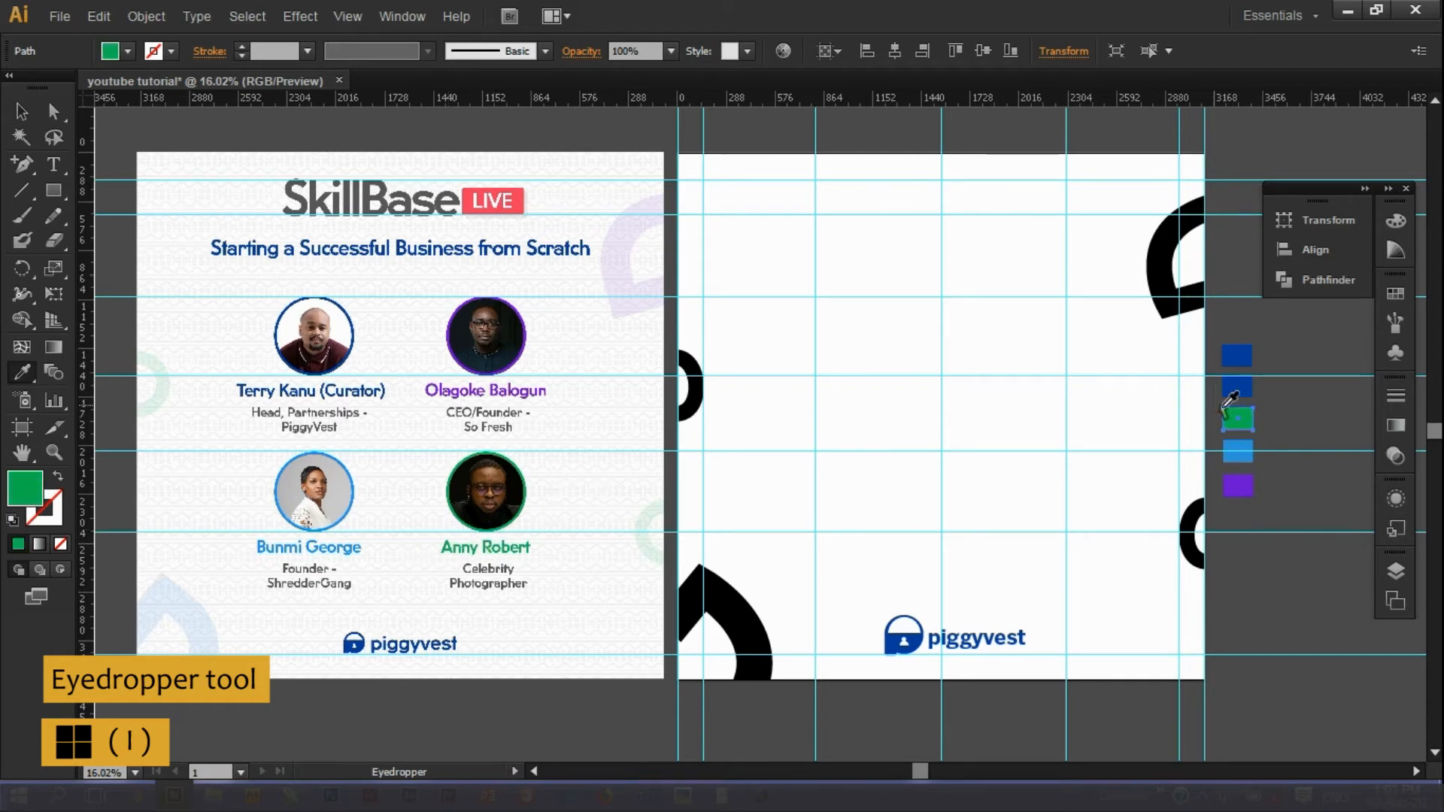
key(v)
Undo an accidental white fill on the second square, then give the top square the LIVE badge red.
click(1233, 386)
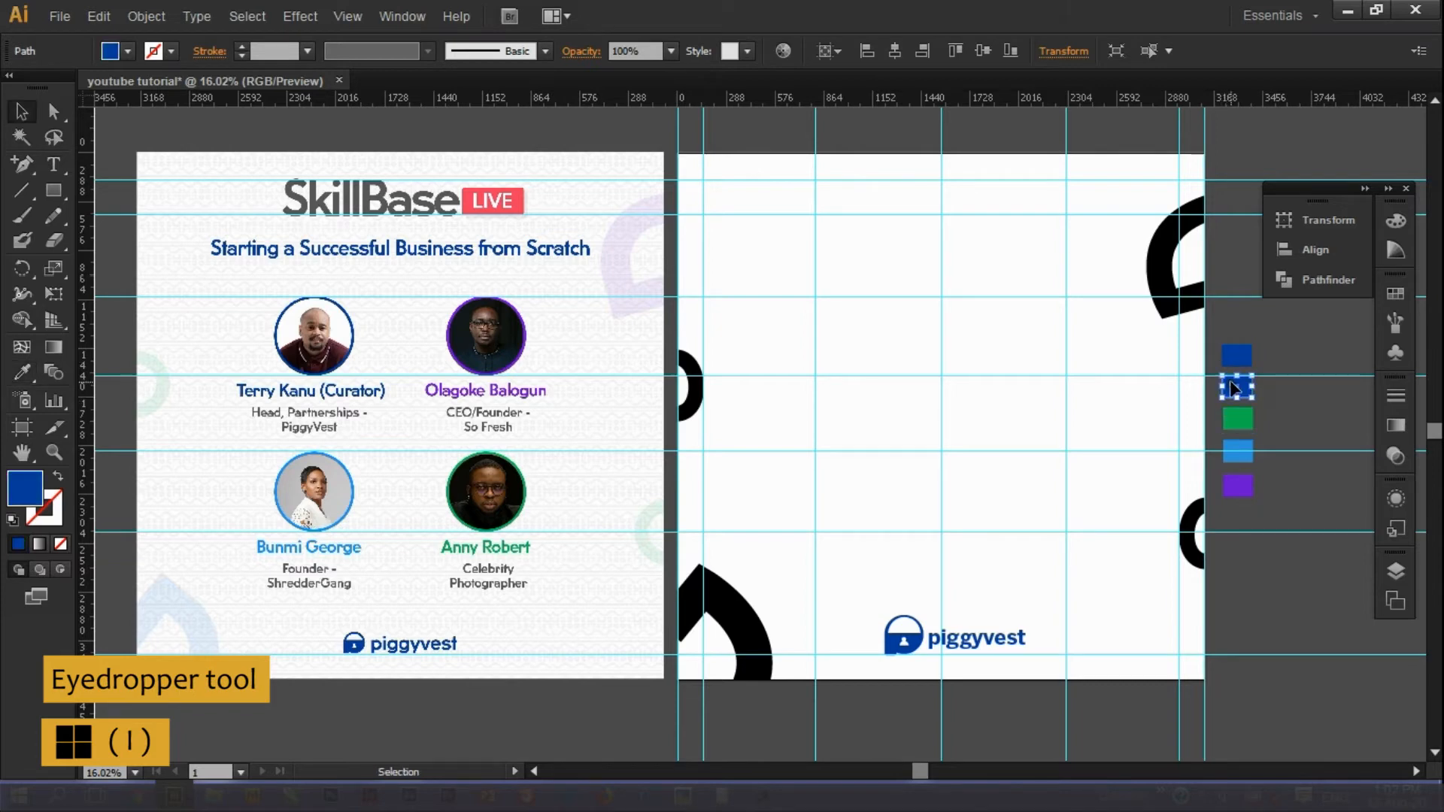
key(i)
click(350, 399)
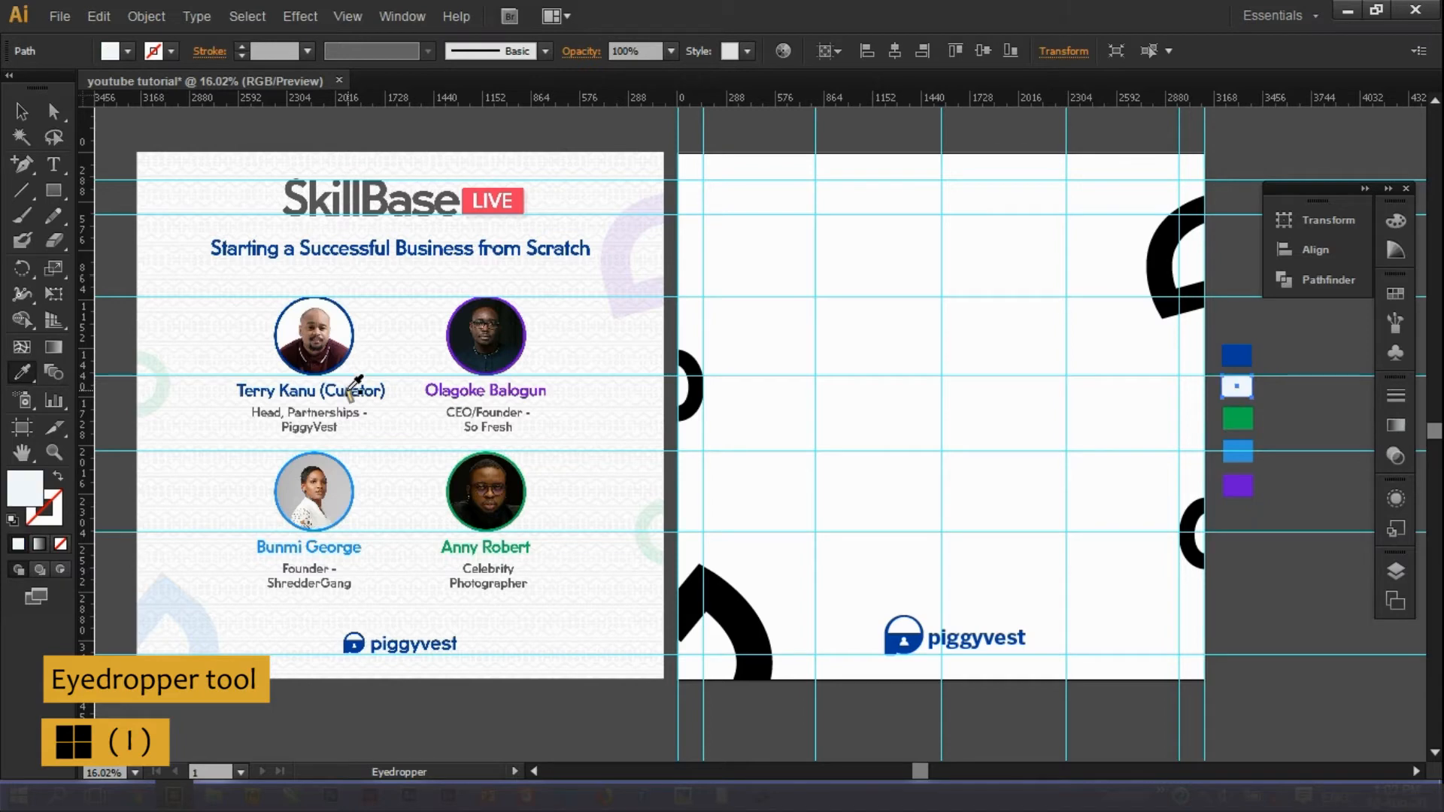
key(ctrl+z)
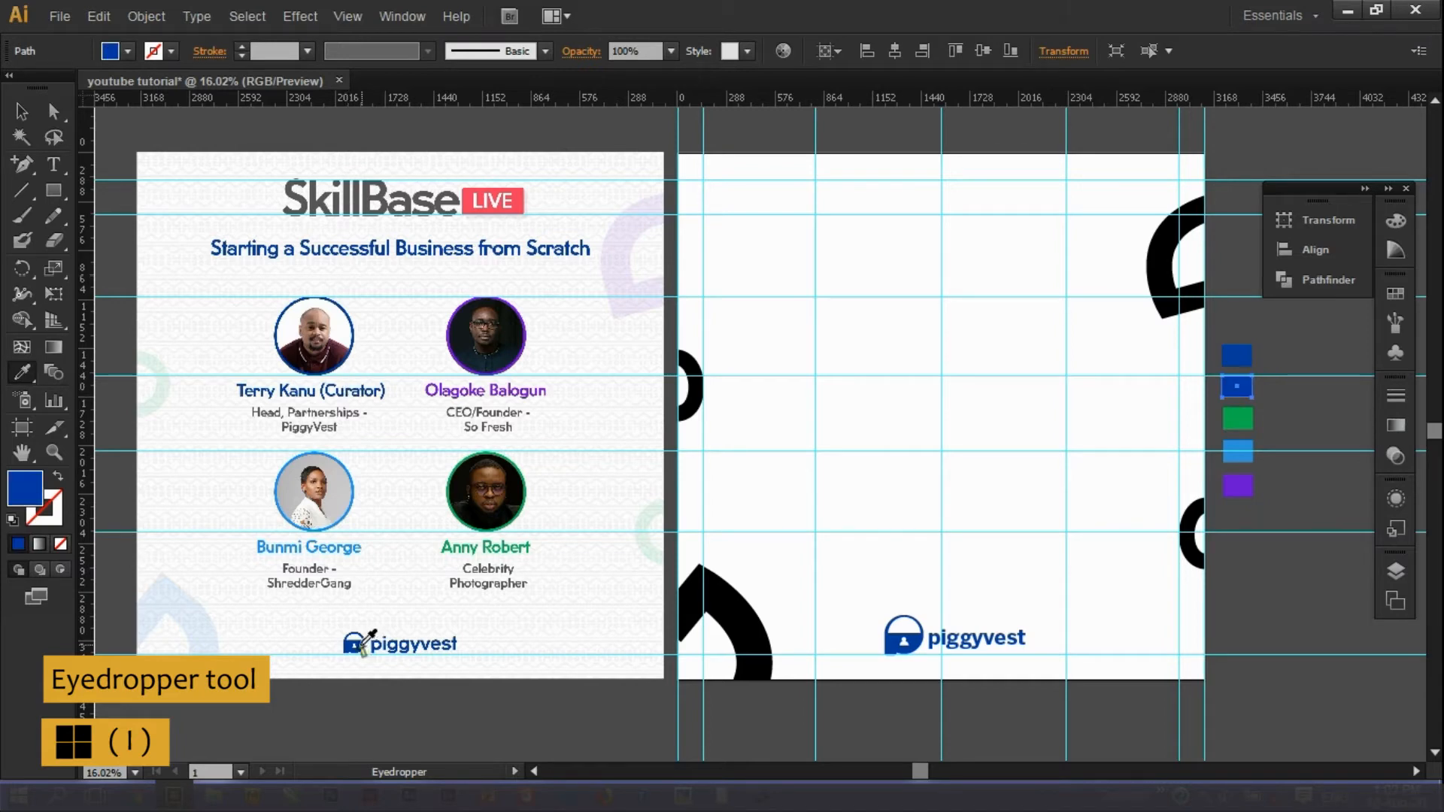
key(v)
click(1245, 355)
key(i)
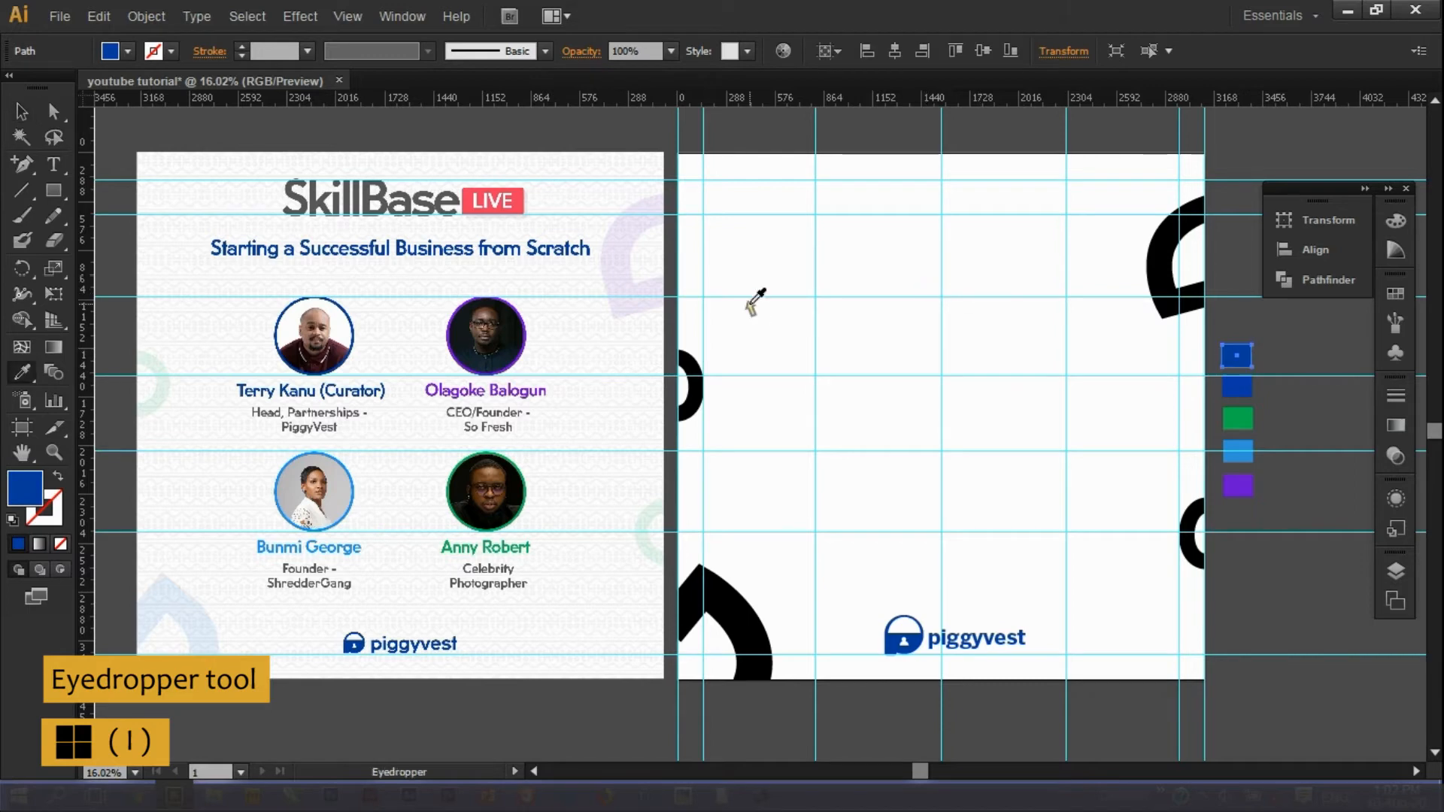
click(530, 189)
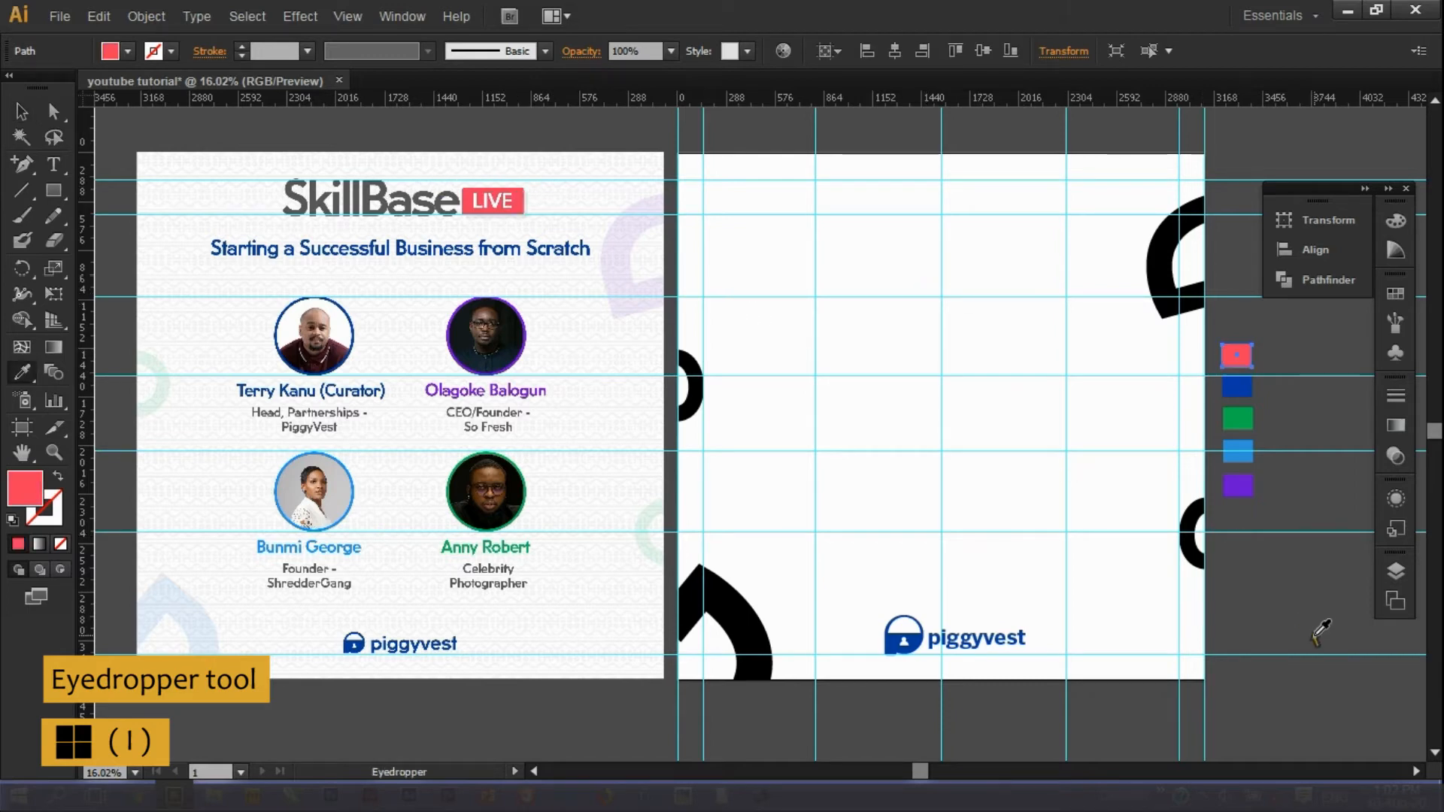
Recolour the top-right arch purple and the bottom-left arch light blue from the swatches.
key(v)
click(1258, 513)
click(1159, 263)
key(i)
click(1234, 482)
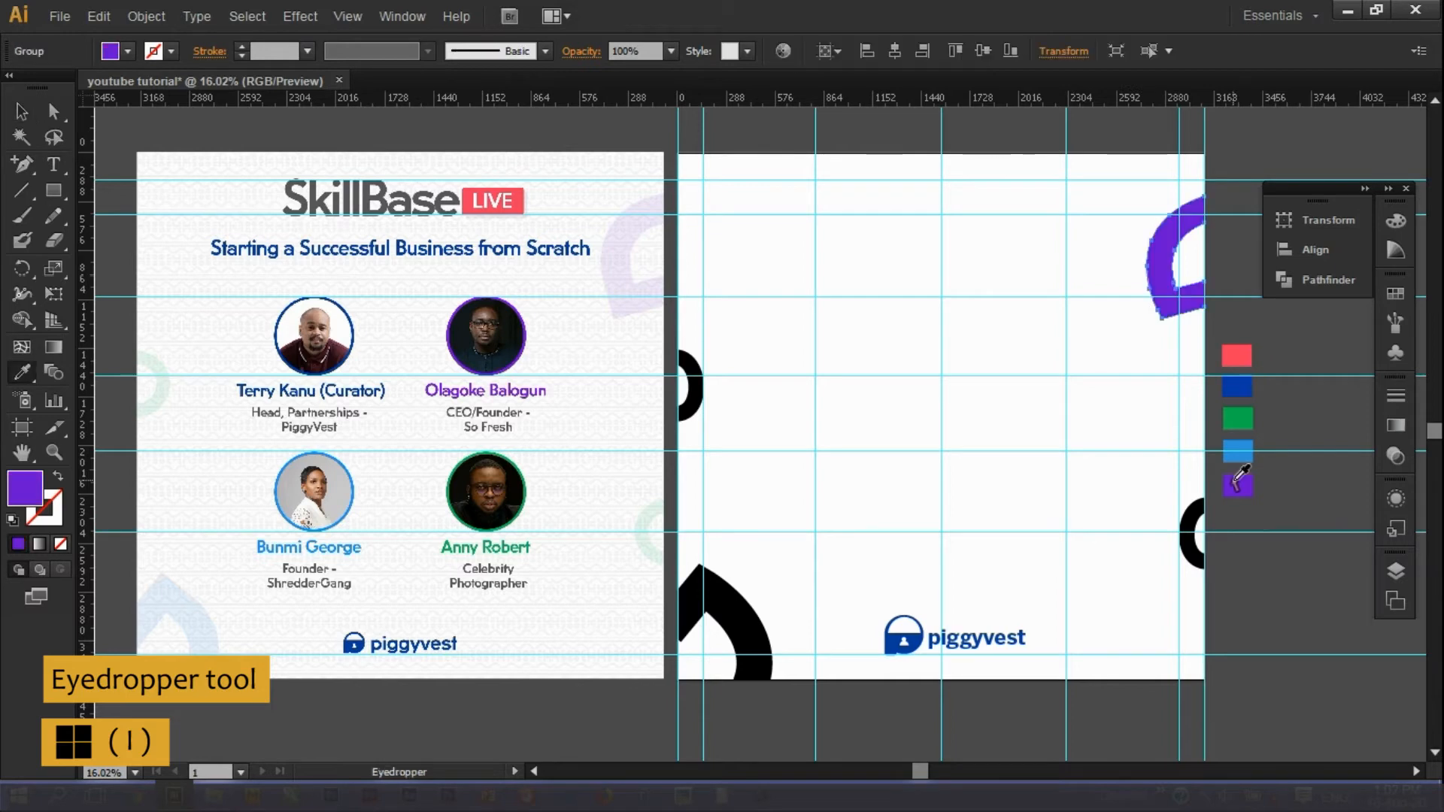
key(v)
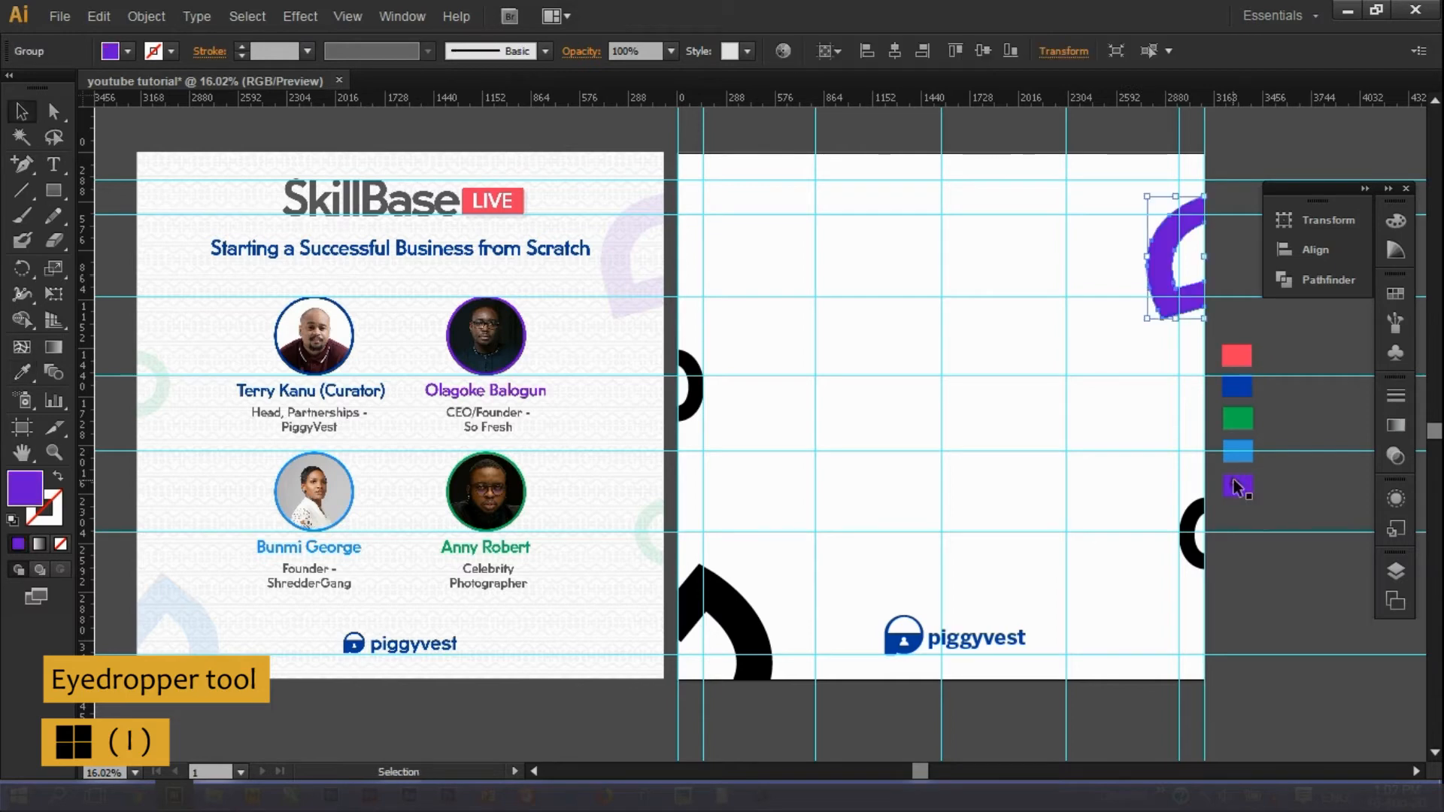
click(735, 606)
key(i)
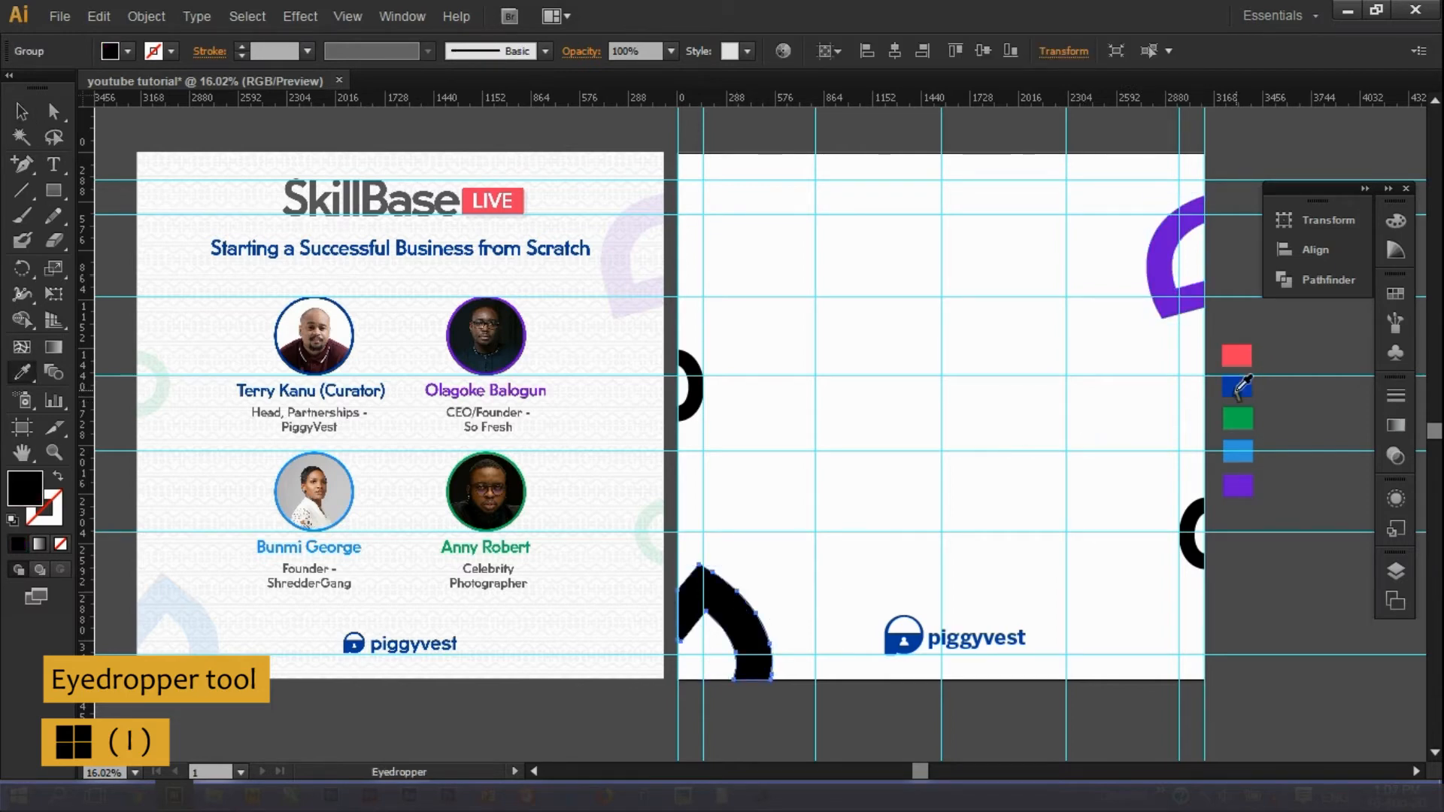
click(1237, 454)
Recolour the left-edge and right-edge arches green from the green swatch.
key(v)
click(1236, 419)
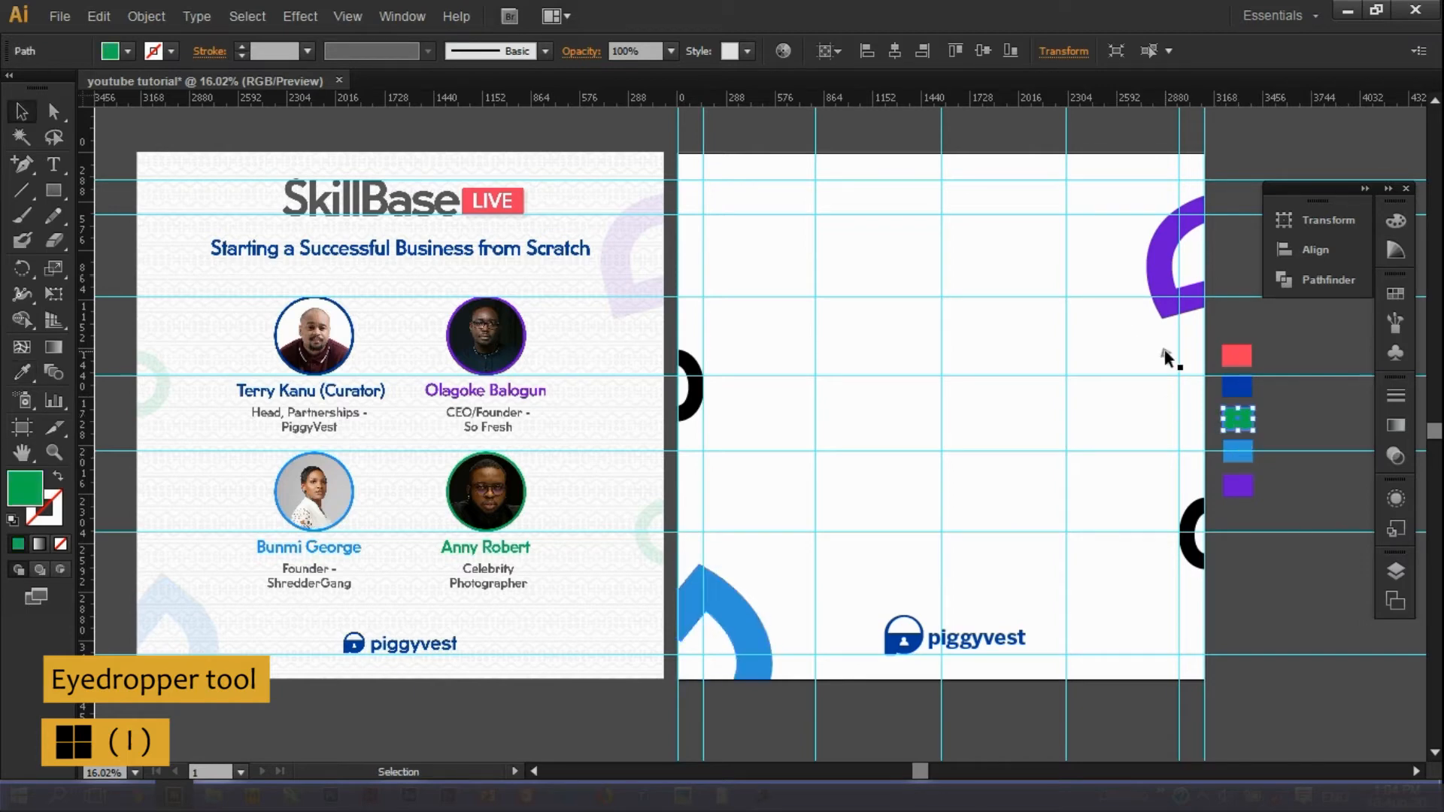
click(691, 388)
key(i)
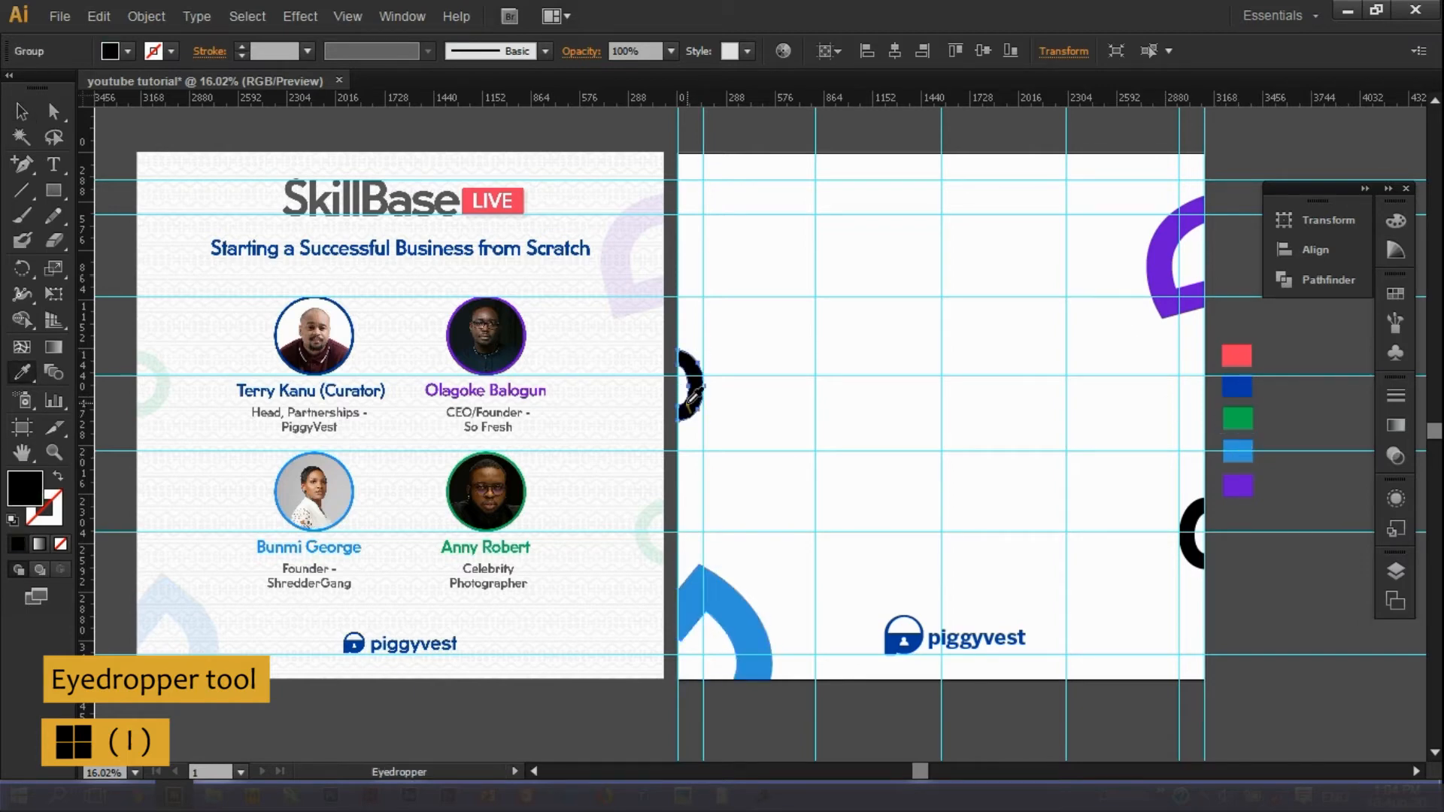
click(1239, 418)
key(v)
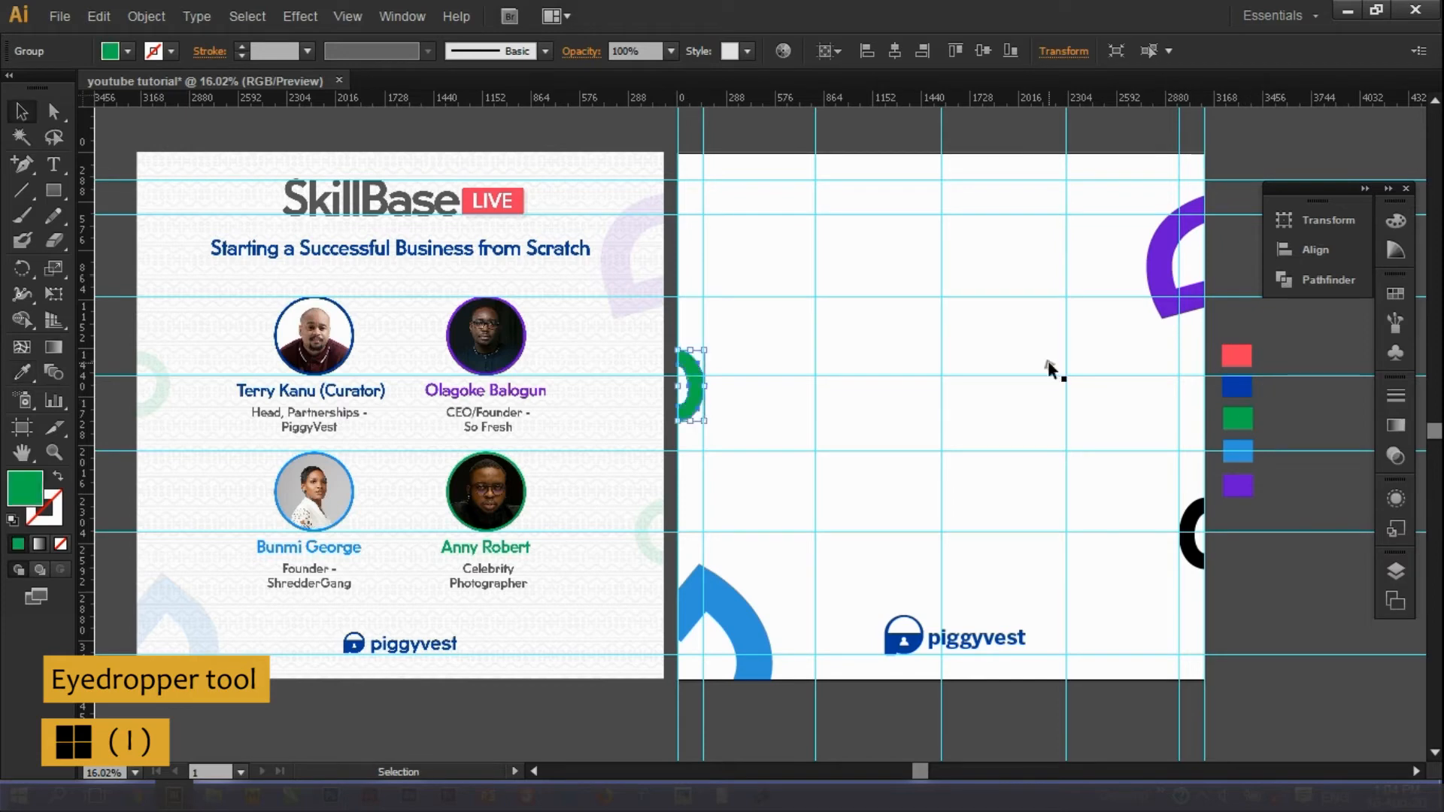
click(1196, 523)
key(i)
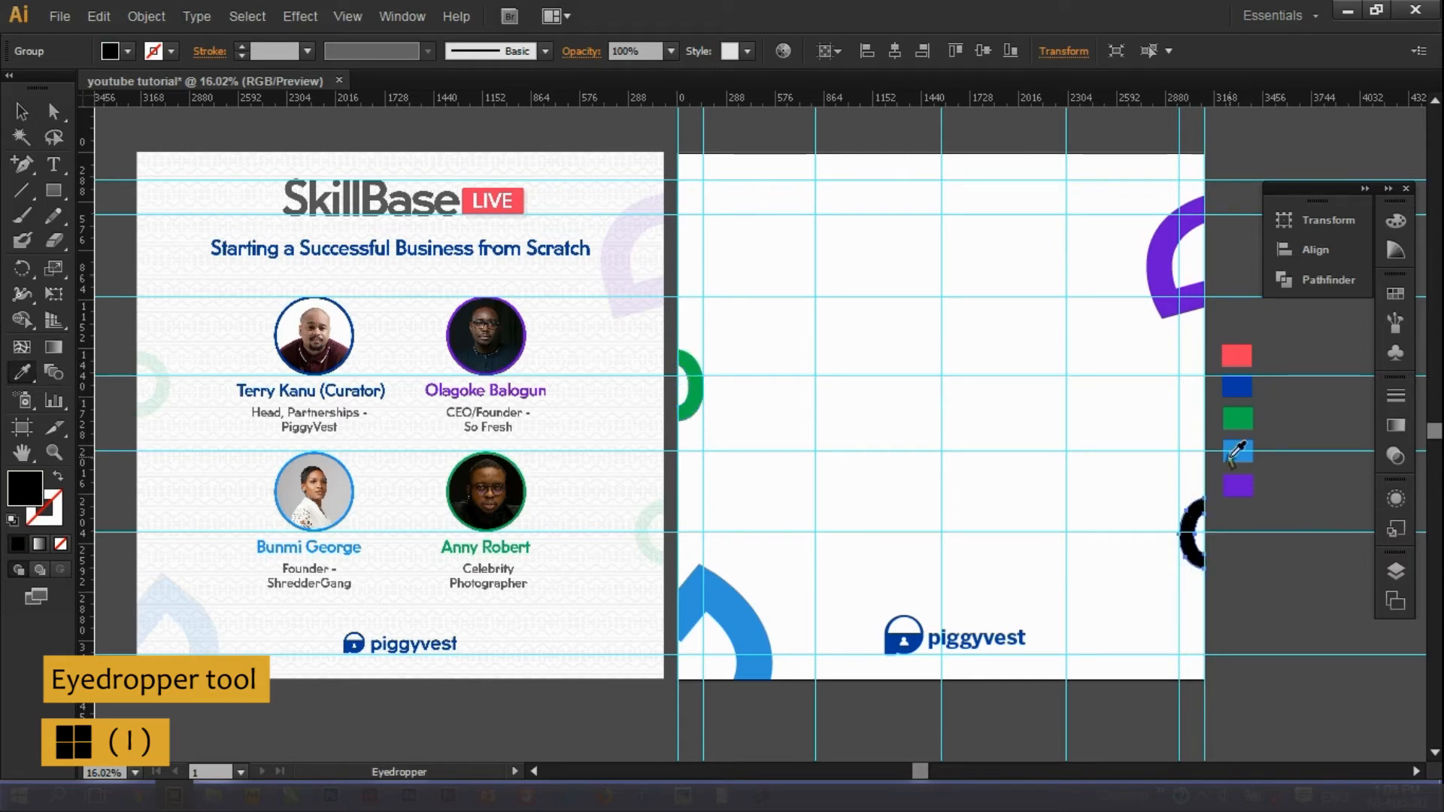
click(1248, 418)
key(v)
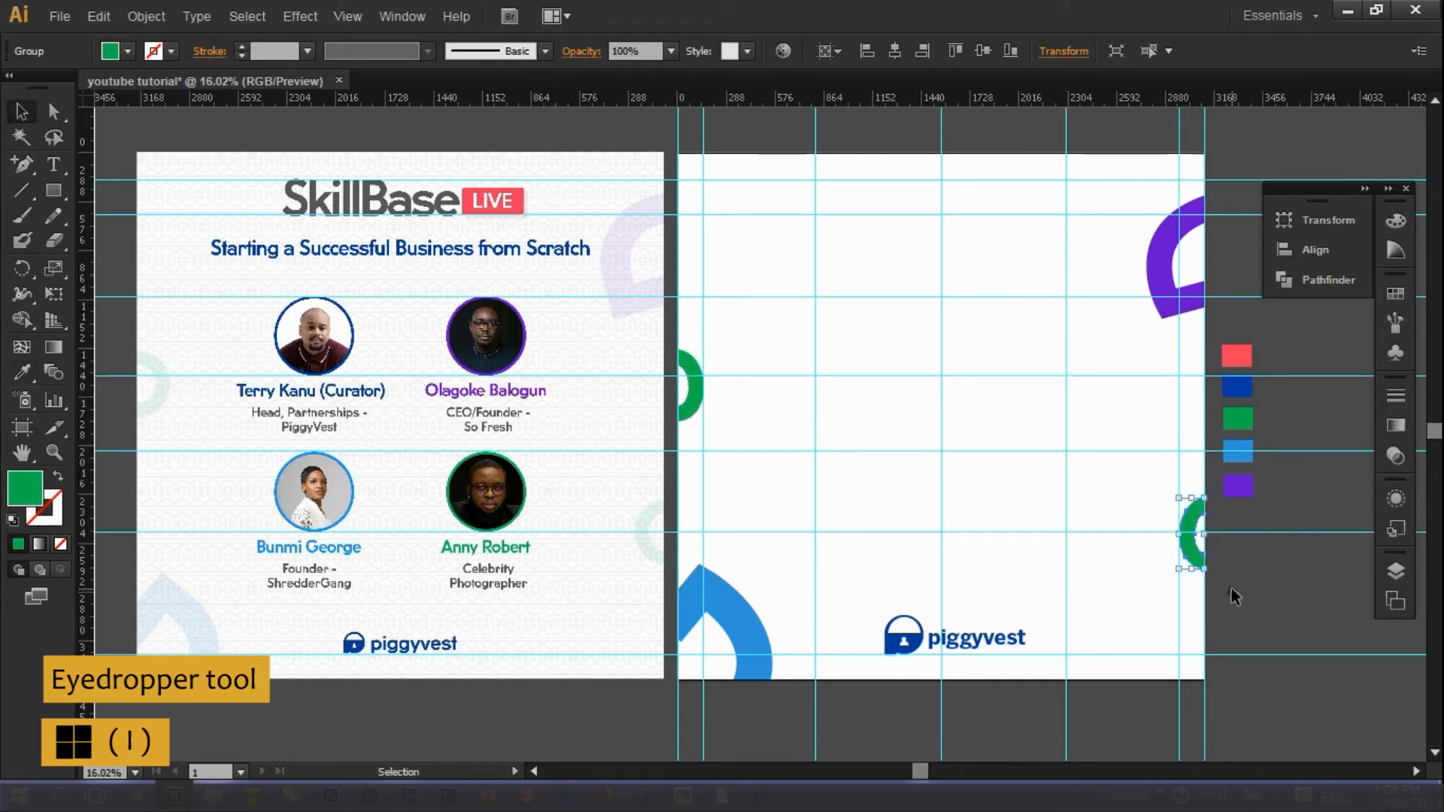
click(1160, 268)
Select the purple, green, light blue and green arches together and group them.
shift+click(1187, 527)
shift+click(752, 628)
shift+click(695, 407)
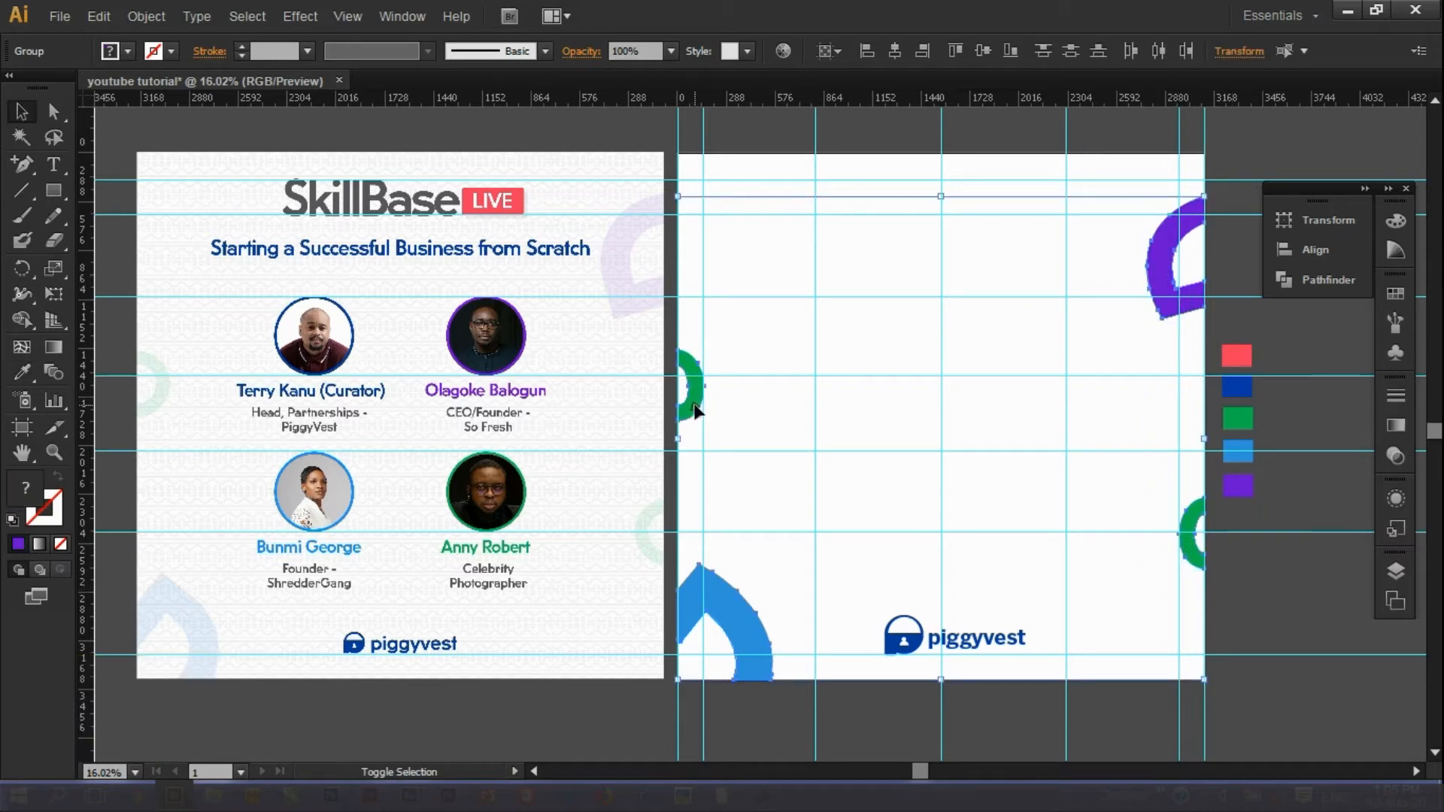
key(ctrl+g)
Set the arch group's opacity to 20%, then refine it to 12%.
click(670, 50)
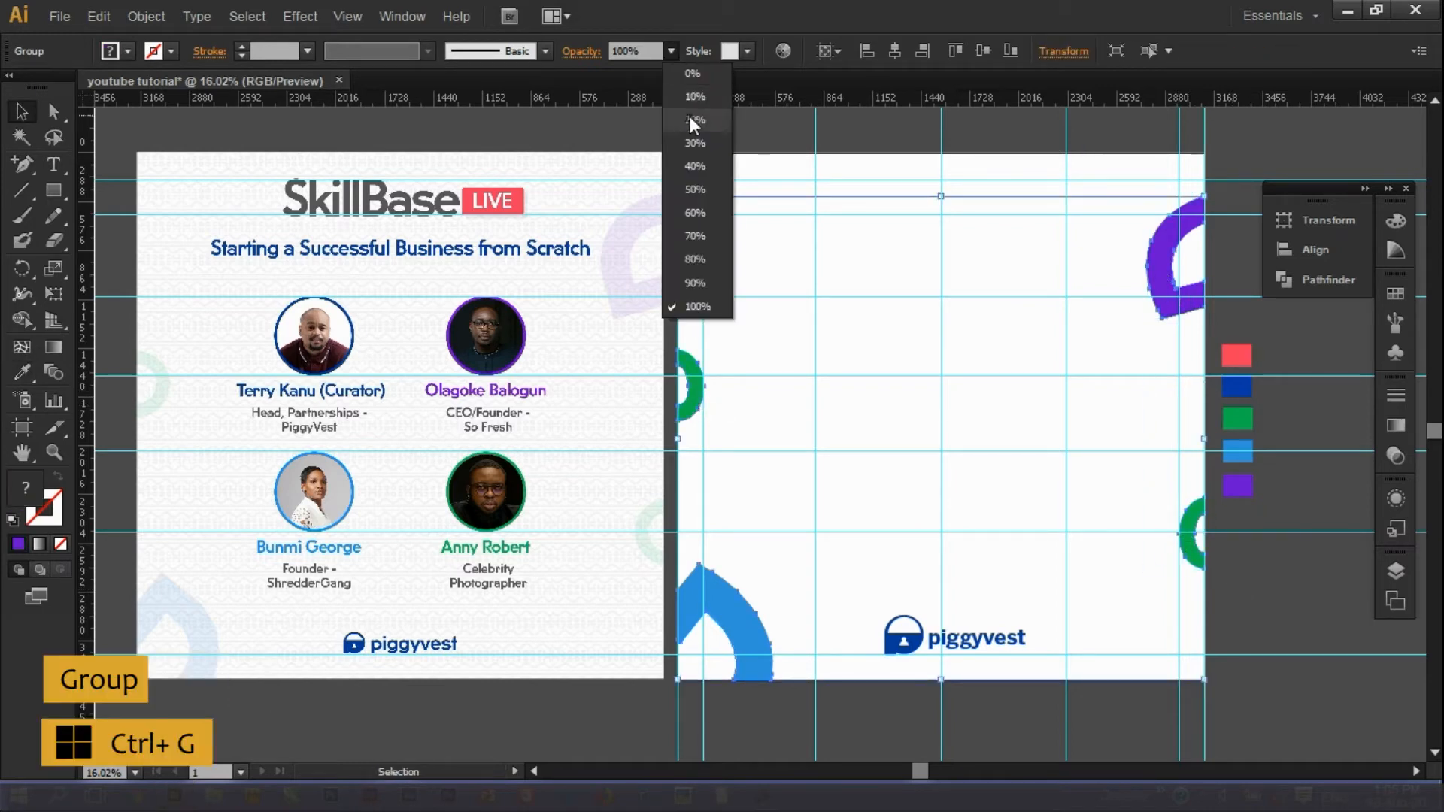
click(691, 120)
click(671, 50)
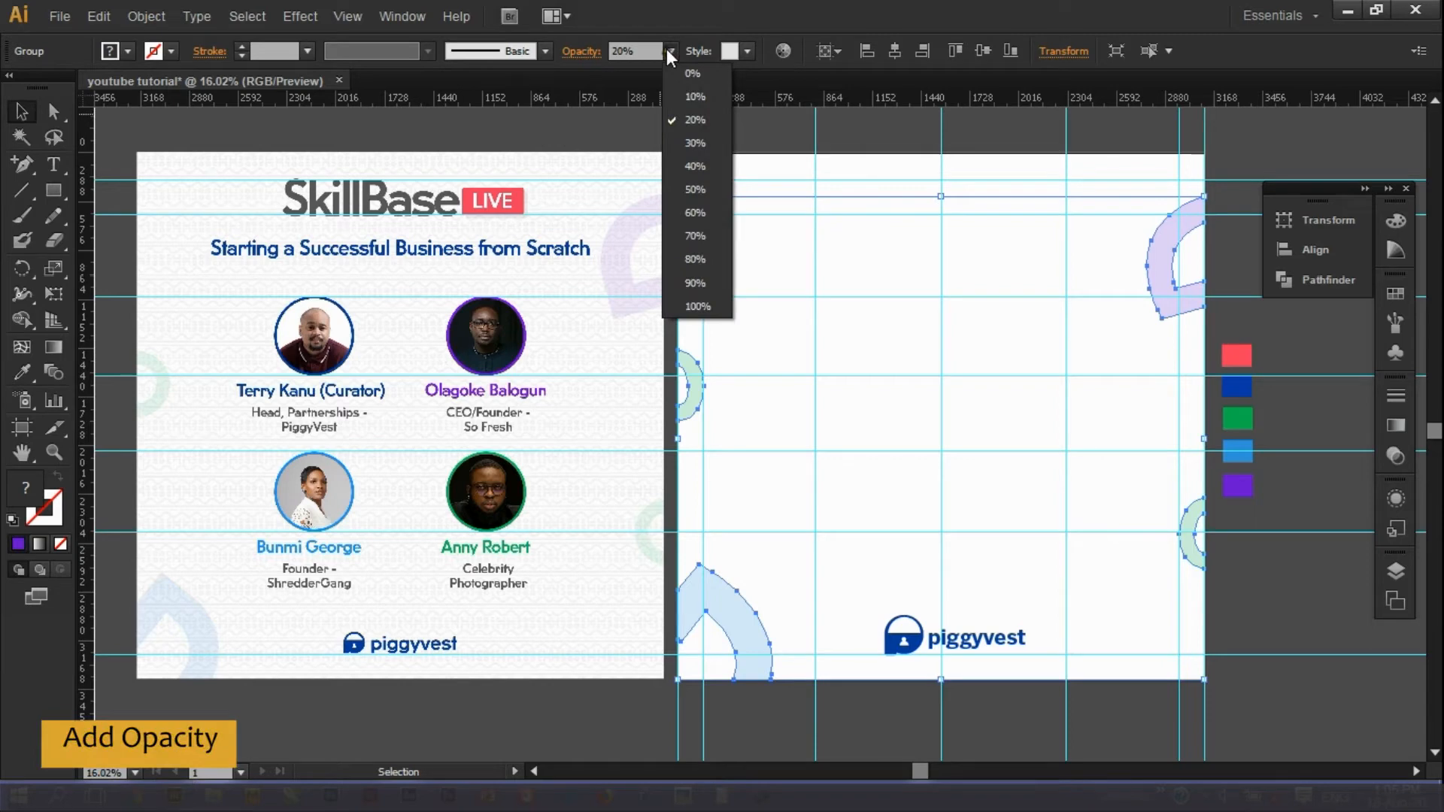
click(1185, 567)
click(1188, 552)
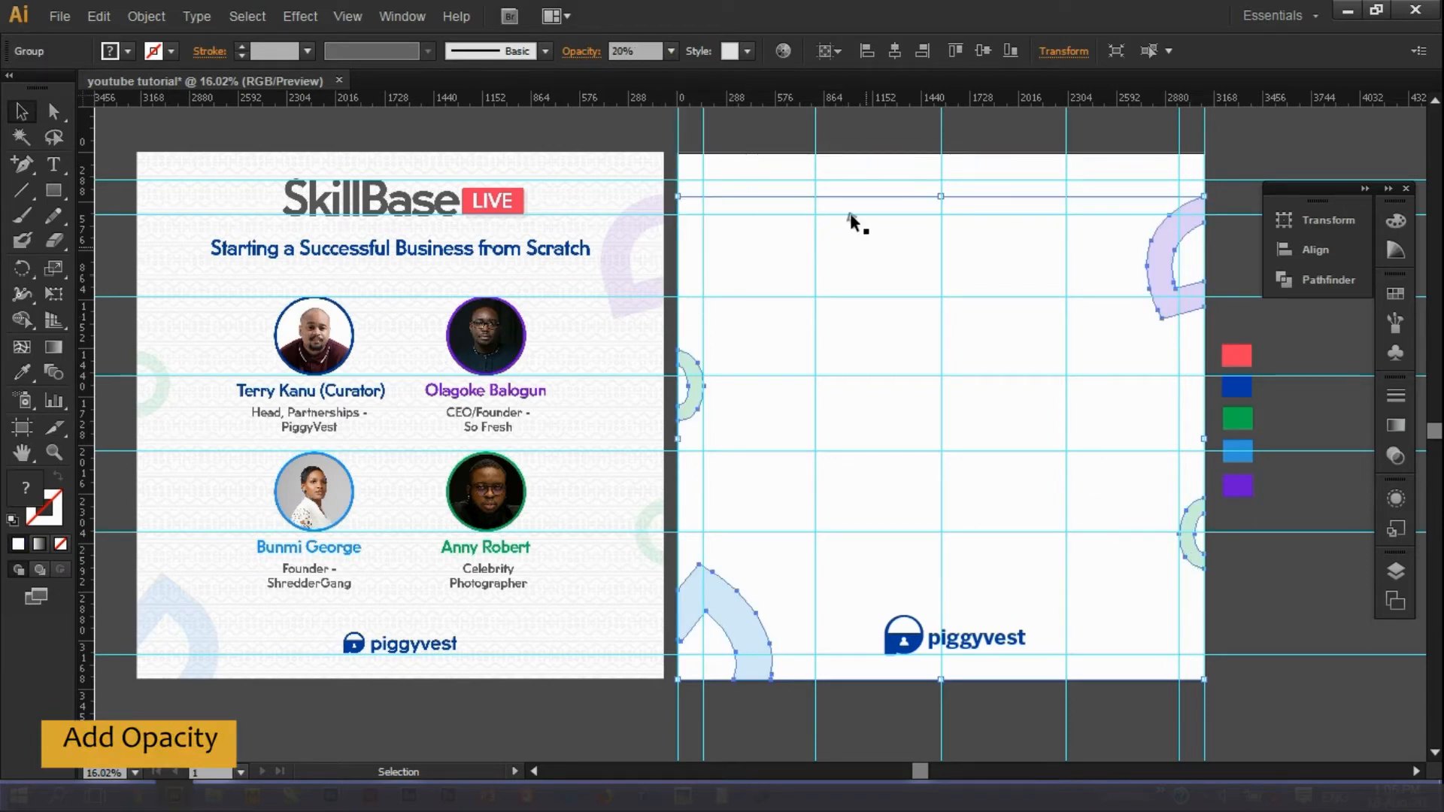
click(645, 51)
text(12)
key(Return)
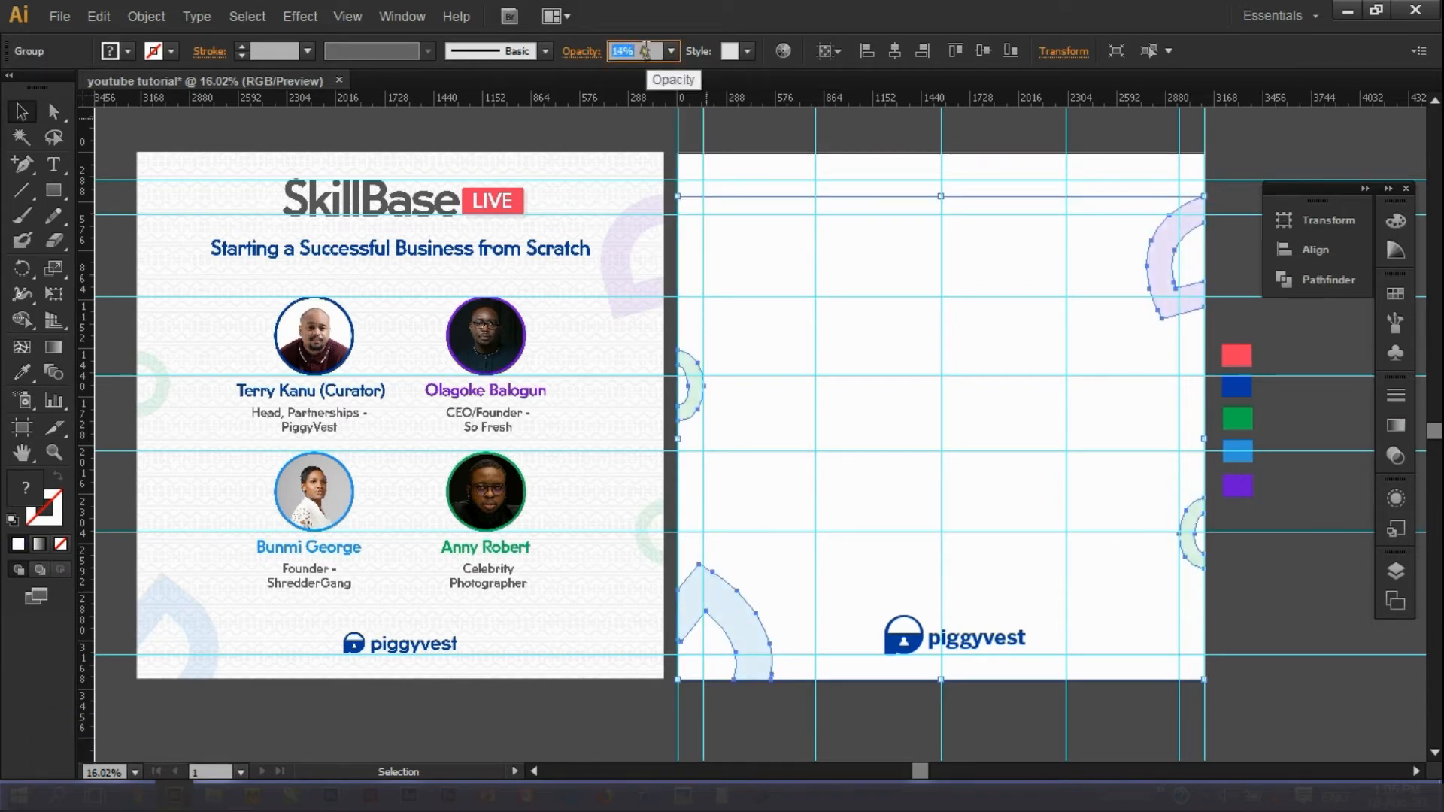
click(1297, 662)
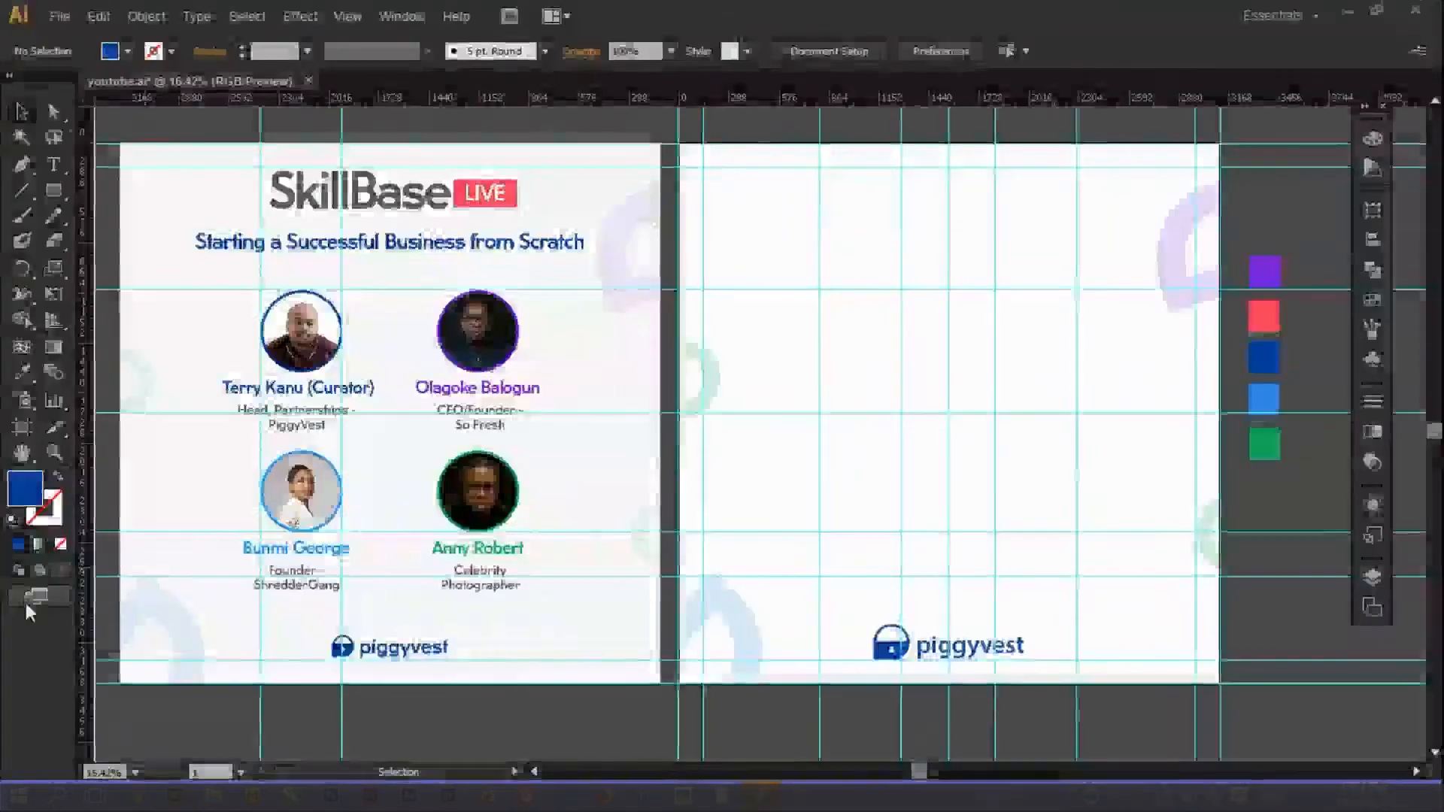
click(26, 600)
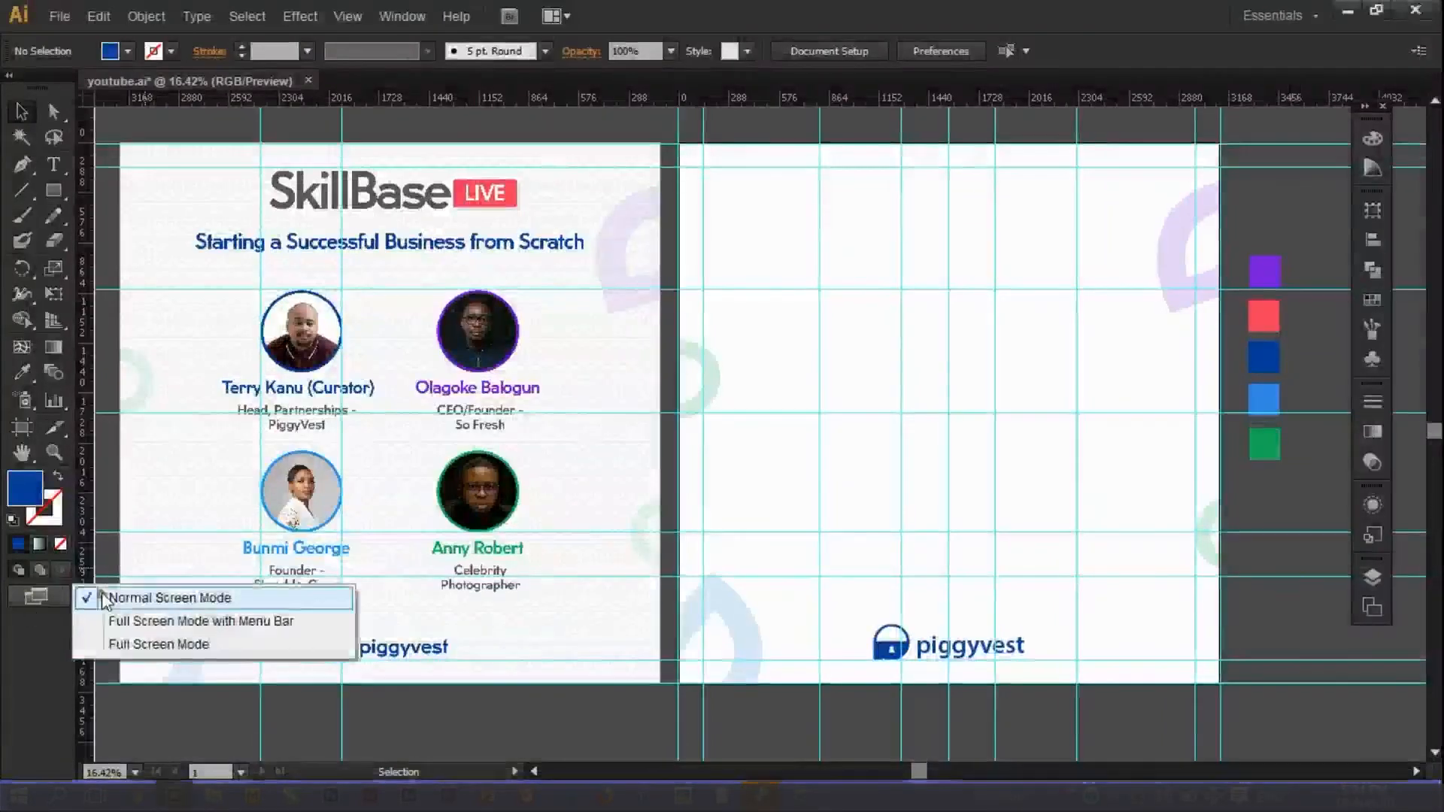
click(142, 621)
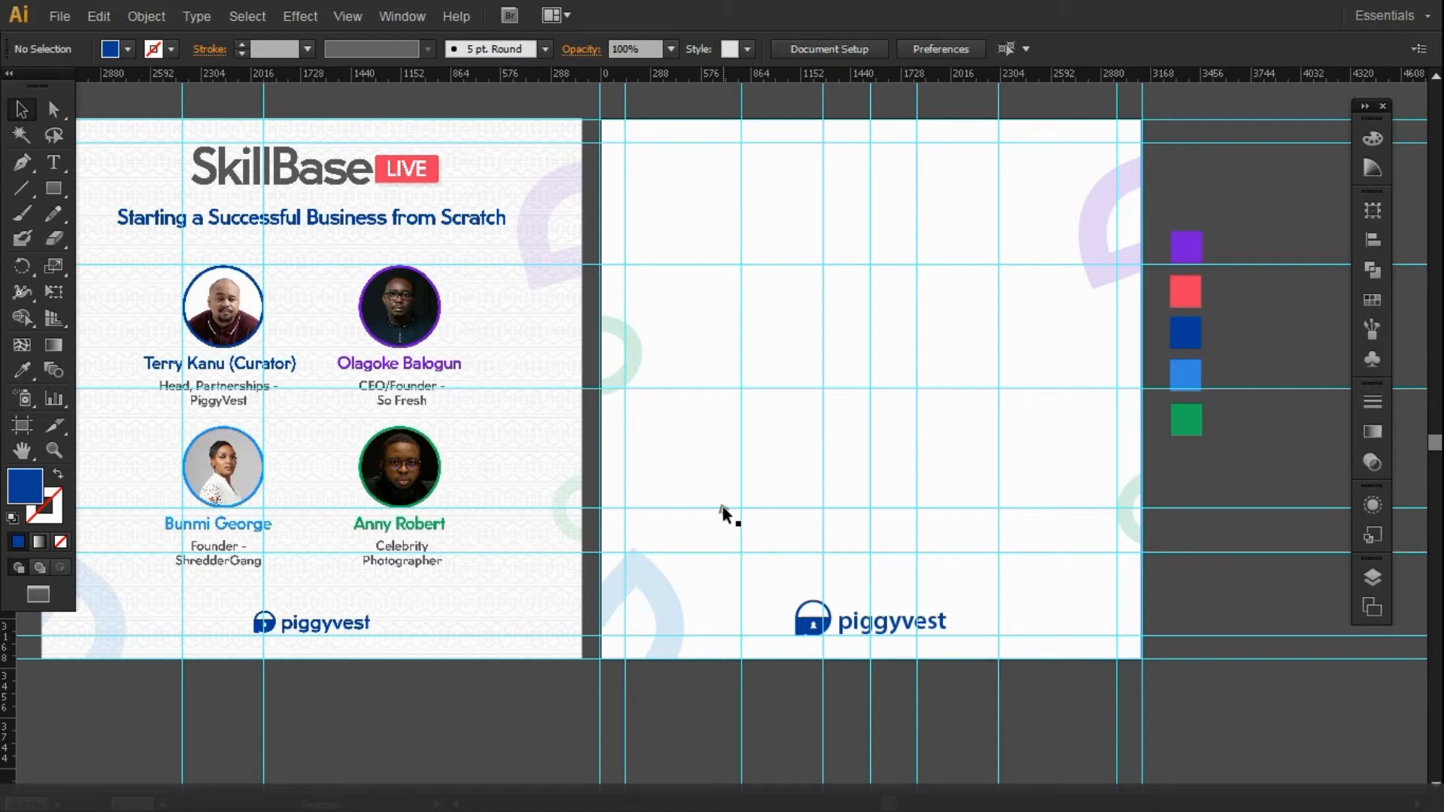
click(53, 449)
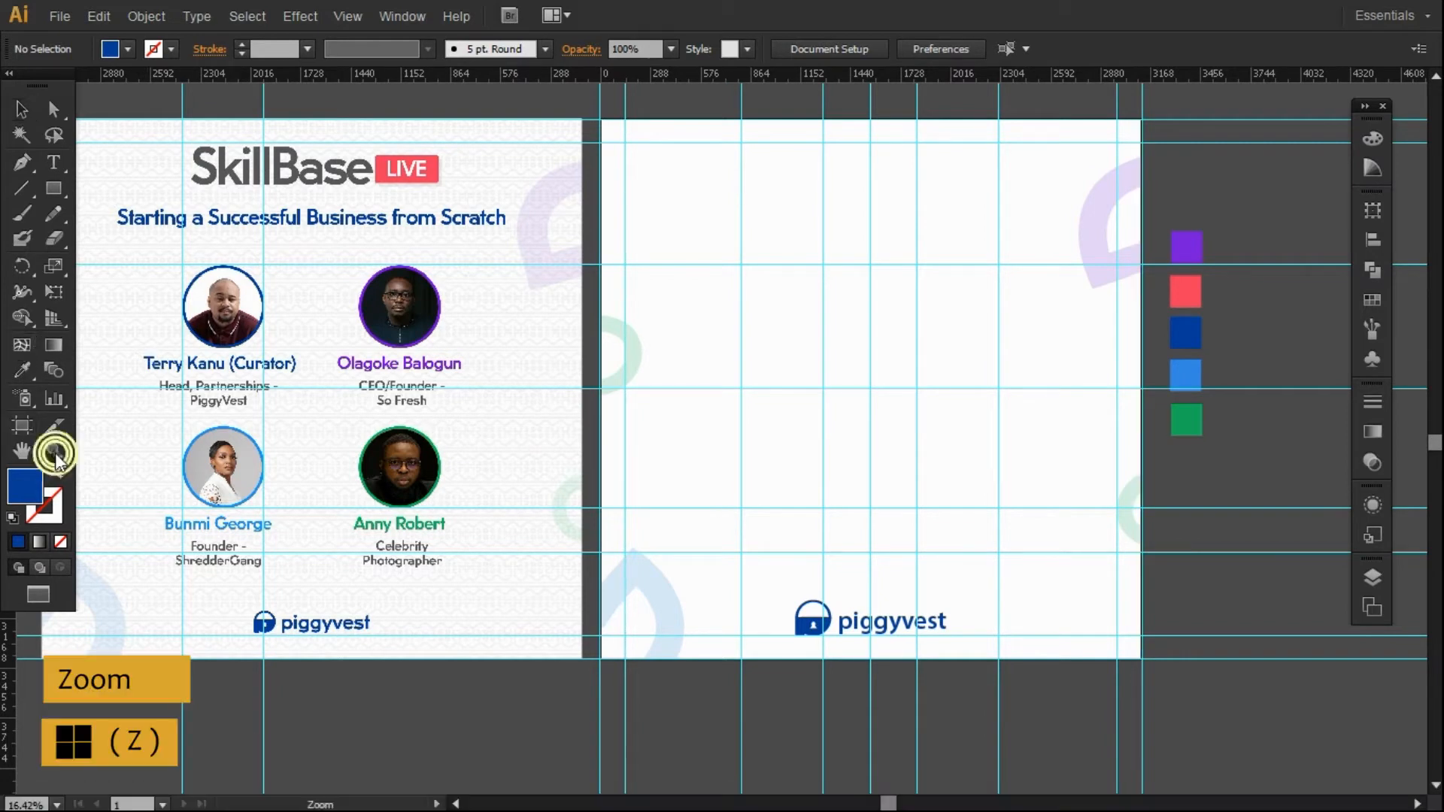
drag(97, 256, 182, 403)
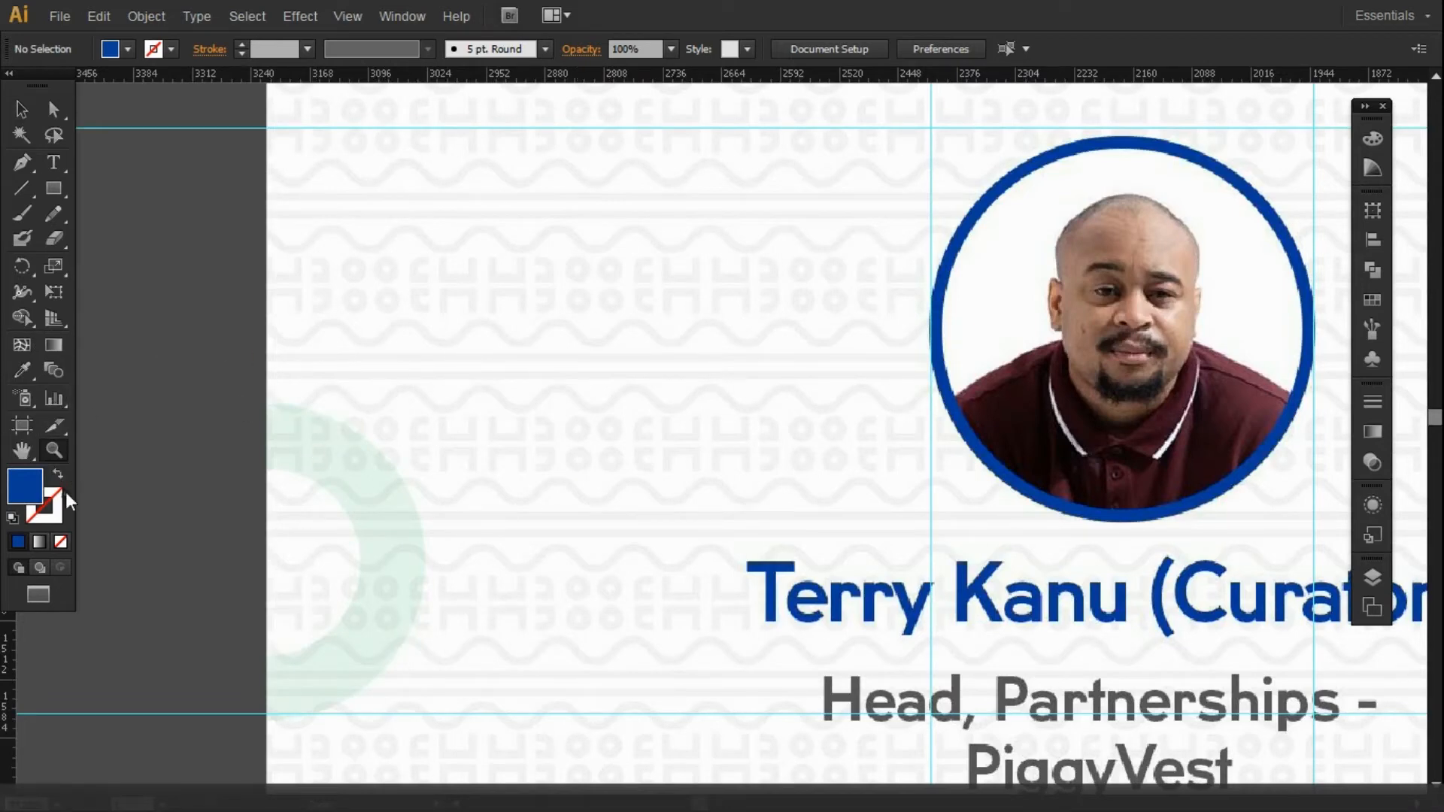
alt+click(548, 461)
Zoom far into the tribal pattern, then zoom back out step by step.
drag(345, 280, 601, 415)
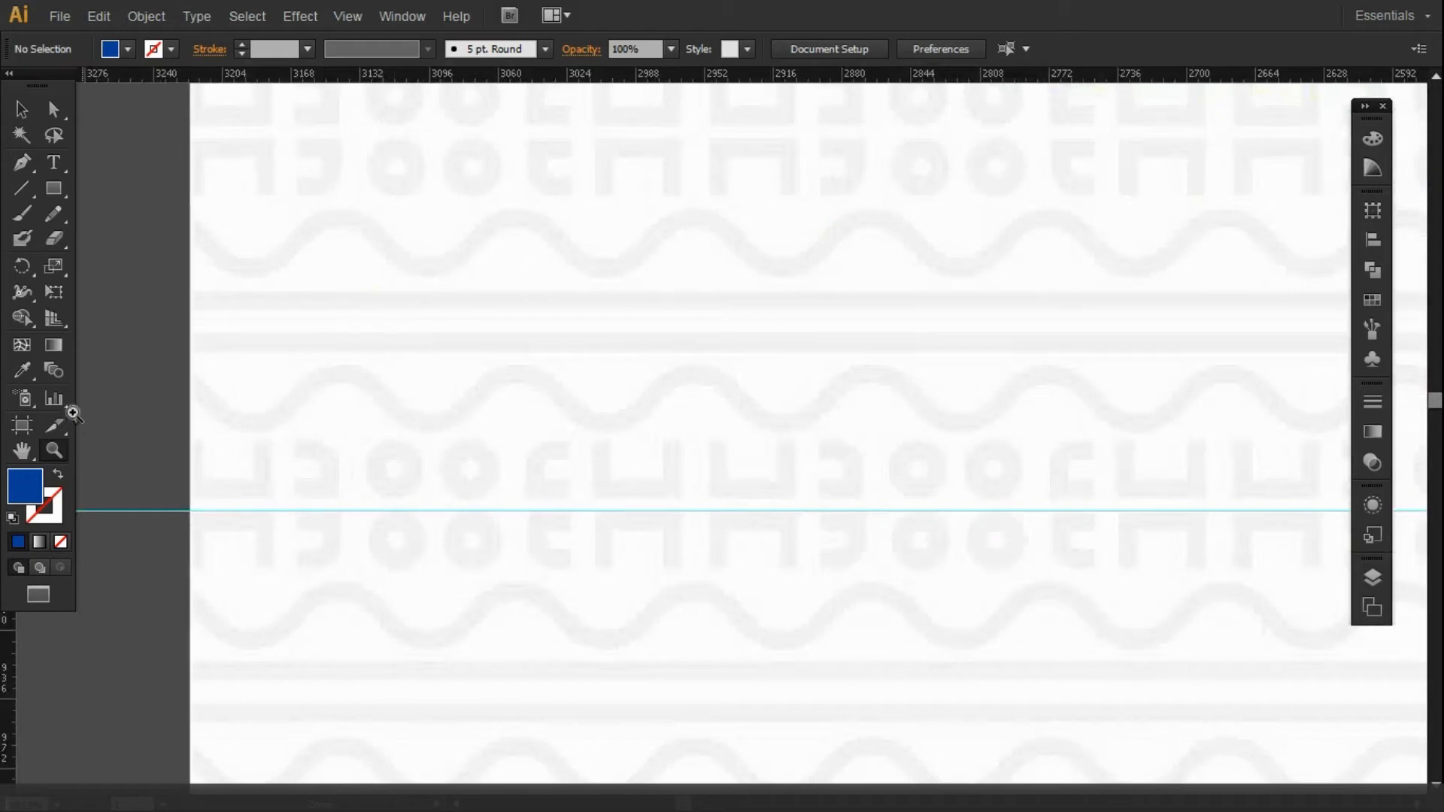
drag(370, 253, 410, 273)
alt+click(408, 271)
alt+click(561, 232)
alt+click(947, 213)
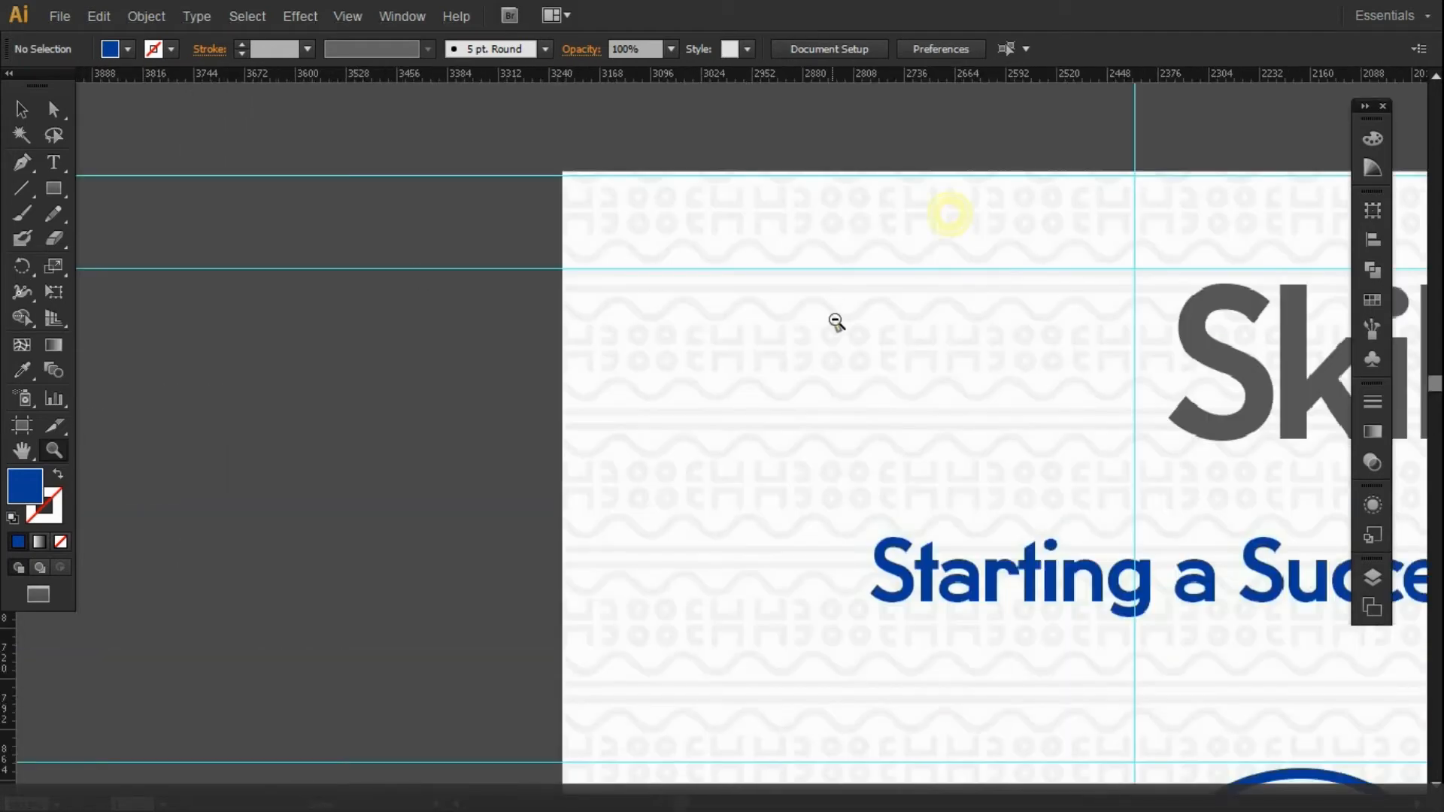
alt+click(836, 308)
alt+click(1129, 443)
alt+click(1282, 465)
drag(823, 804, 952, 805)
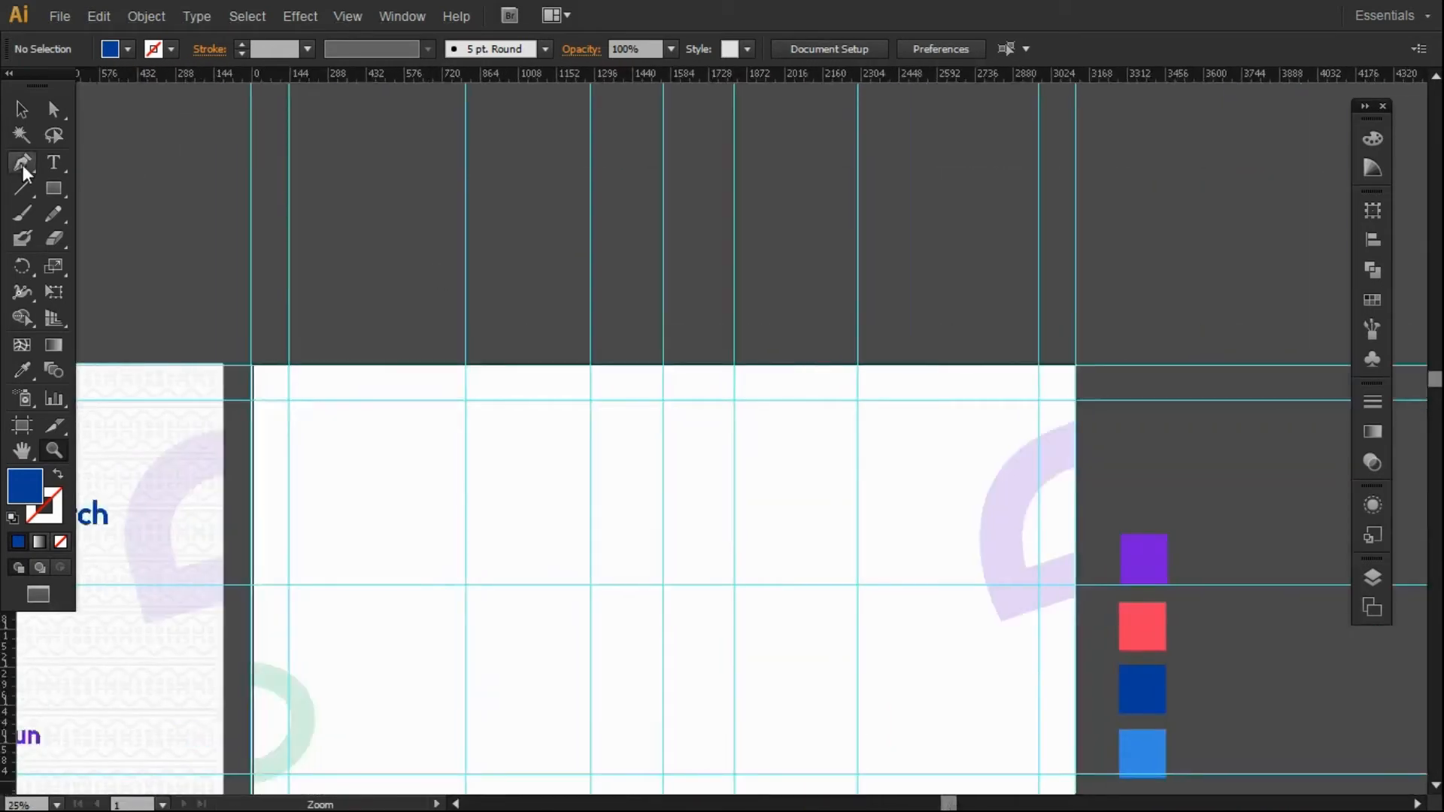
Draw a line along the right artboard's top guide with an 8 pt black stroke.
click(21, 110)
click(21, 188)
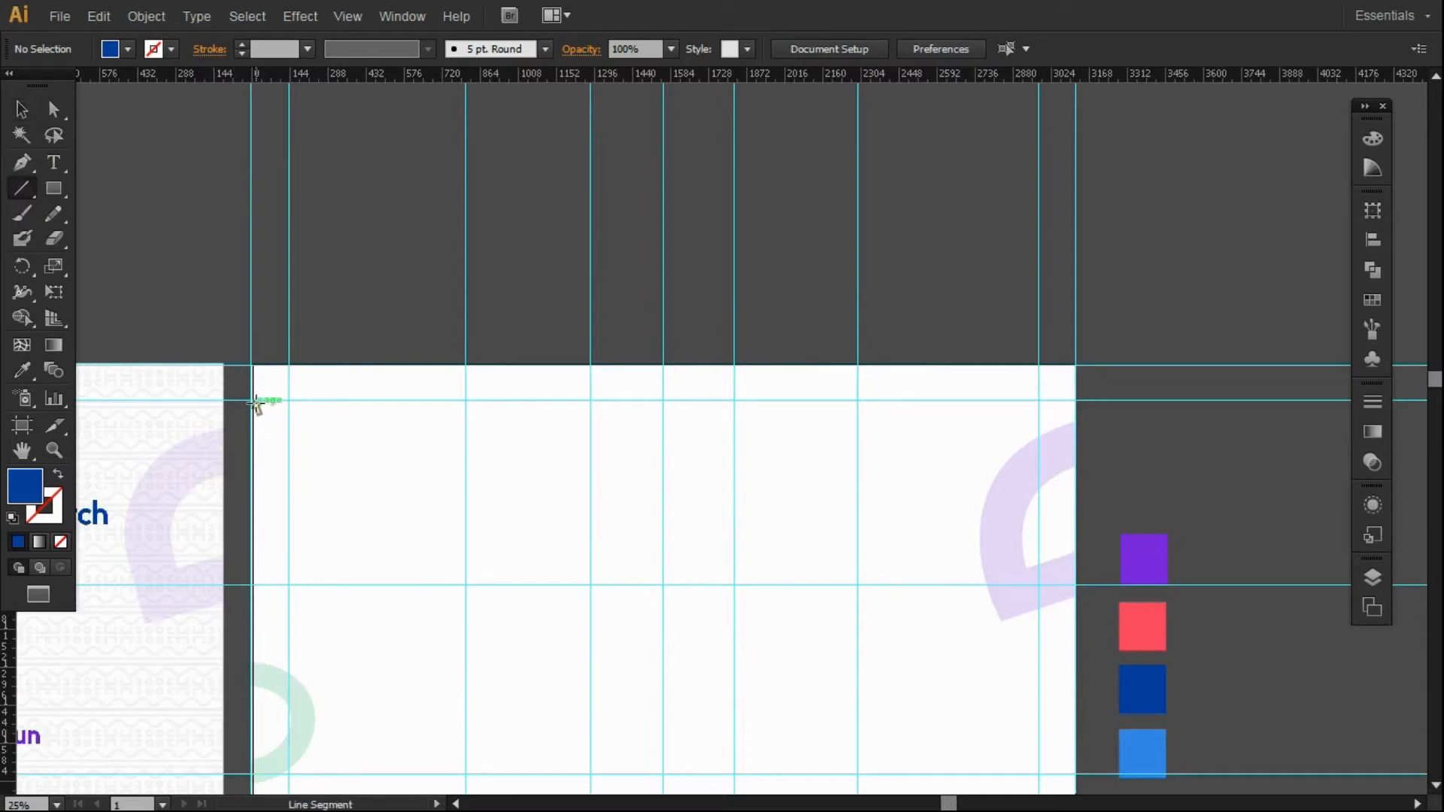
drag(251, 401, 1073, 400)
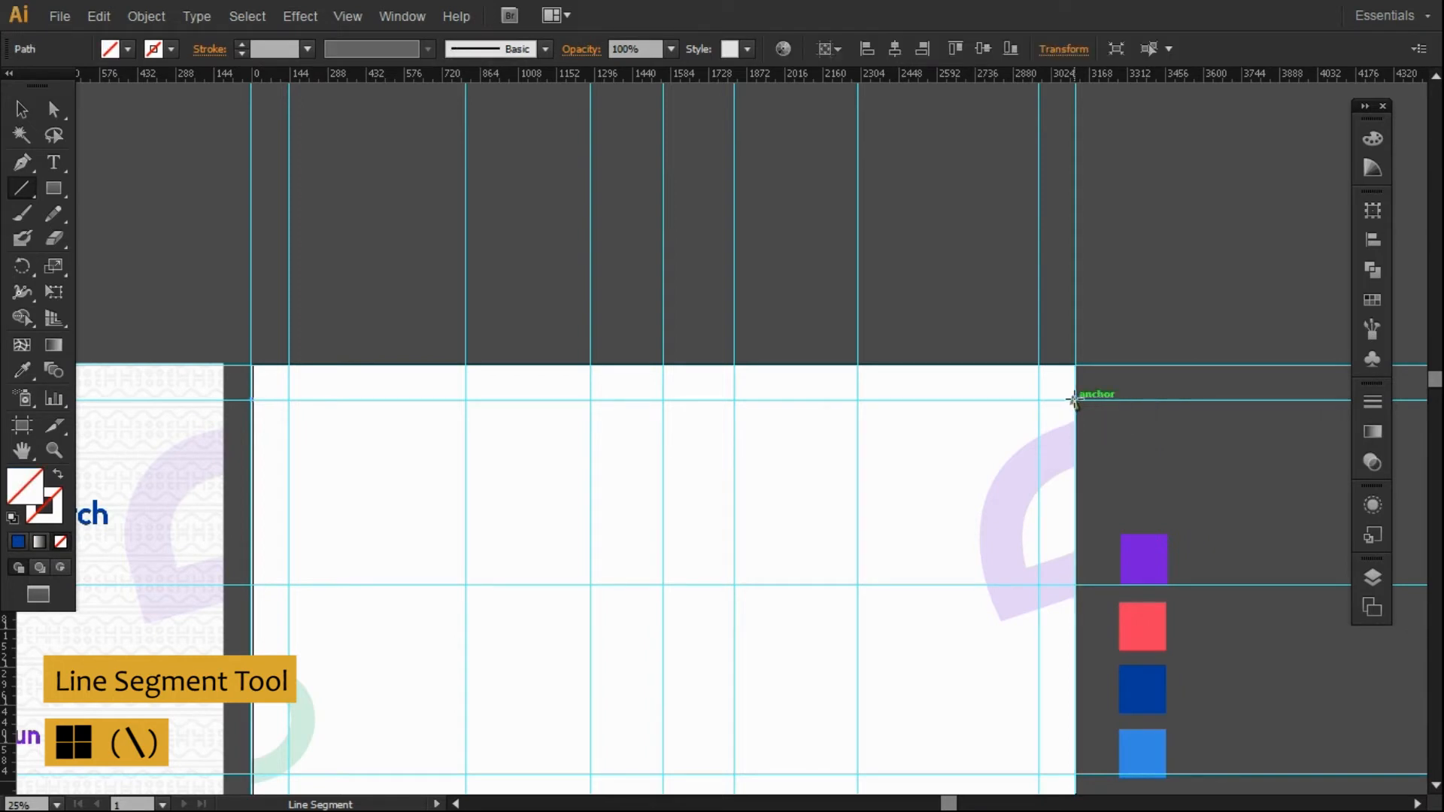
click(53, 494)
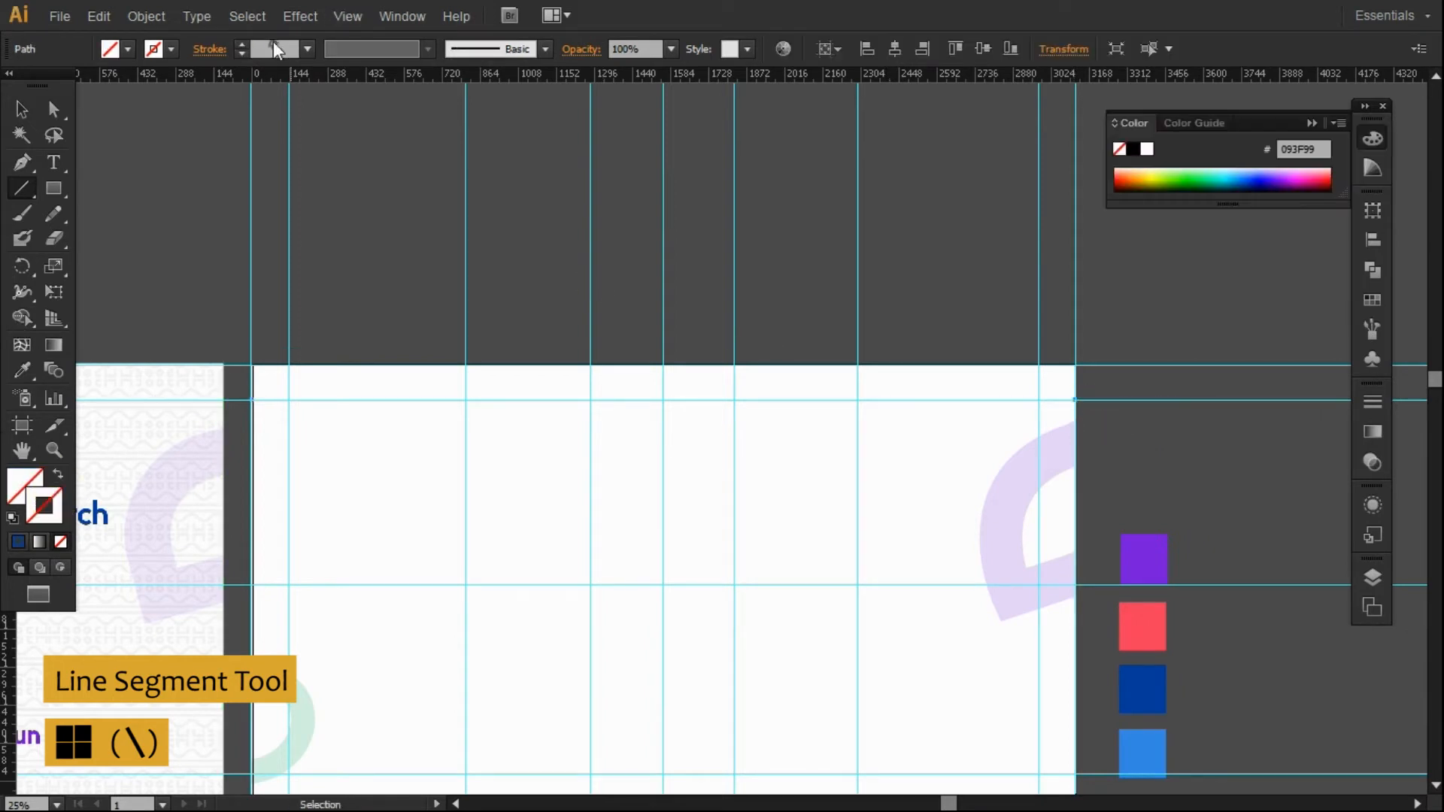
click(243, 44)
click(243, 44)
click(243, 43)
click(242, 44)
click(243, 43)
click(243, 43)
click(243, 44)
click(242, 43)
click(1132, 149)
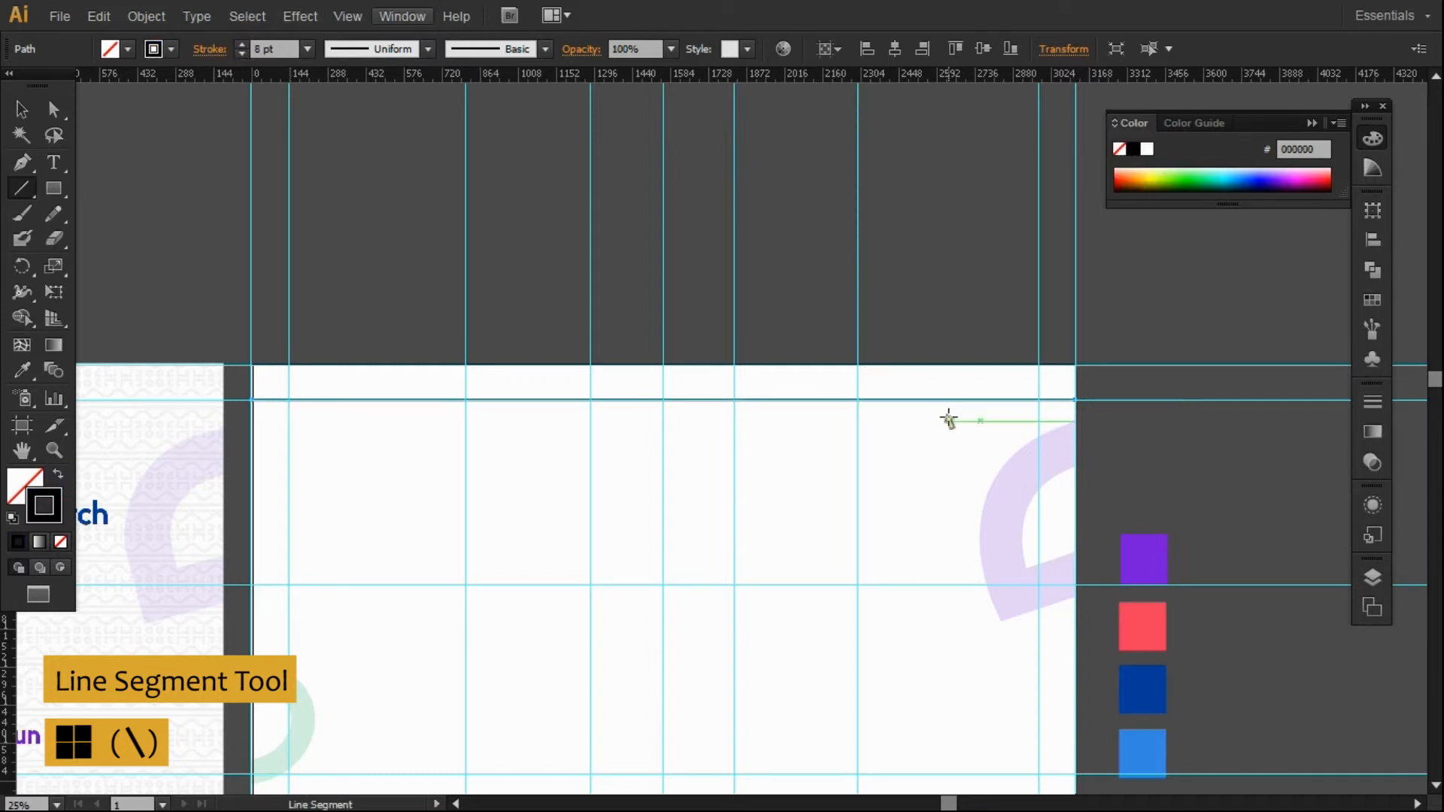
Unlock the guides in the Layers panel and turn the stray top path into a hidden guide.
key(v)
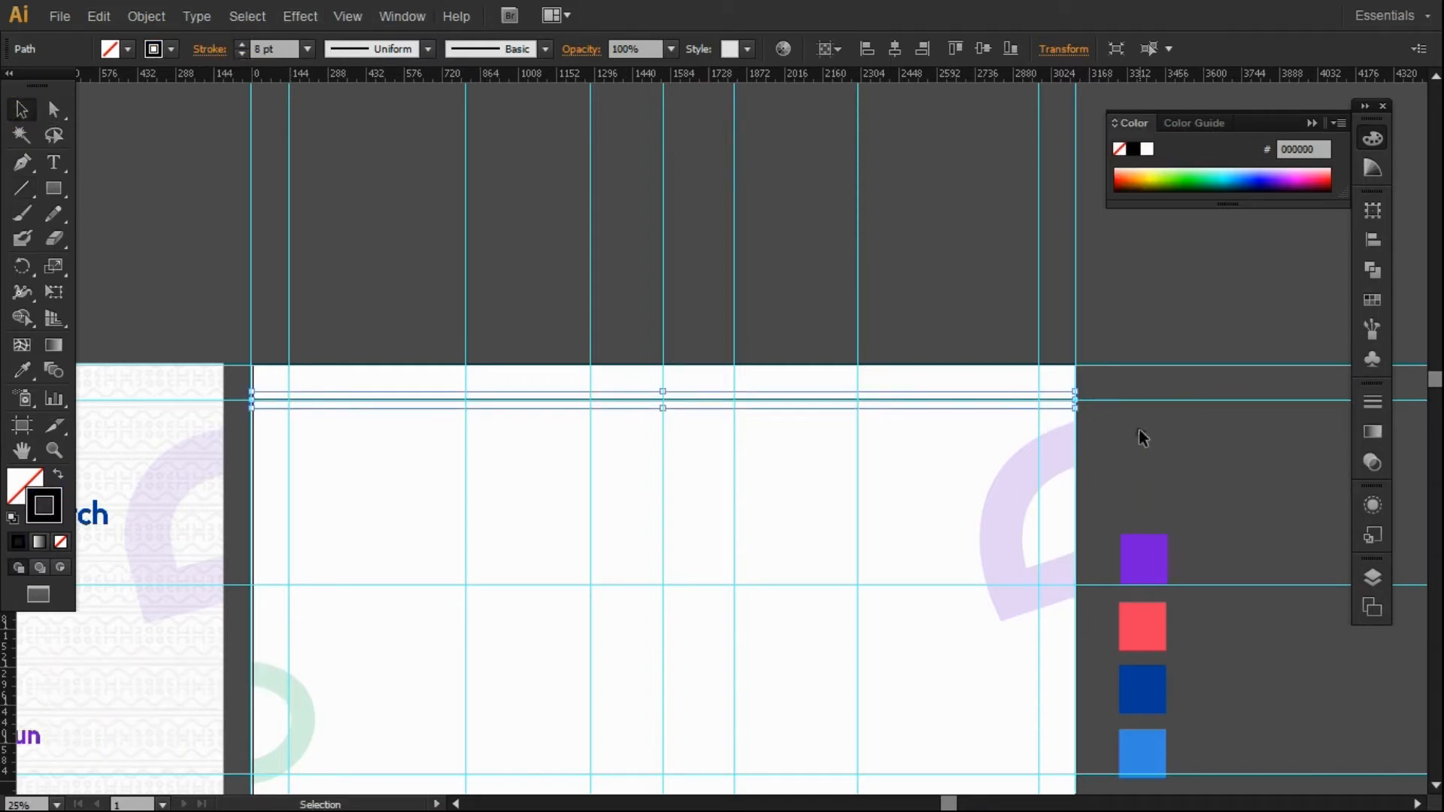
click(1123, 400)
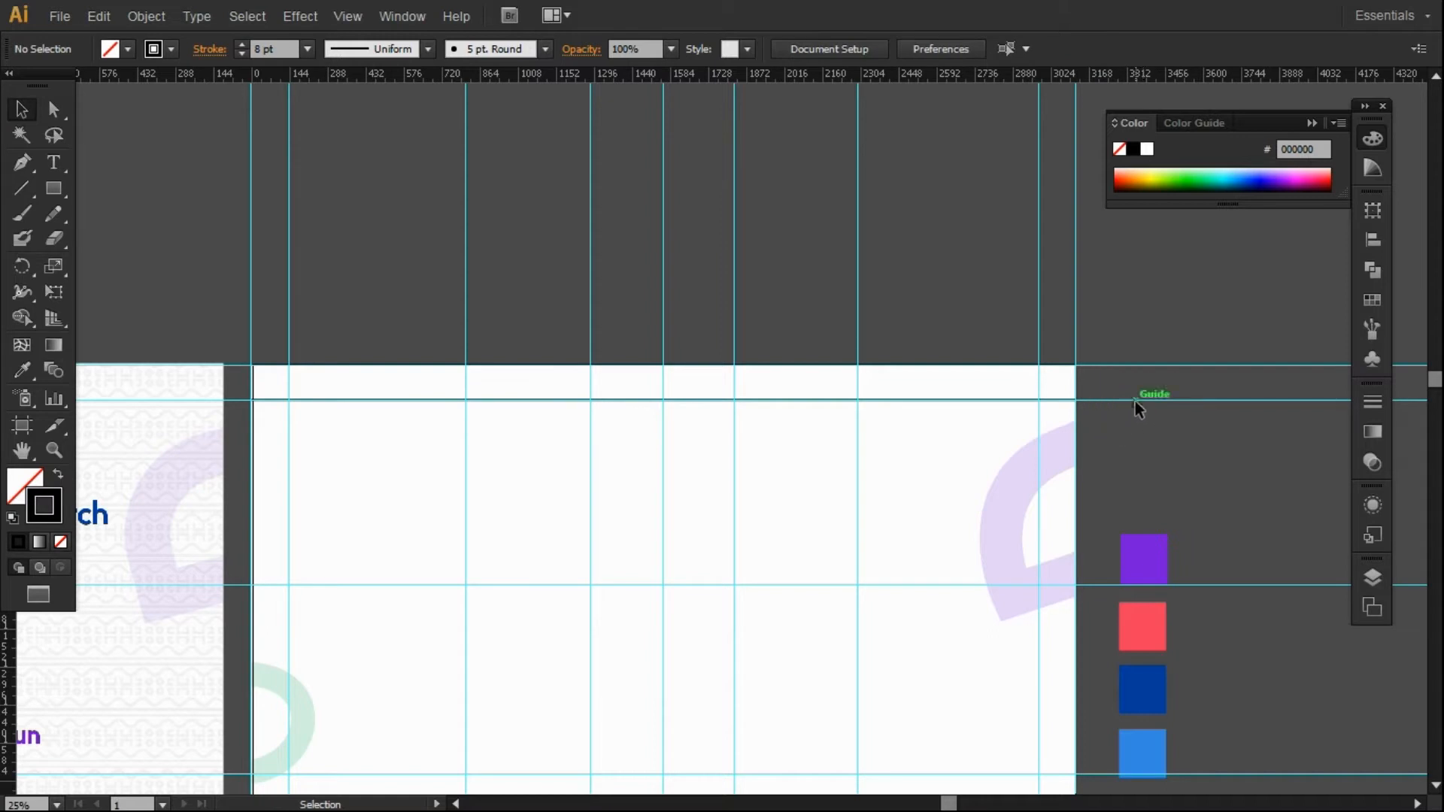
click(1372, 577)
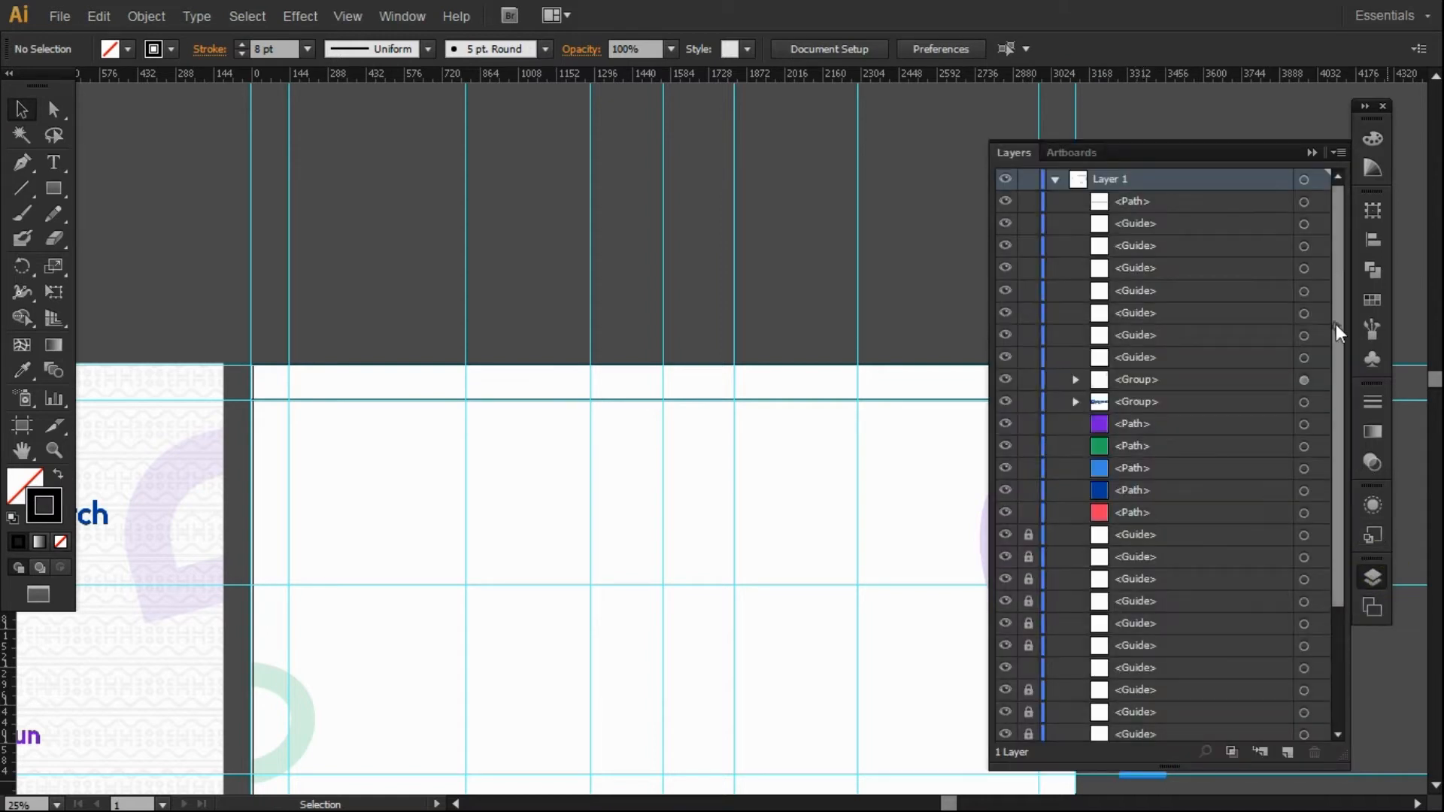
click(1339, 257)
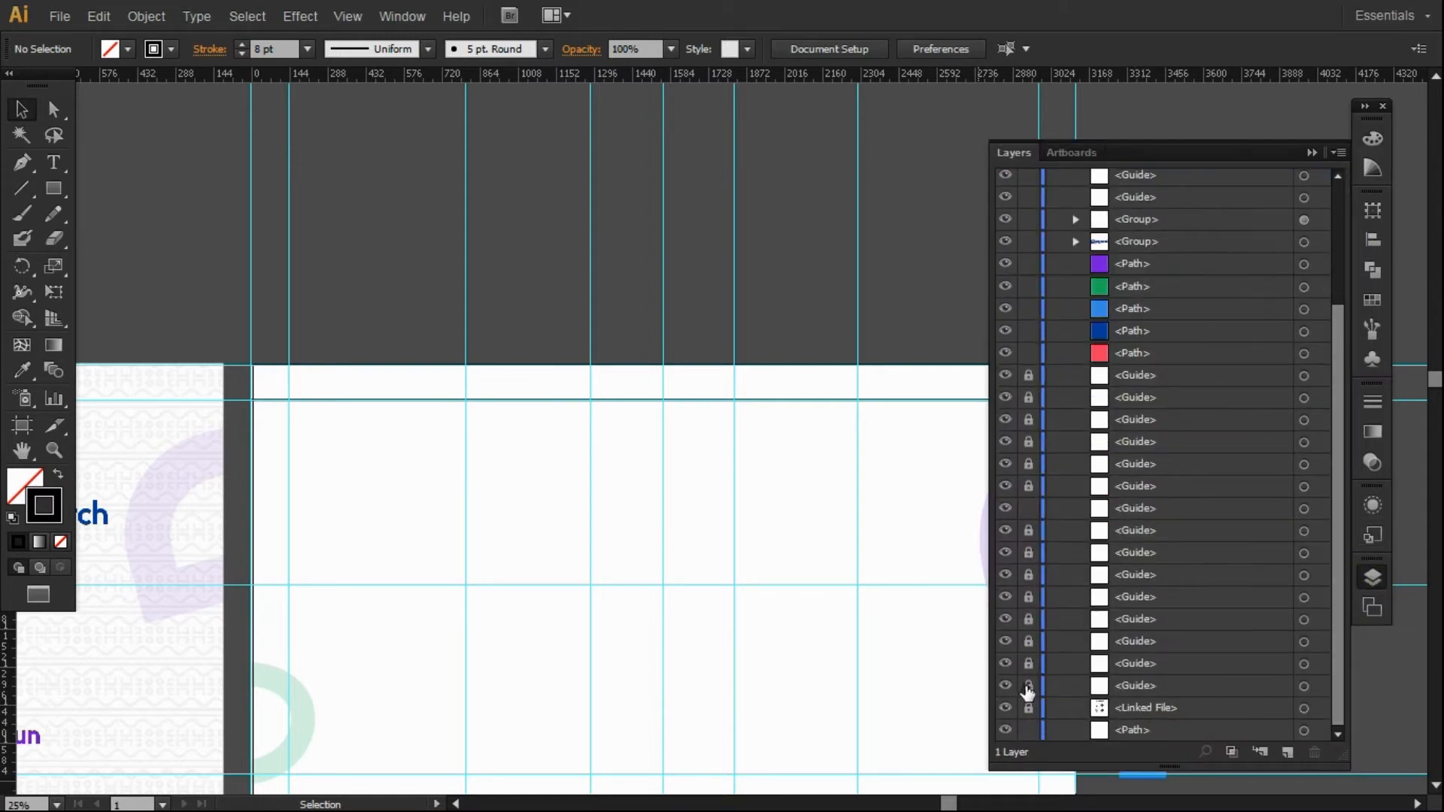
scroll(1028, 691, up, 3)
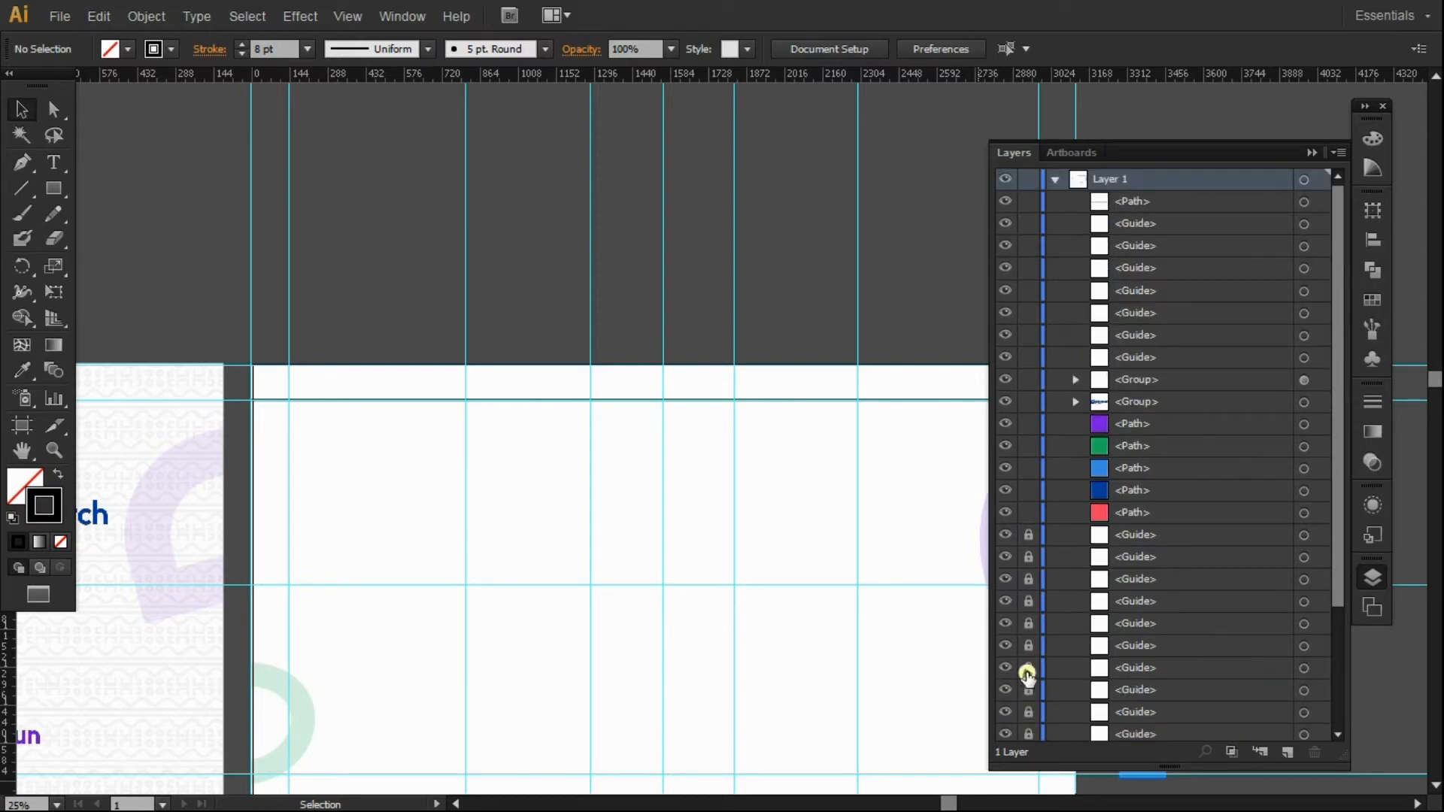
click(1005, 668)
drag(1028, 534, 1041, 803)
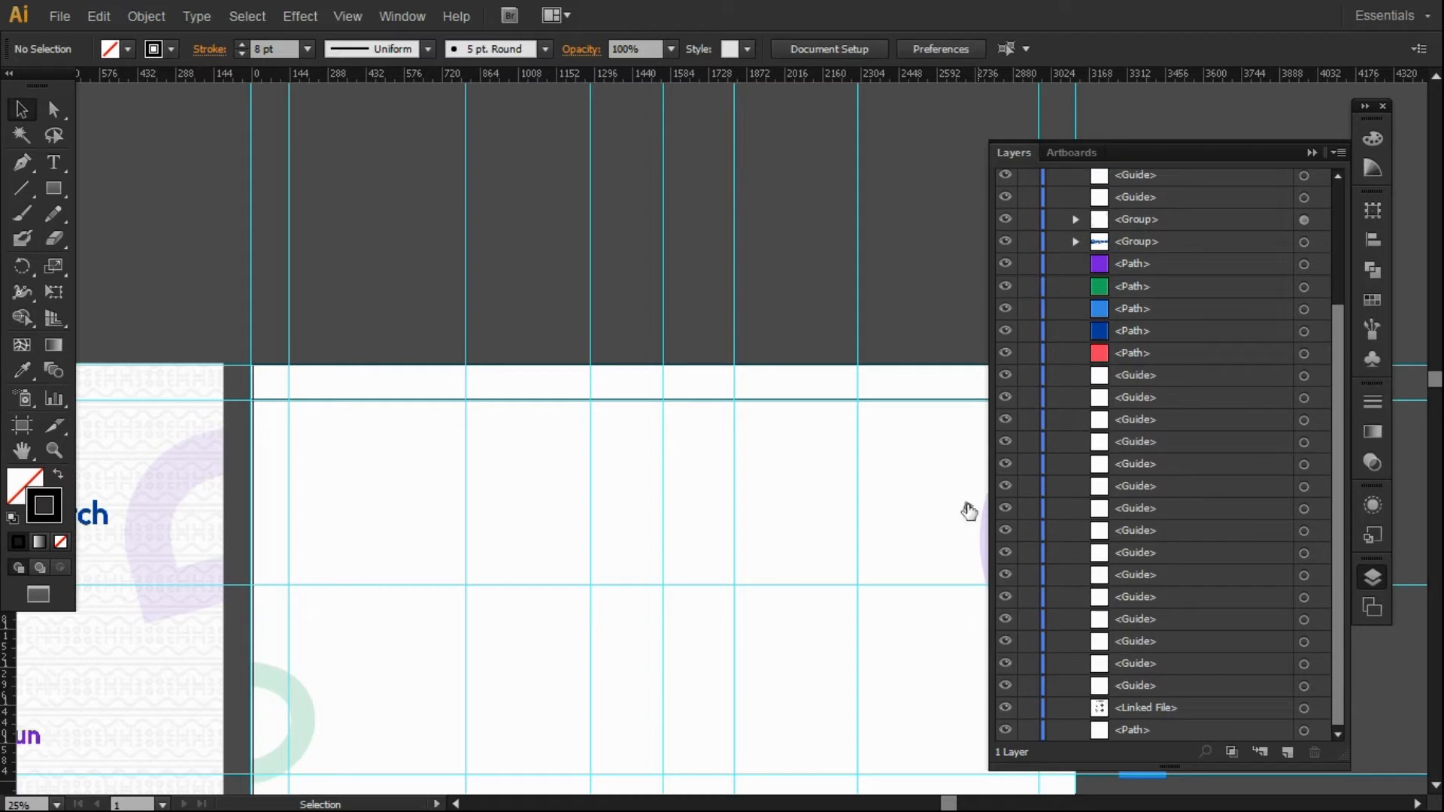
click(868, 400)
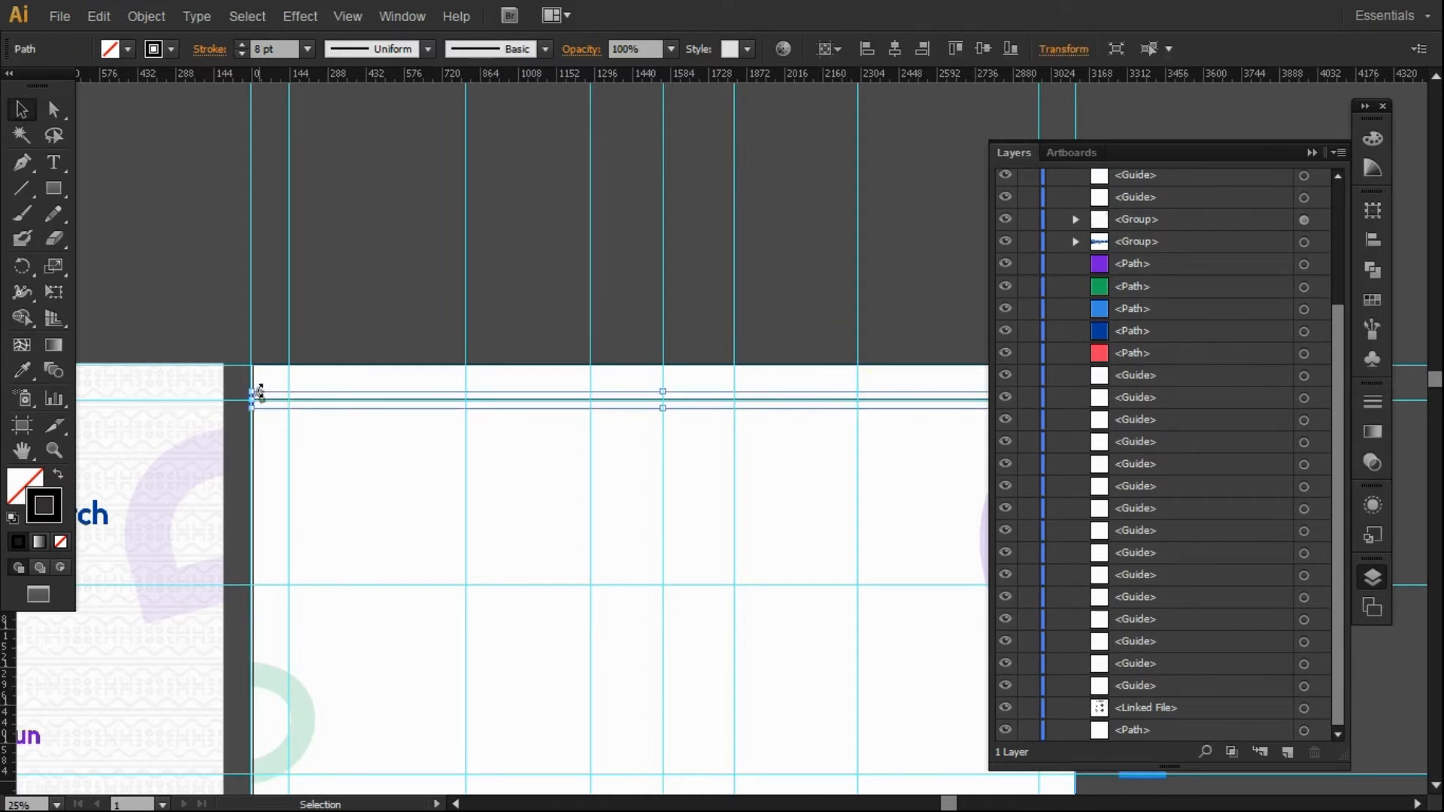
key(ctrl+5)
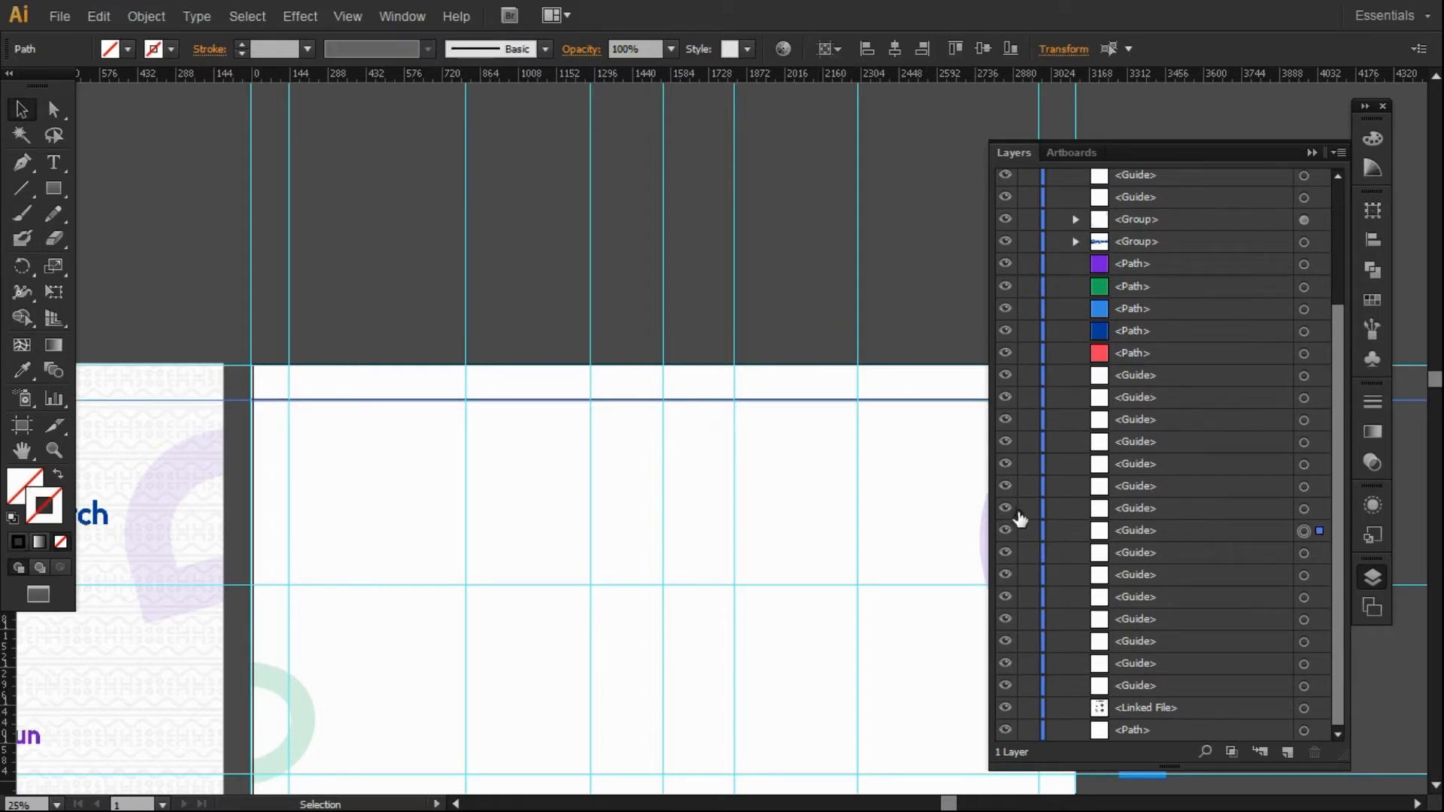
click(1005, 530)
click(1312, 152)
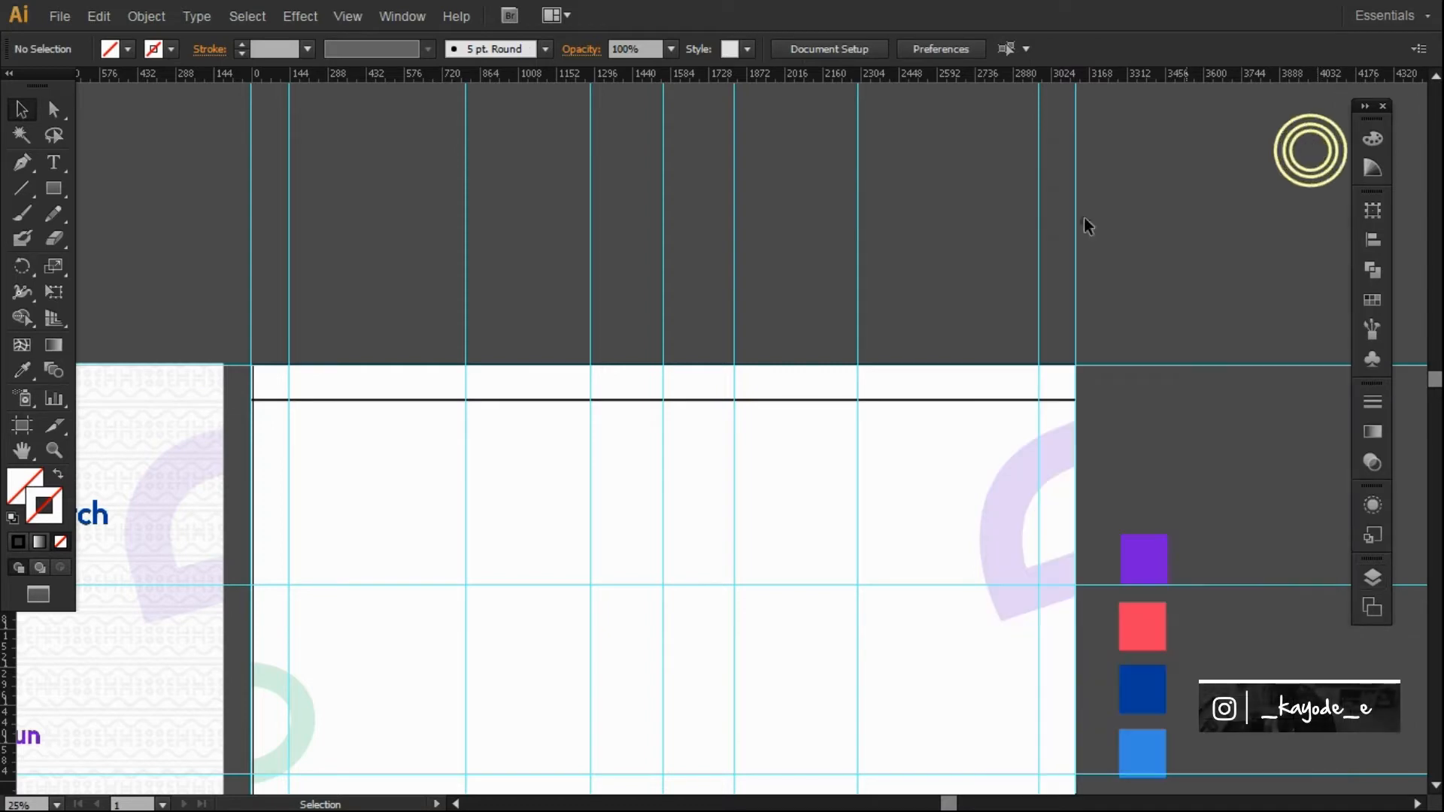
Duplicate the black line just below the original to make a parallel pair.
click(526, 399)
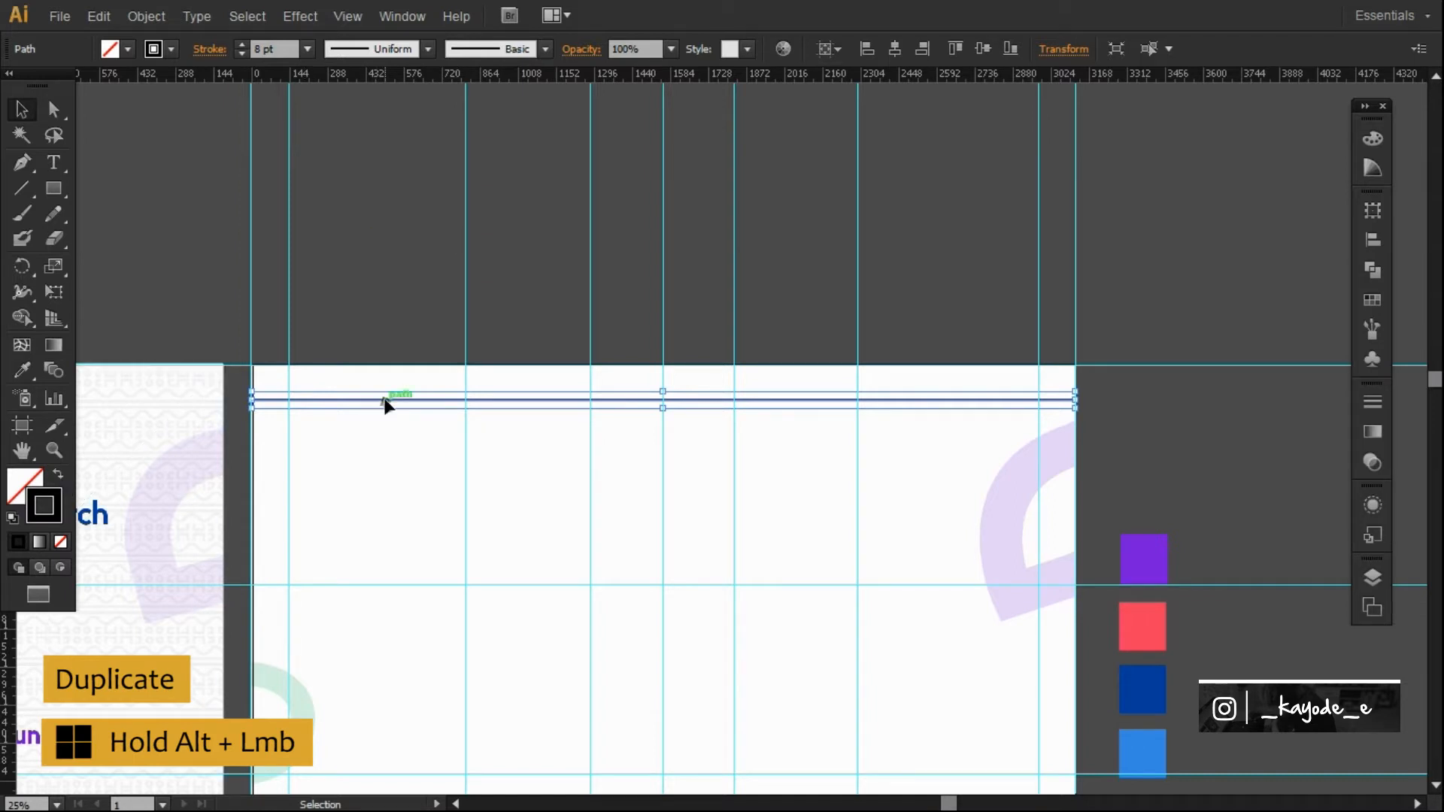
drag(385, 403, 385, 407)
click(1126, 323)
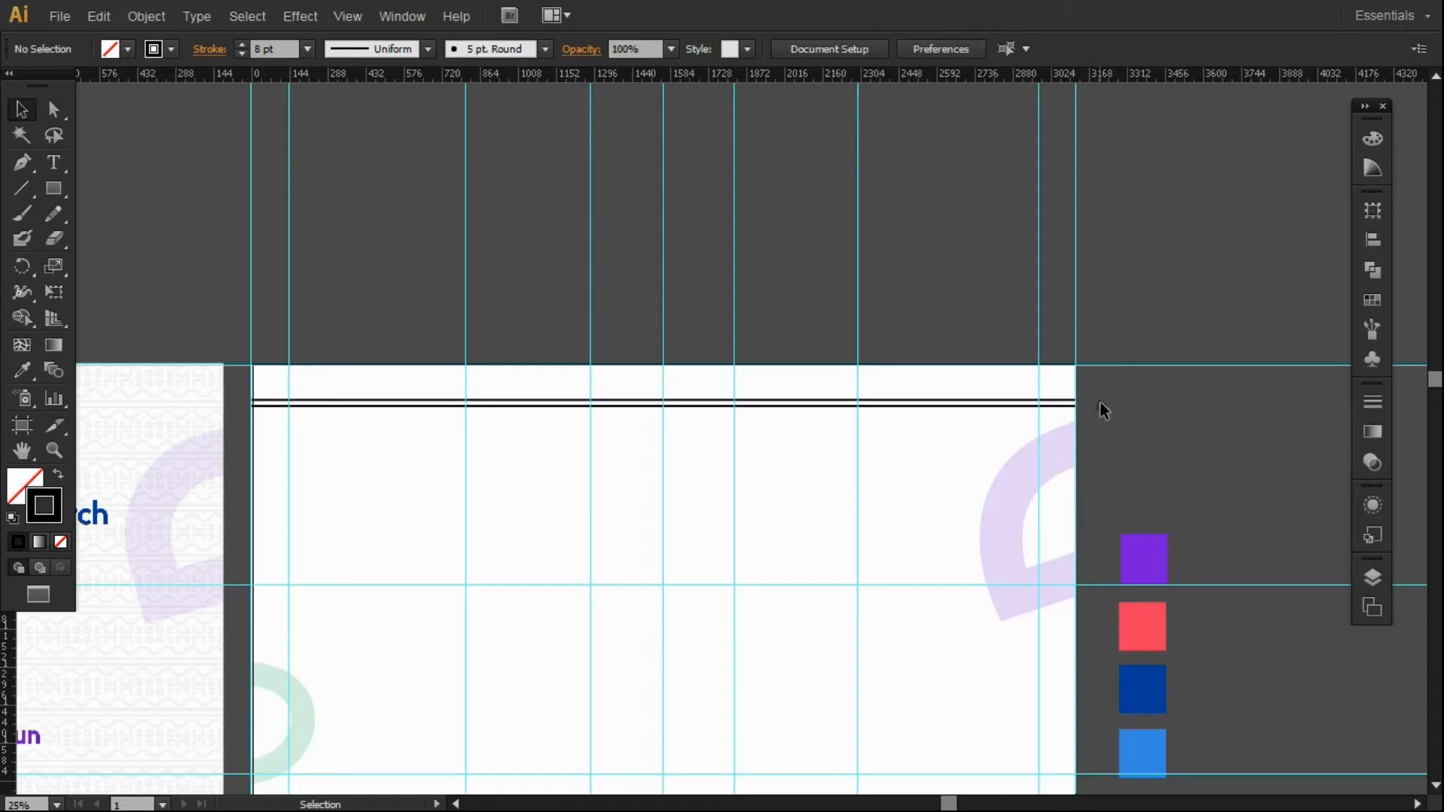
click(53, 191)
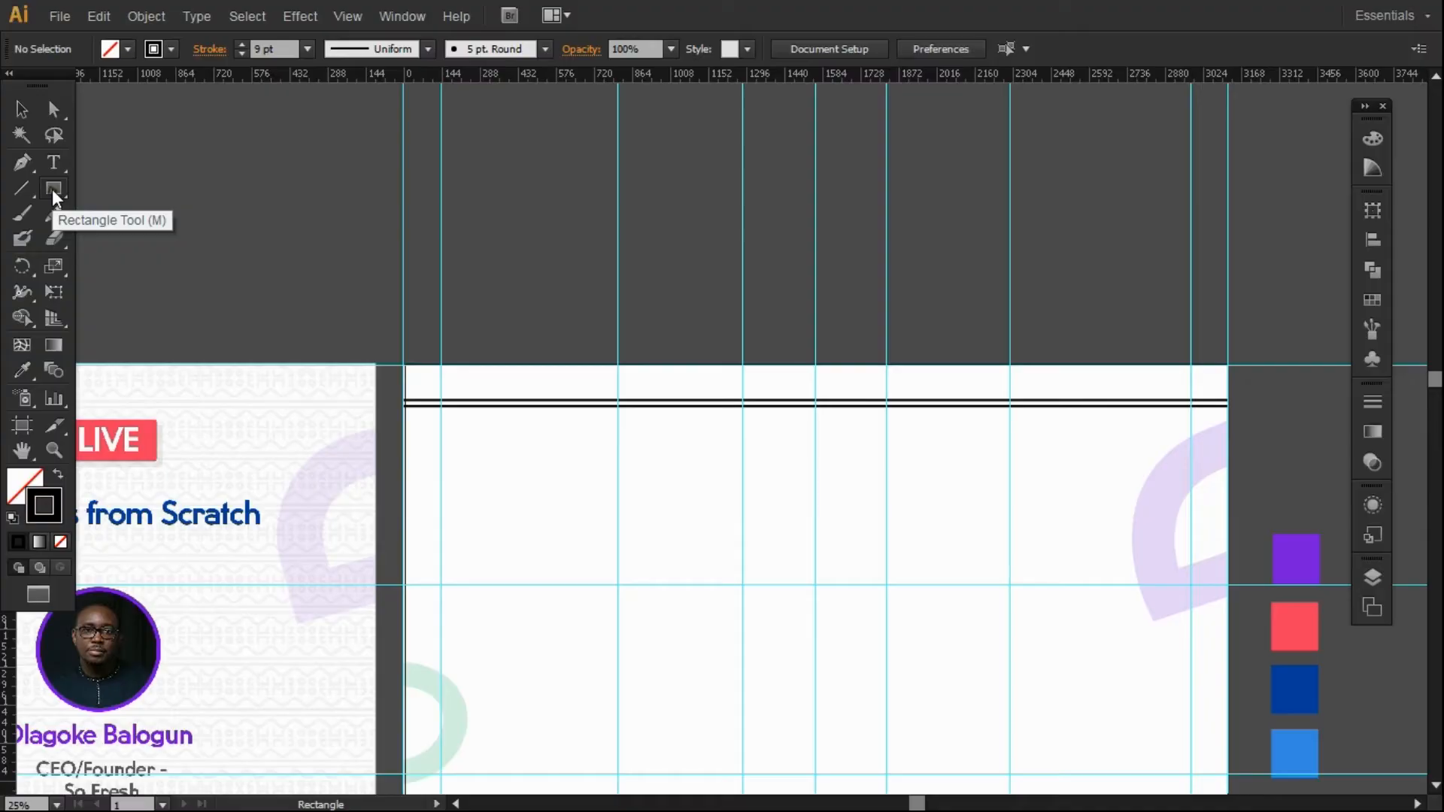
key(p)
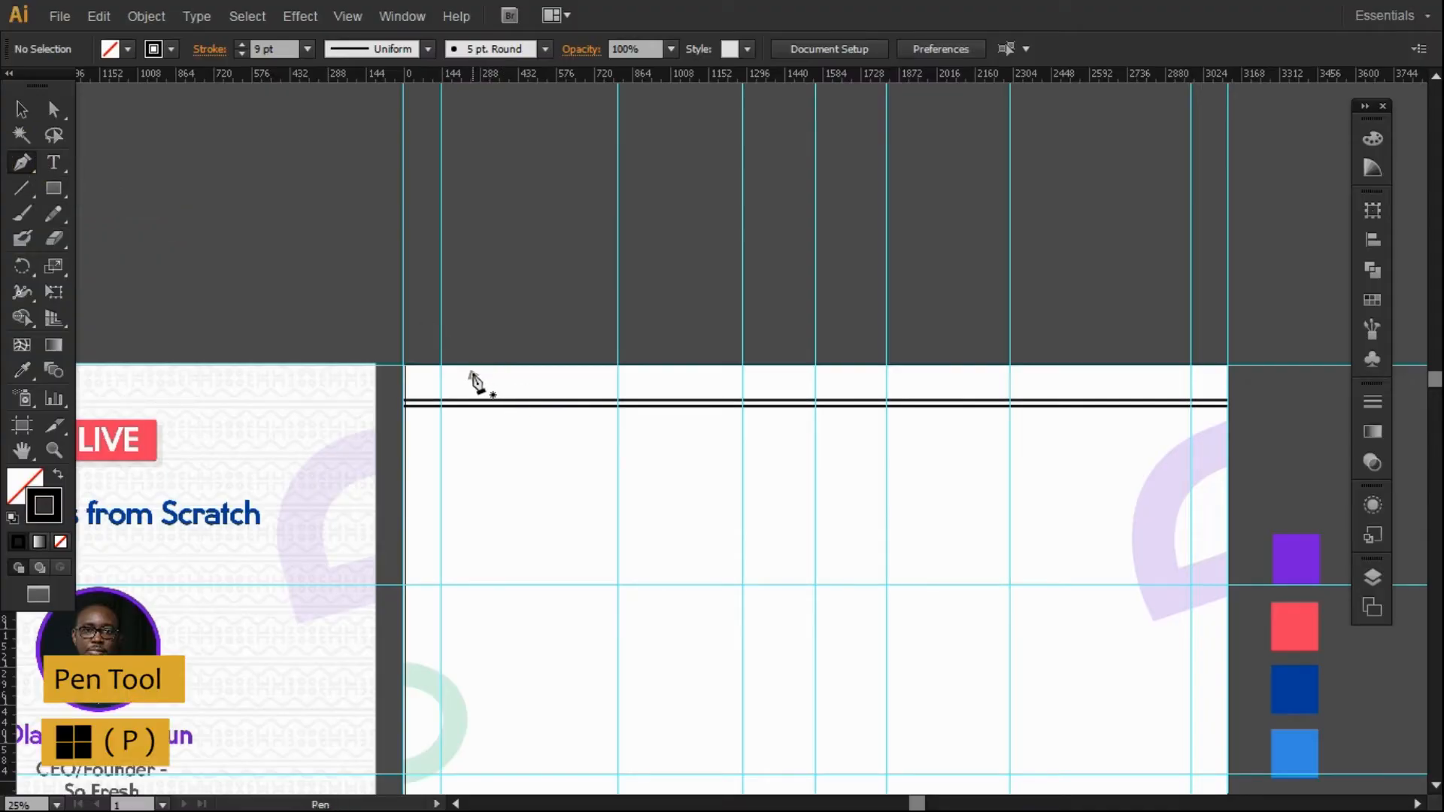
Draw a small closed L-shaped path at the artboard's top-left corner with default fill and stroke.
click(432, 366)
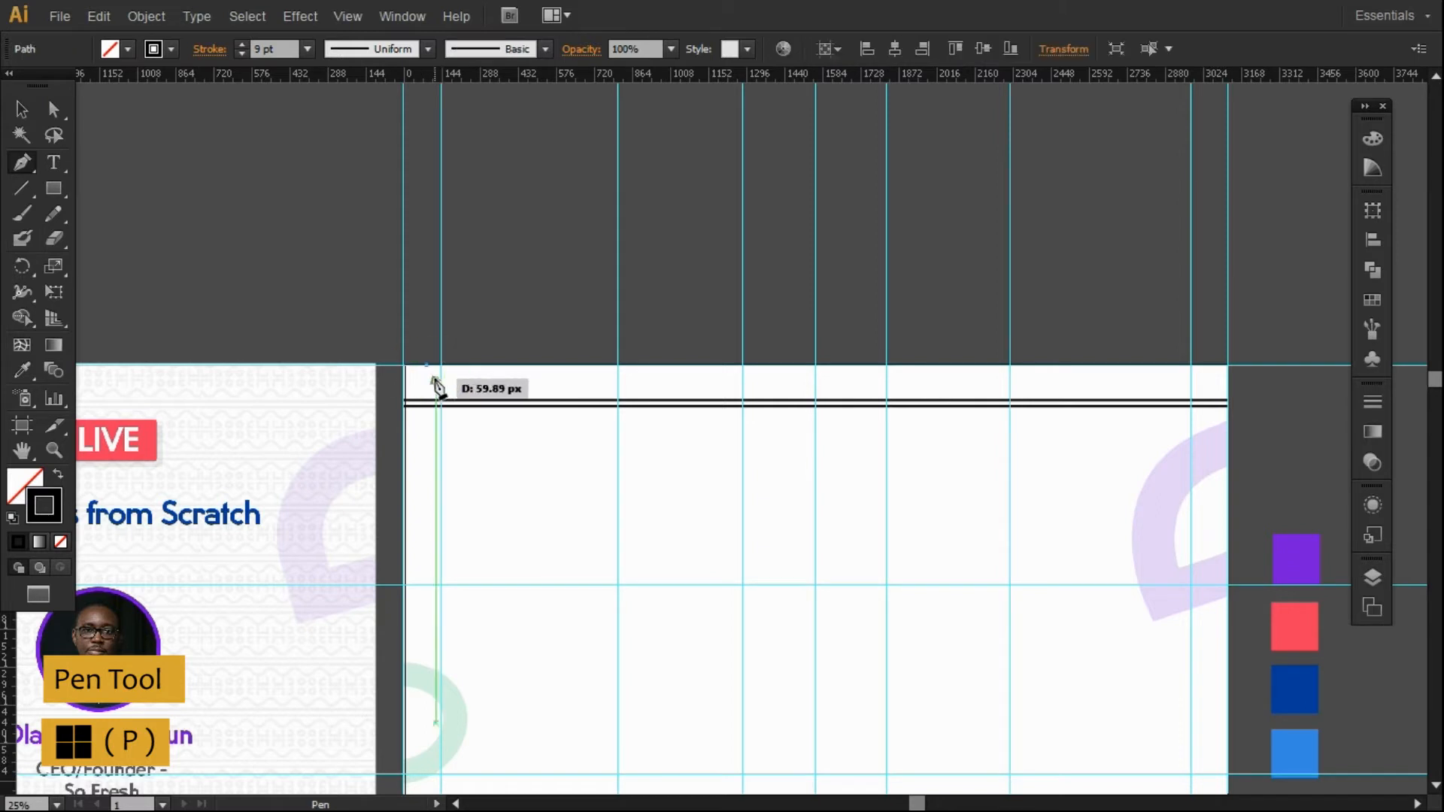
click(427, 376)
click(440, 377)
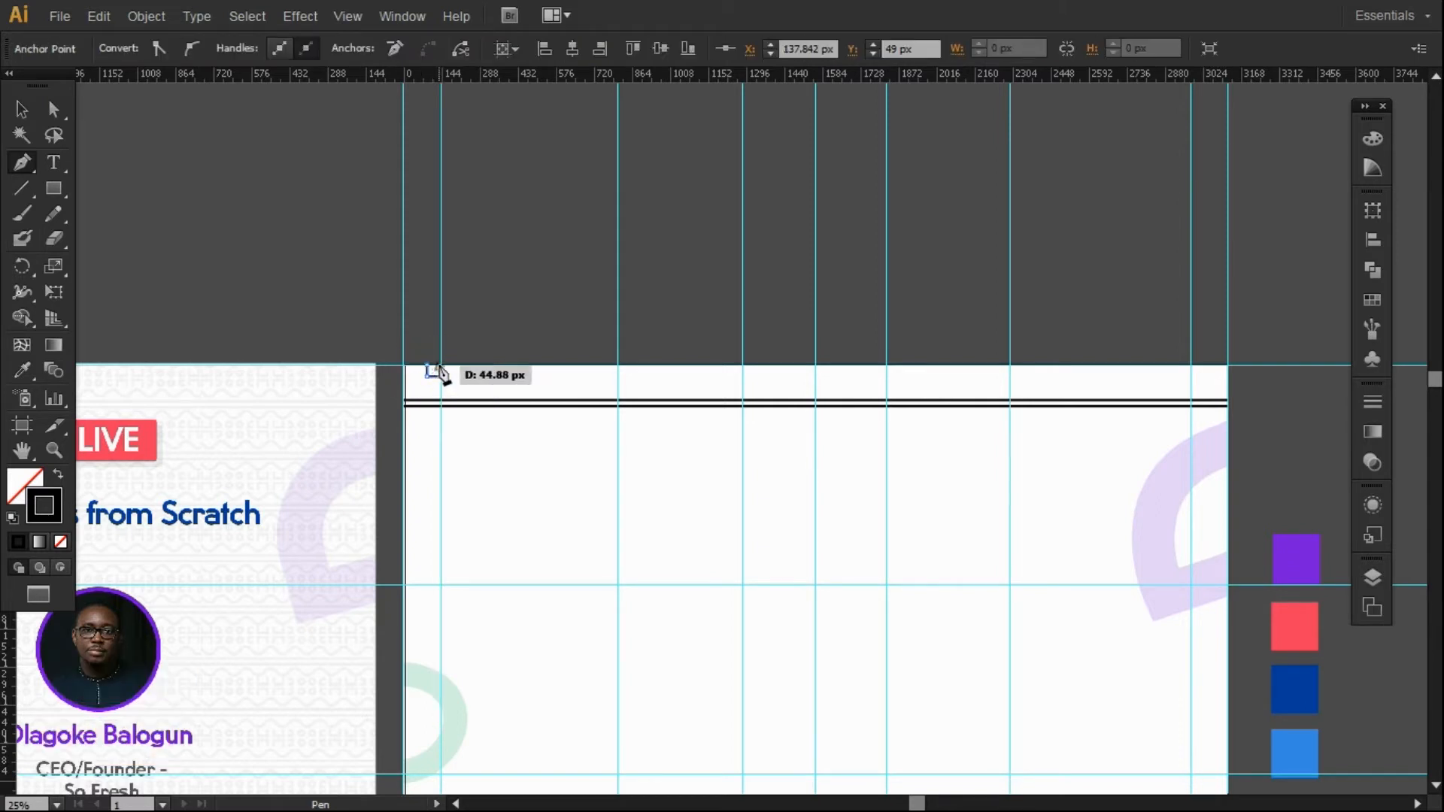
click(433, 366)
click(20, 112)
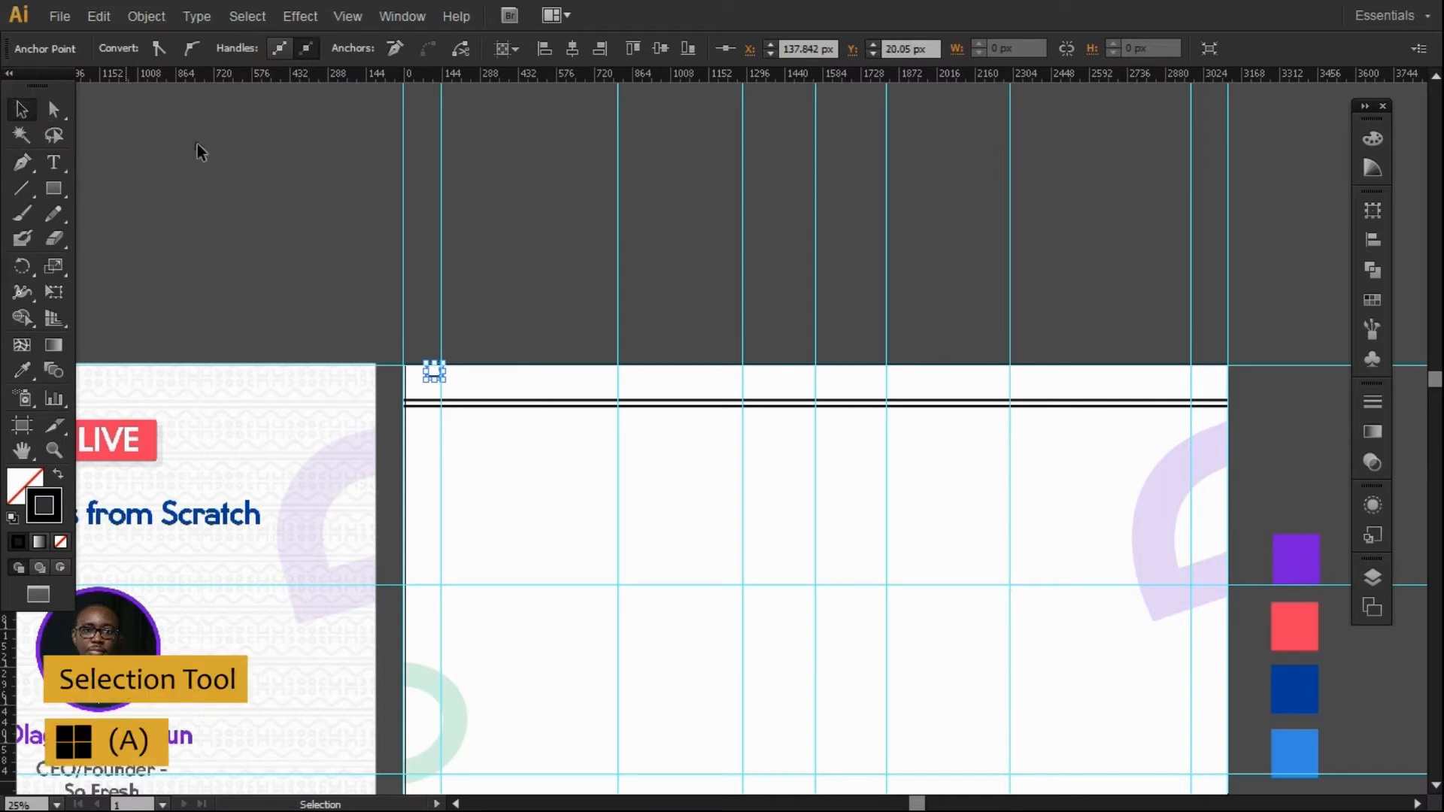
click(493, 283)
click(432, 379)
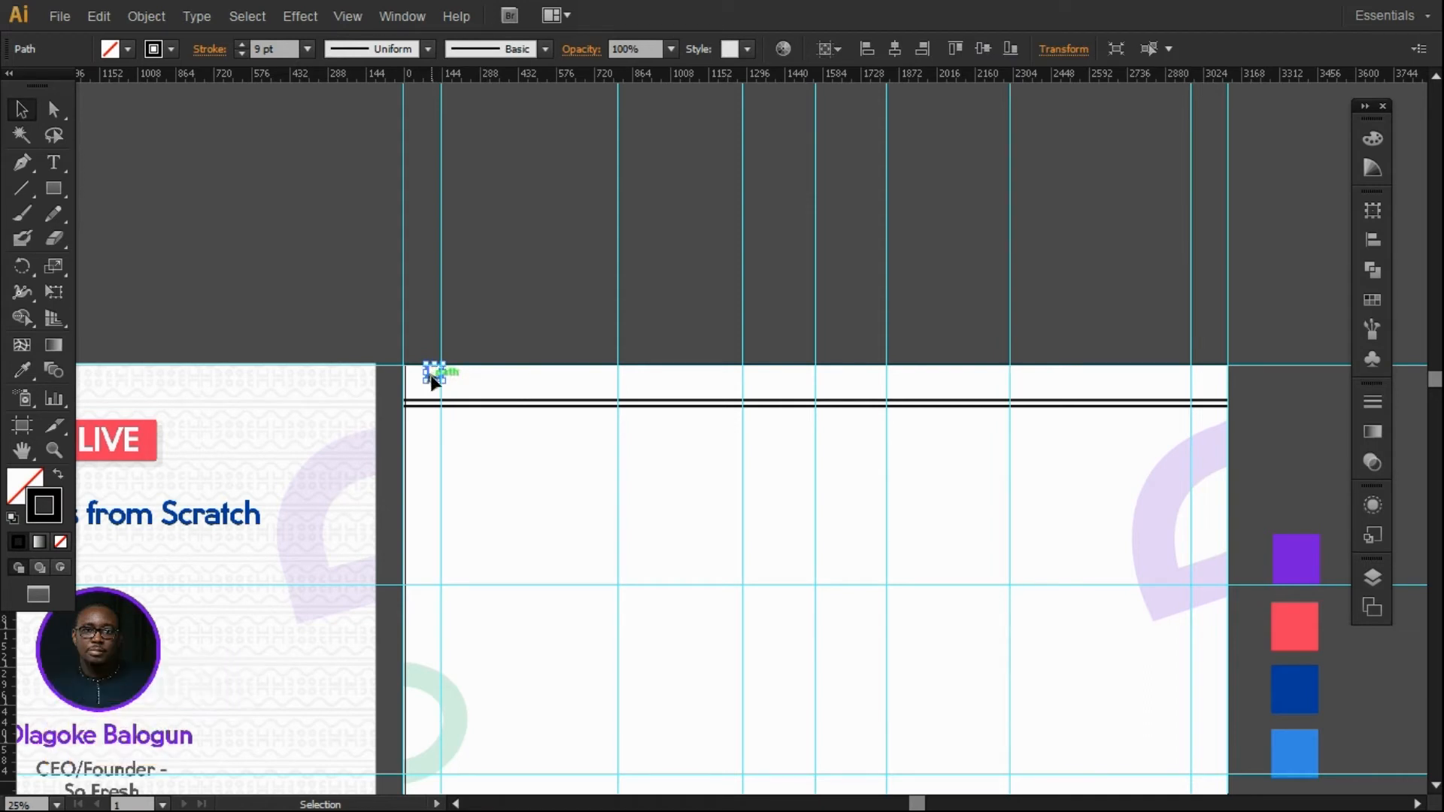
key(d)
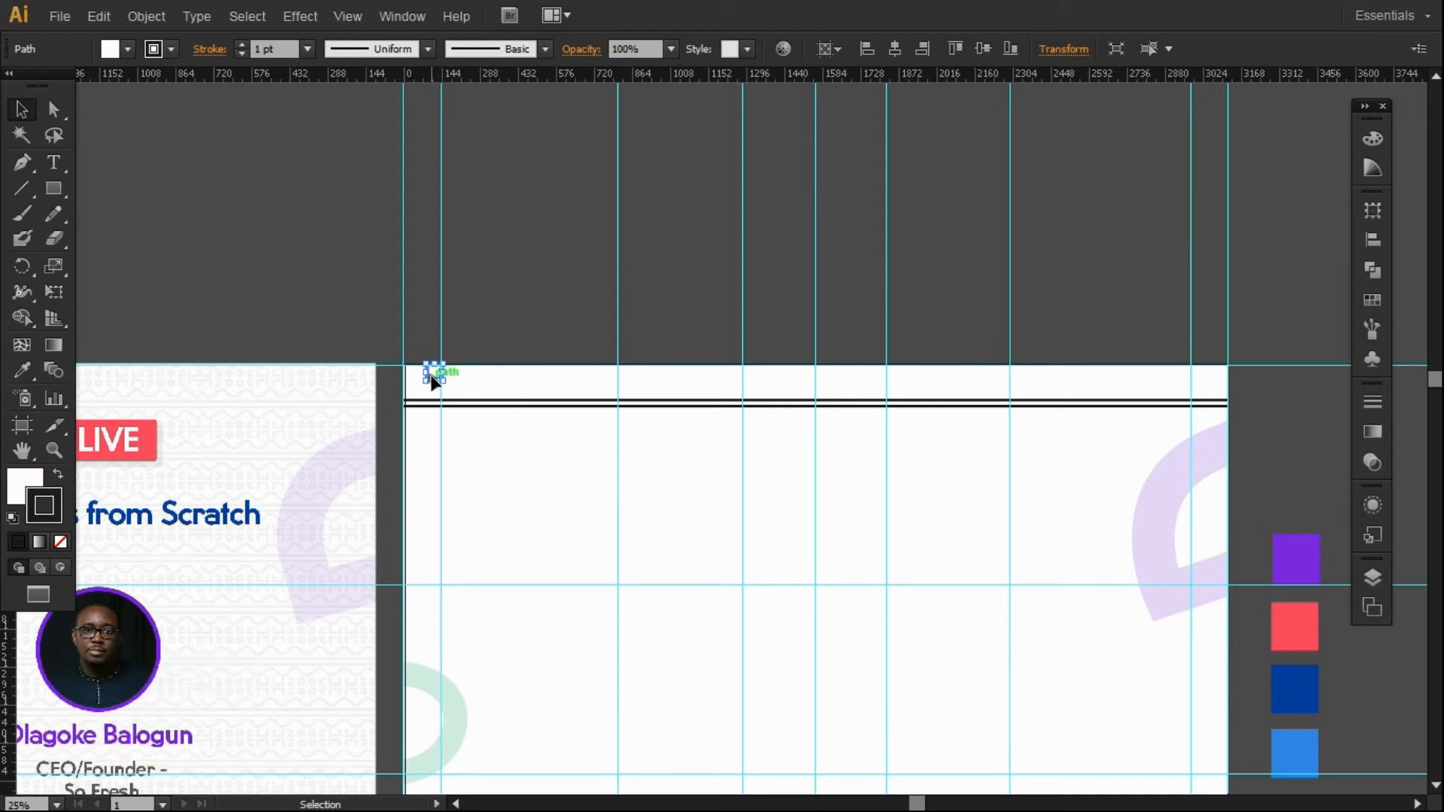
Give the small shape a 9 pt stroke and place a copy just to its right.
click(530, 277)
click(431, 372)
key(ctrl)
click(549, 299)
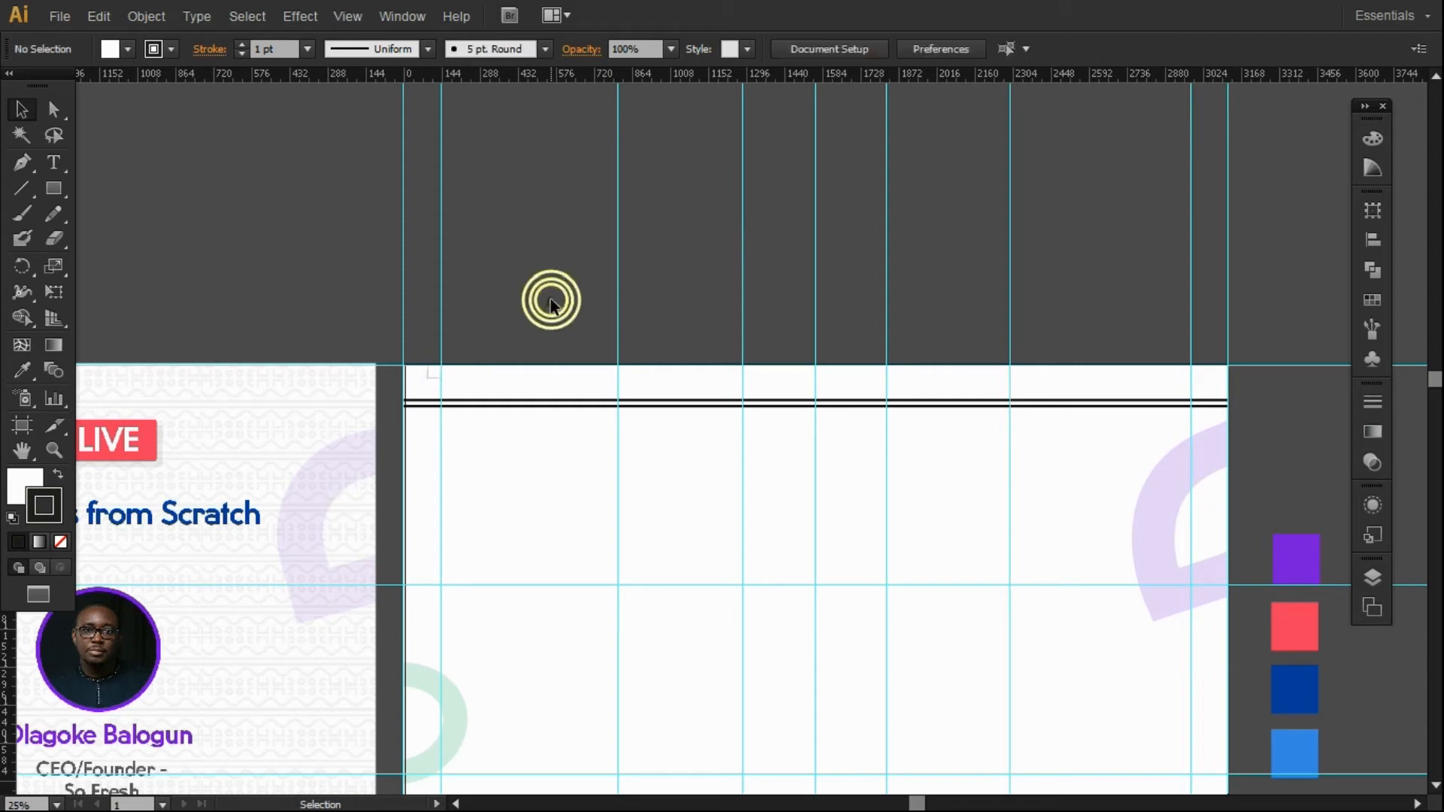
click(428, 376)
click(238, 43)
click(239, 43)
click(270, 158)
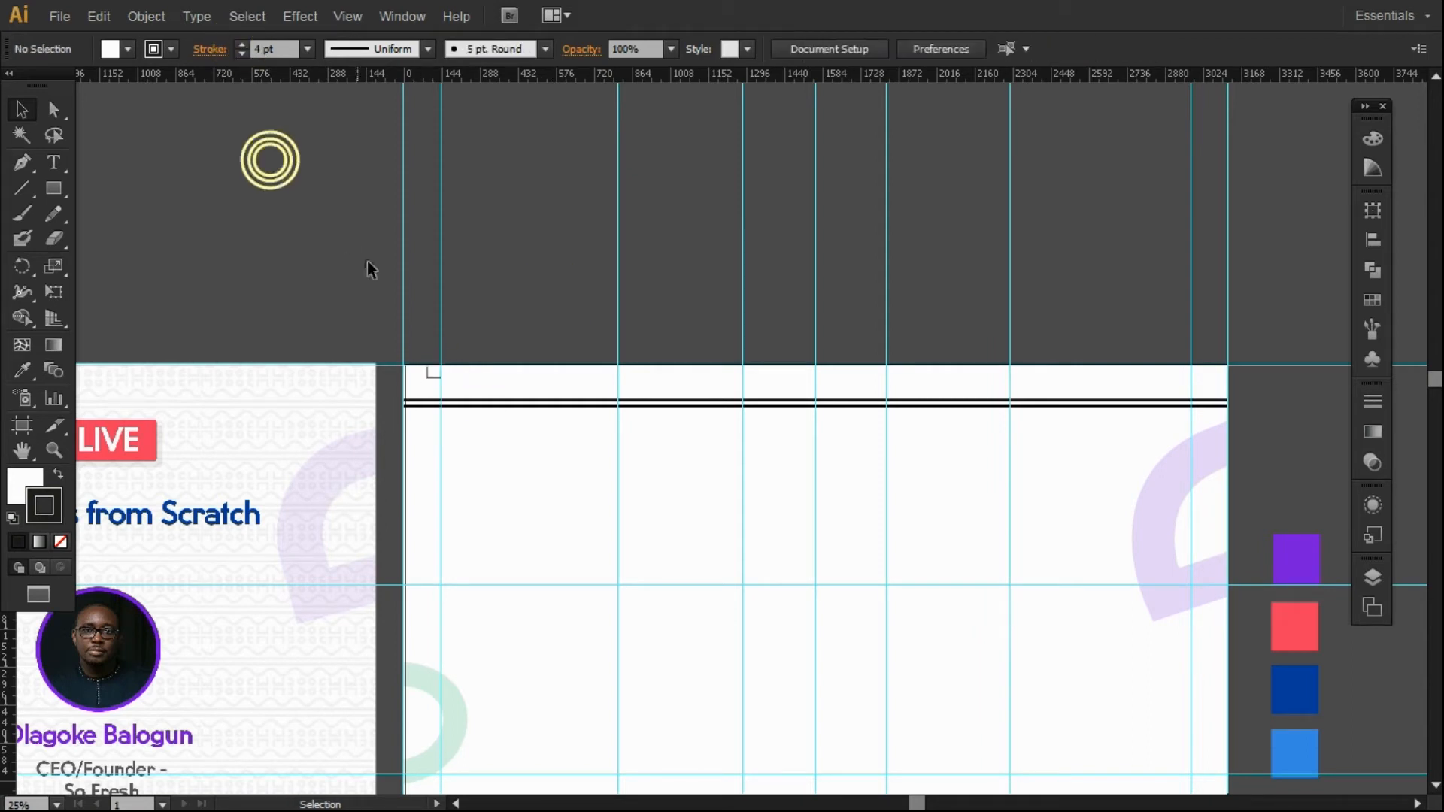
click(428, 376)
click(241, 44)
click(241, 43)
click(242, 44)
click(242, 43)
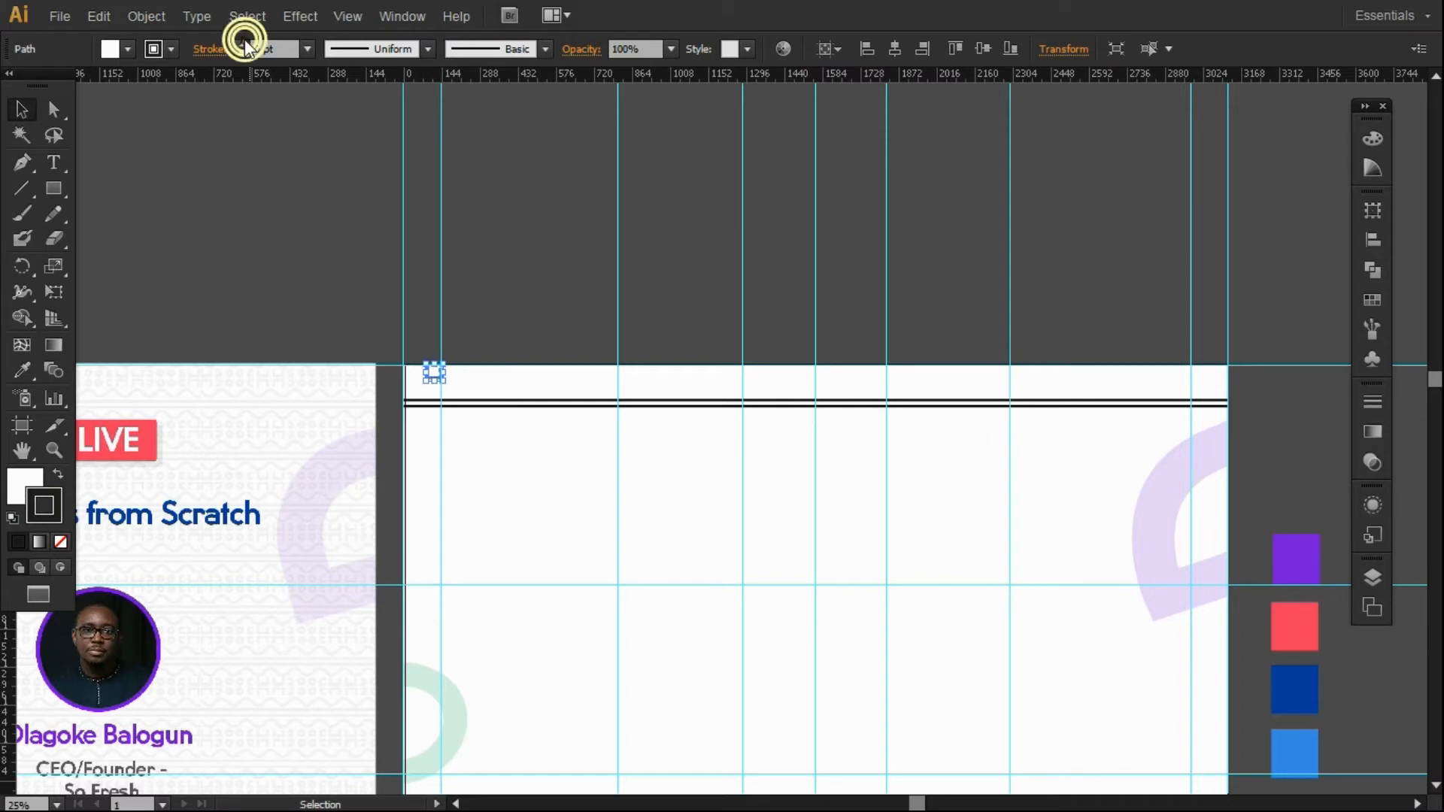
click(364, 196)
click(434, 380)
drag(430, 378, 449, 378)
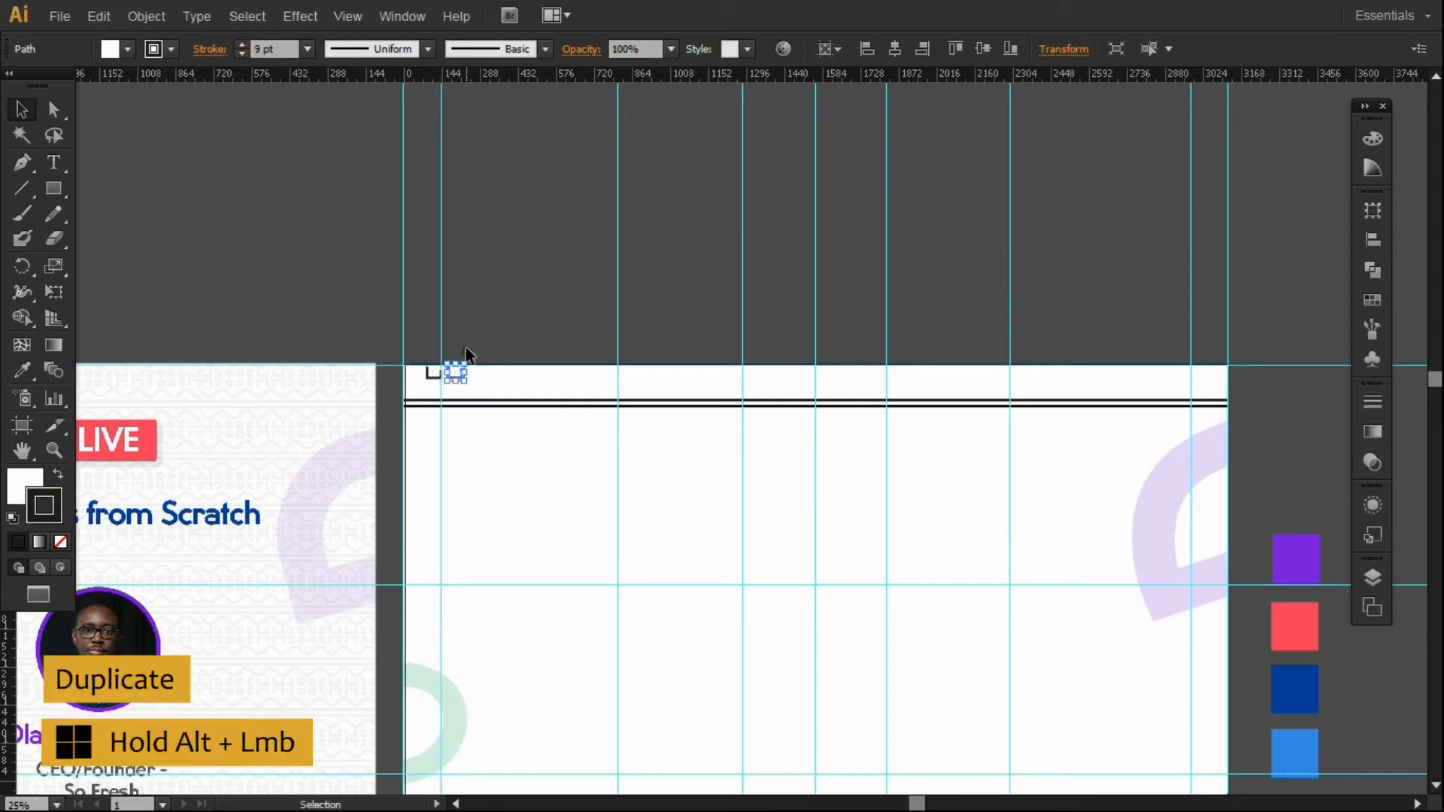
Make a horizontally reflected copy of the two small squares.
click(466, 346)
click(427, 375)
shift+click(453, 379)
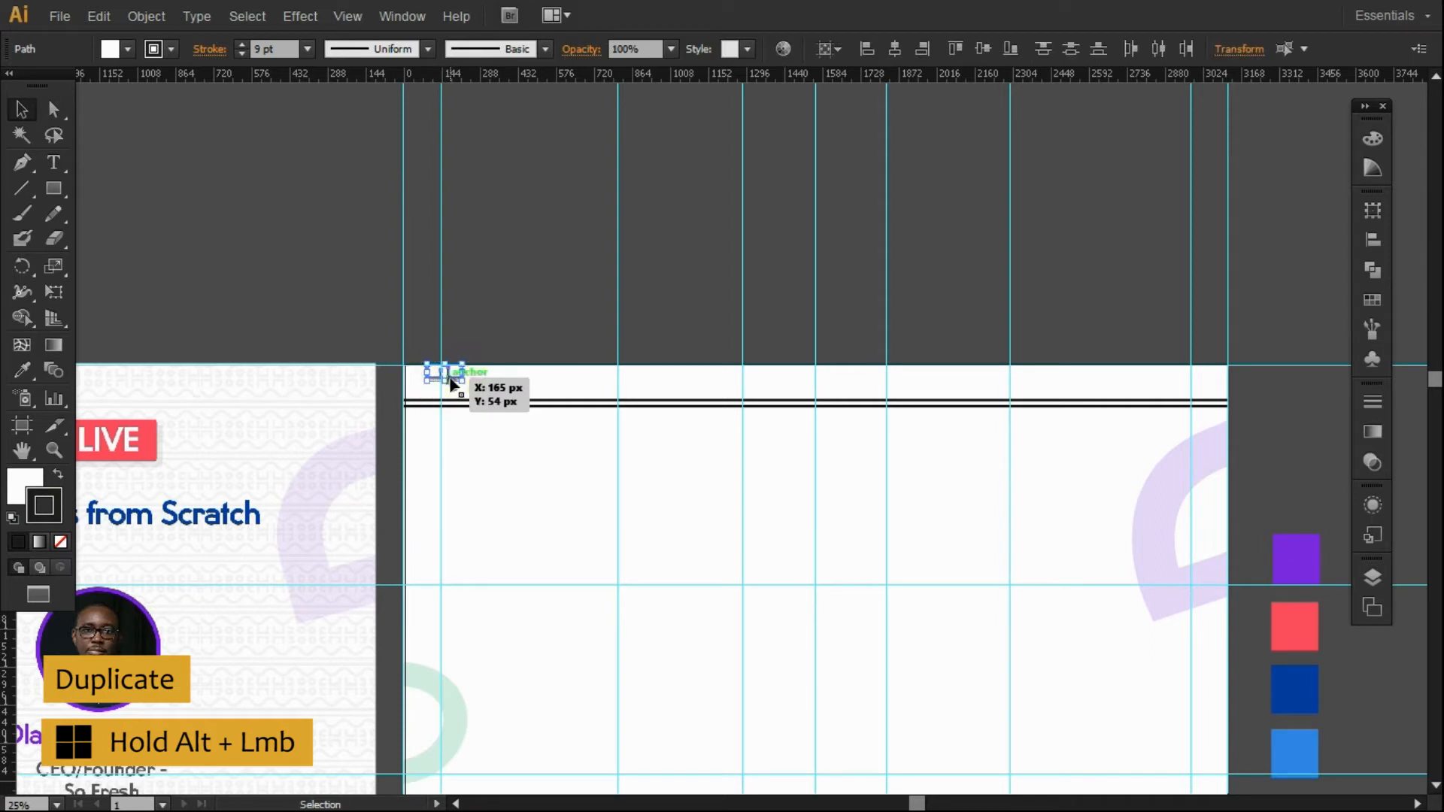
right_click(455, 380)
mouse_move(534, 618)
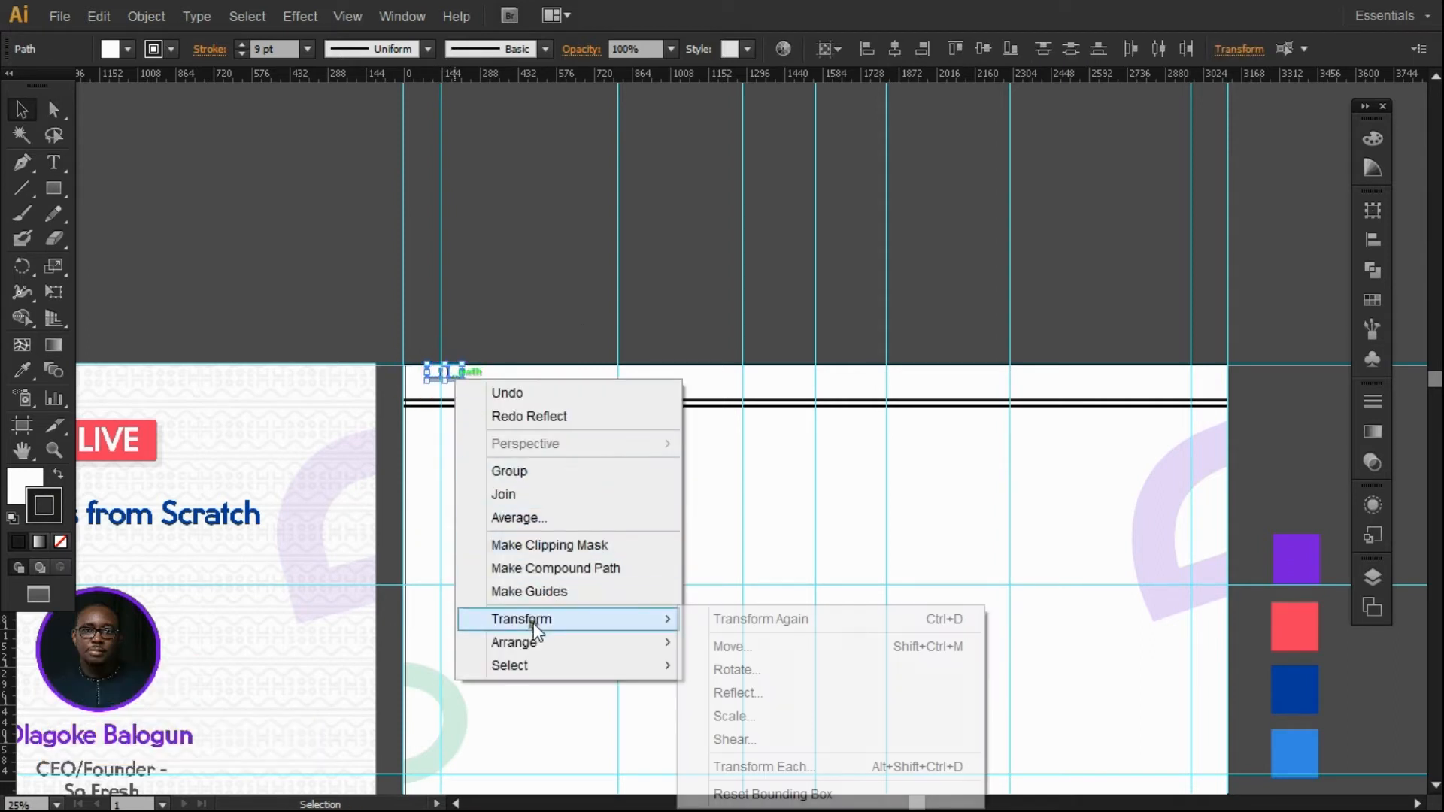
click(733, 695)
click(1000, 291)
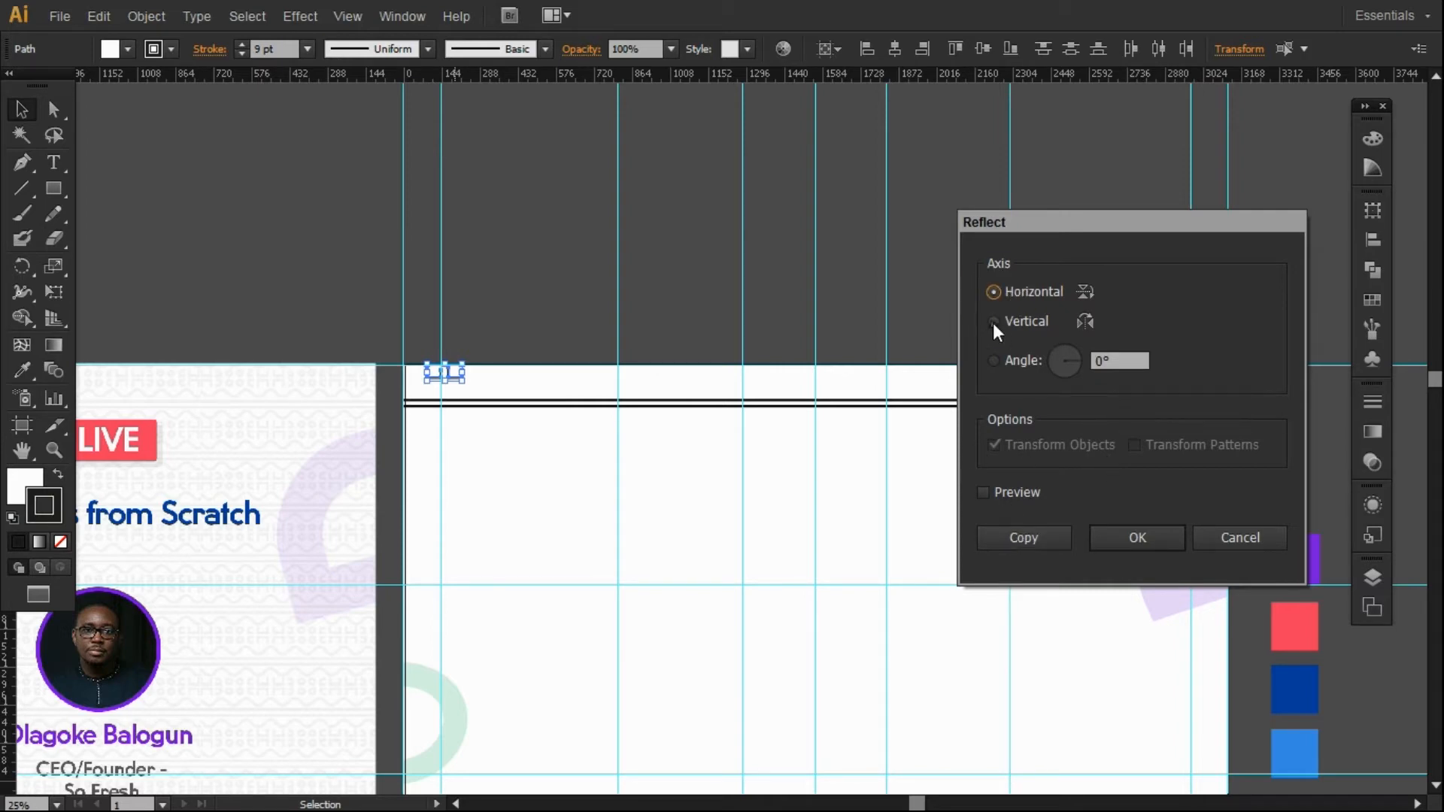
click(1023, 547)
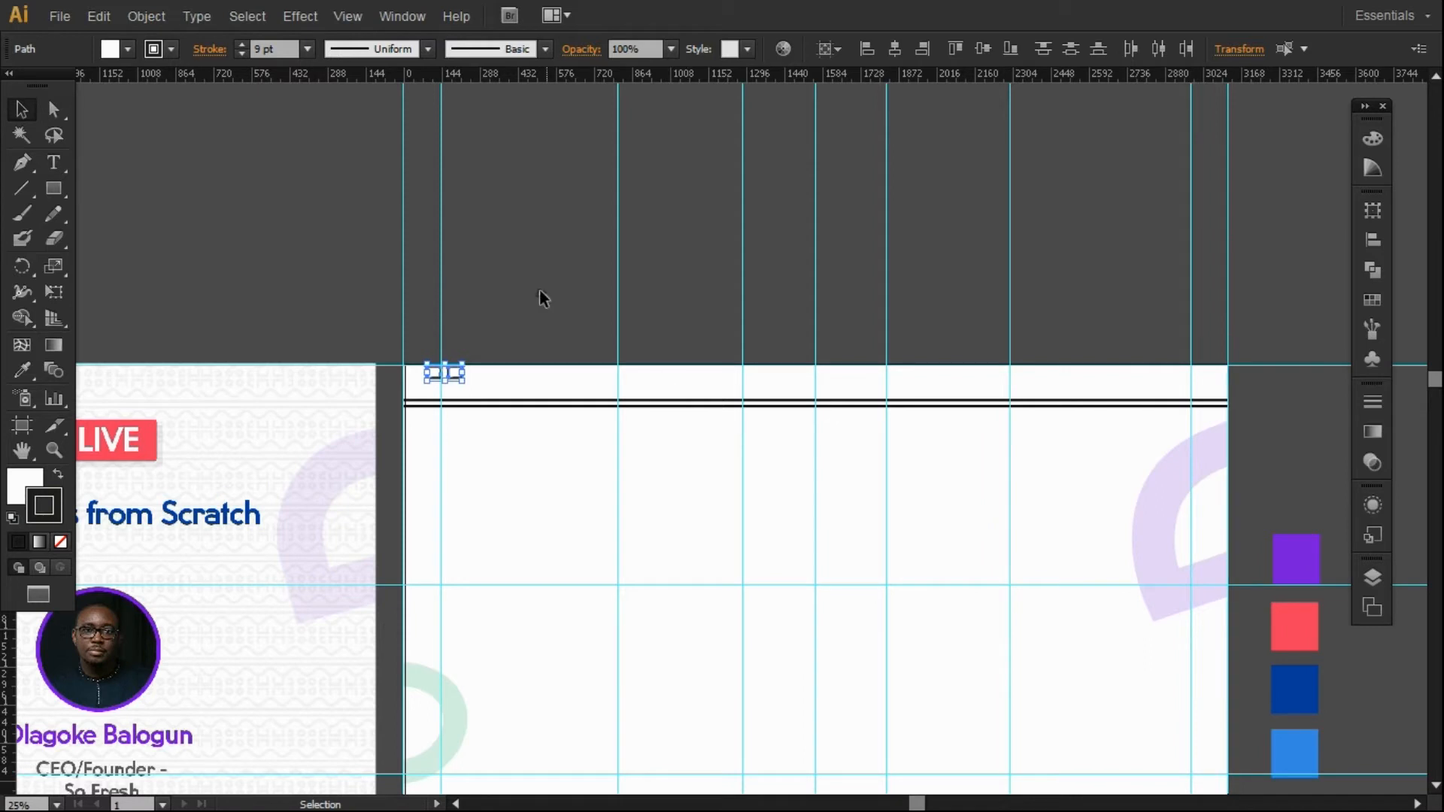
Duplicate the squares, delete their top edges to form U-shapes, and move the n-shapes beneath.
click(481, 353)
click(460, 370)
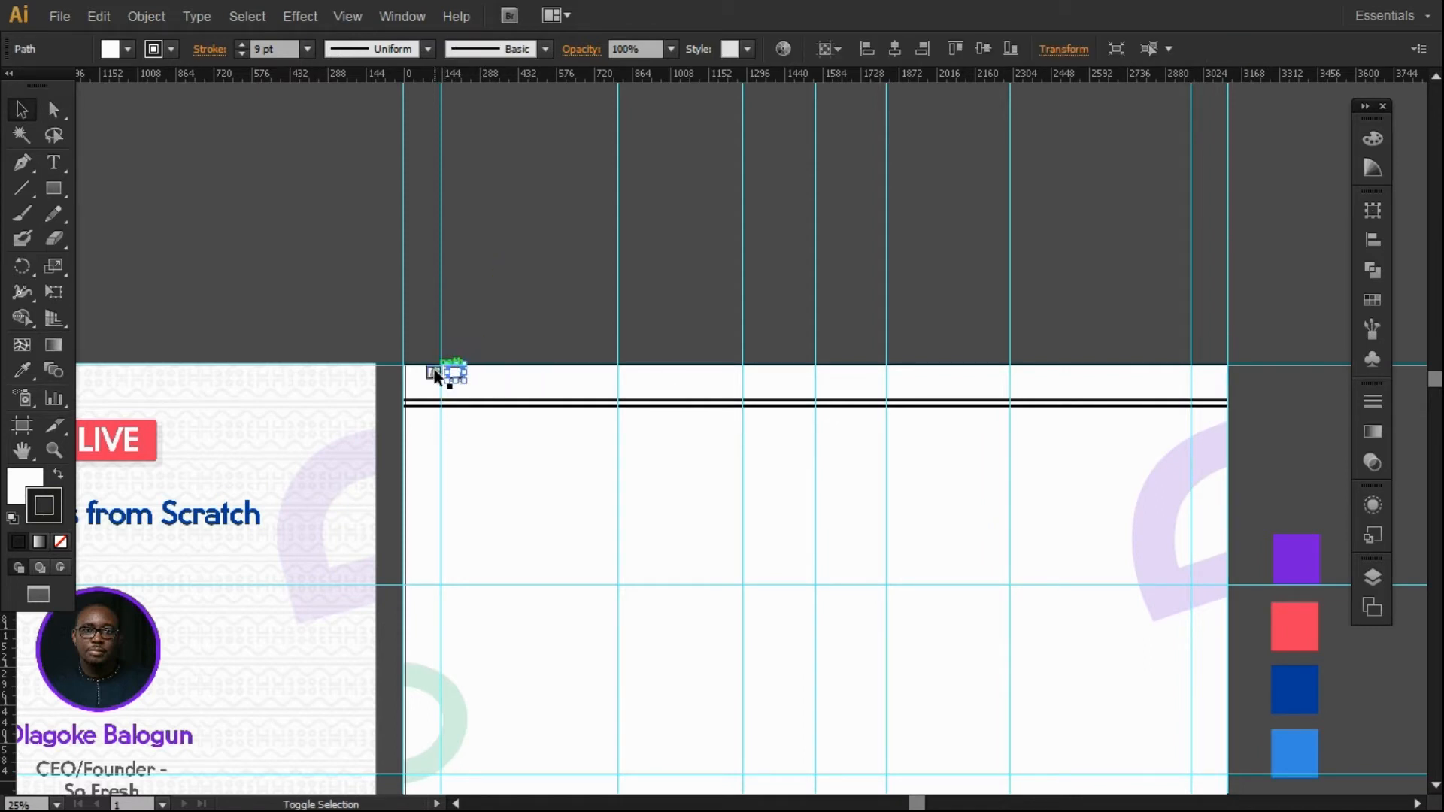
shift+click(434, 368)
drag(432, 369, 486, 380)
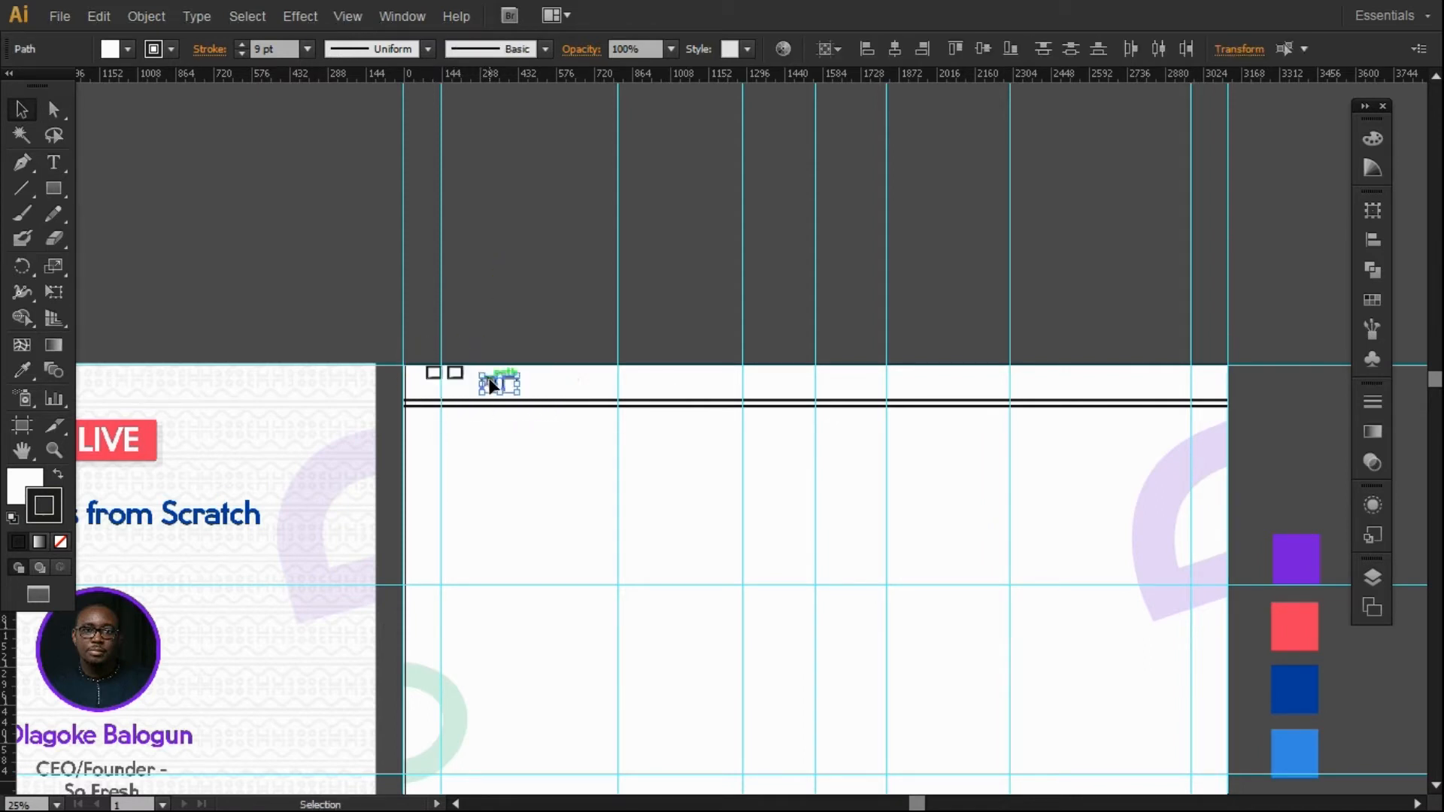
click(457, 369)
shift+click(435, 367)
key(Delete)
click(504, 379)
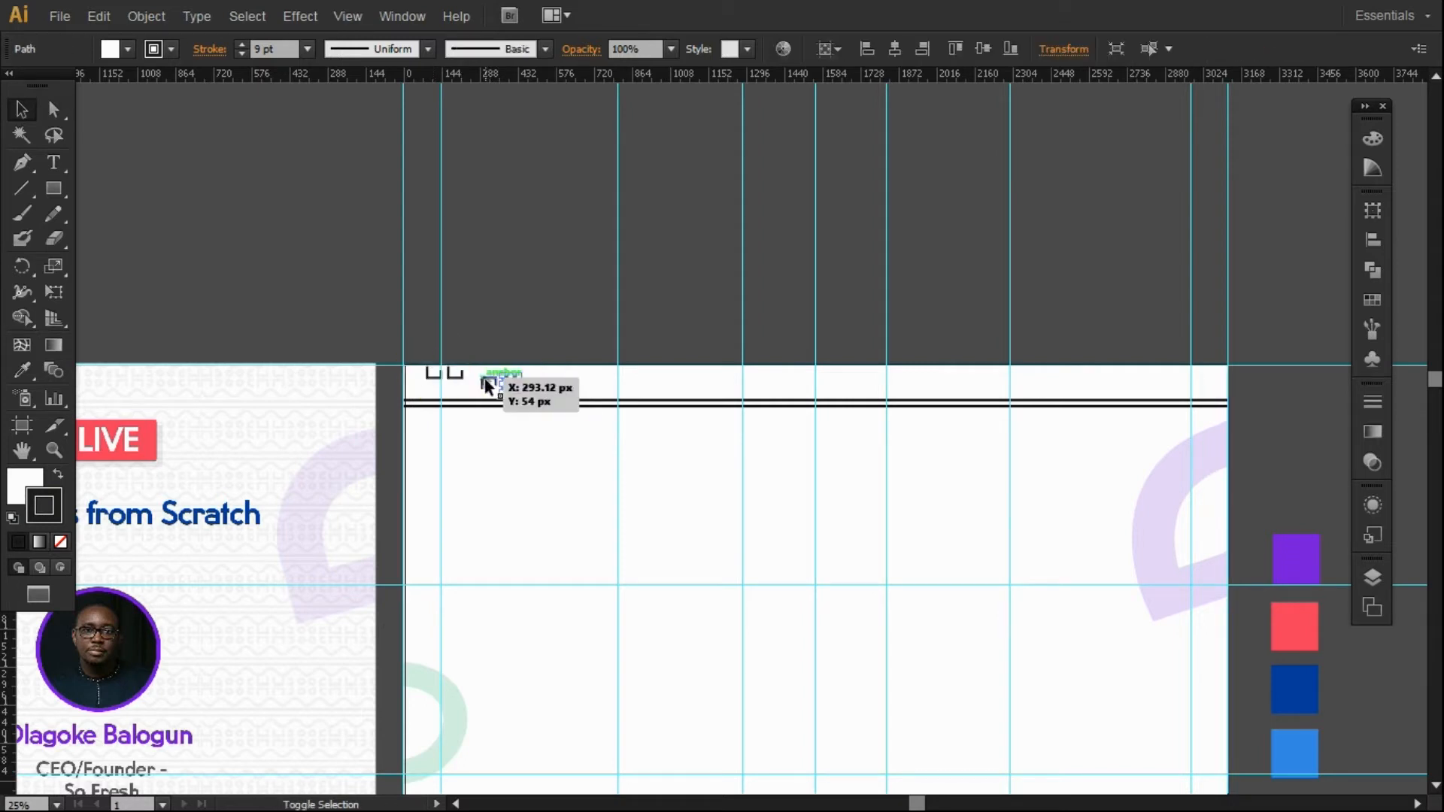
shift+click(485, 381)
drag(509, 382, 452, 391)
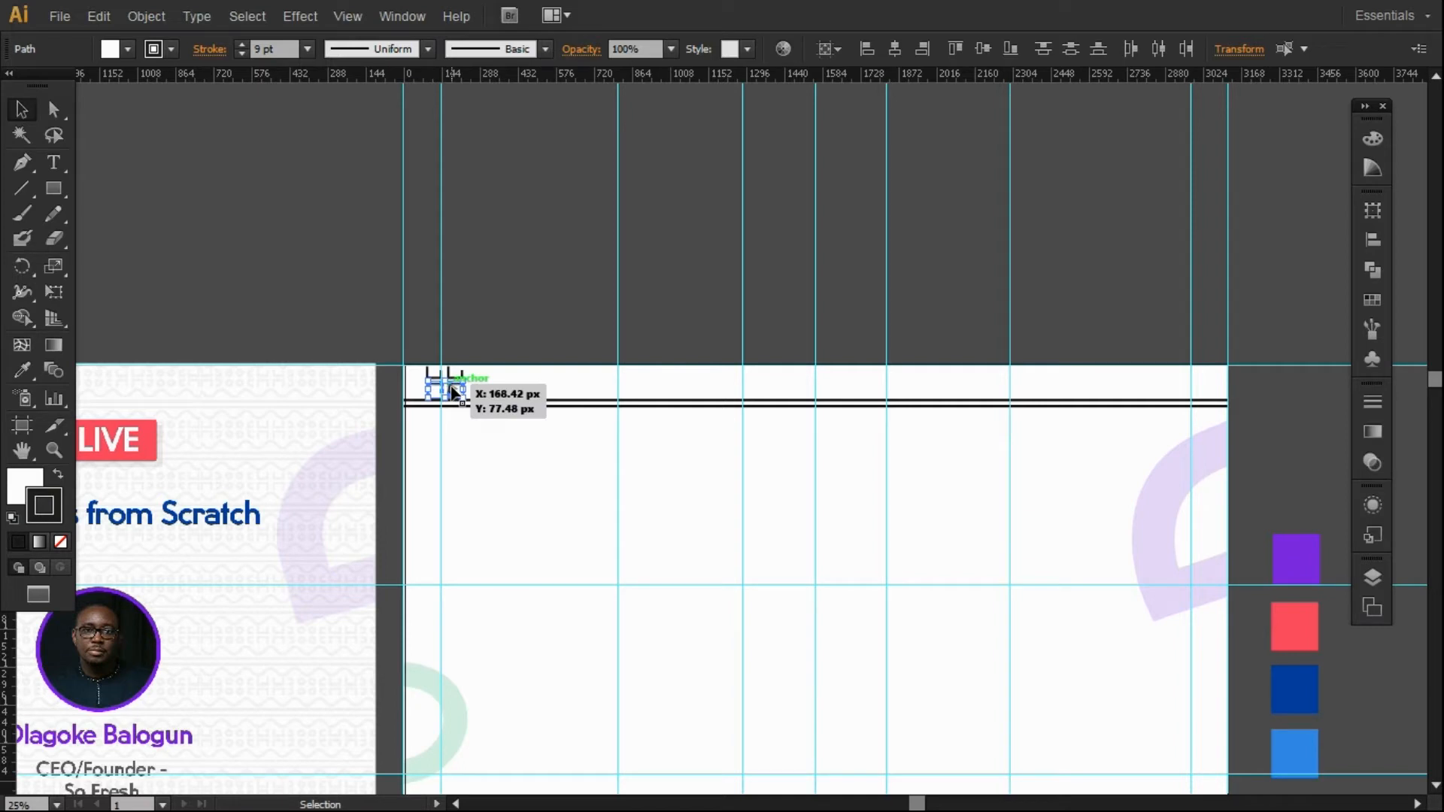
Select the motif pieces without the guides or white background and group them.
click(494, 268)
drag(408, 333, 483, 398)
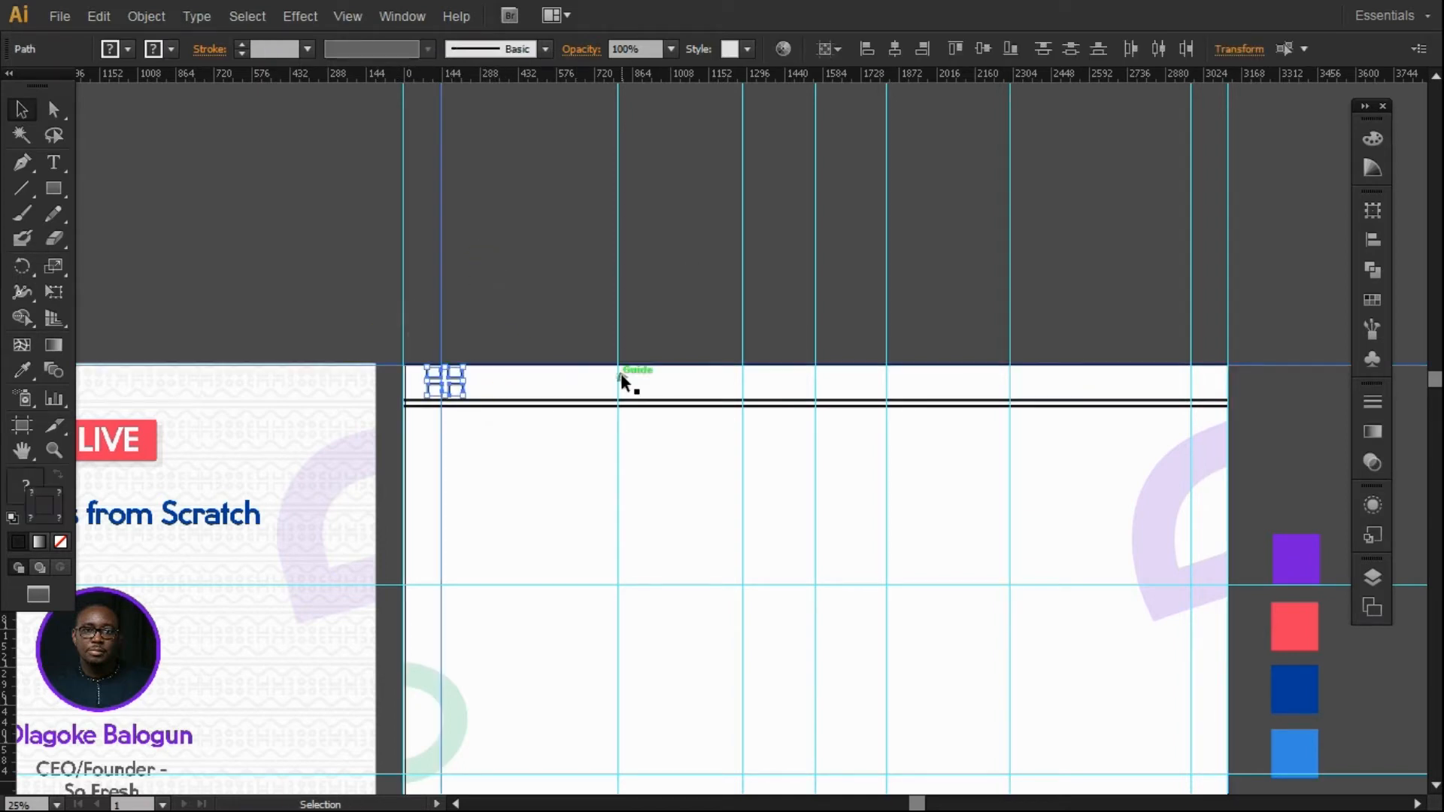
click(525, 324)
click(426, 379)
drag(419, 341, 481, 393)
shift+click(442, 335)
shift+click(390, 367)
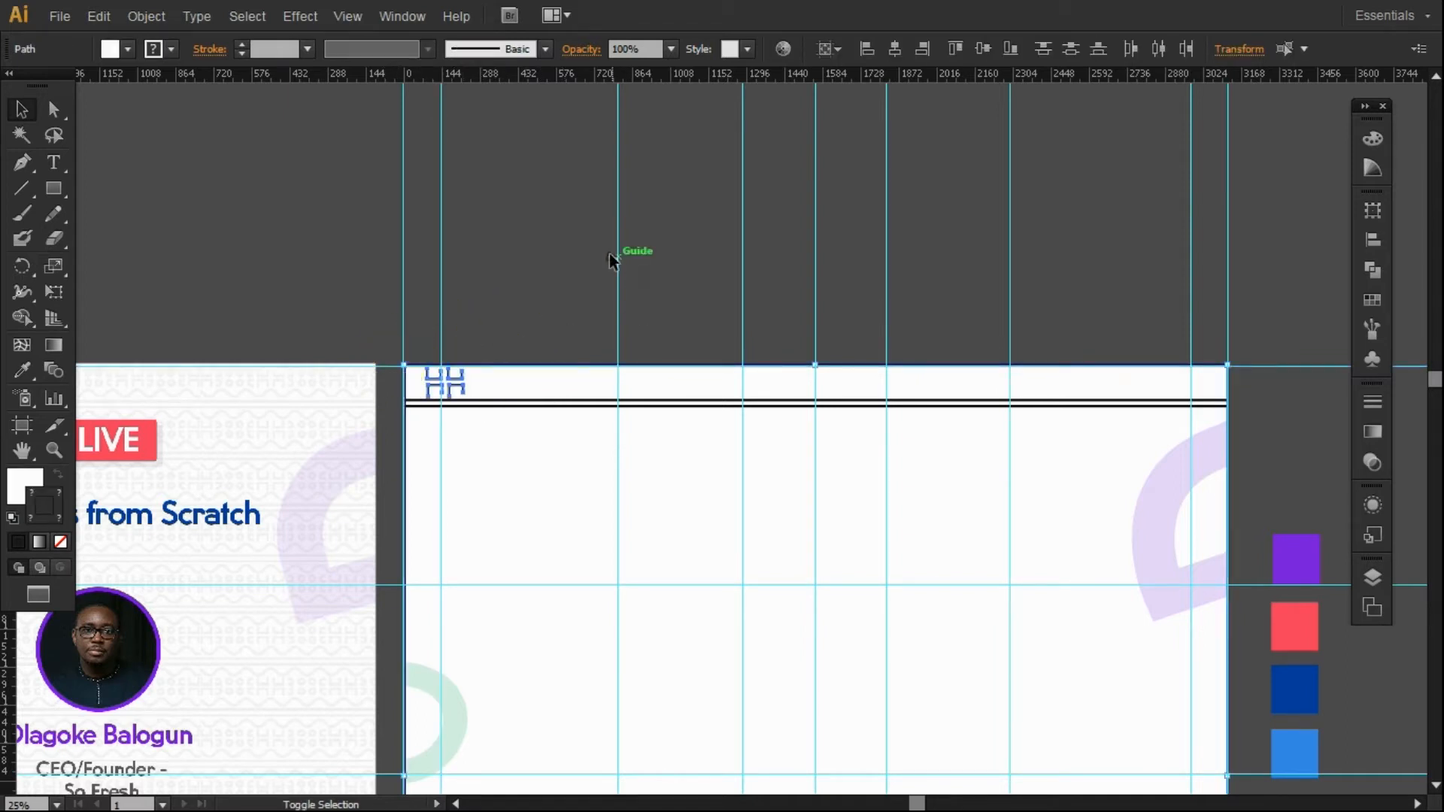
shift+click(540, 375)
key(v)
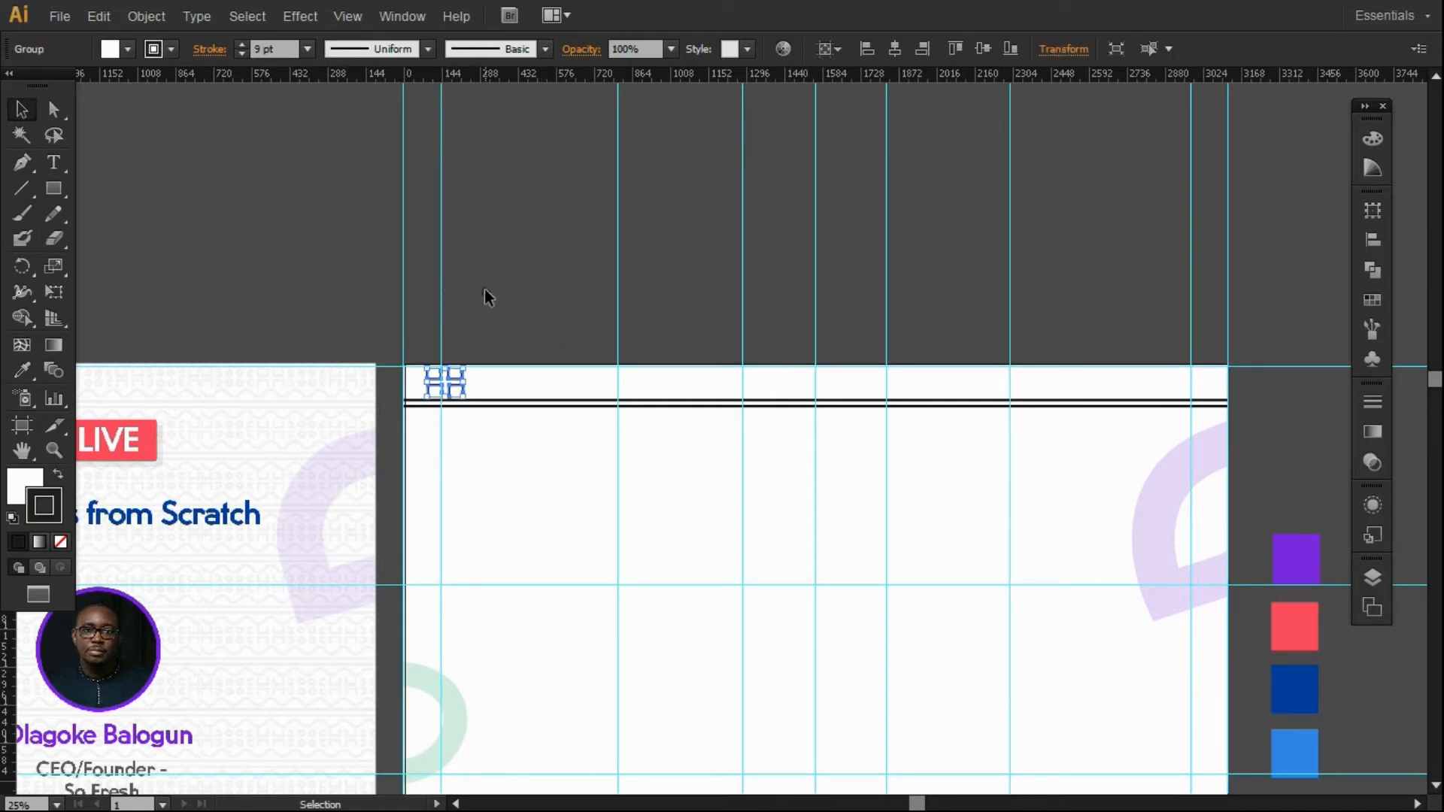
click(525, 335)
Create an exact-size circle with the Ellipse tool and move it beside the motif.
click(53, 192)
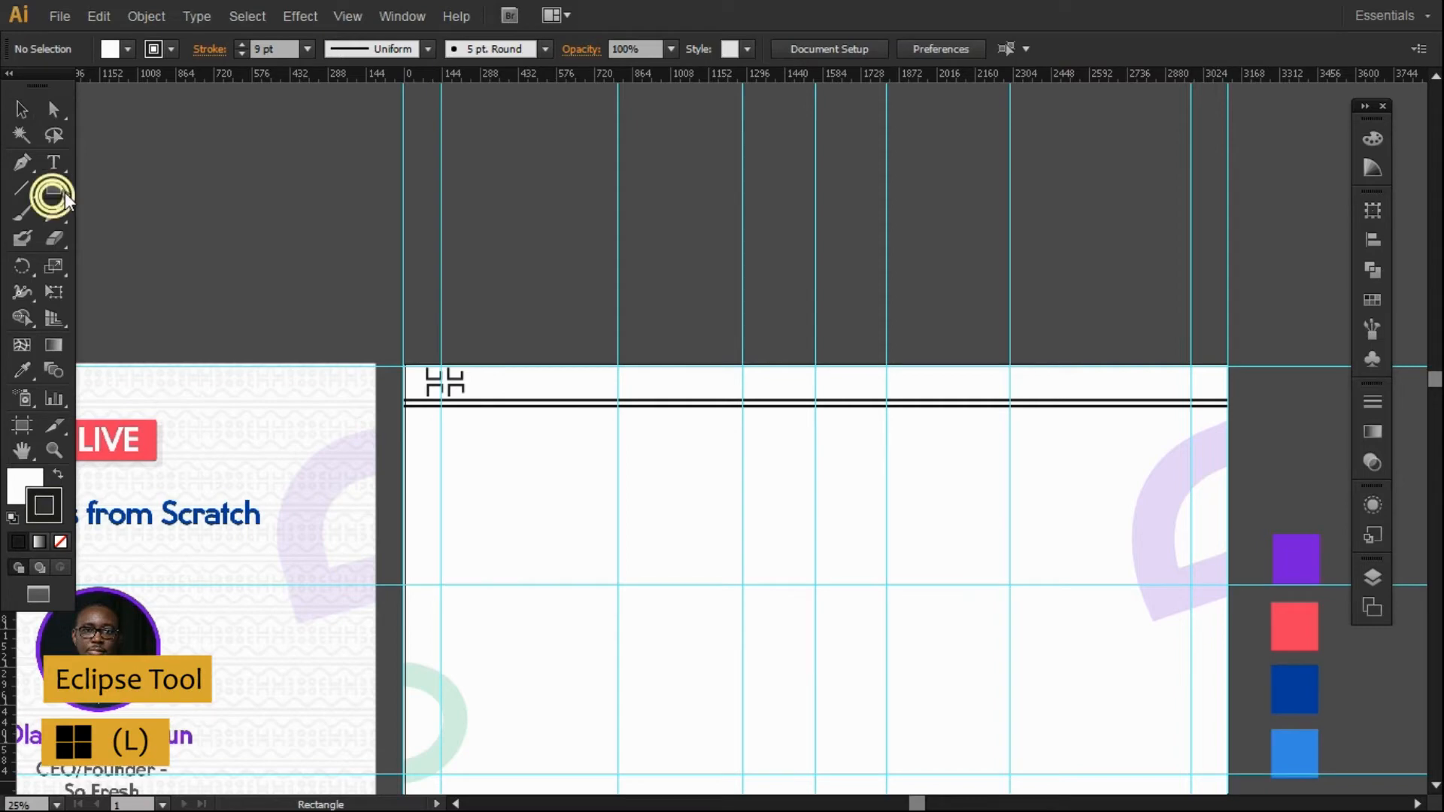
click(51, 188)
click(97, 232)
click(494, 317)
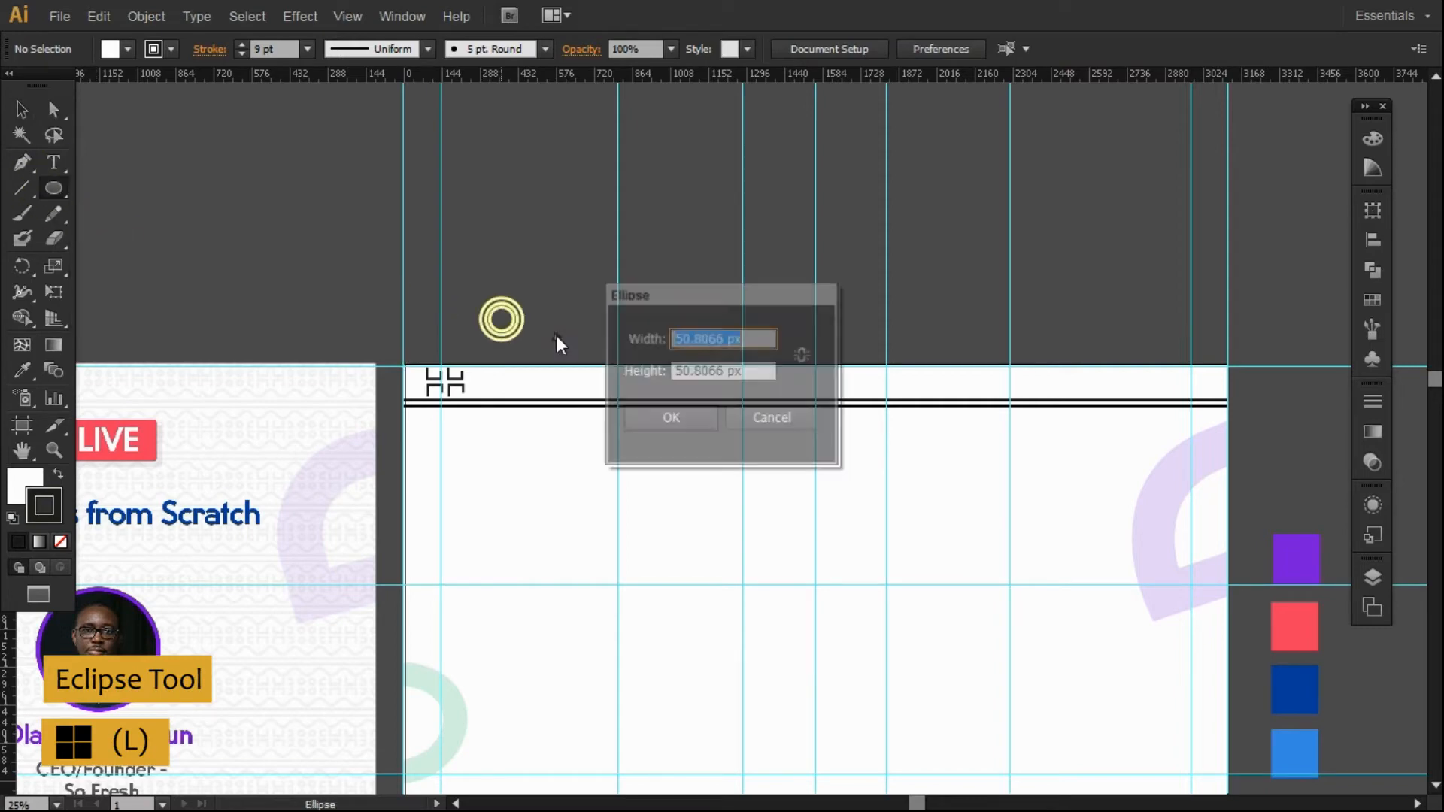
click(705, 418)
click(21, 105)
drag(507, 325, 477, 376)
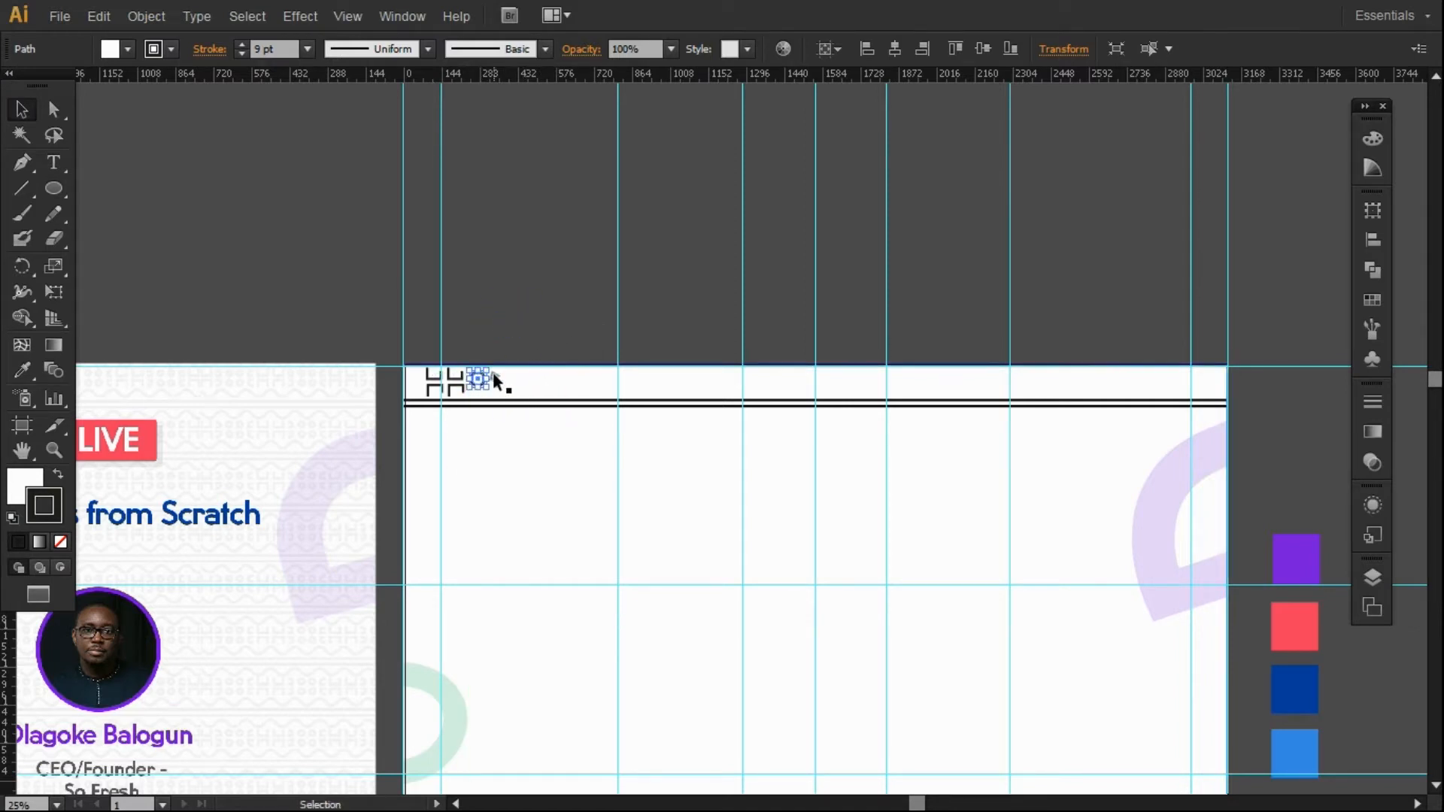
Shrink the circle to suit the motif, nudge it up-left, and set its fill to None.
click(52, 449)
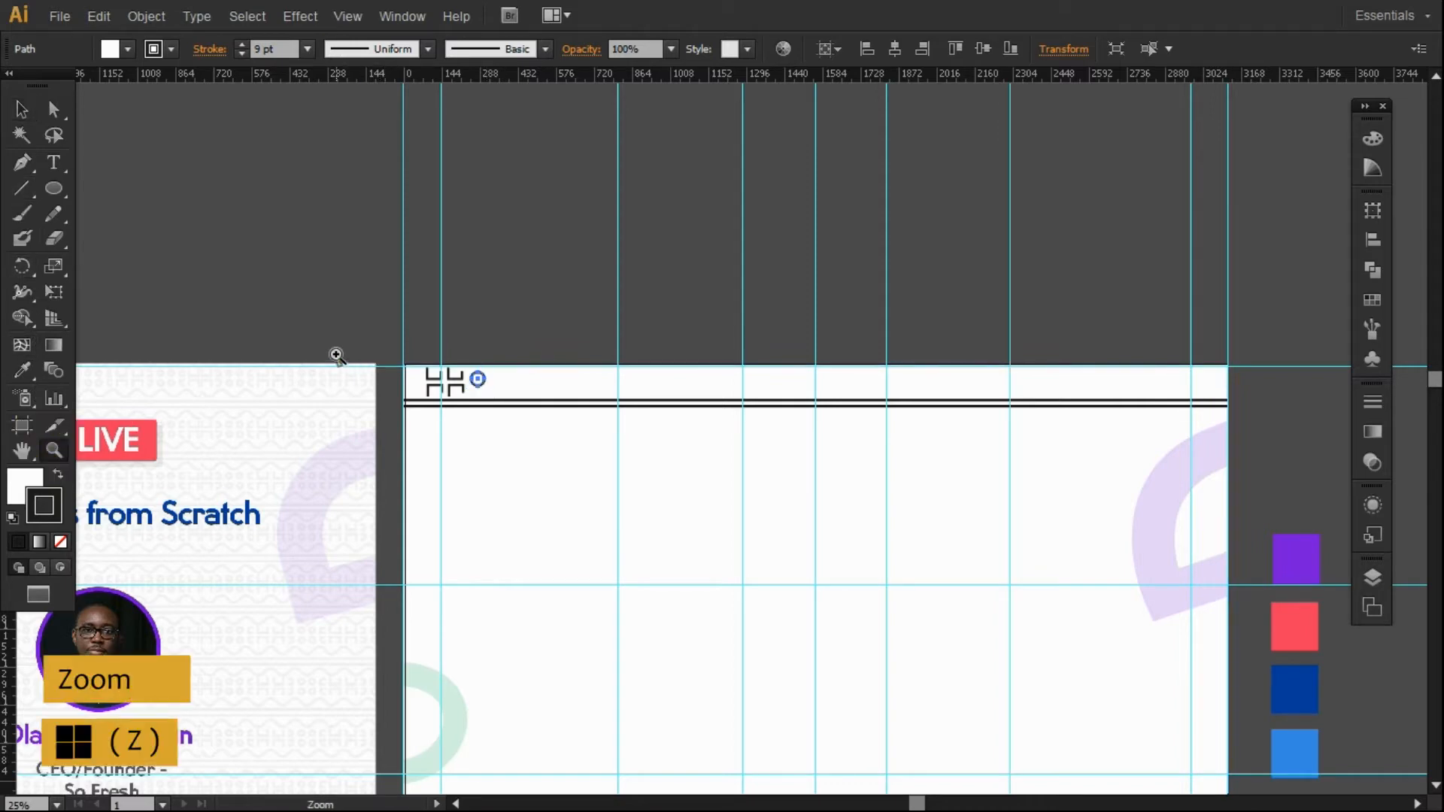
drag(343, 352, 540, 443)
click(22, 112)
drag(1040, 352, 1009, 318)
drag(965, 266, 947, 253)
key(a)
key(v)
click(21, 483)
click(60, 542)
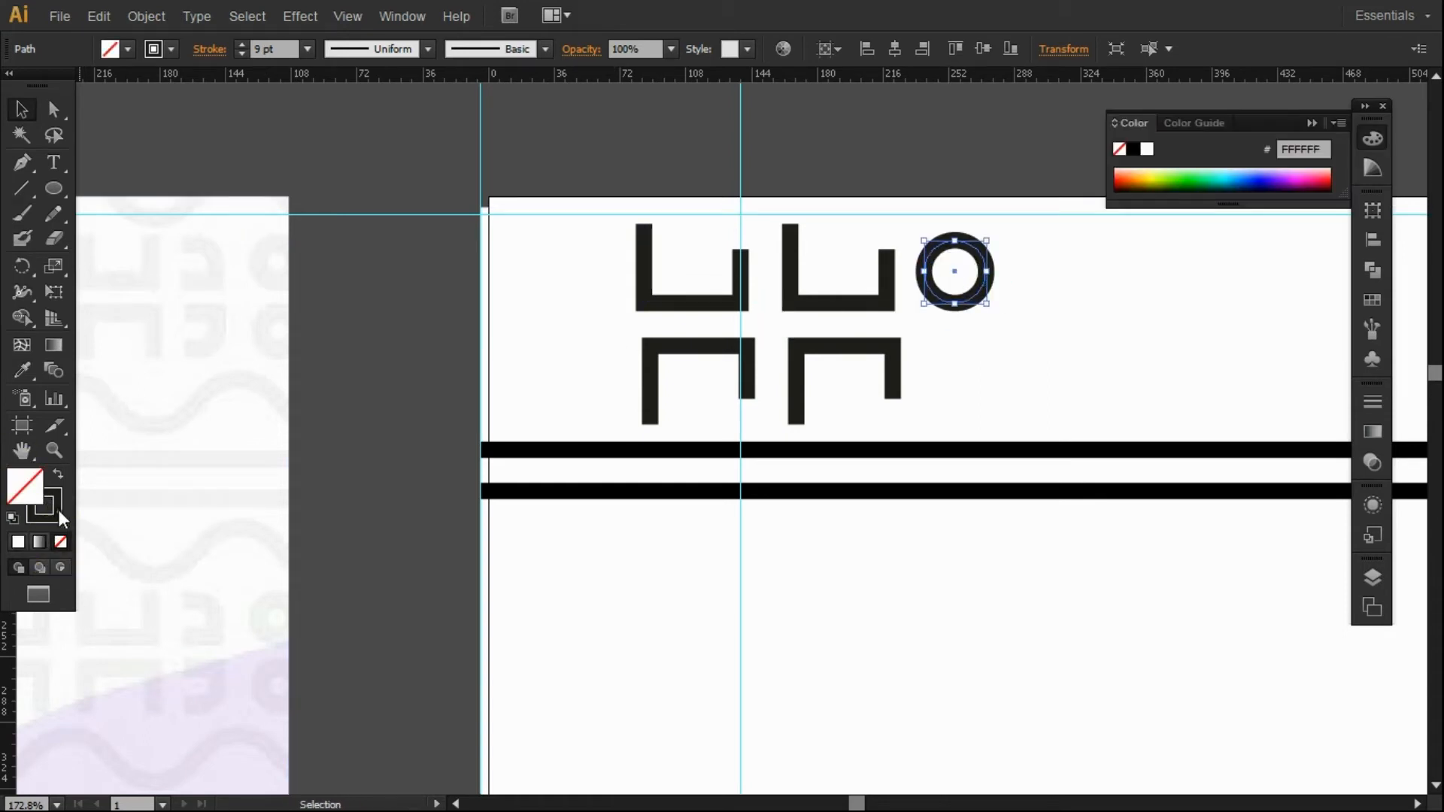
Duplicate the ring into a two-by-two grid and adjust the upper-right ring.
click(53, 512)
drag(970, 302, 1051, 301)
click(905, 165)
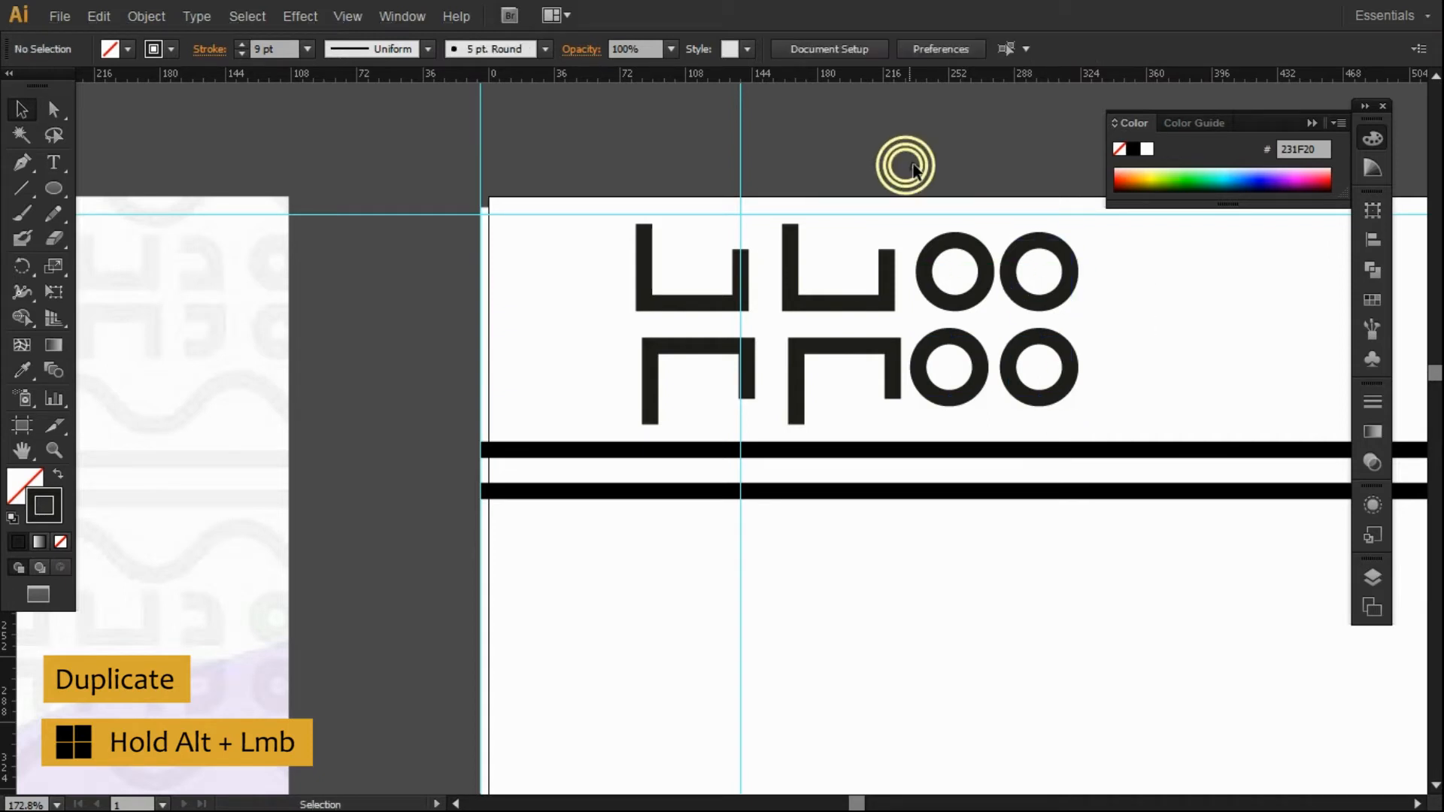
drag(1066, 301, 1073, 305)
click(951, 101)
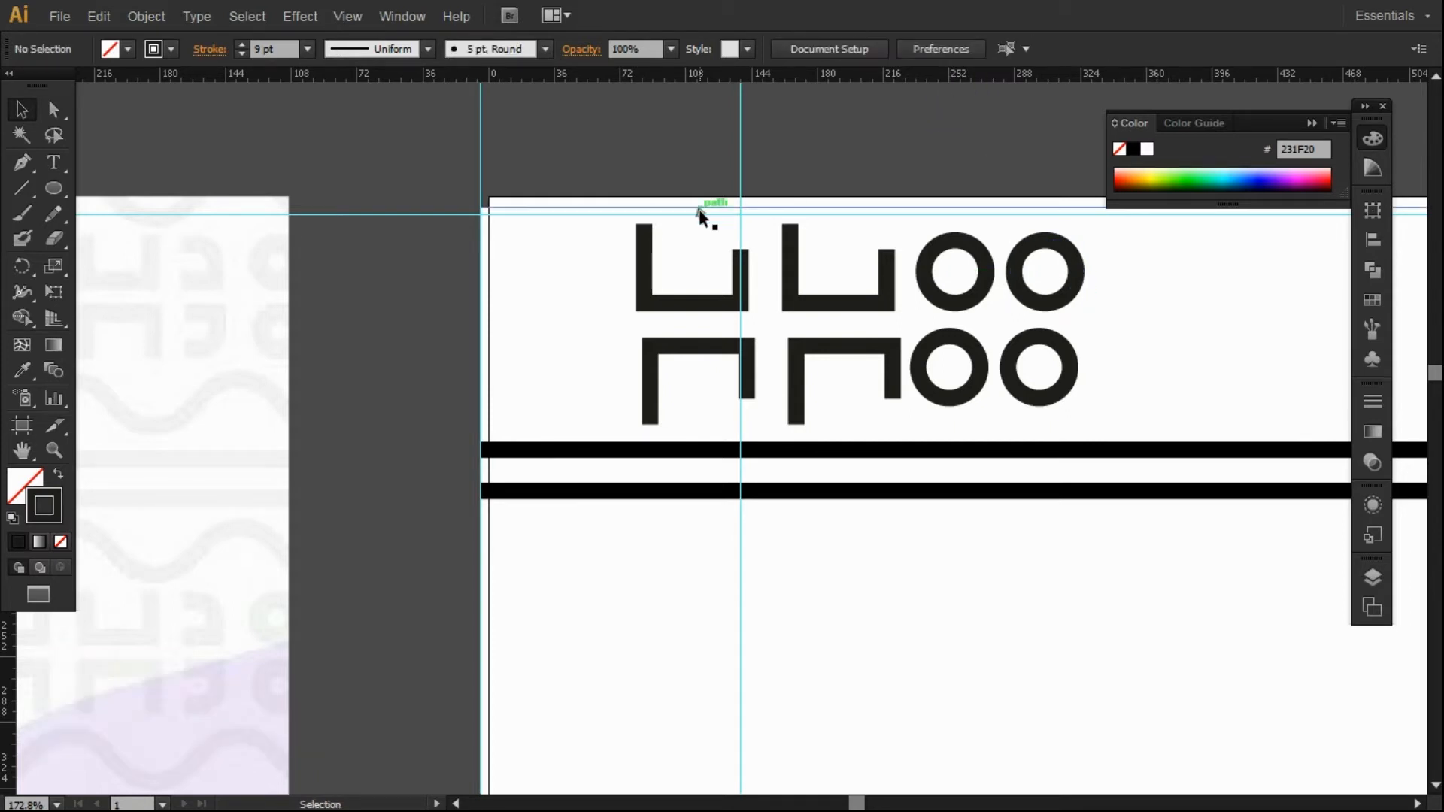
click(21, 161)
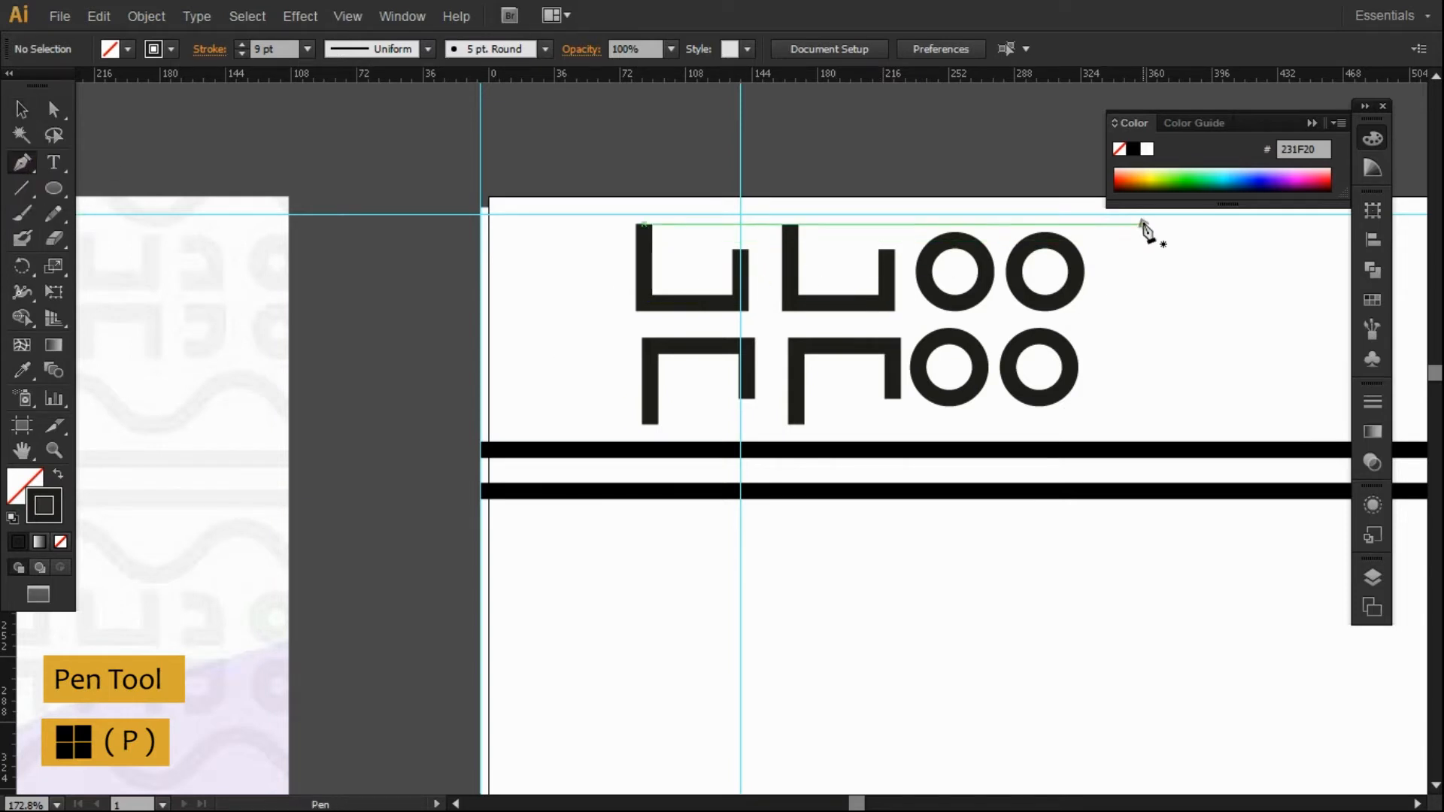
click(21, 109)
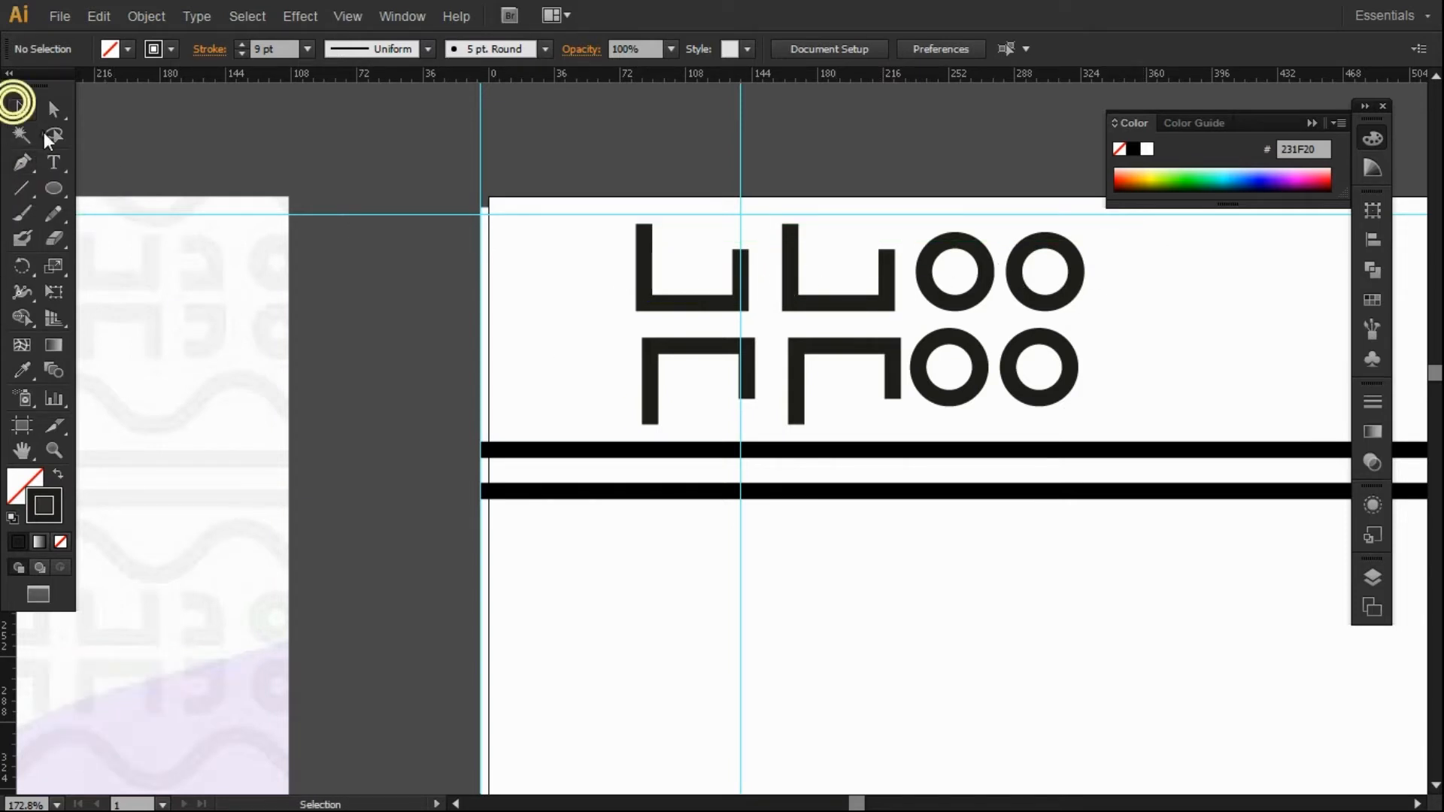
click(458, 804)
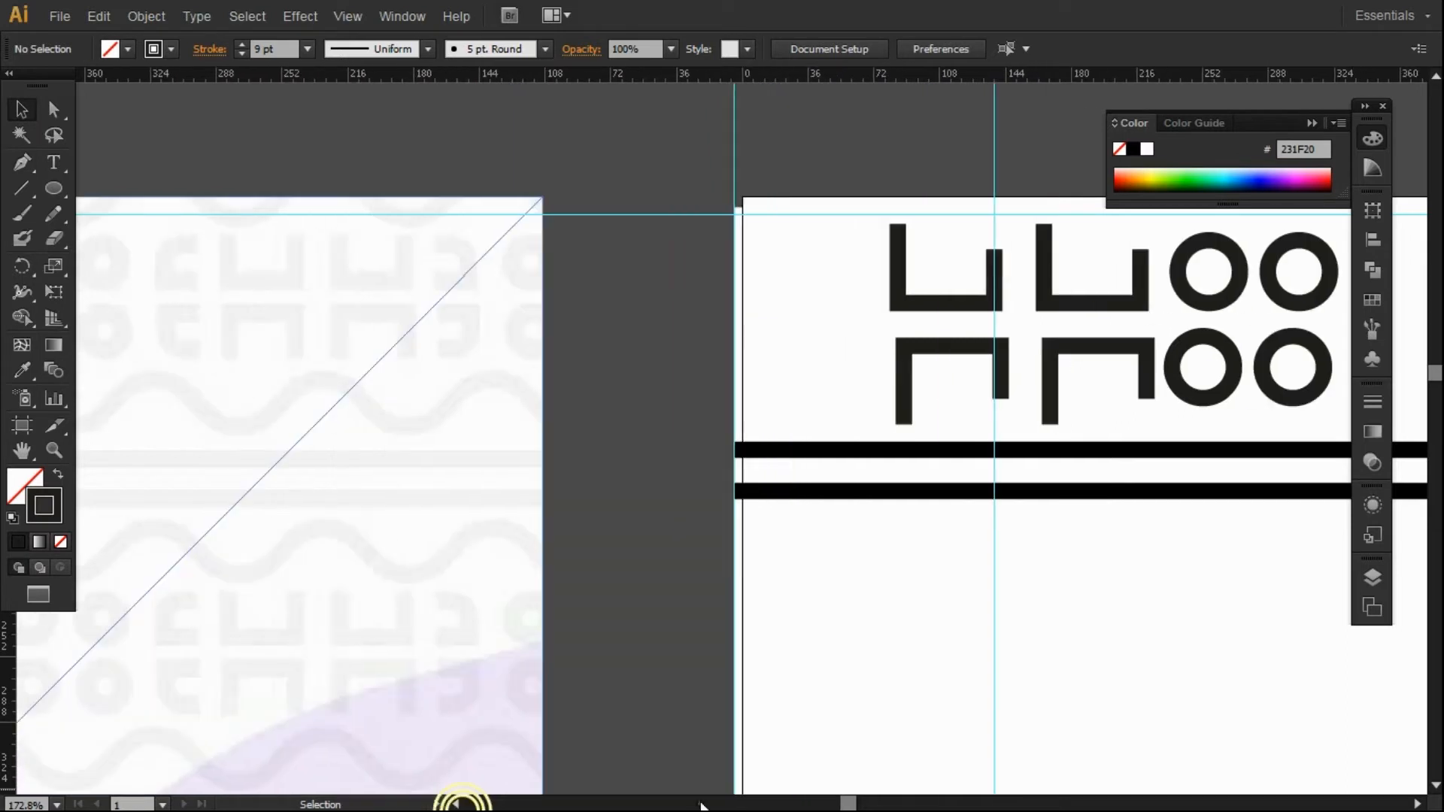
click(1417, 803)
Select all four rings and shift them right, away from the bracket motif.
click(905, 231)
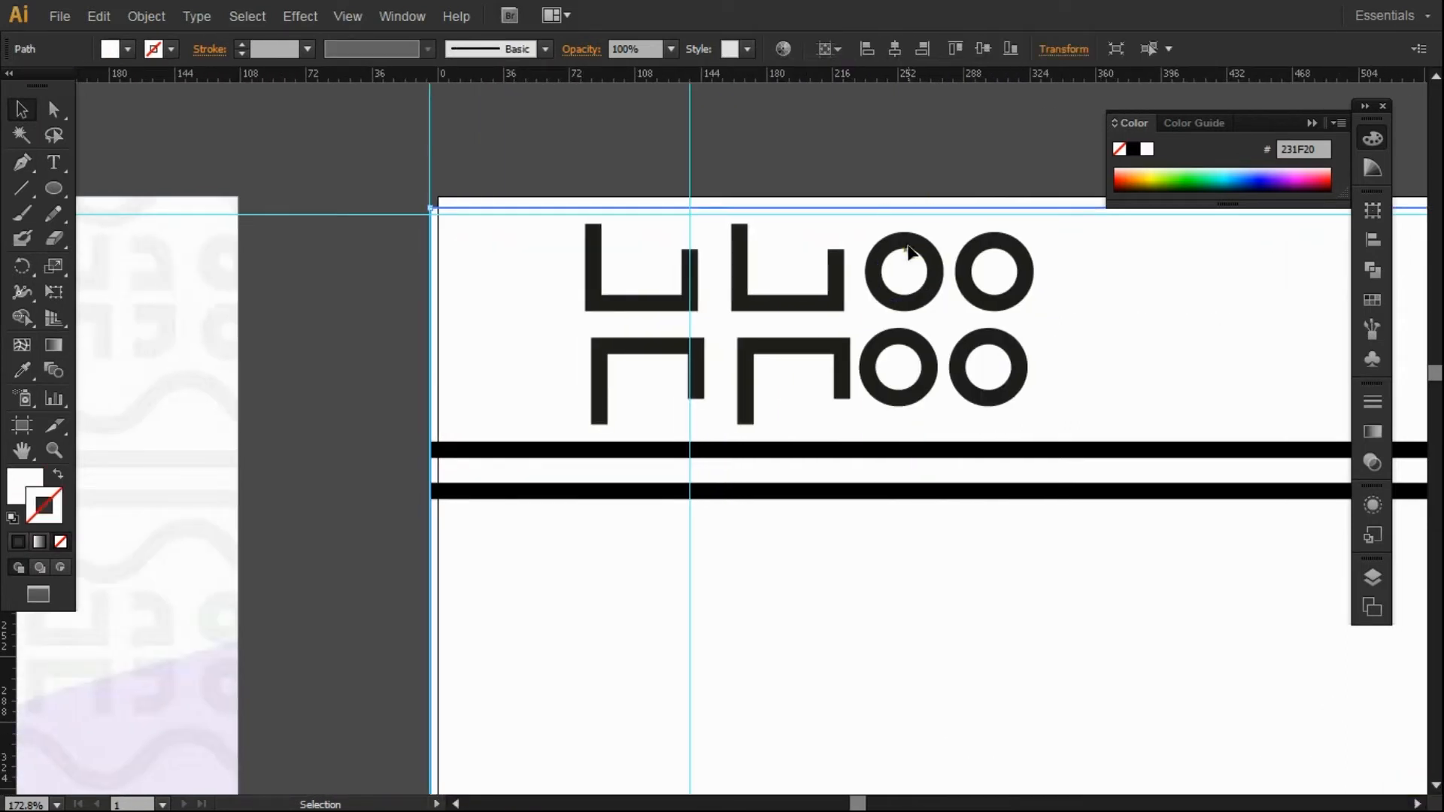
shift+click(910, 244)
shift+click(912, 347)
shift+click(992, 331)
shift+click(991, 305)
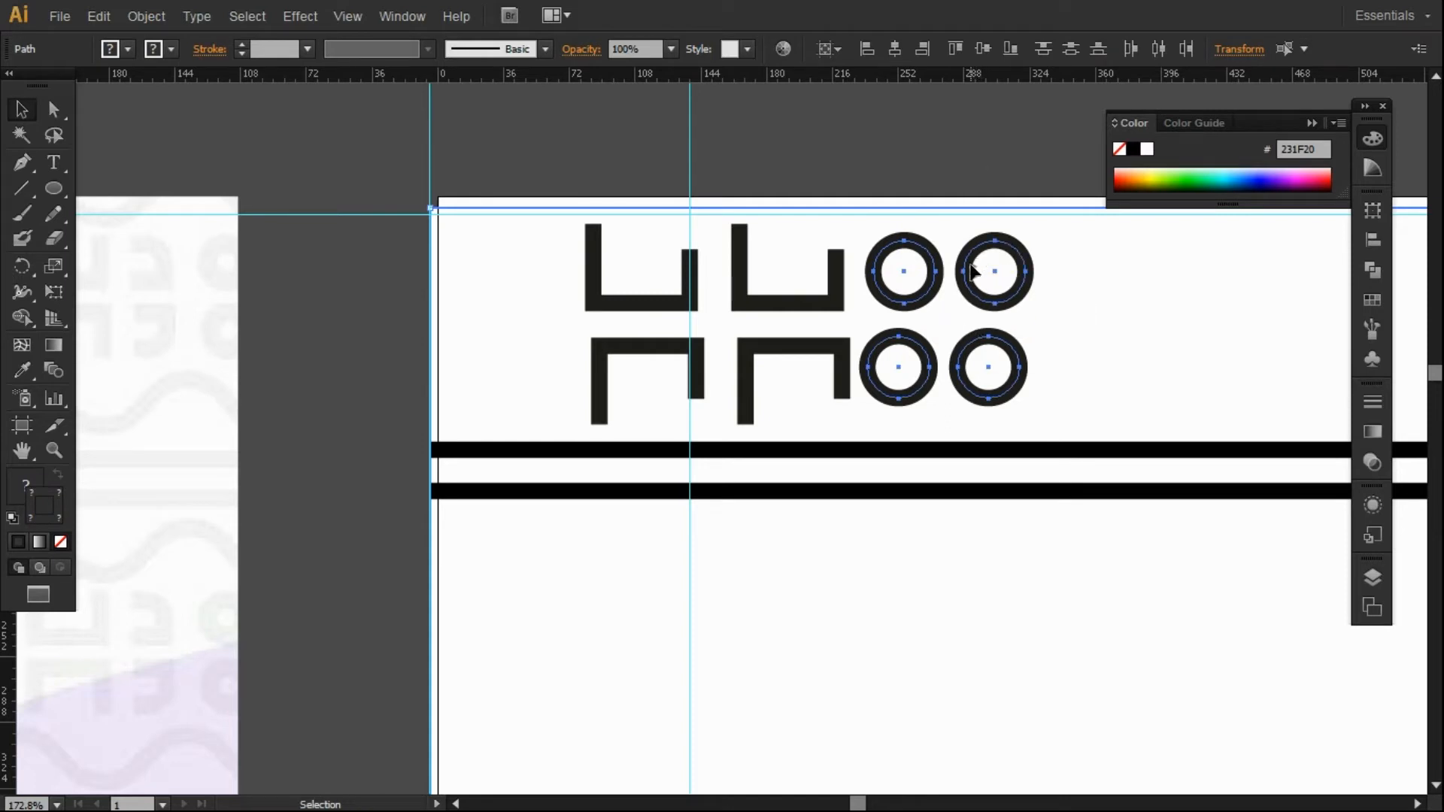
shift+click(514, 289)
key(Right)
key(Right)
key(Right)
key(Right)
key(Right)
key(Right)
key(Right)
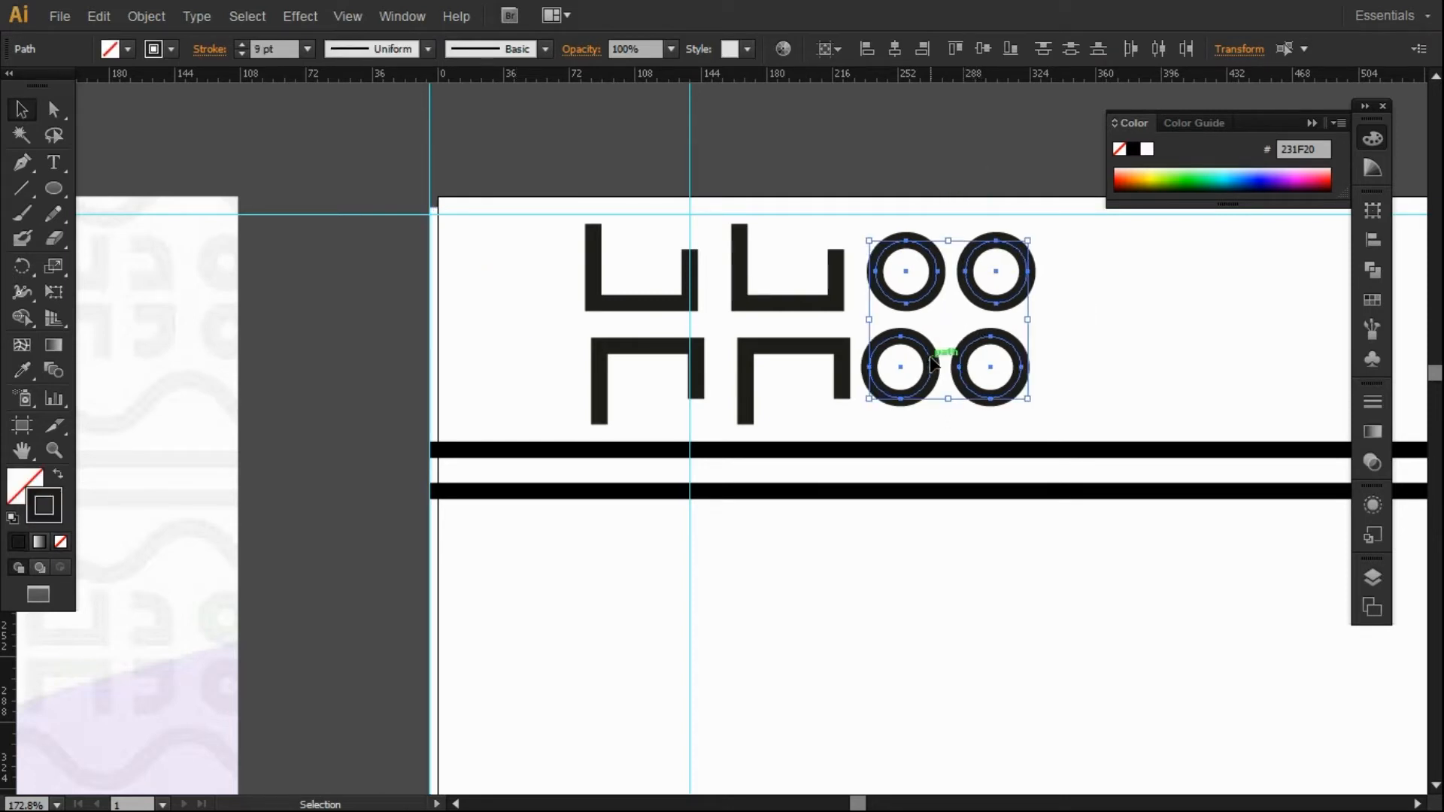
key(Right)
key(Right)
key(Right)
key(Right)
key(Right)
key(Right)
key(Right)
key(Right)
key(Right)
key(Right)
key(Right)
key(Right)
key(Right)
key(Right)
key(Right)
key(Right)
key(Right)
key(Right)
key(Right)
key(Right)
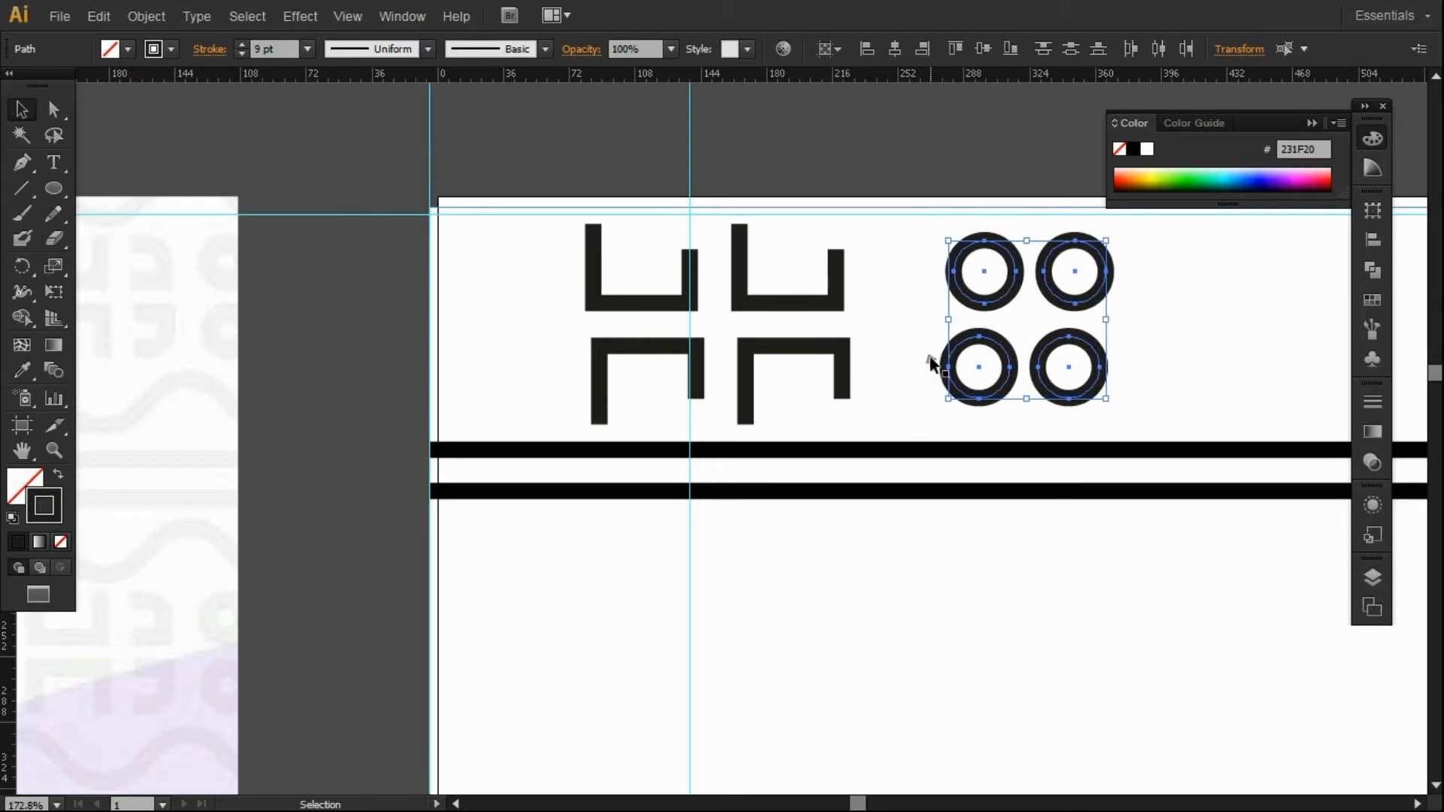
drag(1082, 299, 1099, 299)
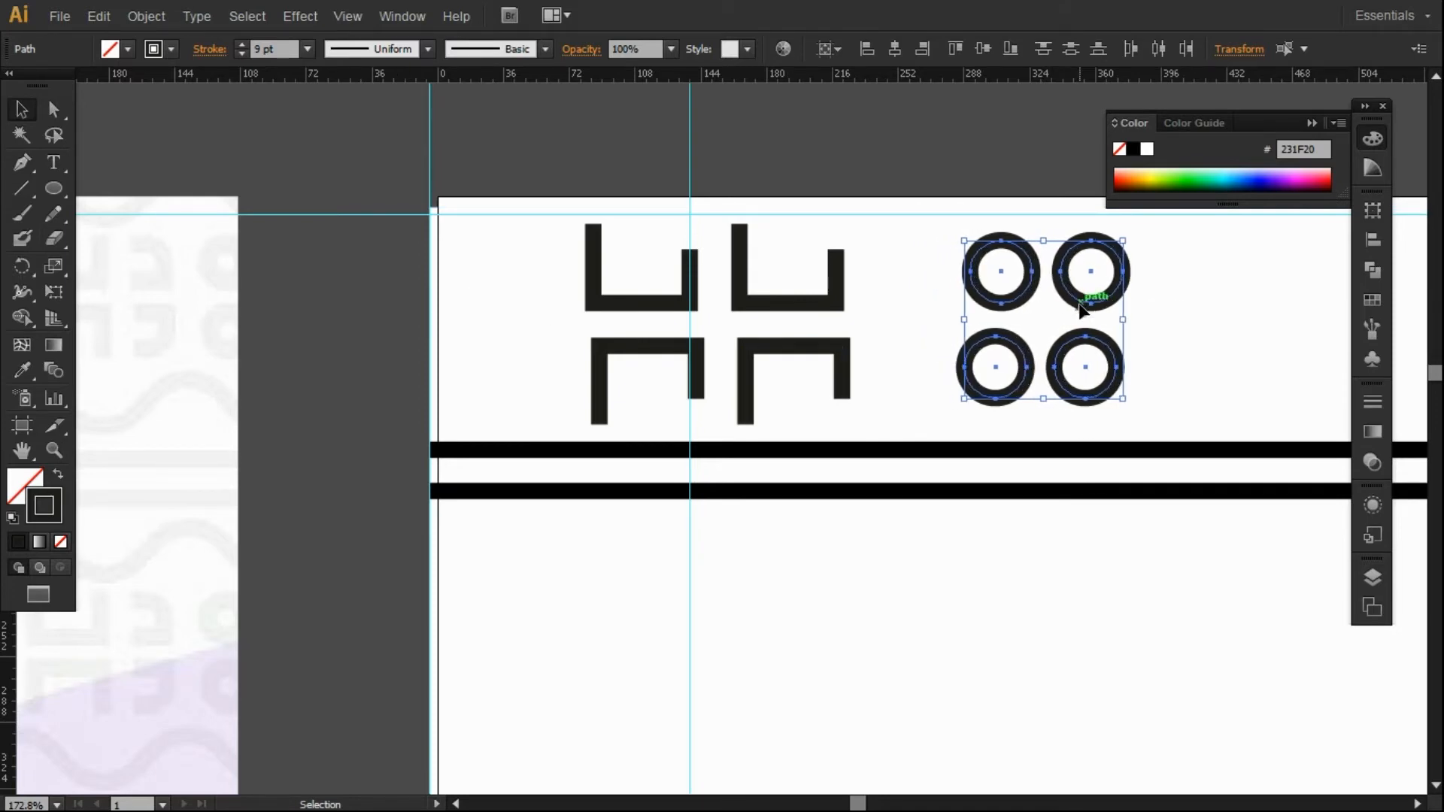
click(363, 301)
click(21, 162)
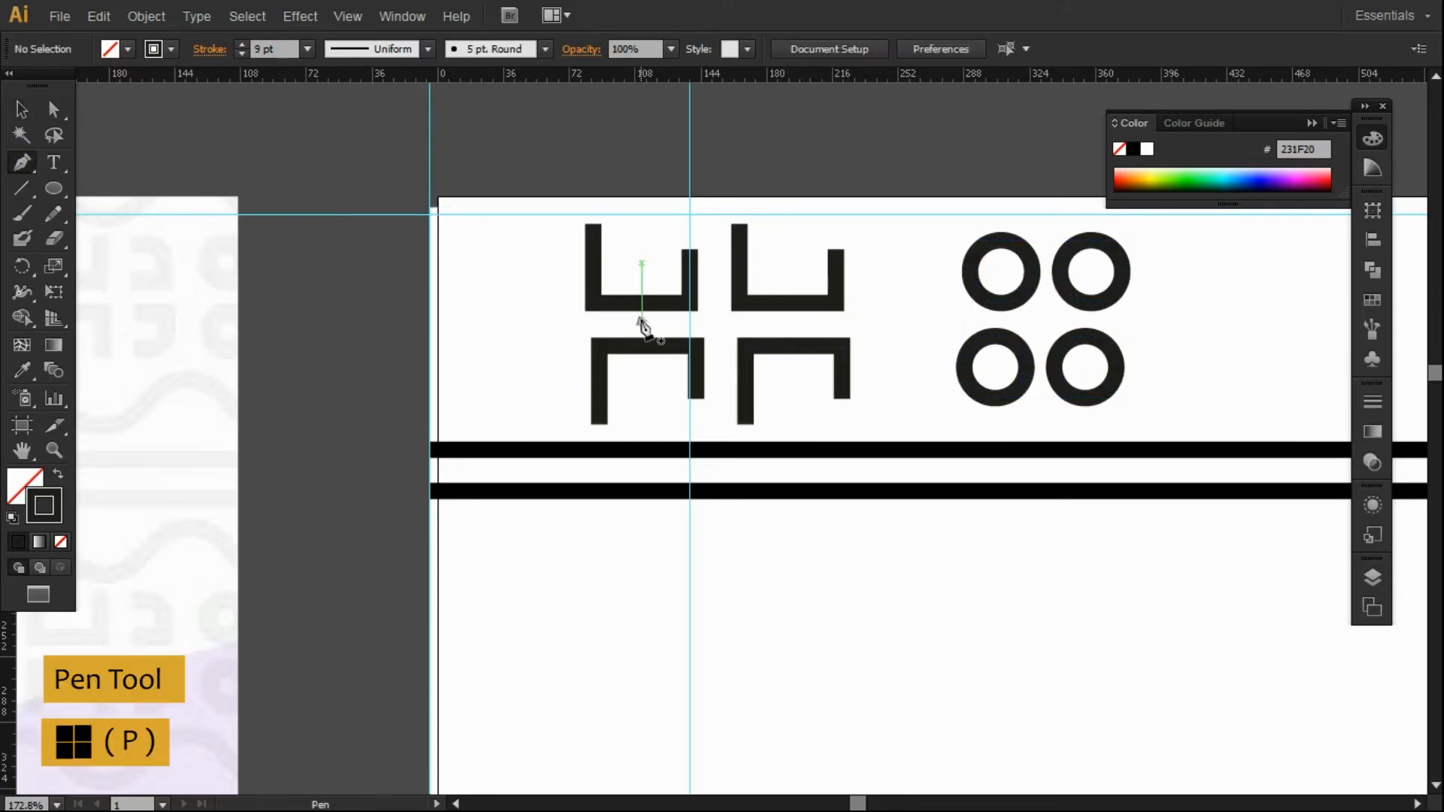
Draw a closed curved hook path with the Pen tool right of the second top-row U.
click(861, 232)
drag(909, 271, 912, 321)
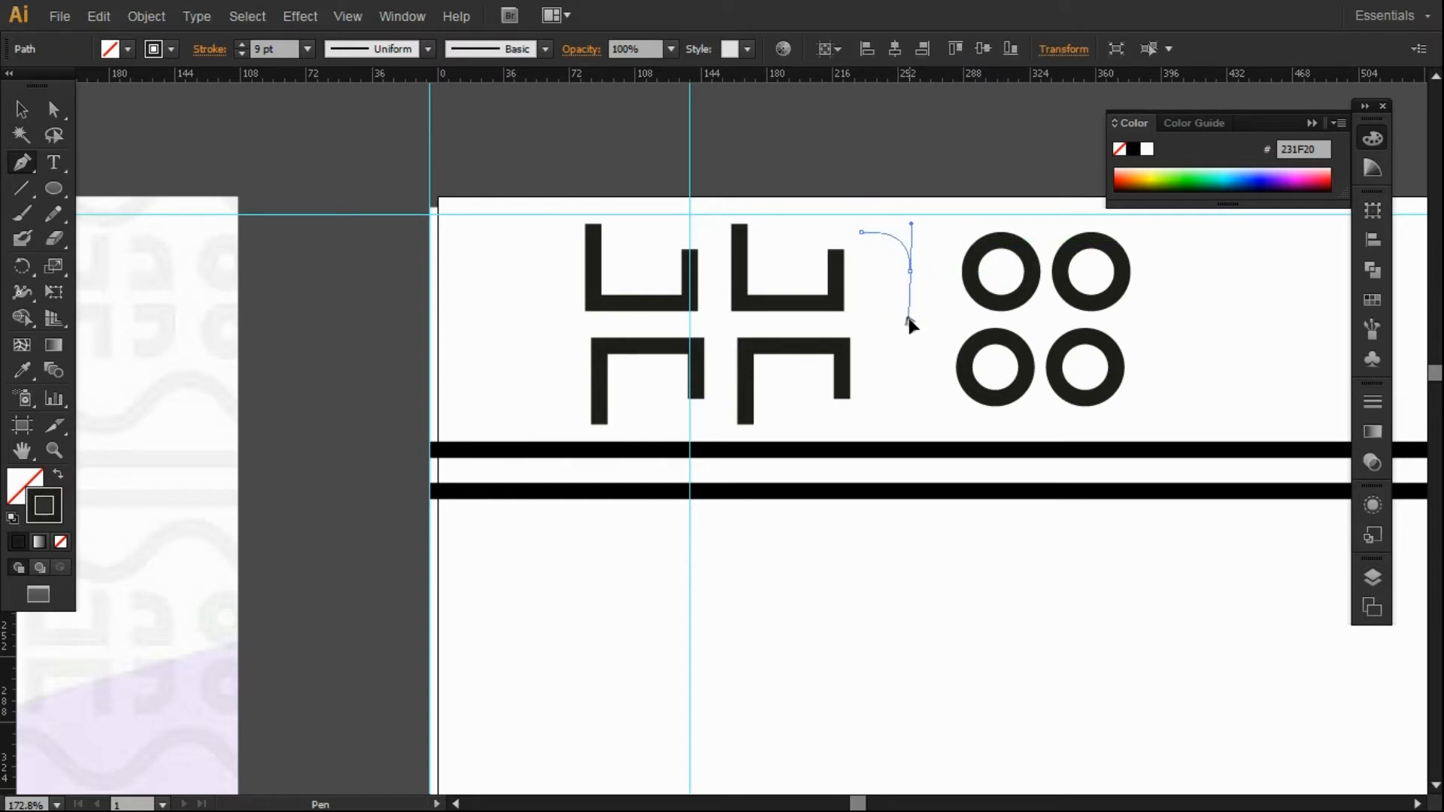
drag(910, 319, 909, 316)
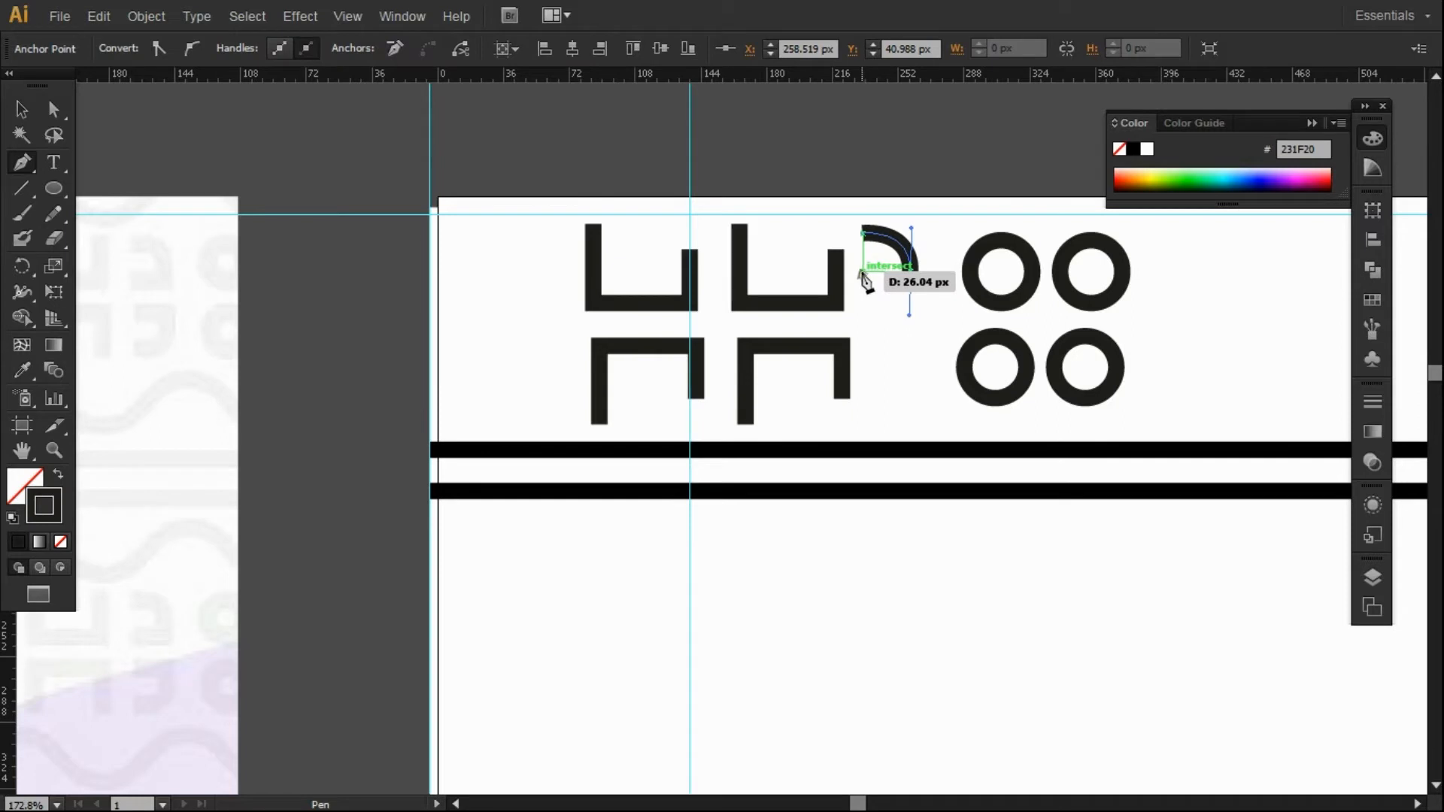
key(alt)
drag(908, 315, 887, 308)
click(864, 267)
click(17, 105)
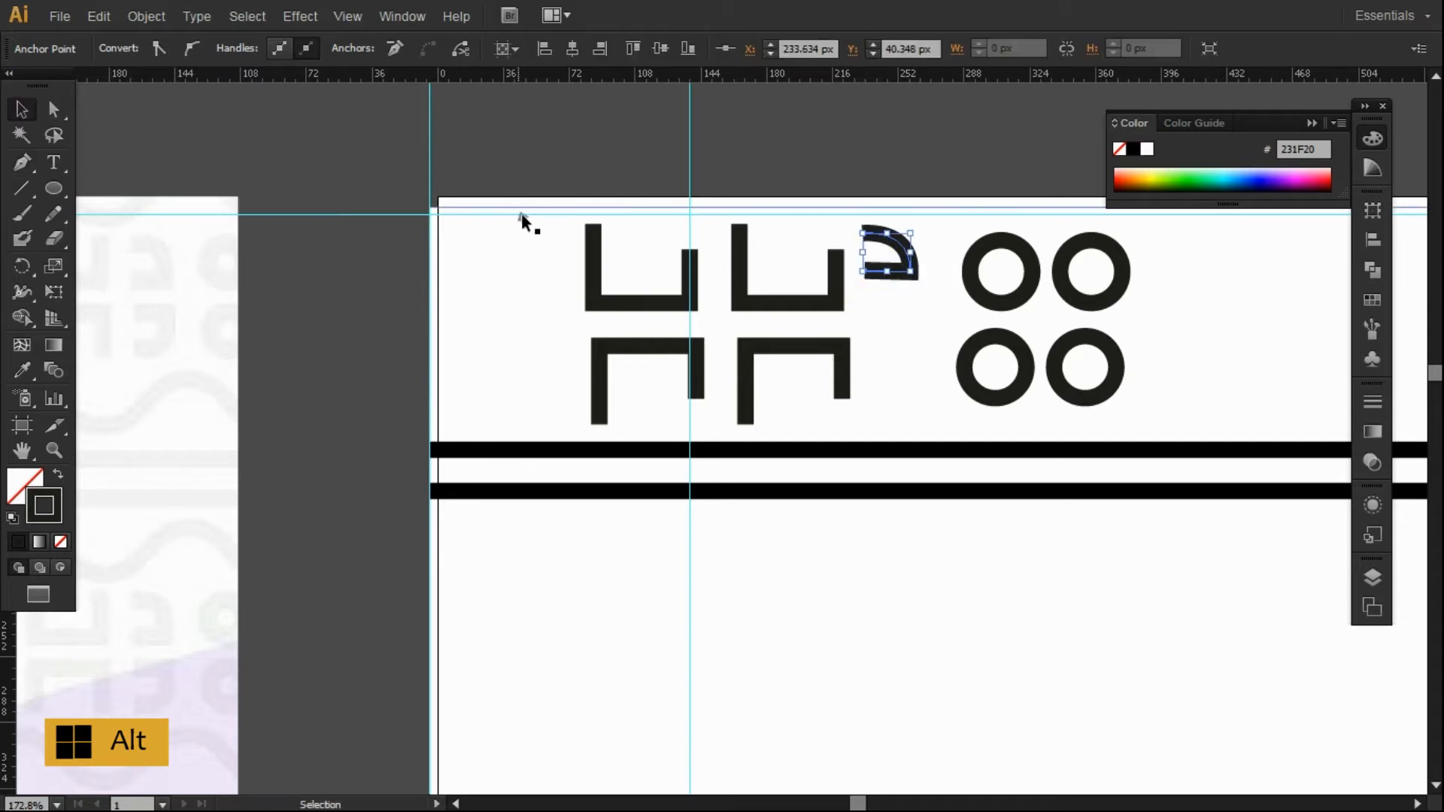
click(523, 180)
Make a horizontally reflected copy of the hook and move it down to the second row.
click(904, 255)
click(906, 257)
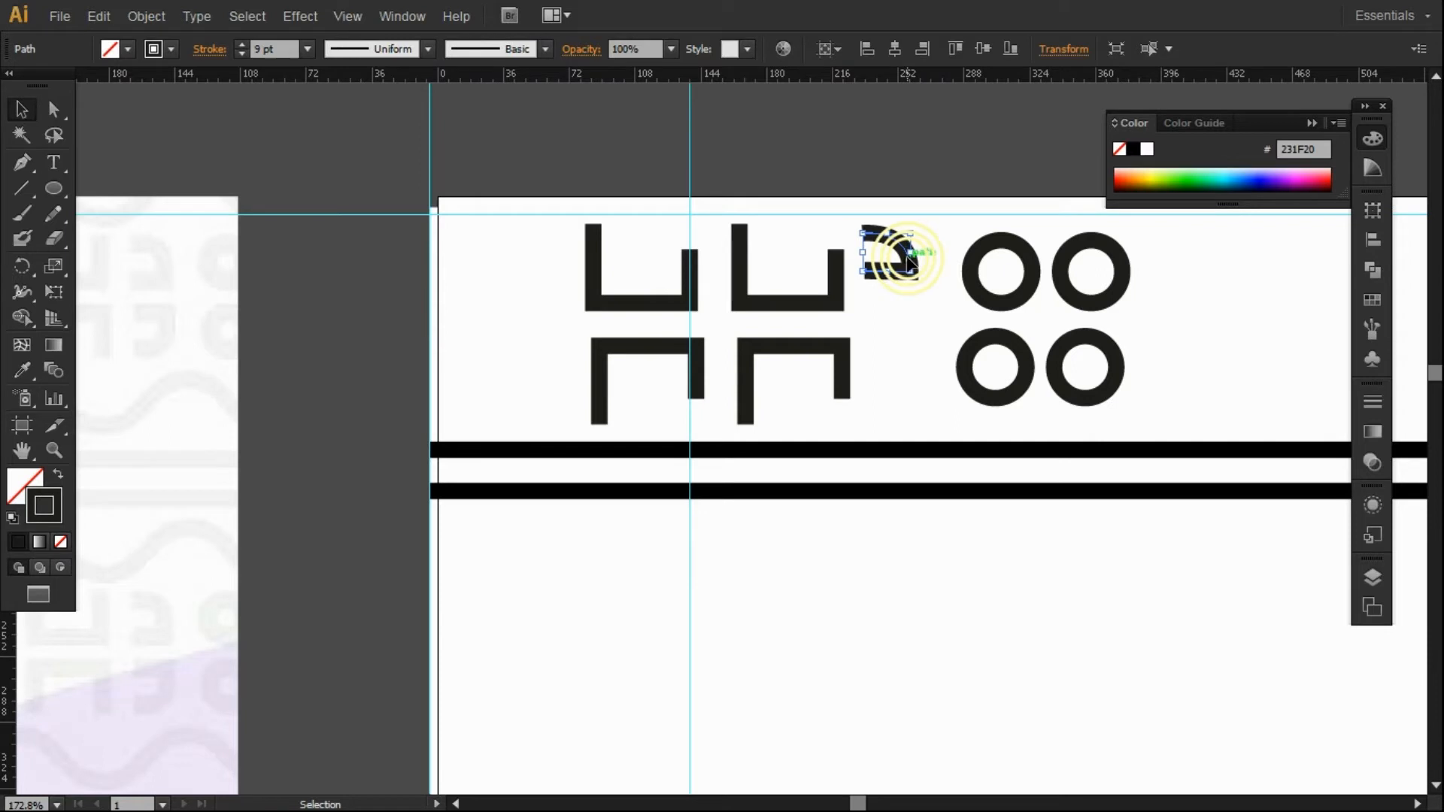
right_click(906, 256)
mouse_move(1015, 526)
click(1191, 595)
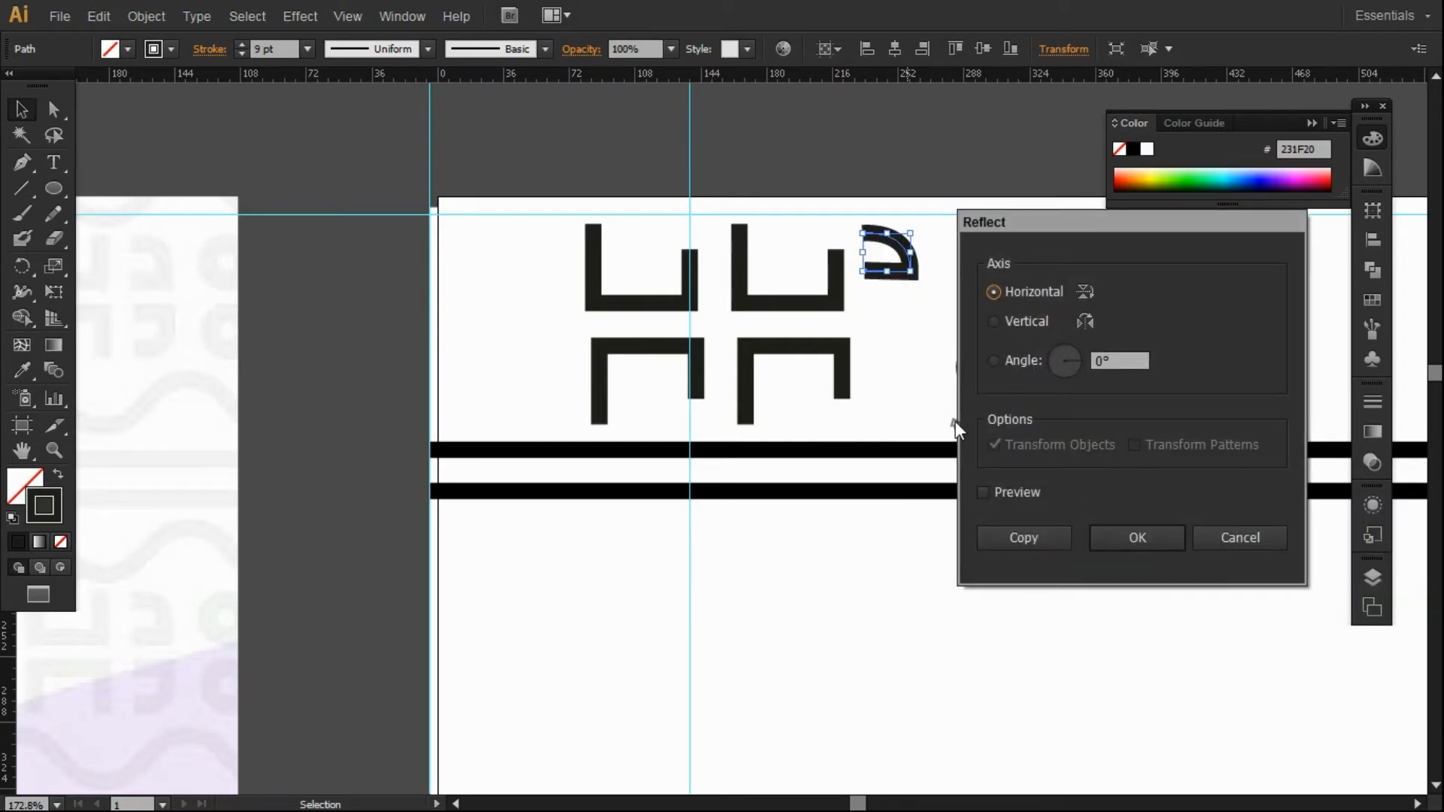
click(1022, 537)
drag(902, 258, 906, 371)
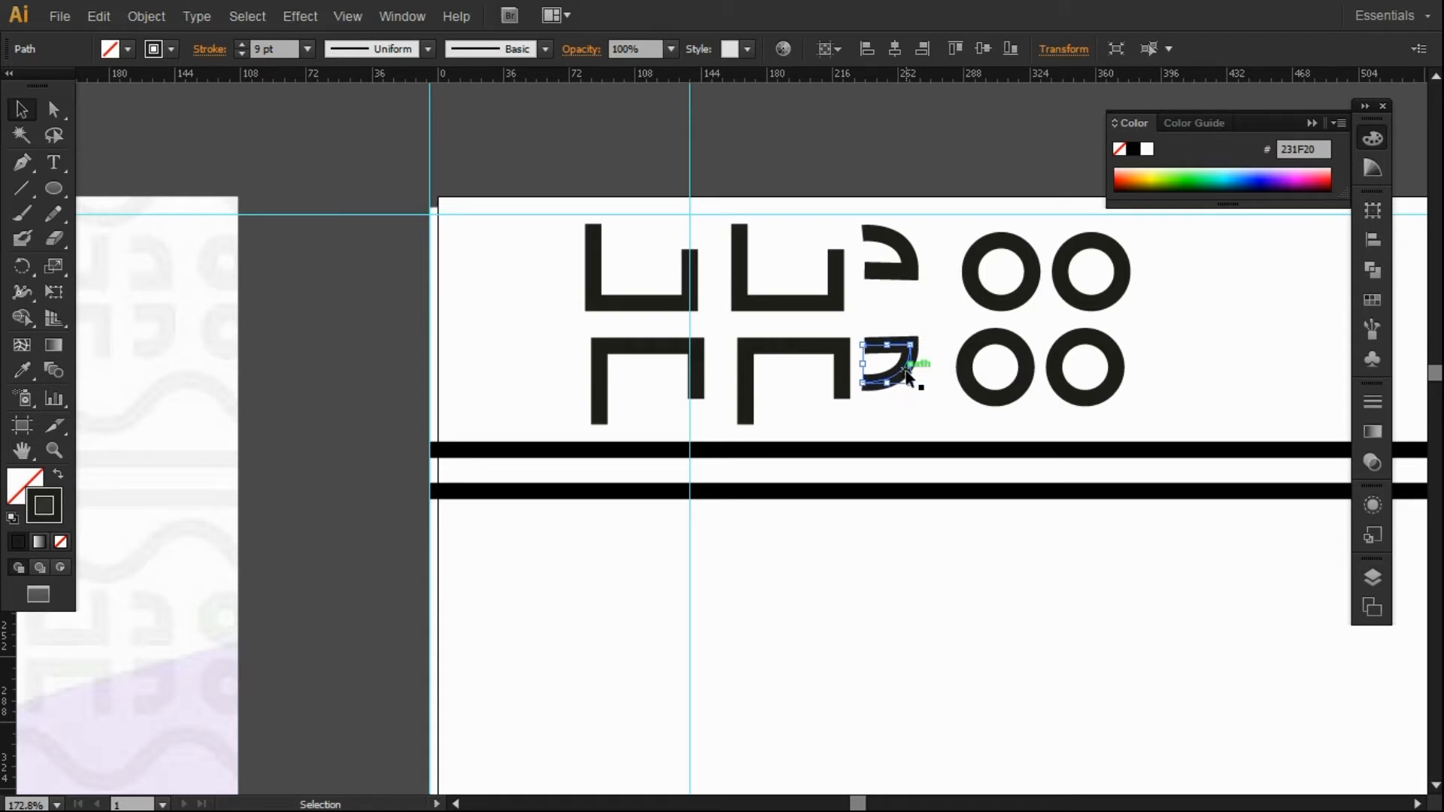
Stretch both the upper and lower hooks taller.
drag(912, 253, 909, 266)
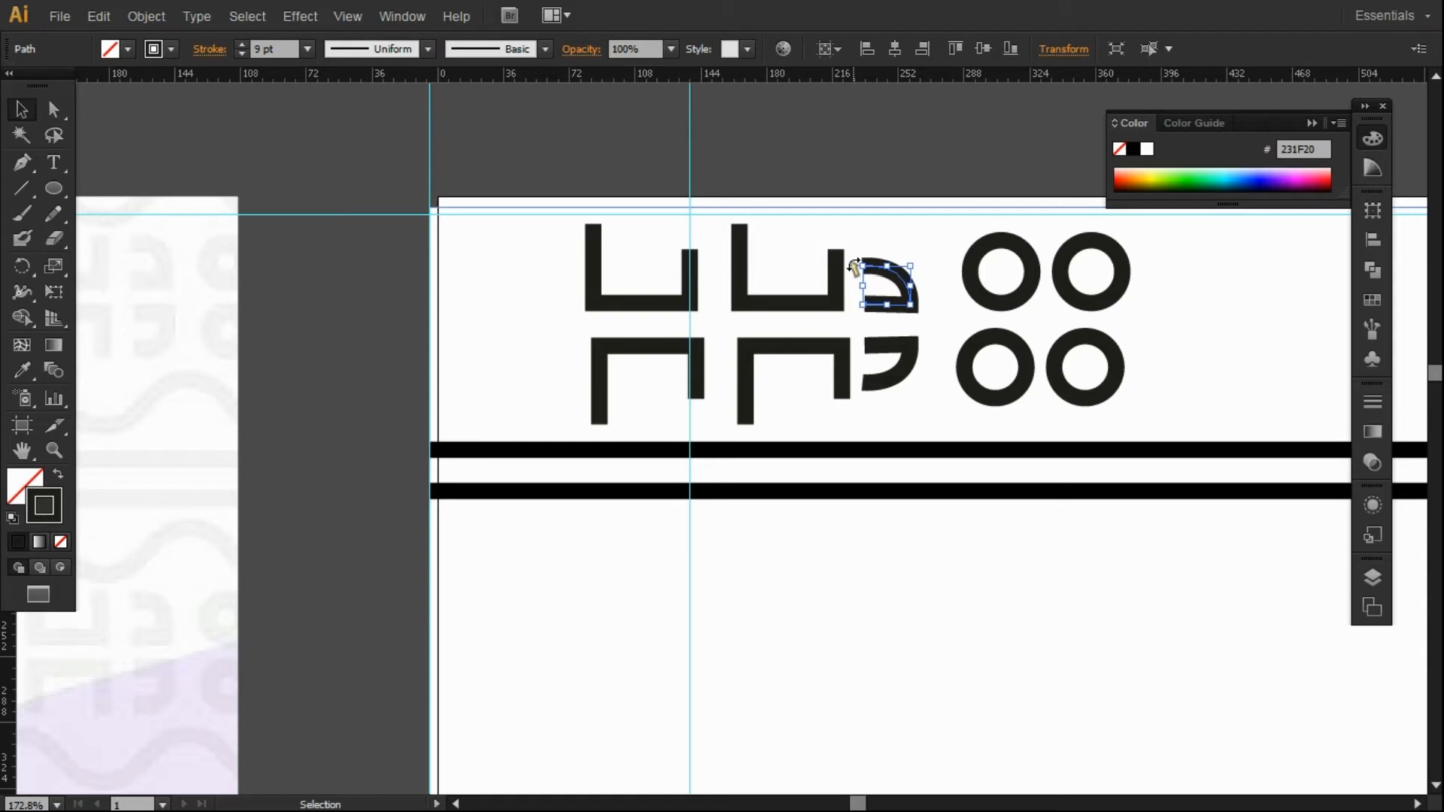
drag(910, 266, 910, 251)
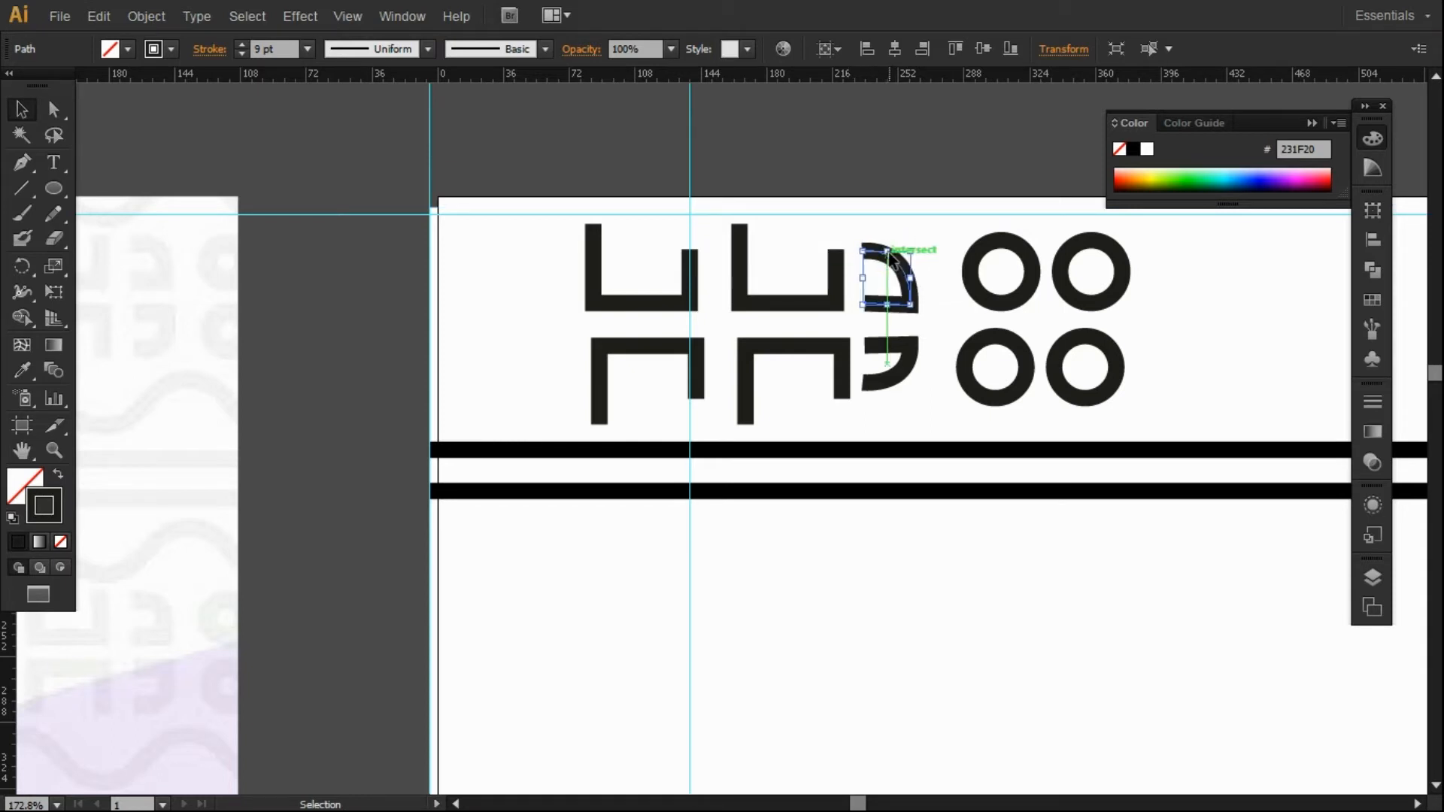
click(890, 350)
mouse_move(888, 387)
mouse_down()
mouse_move(876, 391)
mouse_move(891, 406)
mouse_up()
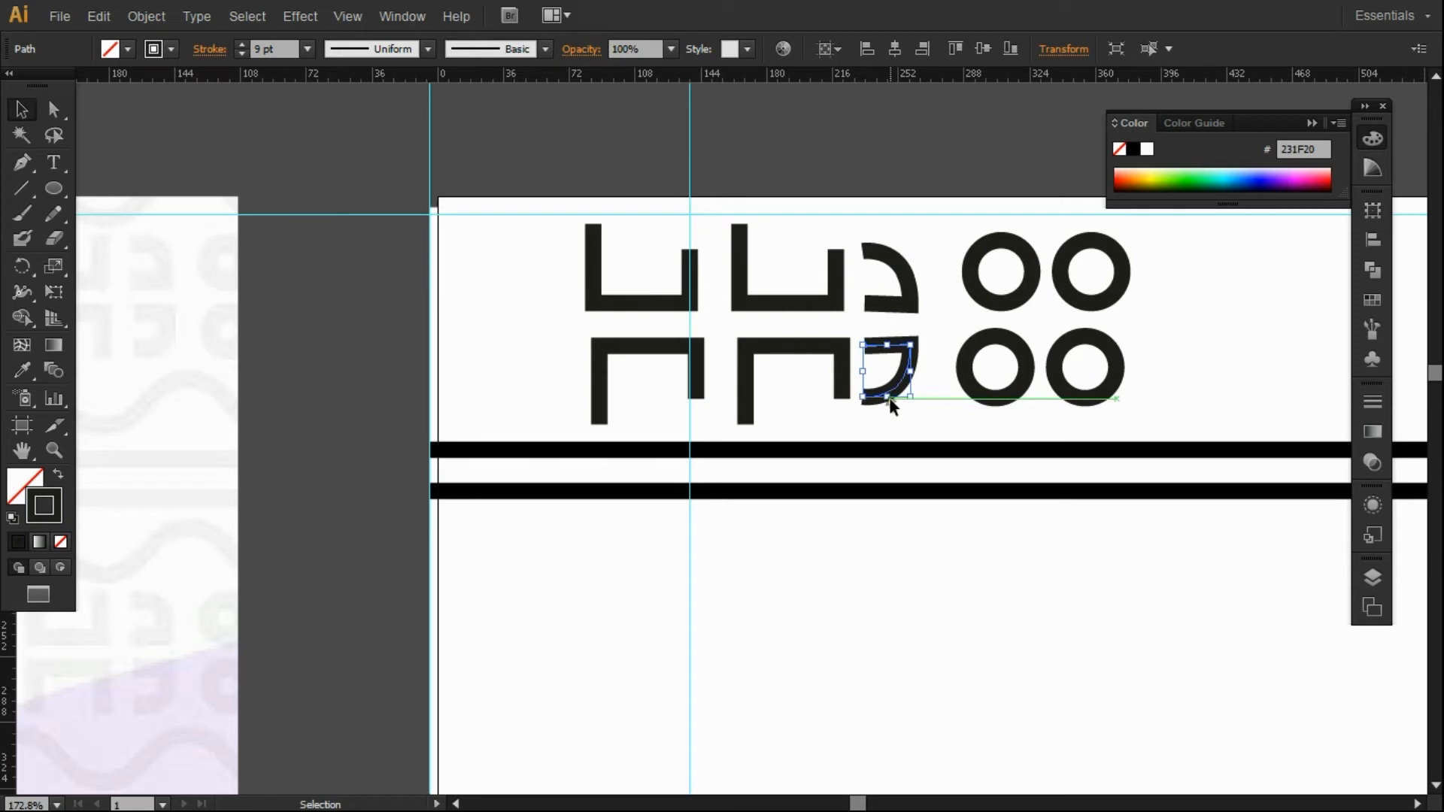
Copy the pair of hooks to the left of the bracket motif.
drag(905, 382, 571, 373)
key(ctrl+z)
shift+click(872, 304)
drag(865, 304, 536, 309)
Reflect the left hook pair vertically so they face outward.
right_click(564, 294)
mouse_move(618, 558)
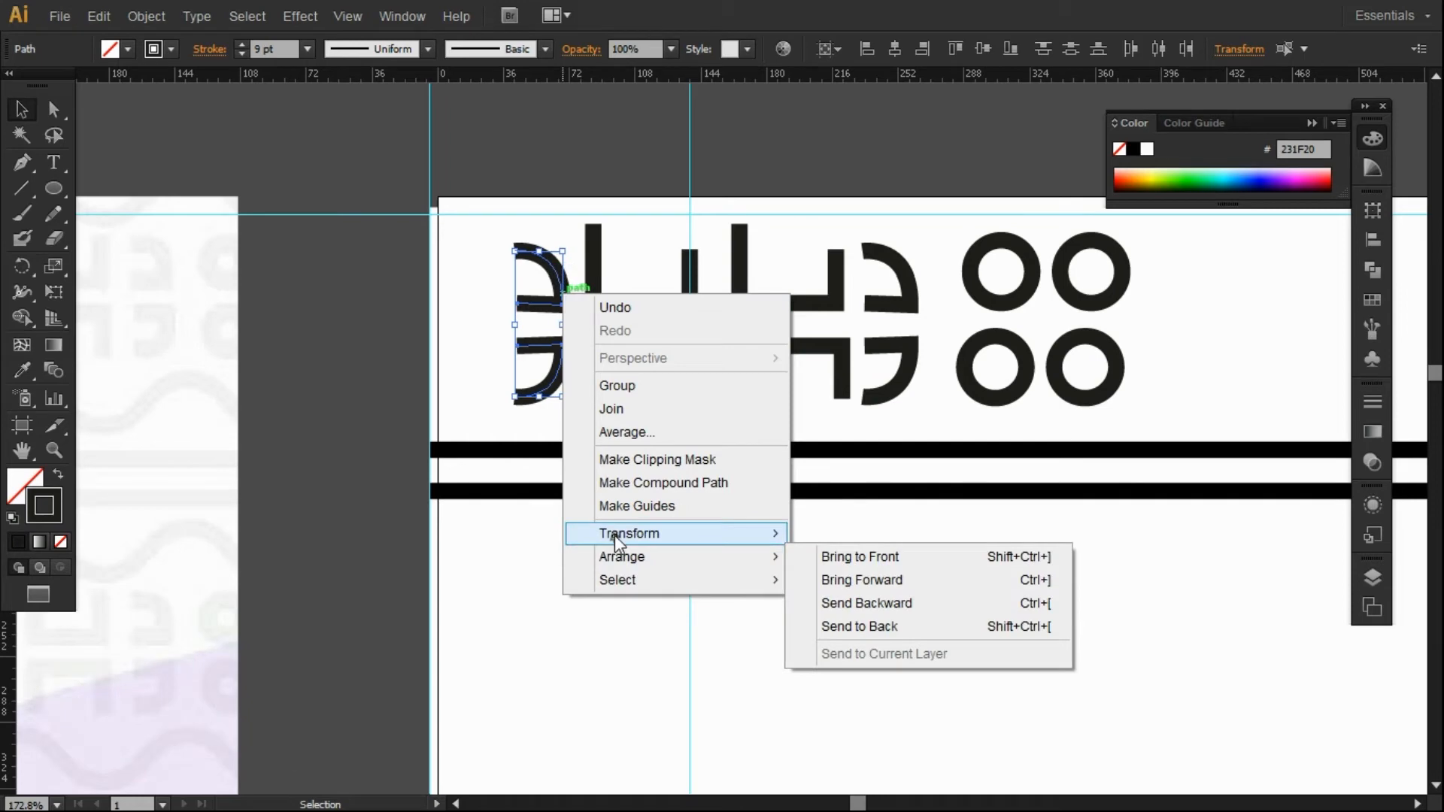
mouse_move(664, 536)
click(848, 605)
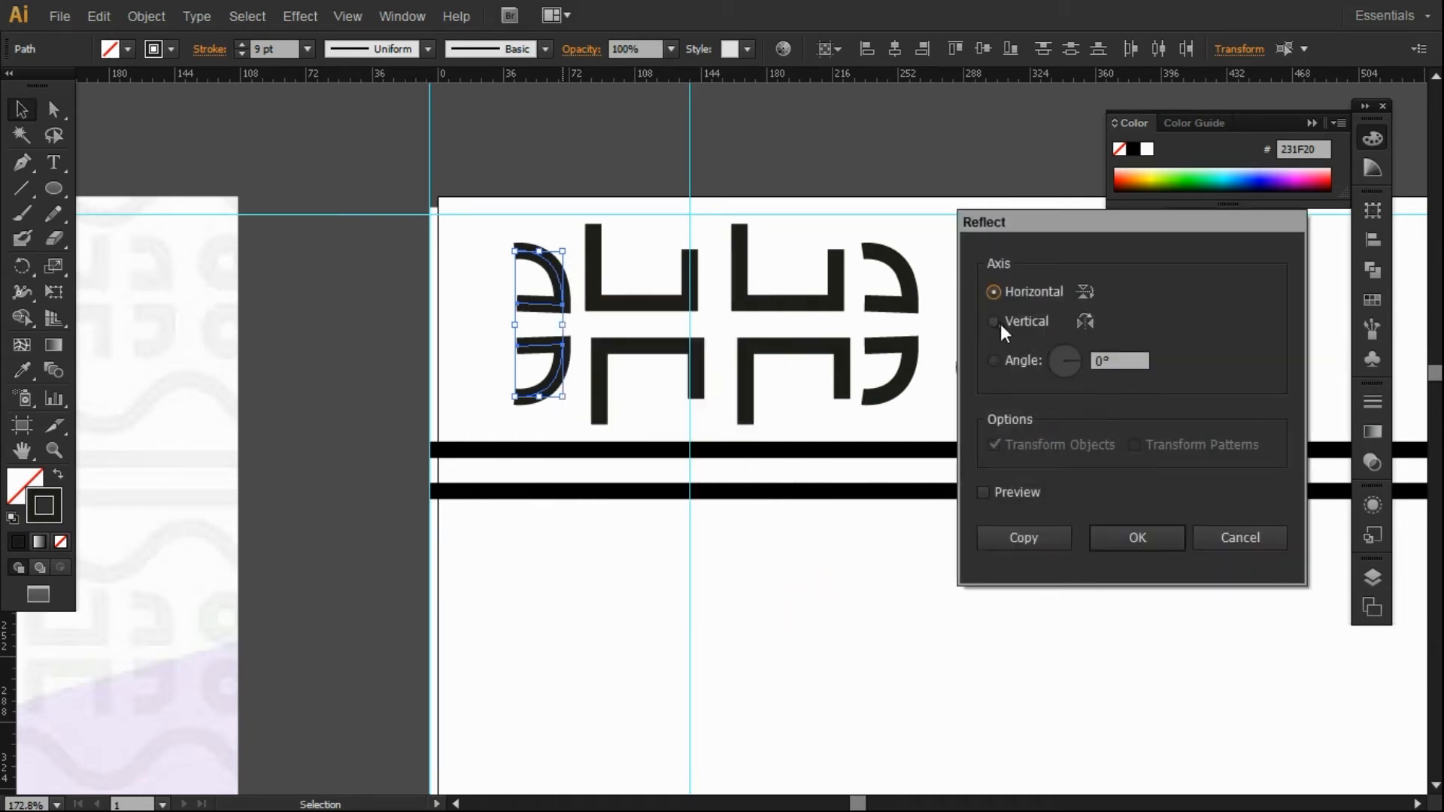
click(1099, 537)
Group all hooks, U pieces and four rings, then nudge the group left.
click(628, 155)
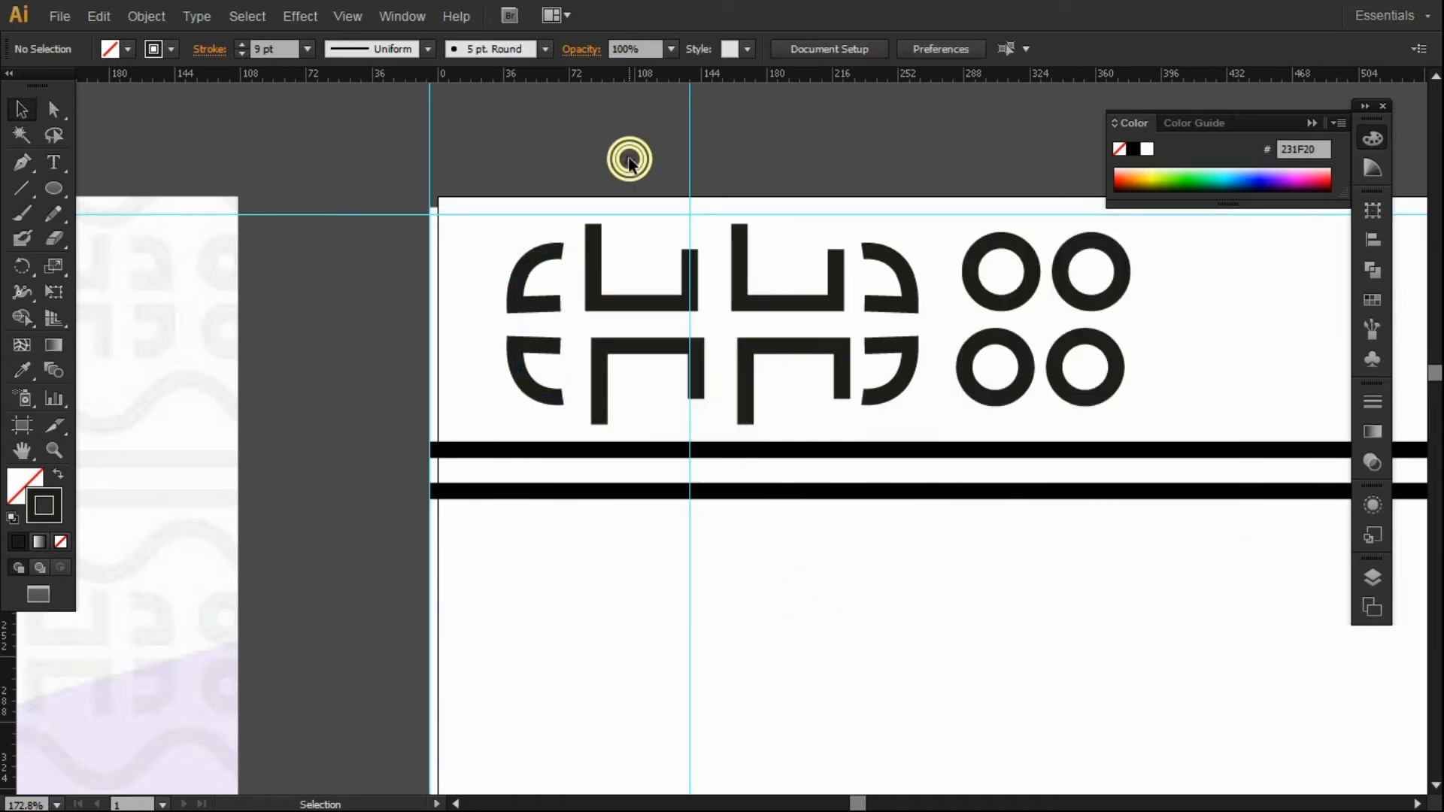
click(526, 277)
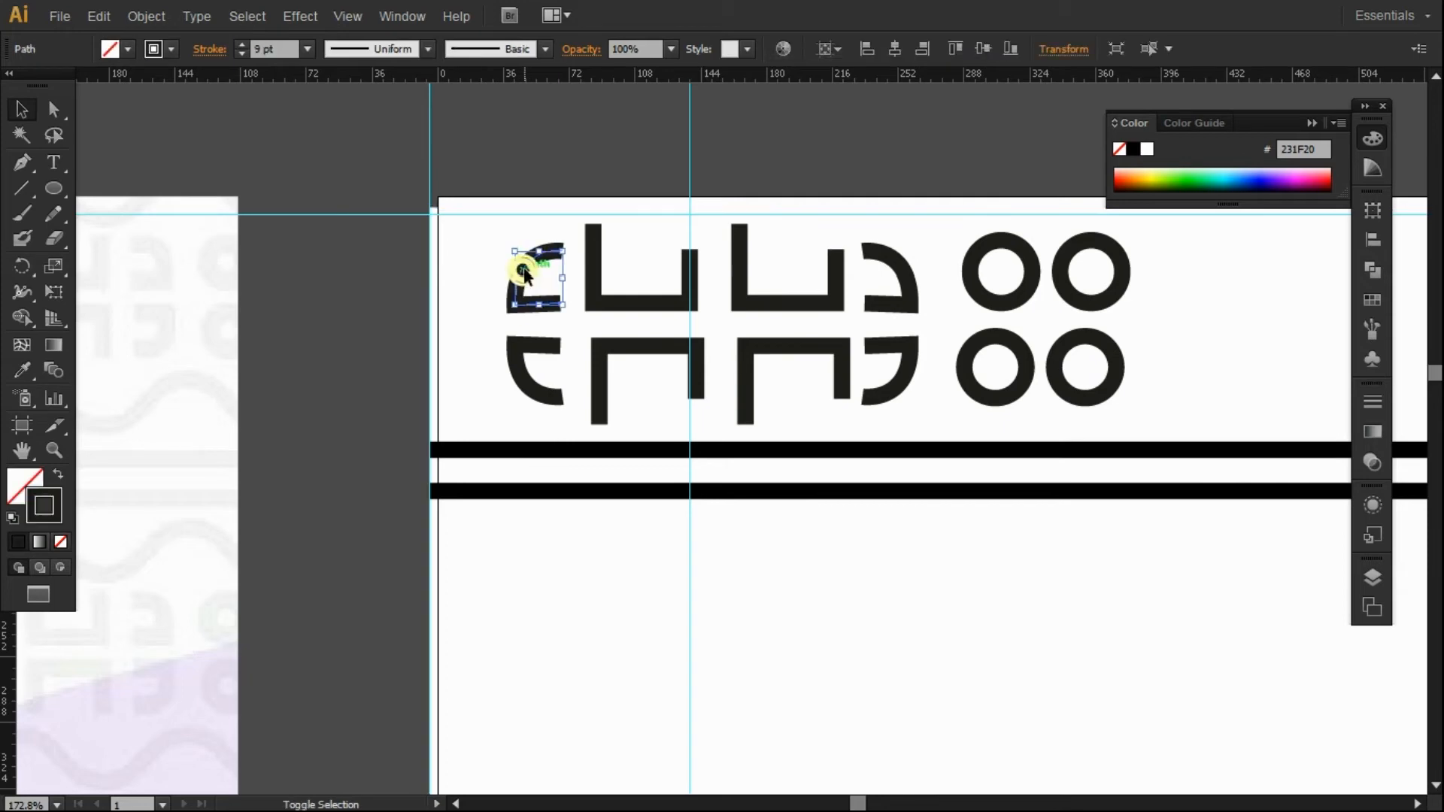
shift+click(591, 274)
shift+click(542, 345)
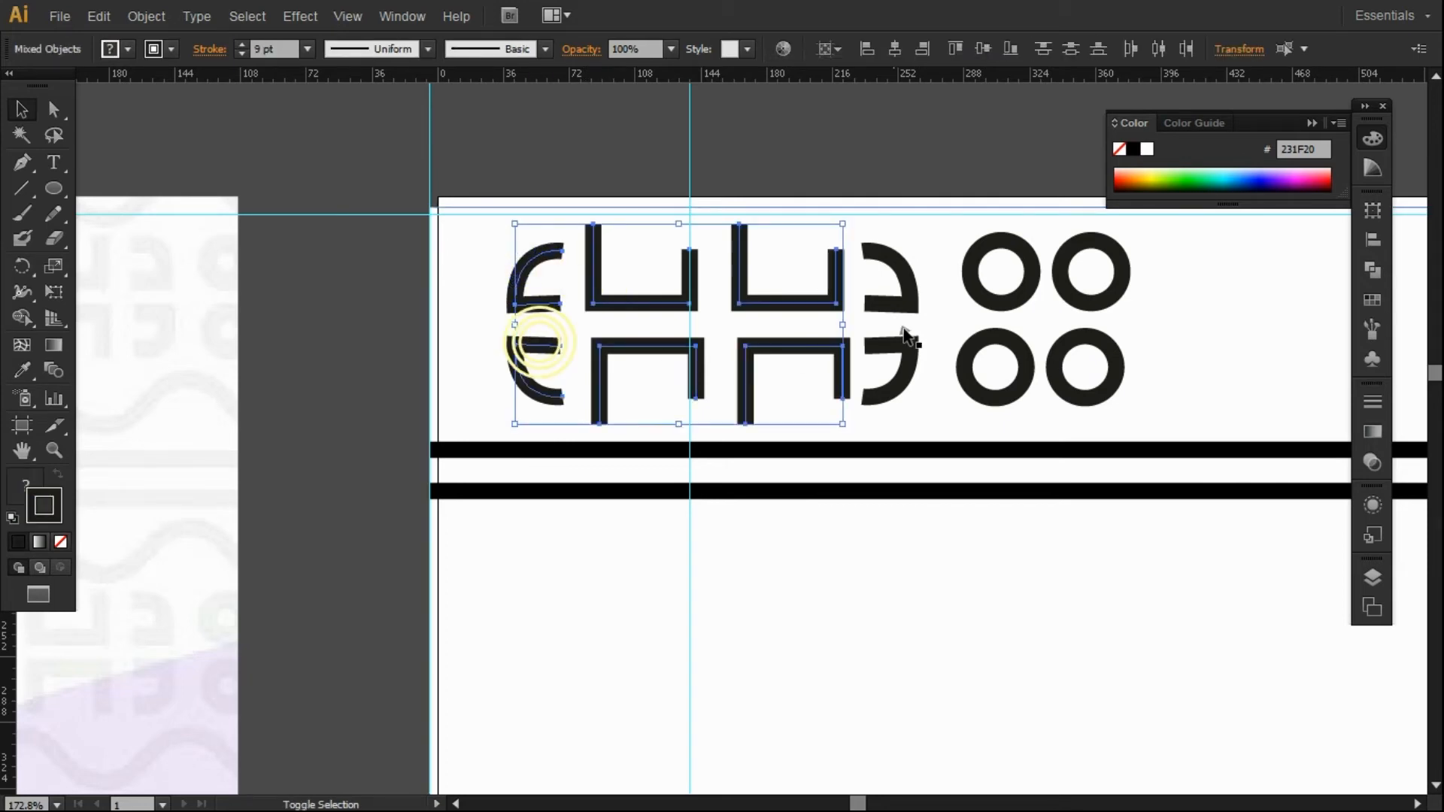
shift+click(912, 352)
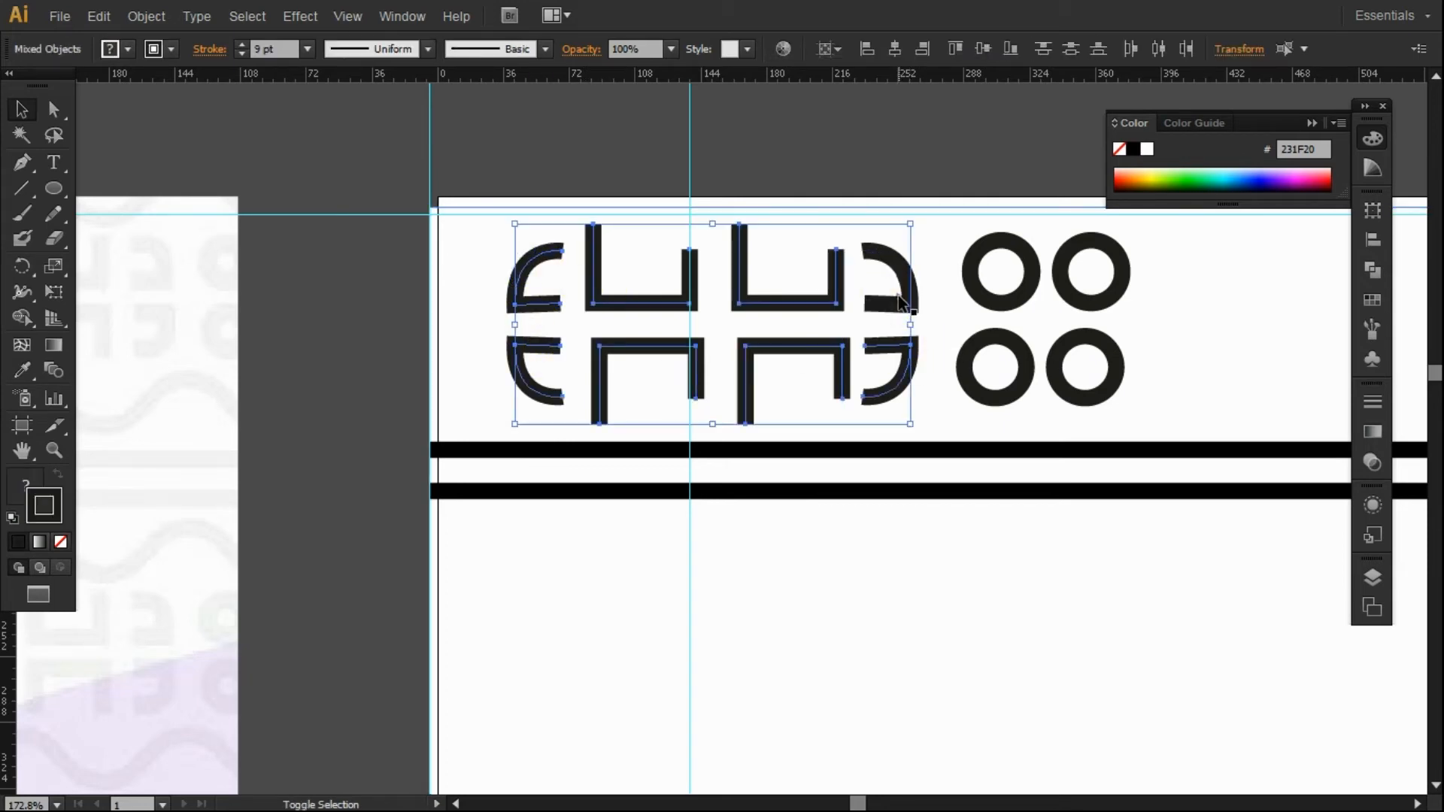
shift+click(901, 305)
shift+click(972, 279)
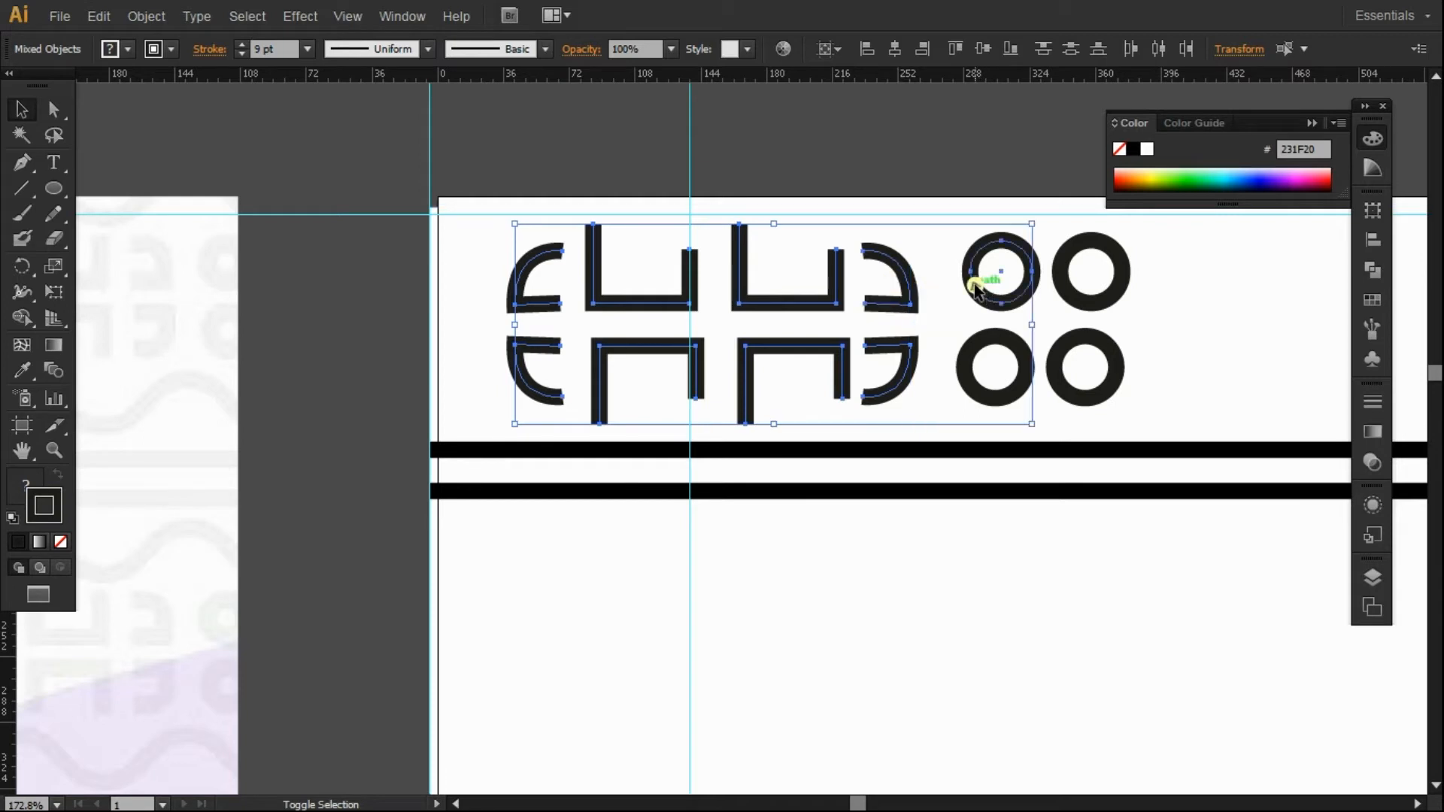
shift+click(1065, 265)
shift+click(1083, 342)
shift+click(1007, 339)
key(ctrl+g)
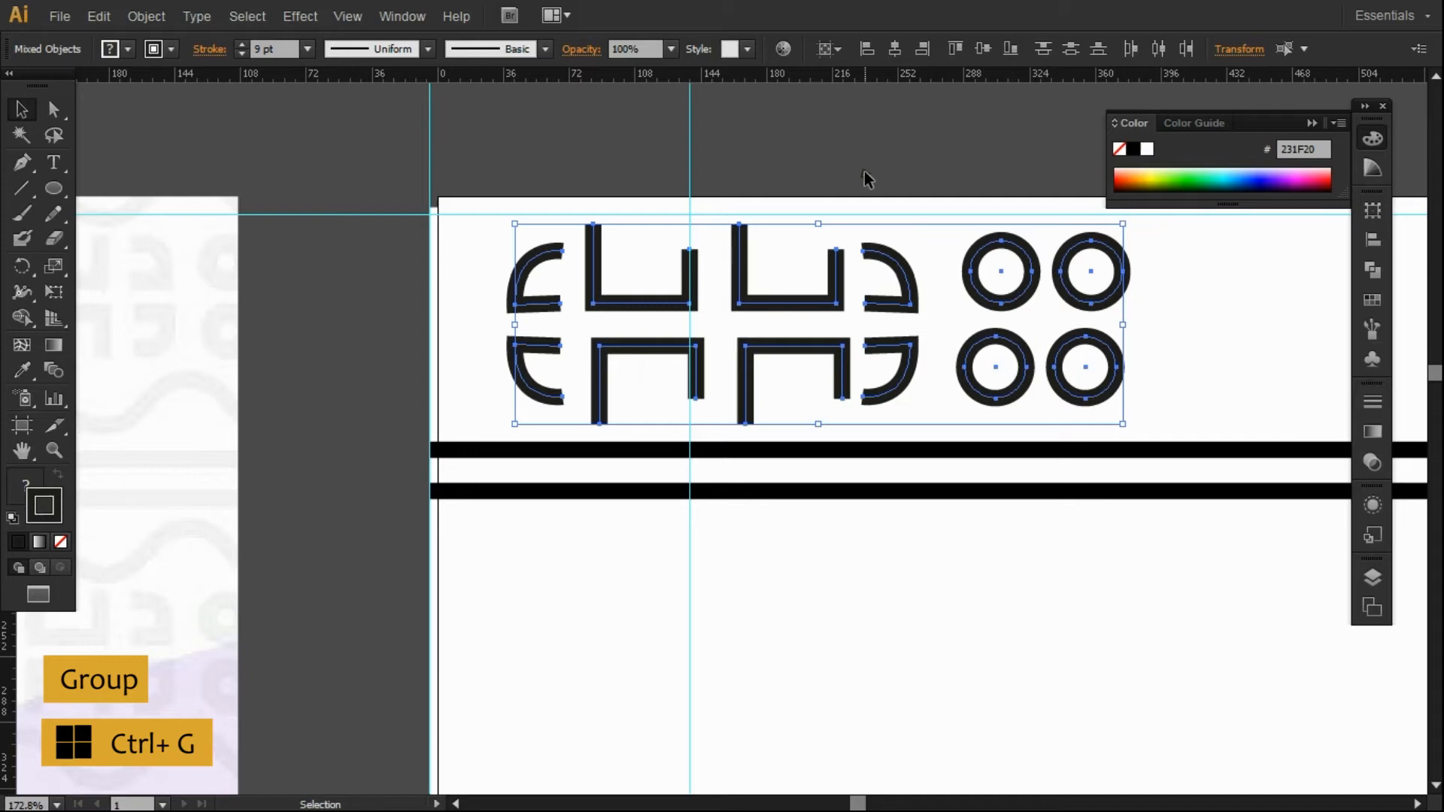
key(shift+Left)
key(shift+Left)
key(shift+Left)
key(shift+Left)
key(shift+Left)
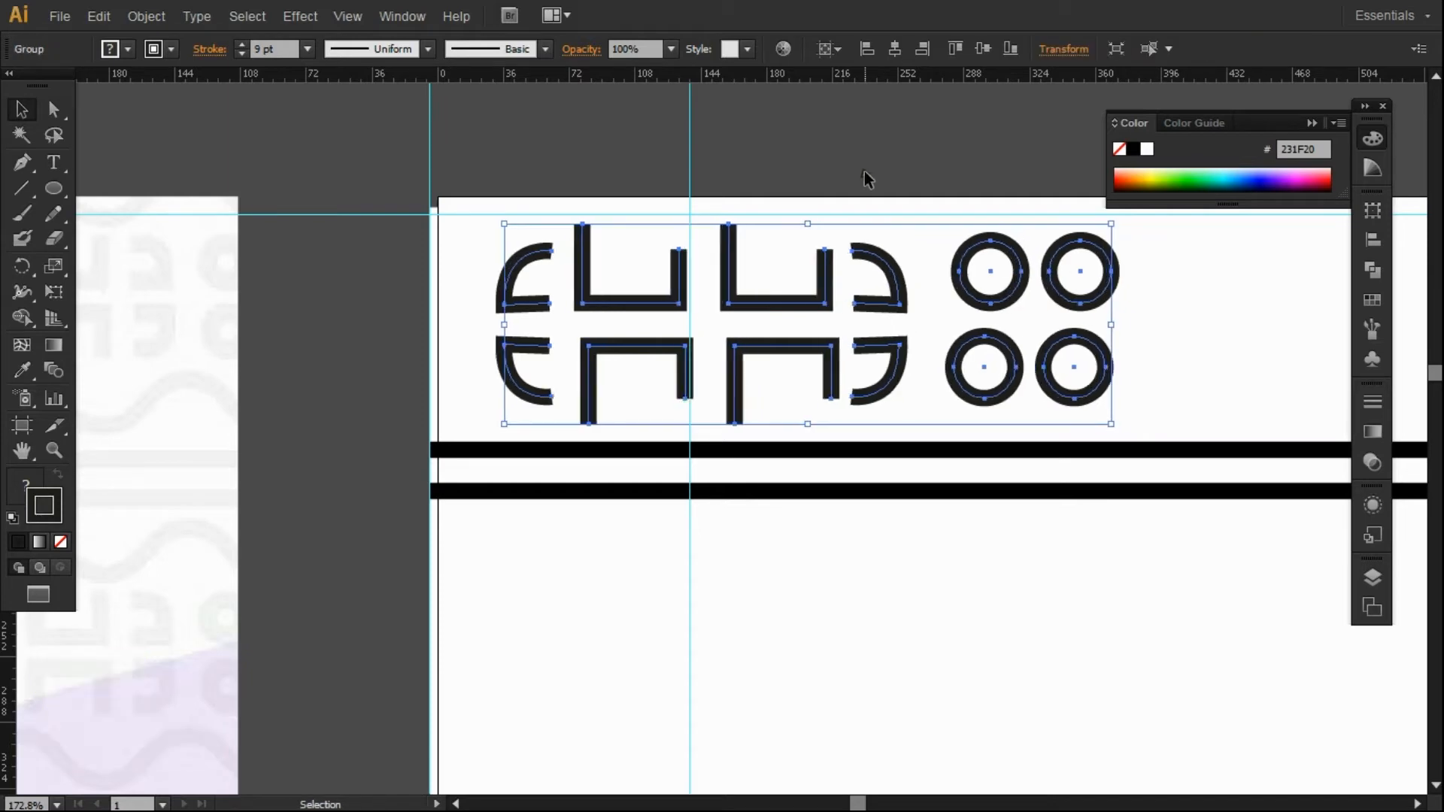
Copy the motif group to the right, then delete the misplaced copy.
click(55, 451)
alt+click(802, 381)
alt+click(1170, 406)
alt+click(1060, 371)
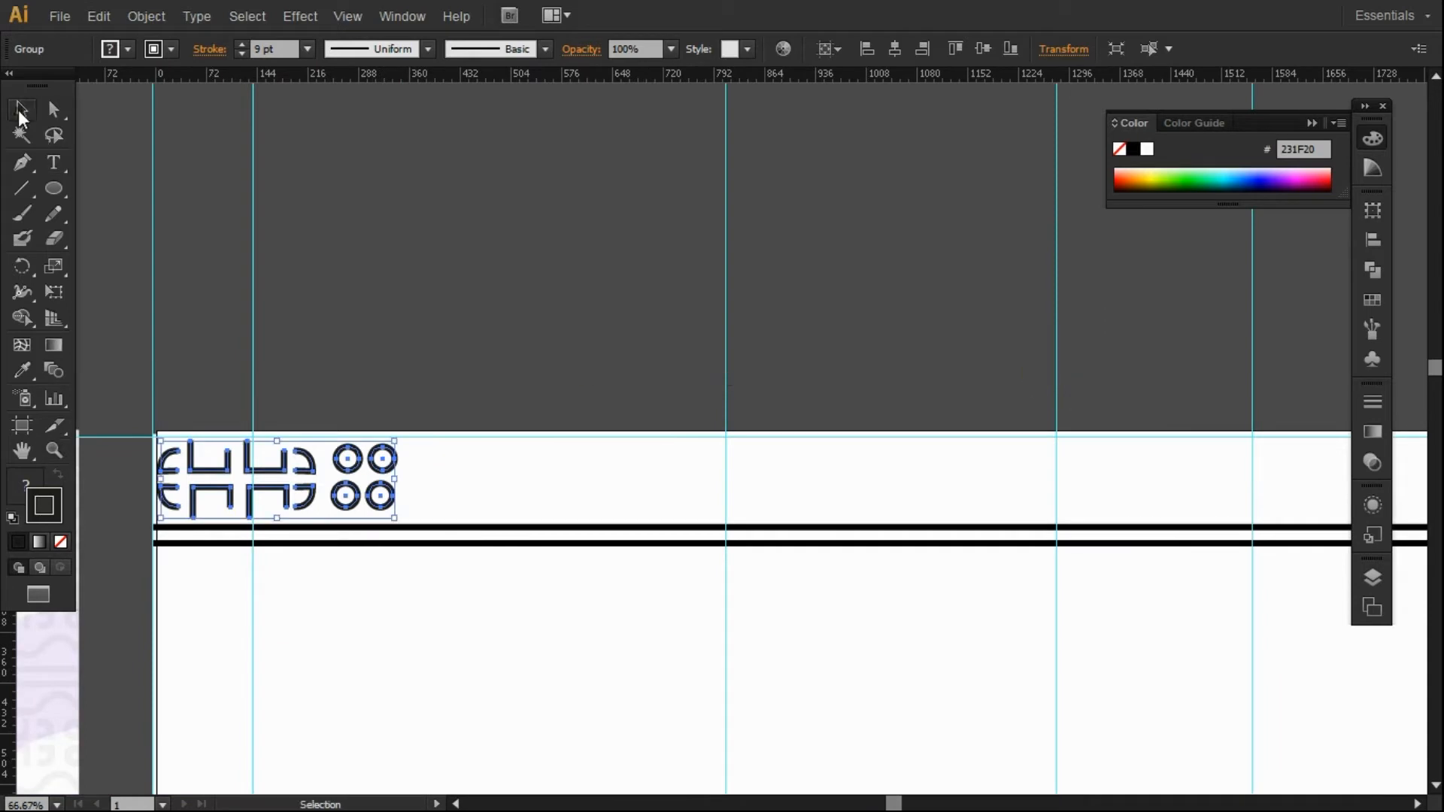
key(v)
click(285, 274)
click(378, 457)
drag(381, 472, 630, 476)
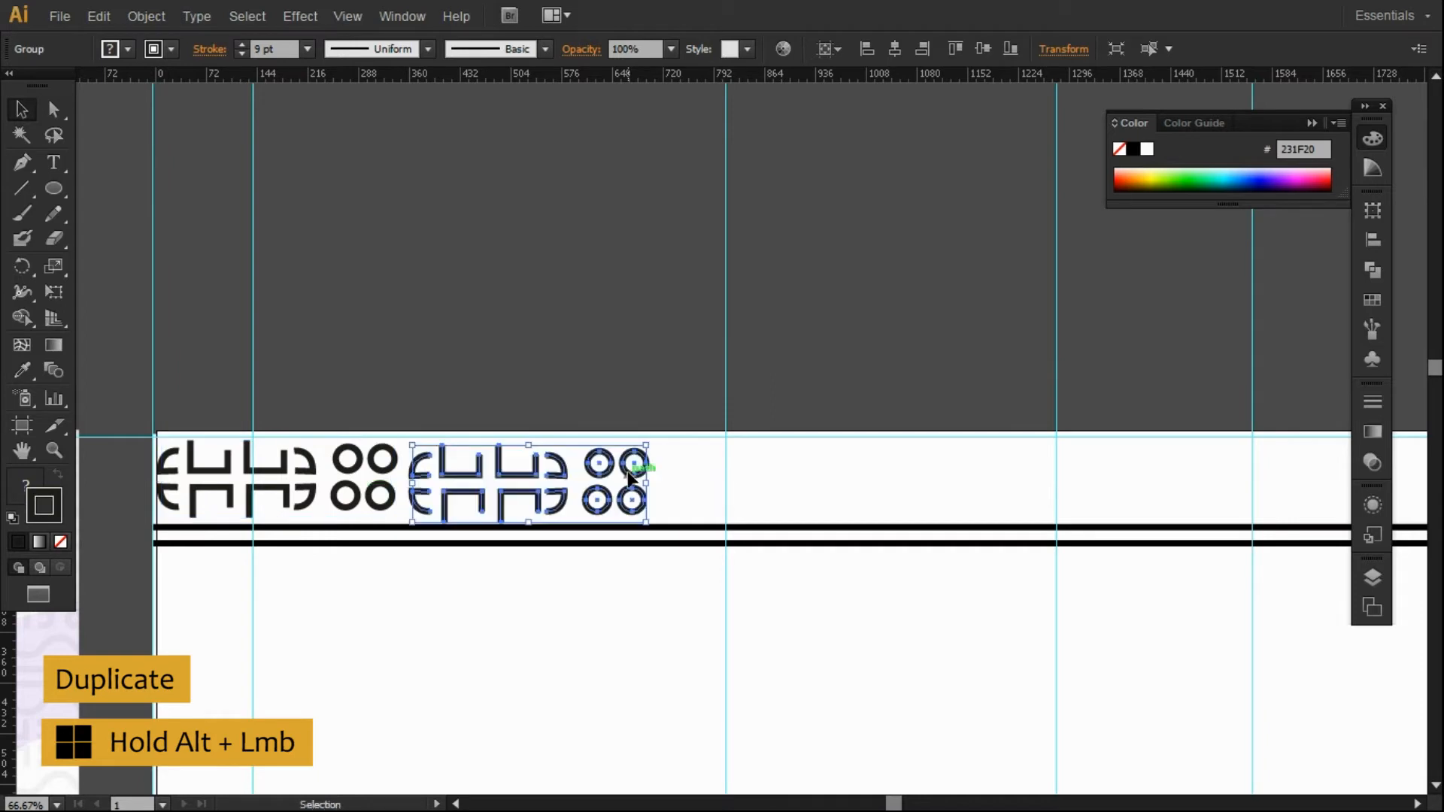
click(464, 380)
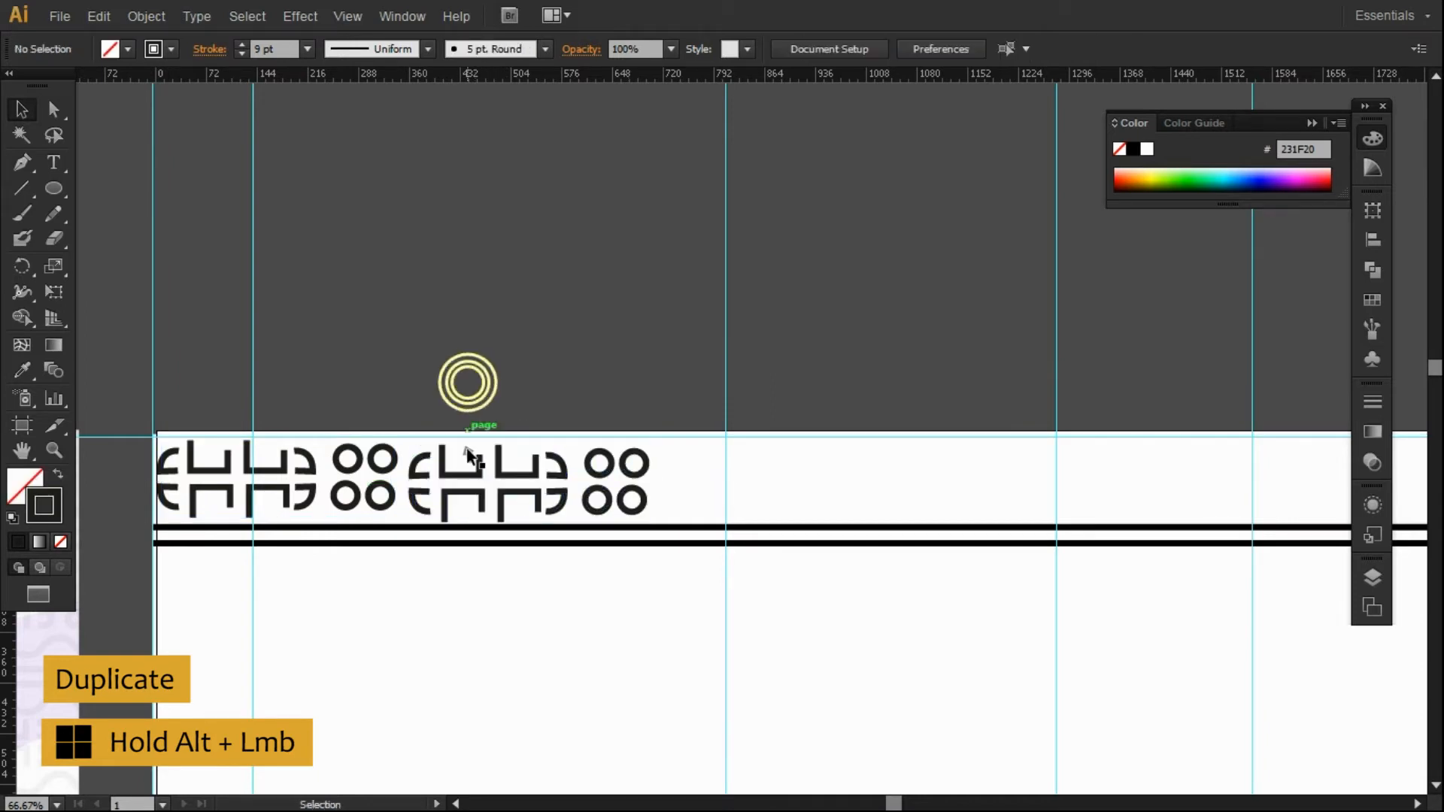
click(451, 490)
key(Delete)
Place further copies of the motif group along the strip to its right end.
drag(396, 490, 1137, 492)
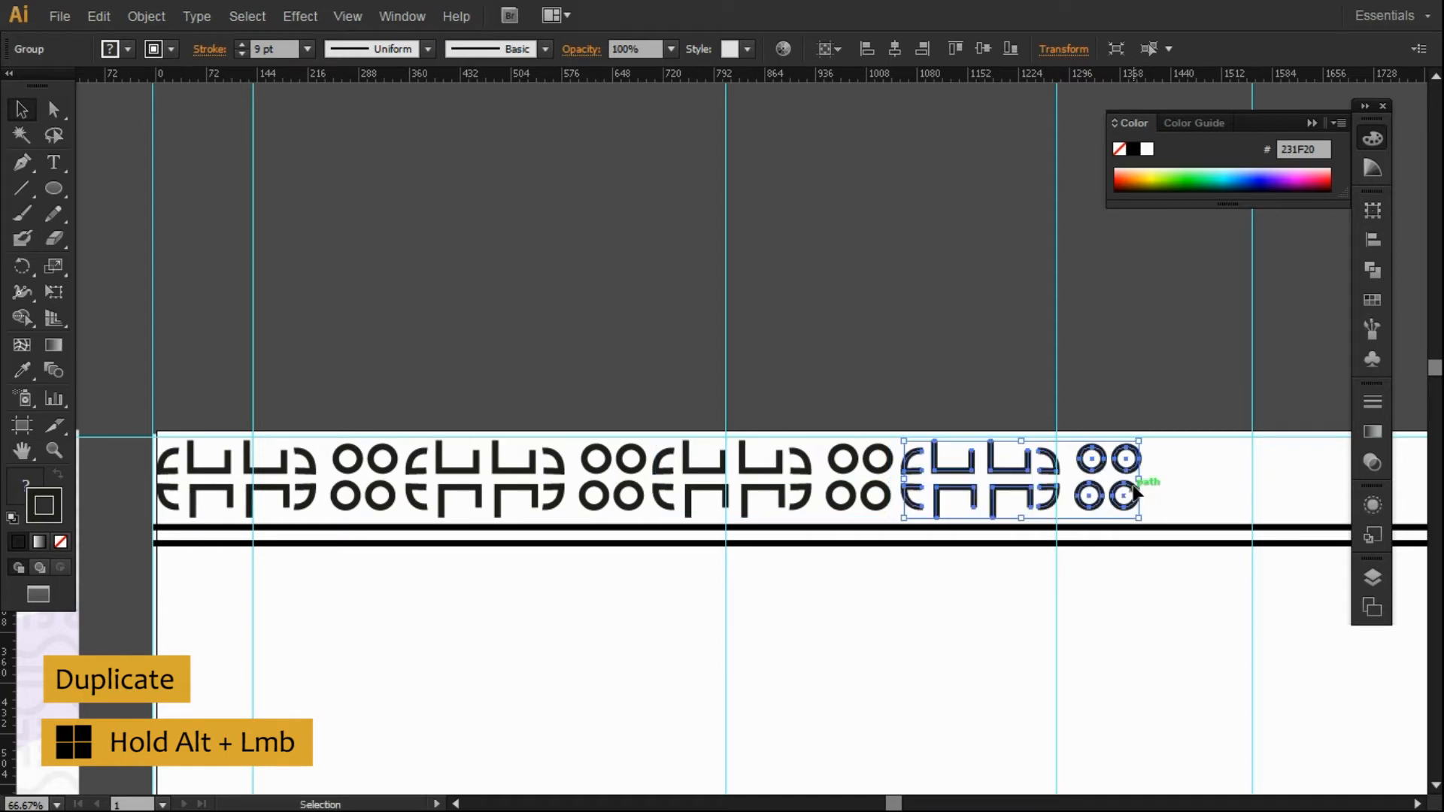
click(1418, 803)
drag(932, 455, 1185, 460)
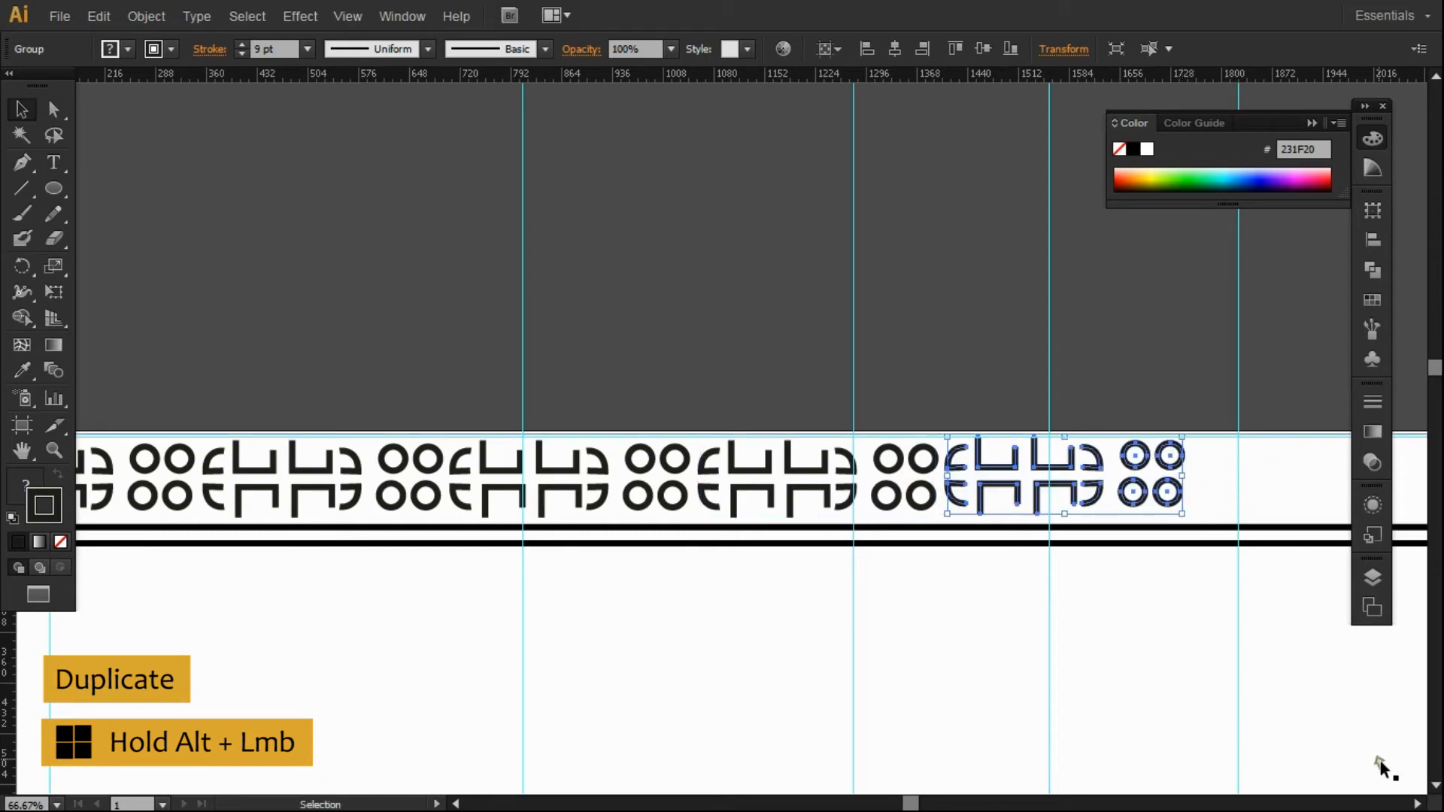
click(1413, 802)
drag(944, 485, 1201, 497)
key(Right)
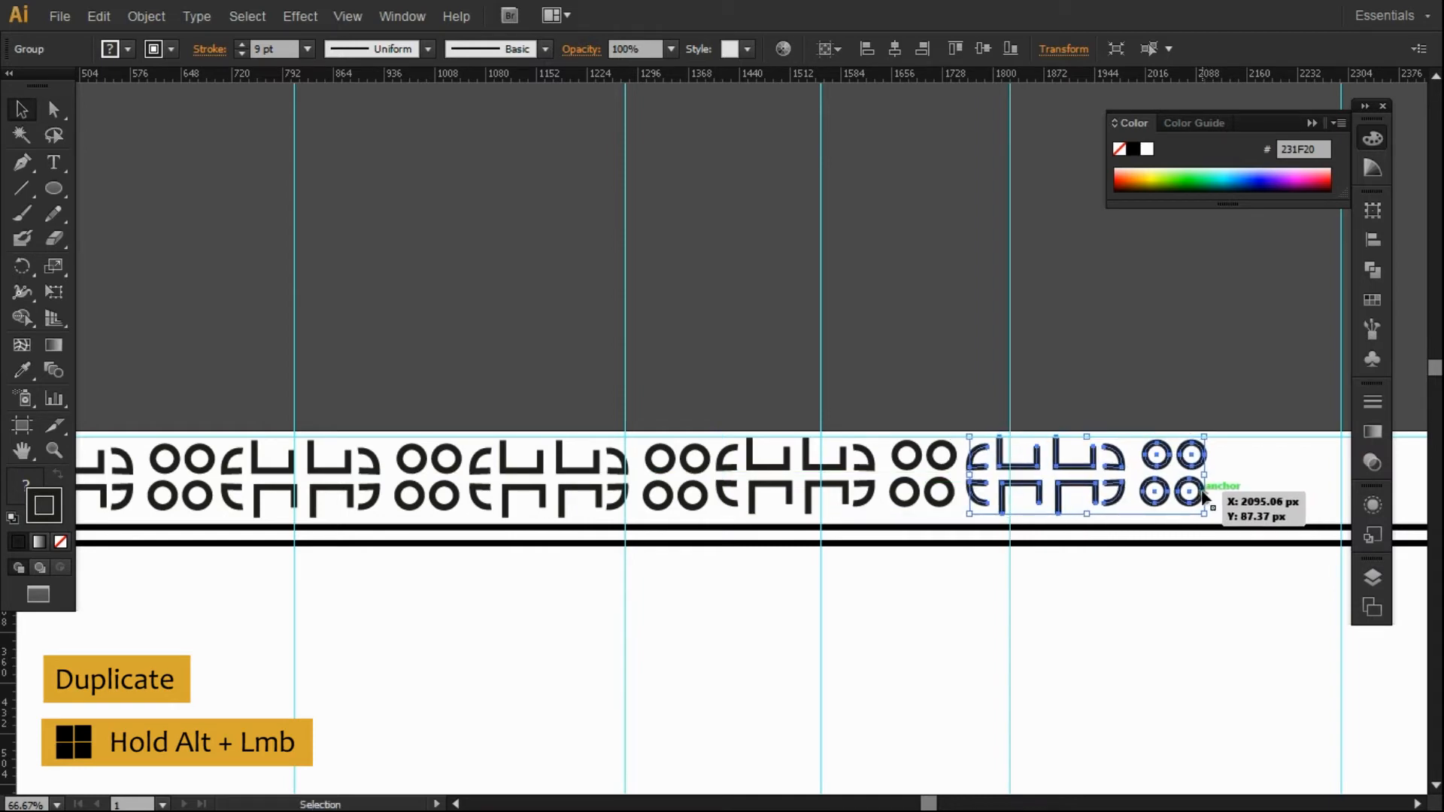
click(1417, 804)
drag(510, 482, 1011, 487)
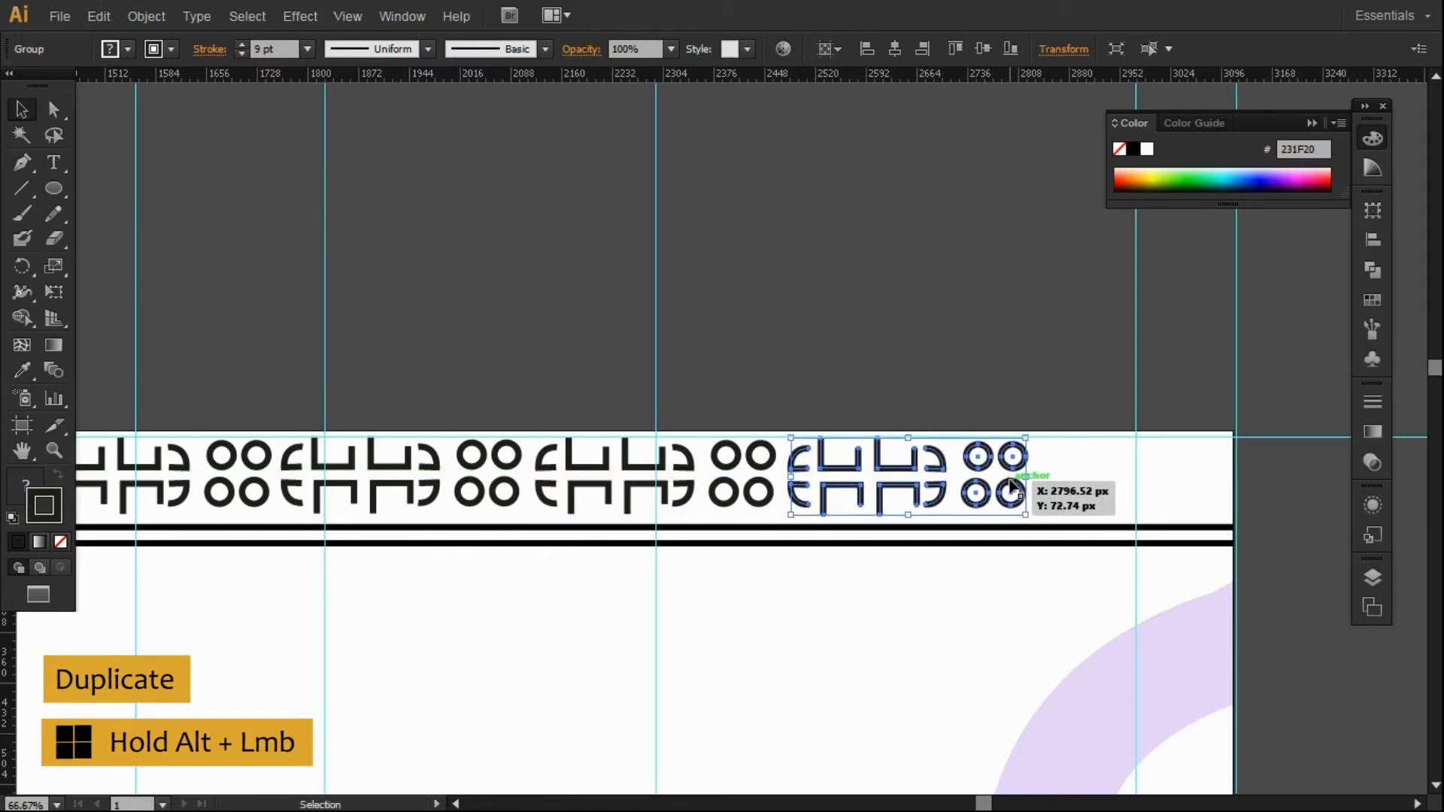
drag(1012, 487, 1265, 490)
Delete the two rings of the last copy that overflow the page's right edge.
click(1289, 461)
click(1261, 467)
shift+click(1263, 469)
ctrl+shift+click(1265, 499)
ctrl+shift+click(1264, 469)
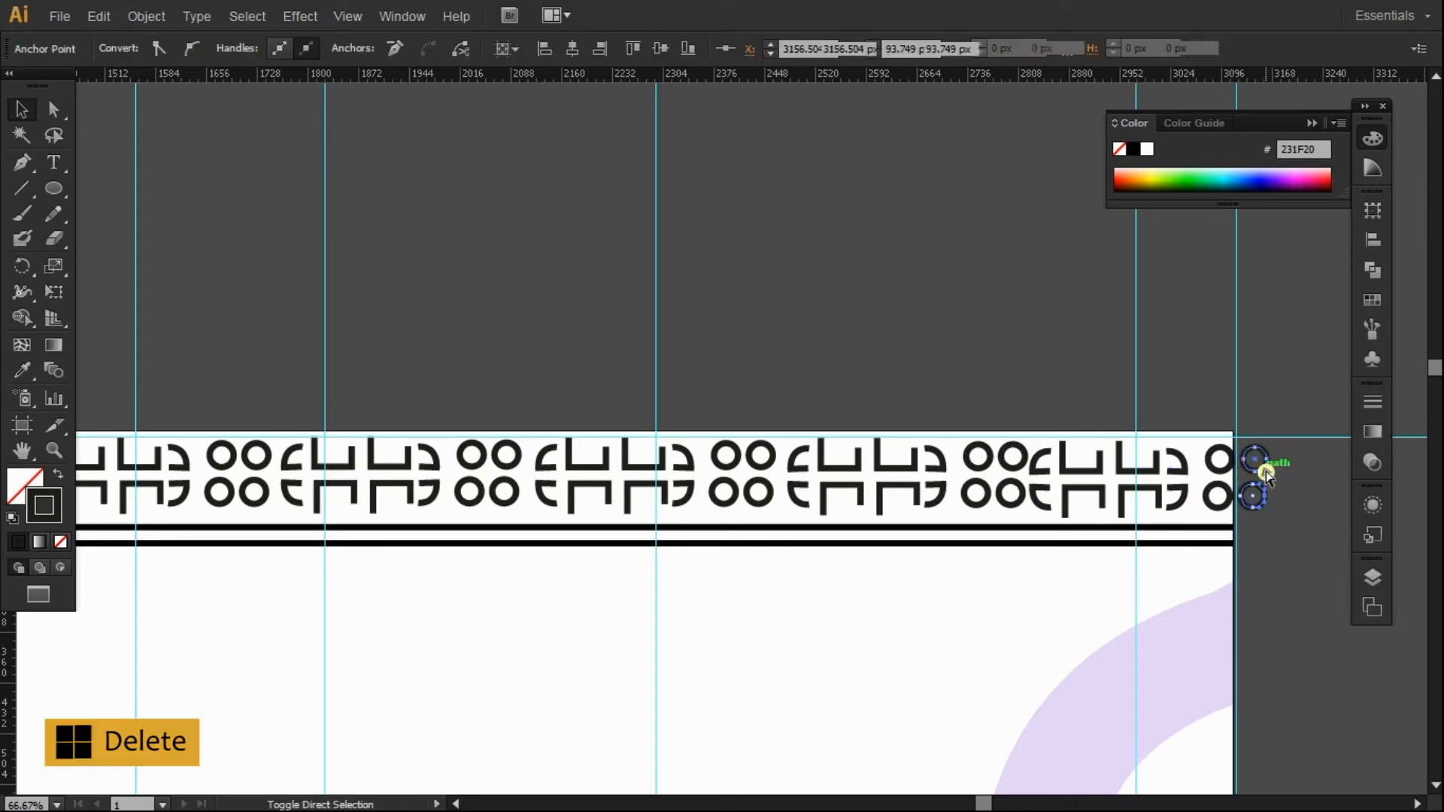
key(Delete)
key(Delete)
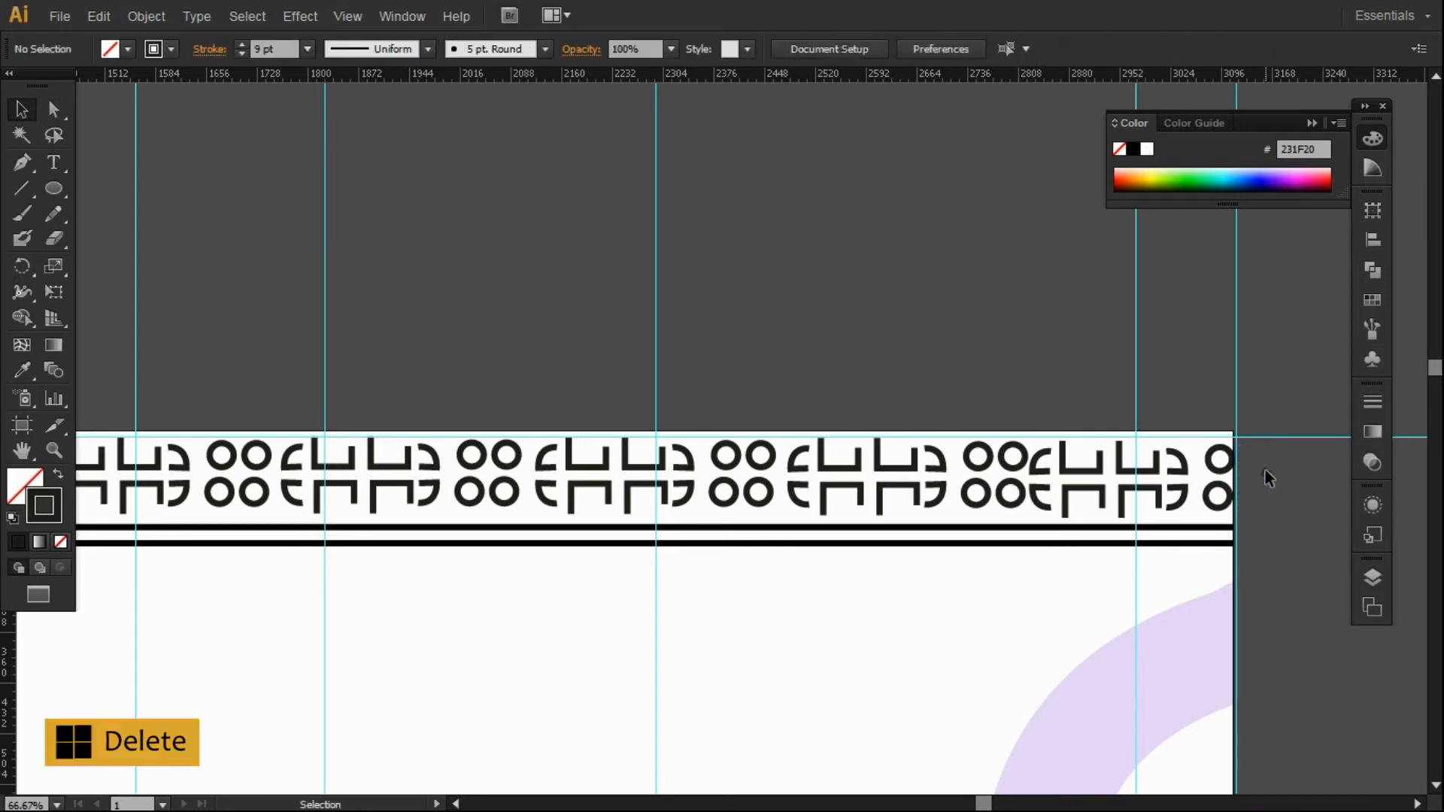
click(1263, 470)
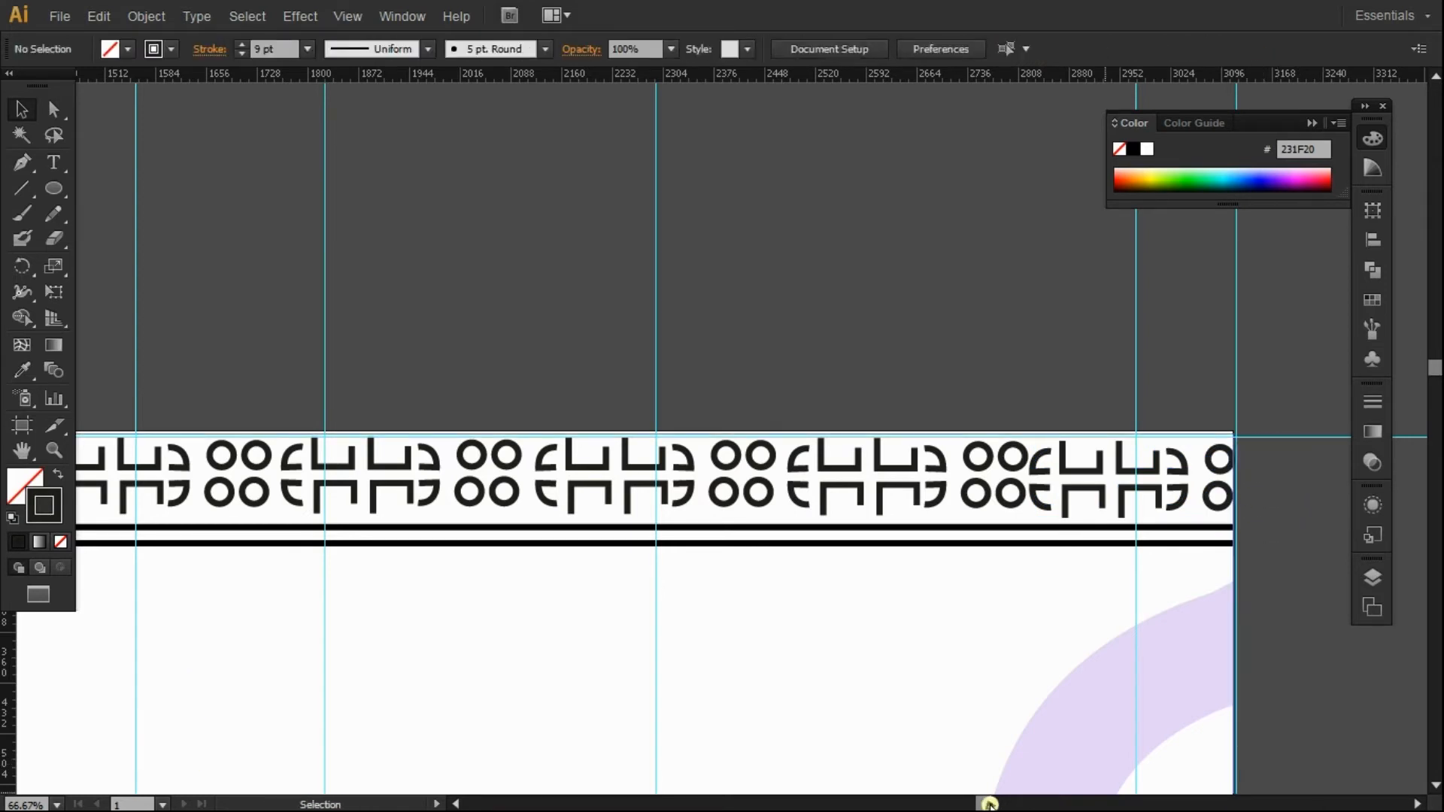
drag(997, 805, 864, 803)
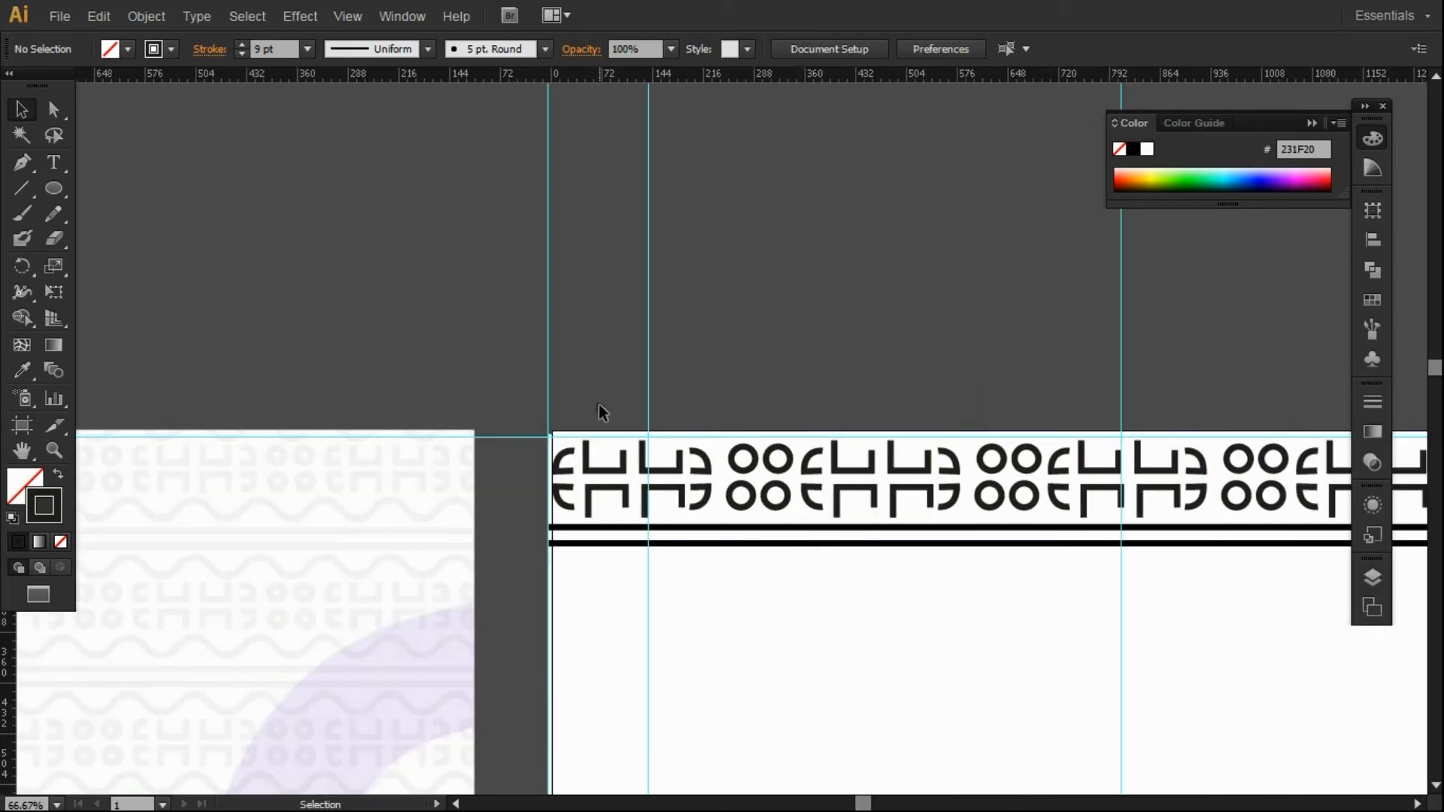
Zoom out and Alt-drag a copy of the thin line under the pattern strip slightly lower.
click(601, 468)
key(z)
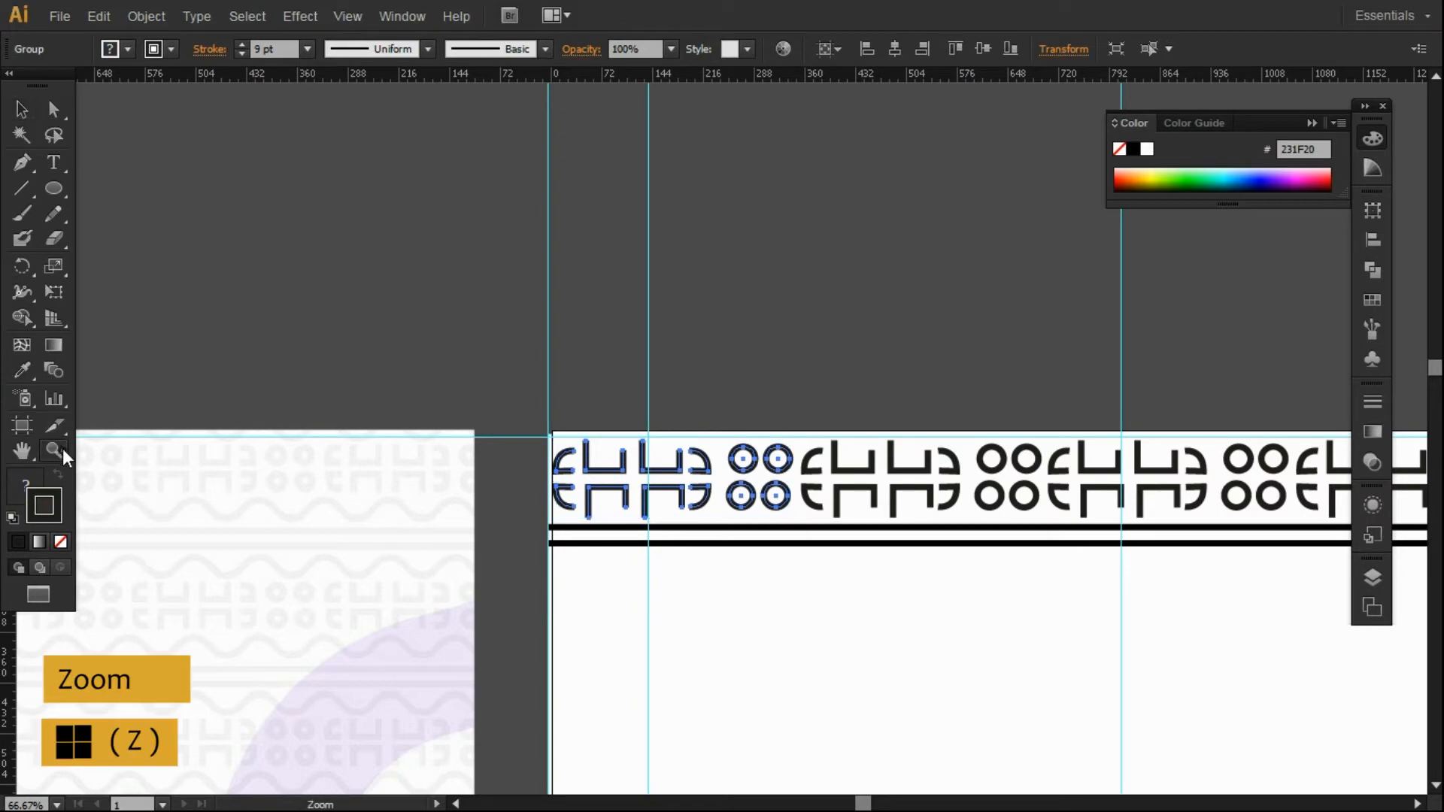
alt+click(863, 489)
click(20, 109)
click(21, 188)
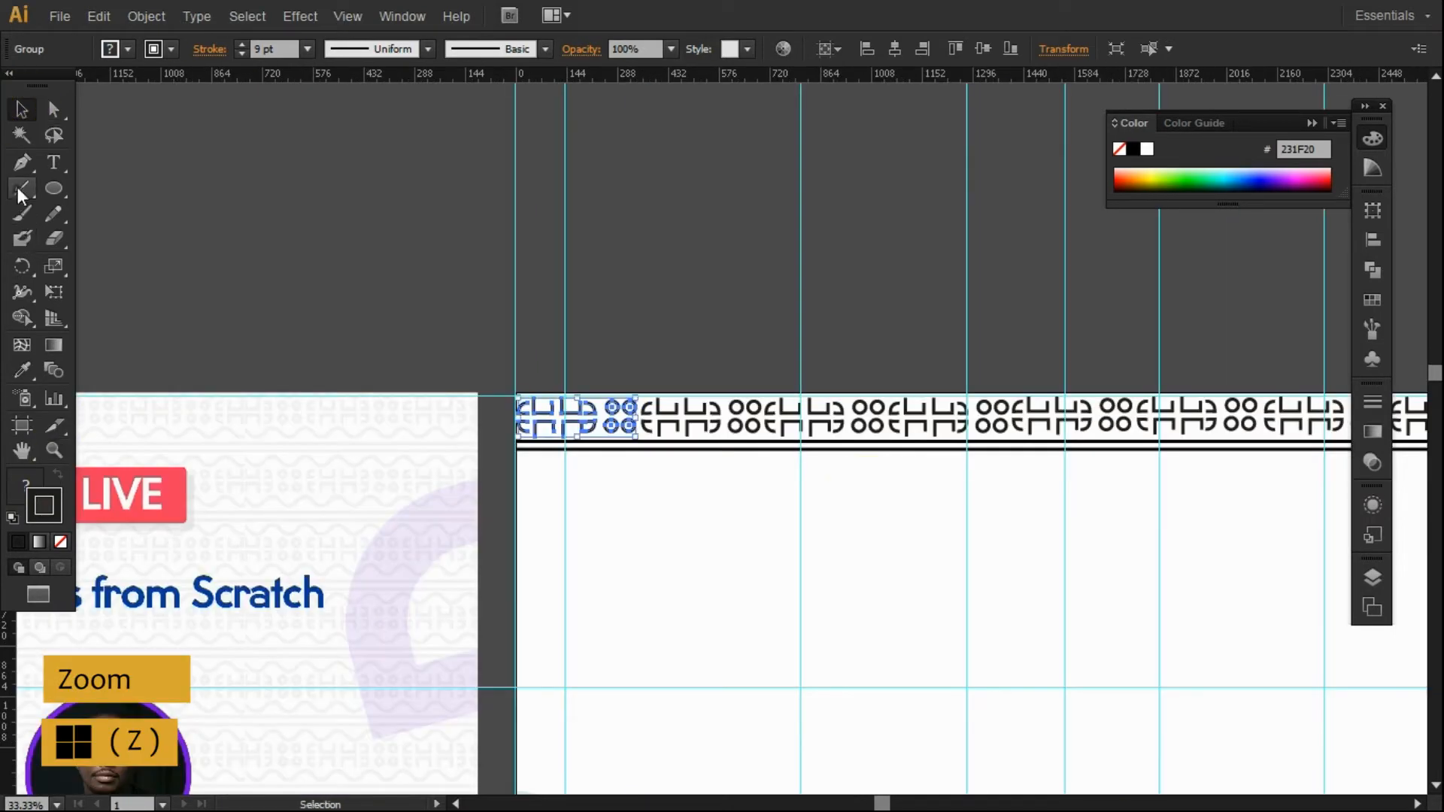
click(21, 109)
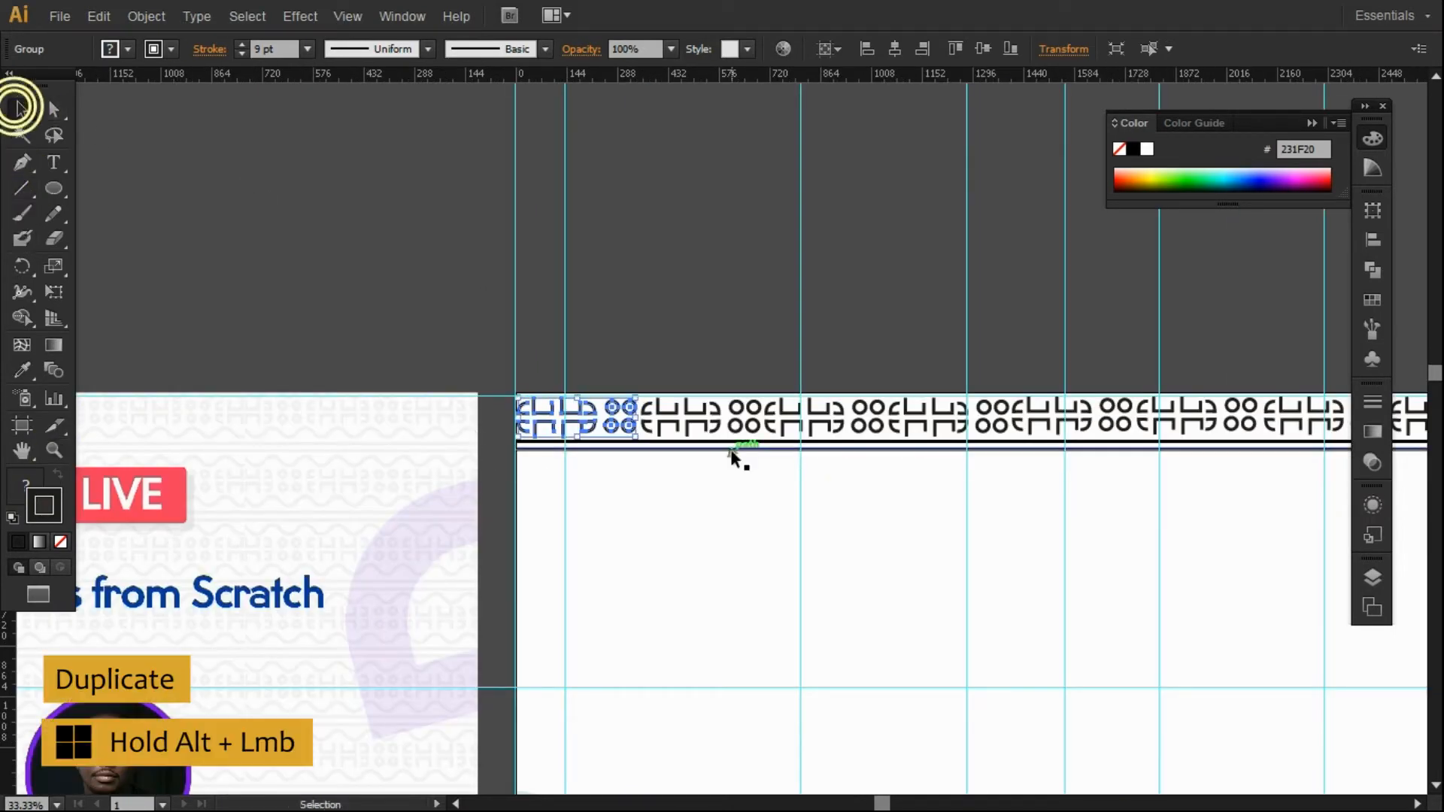
drag(715, 448, 726, 494)
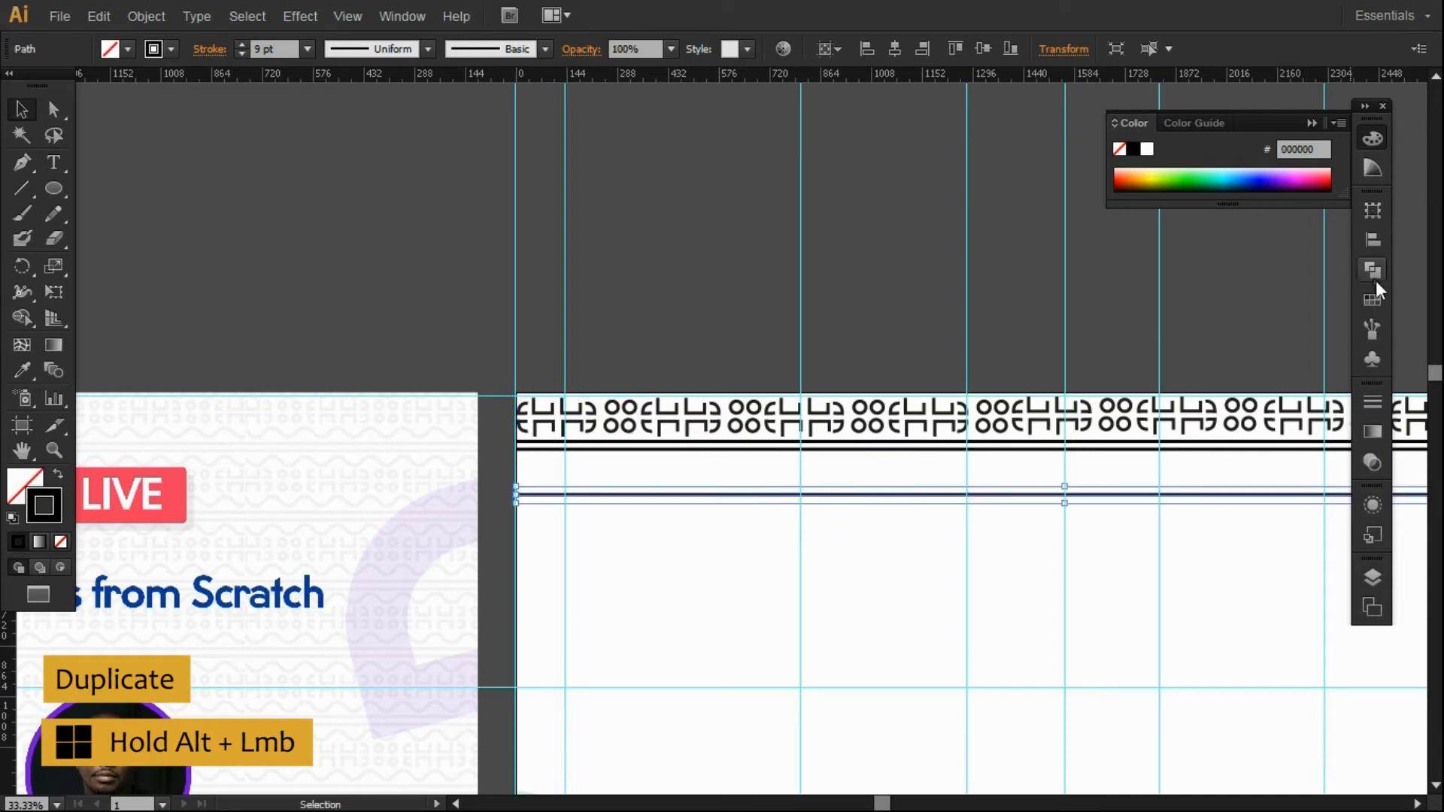
click(1373, 328)
click(300, 16)
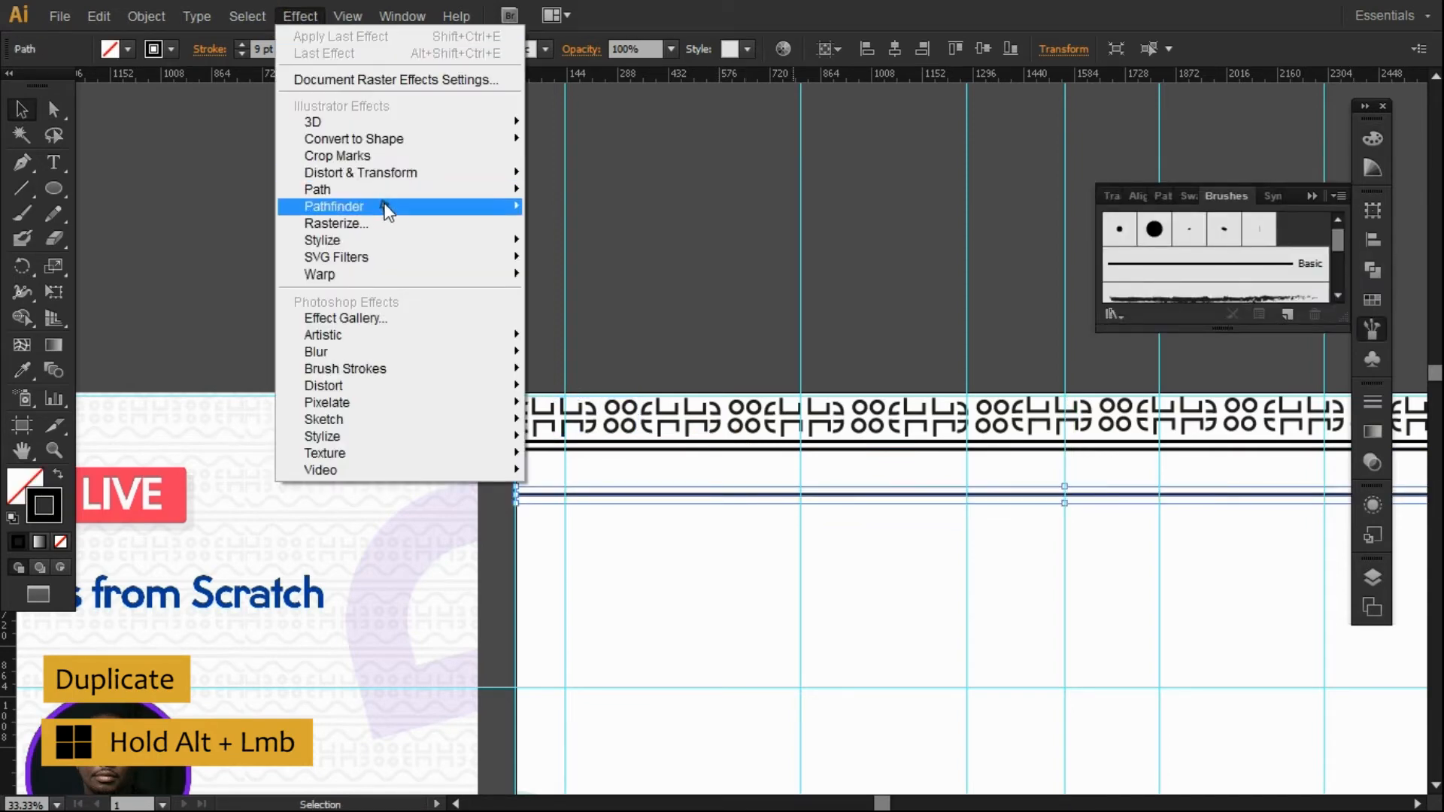
Apply Scribble to the copy: 12 px stroke, 26% curviness, 53% variation, 22 px spacing, 6 px overlap.
mouse_move(382, 241)
click(593, 360)
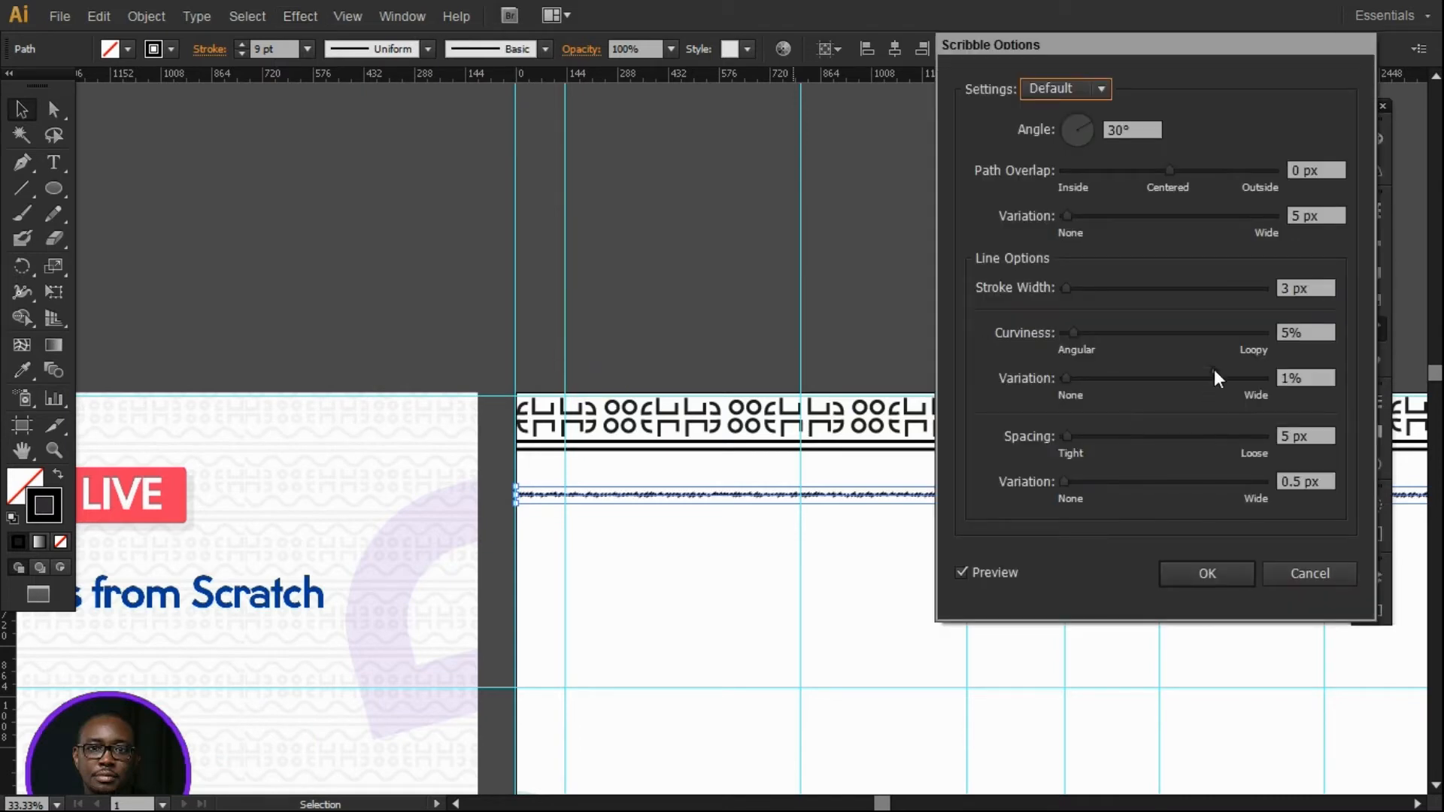
mouse_move(1066, 436)
mouse_down()
mouse_move(1111, 436)
mouse_move(1082, 437)
mouse_move(1121, 484)
mouse_move(1063, 482)
mouse_up()
drag(1072, 332, 1114, 332)
drag(1067, 377, 1170, 385)
mouse_move(1071, 285)
mouse_down()
mouse_move(1156, 284)
mouse_move(1072, 291)
mouse_up()
mouse_move(1069, 222)
mouse_down()
mouse_move(1098, 218)
mouse_move(1047, 219)
mouse_up()
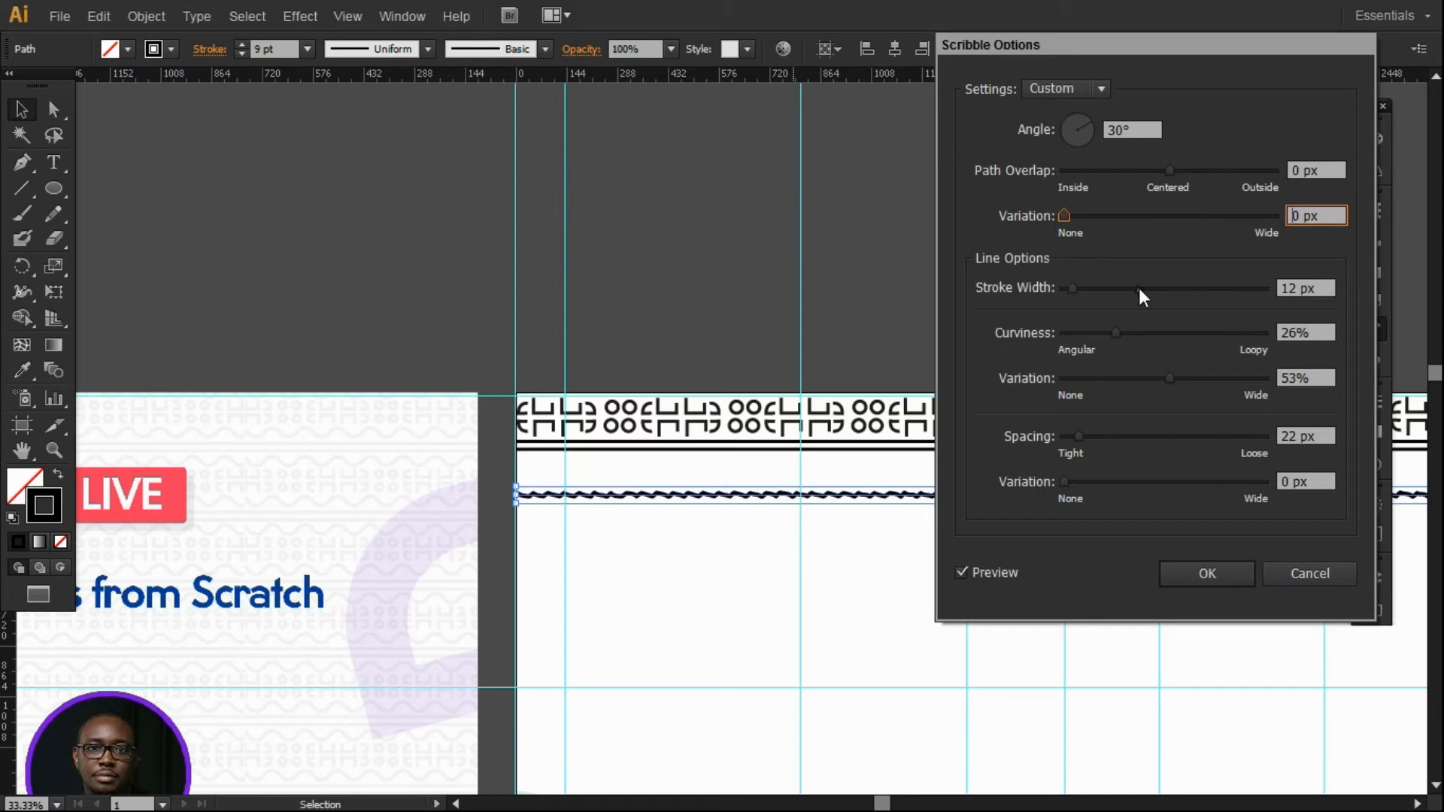
mouse_move(1172, 170)
mouse_down()
mouse_move(1115, 173)
mouse_move(1175, 169)
mouse_up()
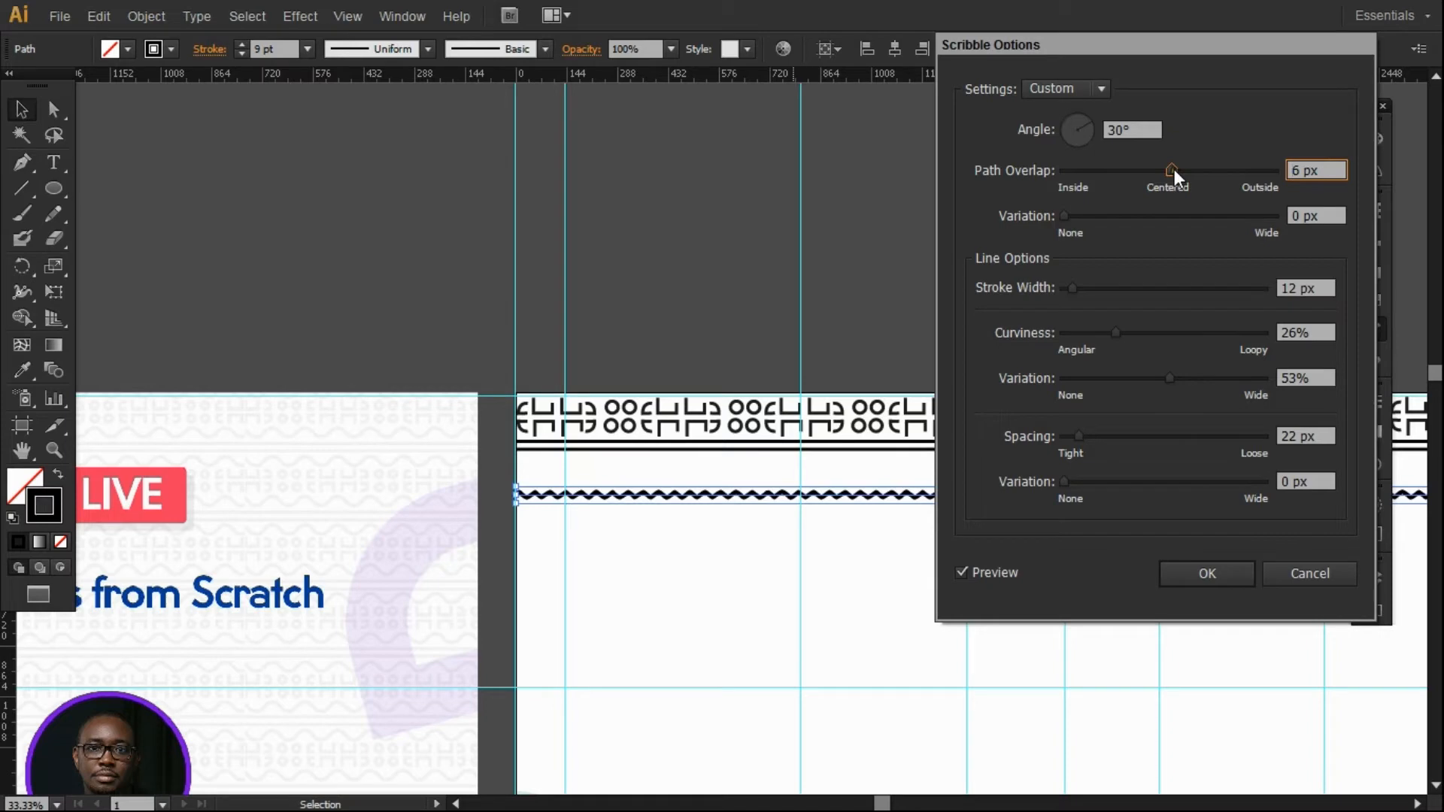
click(1197, 581)
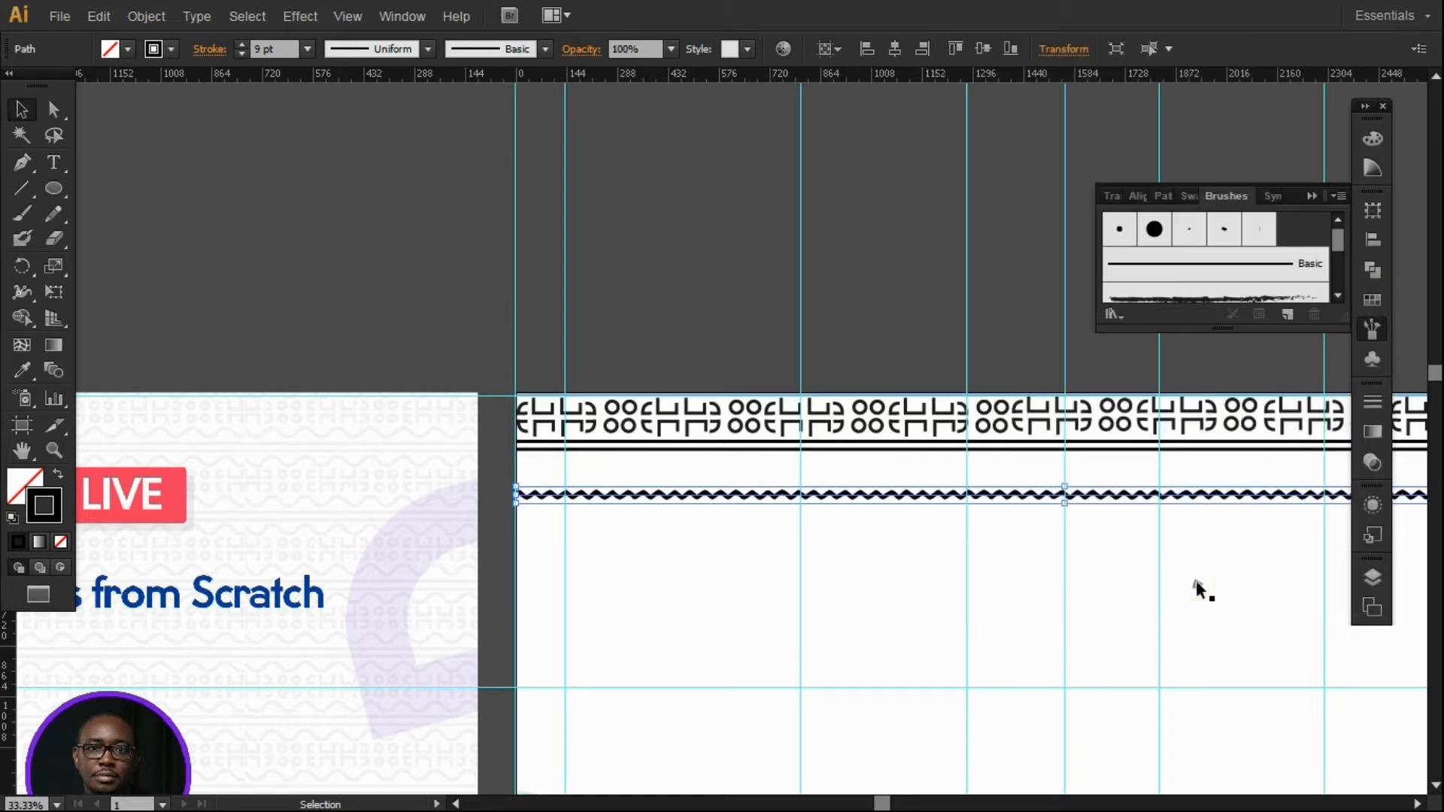
Zoom out to the page top and start selecting the tribal pattern tile groups.
click(677, 320)
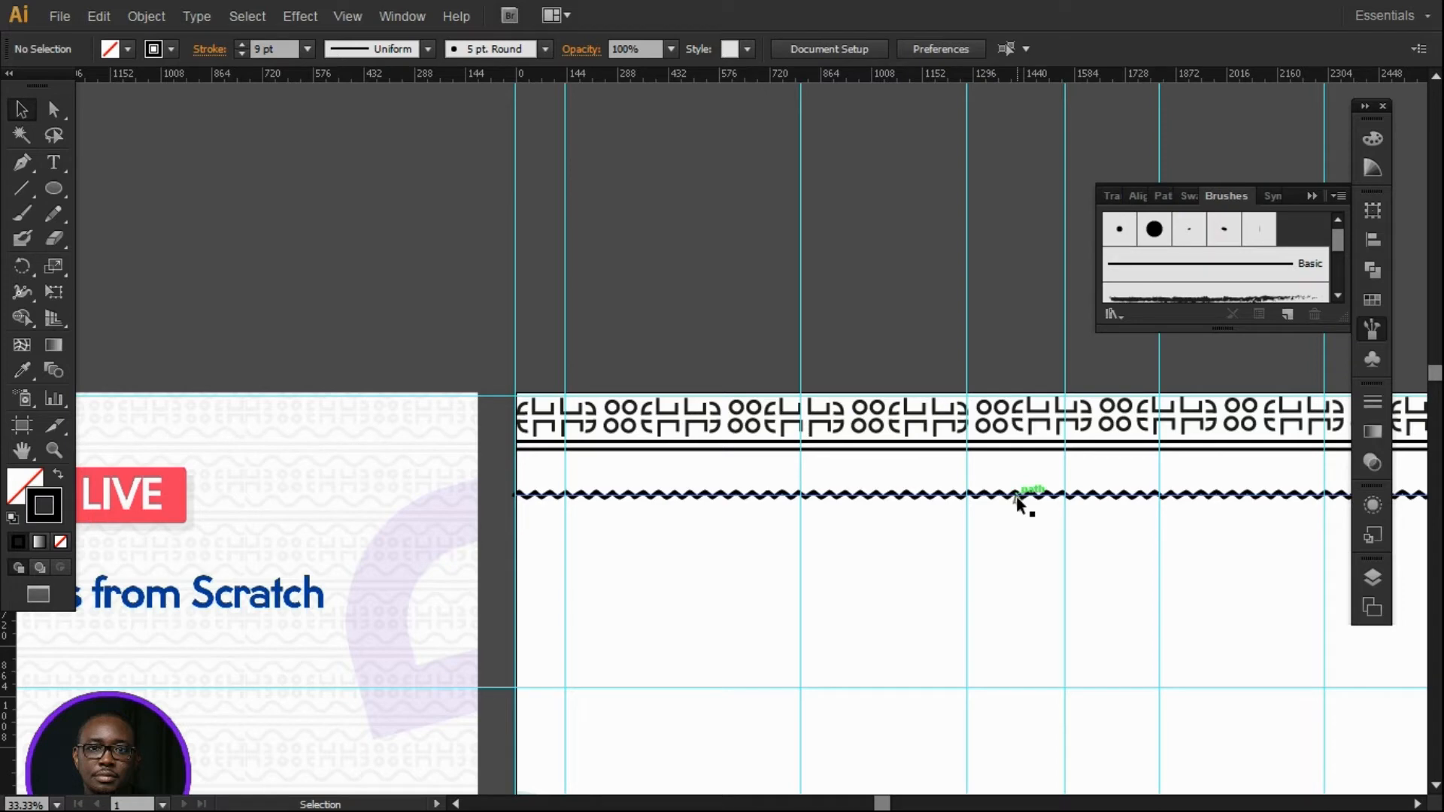
click(571, 415)
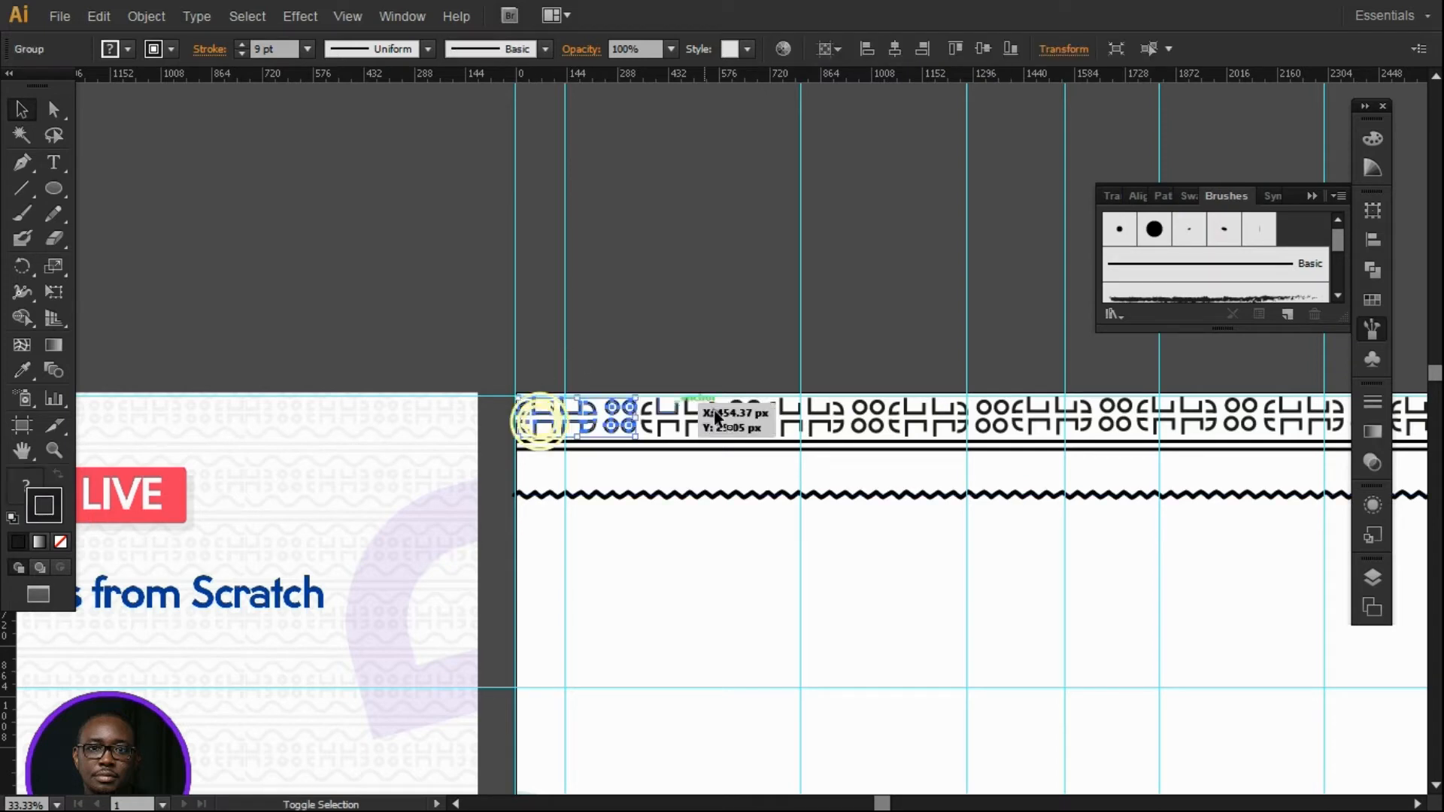
click(53, 450)
alt+click(868, 461)
alt+click(1128, 486)
click(21, 110)
click(921, 381)
shift+click(812, 389)
shift+click(760, 387)
shift+click(689, 384)
shift+click(618, 389)
Add the remaining left-side tiles and group all pattern tiles into one border.
shift+click(554, 388)
shift+click(464, 391)
shift+click(430, 391)
shift+click(376, 390)
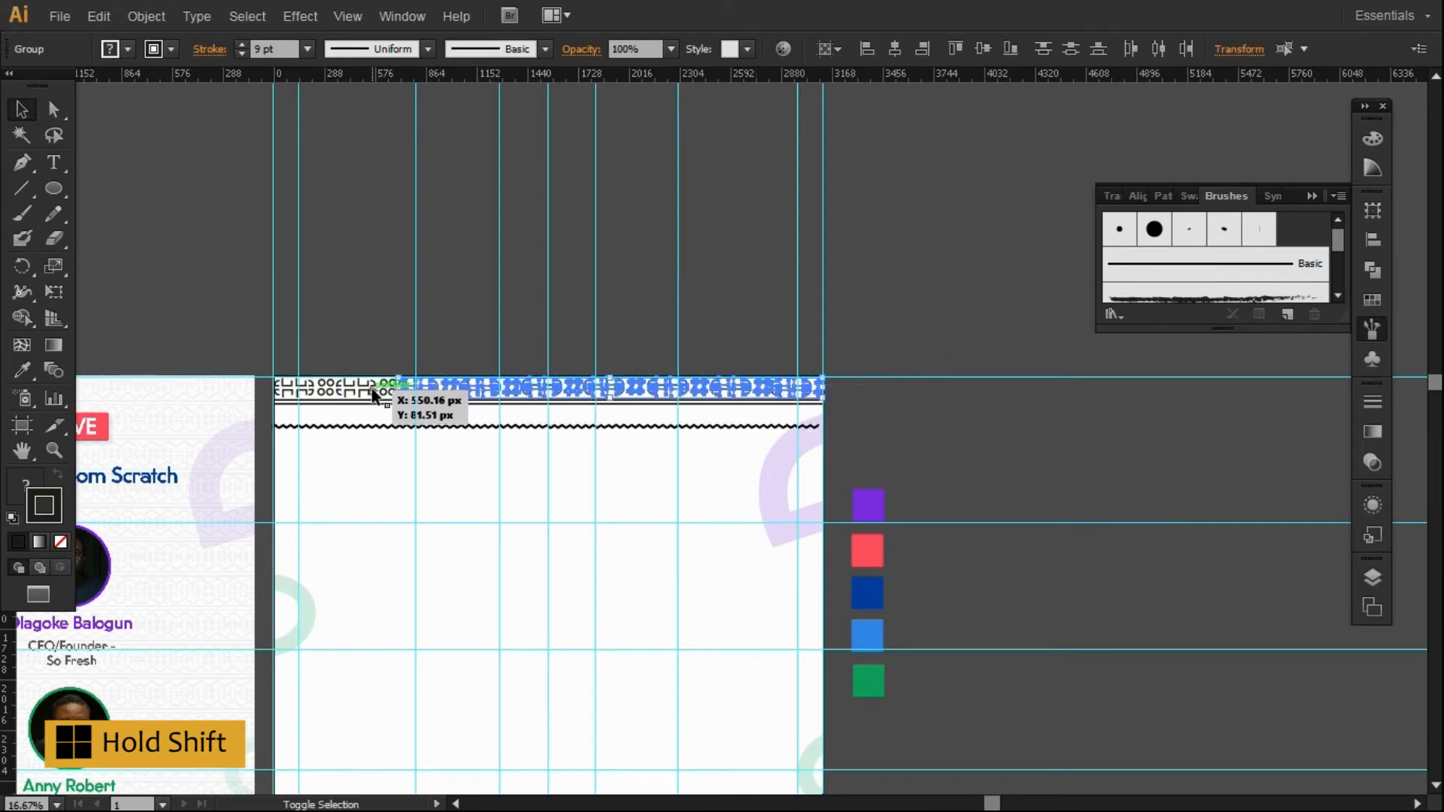
shift+click(336, 389)
shift+click(317, 388)
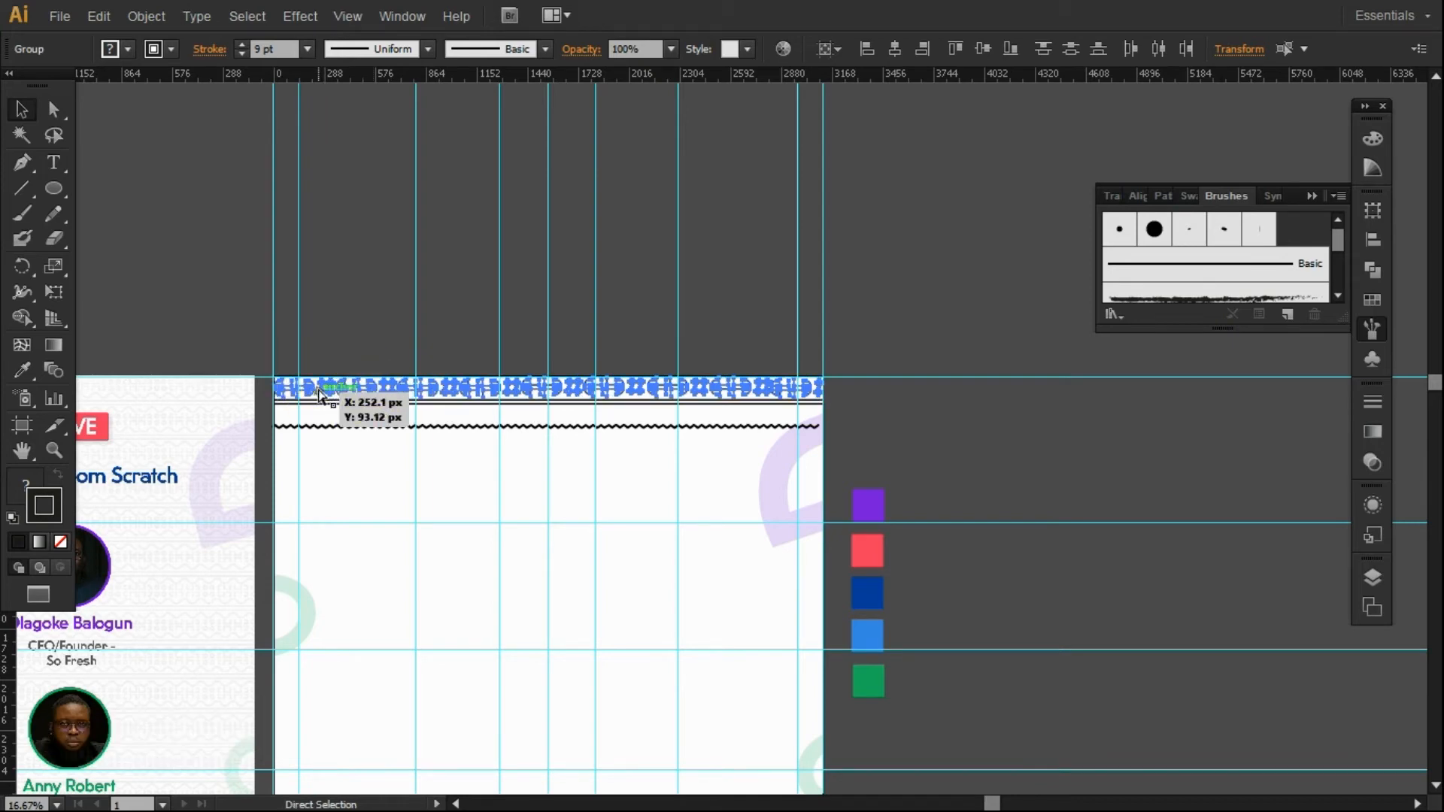
key(ctrl+g)
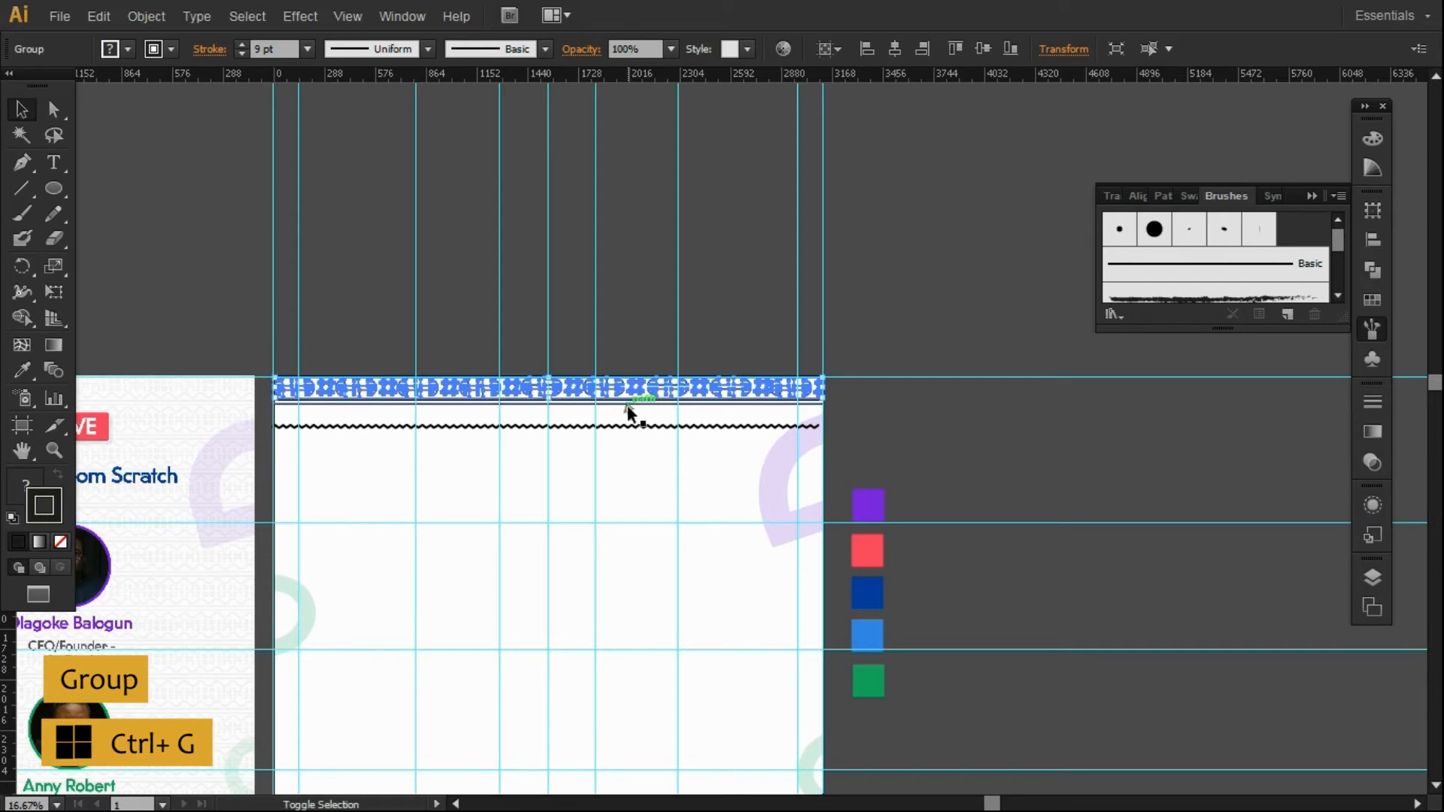
Move the border, thin line and zigzag lower, nudging the straight lines down with Shift+Down.
click(918, 419)
click(726, 404)
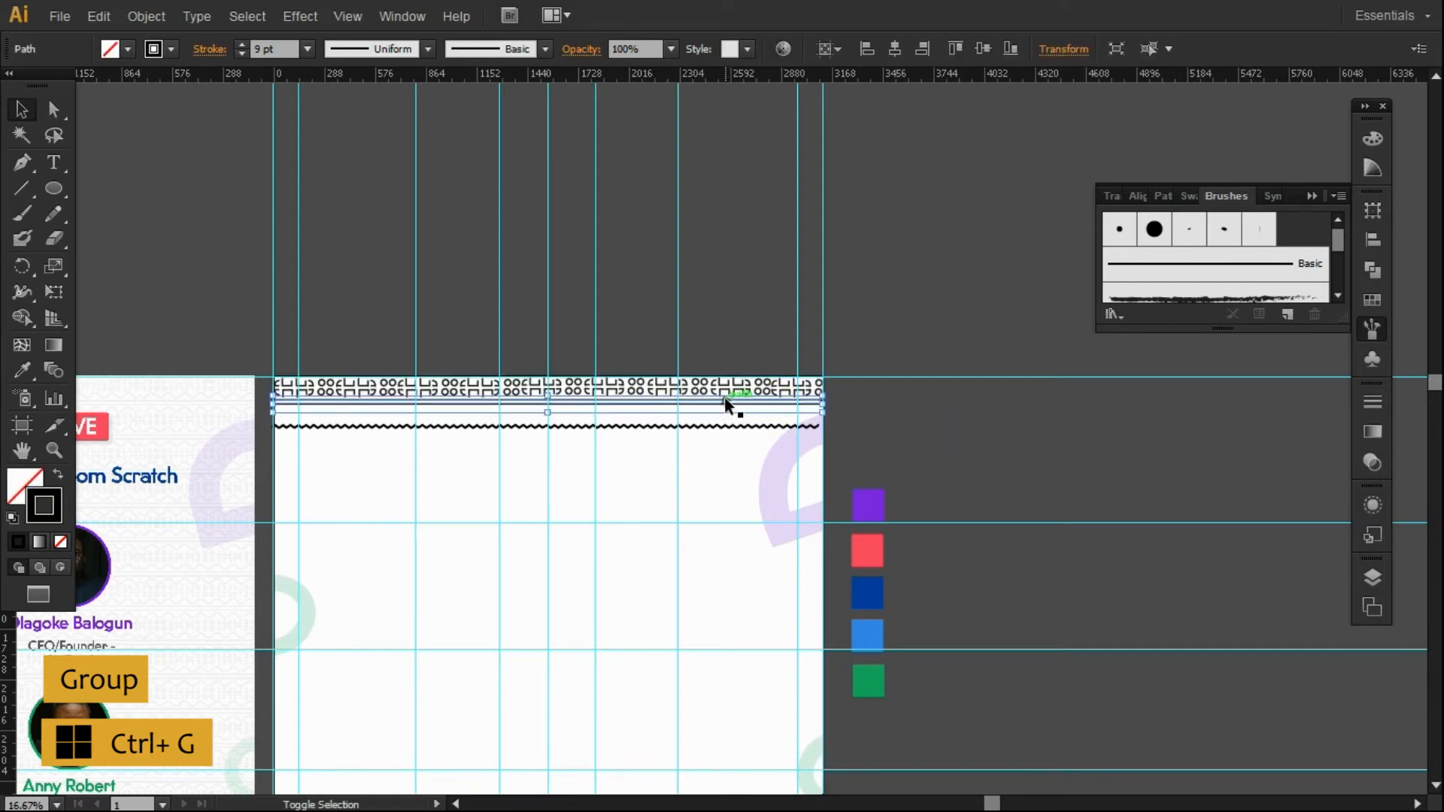
shift+click(722, 387)
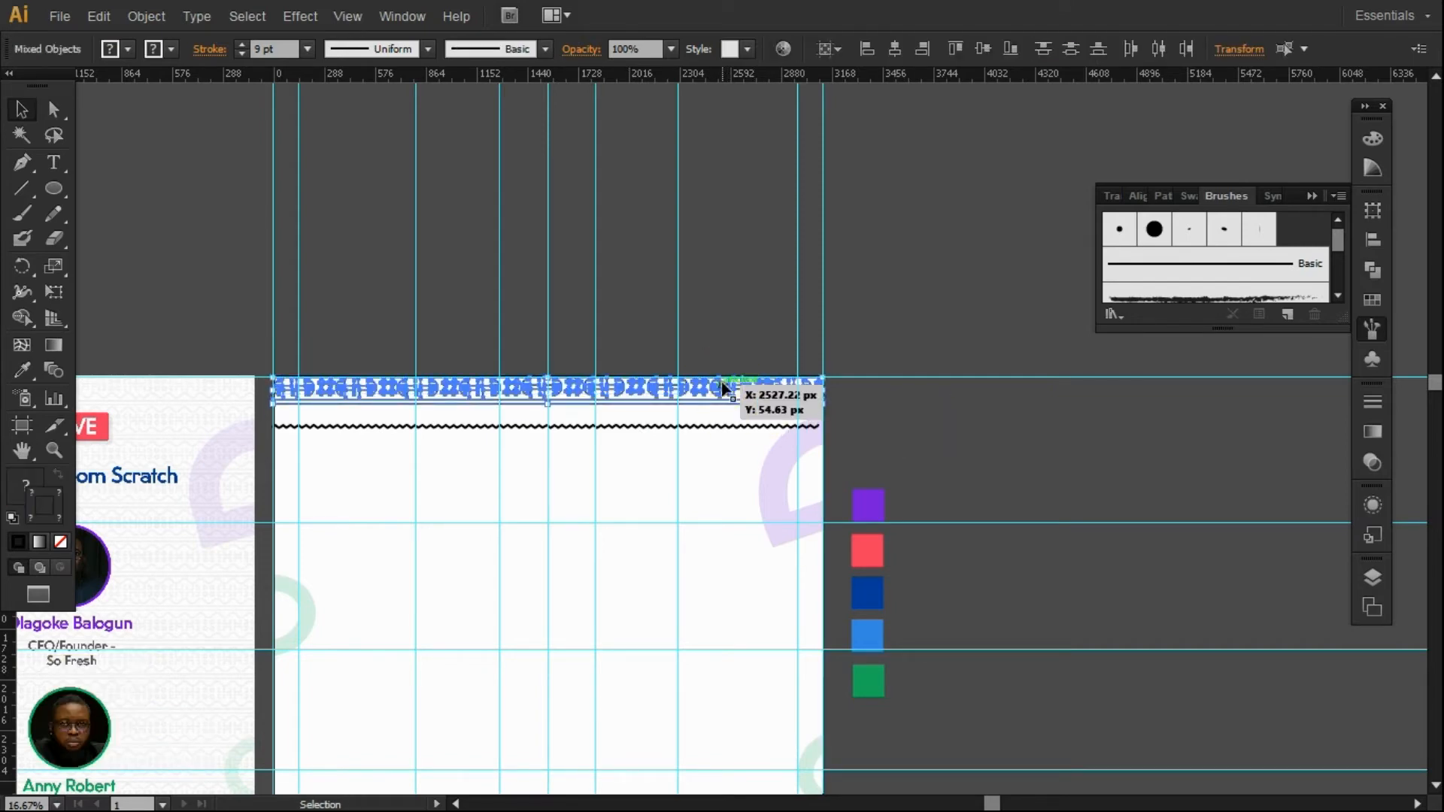
drag(722, 386, 761, 445)
click(887, 437)
click(746, 423)
shift+click(743, 427)
key(shift+Down)
key(shift+Down)
key(shift+Down)
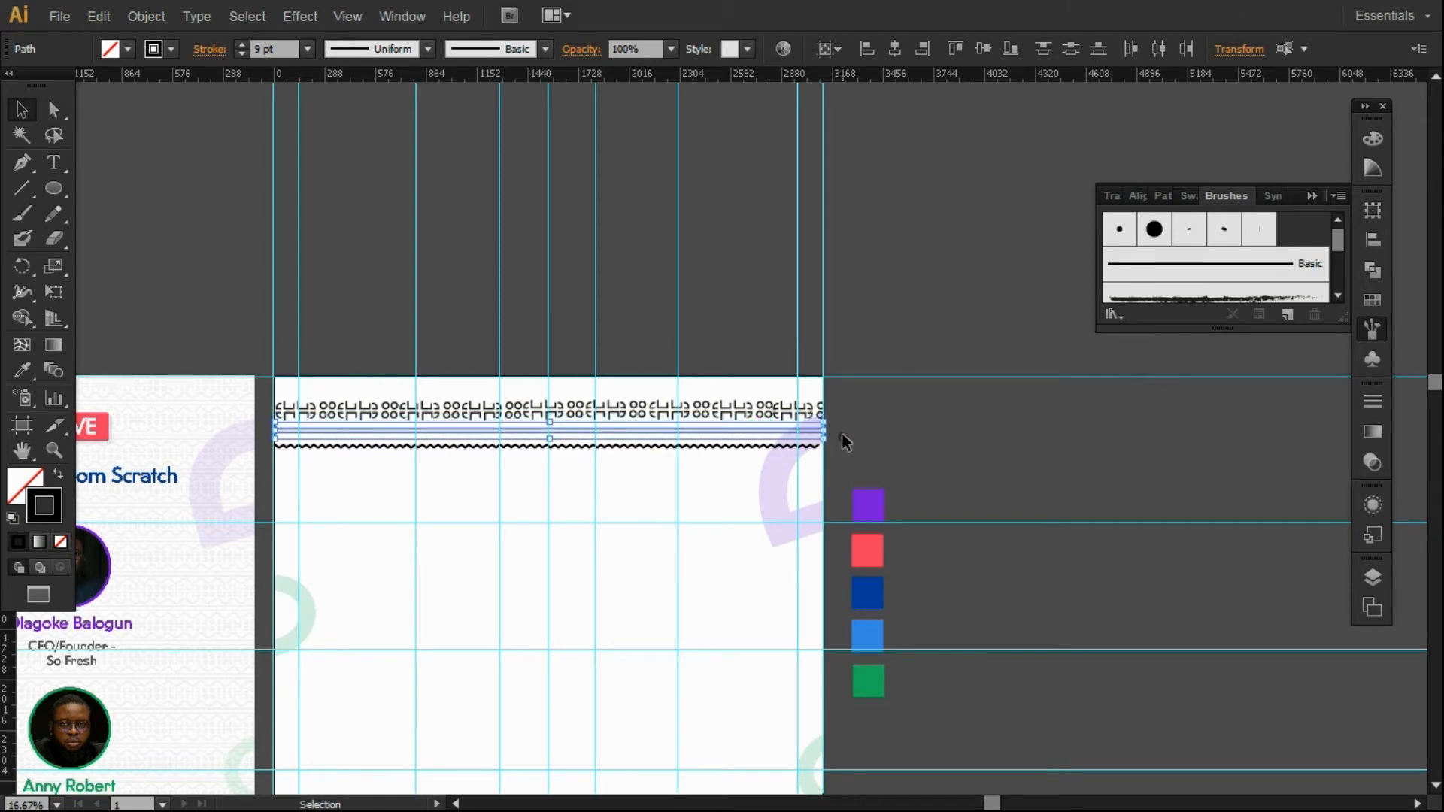
click(807, 444)
click(242, 43)
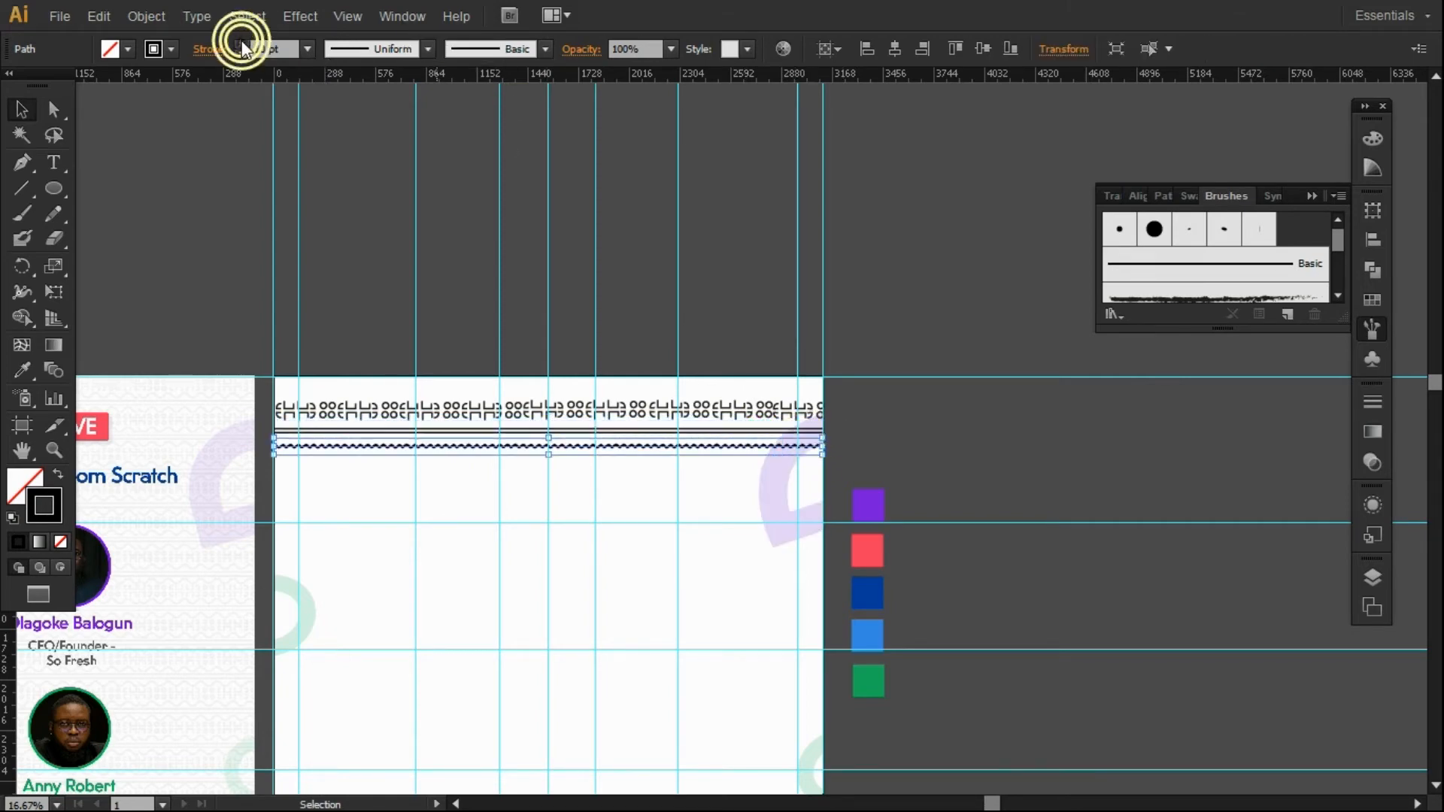
Reduce the zigzag's stroke weight and bring up its appearance attributes.
click(242, 50)
click(242, 50)
click(242, 50)
click(242, 50)
click(242, 50)
click(242, 49)
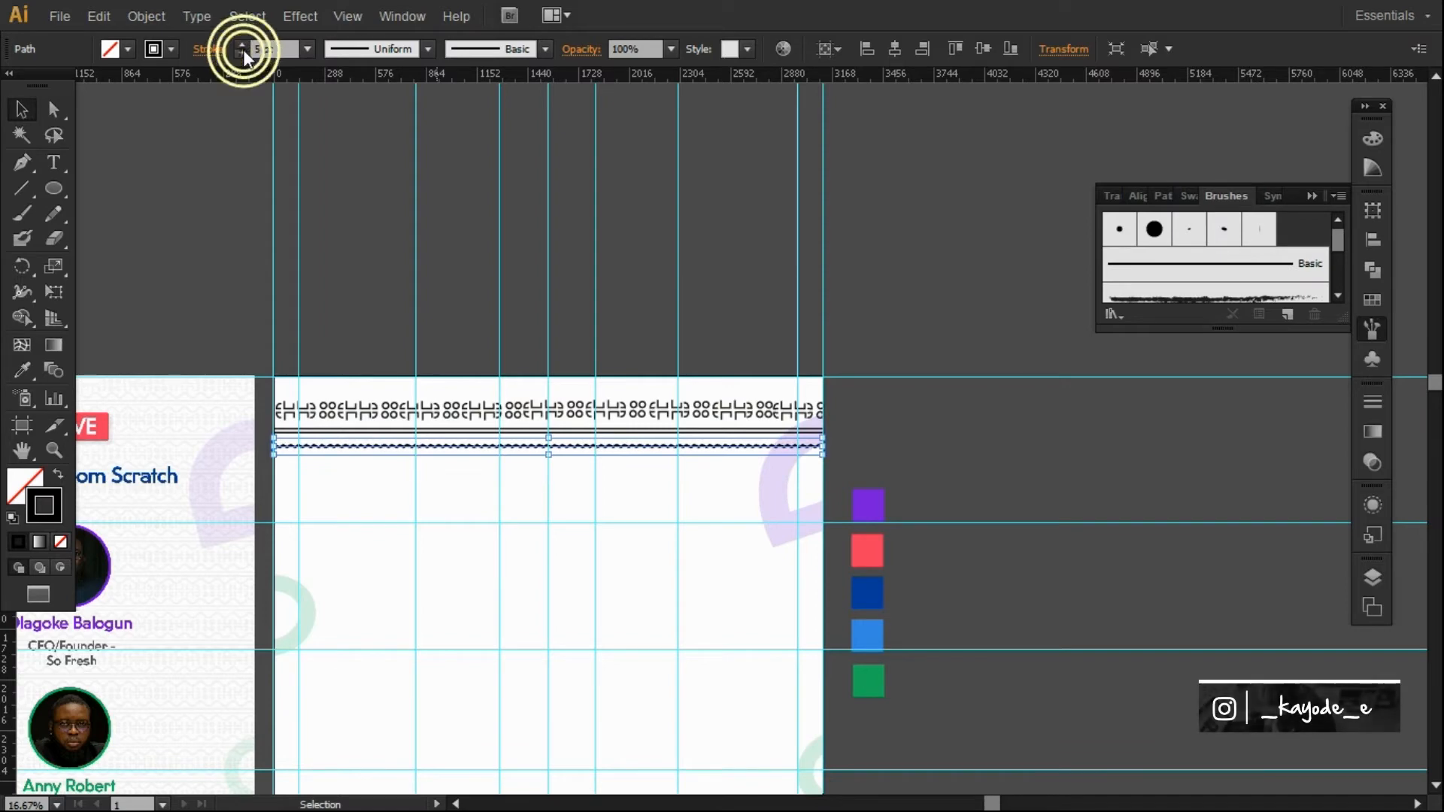
click(242, 46)
click(242, 46)
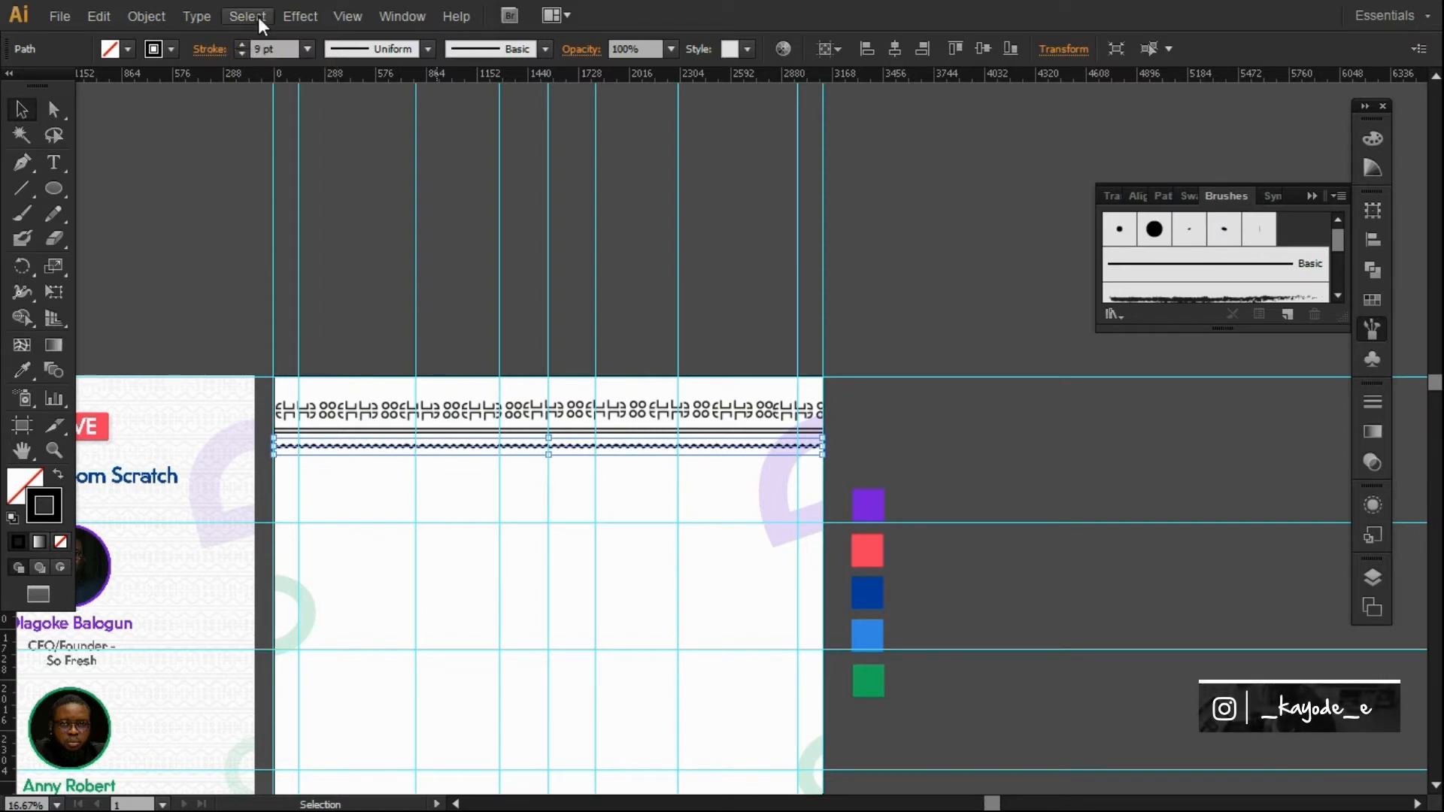
click(1372, 461)
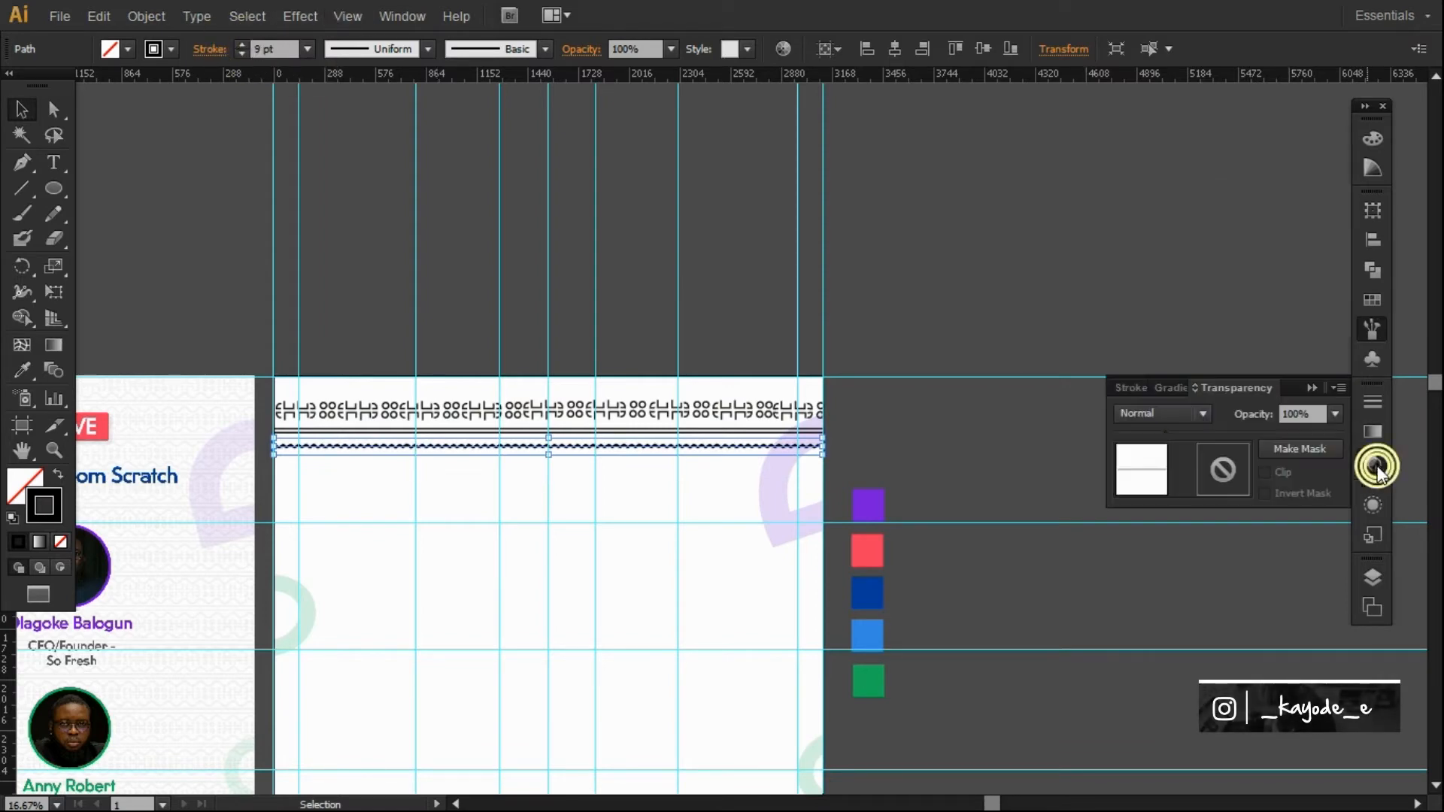
click(1370, 398)
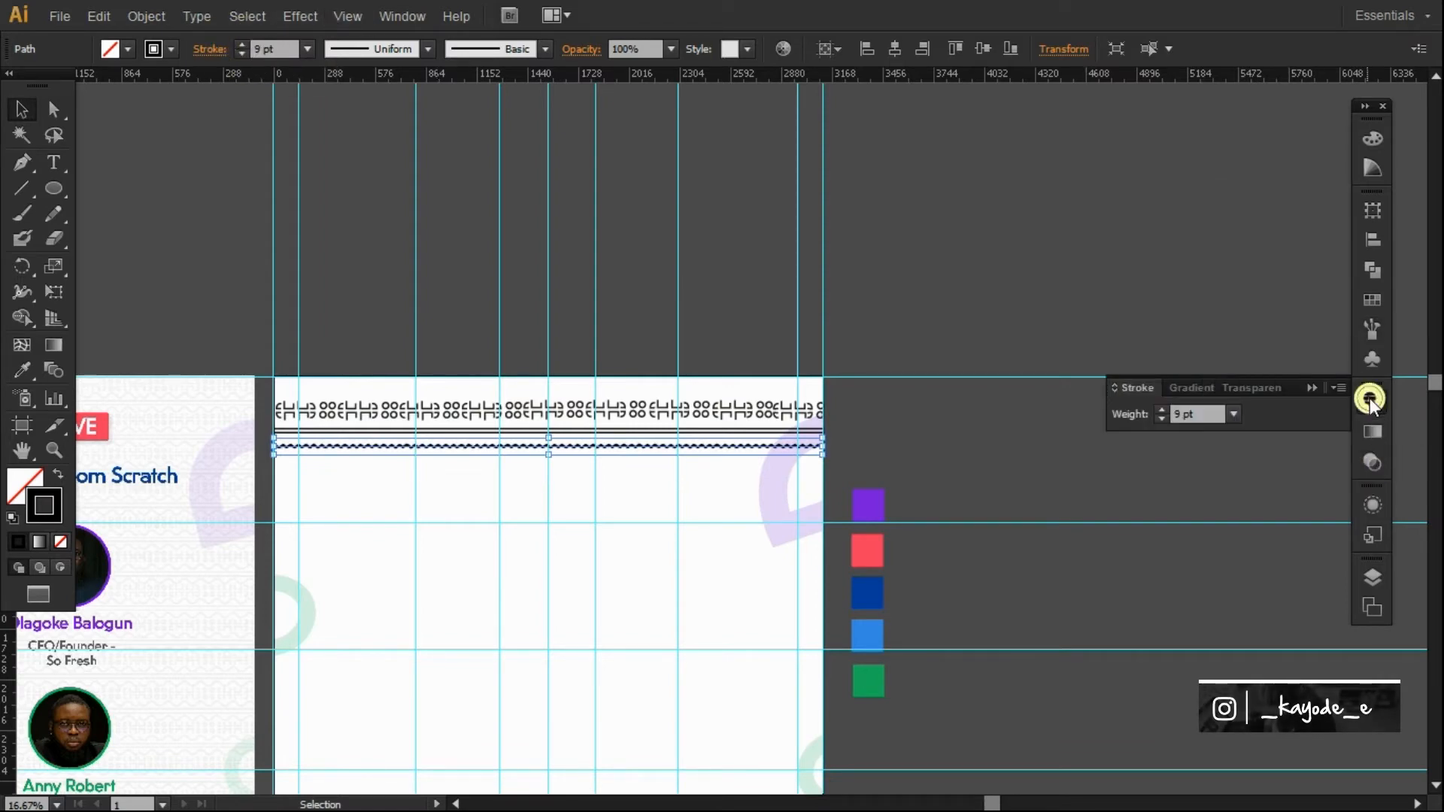
click(1372, 505)
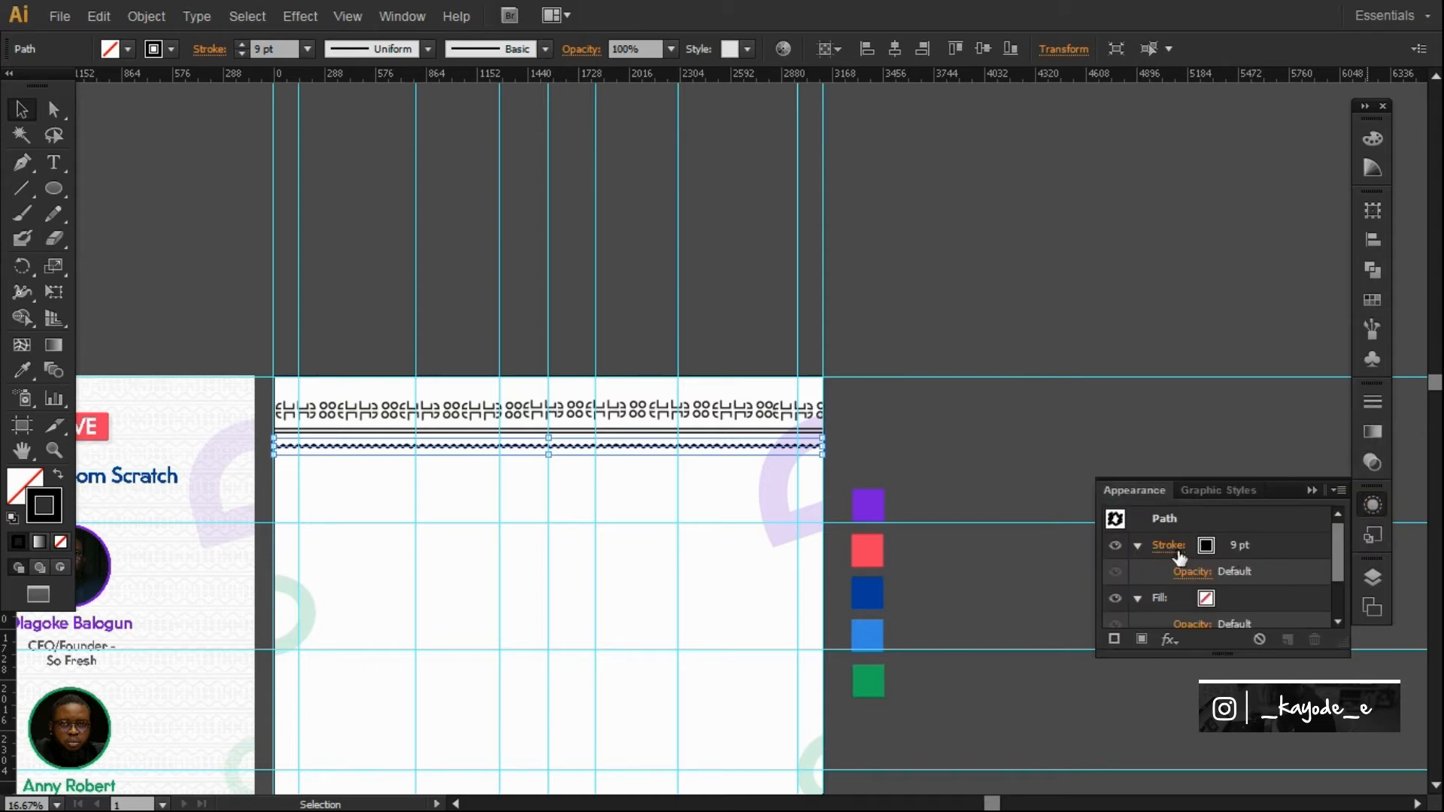
drag(1336, 572, 1325, 606)
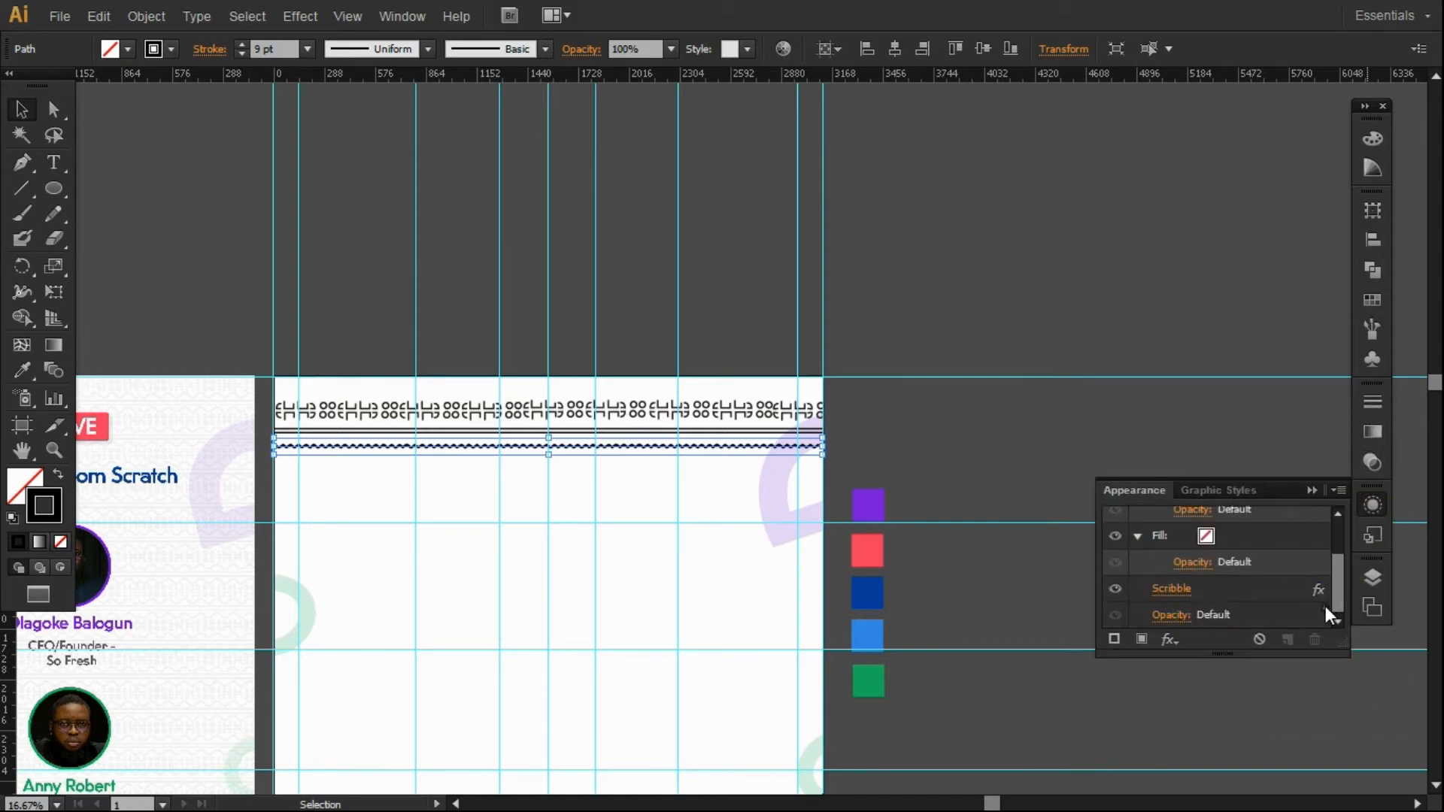
Update the Scribble to 15 px strokes, 41% curviness, 72% variation and 25 px spacing.
click(1181, 592)
mouse_move(1074, 287)
mouse_down()
mouse_move(1152, 287)
mouse_move(1068, 290)
mouse_up()
drag(1066, 215, 1039, 227)
mouse_move(1172, 170)
mouse_down()
mouse_move(1113, 178)
mouse_move(1170, 173)
mouse_up()
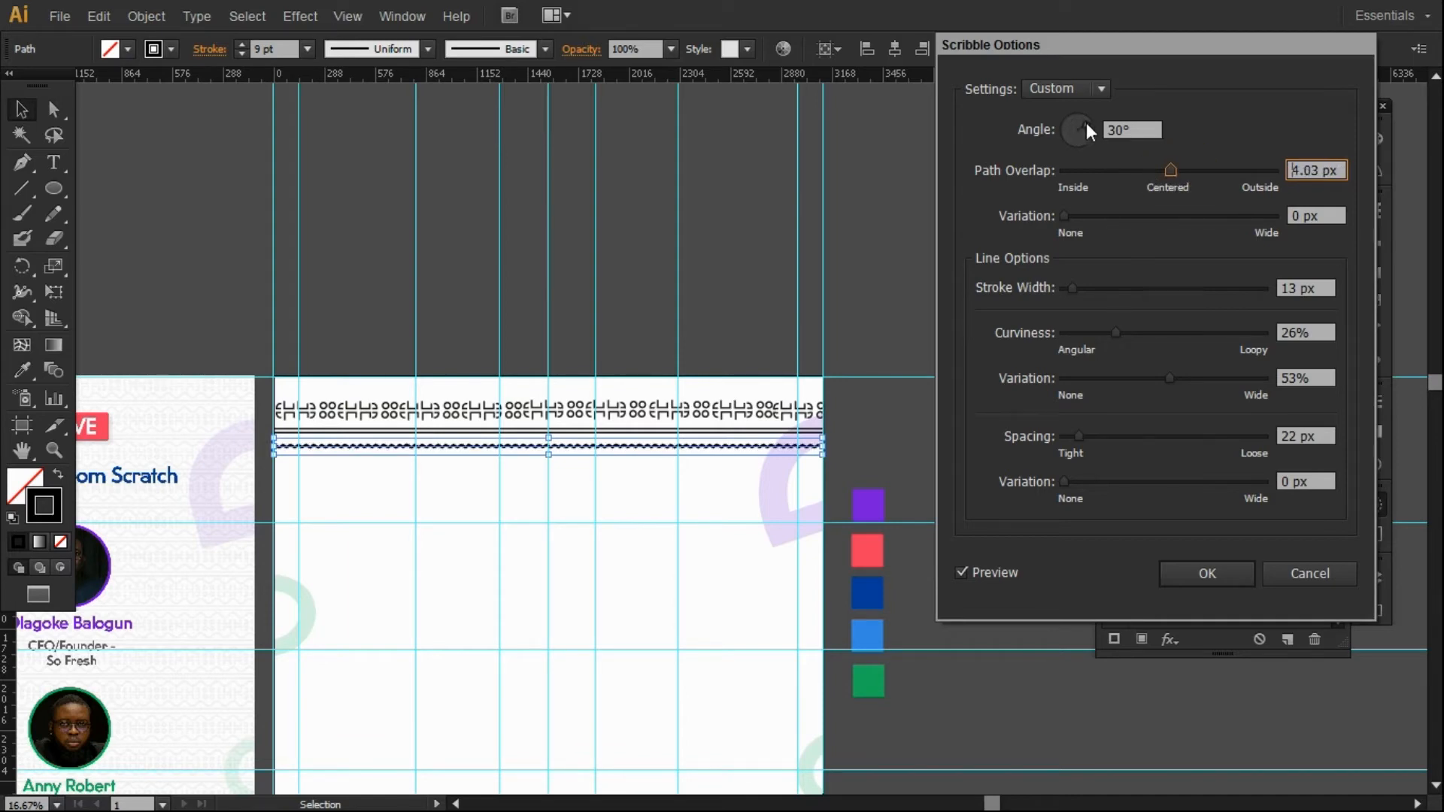
drag(1080, 430, 1063, 483)
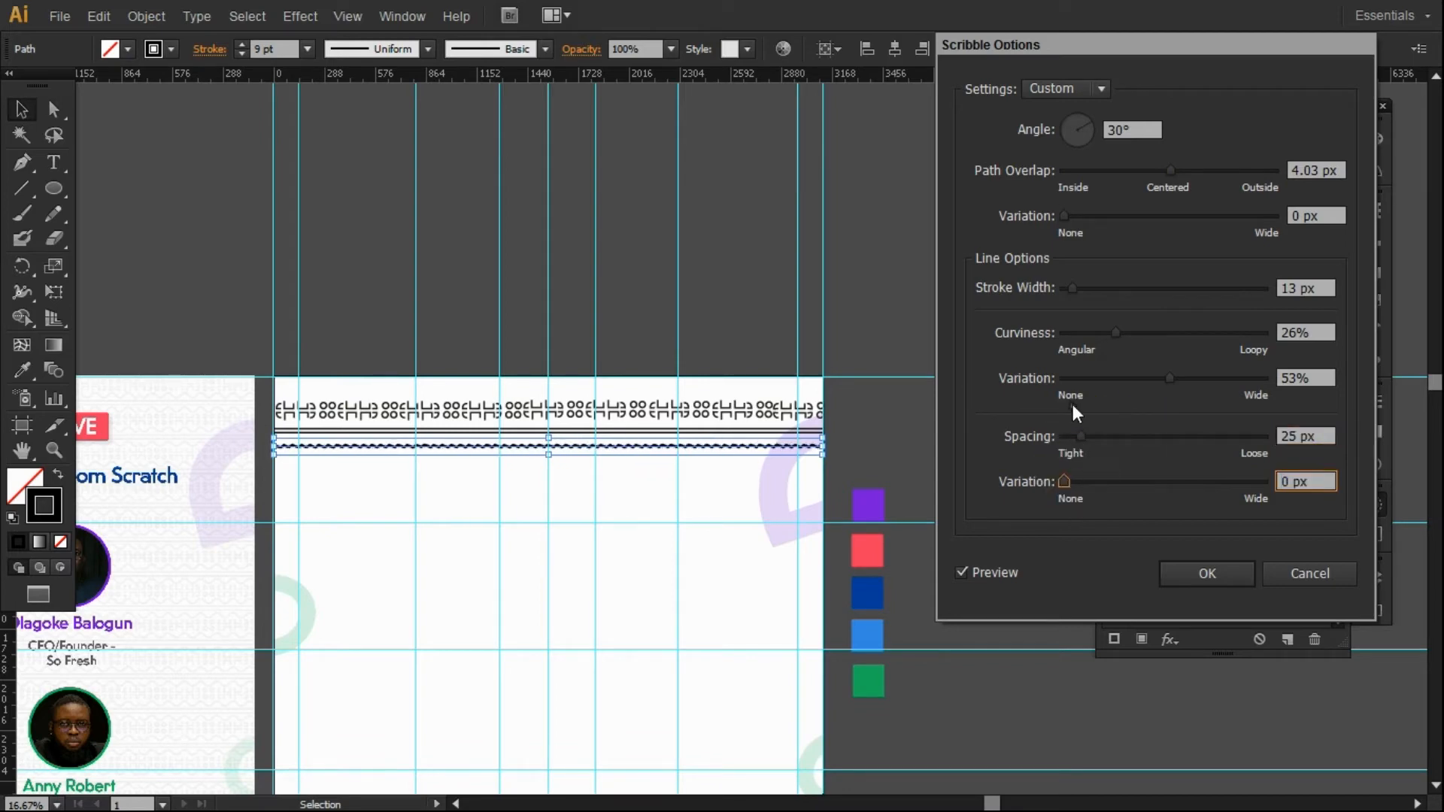
drag(1170, 378, 1207, 379)
drag(1115, 332, 1146, 339)
drag(1073, 289, 1075, 292)
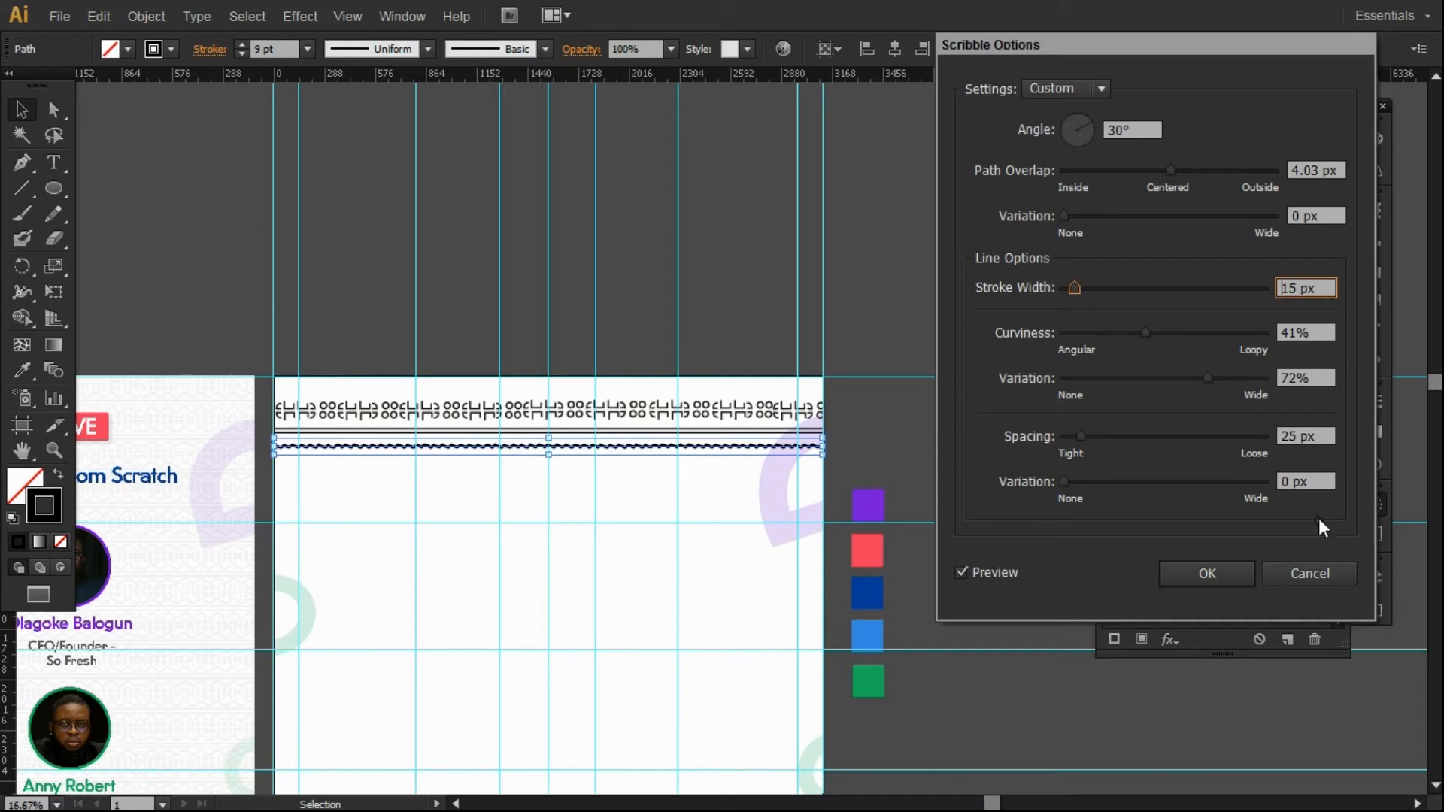
click(1224, 575)
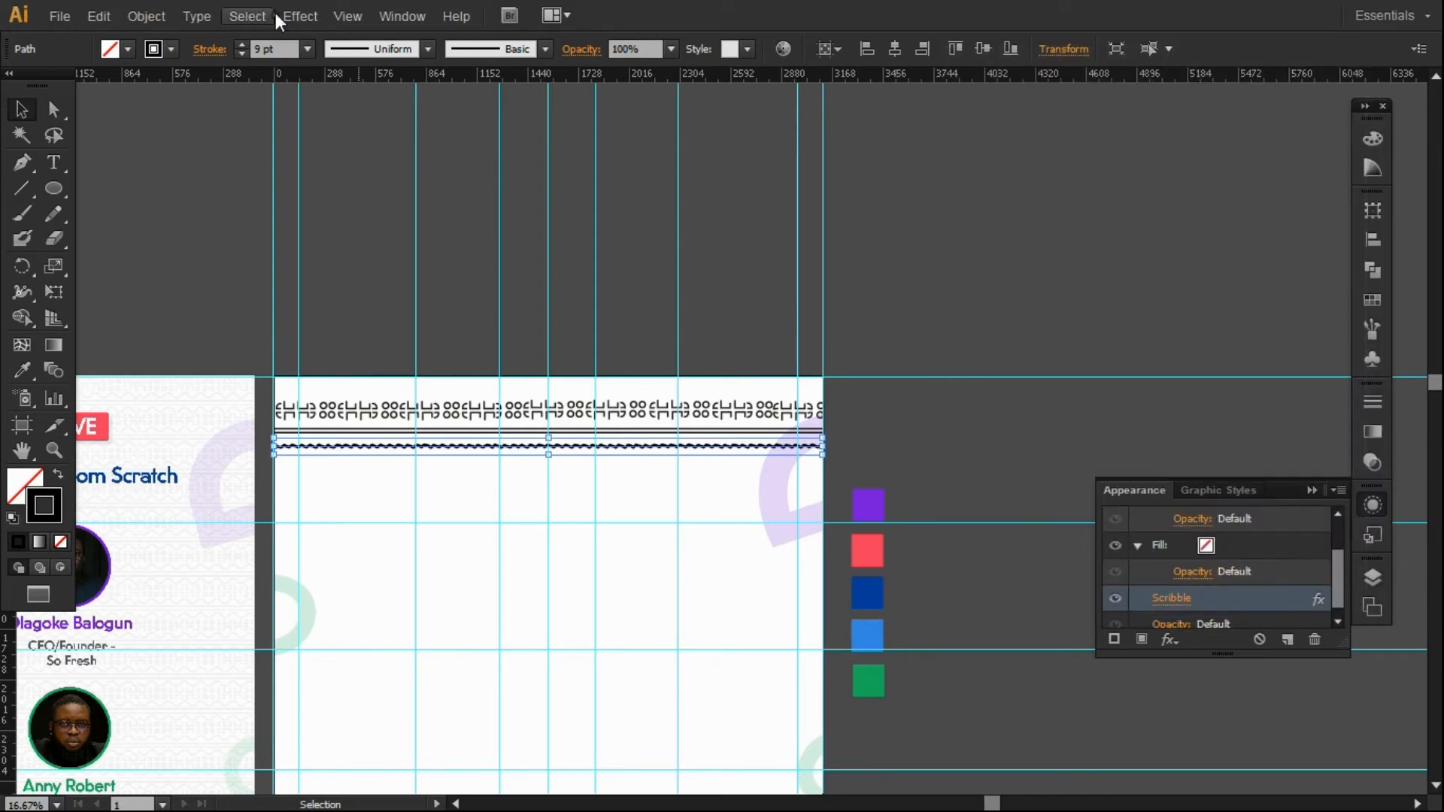
Alt-drag a copy of the line below the motif strip further down the page.
click(259, 15)
mouse_move(313, 14)
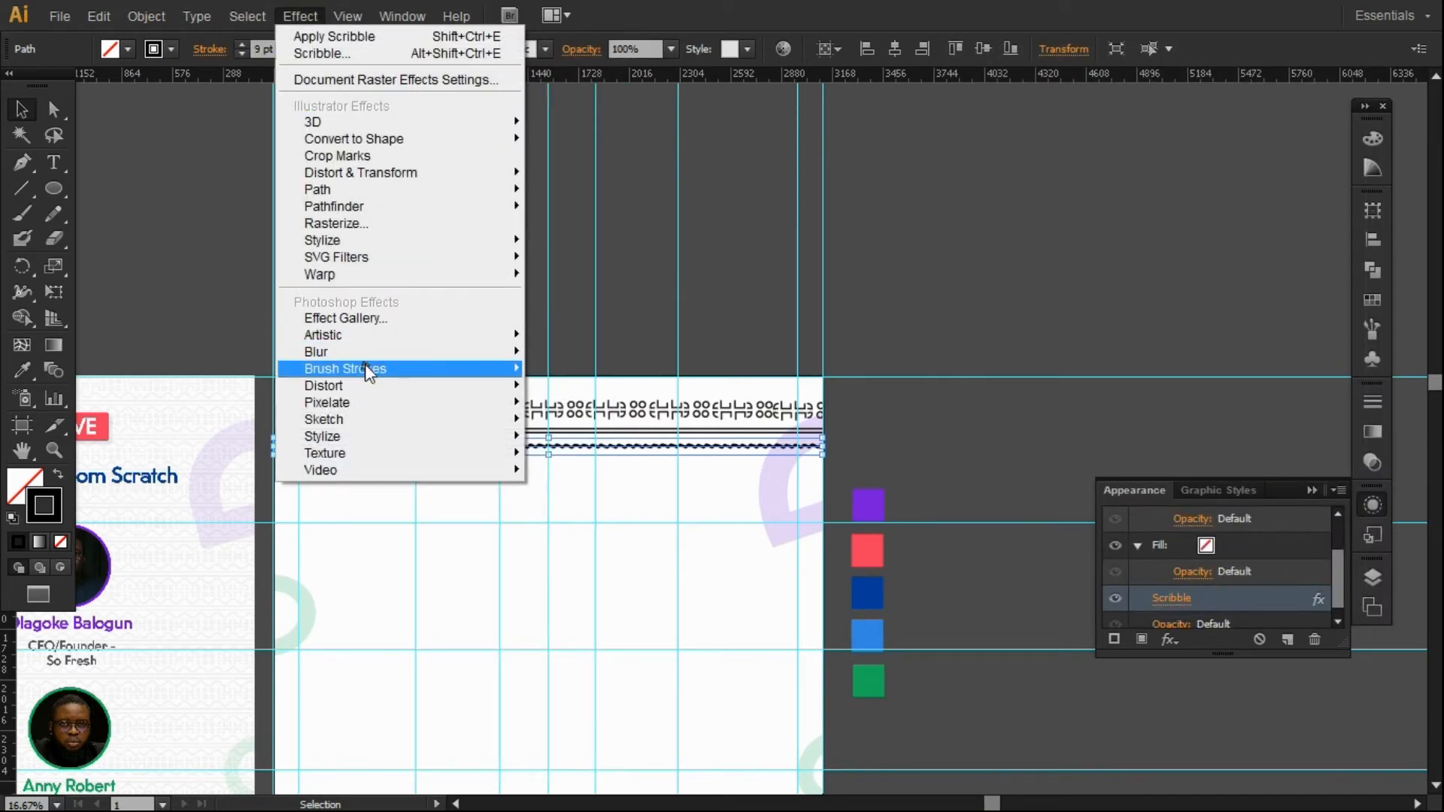
mouse_move(358, 340)
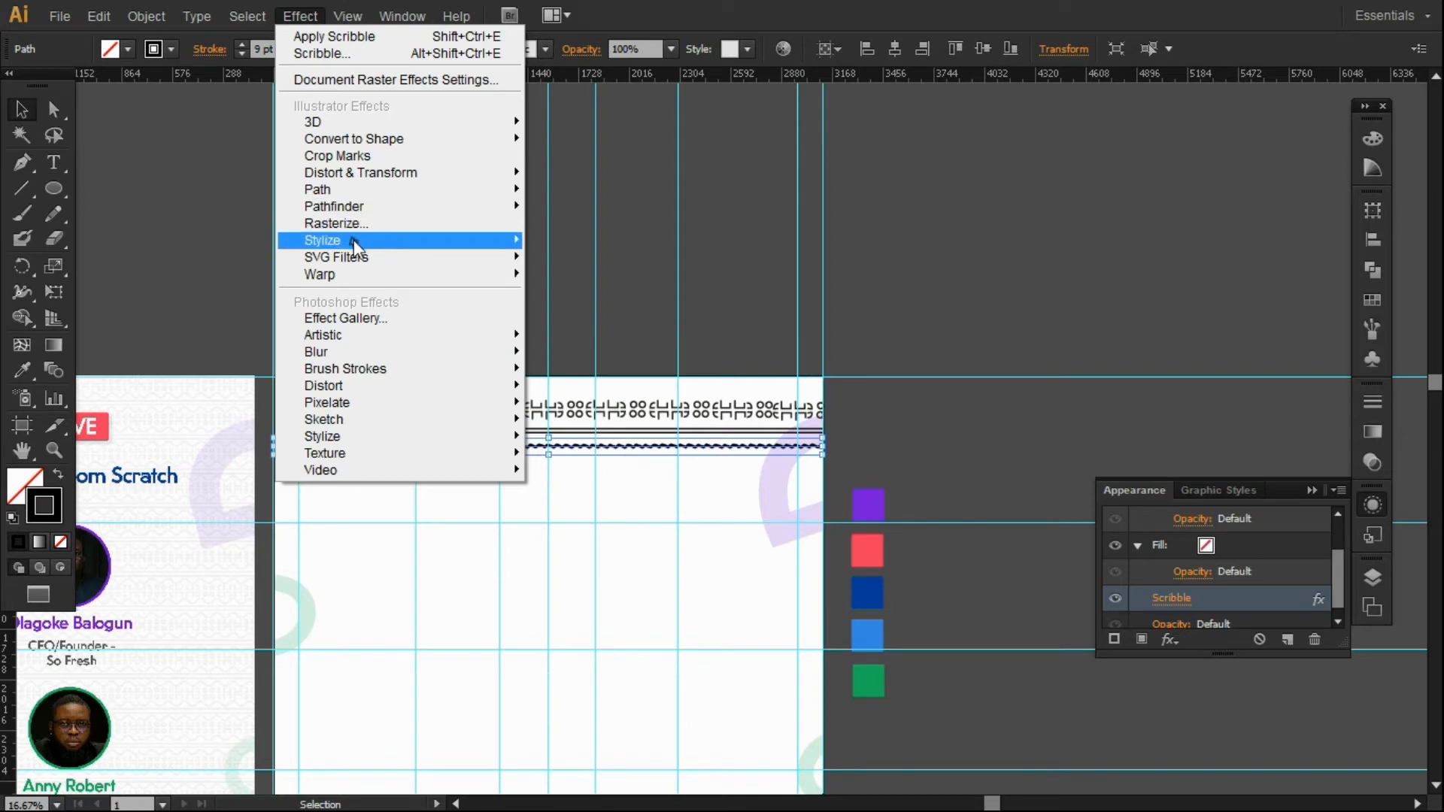
mouse_move(355, 246)
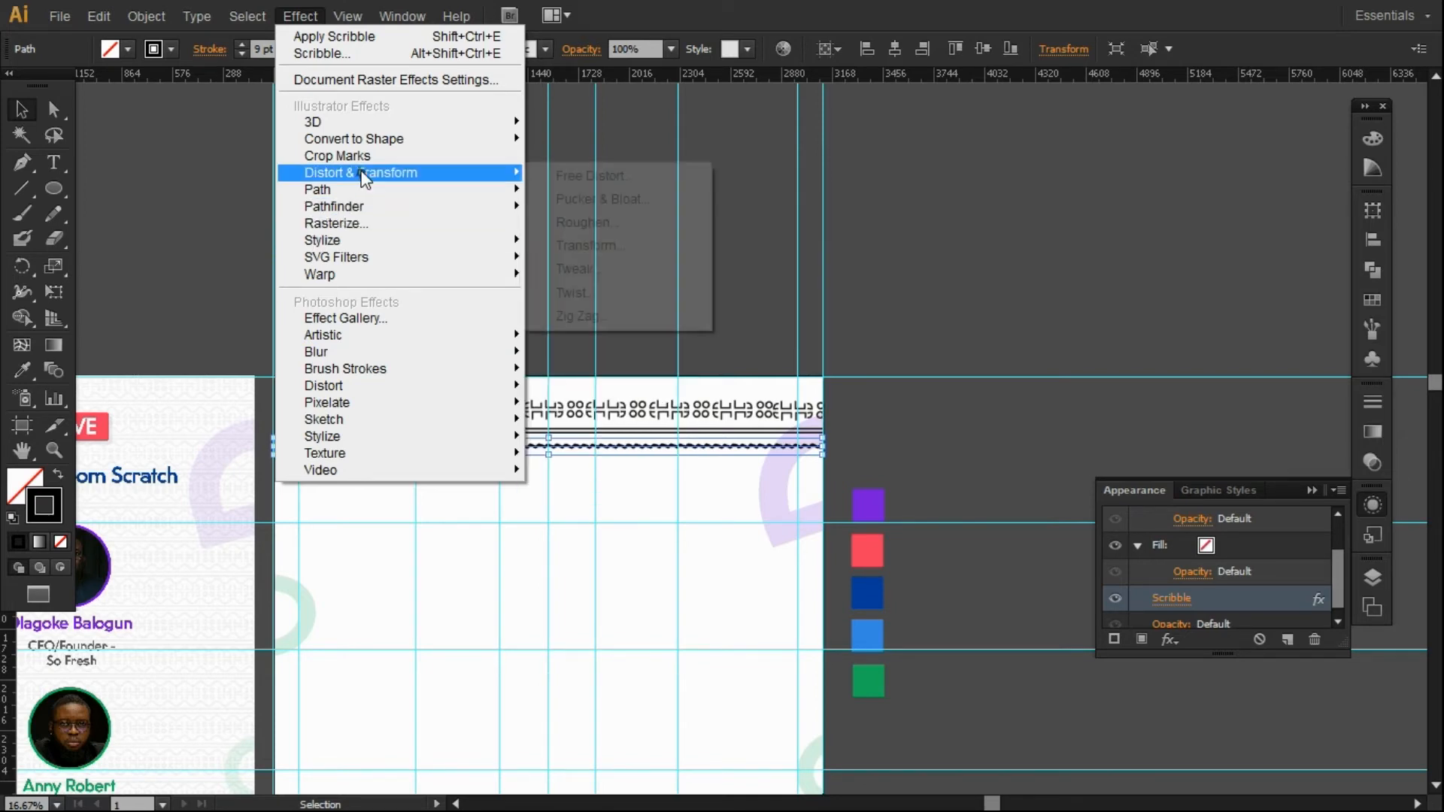
click(789, 325)
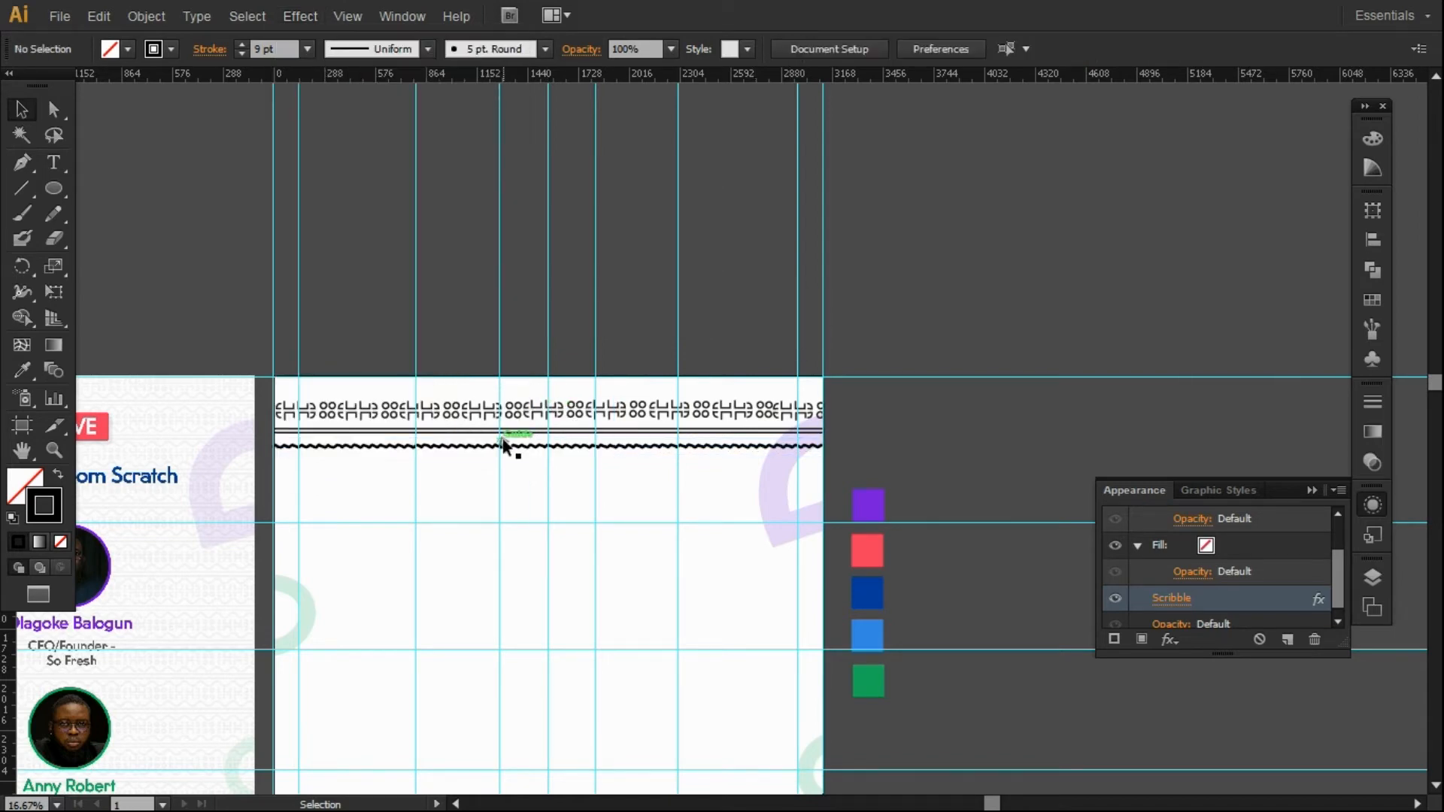
drag(506, 448, 504, 481)
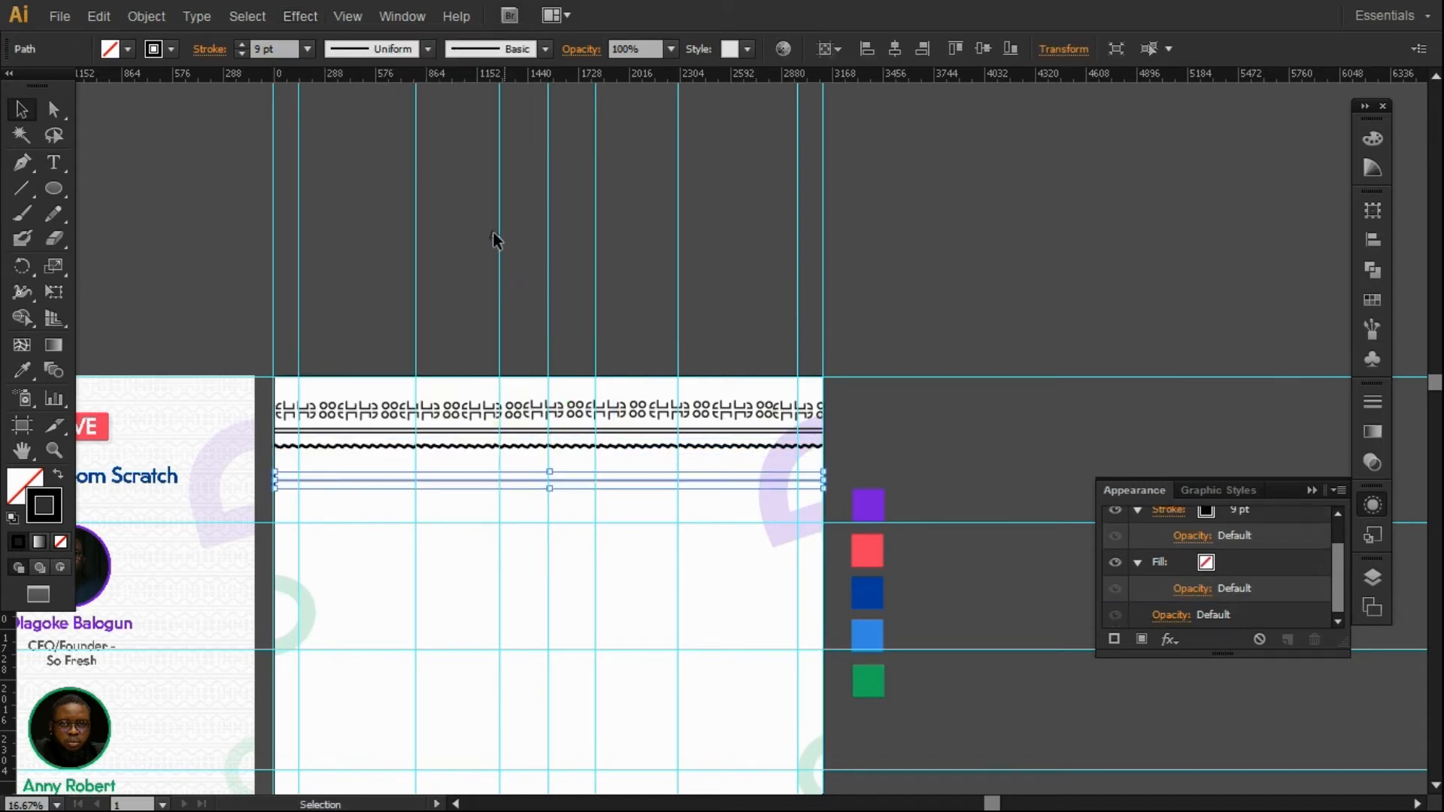
Apply Zig Zag to the copied line: 13 px absolute size, 74 ridges, smooth points.
click(290, 16)
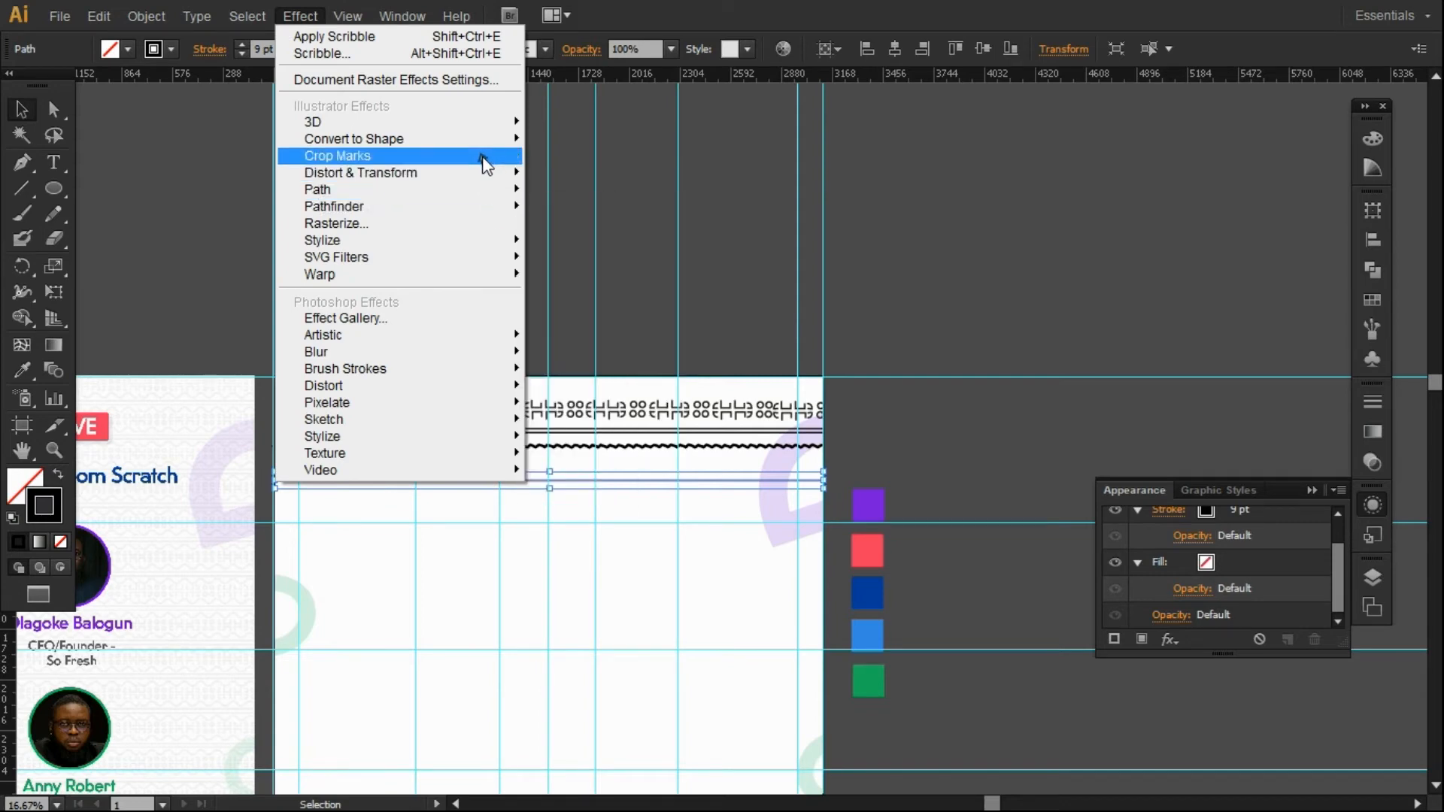
mouse_move(494, 176)
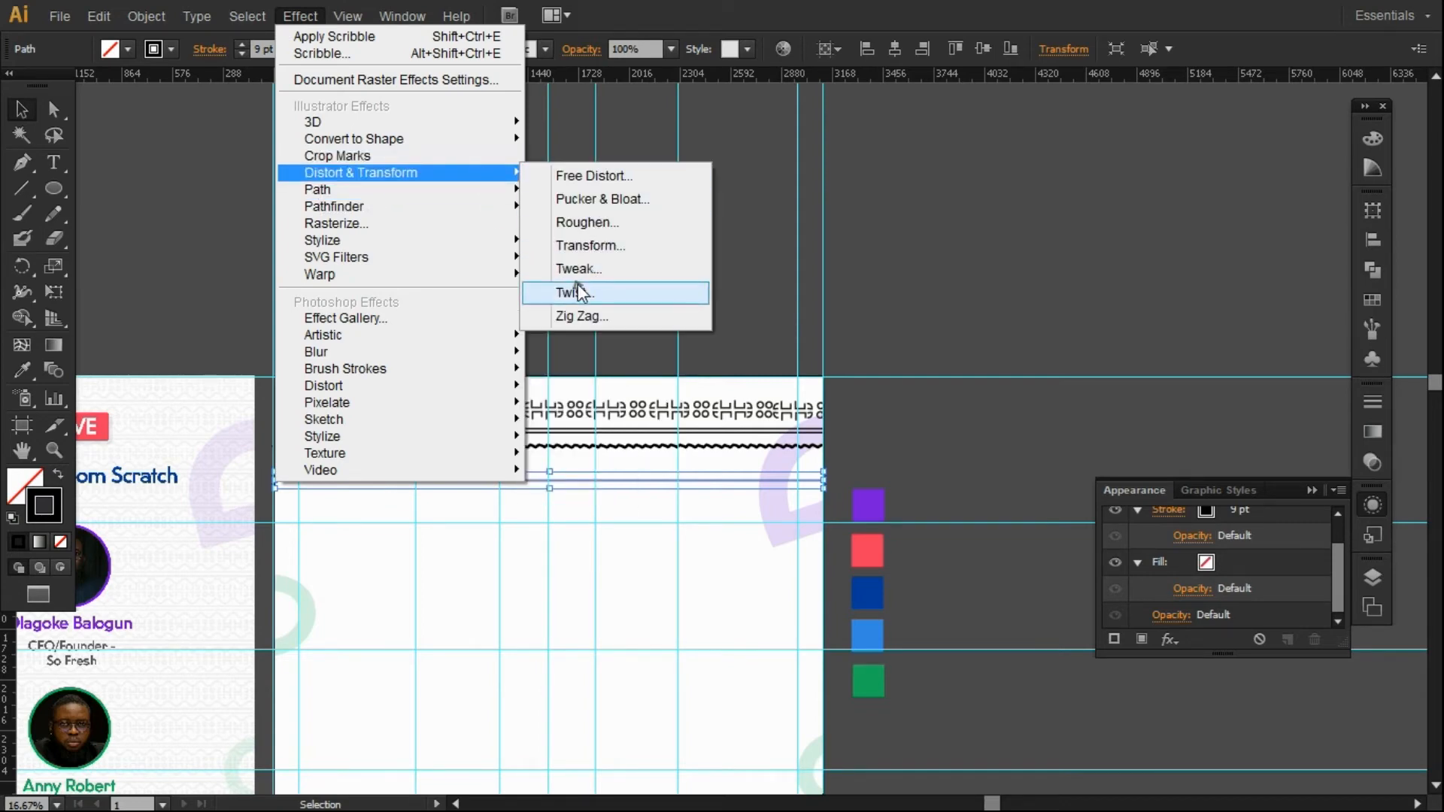
click(572, 313)
drag(600, 256, 836, 192)
click(770, 453)
drag(923, 262, 1055, 261)
drag(913, 319, 961, 323)
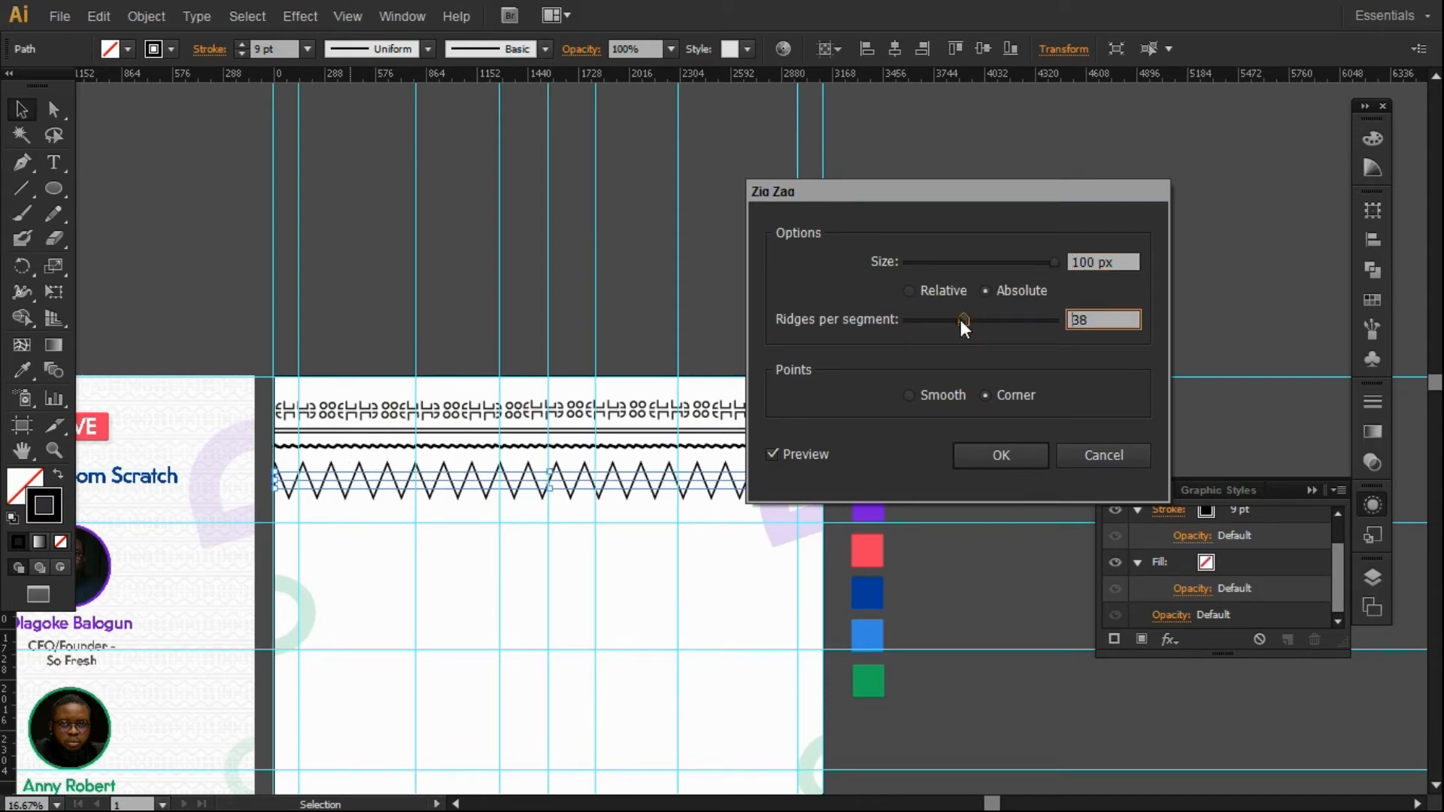
click(910, 395)
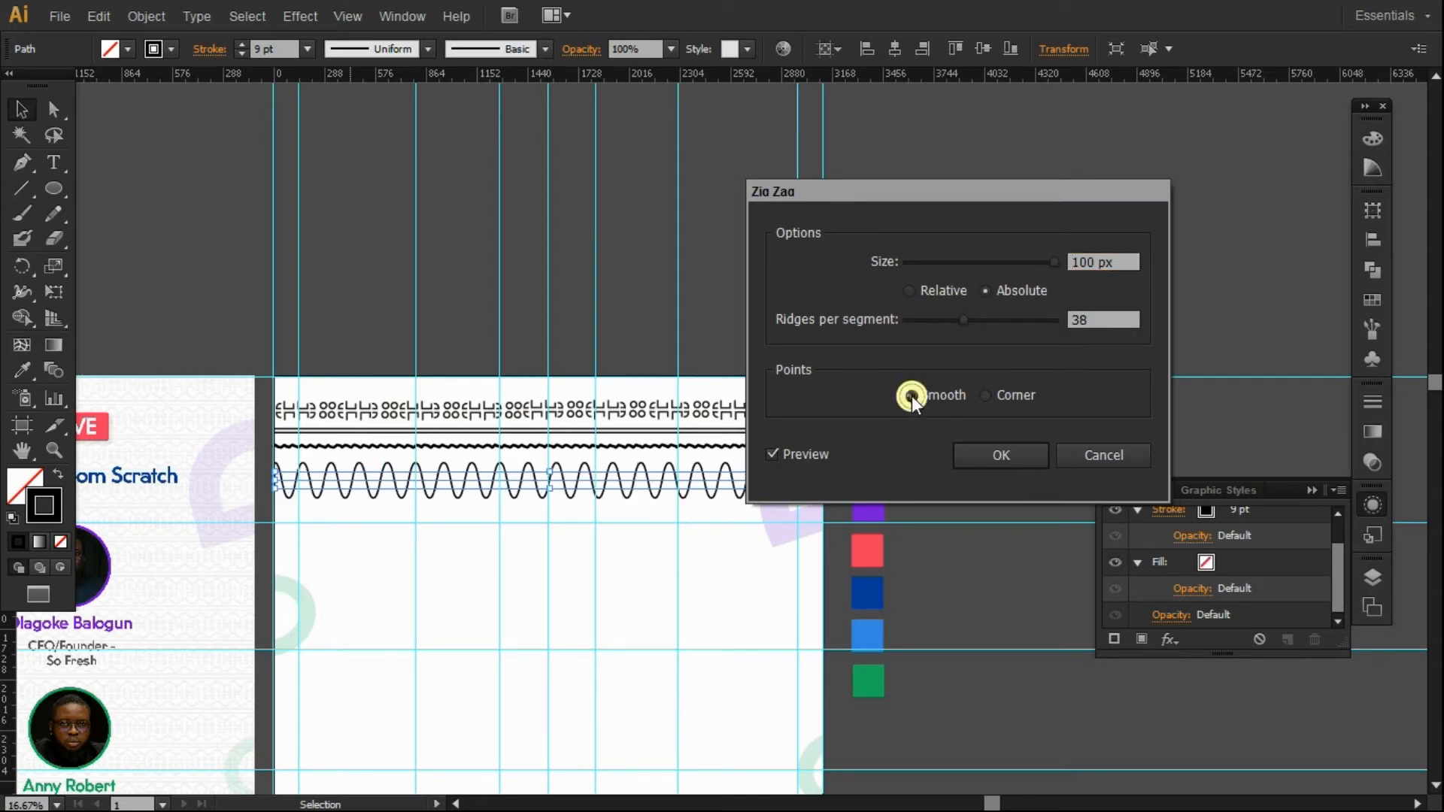
click(907, 291)
click(982, 290)
drag(963, 319, 1016, 317)
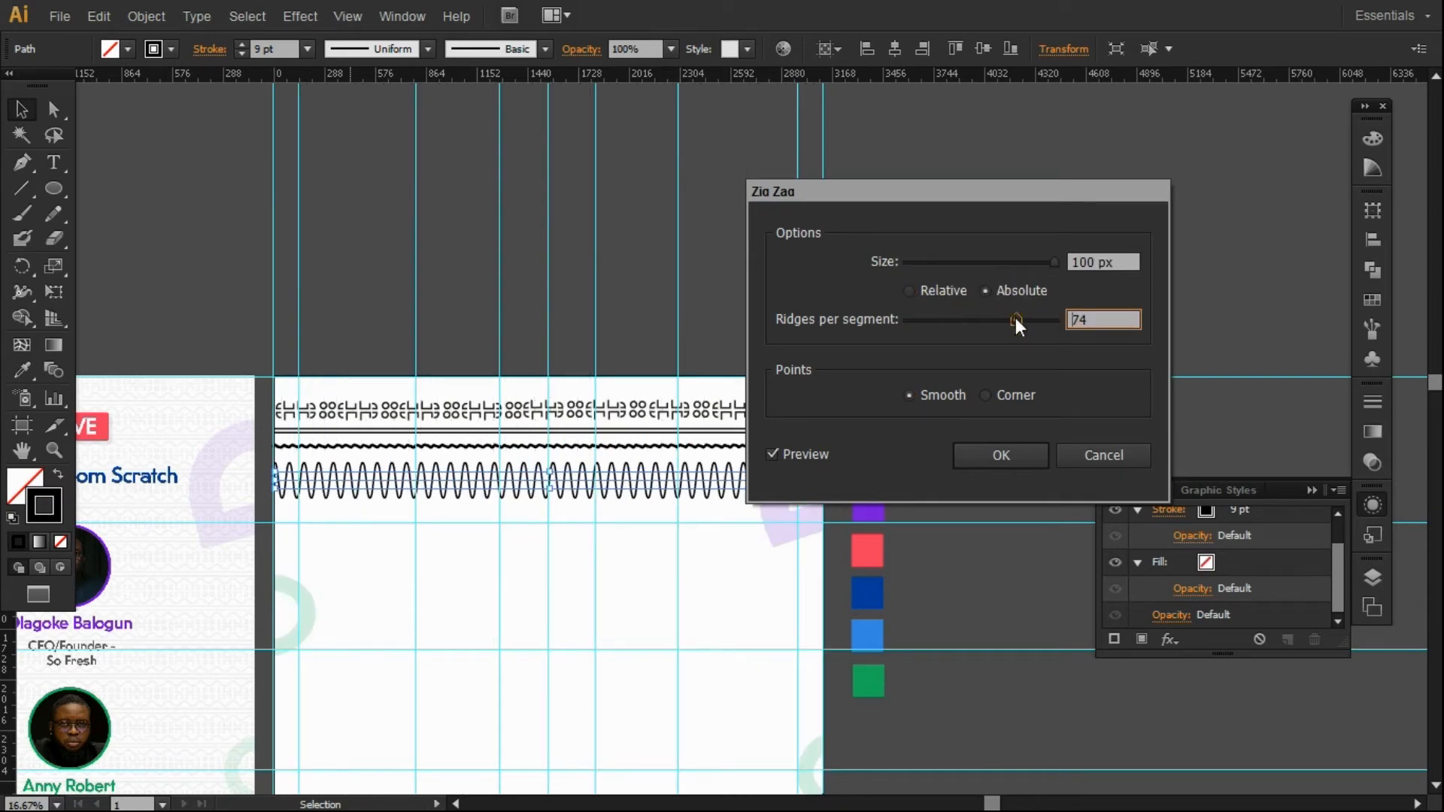
drag(1050, 261, 927, 273)
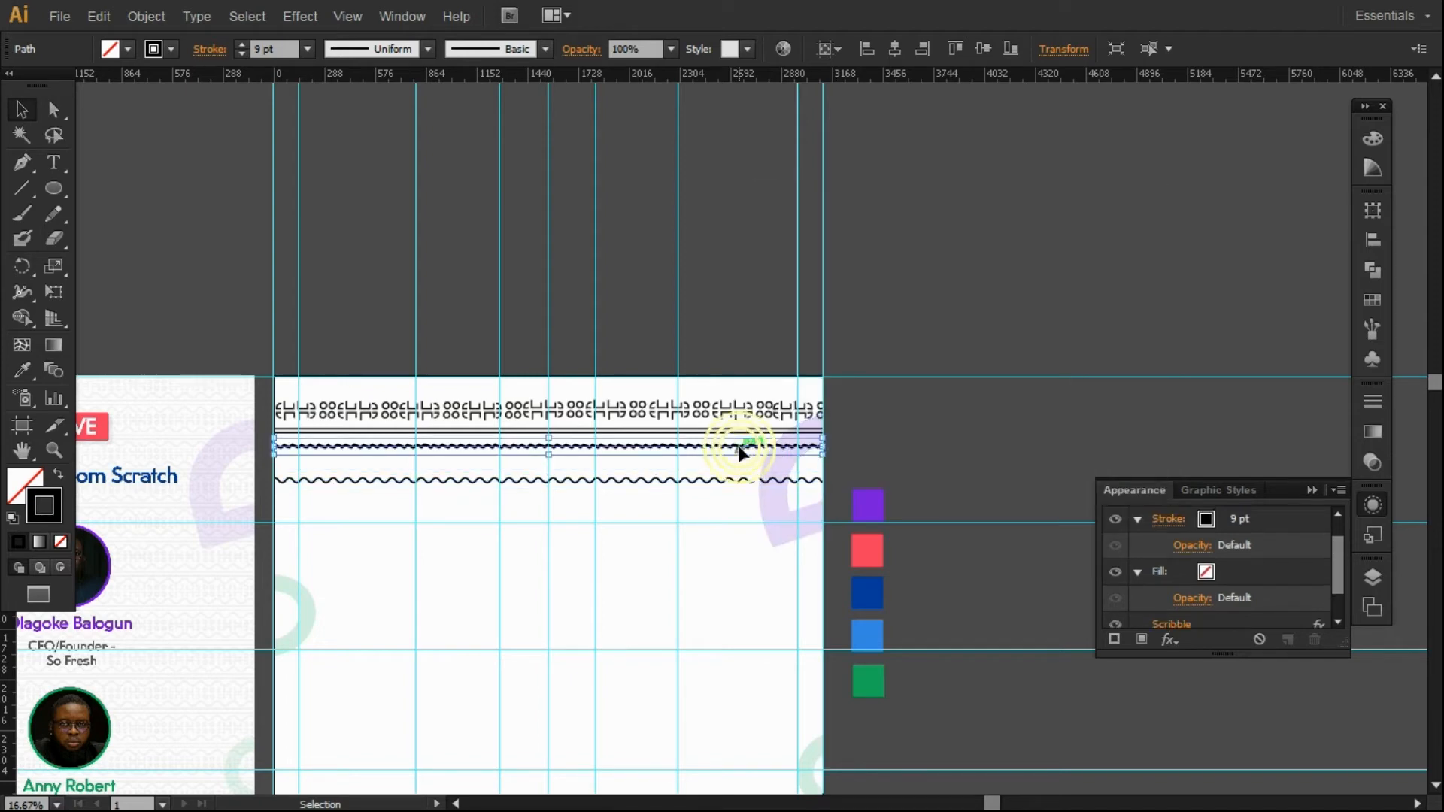
click(741, 452)
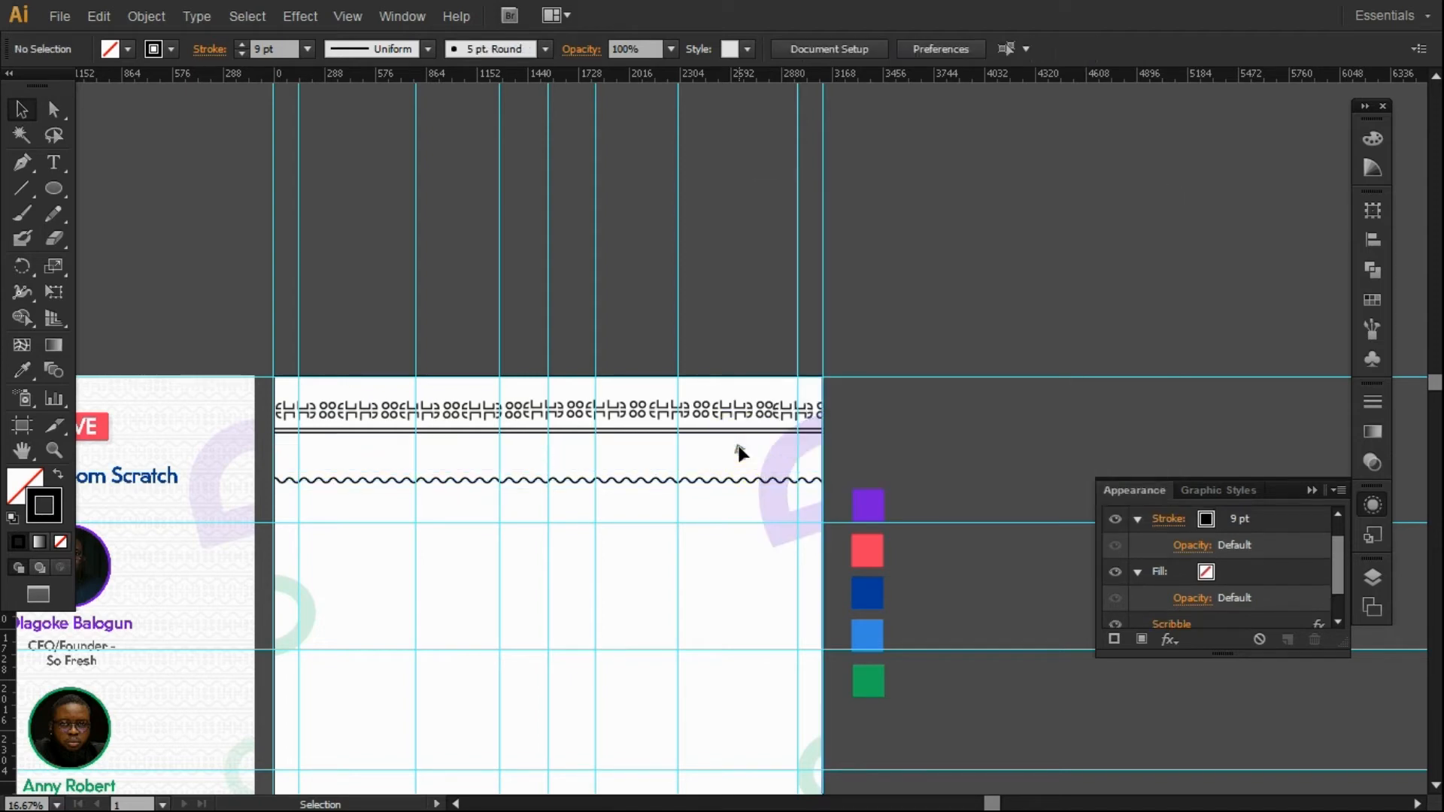
Group and nudge the double line, then move the wavy line above the motif row and centre it.
click(696, 433)
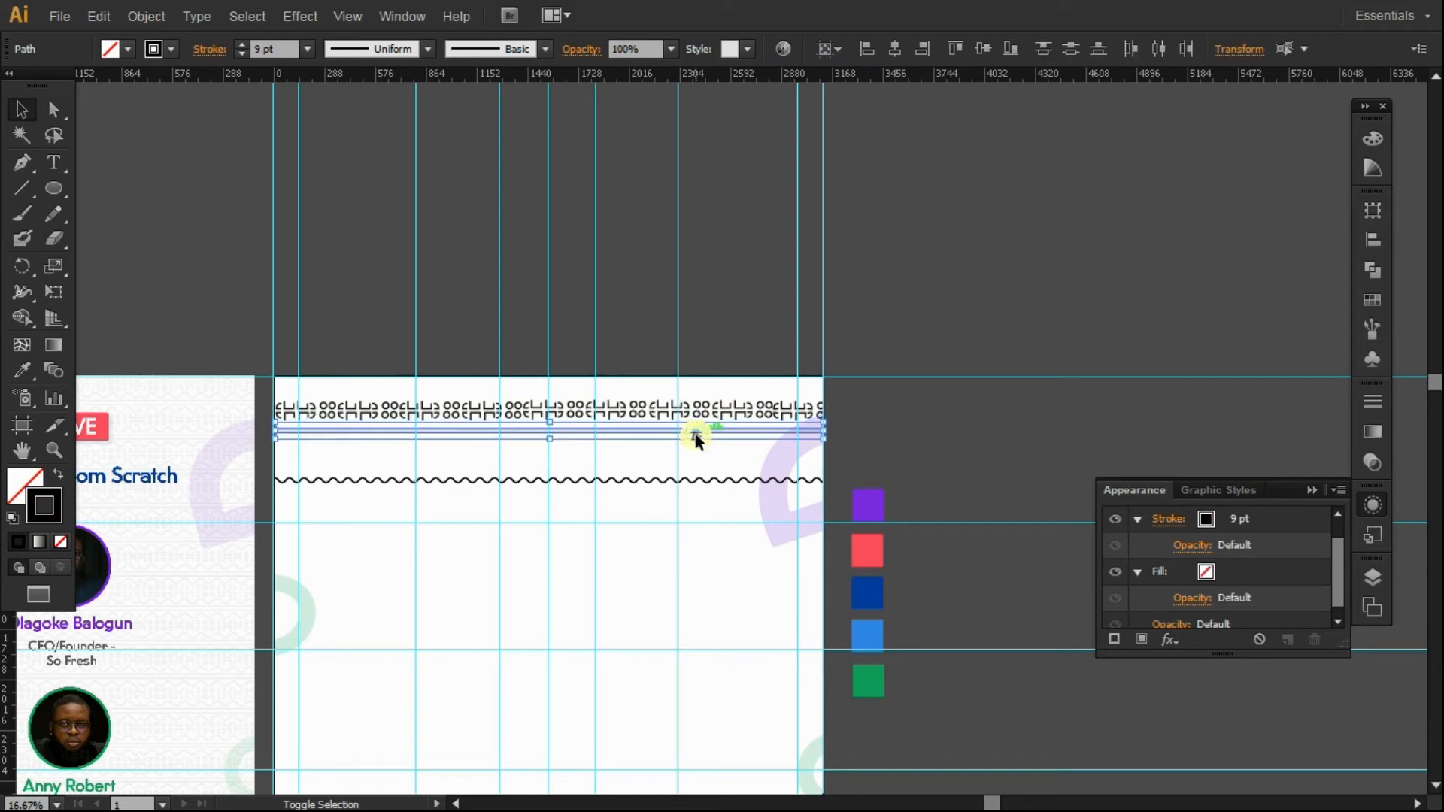
key(ctrl+g)
key(shift+Down)
key(shift+Down)
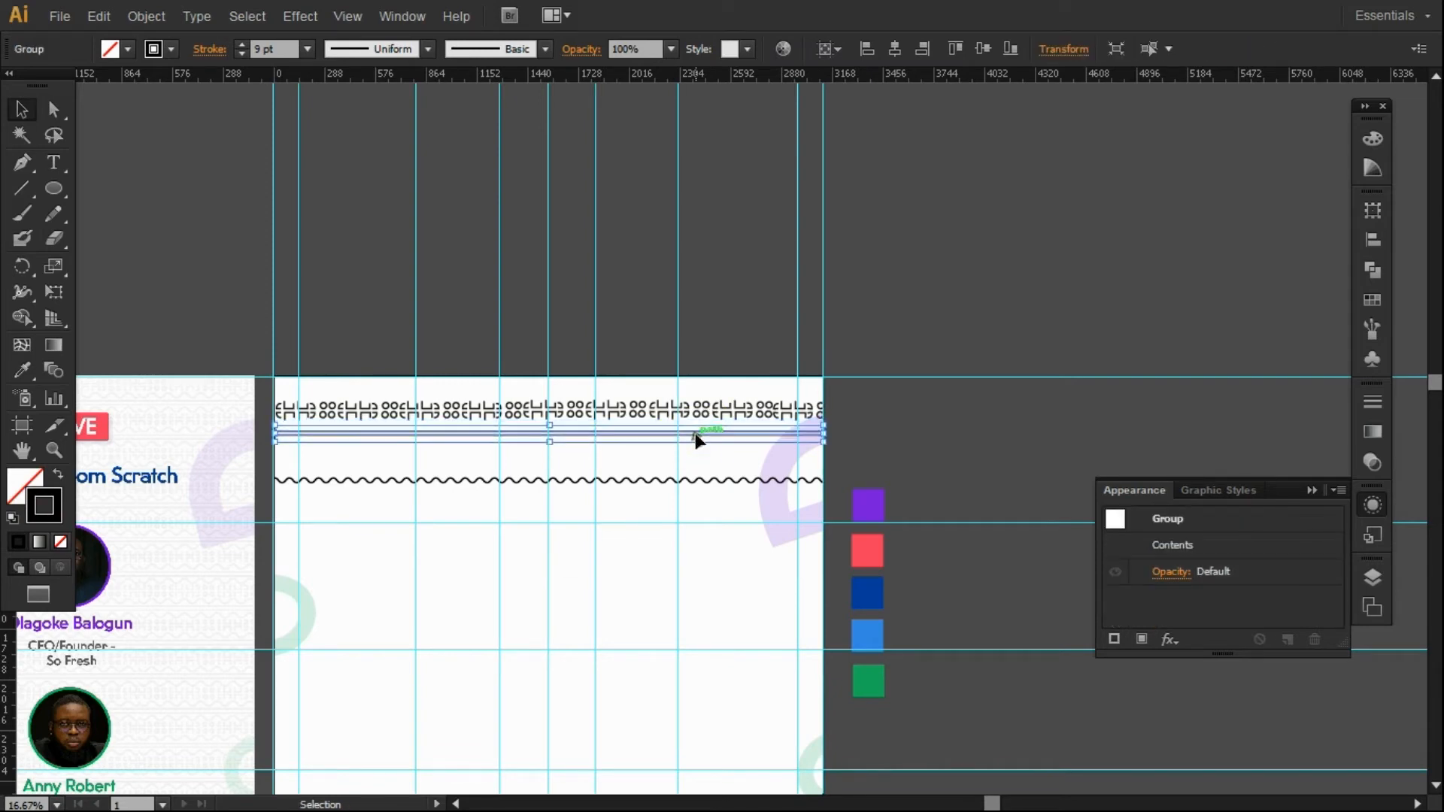
click(665, 480)
drag(665, 479, 664, 396)
click(893, 46)
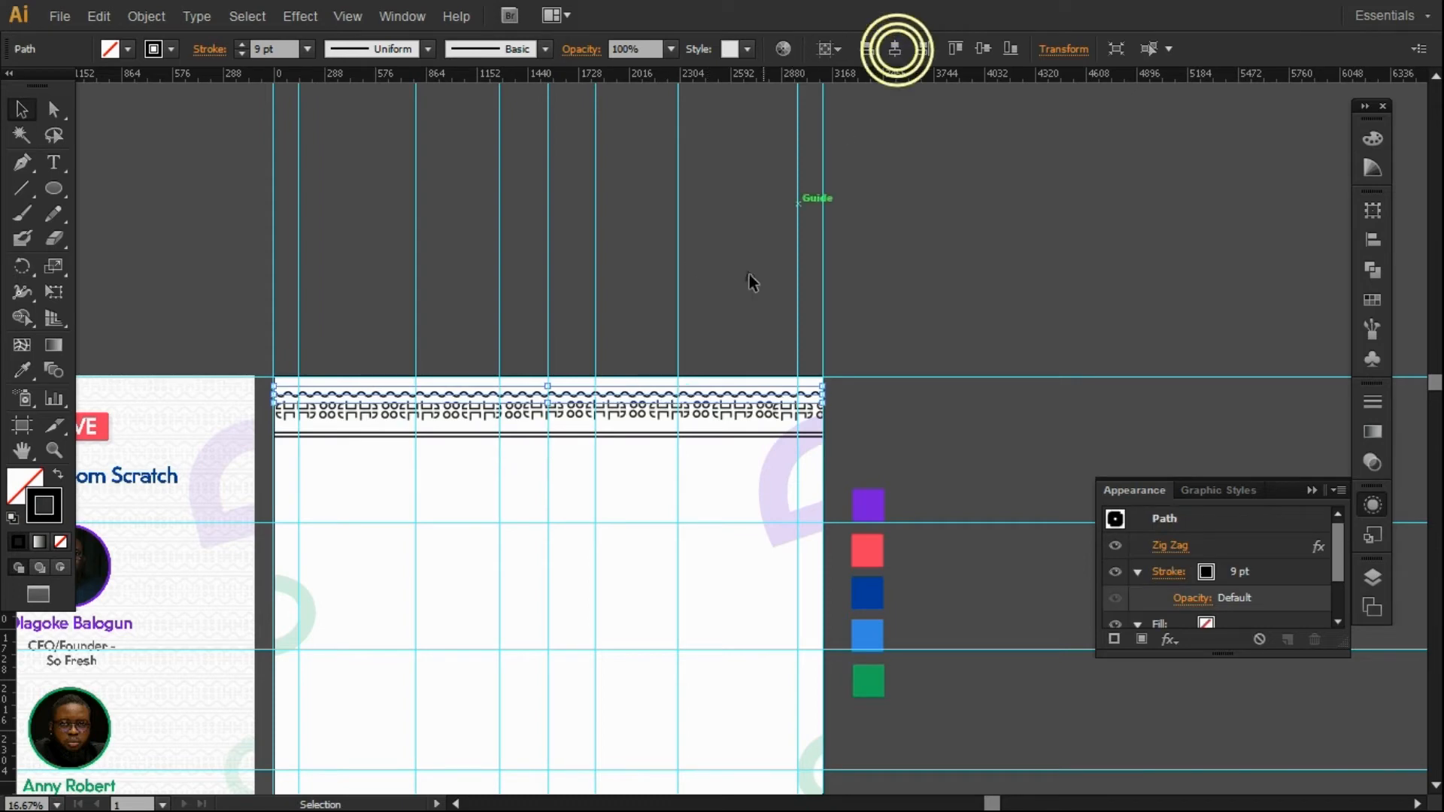
click(757, 296)
Alt-drag a copy of the wave below the motif row, centre it and nudge it up.
drag(682, 399, 684, 432)
click(894, 48)
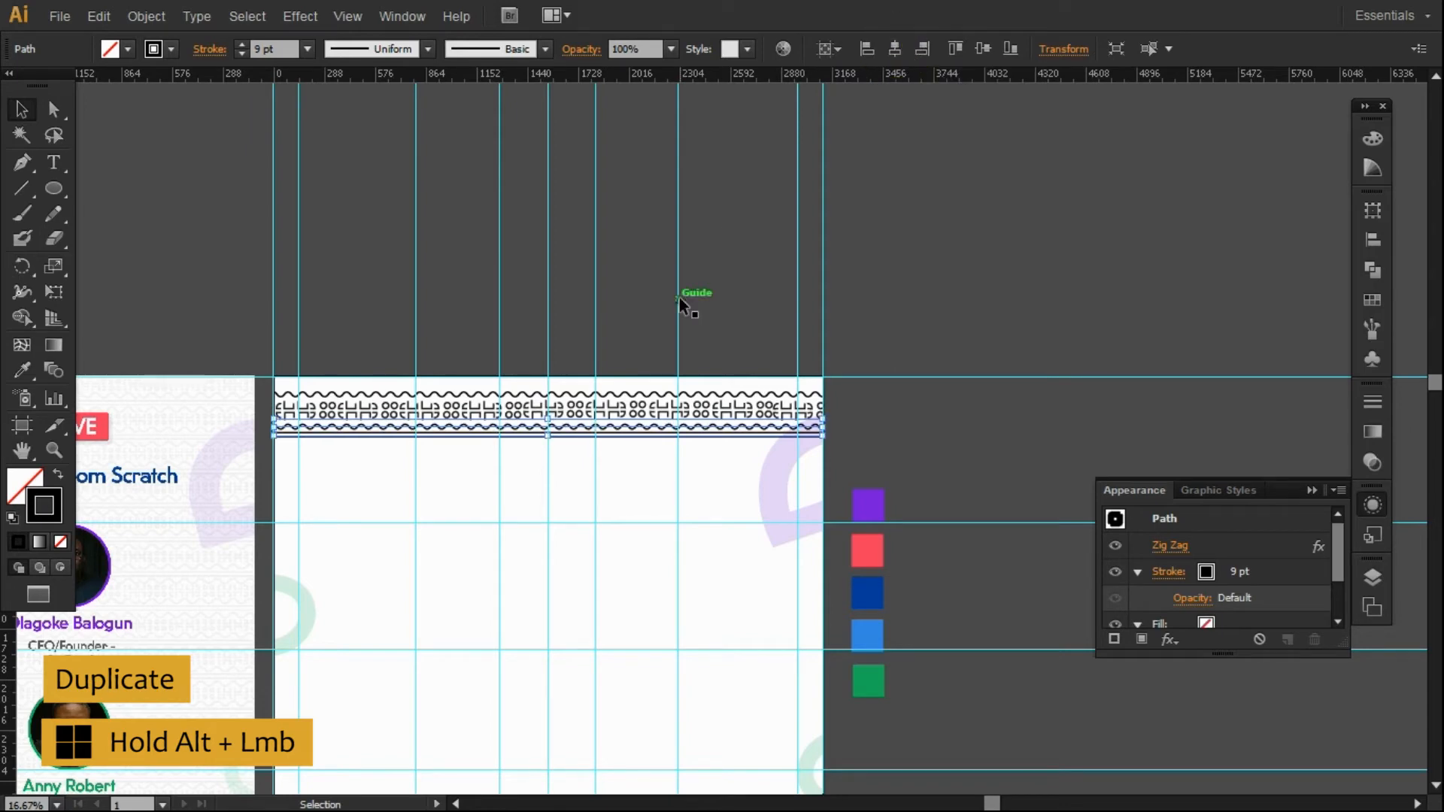
key(shift+Up)
key(shift+Up)
key(Up)
key(Up)
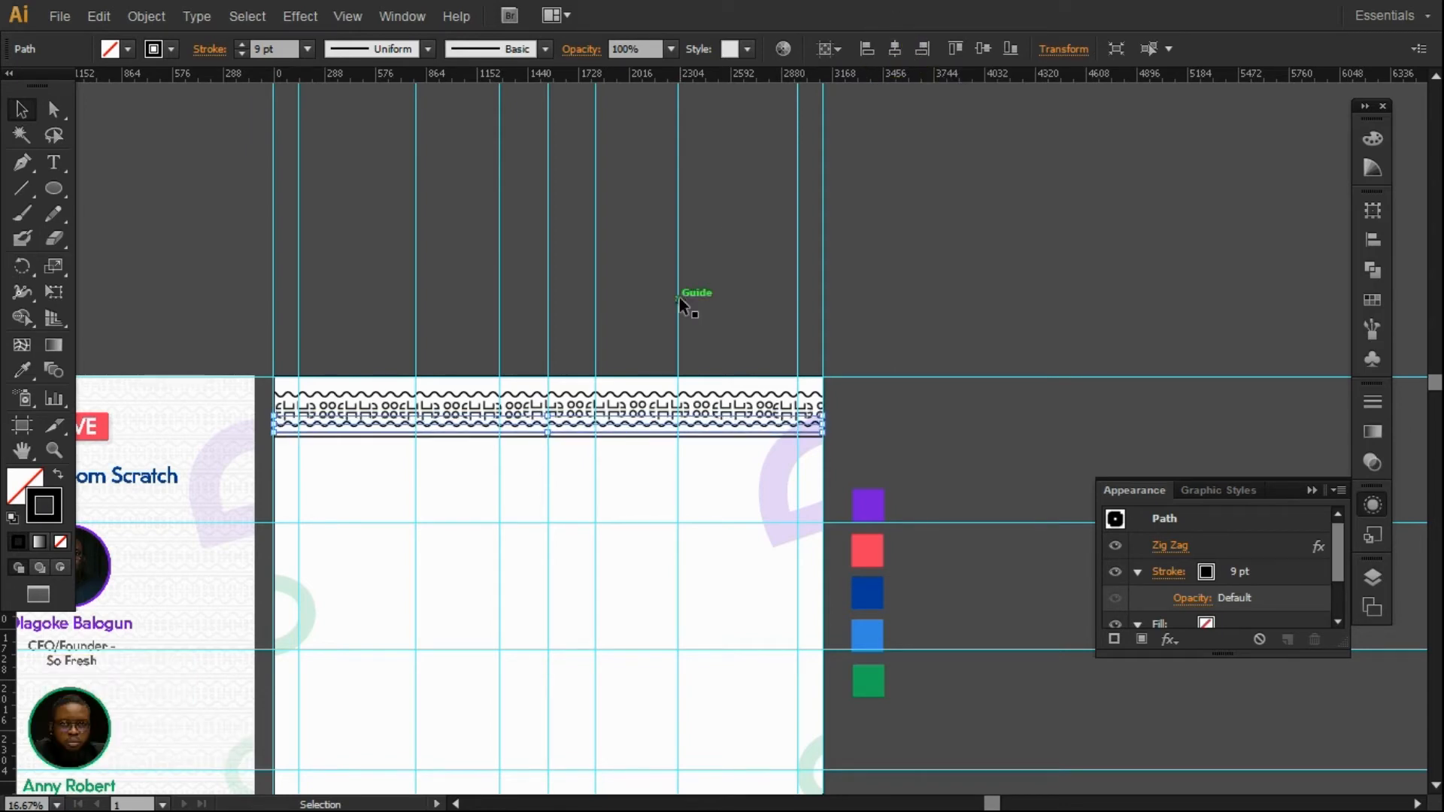
click(893, 316)
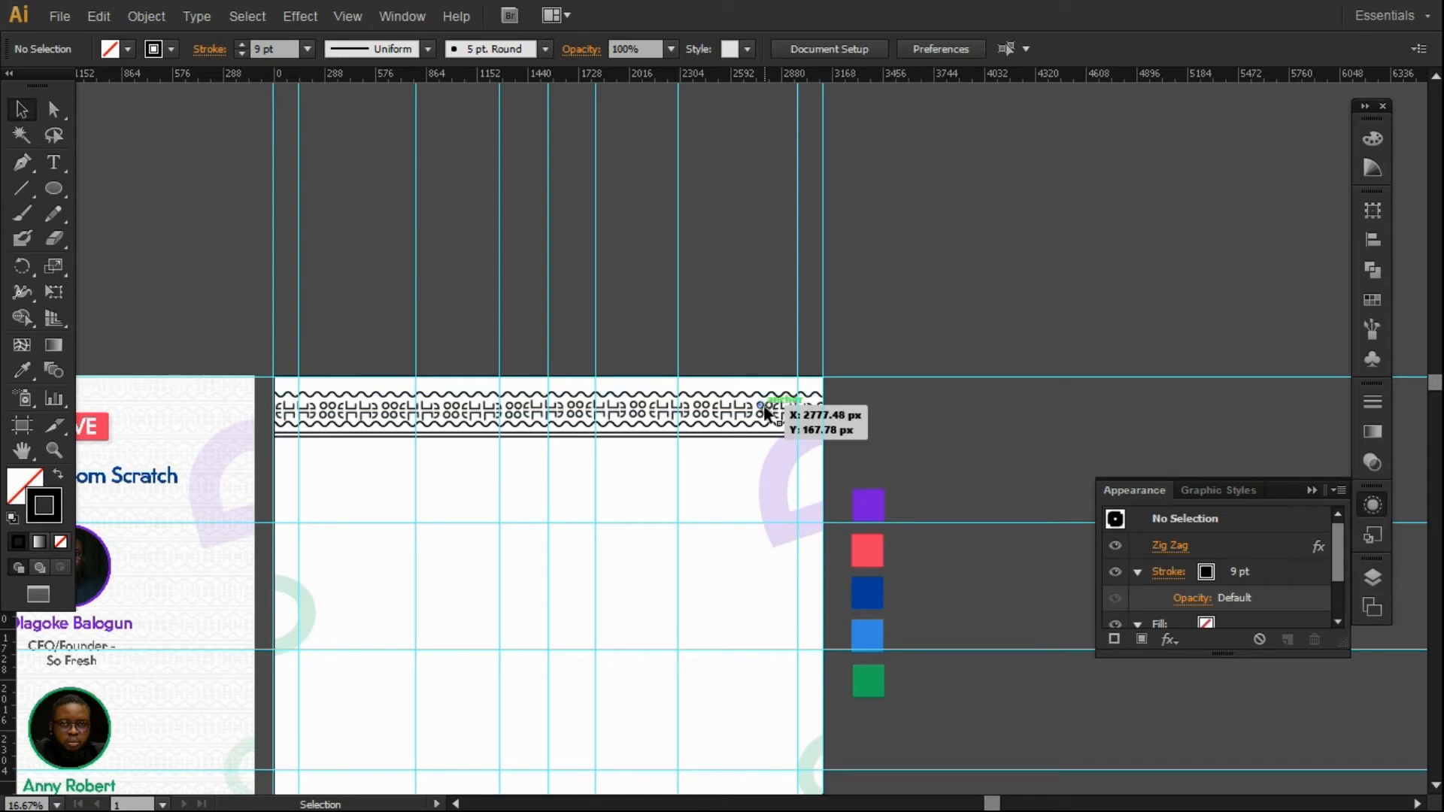
Group the lower wave, a line and the motif row, then undo after a misplaced move.
click(734, 428)
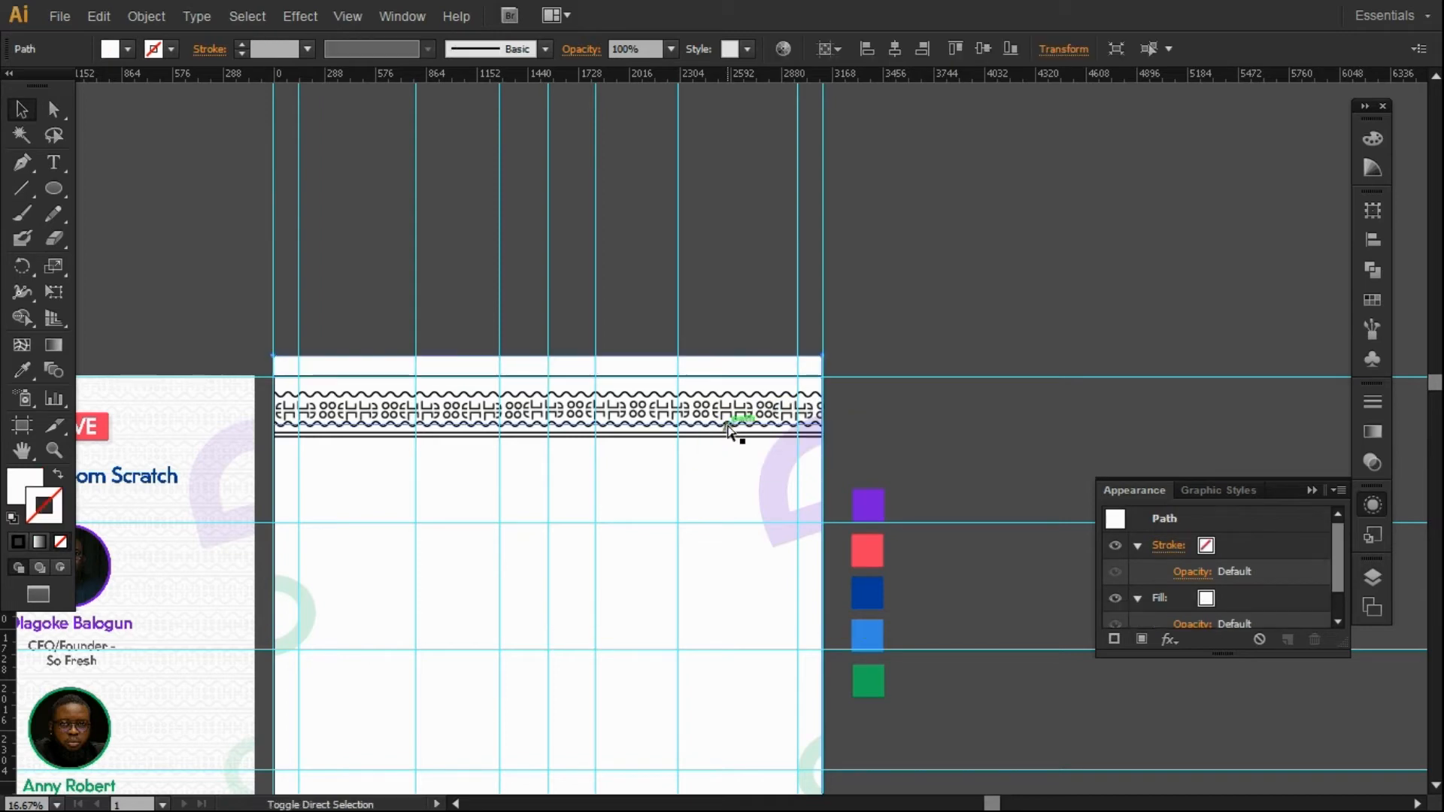
shift+click(724, 435)
shift+click(724, 412)
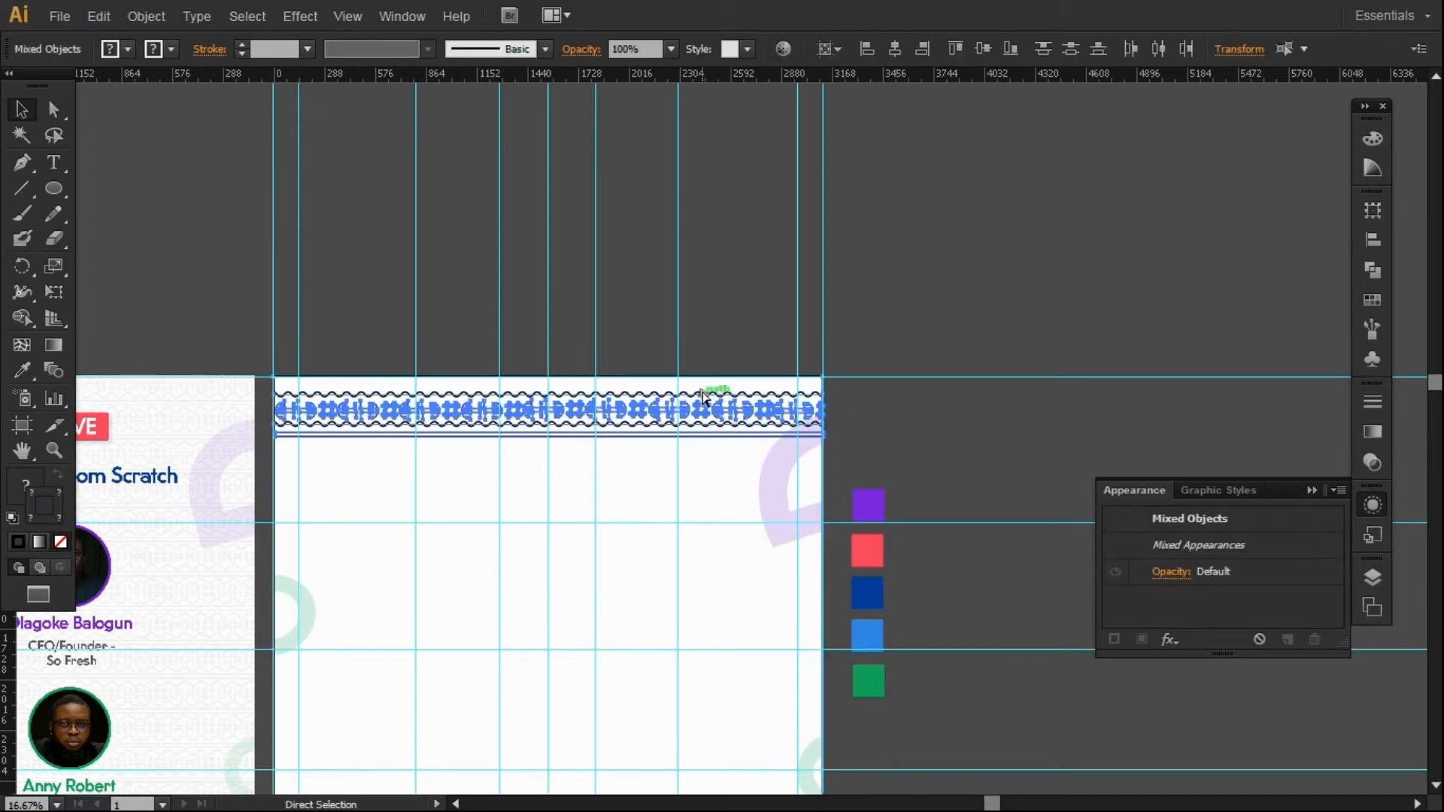
key(ctrl+g)
click(722, 441)
drag(721, 438, 934, 356)
key(ctrl+z)
key(ctrl+z)
key(ctrl+z)
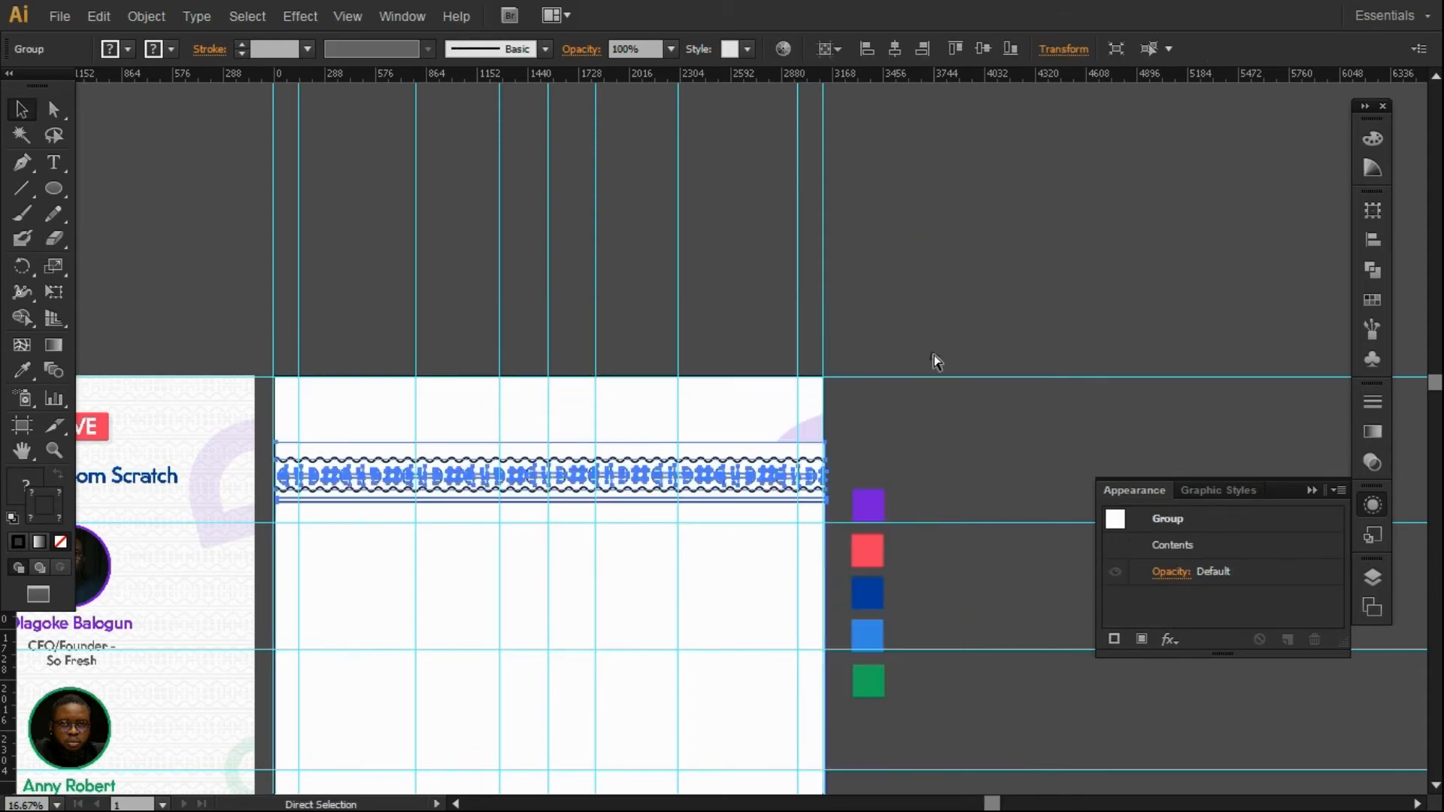
Try different selections combining the motif row group and the line groups.
click(932, 360)
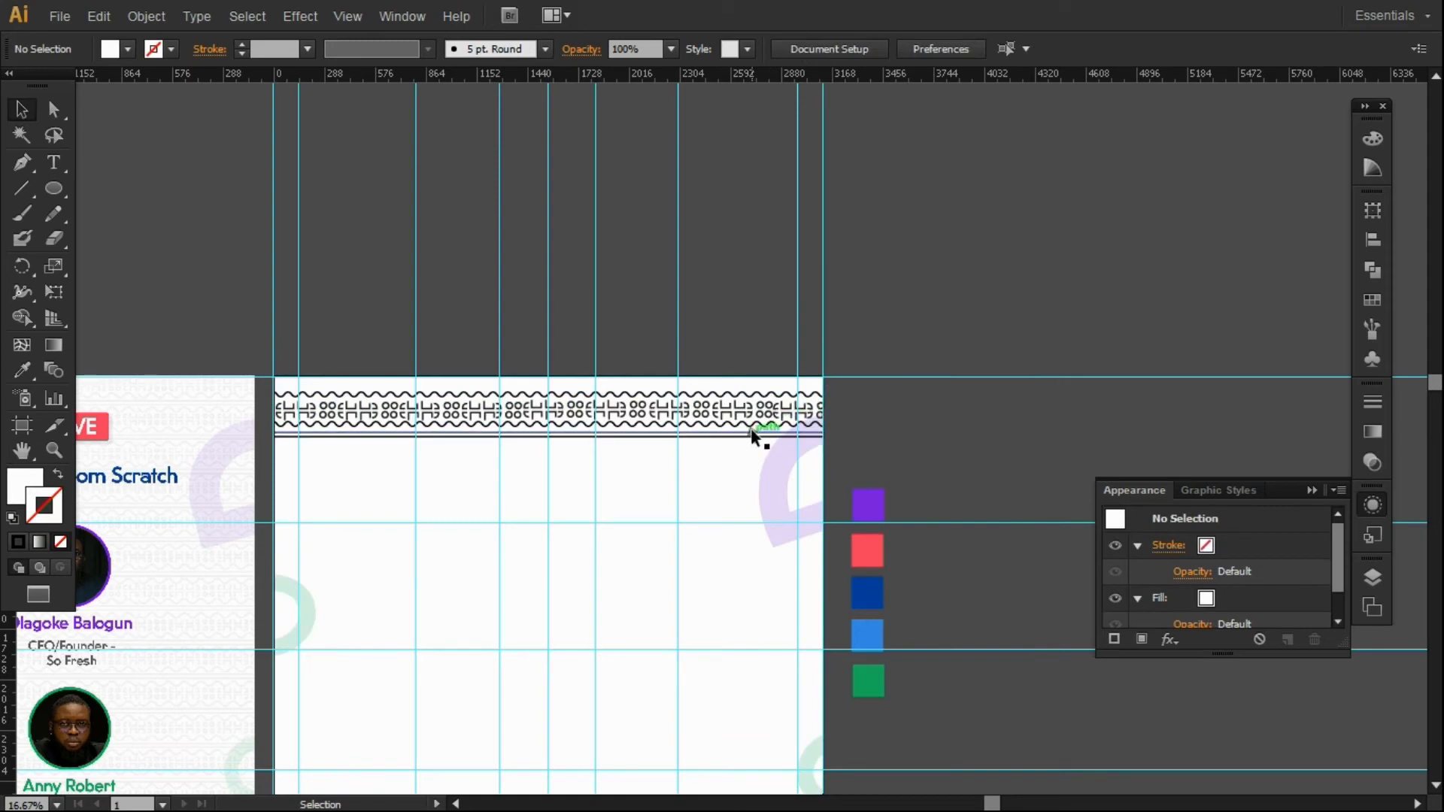
click(750, 427)
shift+click(735, 432)
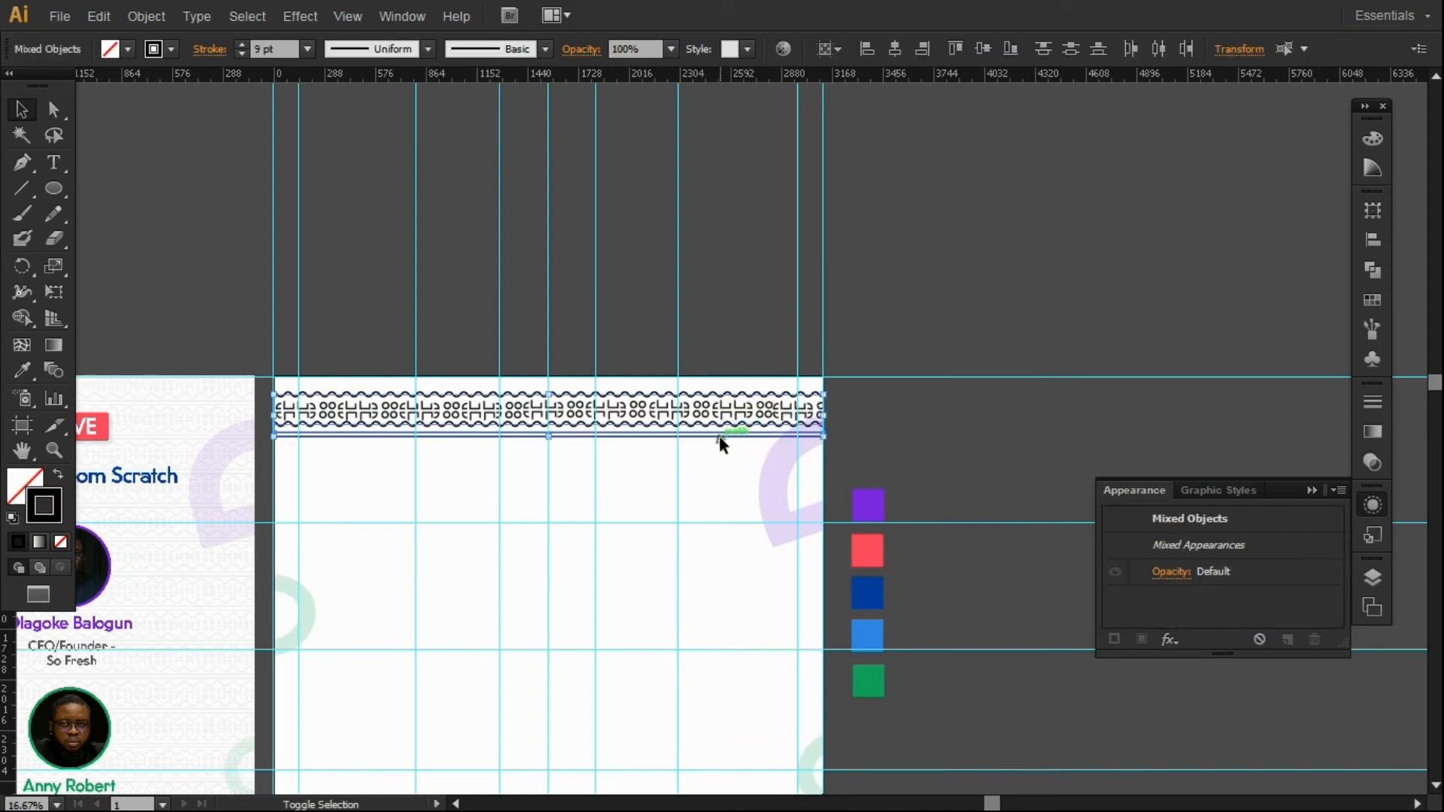
shift+click(716, 426)
click(940, 320)
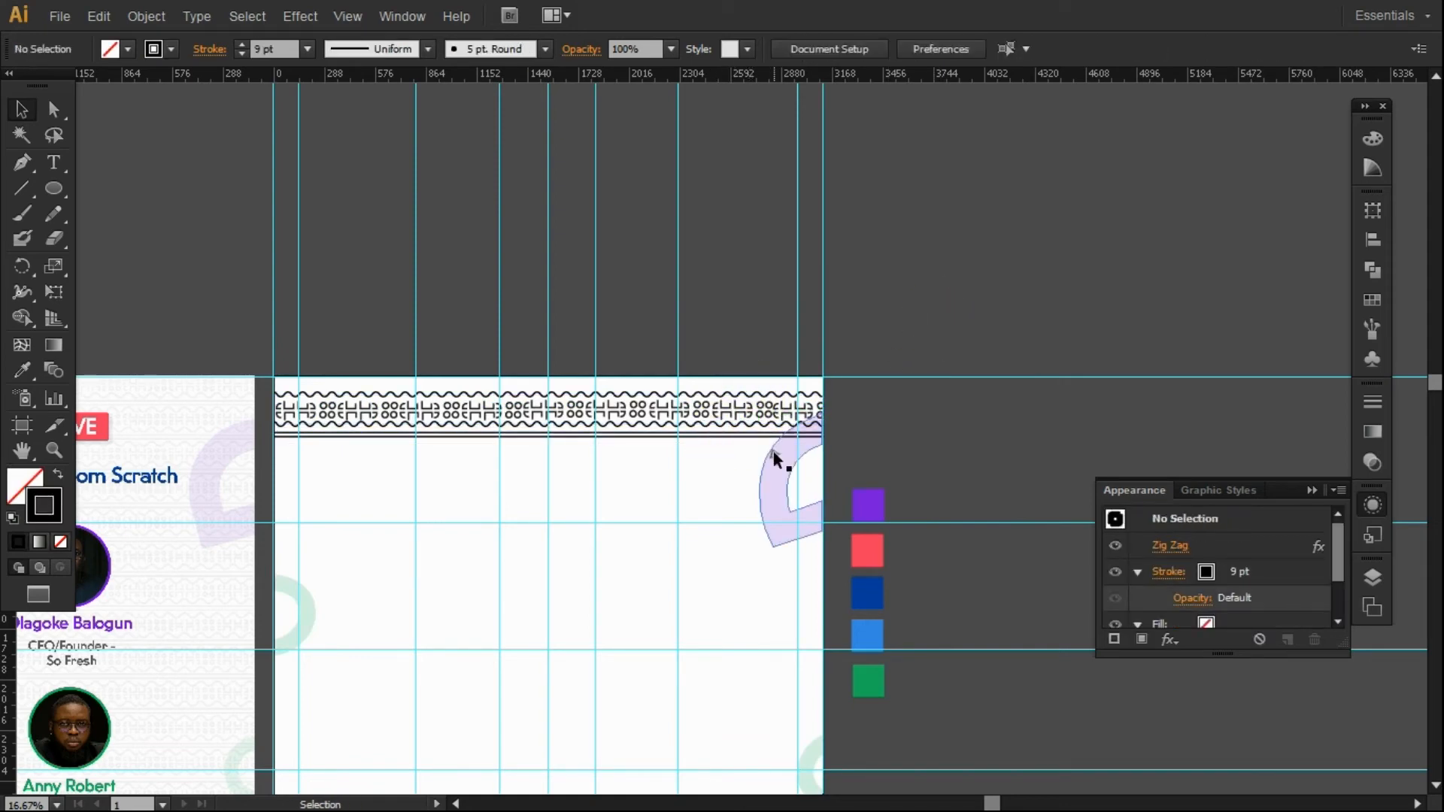
shift+click(732, 432)
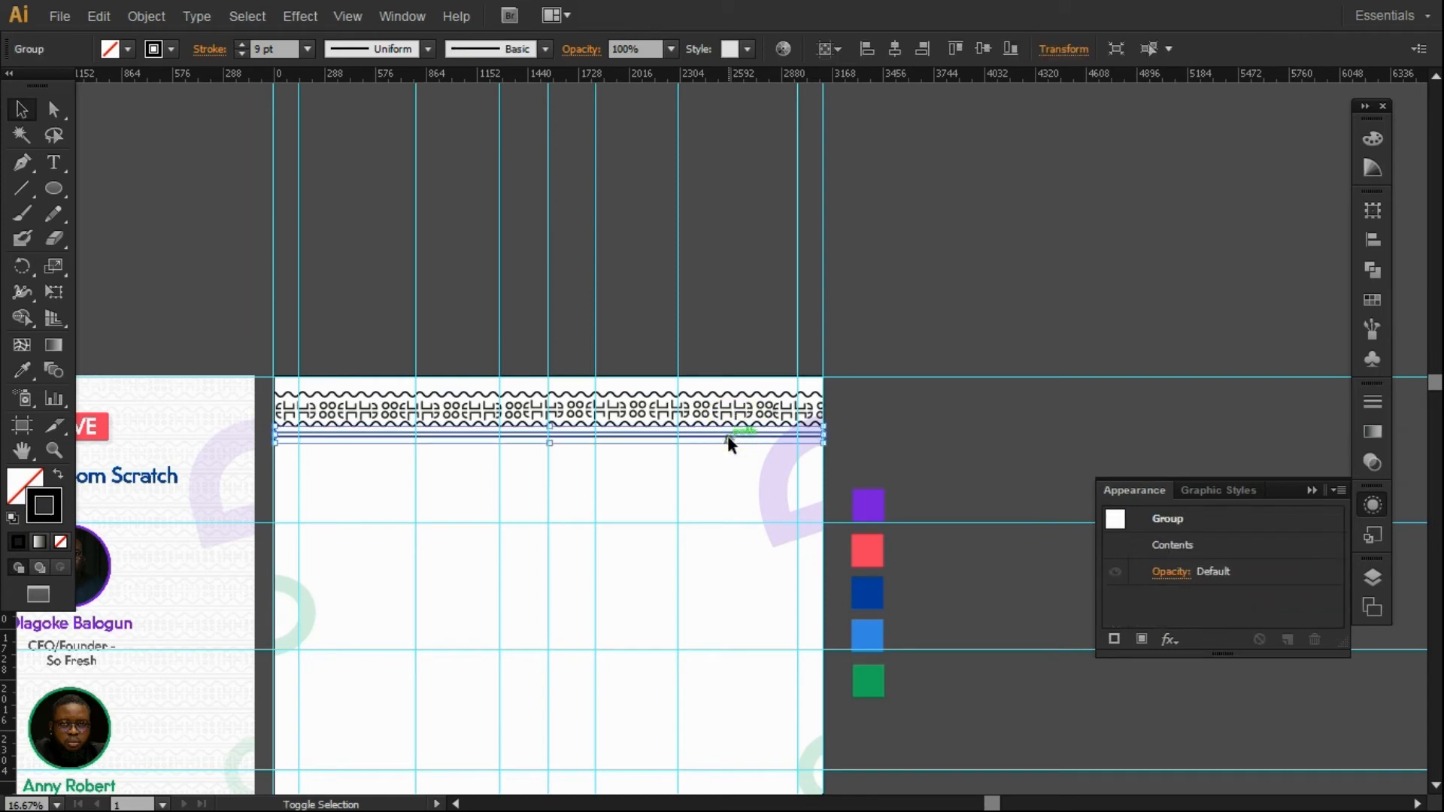
shift+click(729, 433)
click(911, 378)
shift+click(776, 435)
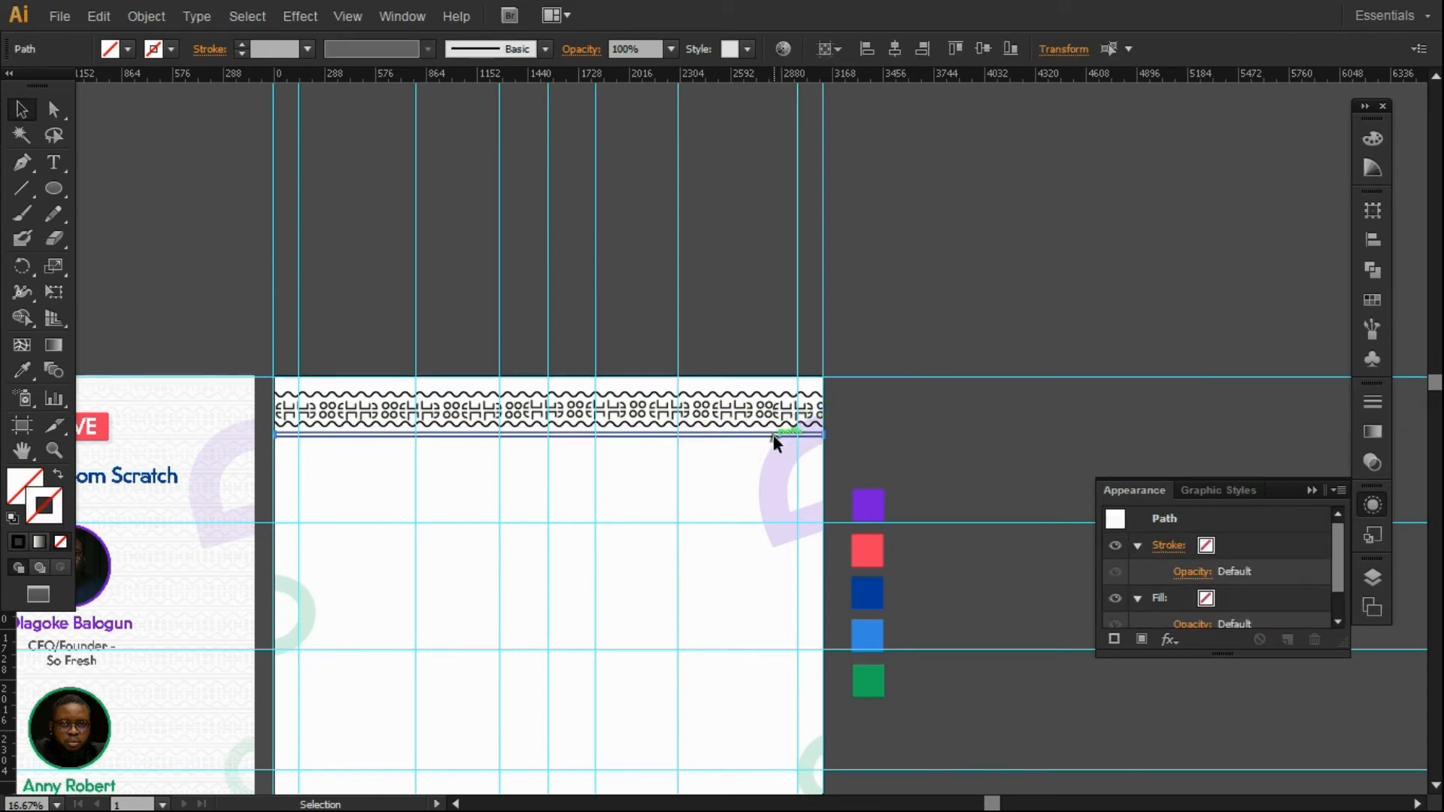
shift+click(757, 437)
Group the double-line group together with the motif row into a single strip.
shift+click(752, 437)
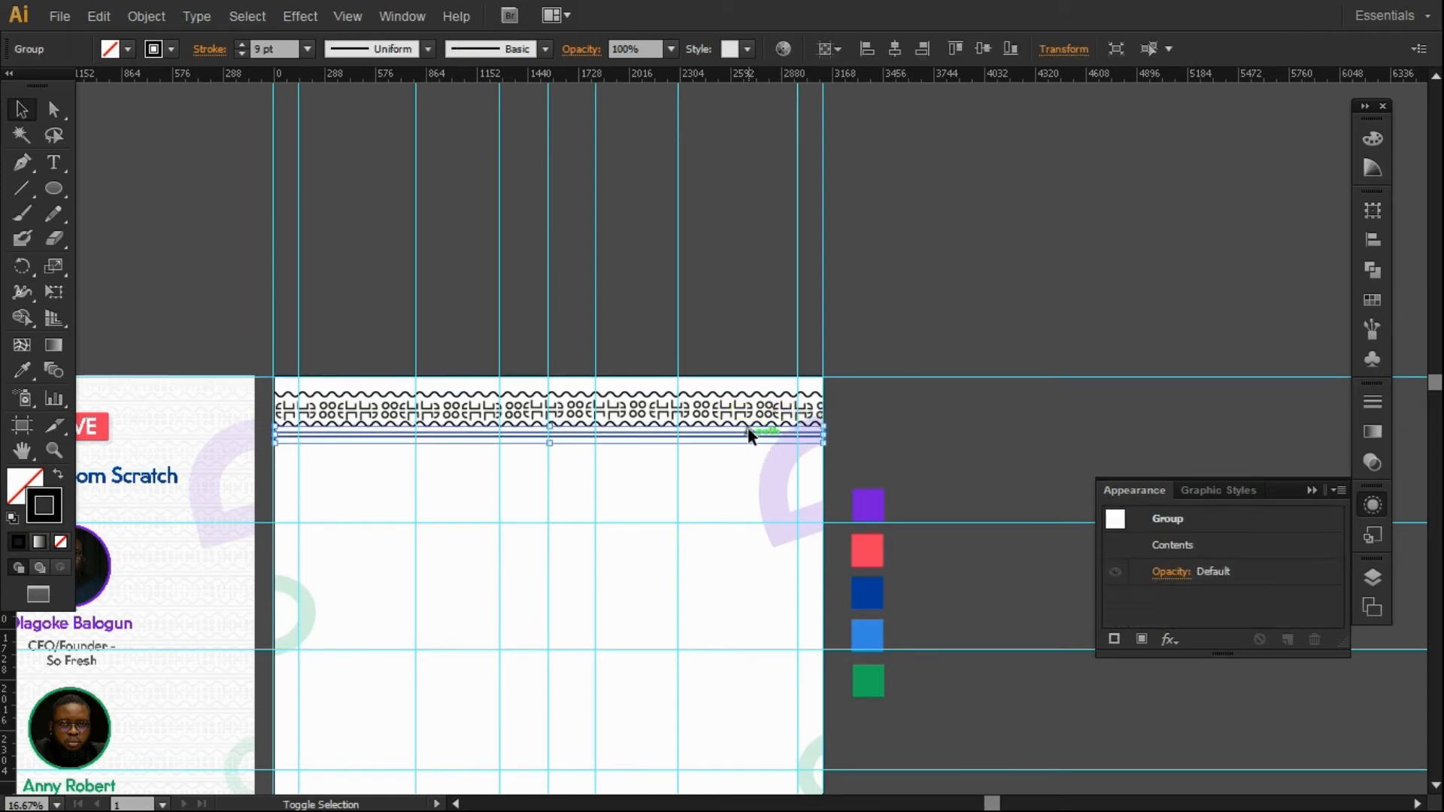
shift+click(715, 406)
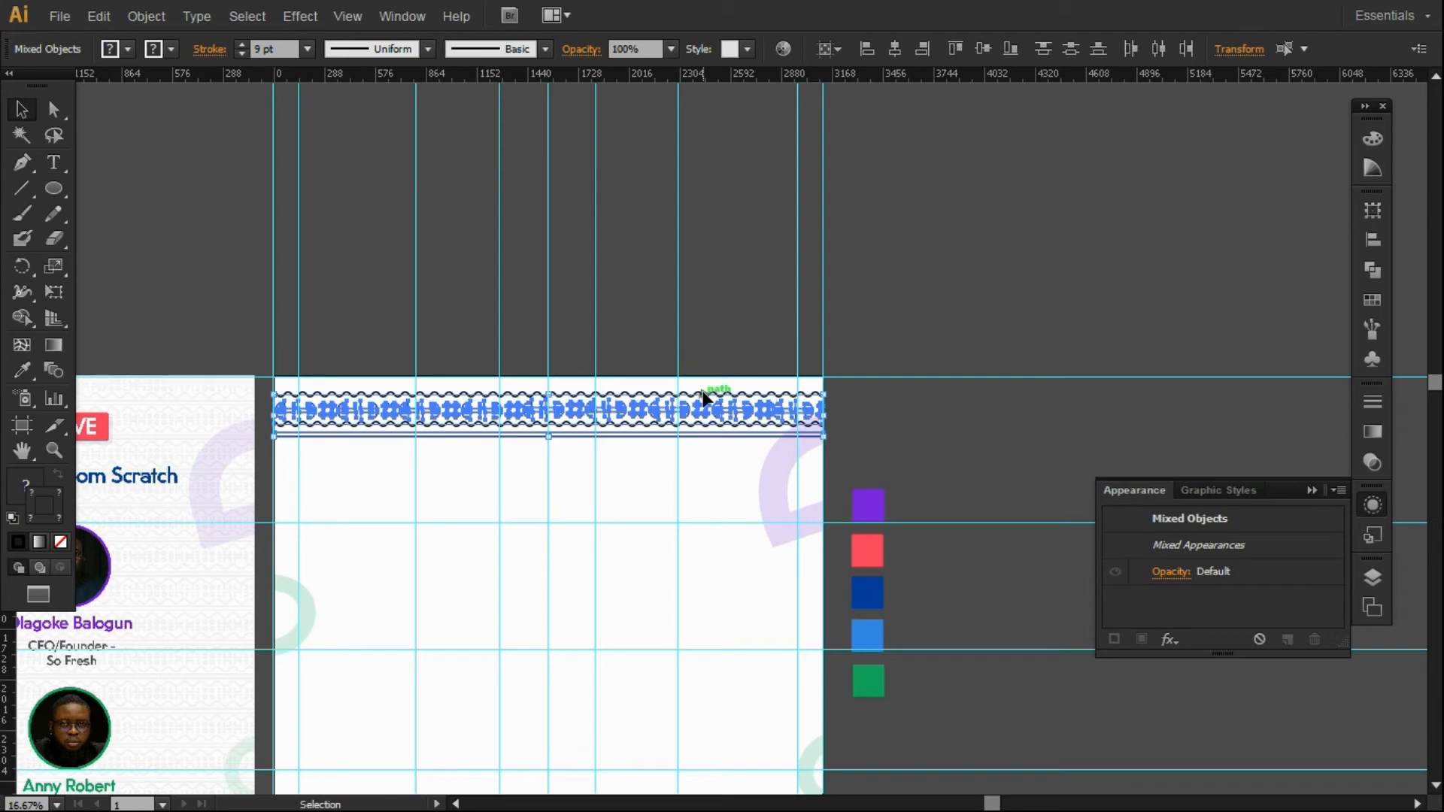
key(ctrl+g)
click(915, 335)
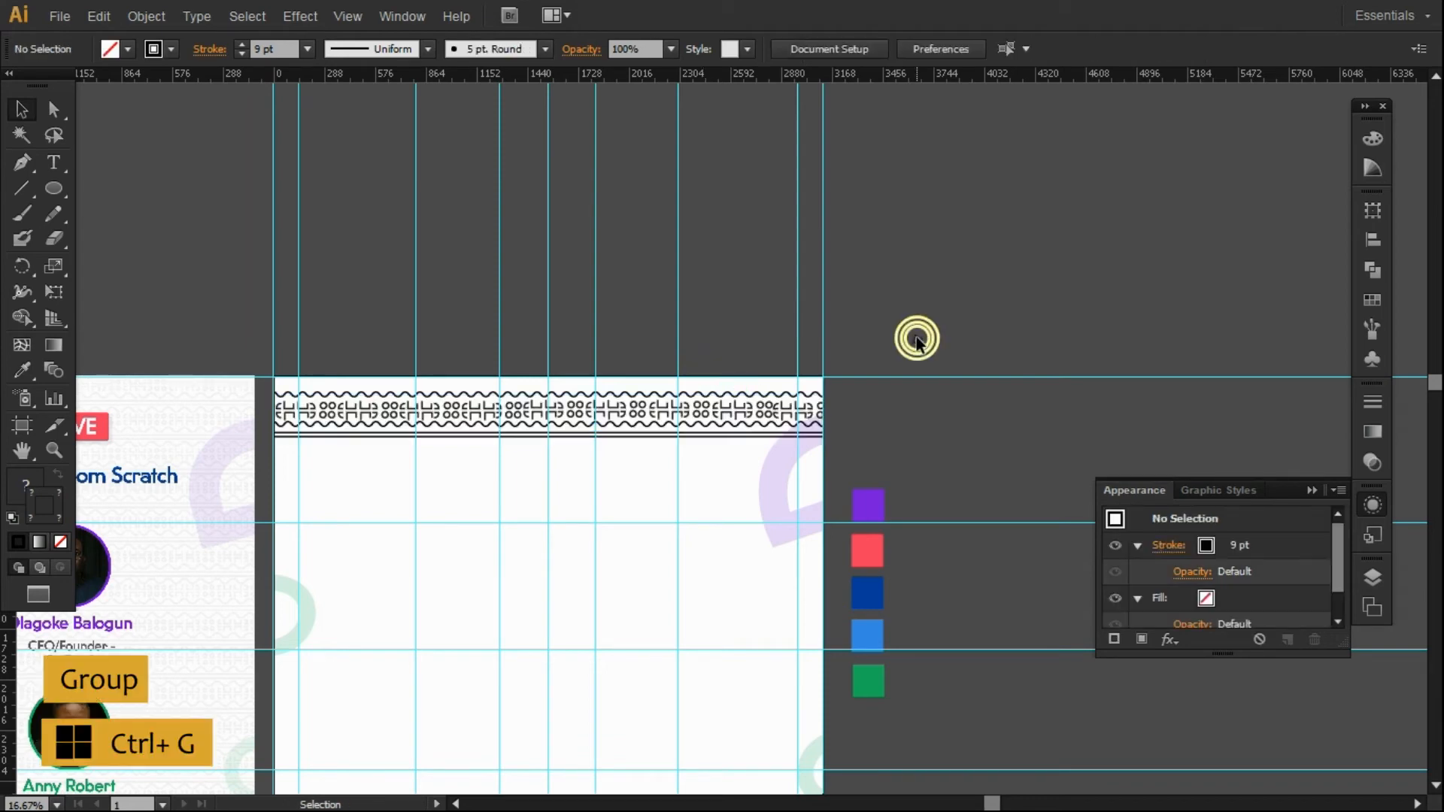
drag(985, 803, 918, 774)
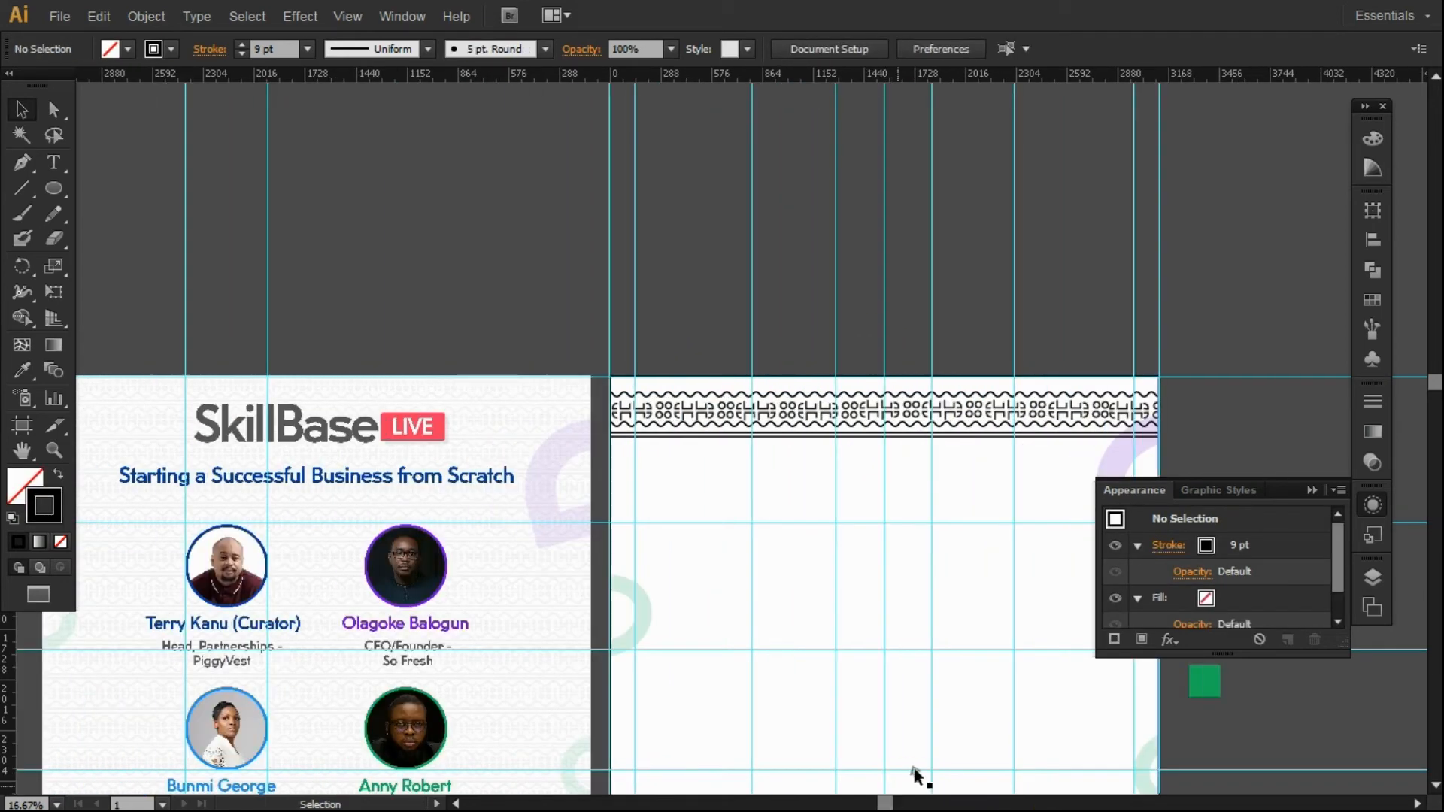
click(1312, 490)
Nudge the strip group up toward the back page's top edge.
click(1436, 789)
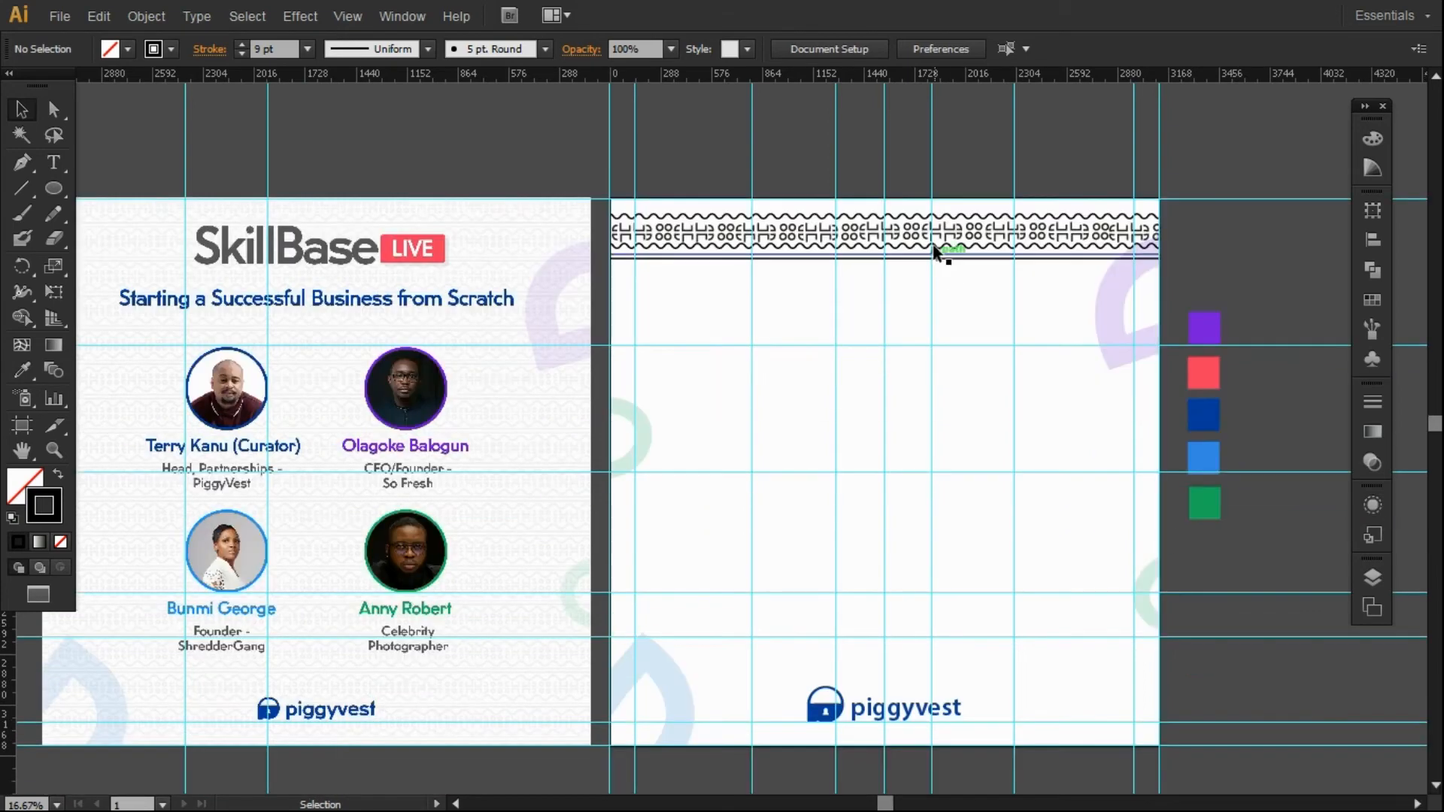
click(942, 244)
key(Up)
key(Up)
key(Up)
key(Up)
key(Up)
key(Up)
key(Up)
key(Up)
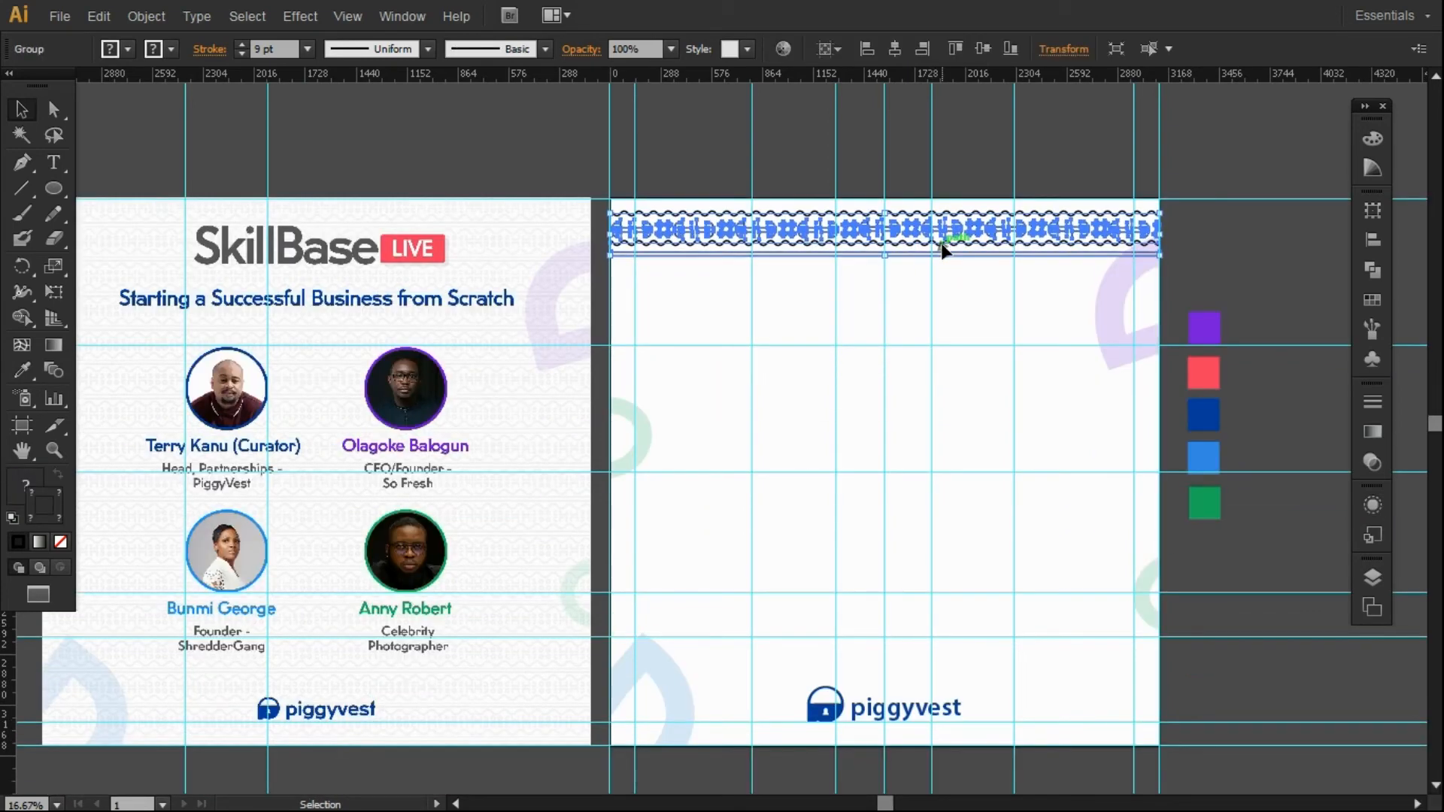
key(Up)
key(Up)
Place a duplicate strip, undo the extra copies, and drag the copy back up to the page top.
drag(940, 244, 939, 287)
click(958, 135)
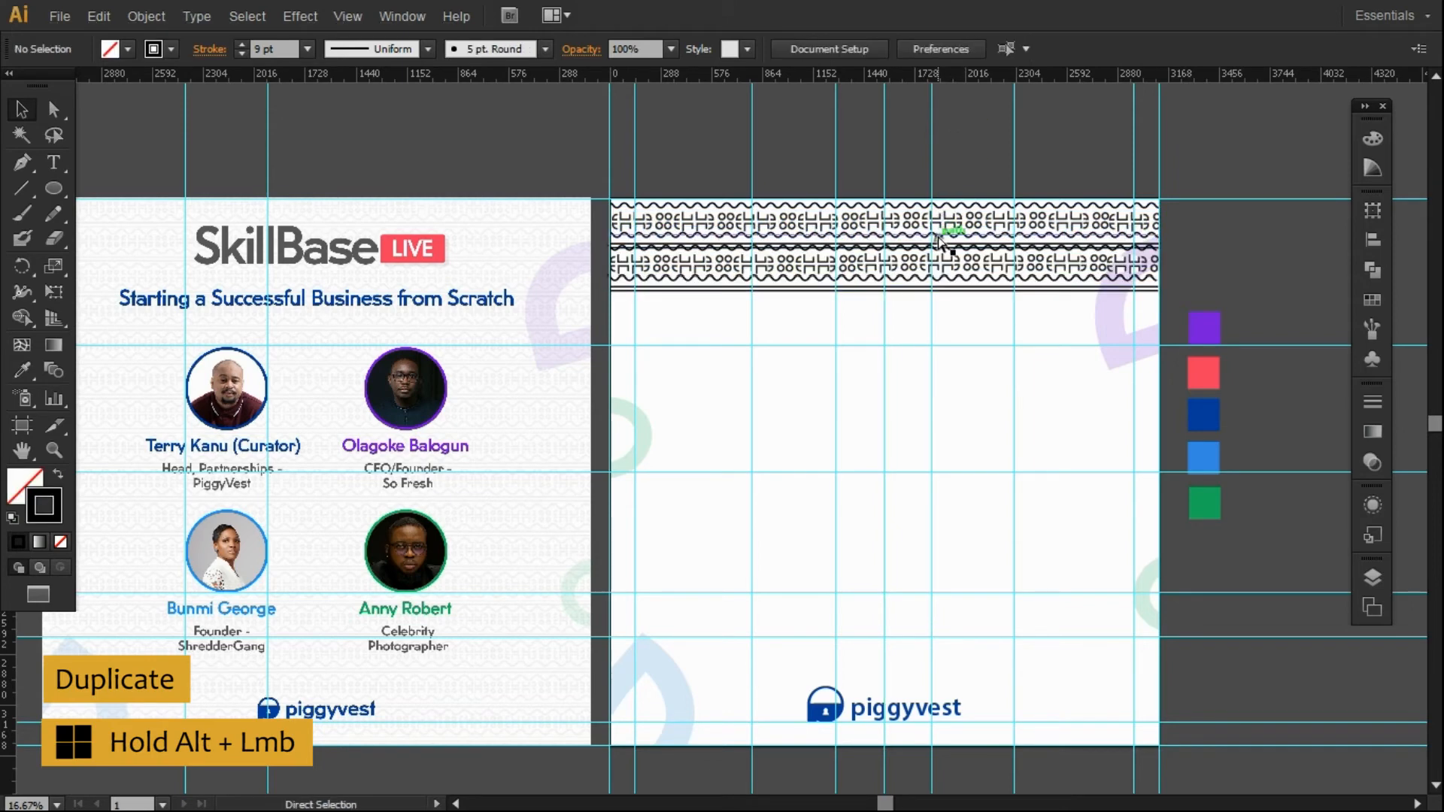
key(ctrl+z)
drag(942, 245, 945, 346)
click(1063, 155)
click(1032, 155)
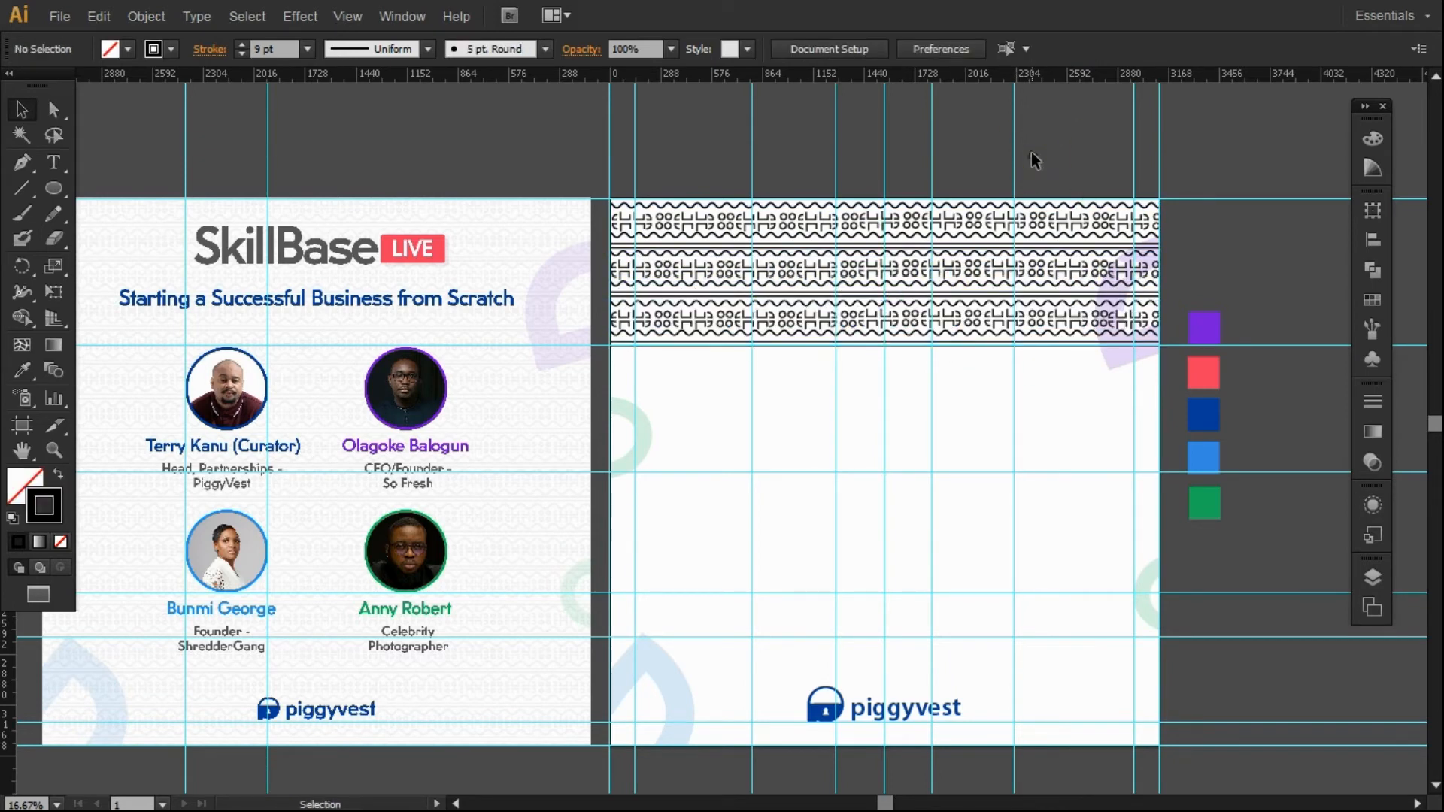
key(ctrl+z)
double_click(965, 322)
double_click(156, 127)
key(ctrl+z)
drag(912, 248, 905, 224)
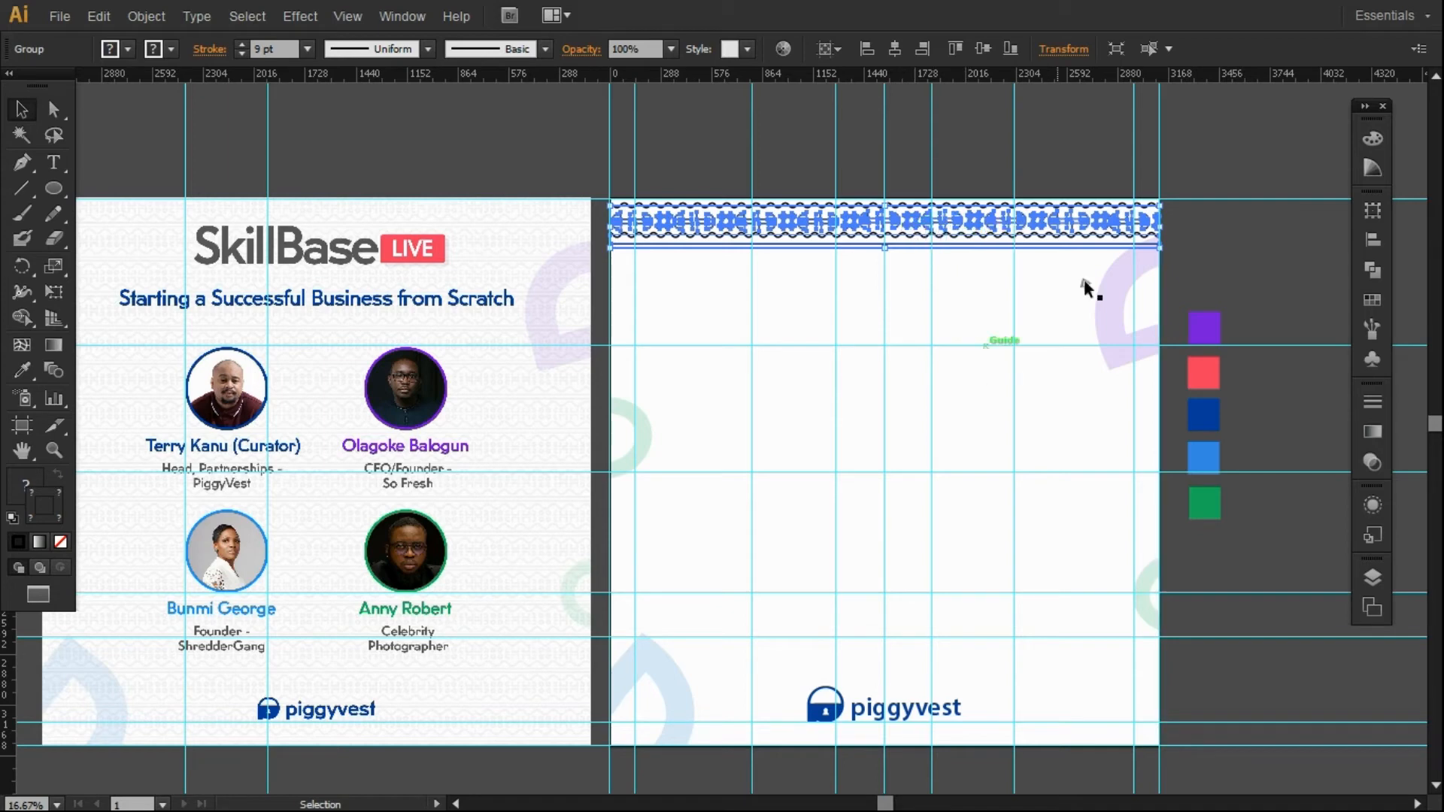
Save the selected tribal-motif strip as Art Brush 1, keeping colourization at None.
click(1373, 331)
click(1105, 313)
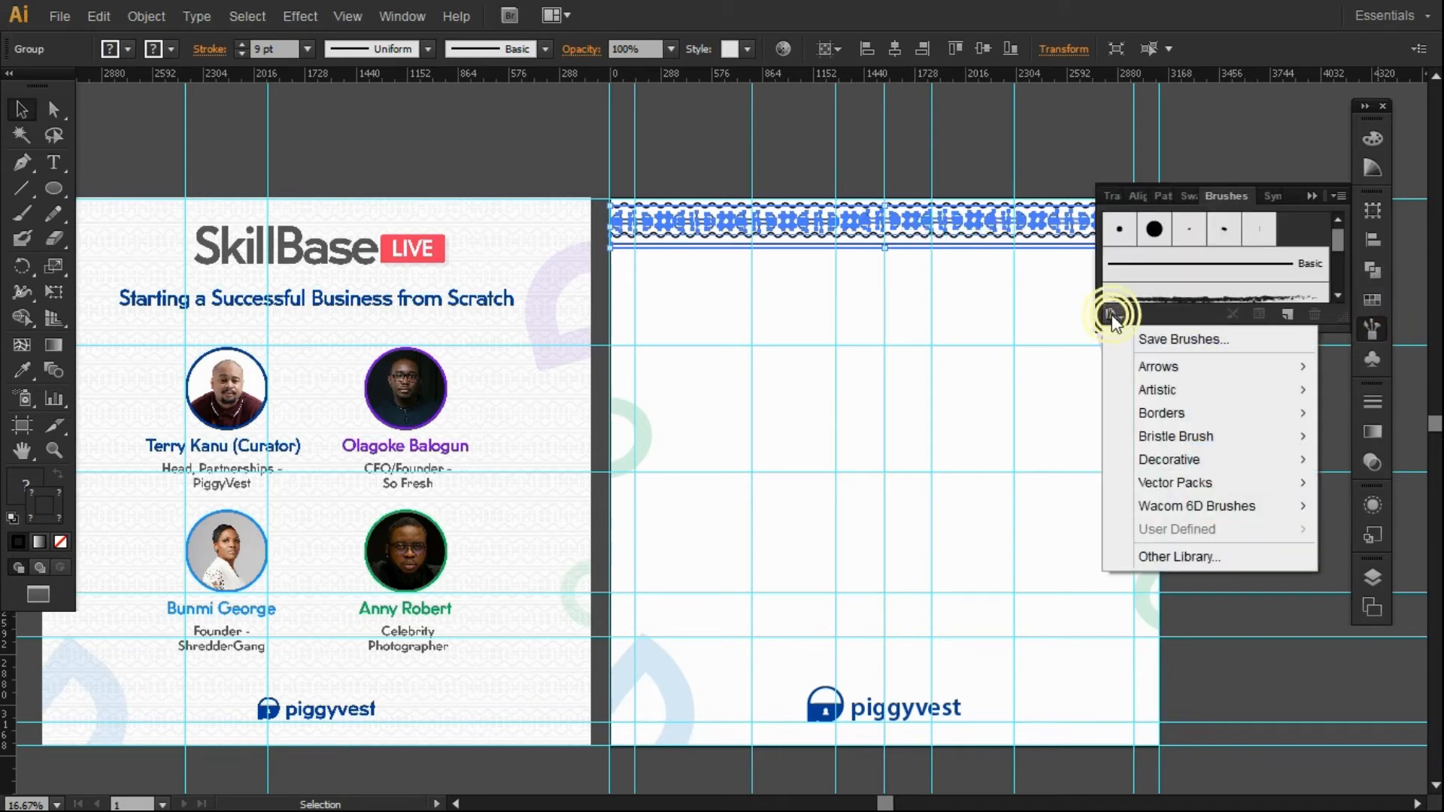
click(537, 43)
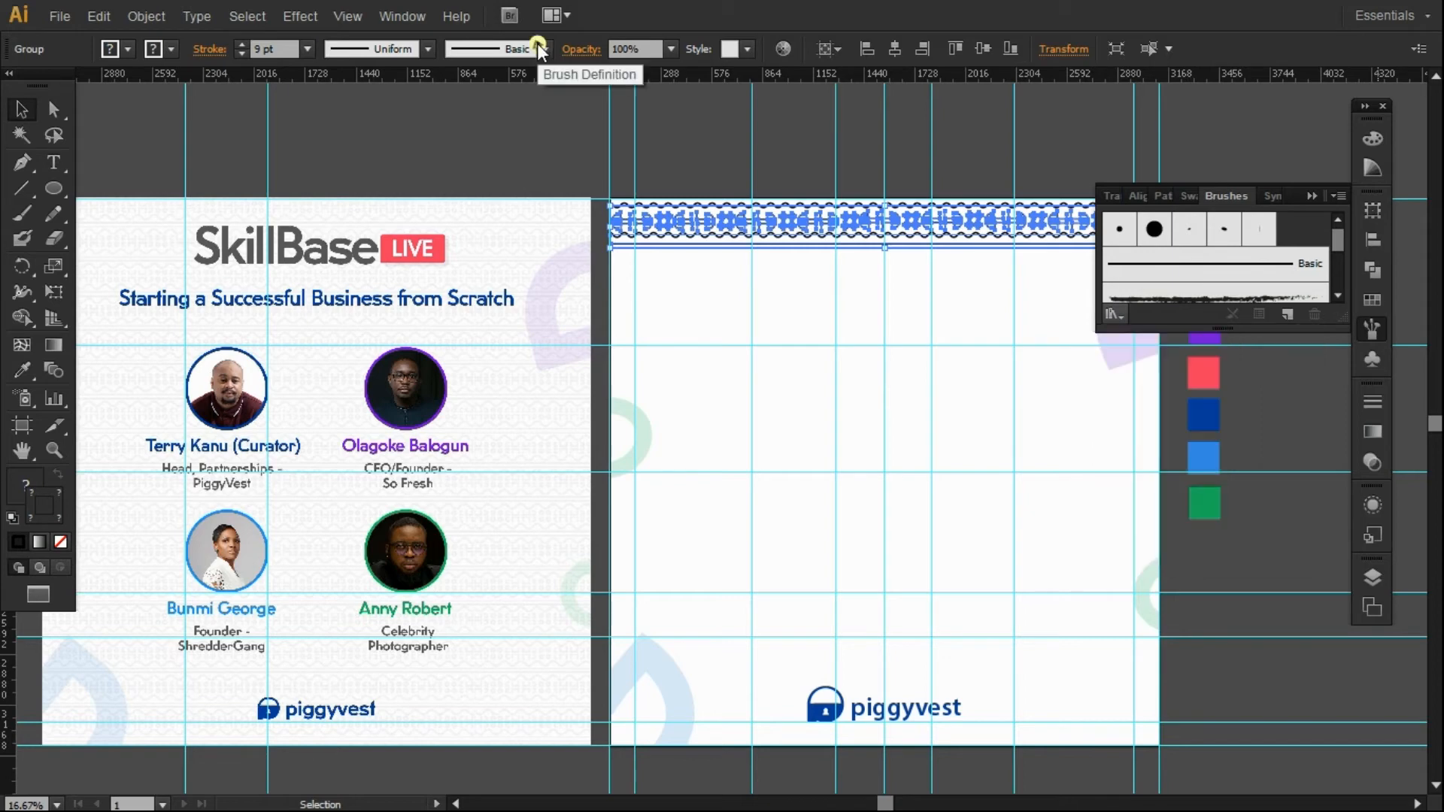
click(537, 43)
click(491, 216)
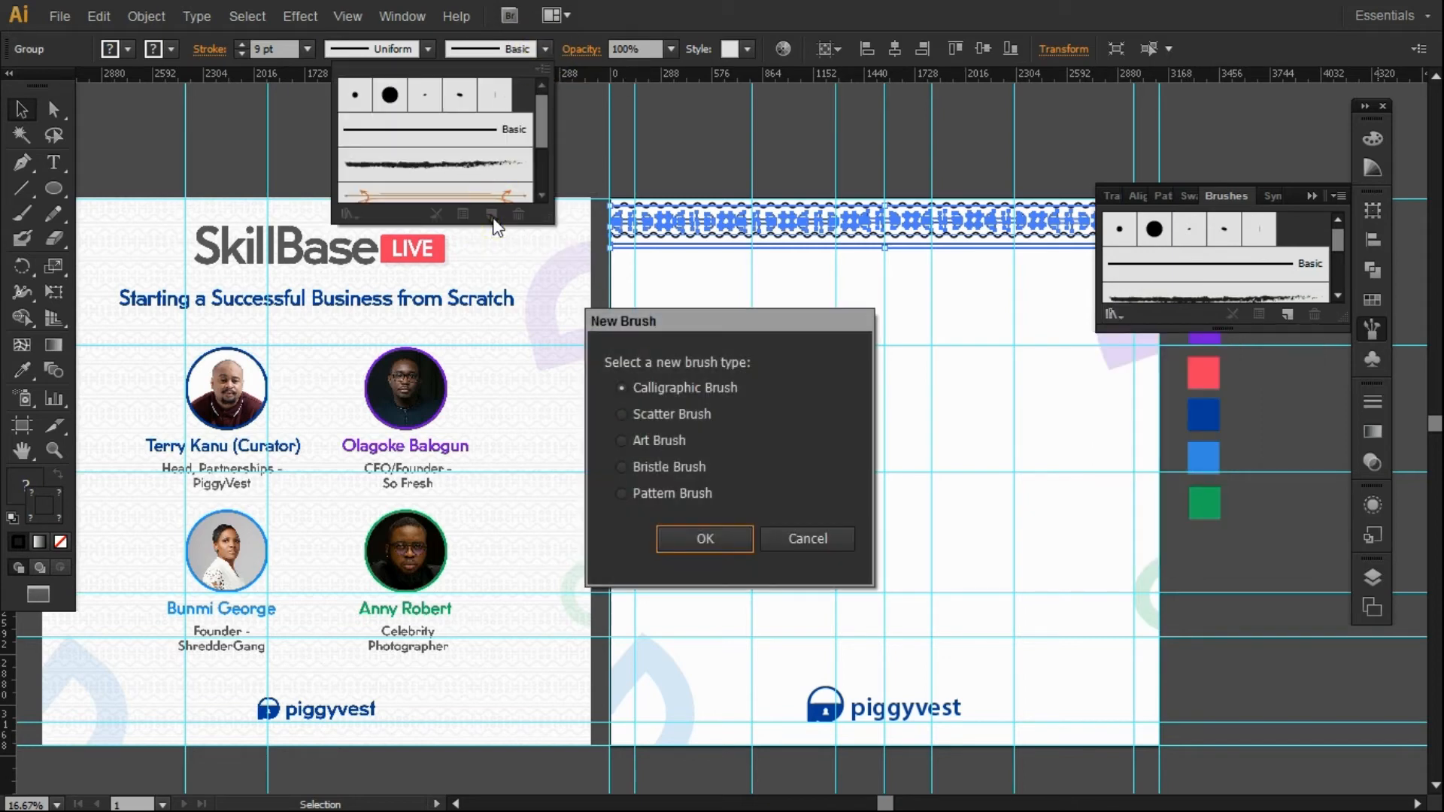
click(629, 440)
click(677, 534)
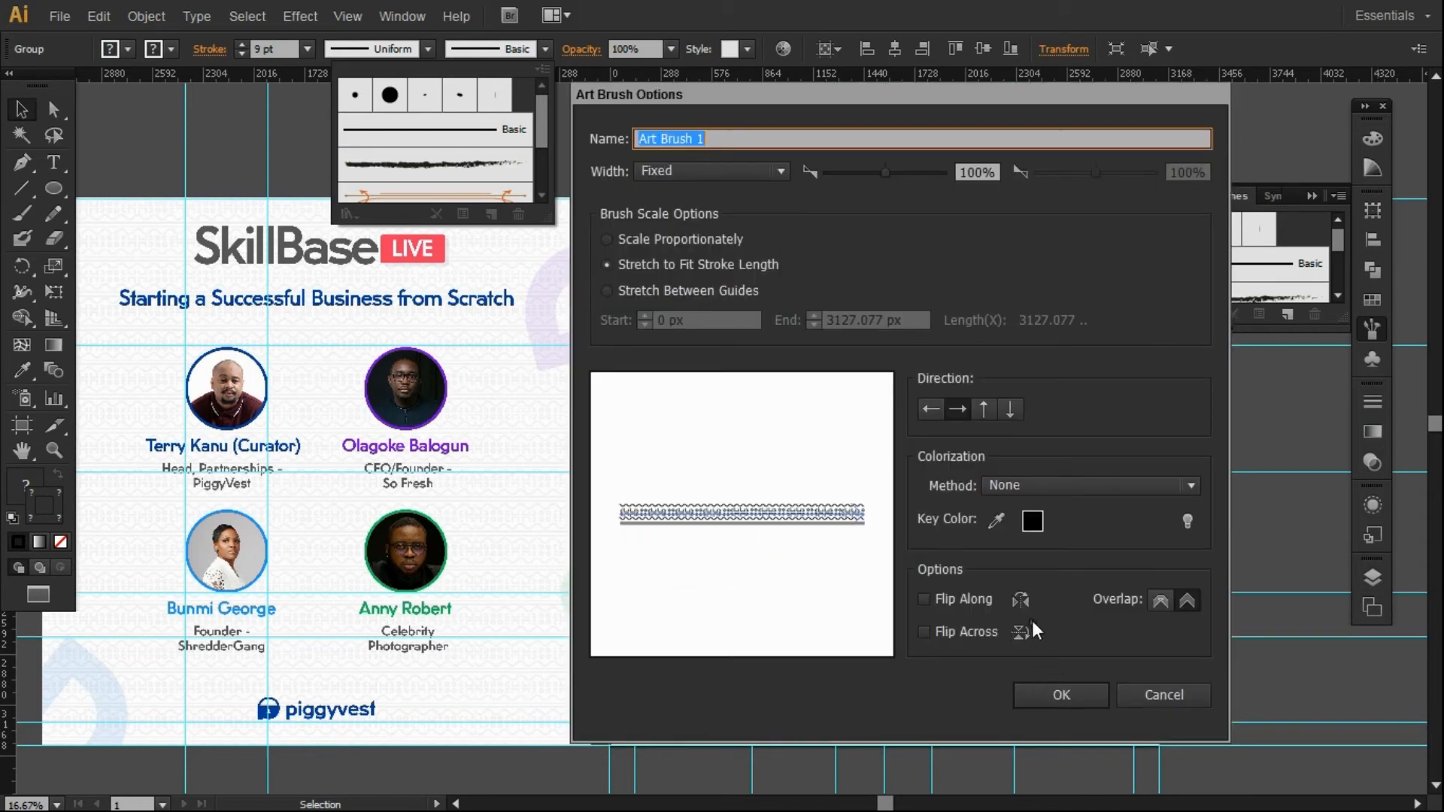
click(1015, 484)
click(1015, 484)
click(1062, 693)
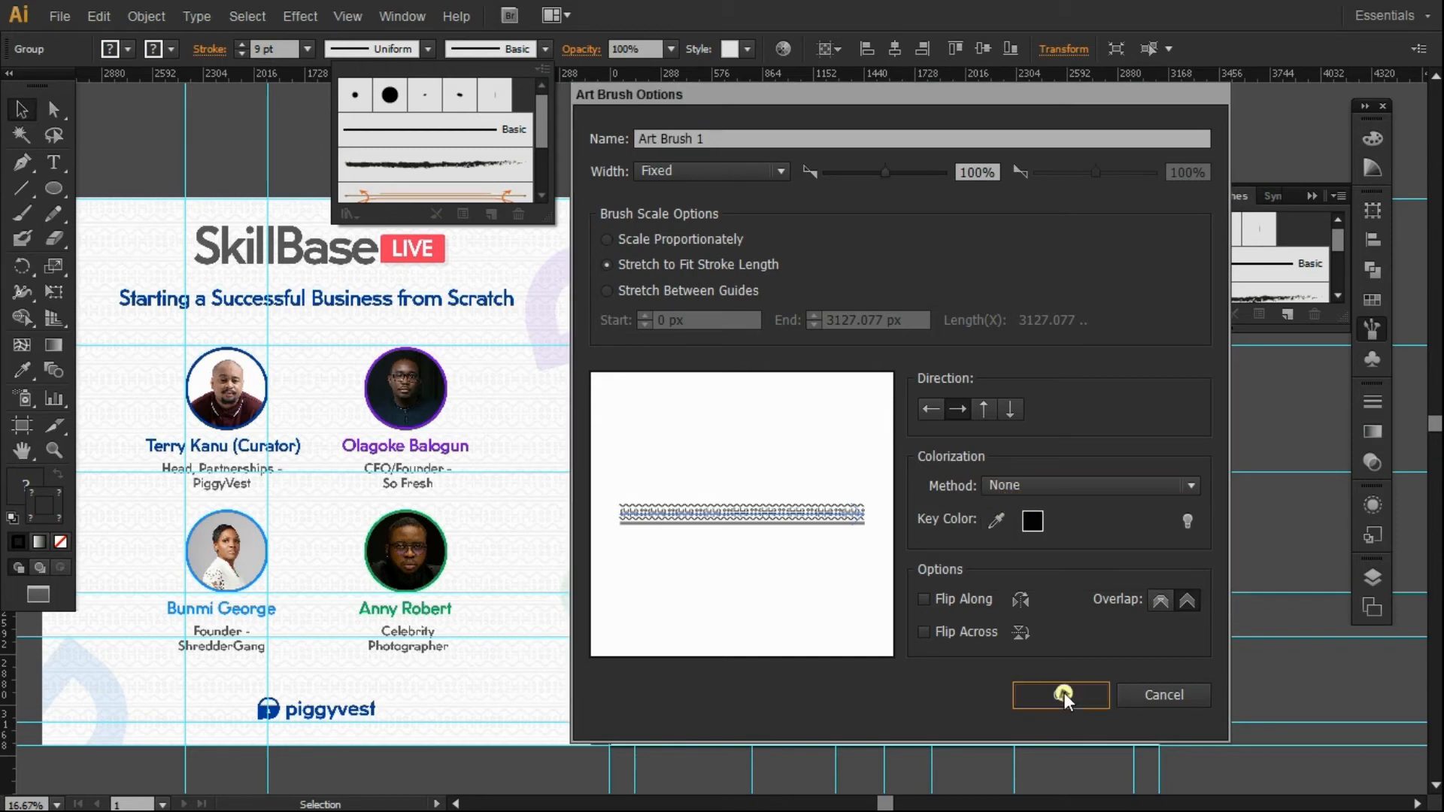
click(957, 161)
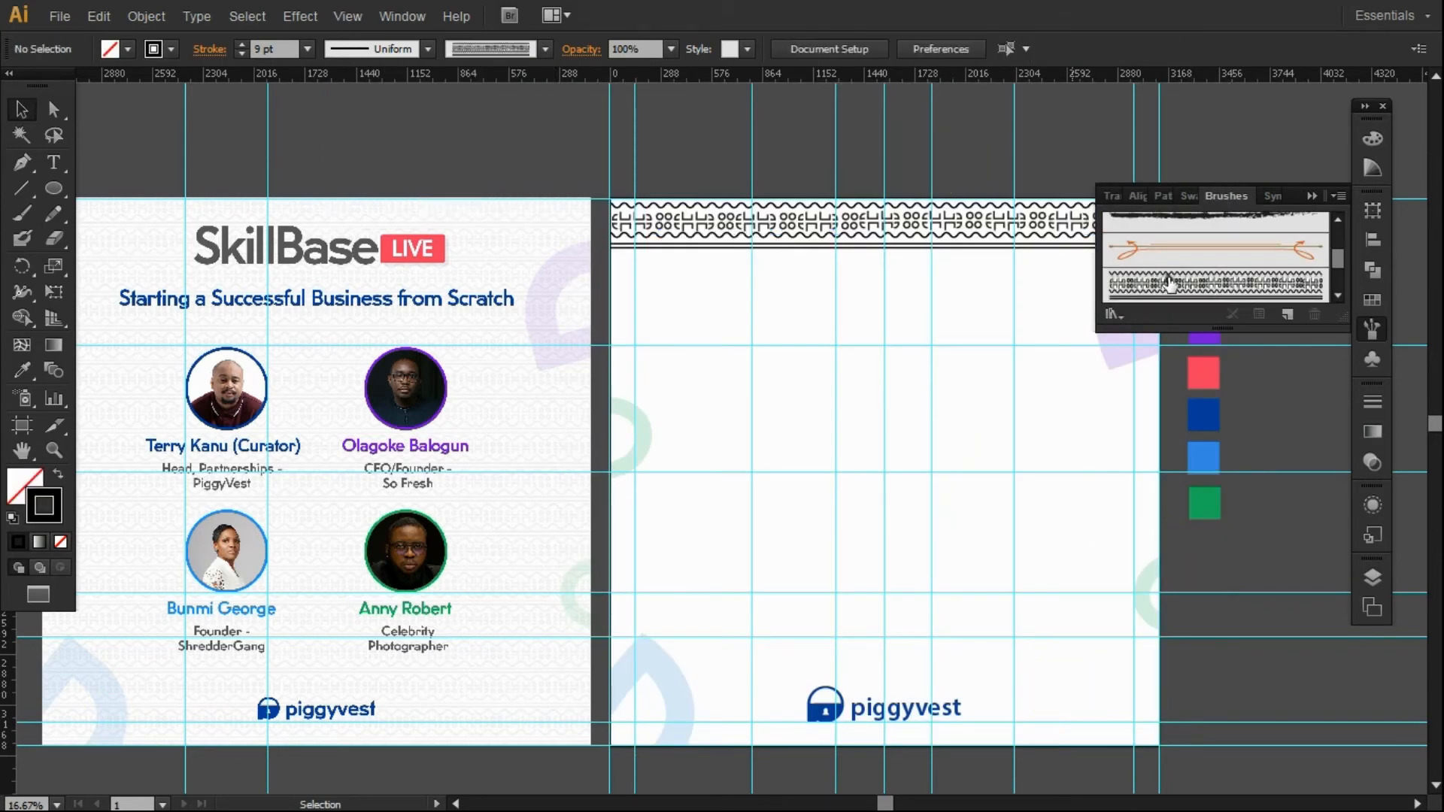
Draw a horizontal line across the artboard and stroke it with Art Brush 1 at 1 pt.
drag(1340, 314, 1342, 447)
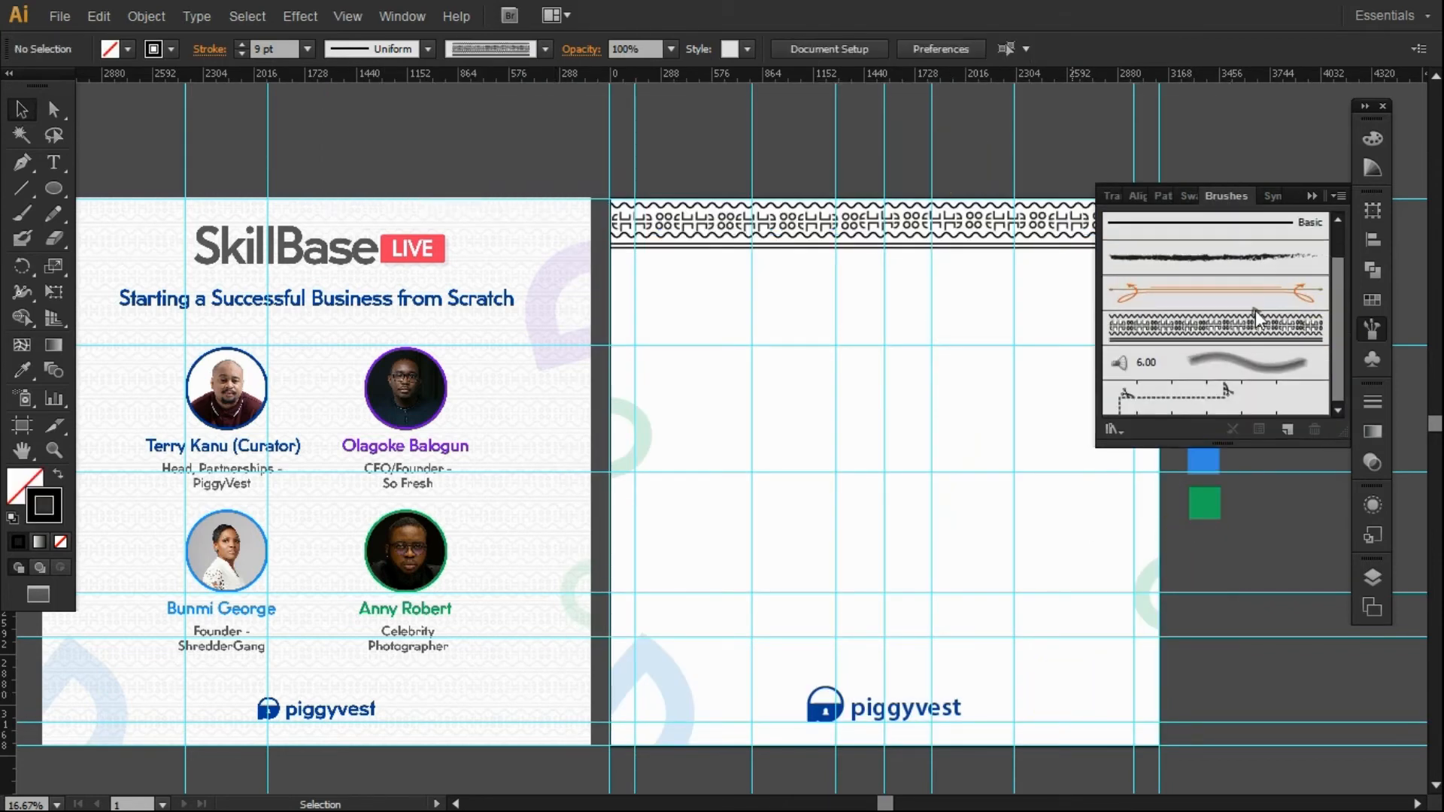
click(544, 49)
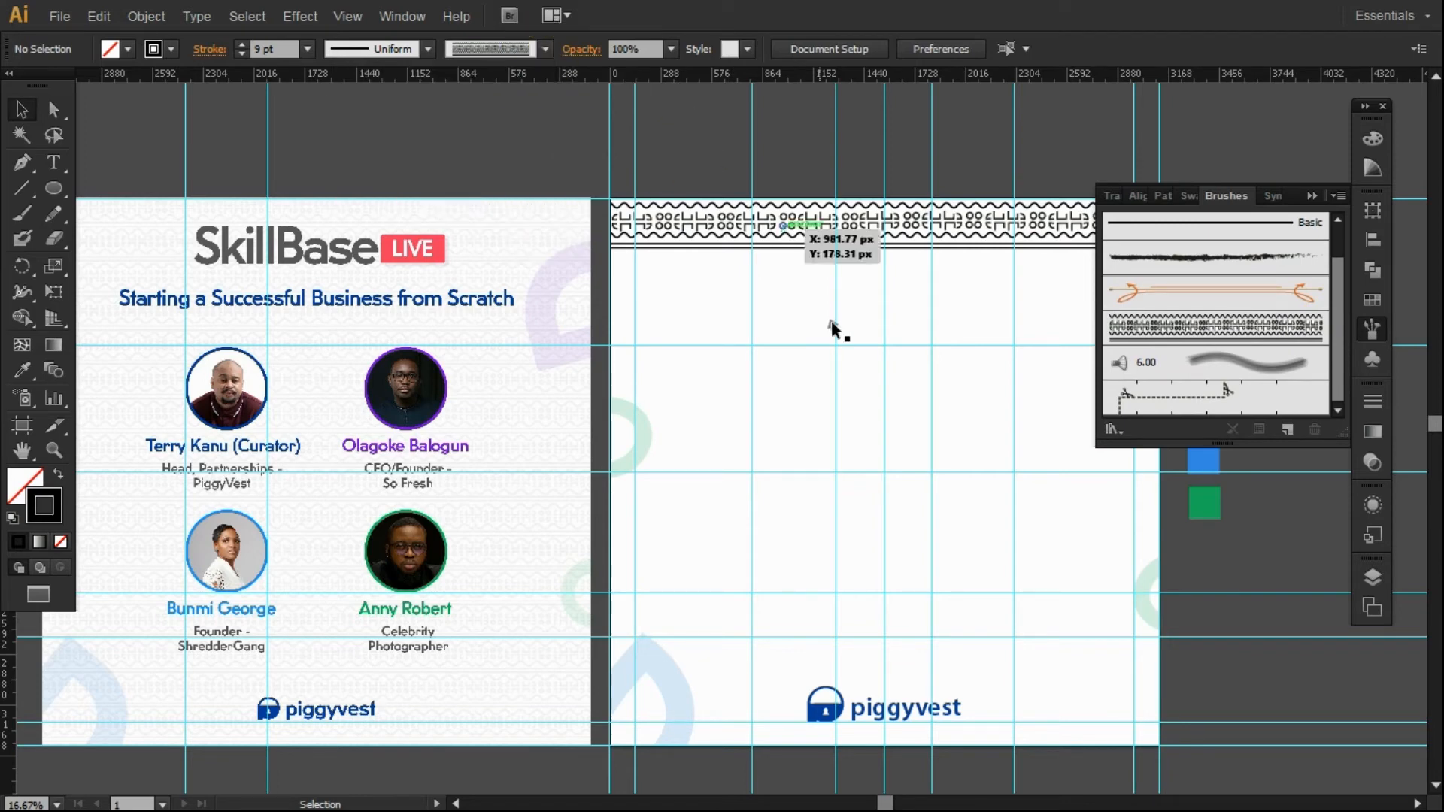
key(backslash)
mouse_move(611, 273)
mouse_down()
mouse_move(1091, 286)
mouse_move(1006, 273)
mouse_up()
double_click(1194, 323)
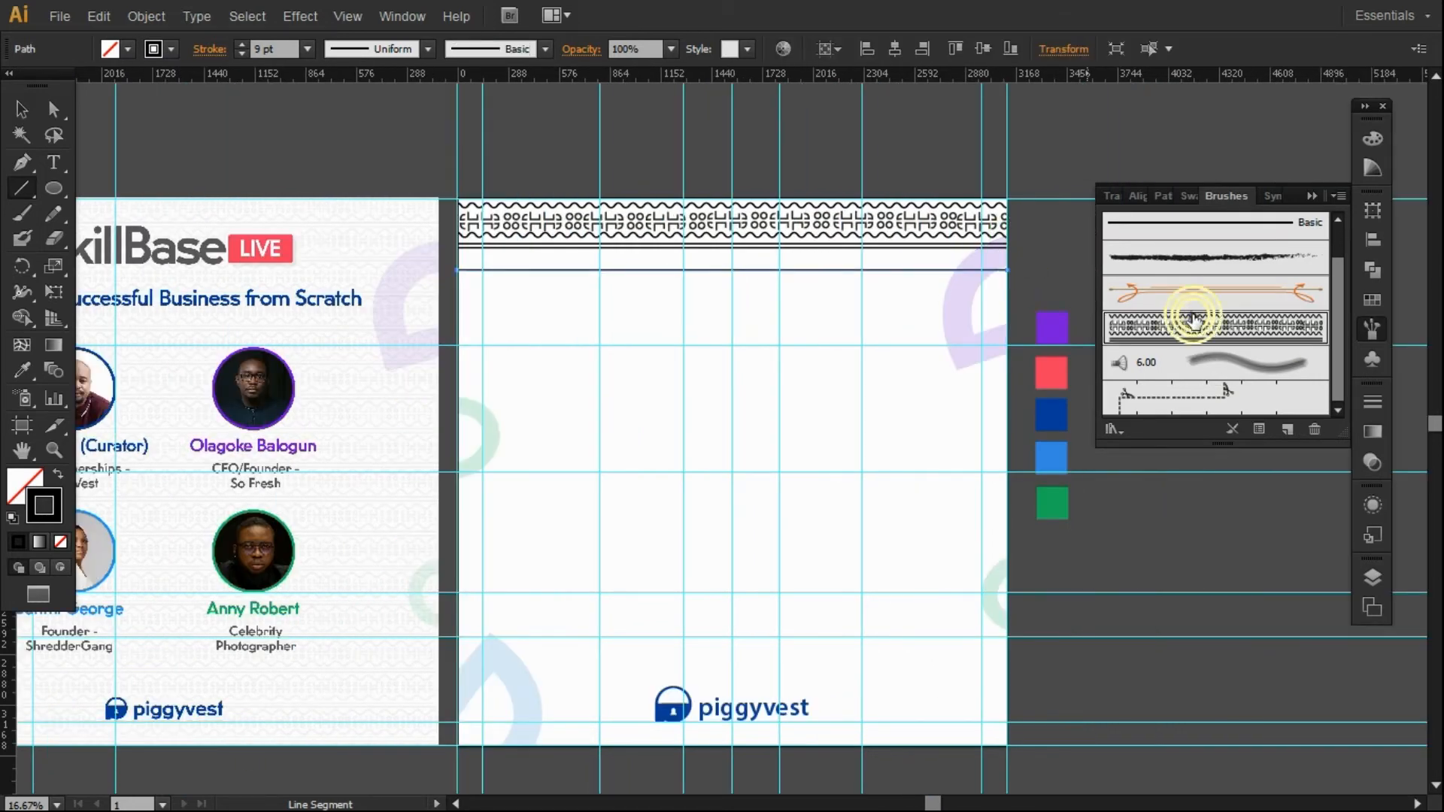
click(1149, 696)
key(ctrl+z)
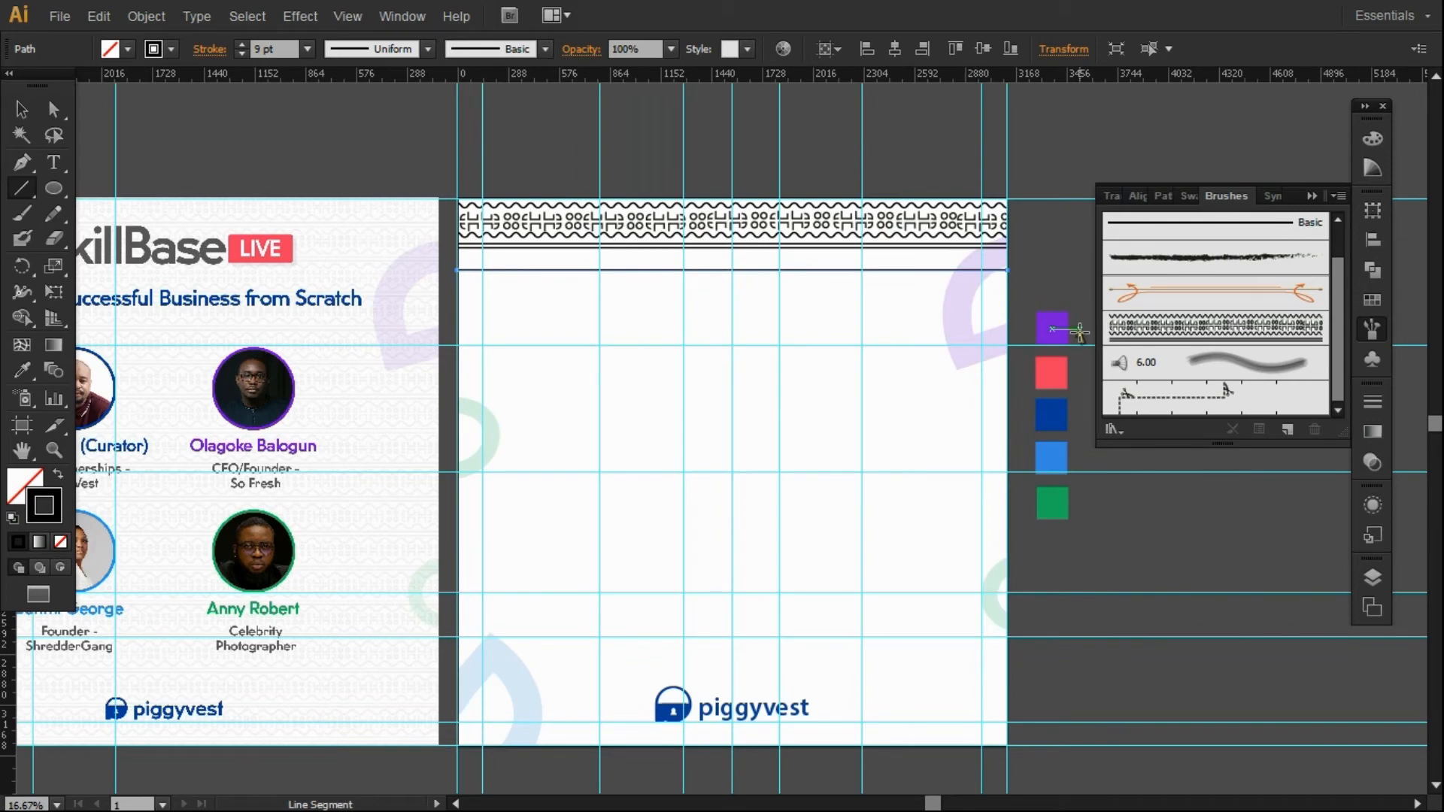
click(1143, 322)
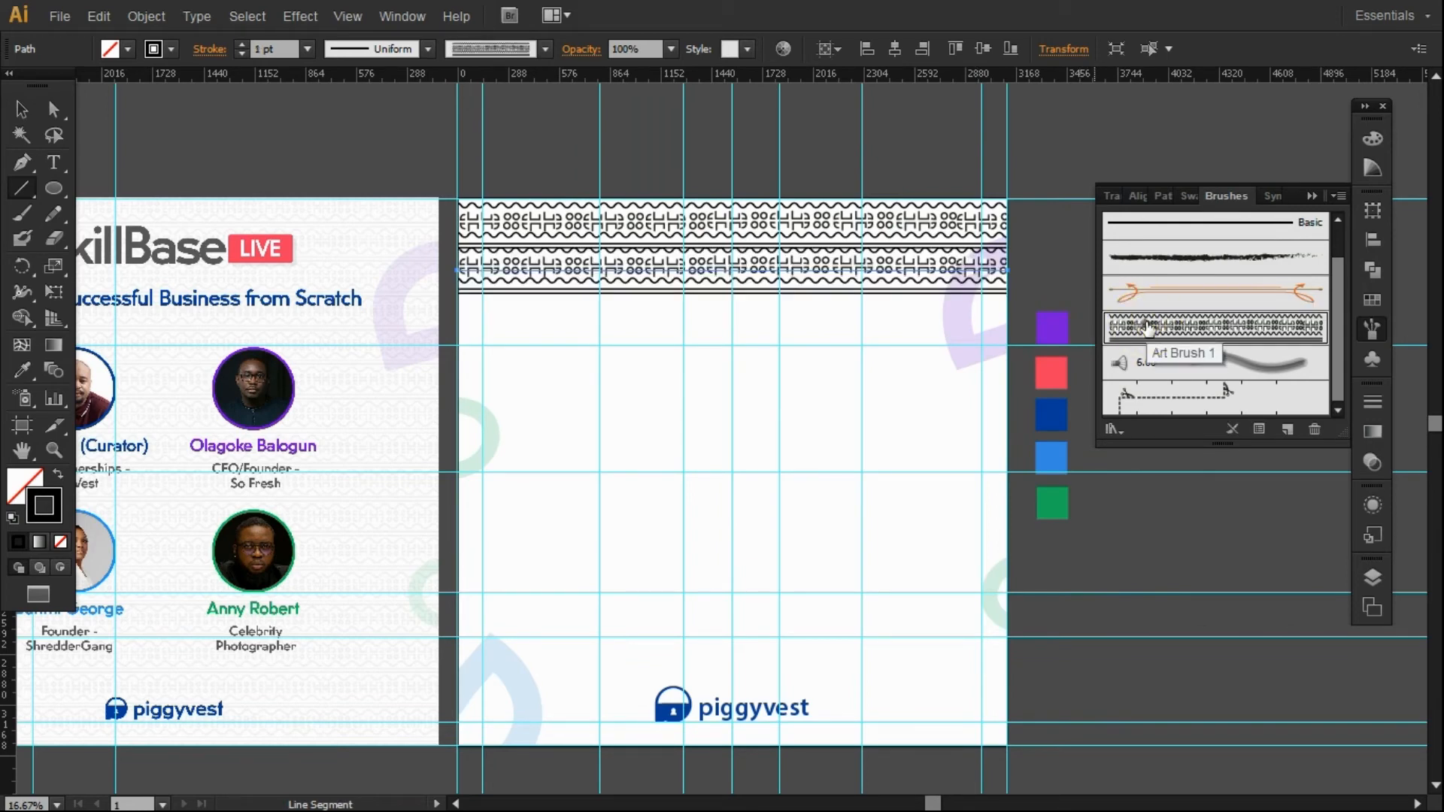
click(25, 109)
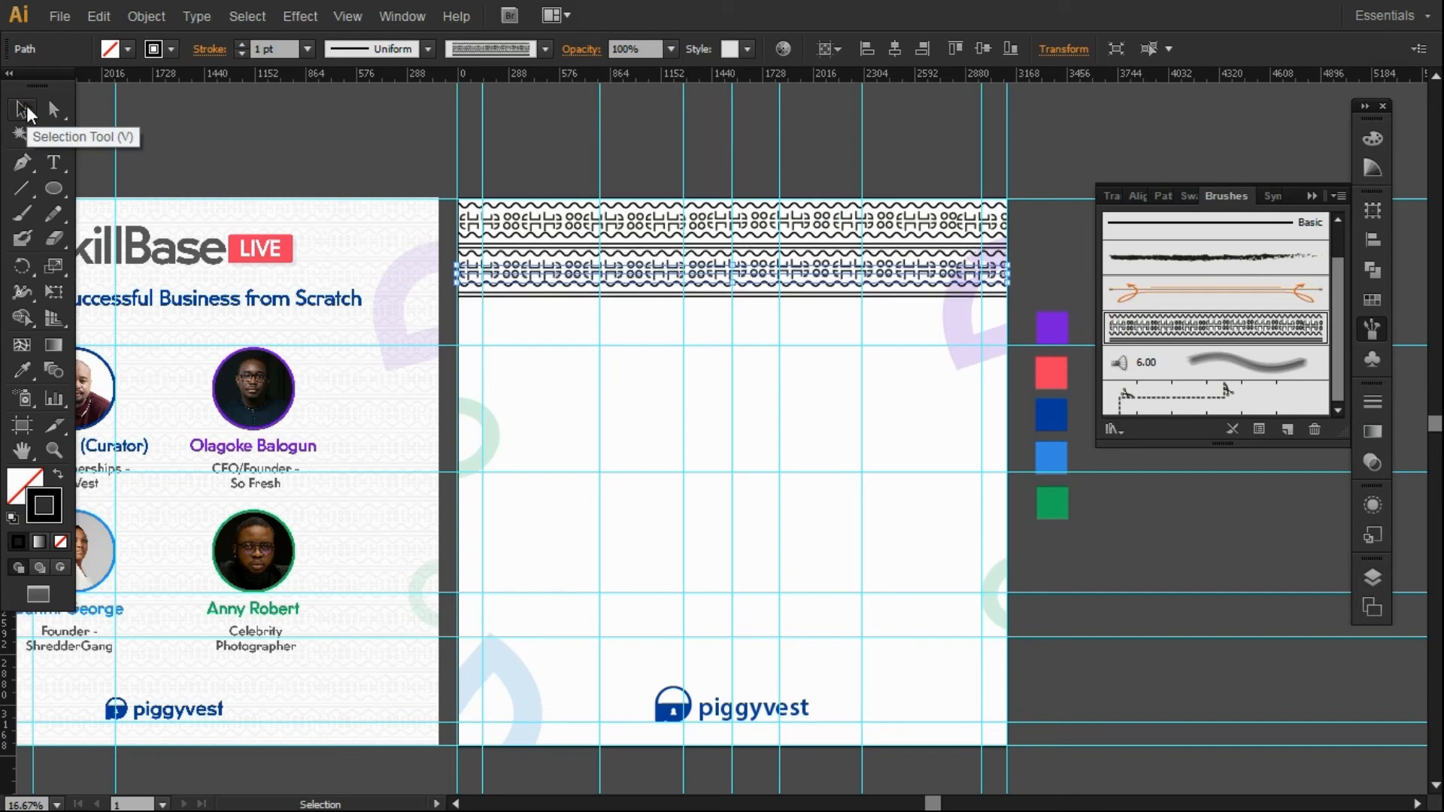
click(473, 151)
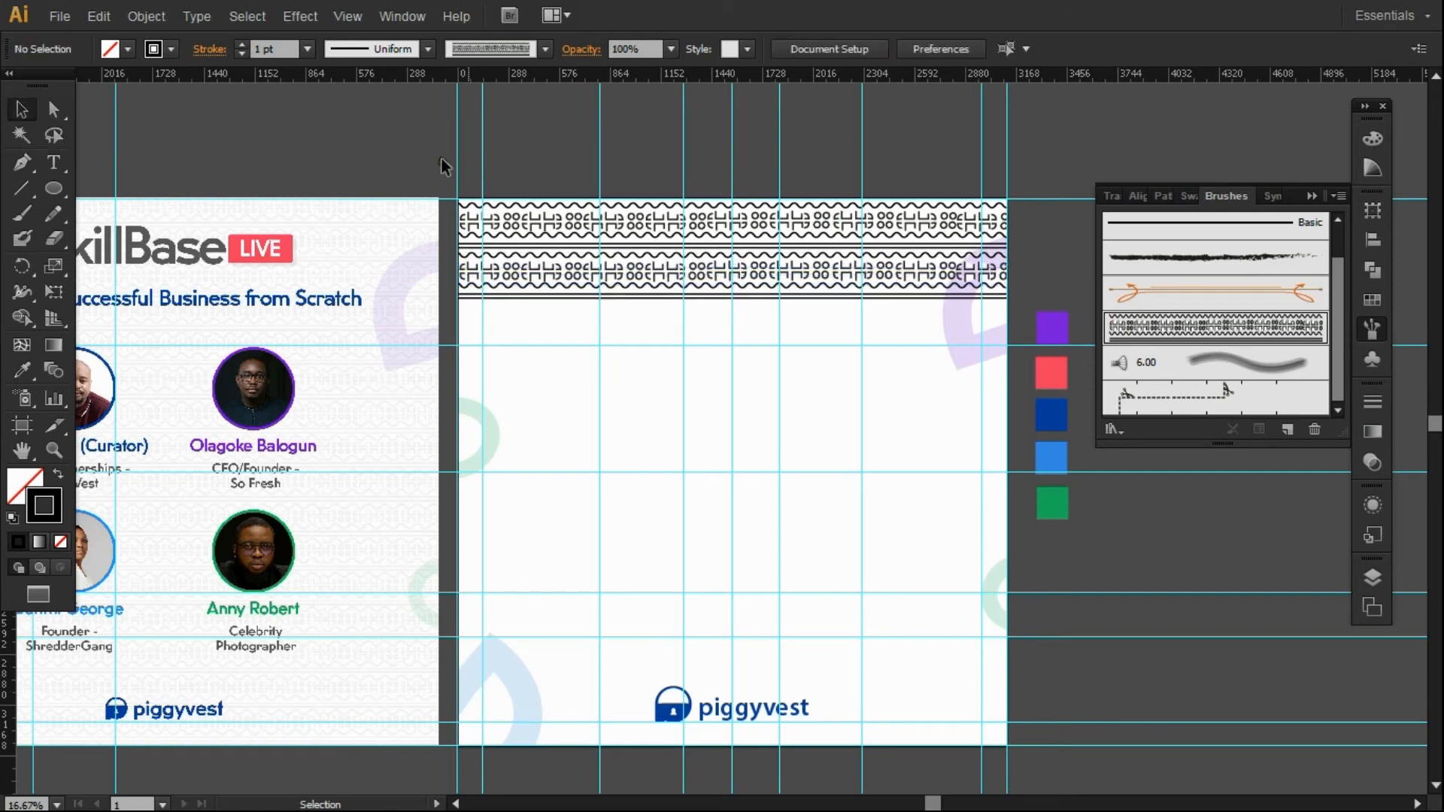
Duplicate the brushed band down the page, centred and evenly spaced to the artboard bottom.
click(17, 104)
click(632, 271)
click(636, 244)
click(636, 294)
drag(634, 289, 636, 335)
click(898, 42)
drag(777, 342, 763, 428)
key(ctrl+d)
key(ctrl+d)
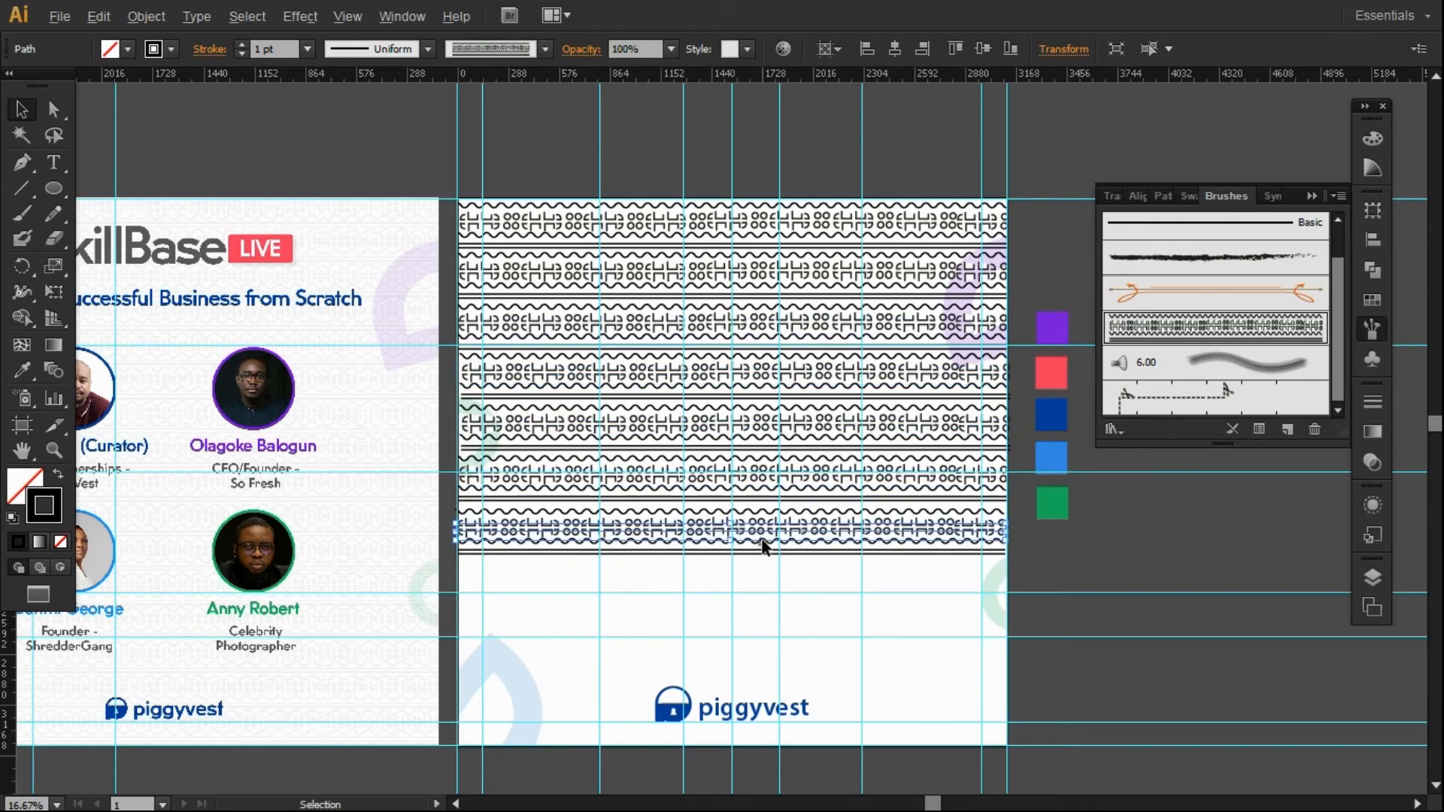
drag(761, 540, 767, 666)
key(Down)
key(Down)
key(Down)
key(Down)
key(Down)
key(Down)
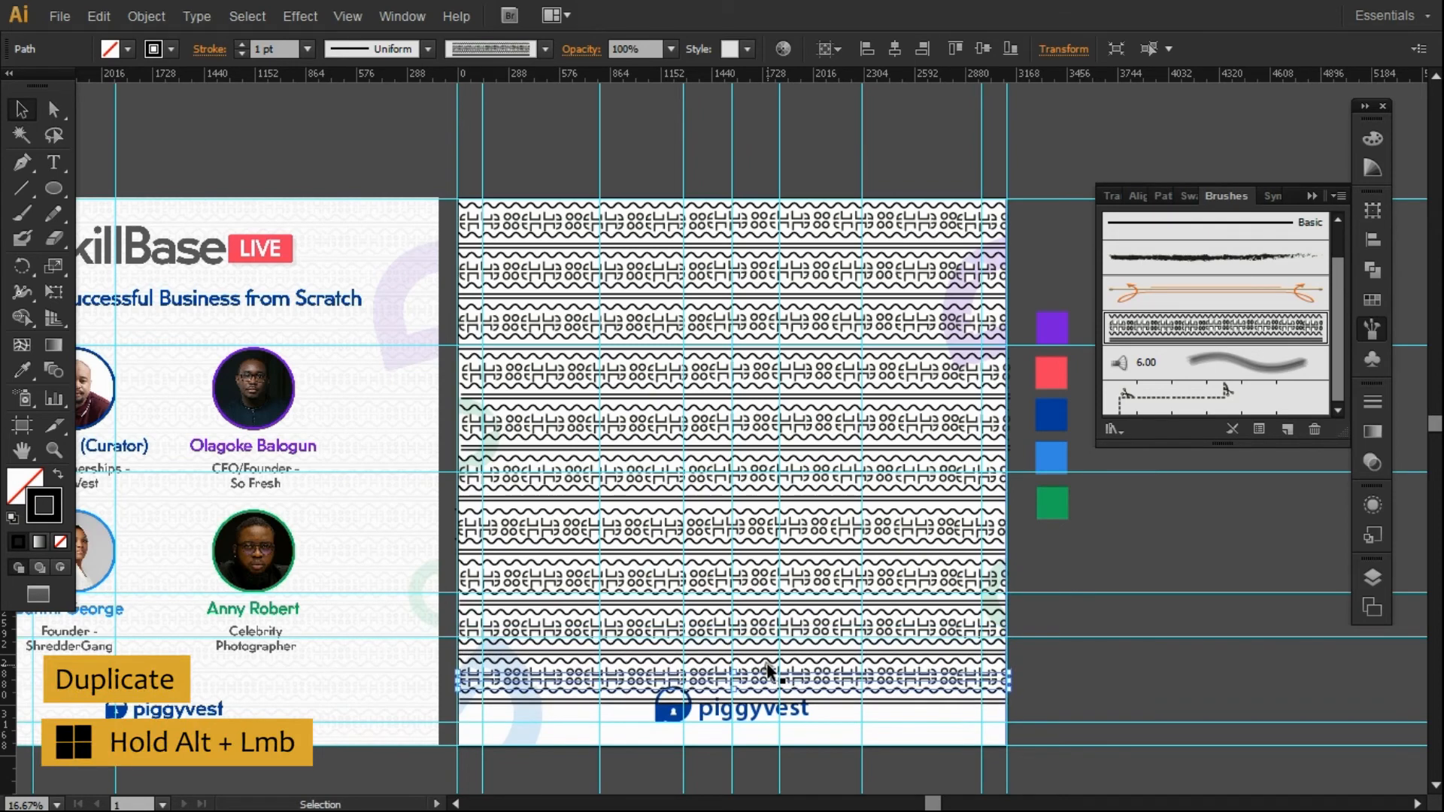
drag(768, 669, 770, 718)
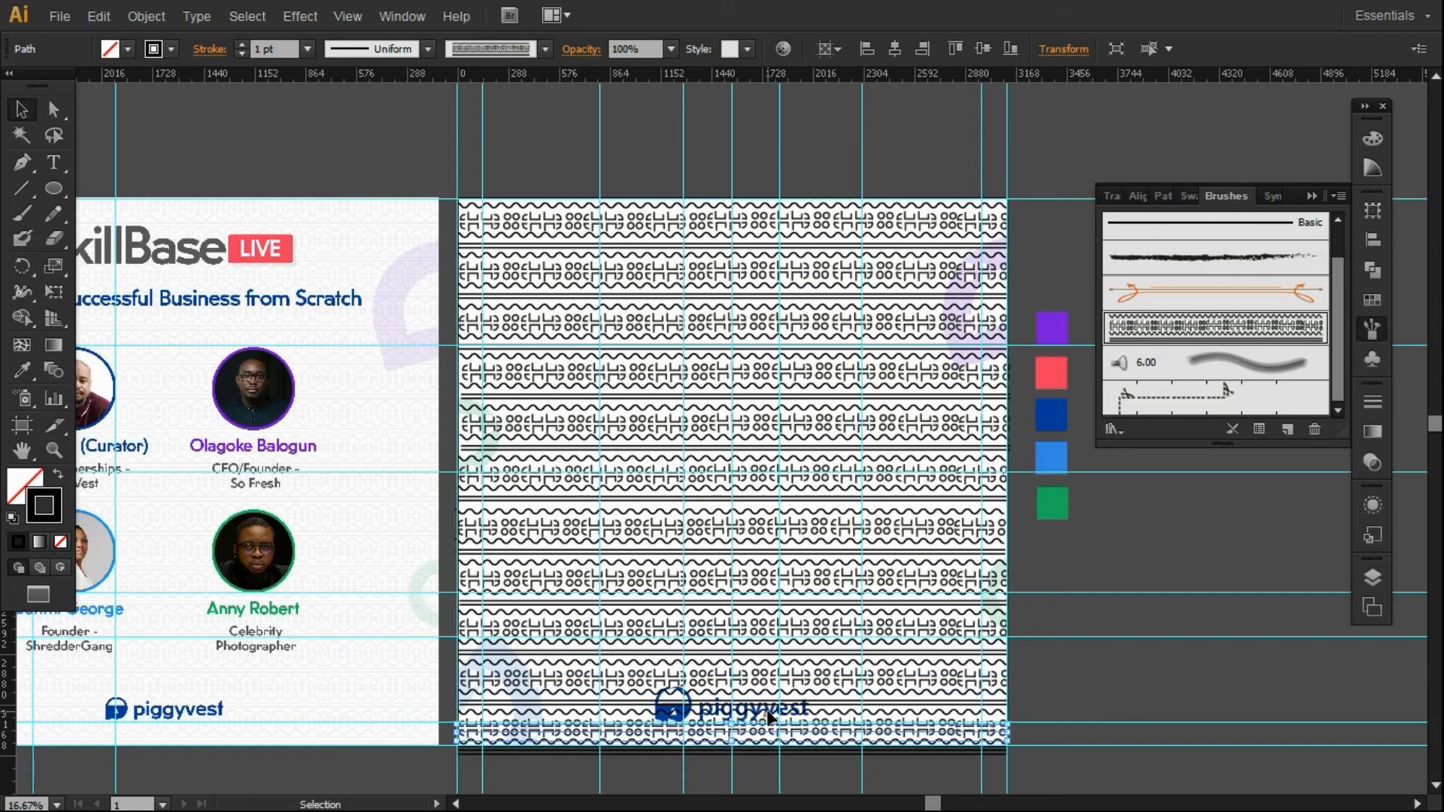
key(Up)
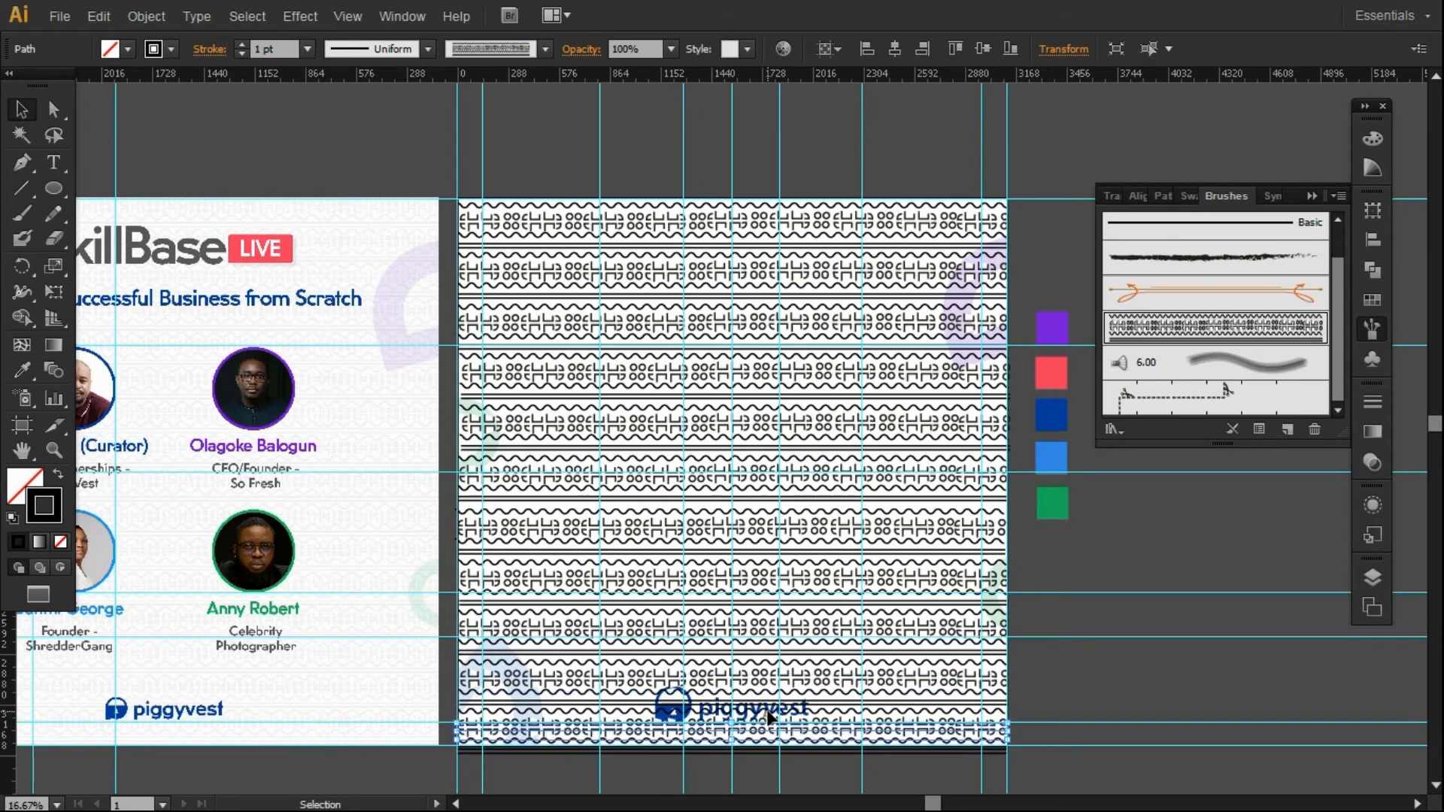
Select the top strip together with every band copy down to the bottom.
shift+click(716, 222)
shift+click(709, 312)
shift+click(700, 370)
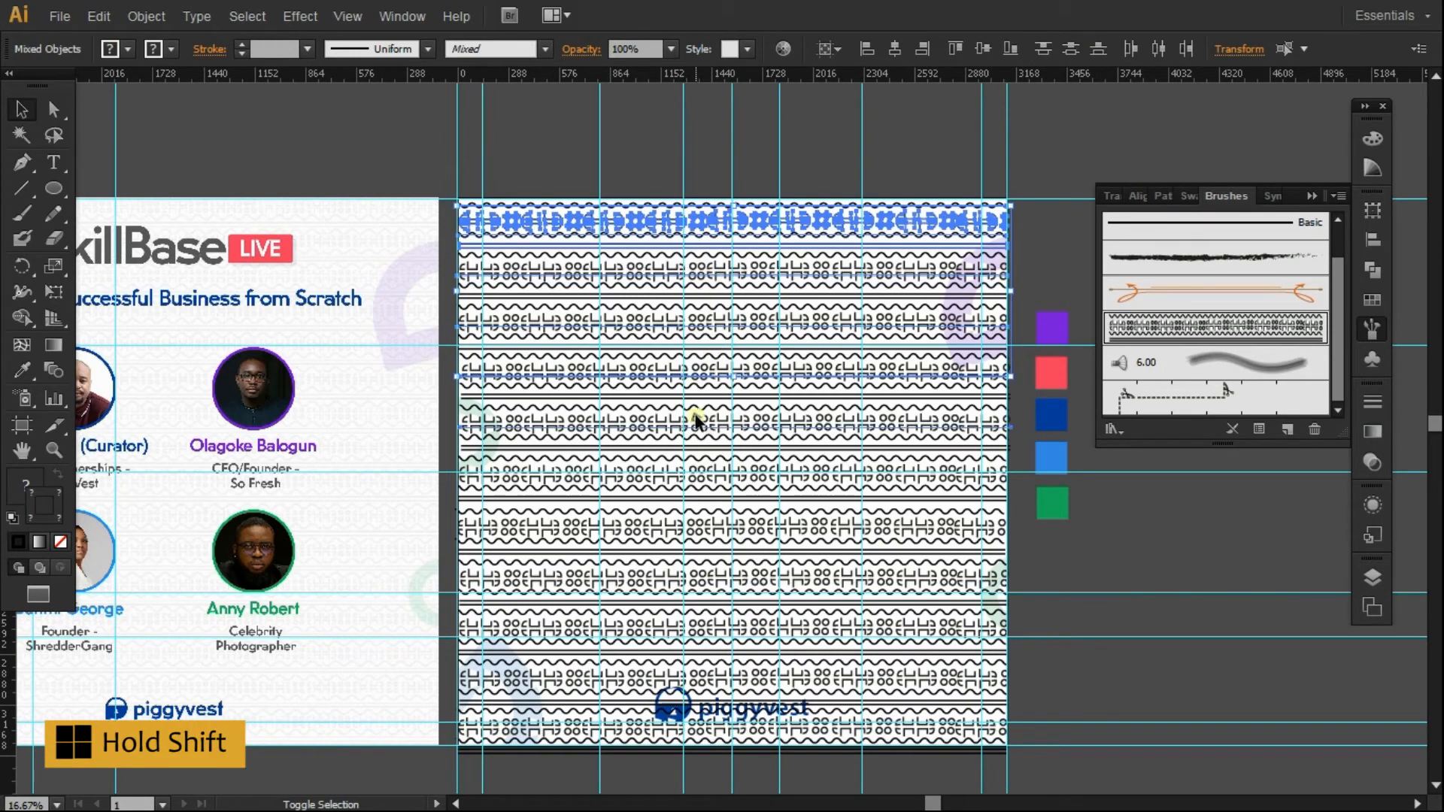
shift+click(696, 477)
shift+click(697, 529)
shift+click(706, 577)
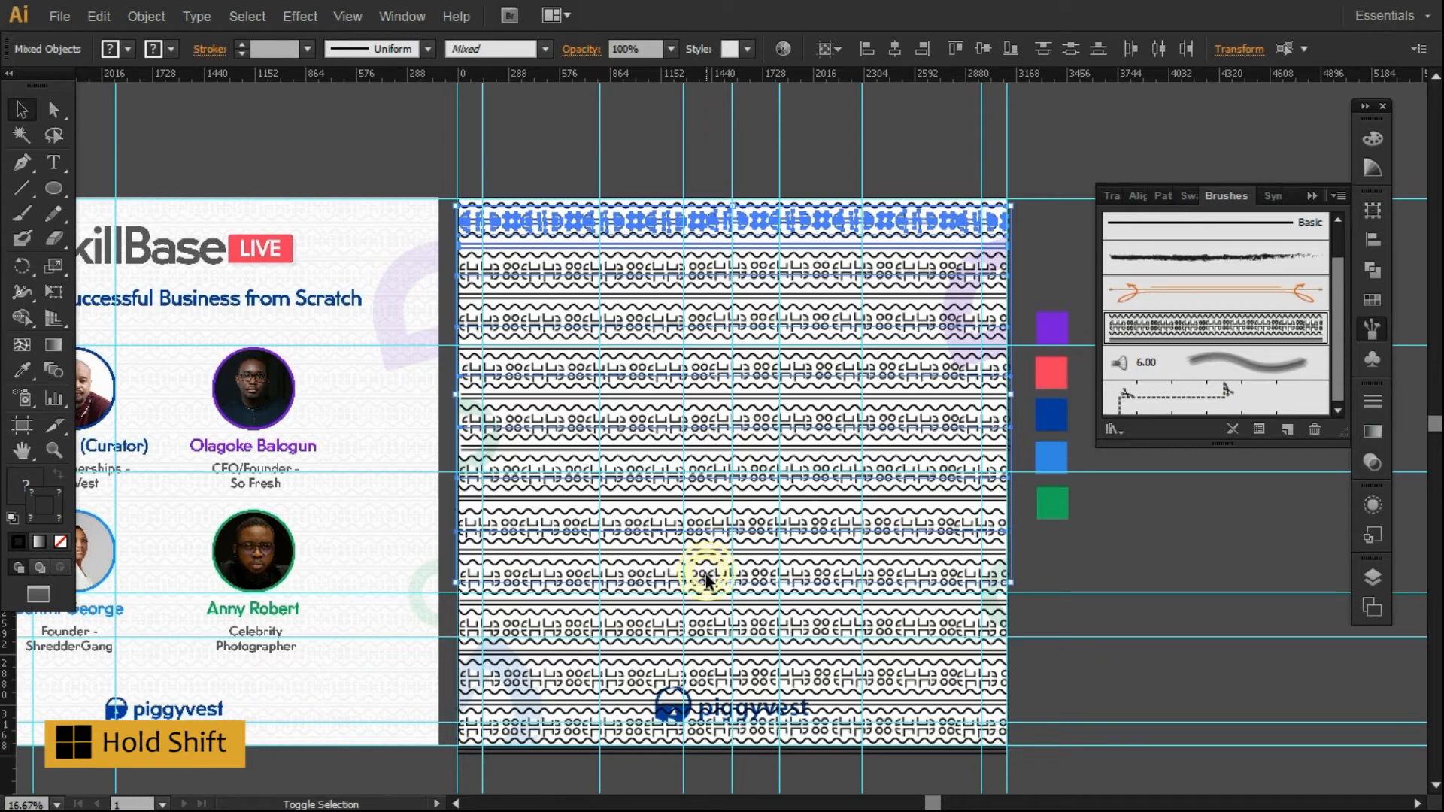
shift+click(707, 626)
shift+click(704, 676)
shift+click(705, 726)
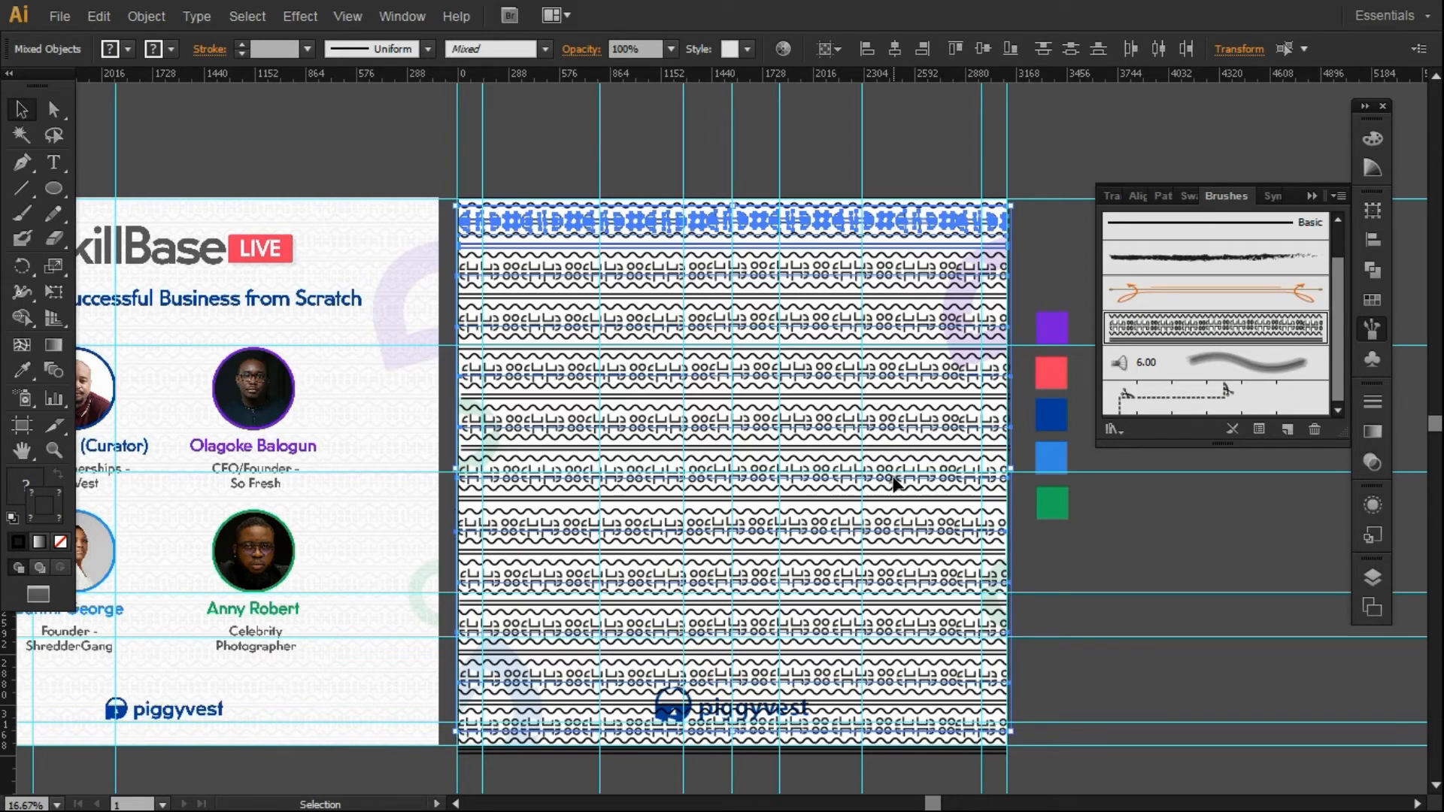
Group the pattern bands and lower their opacity, trying 20%, 15% and 10%.
key(ctrl+g)
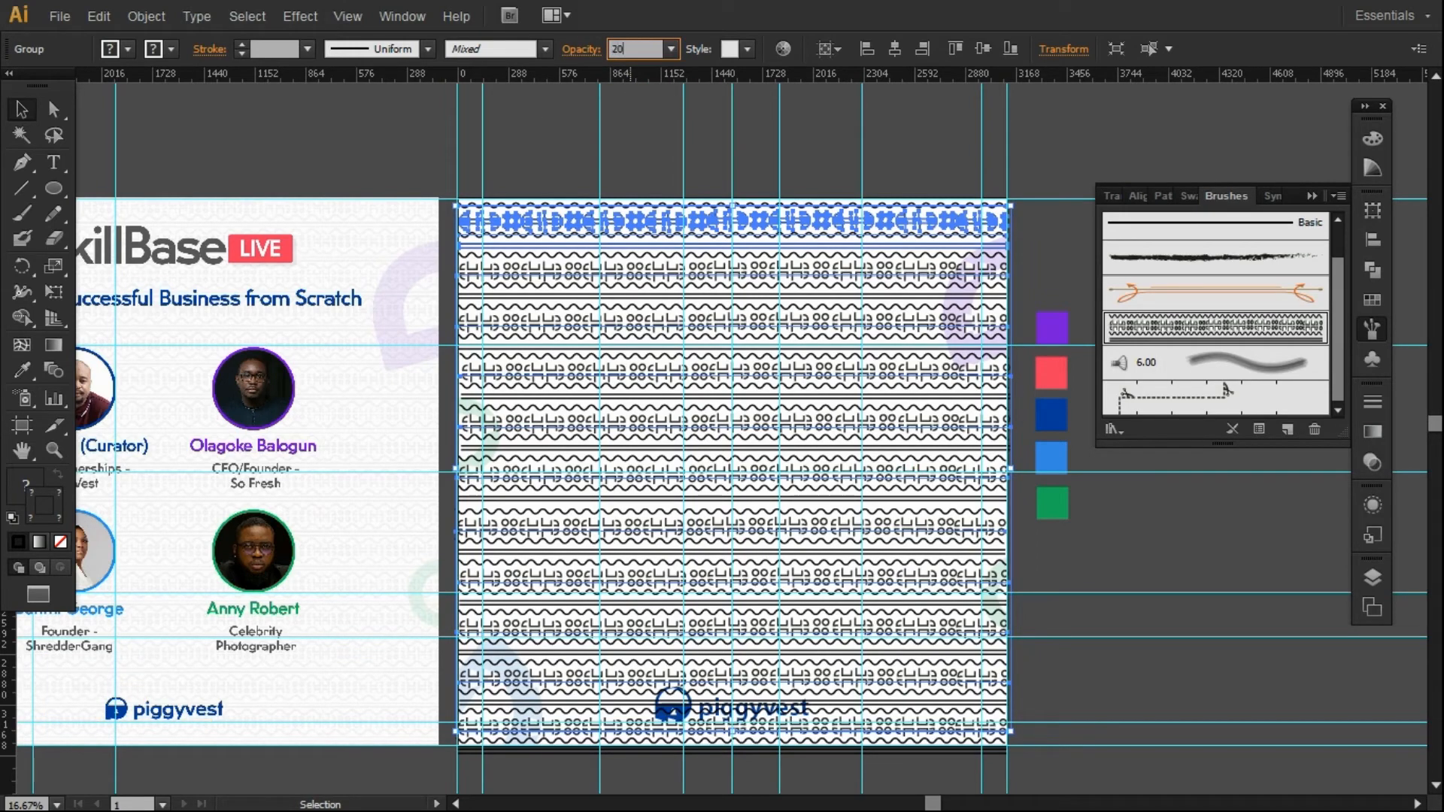
click(655, 92)
click(833, 244)
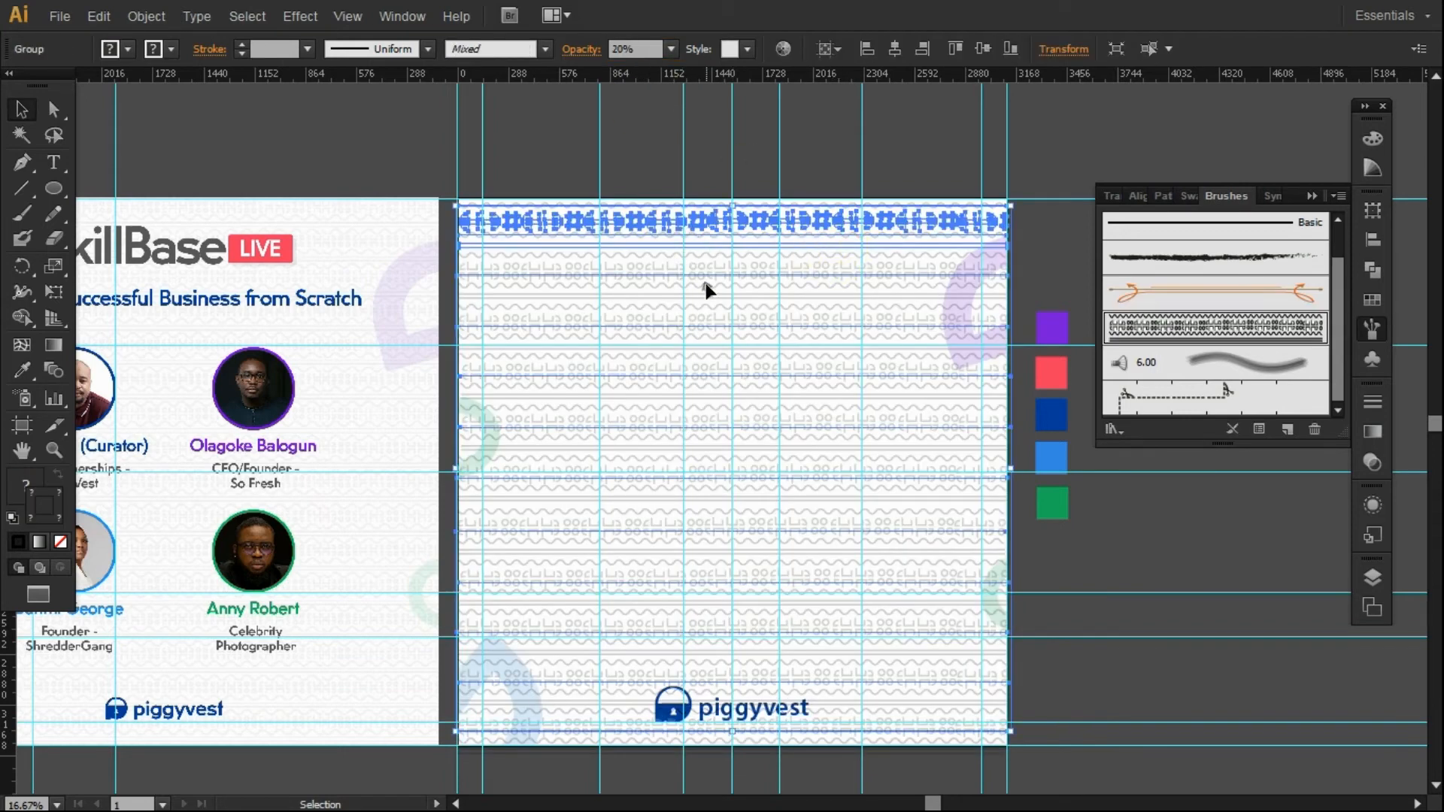
click(704, 301)
click(712, 268)
click(643, 50)
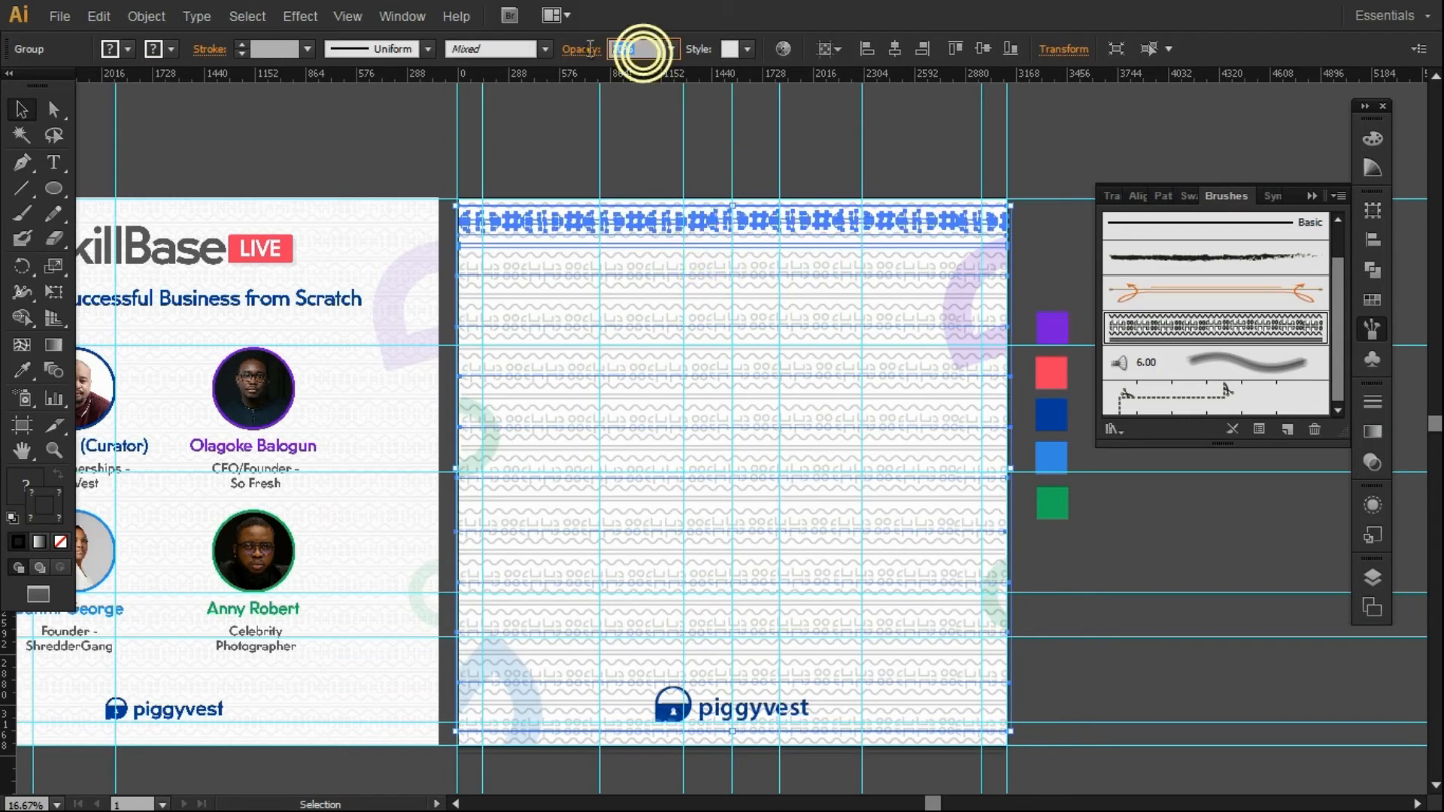
text(15)
key(Return)
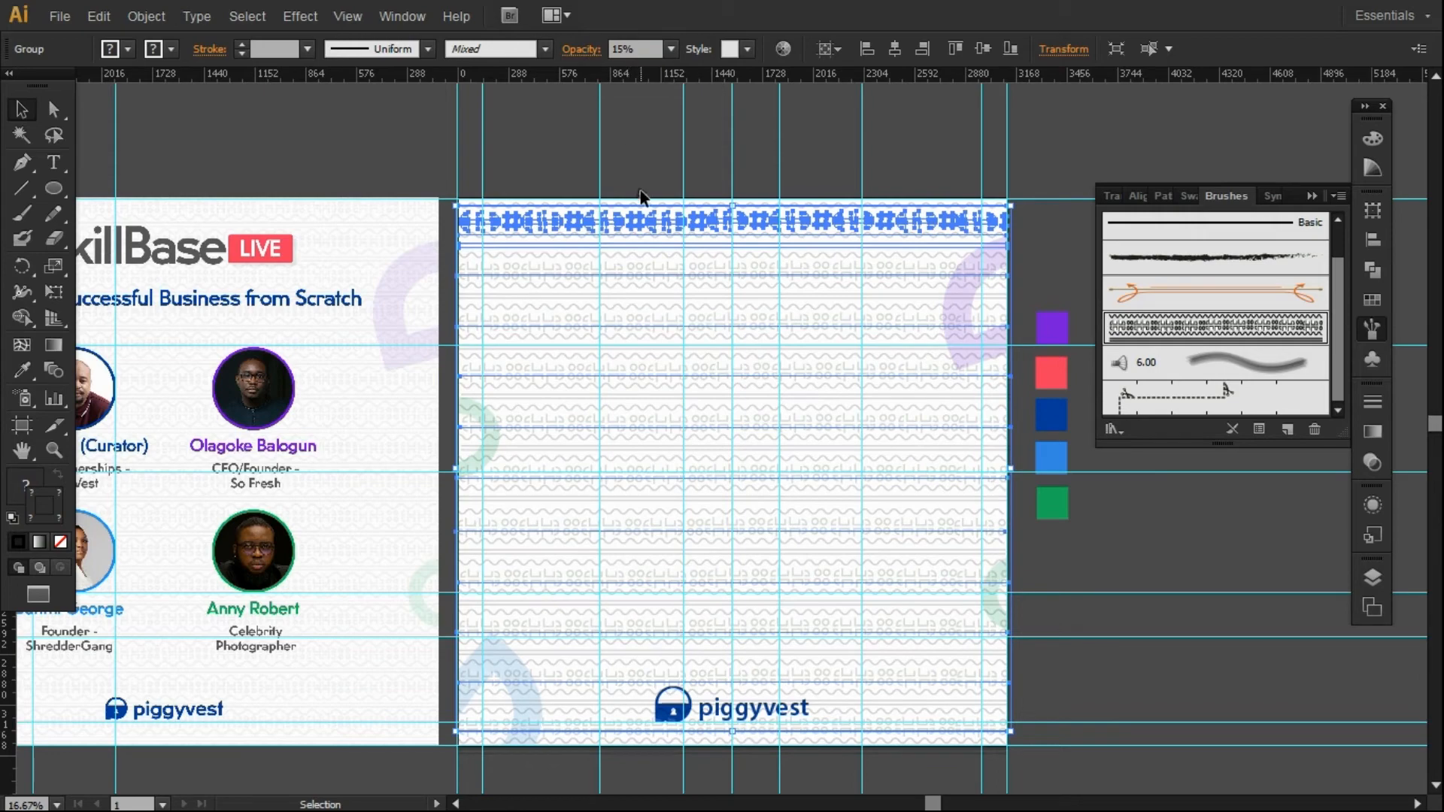
click(638, 49)
text(10)
Settle the pattern group at 8% opacity and send it behind all other artwork.
click(673, 152)
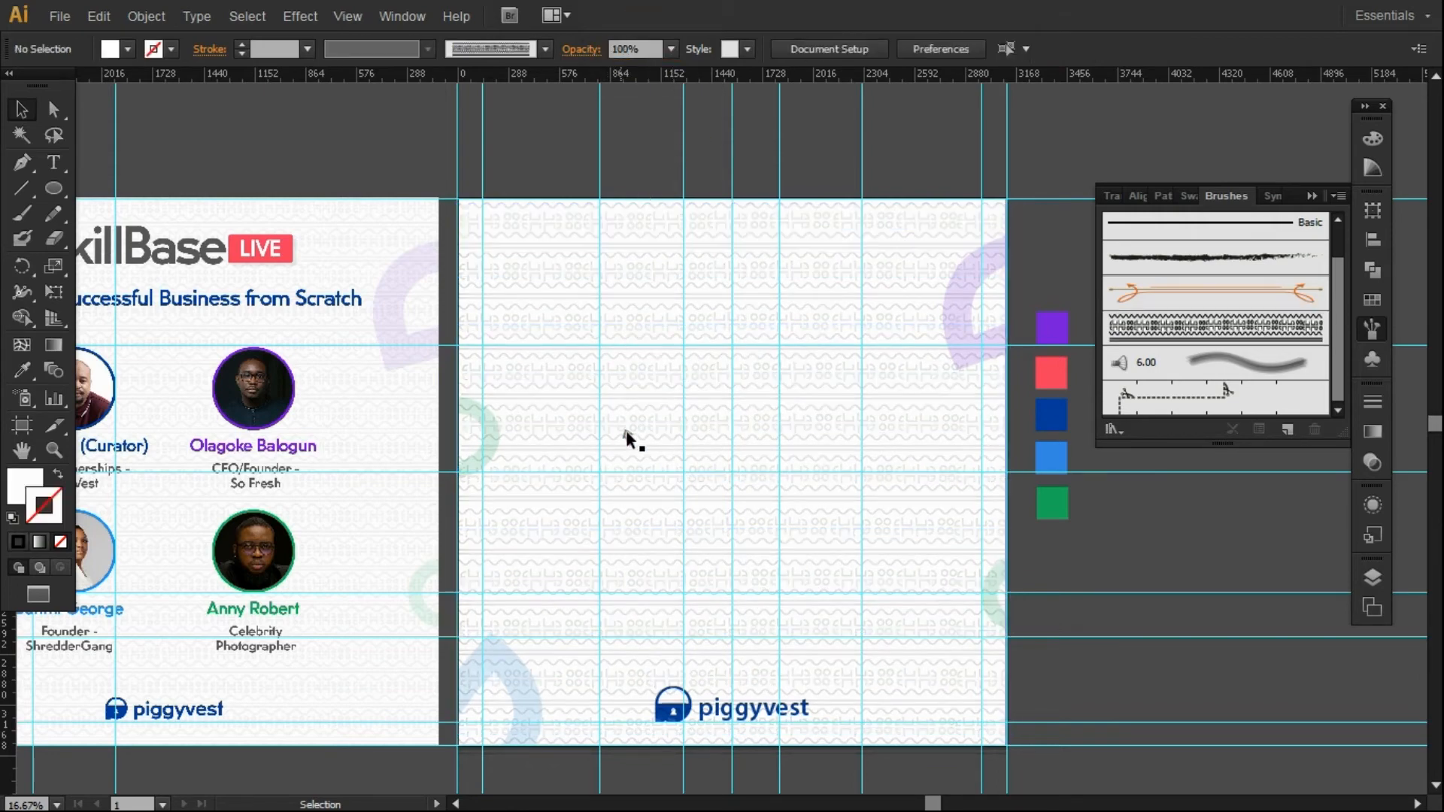
click(648, 429)
click(635, 48)
text(8)
key(Return)
click(646, 157)
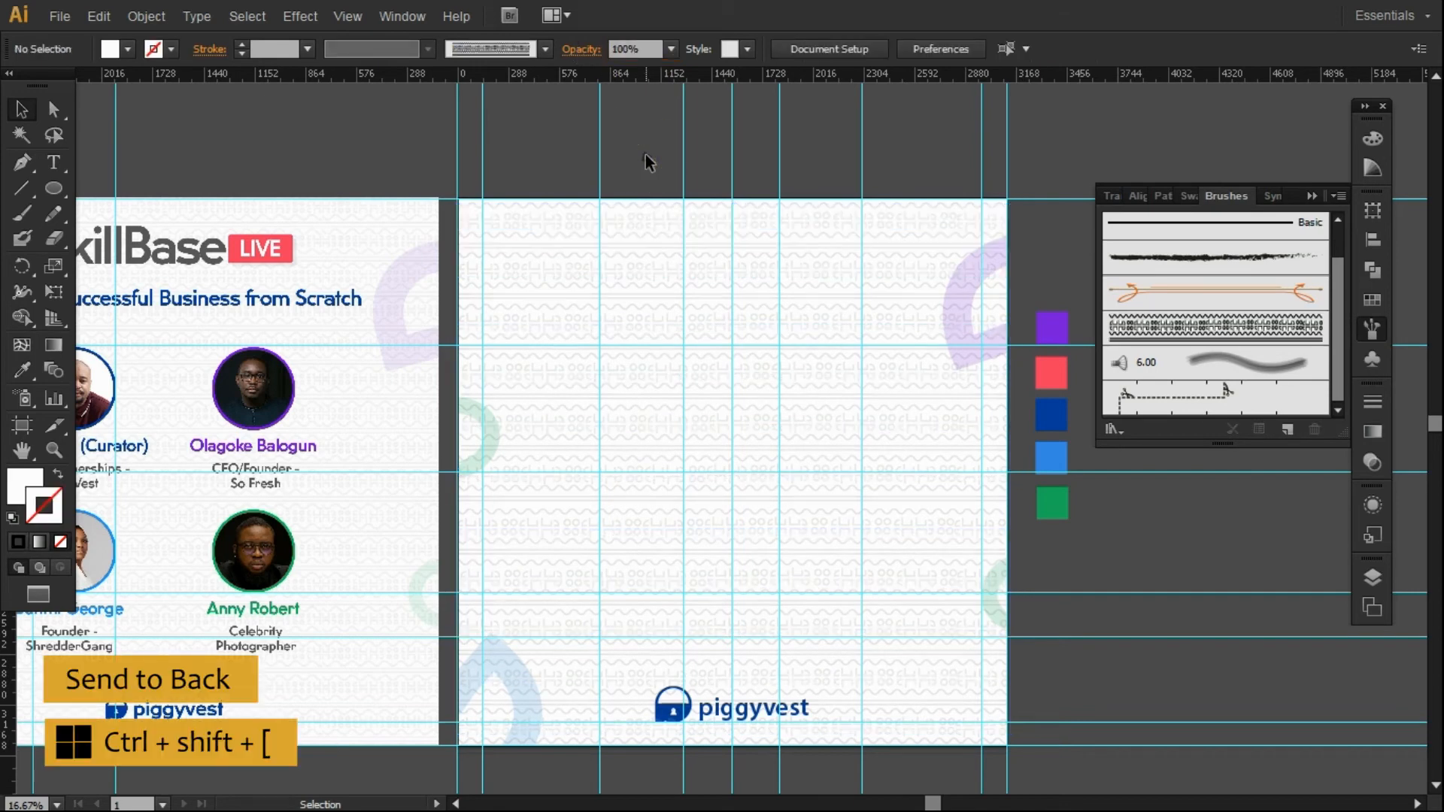
click(699, 270)
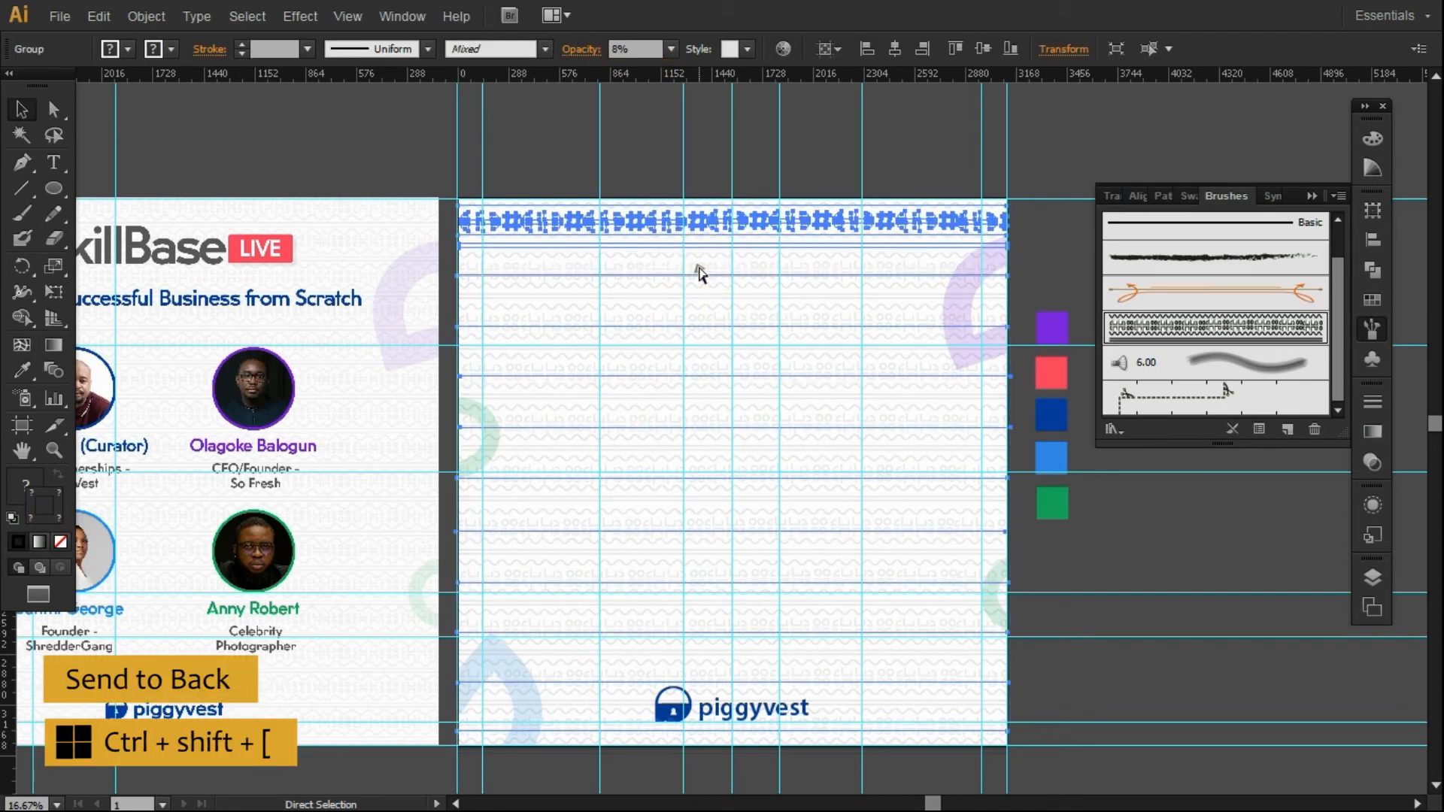
key(ctrl+shift+bracketleft)
click(707, 160)
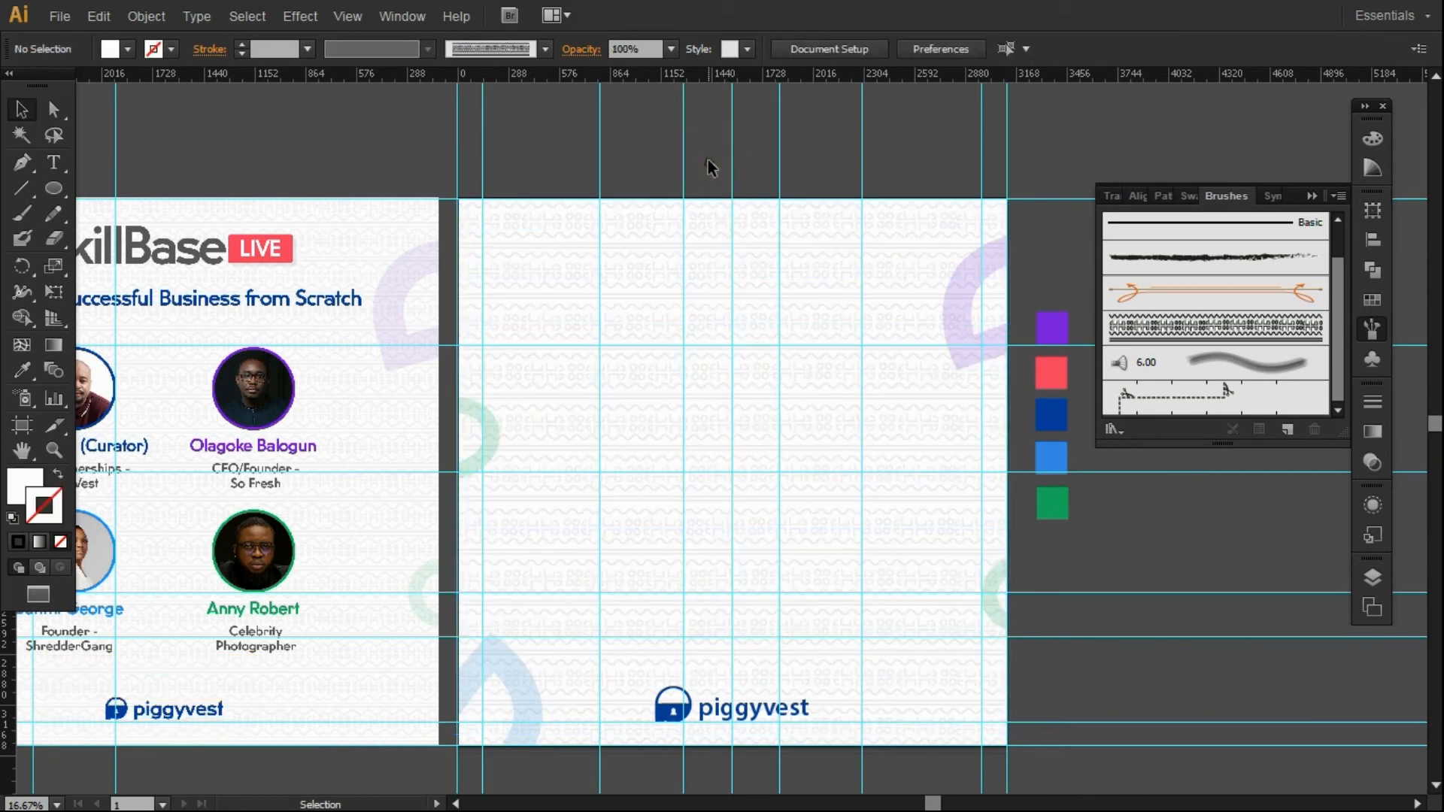
Shrink the piggyvest logo and centre it horizontally on the right artboard.
click(657, 689)
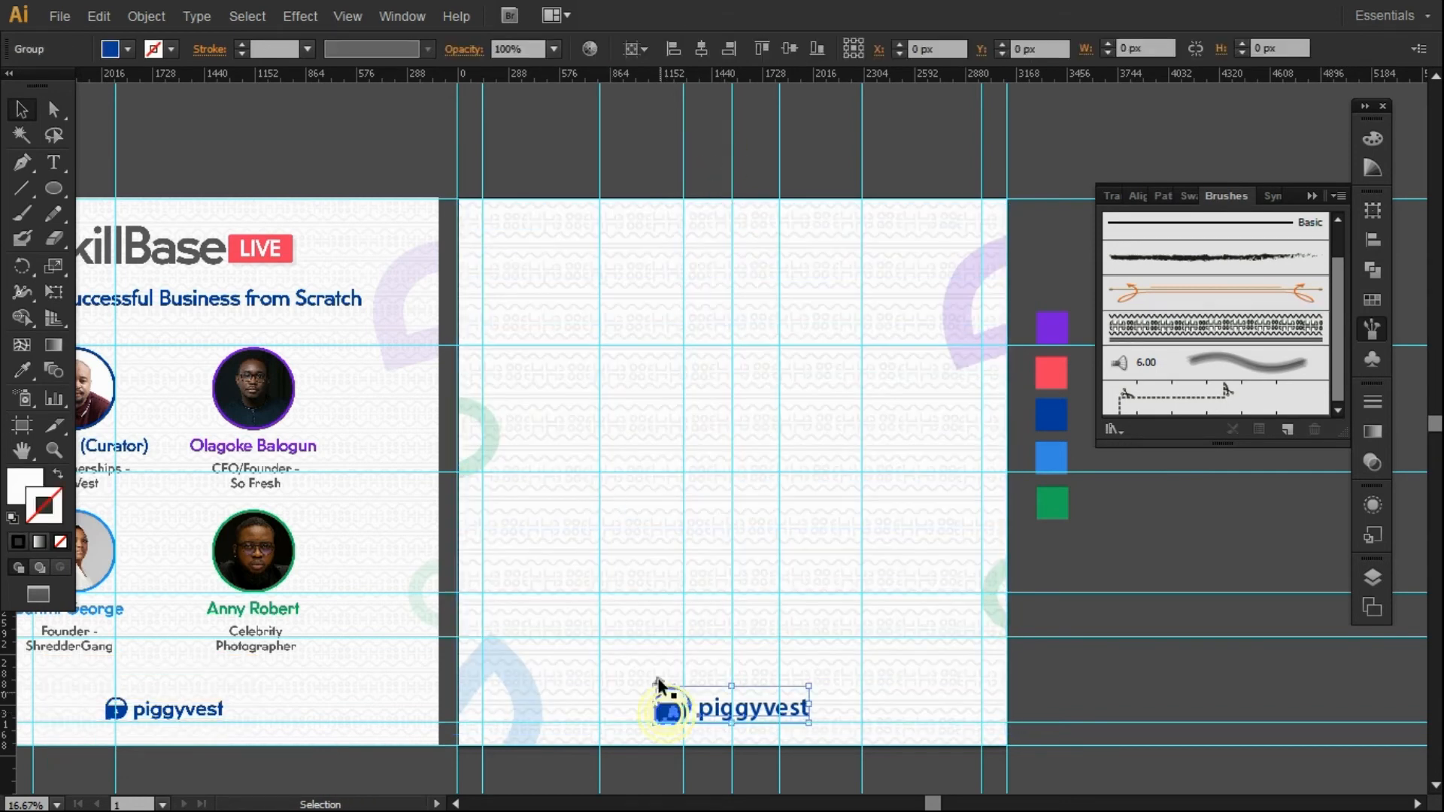
mouse_move(659, 687)
mouse_down()
mouse_move(759, 709)
mouse_move(649, 683)
mouse_move(681, 693)
mouse_up()
drag(810, 724, 795, 720)
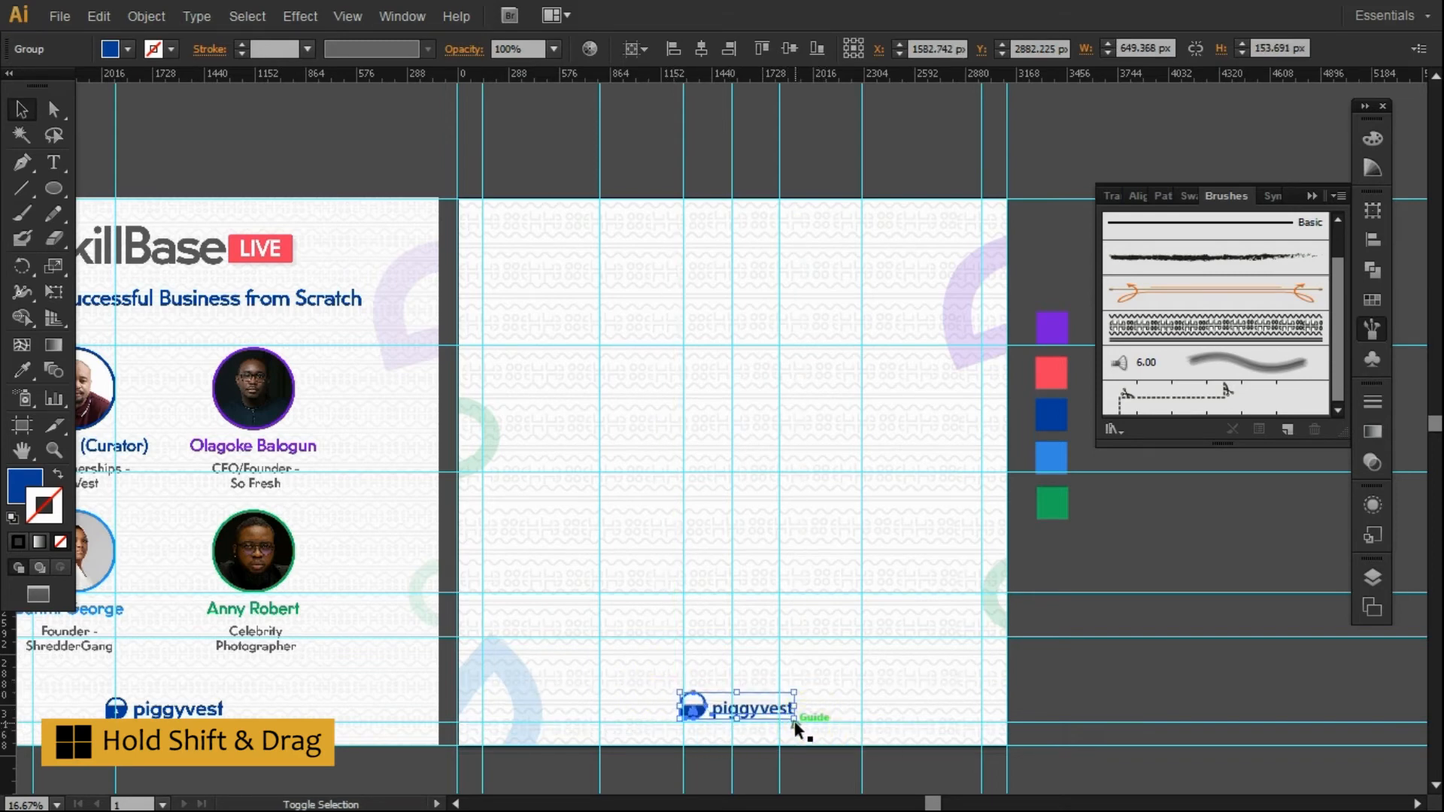
click(701, 48)
click(1096, 549)
scroll(1095, 549, left, 3)
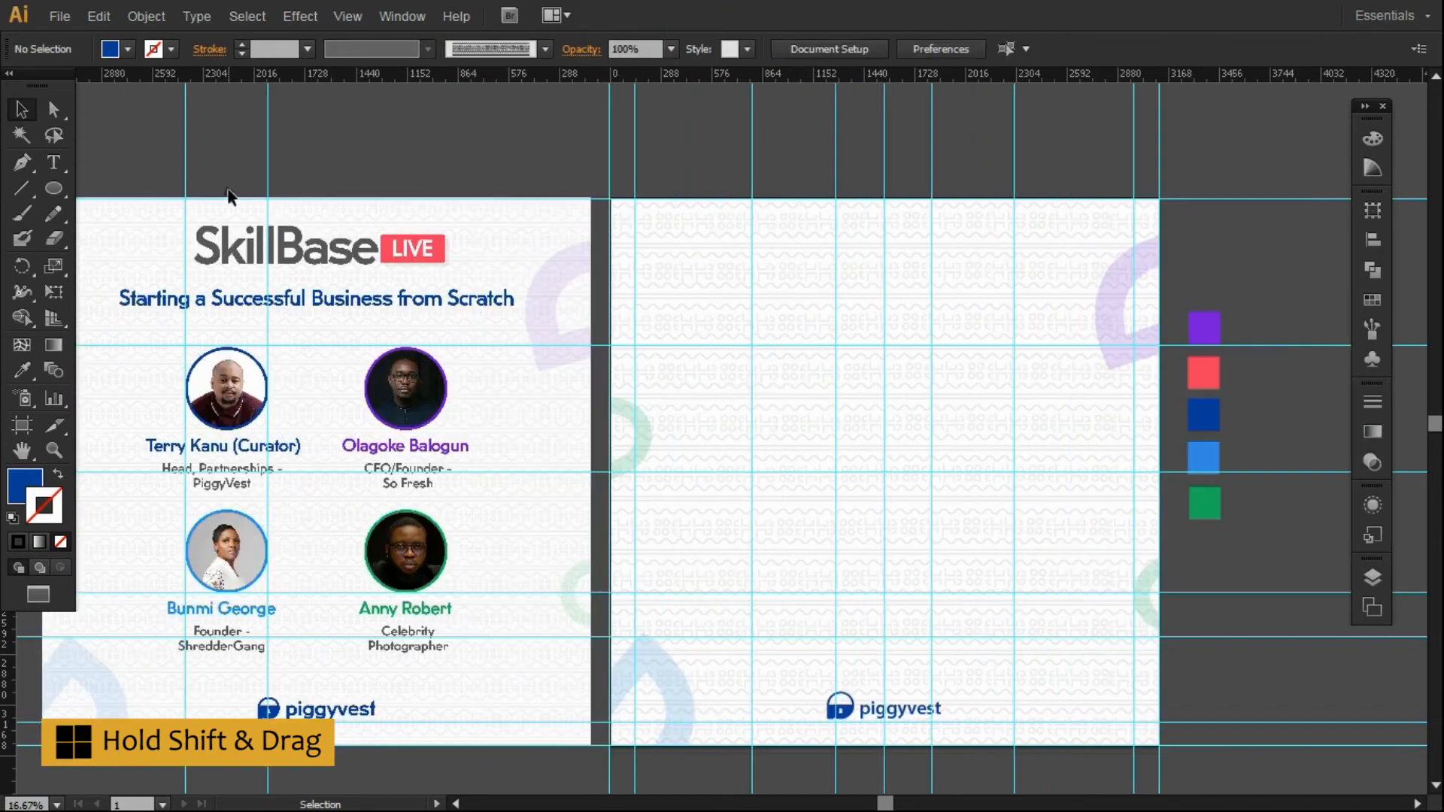
Place an empty text point and move it onto the right artboard.
click(54, 161)
click(773, 291)
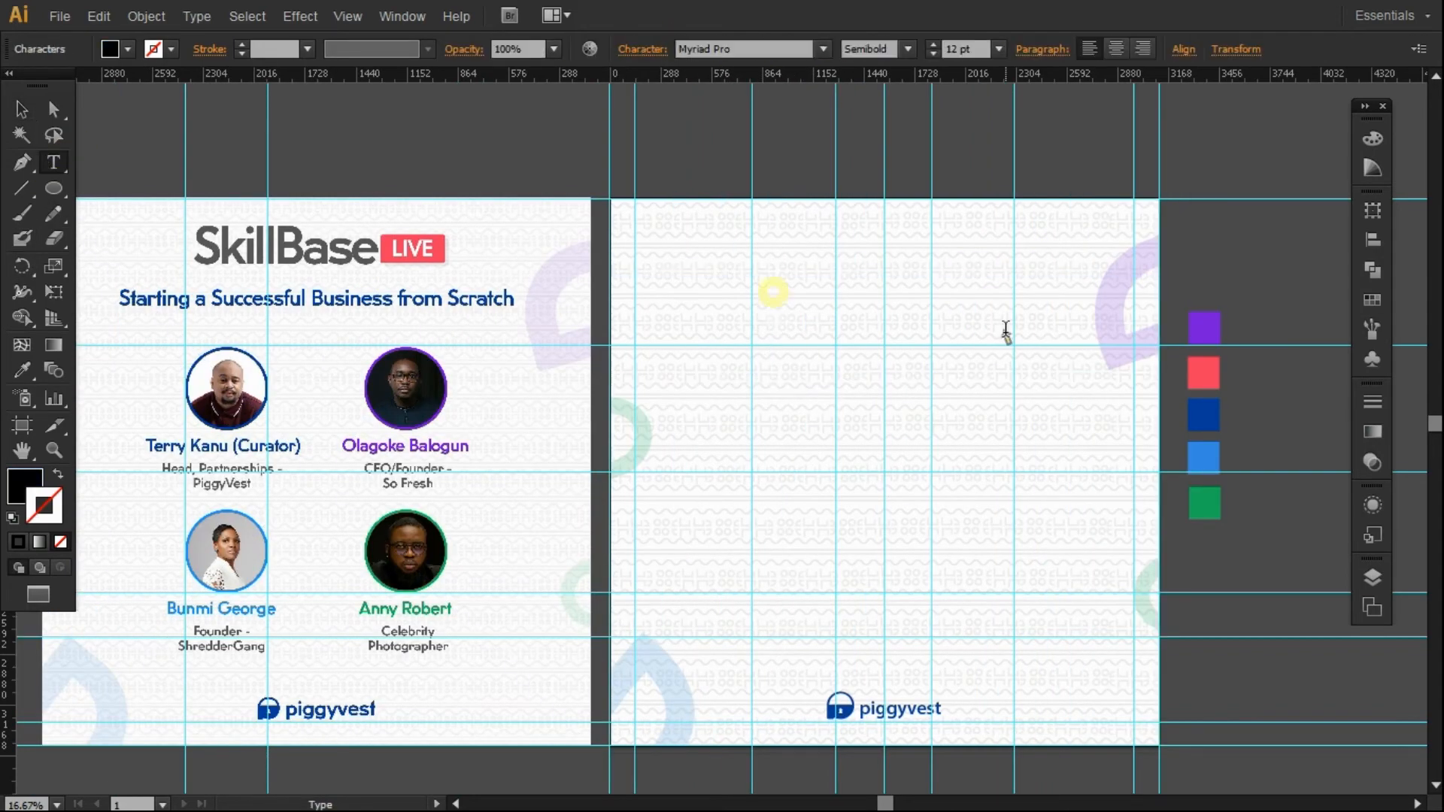
click(21, 109)
click(682, 179)
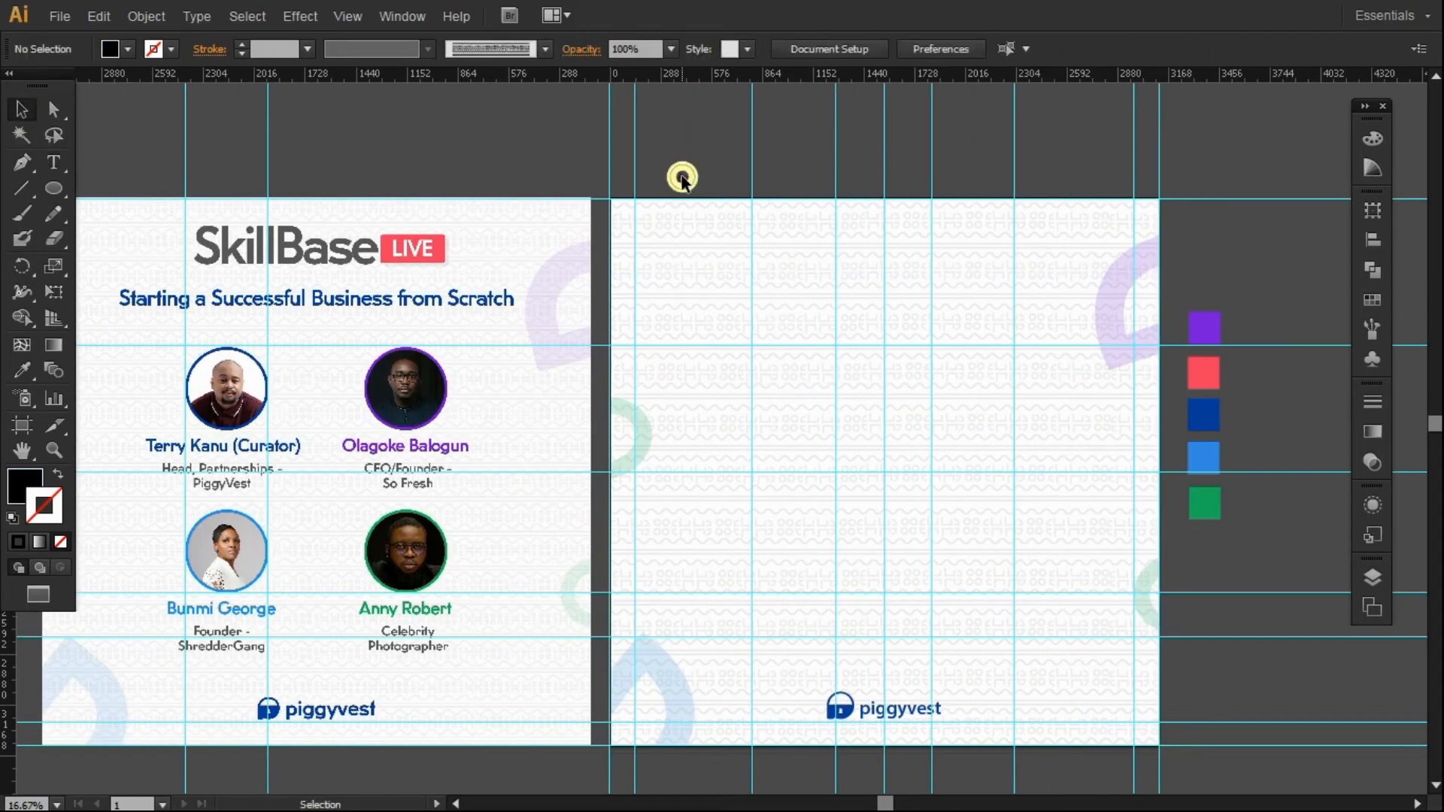
key(t)
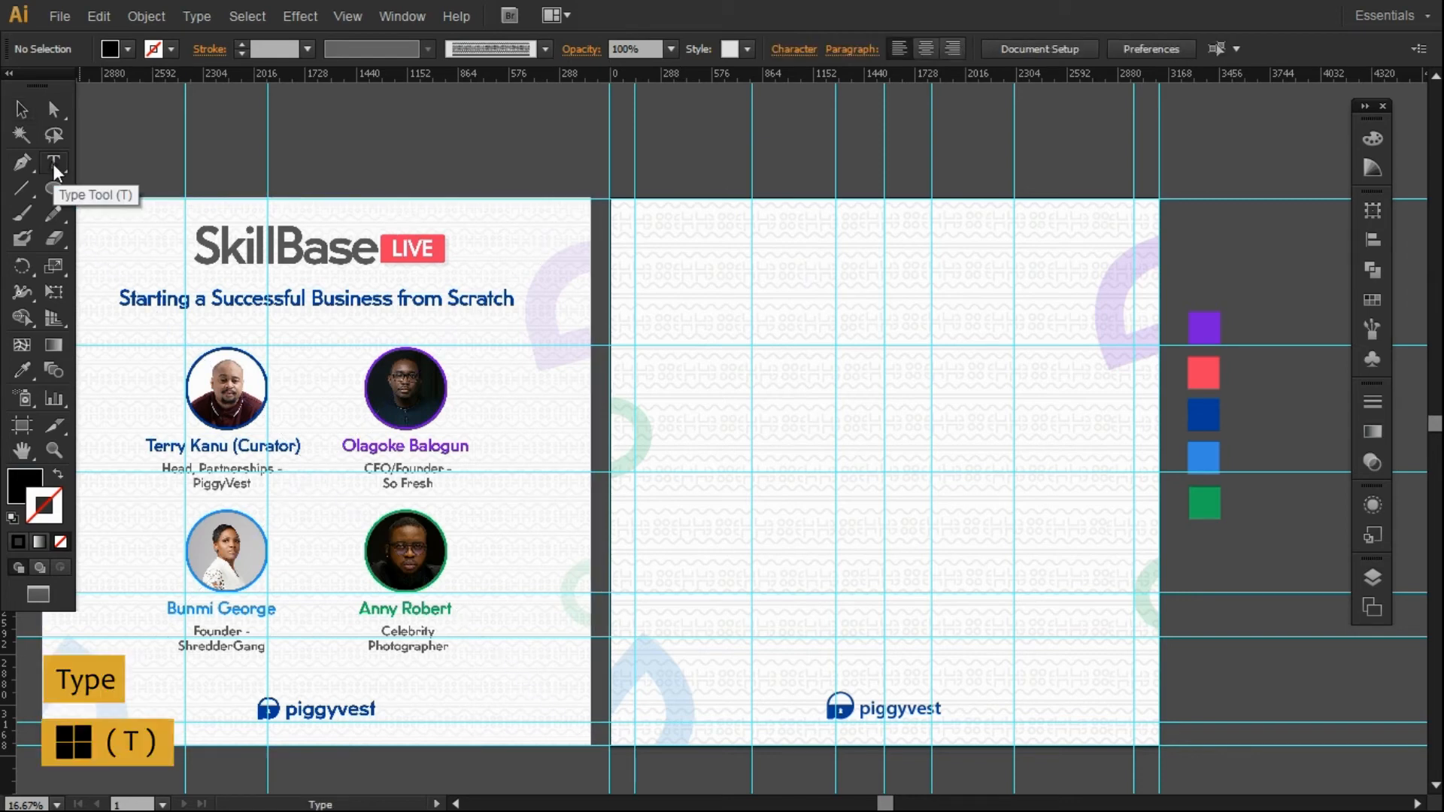
click(770, 235)
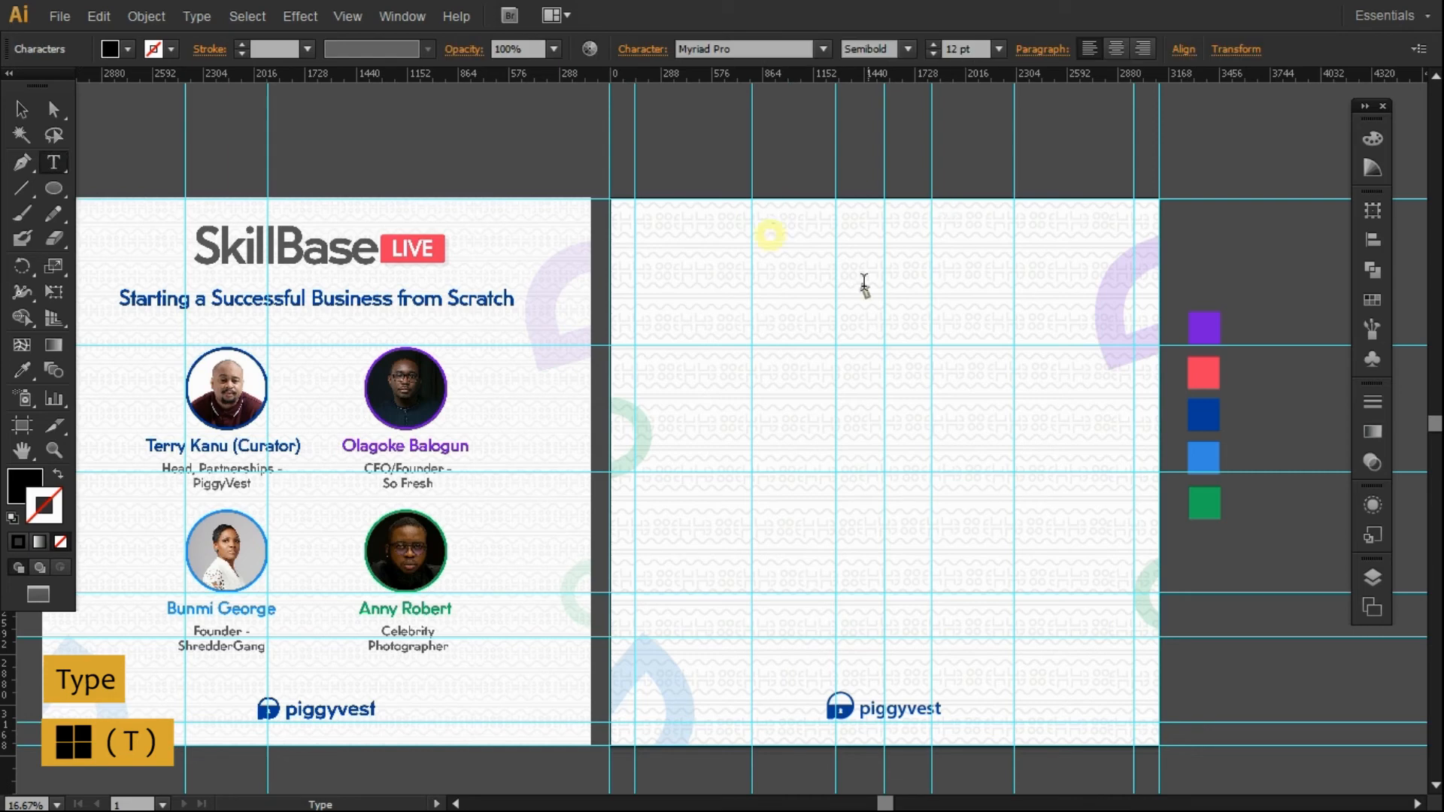
key(Escape)
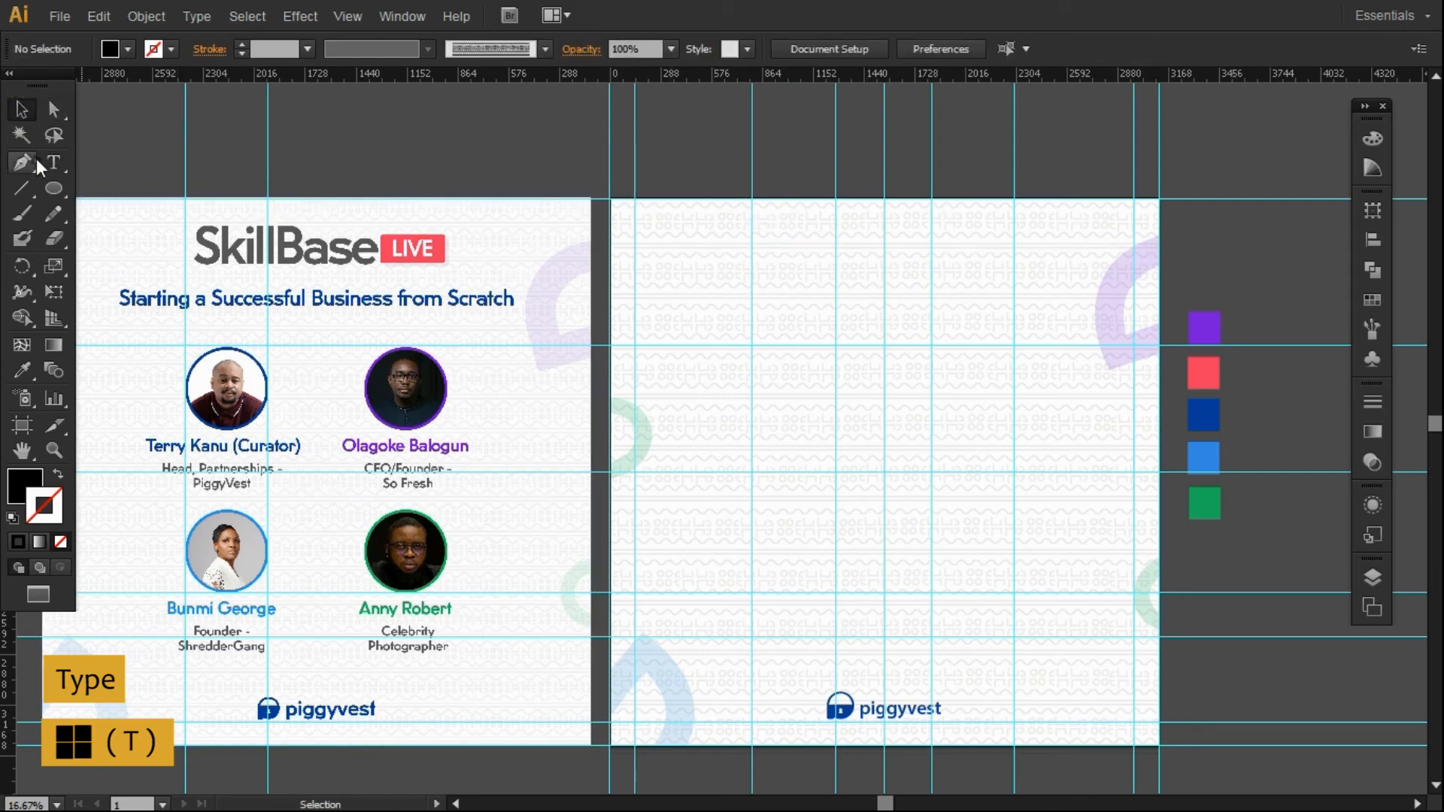
click(21, 109)
drag(712, 166, 754, 262)
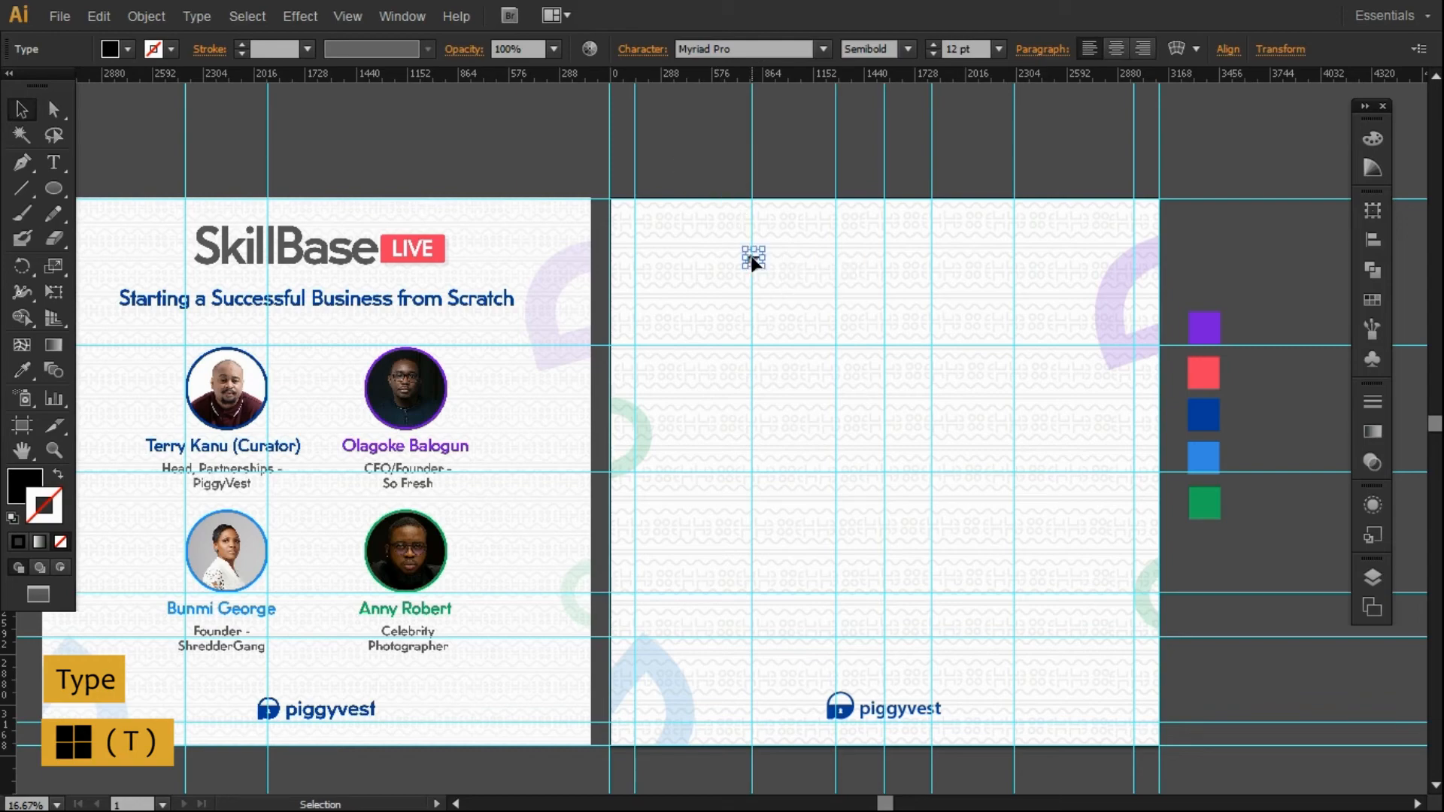
click(137, 150)
Switch the screen mode back to full screen with the menu bar.
key(s)
key(f)
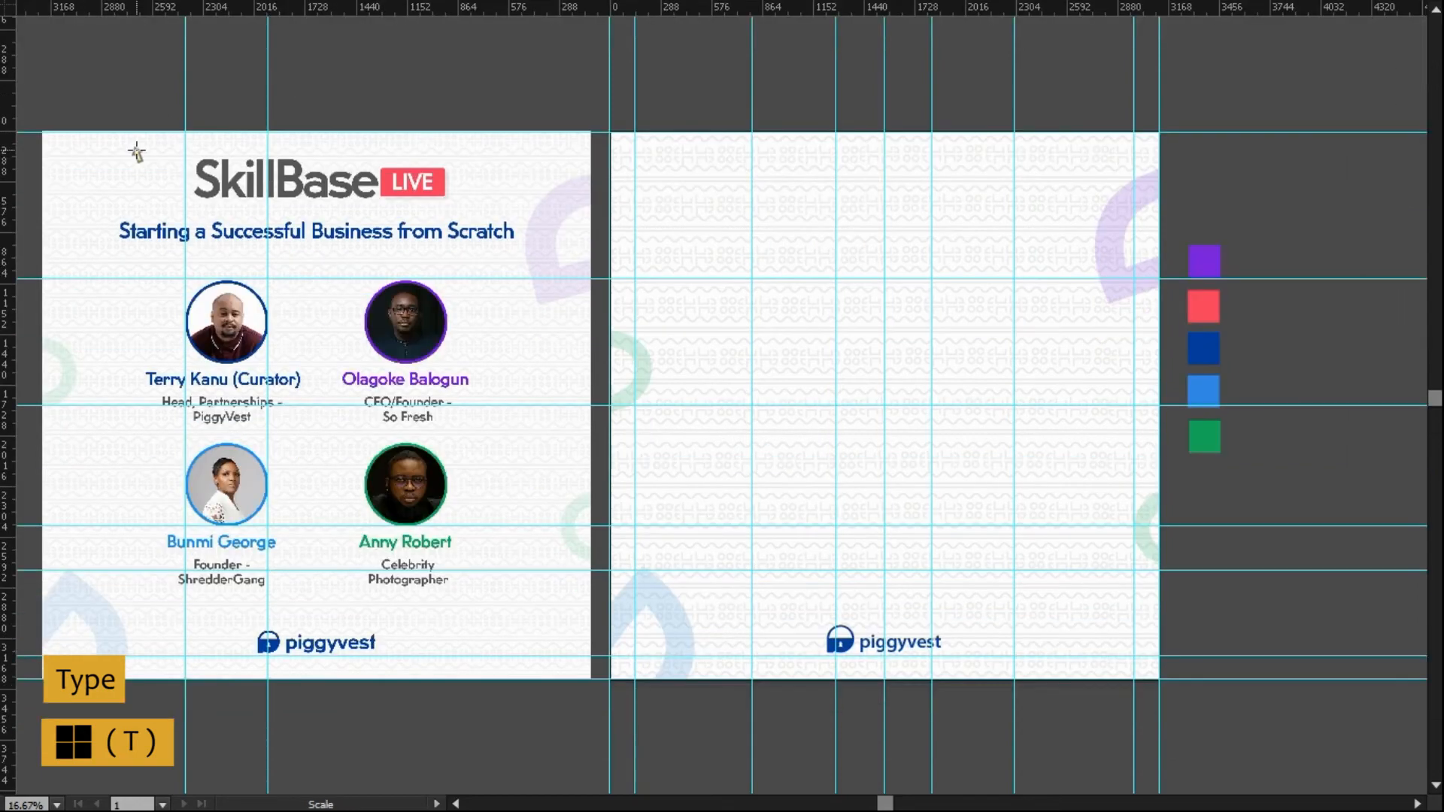
key(Escape)
click(30, 599)
click(124, 620)
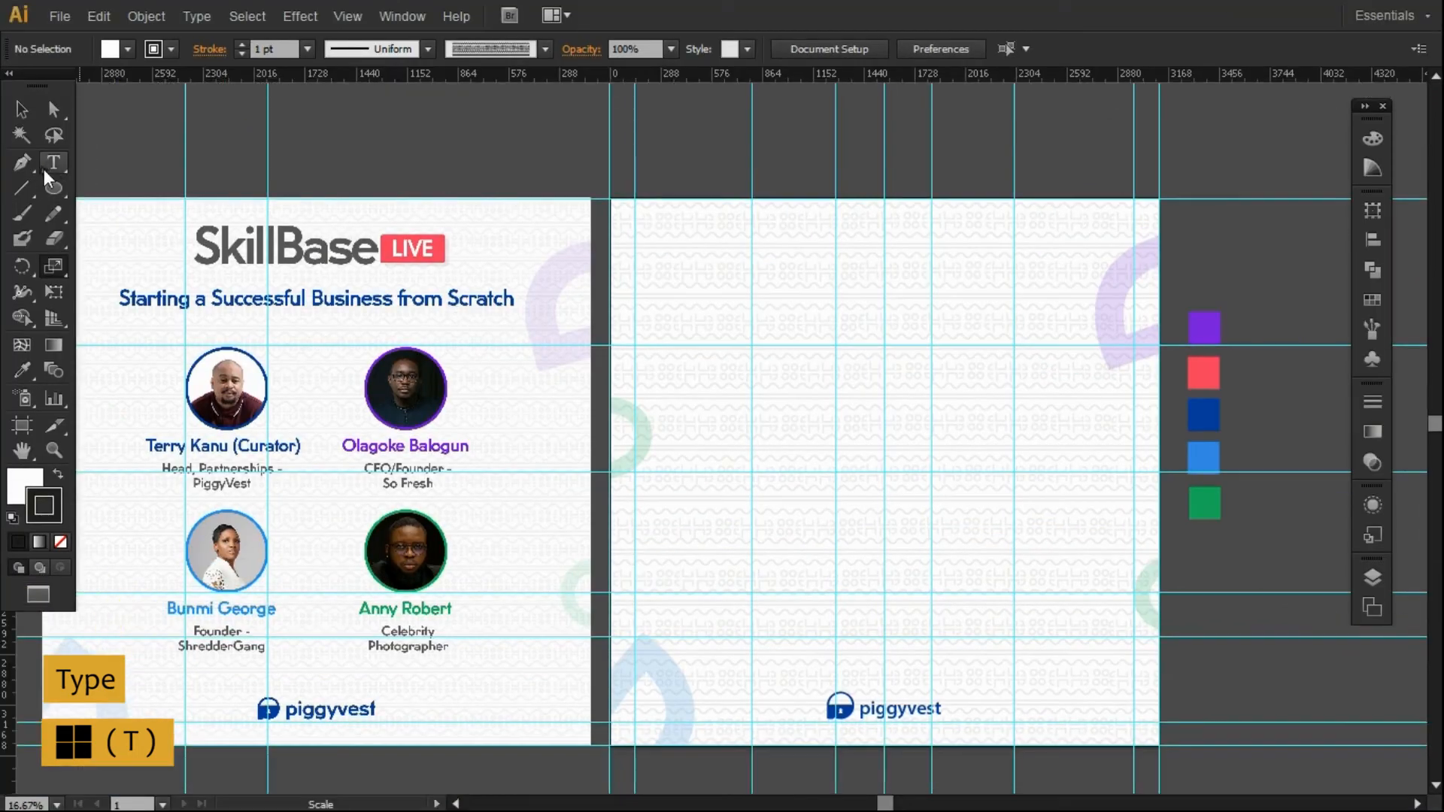
Add 'SkillBase' text near the right artboard's top at 90 pt font size.
click(51, 162)
click(806, 243)
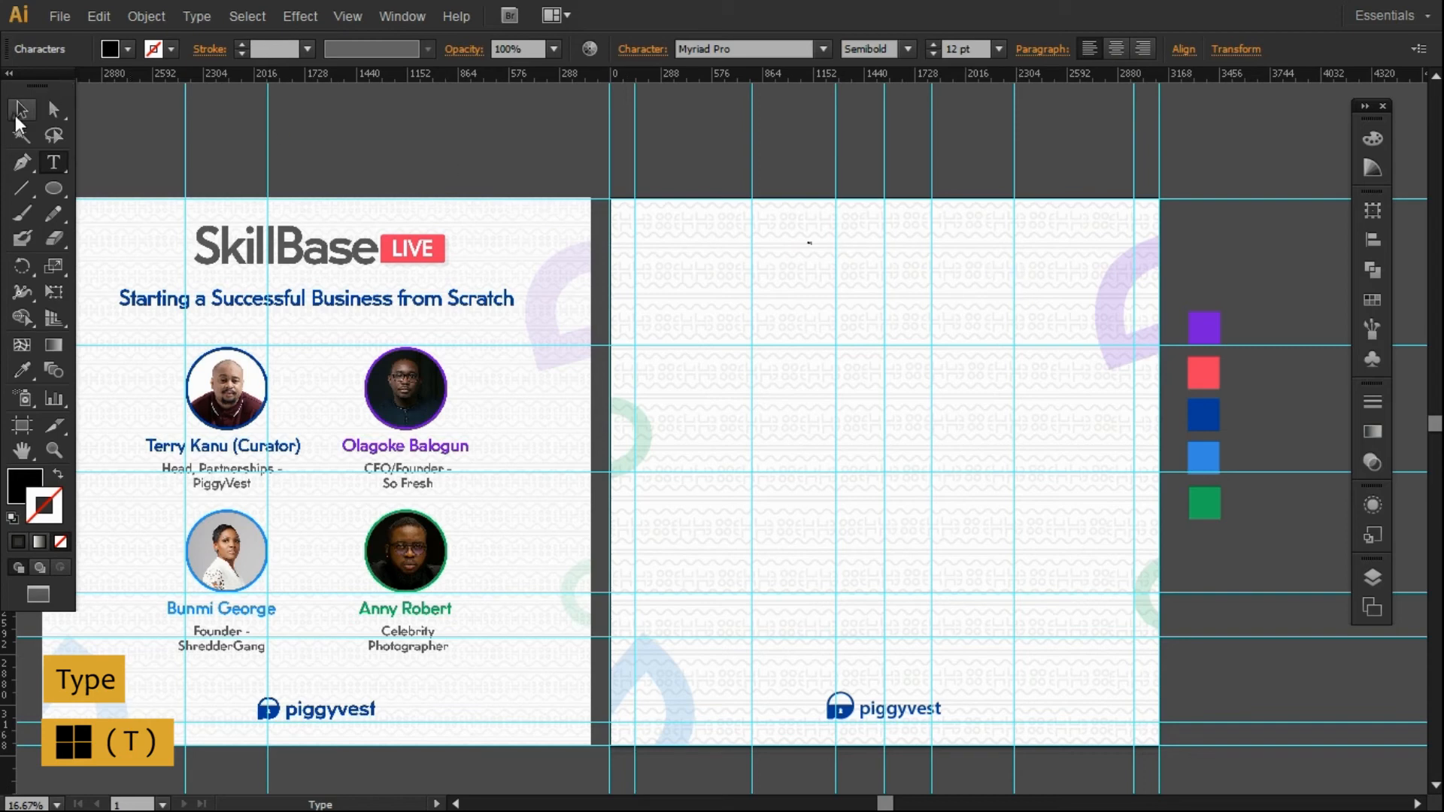
key(Escape)
click(967, 48)
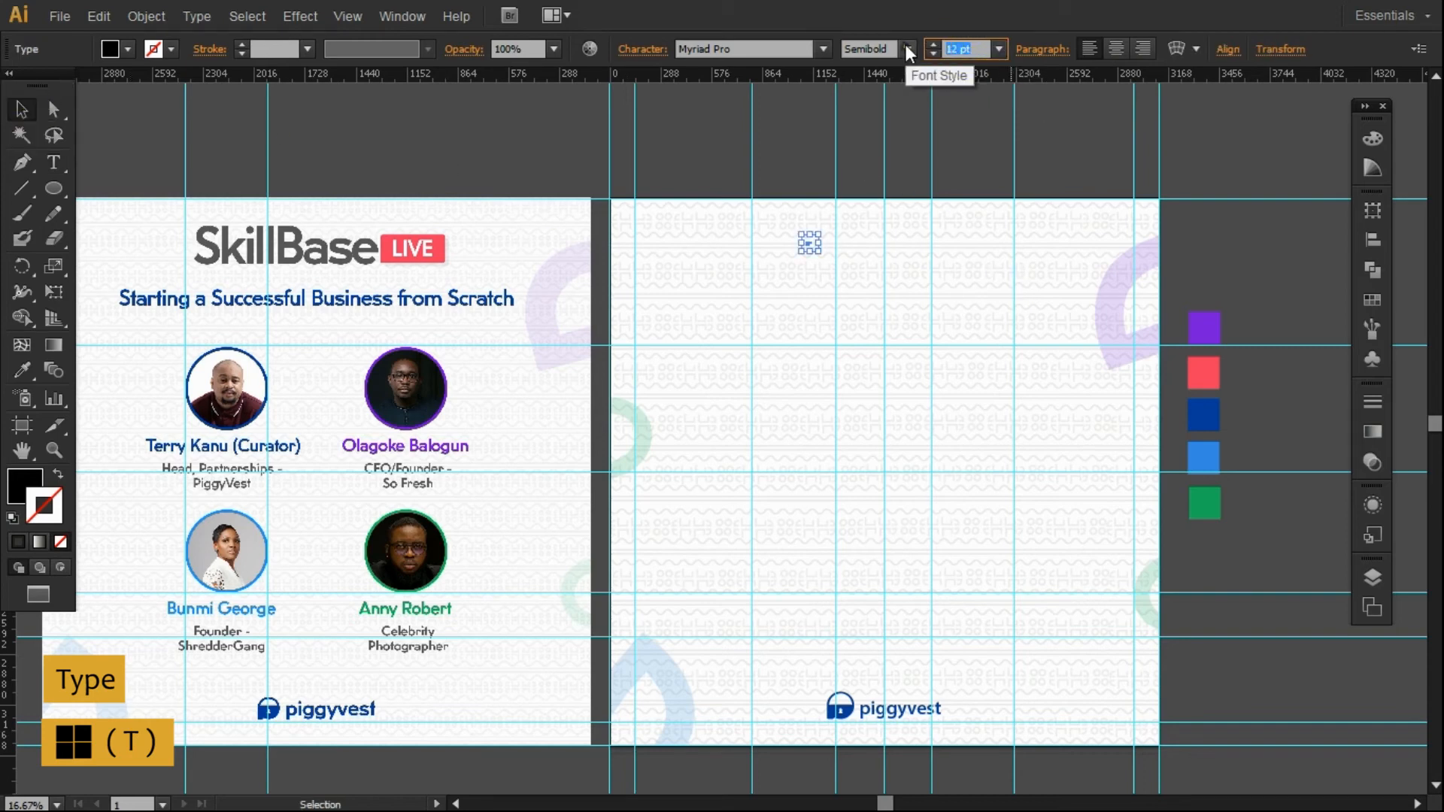
text(90)
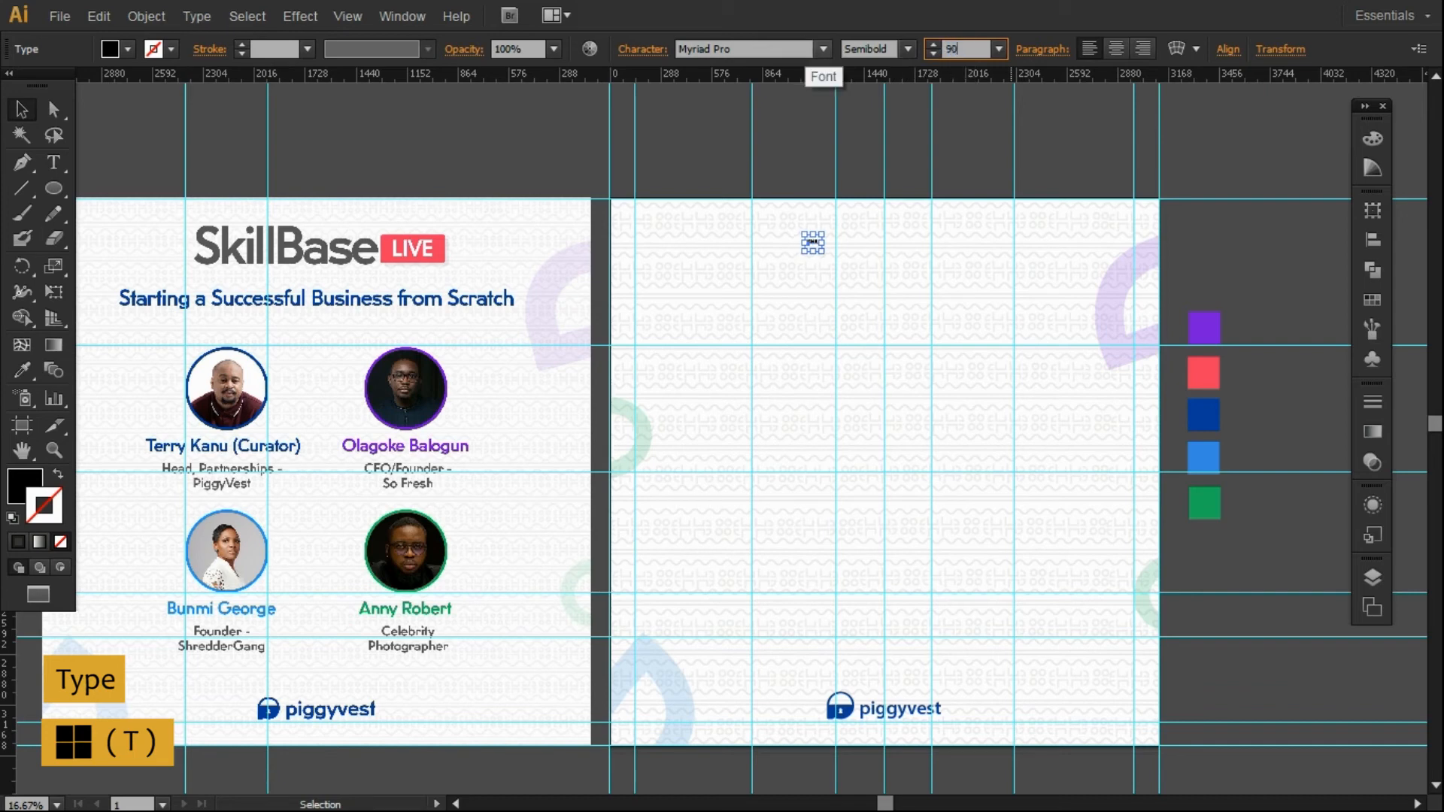
key(Return)
key(t)
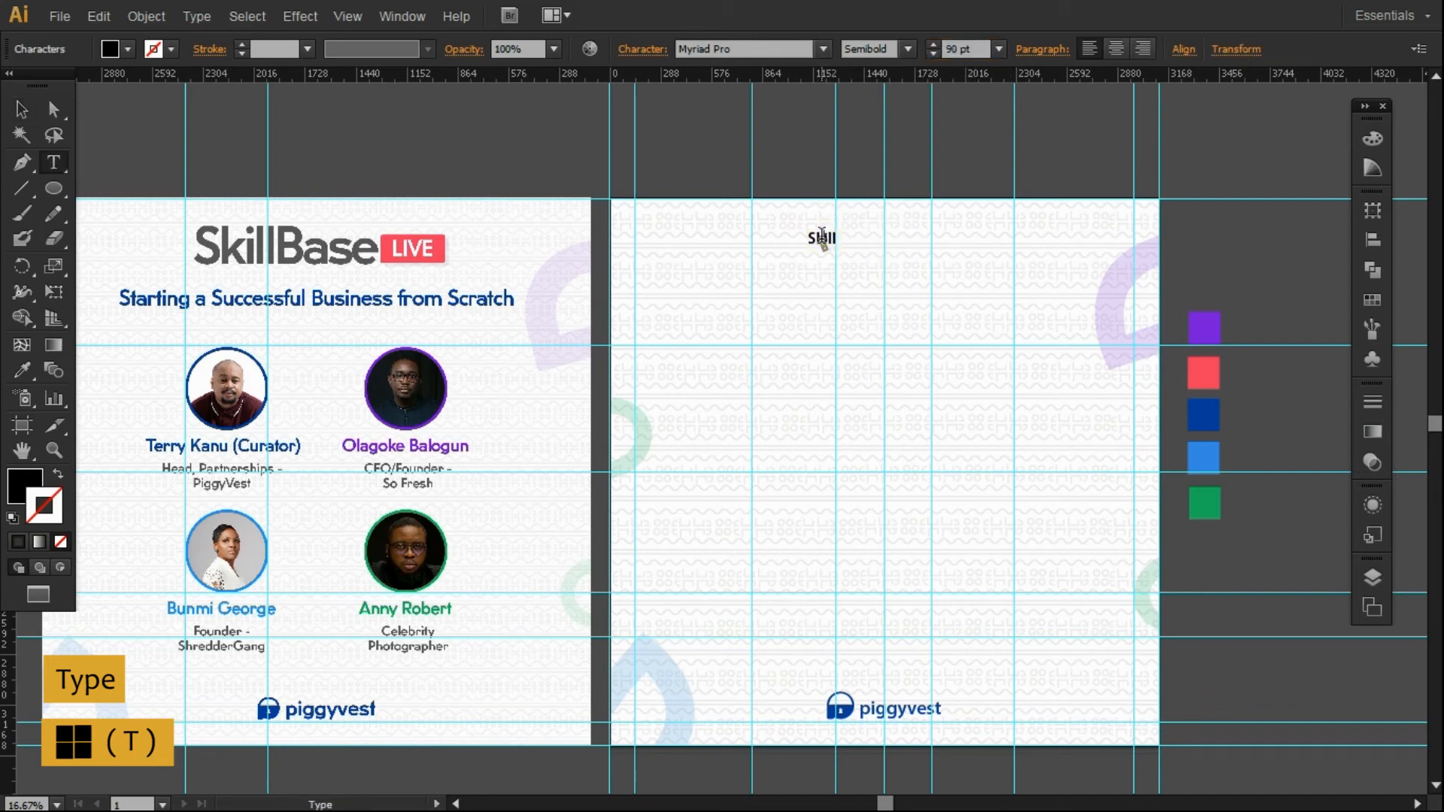
text(ase)
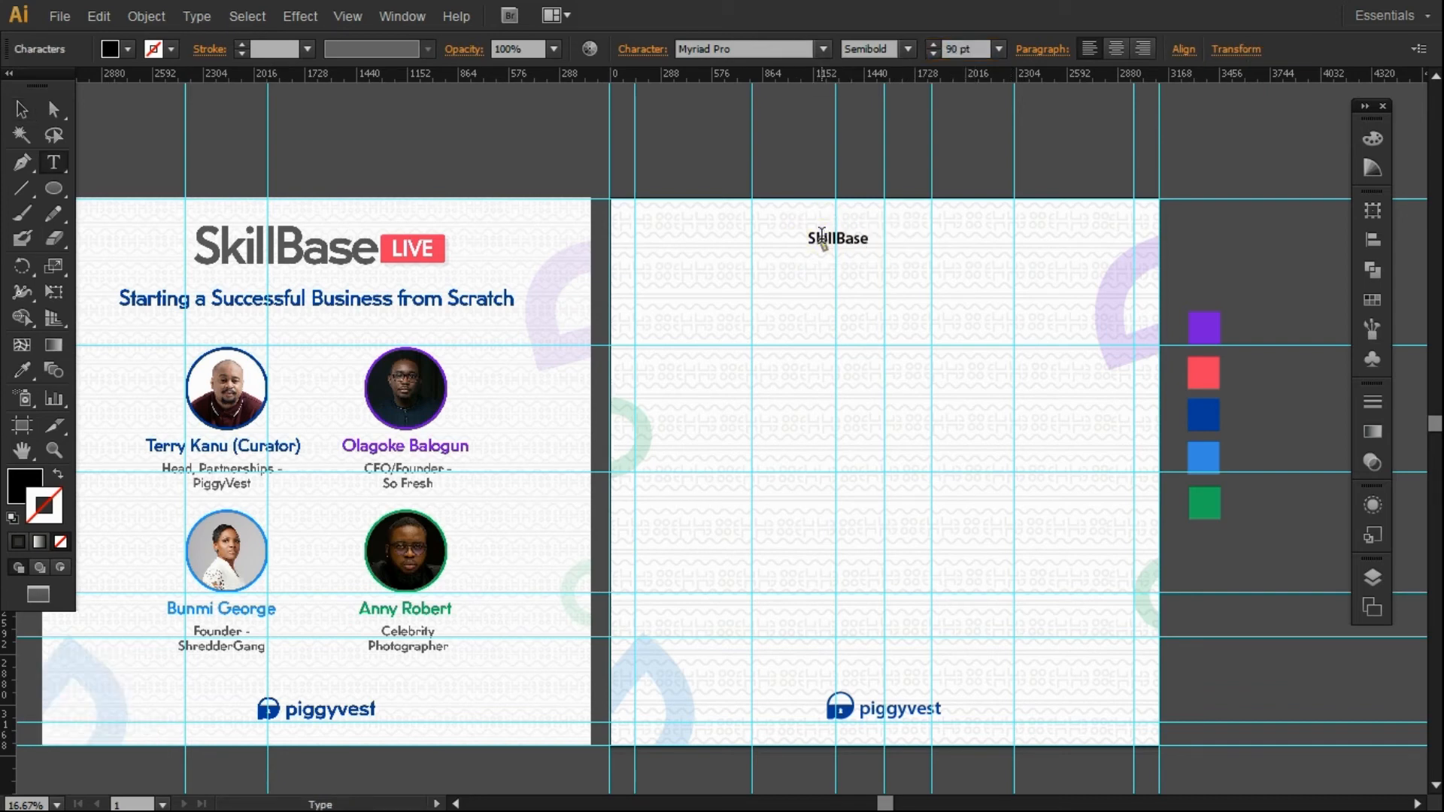
key(Escape)
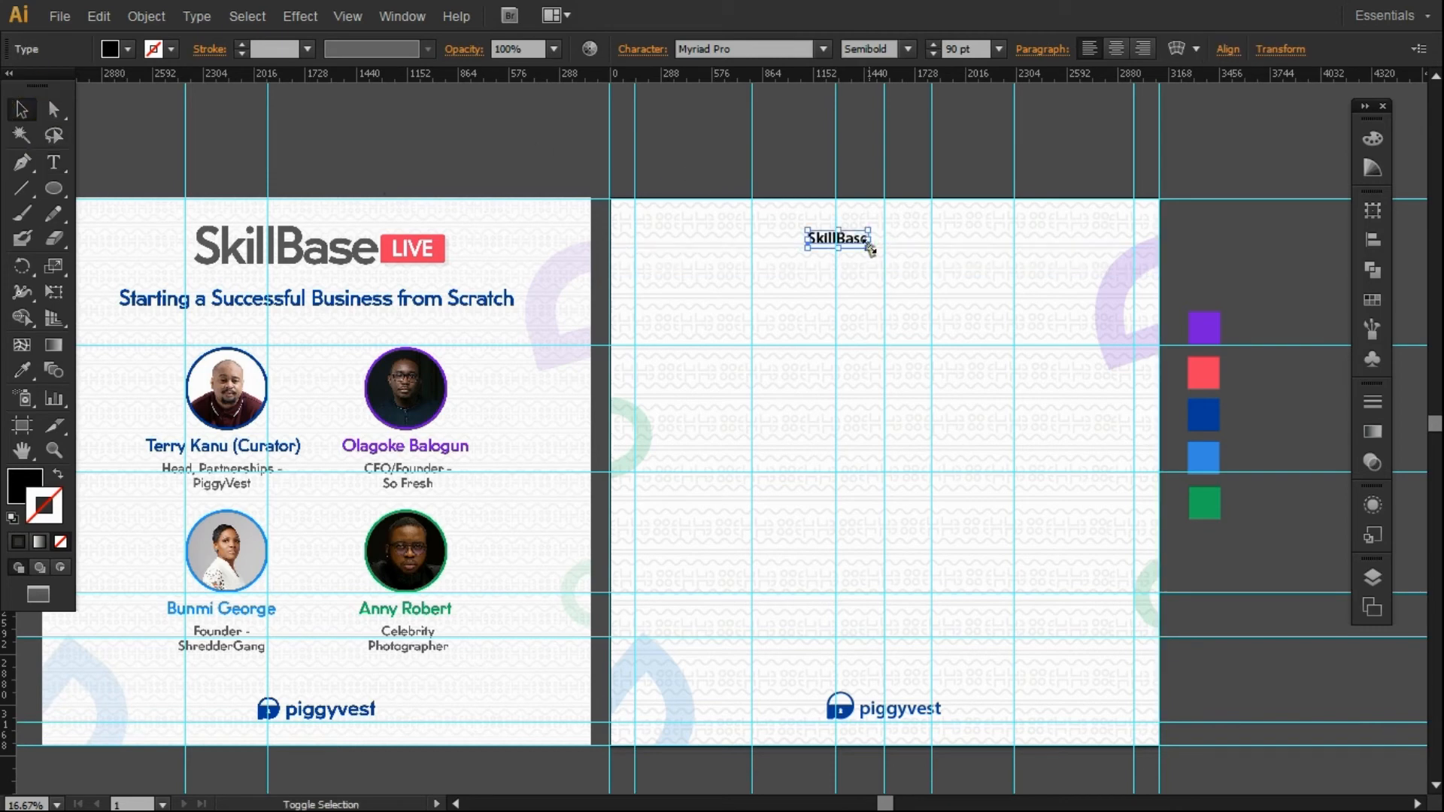
Make a hidden guide visible again in the Layers panel.
click(1371, 575)
drag(1339, 389, 1331, 600)
click(1008, 509)
click(761, 160)
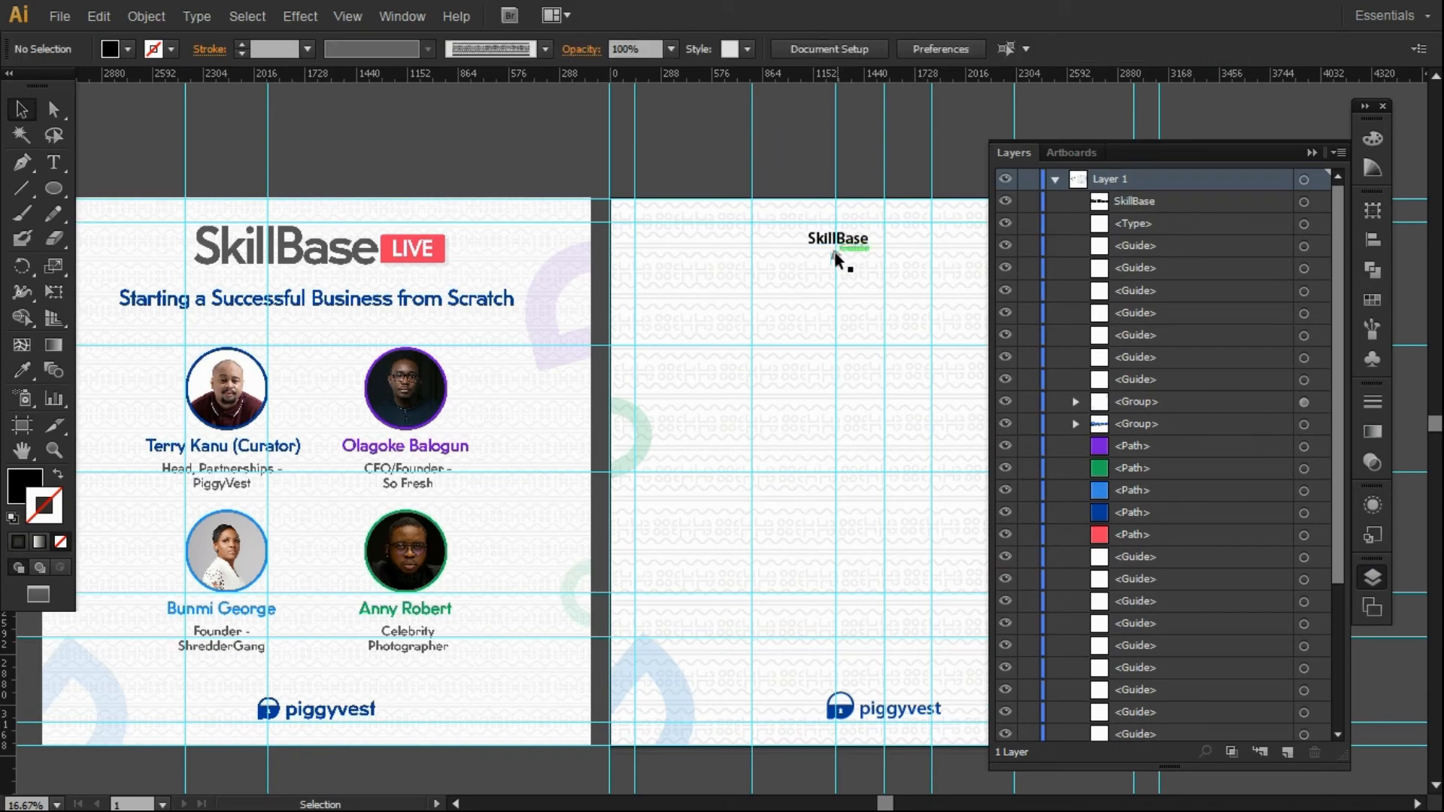
click(1311, 153)
Enlarge SkillBase to about twice its size and move it higher on the artboard.
click(859, 238)
drag(807, 247, 749, 291)
drag(816, 245, 951, 283)
click(767, 161)
click(864, 246)
click(910, 153)
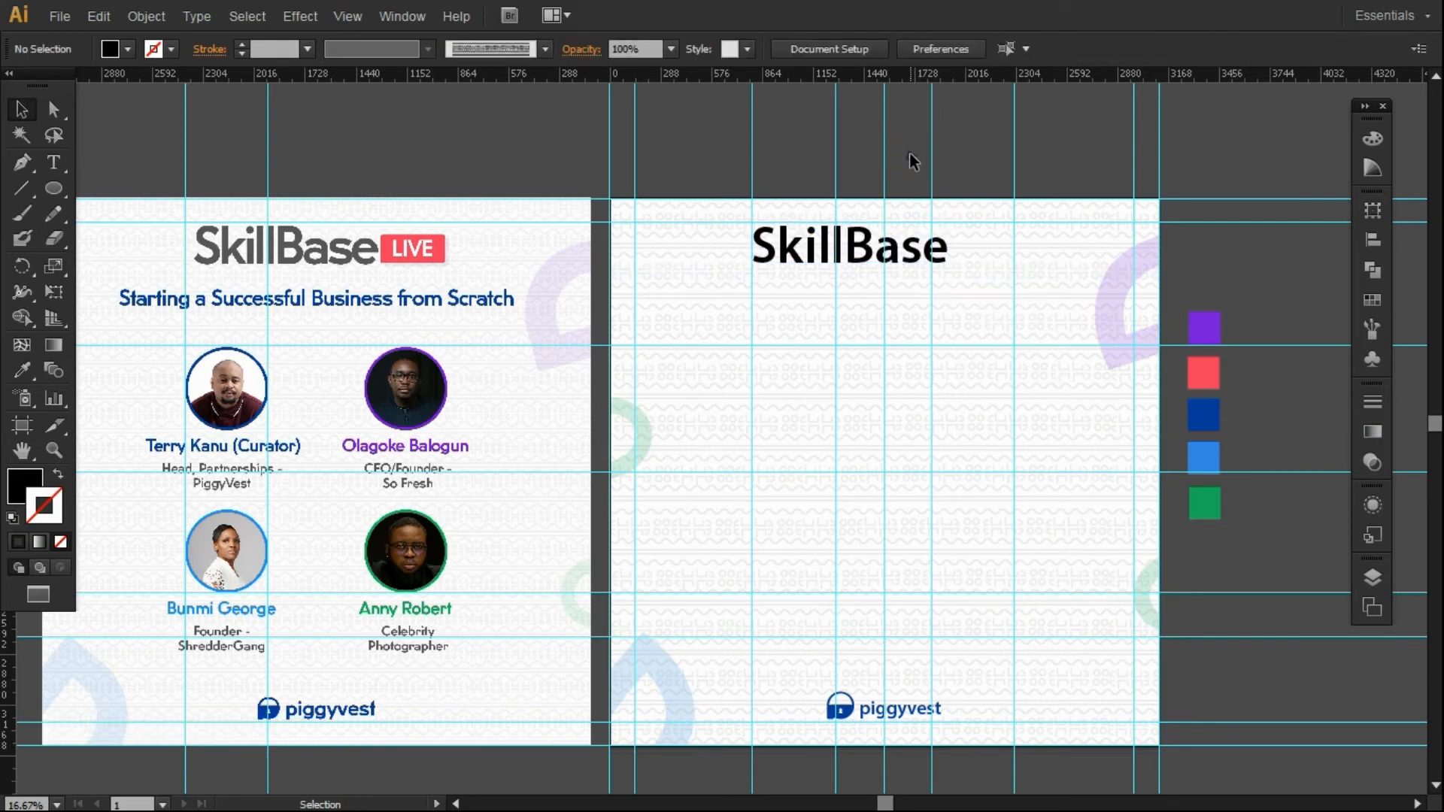
Tighten SkillBase's tracking to about -43 in the character settings.
click(789, 254)
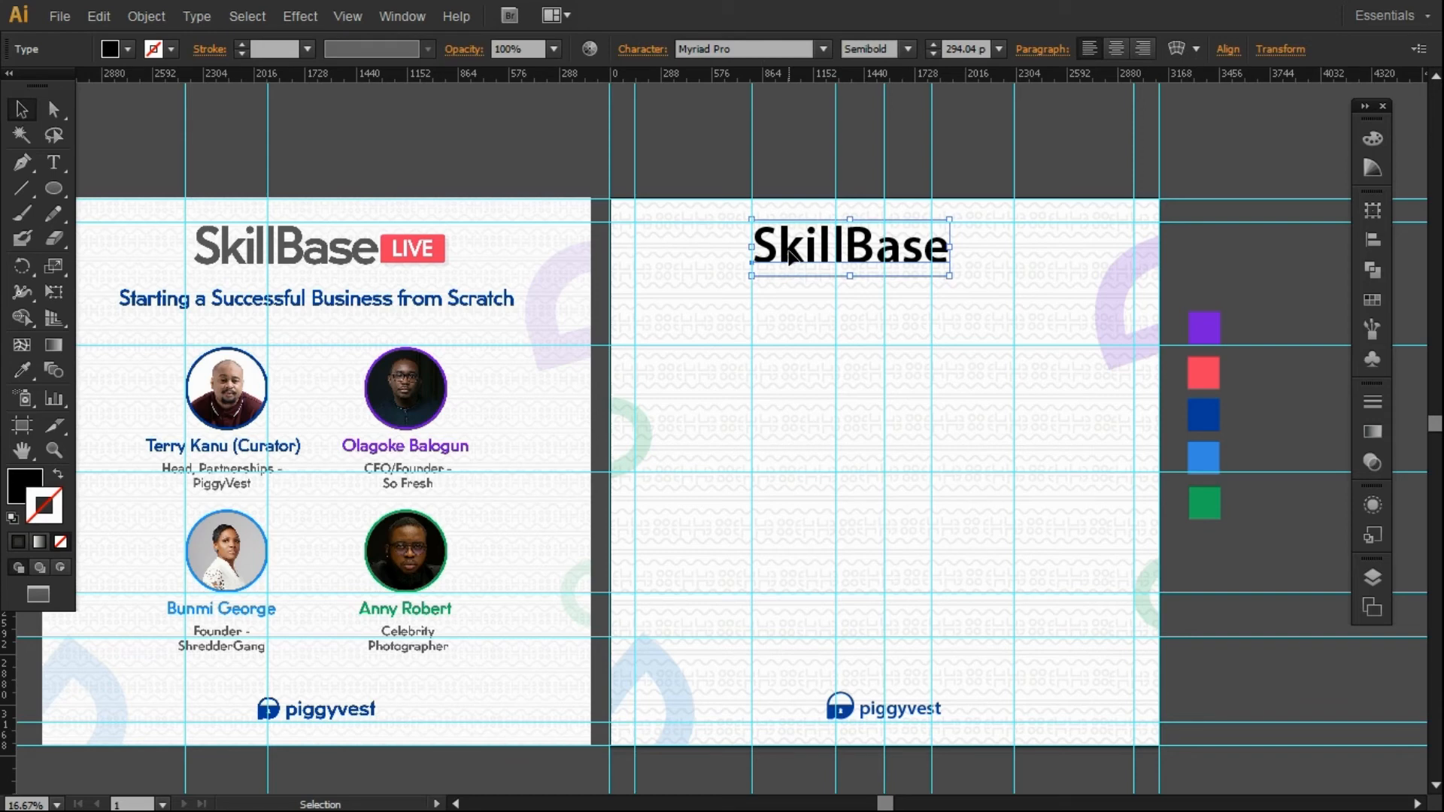
click(767, 140)
click(796, 258)
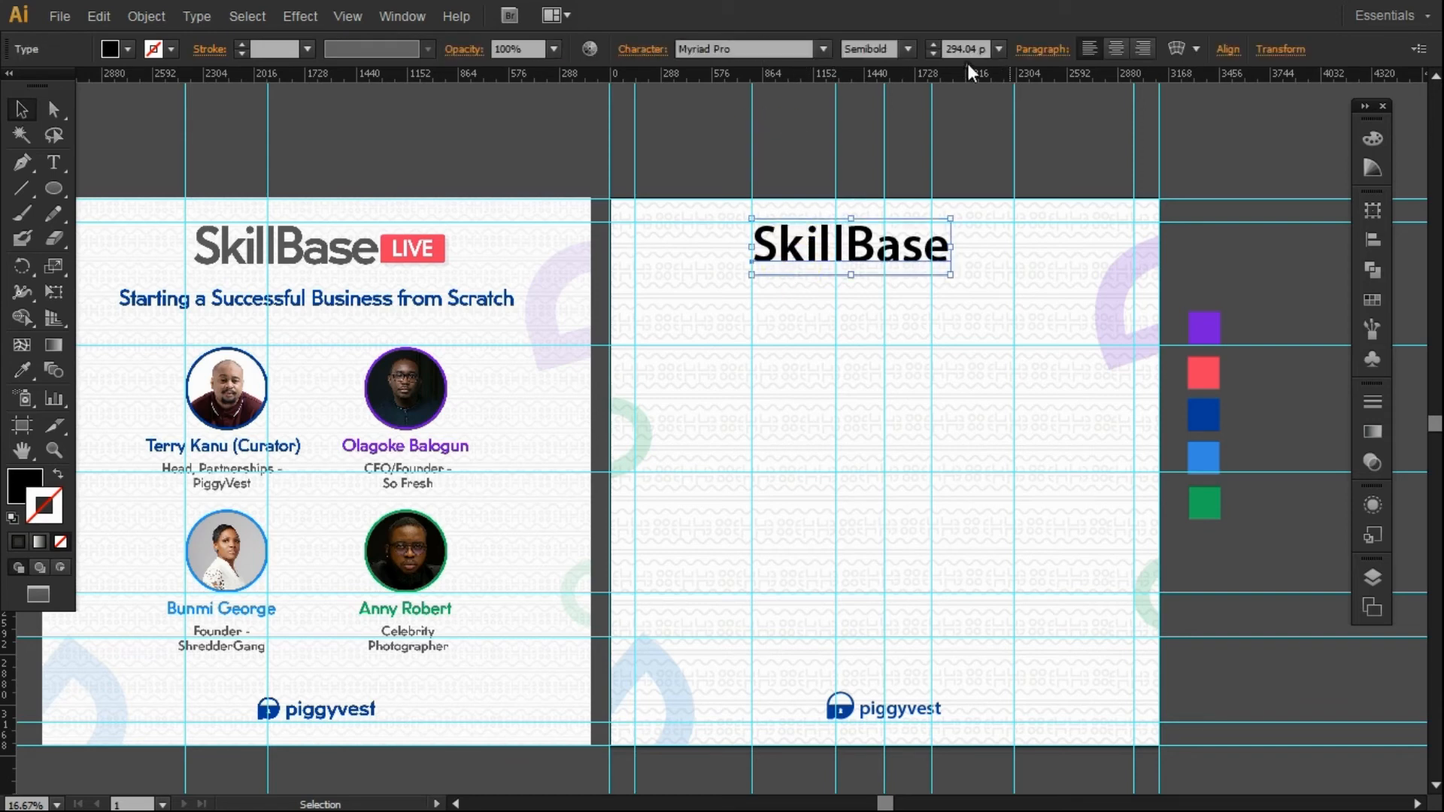
click(1025, 46)
click(652, 50)
click(601, 177)
key(Down)
key(Down)
key(Down)
key(Down)
key(Down)
key(Down)
key(Down)
key(Down)
key(Down)
key(Down)
key(Down)
key(Down)
key(Down)
key(Down)
key(Down)
key(Down)
key(Down)
key(Down)
key(Down)
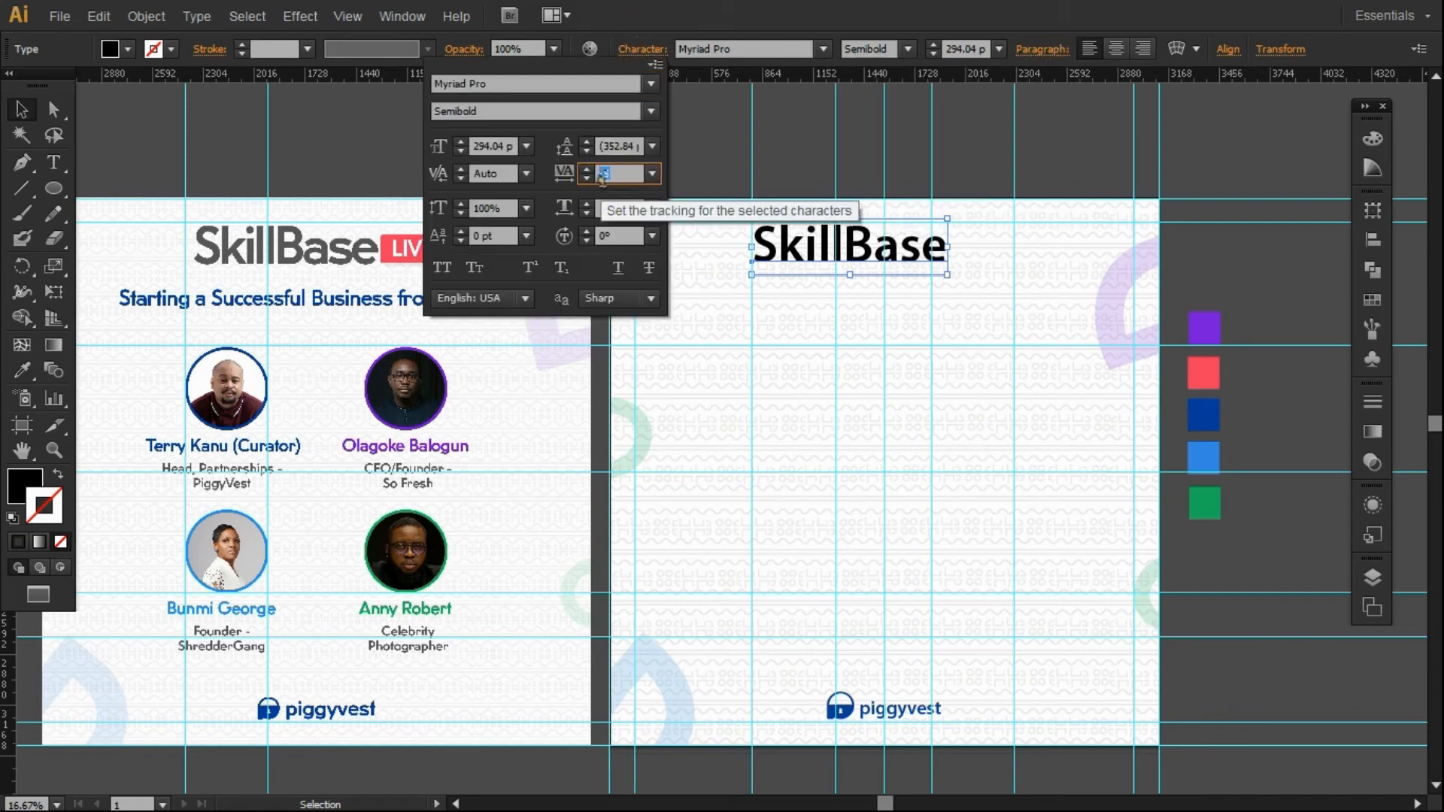
key(Down)
key(Down)
key(Down)
key(Down)
key(Down)
key(Down)
key(Down)
key(Down)
key(Down)
key(Down)
key(Down)
key(Down)
key(Down)
key(Down)
key(Down)
key(Down)
key(Down)
key(Down)
key(Down)
key(Down)
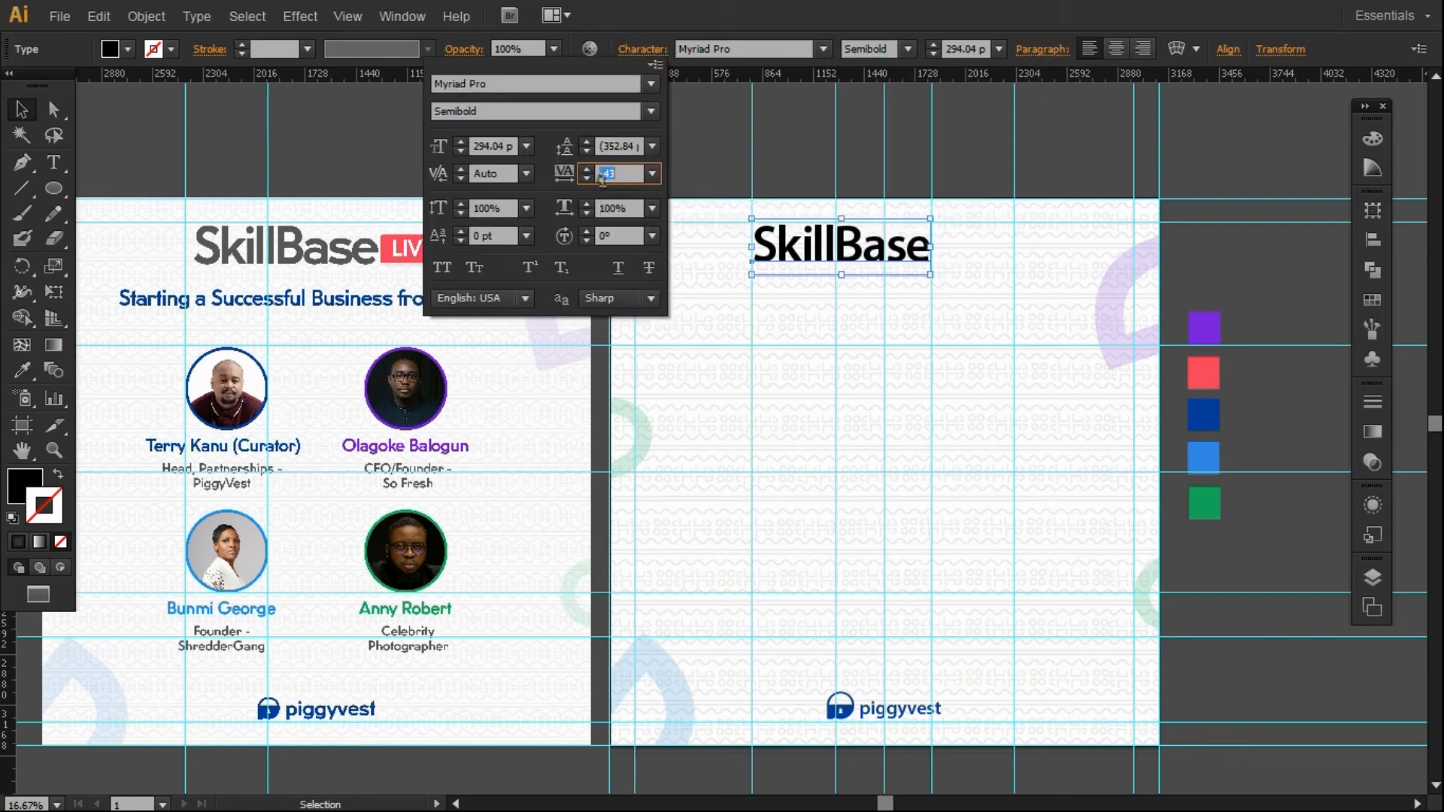
key(Down)
key(Return)
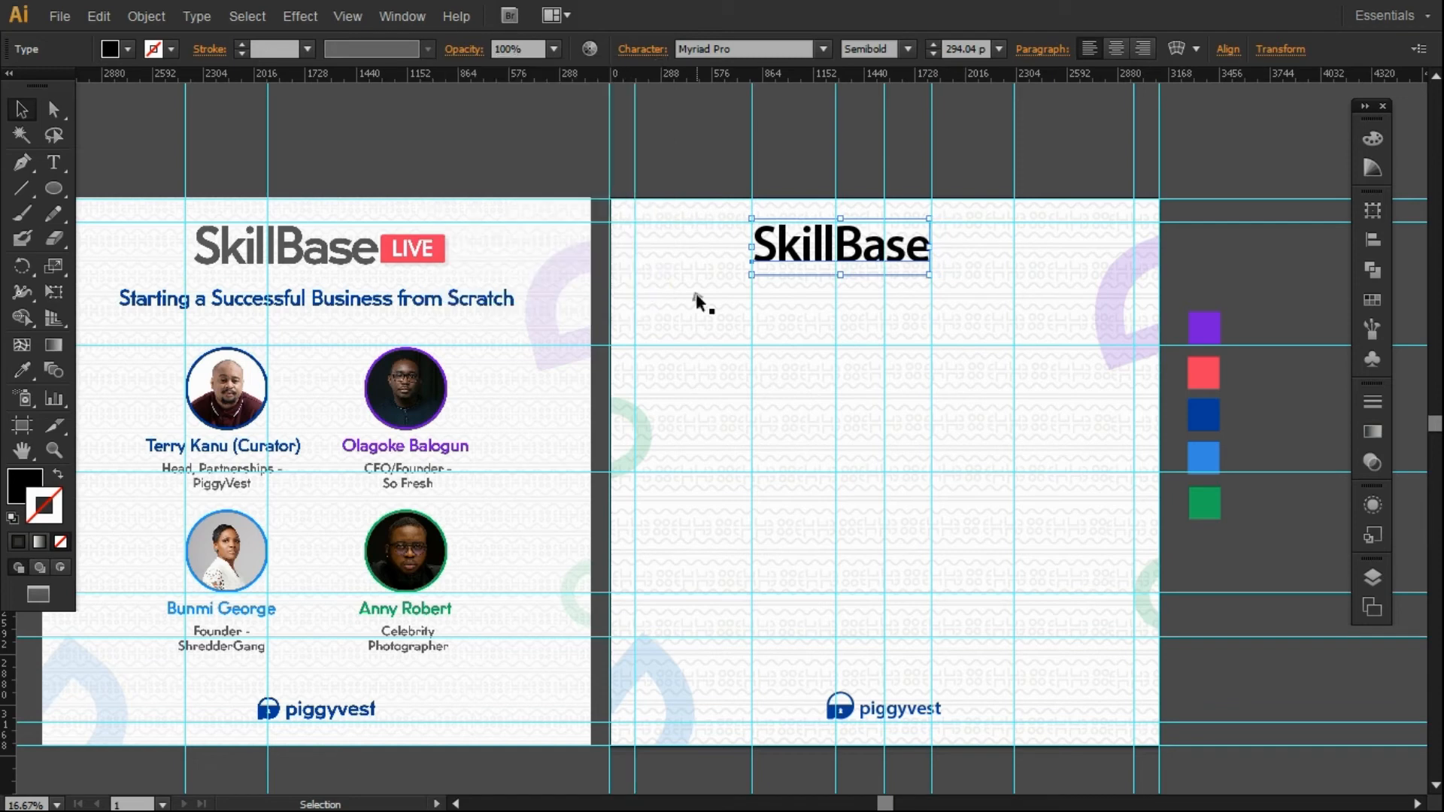
Enlarge SkillBase slightly, keeping proportions, and nudge it up.
click(803, 138)
click(914, 249)
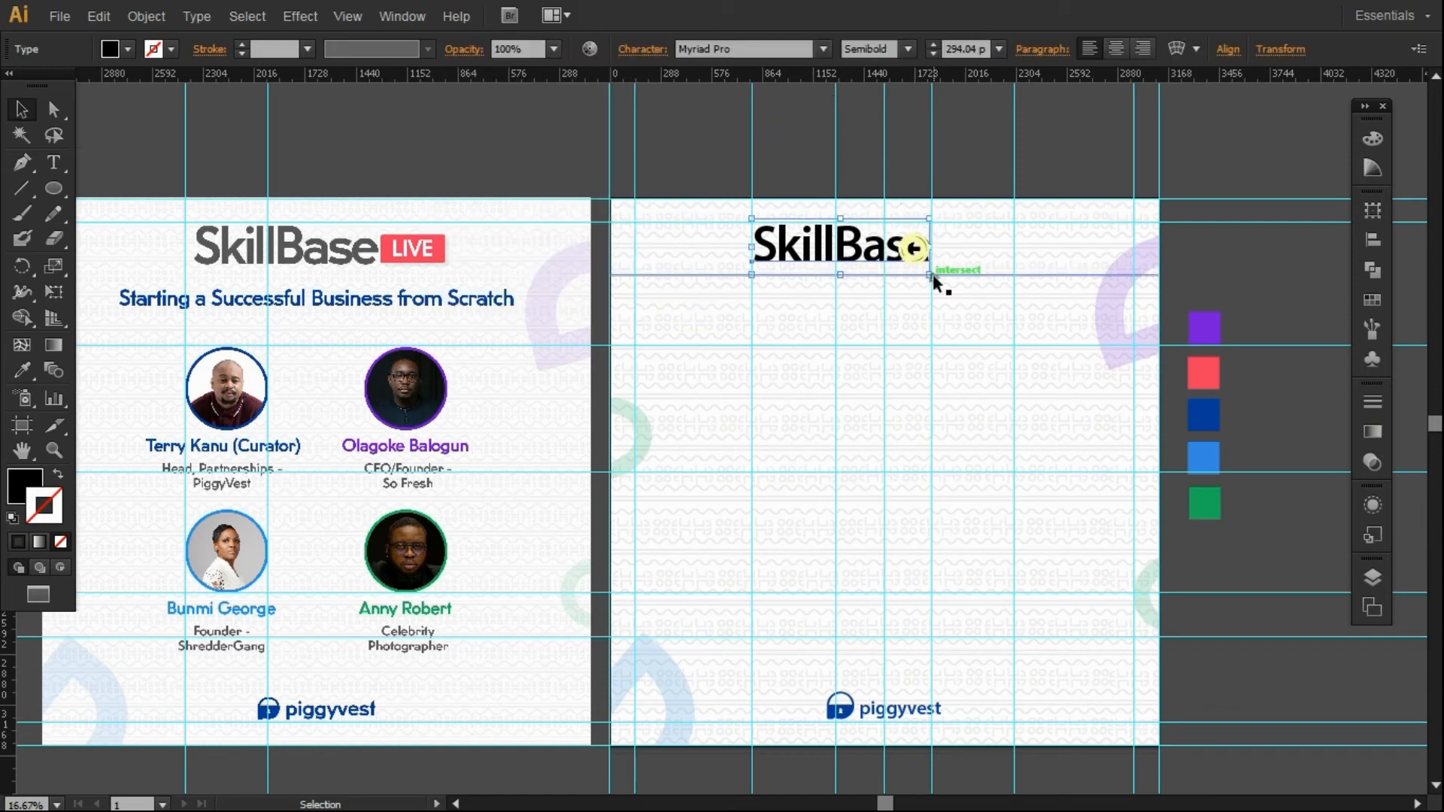
drag(928, 276, 946, 281)
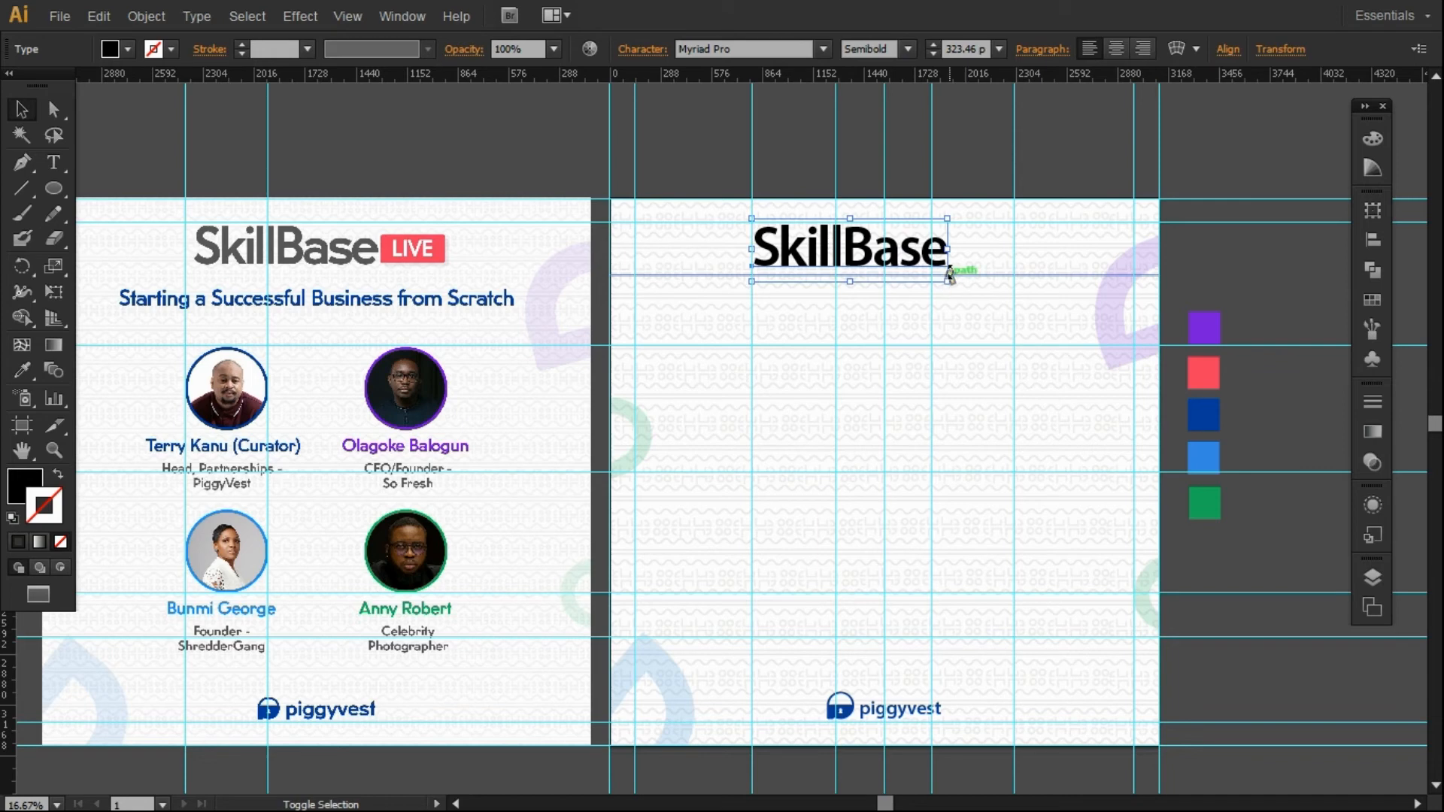
key(shift+Up)
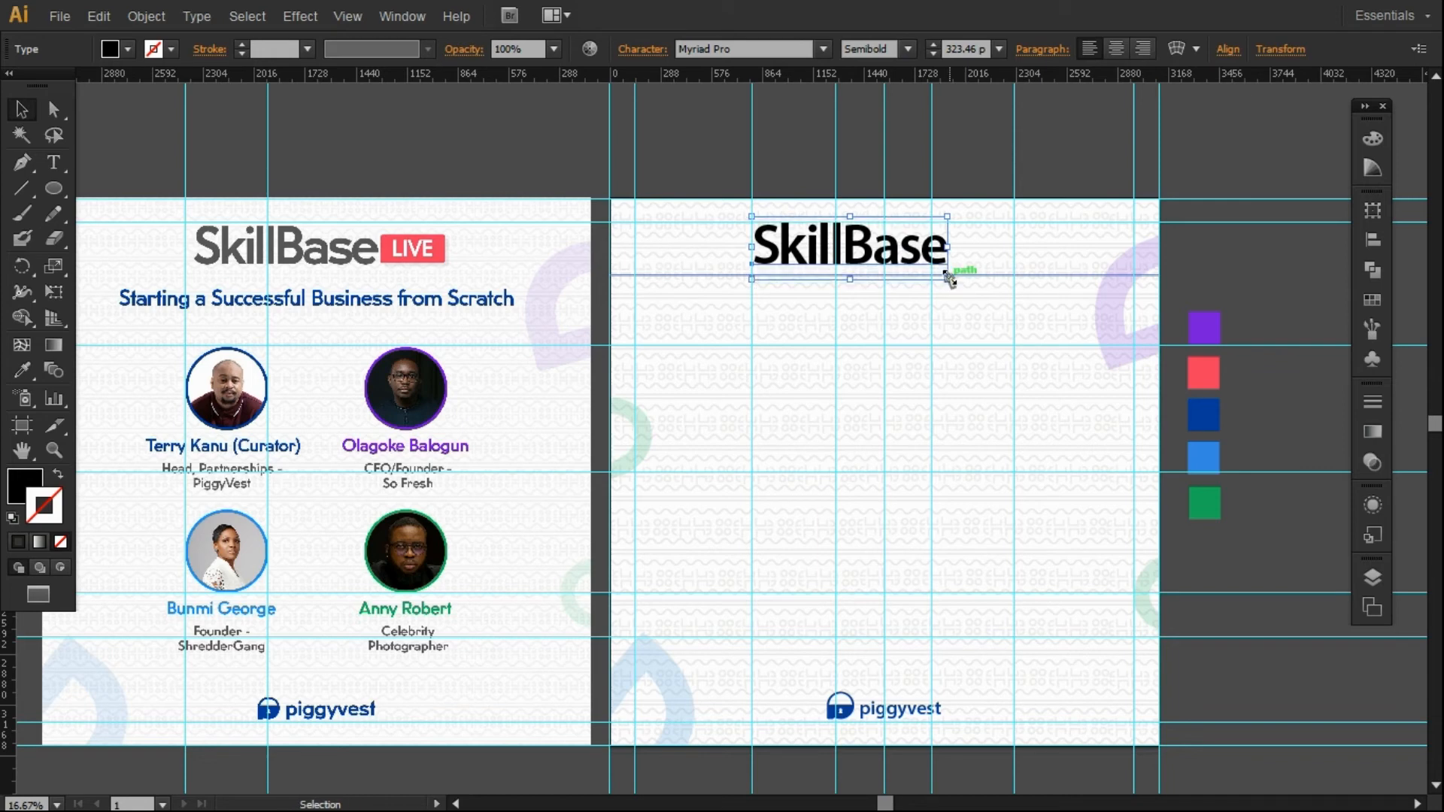
Recolour SkillBase with the left title's grey using the Eyedropper.
key(i)
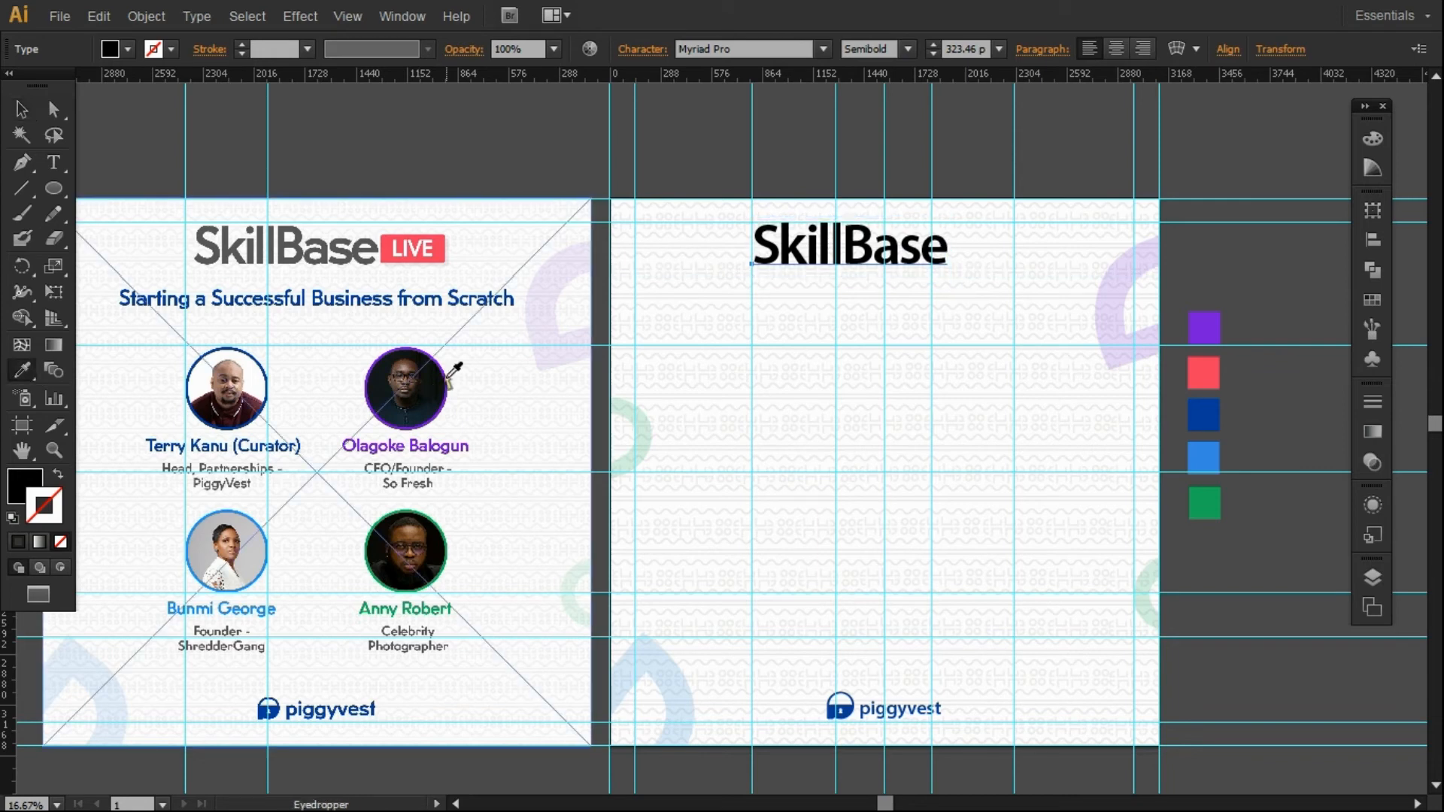
click(230, 233)
key(v)
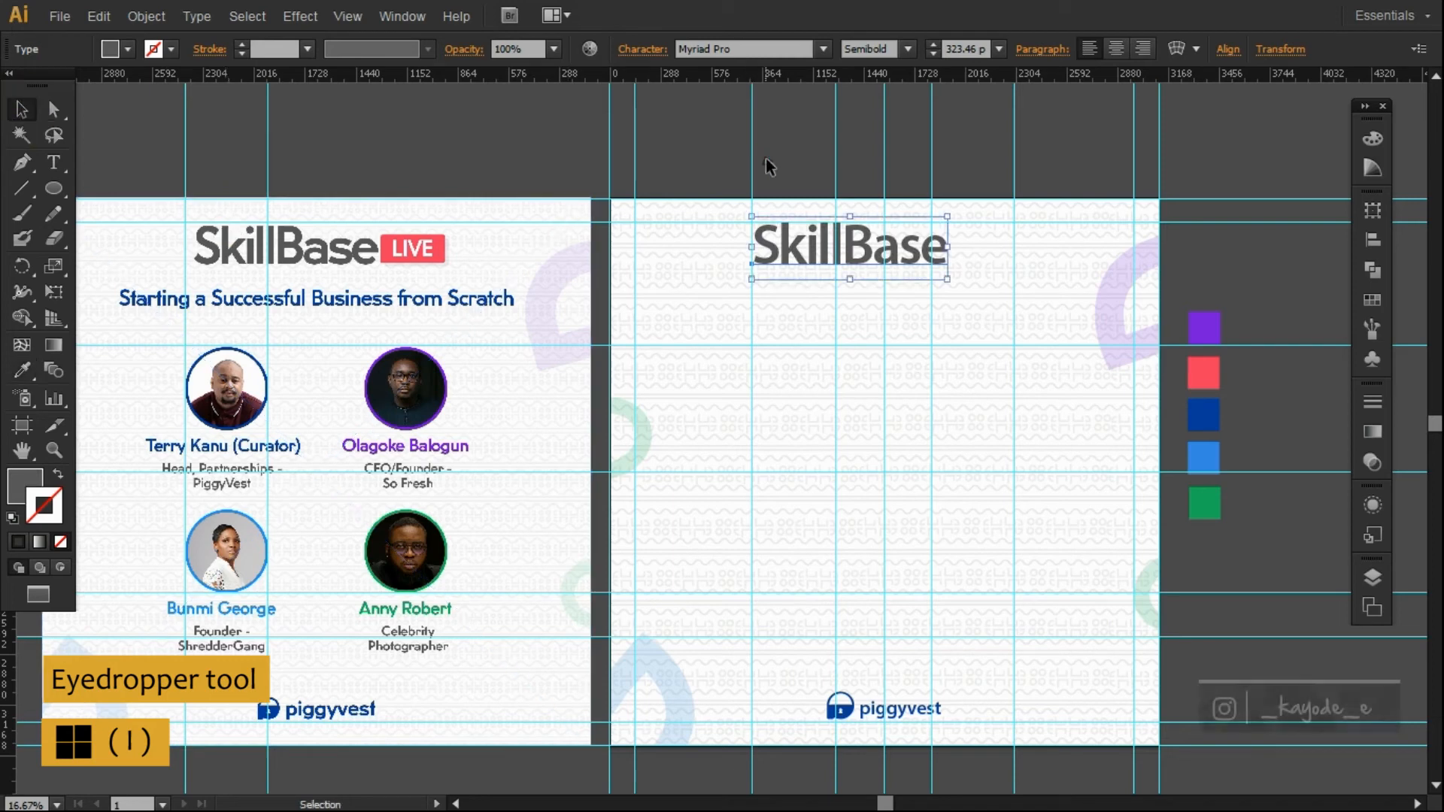
click(878, 179)
Shrink SkillBase slightly, keeping its proportions.
click(865, 256)
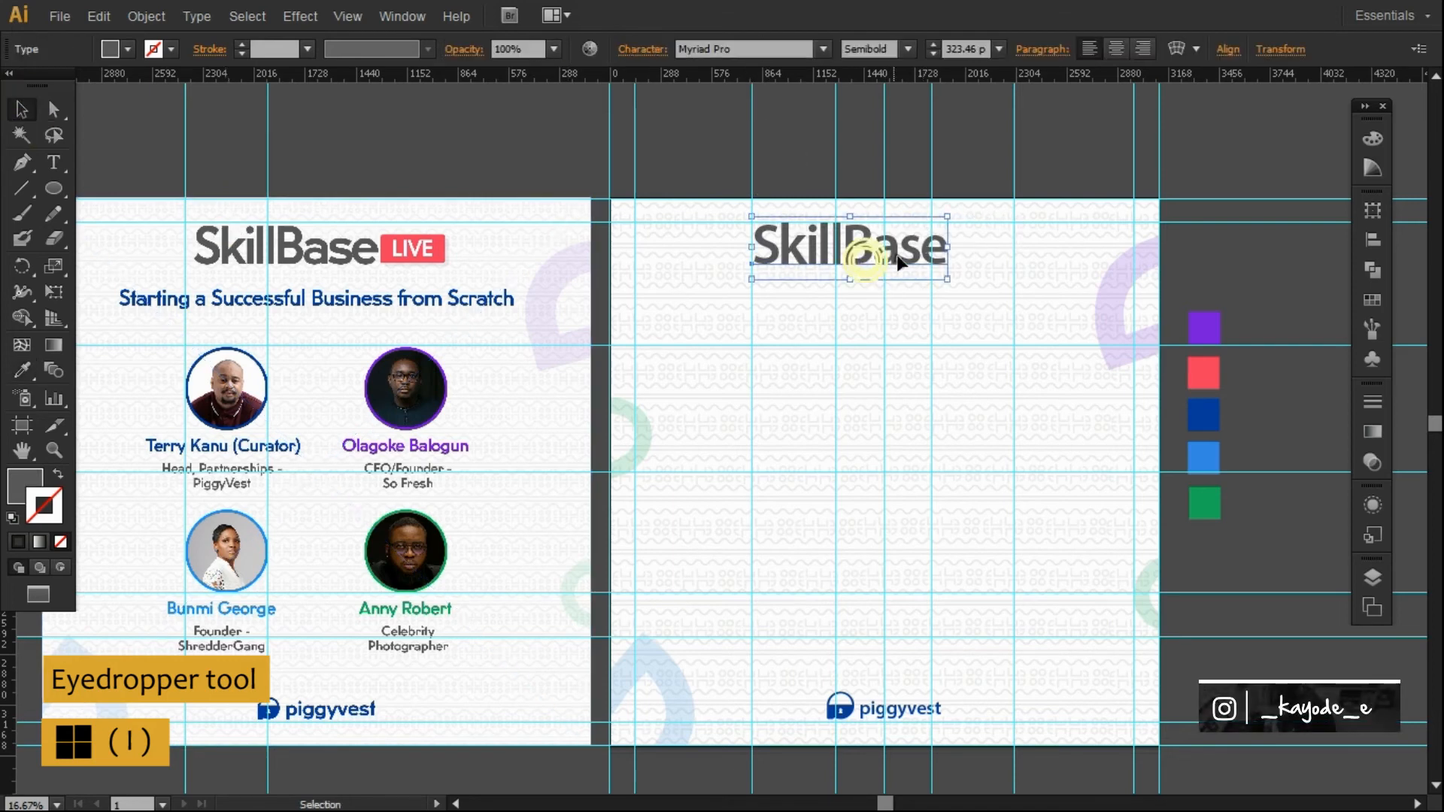
drag(946, 280, 932, 272)
click(947, 161)
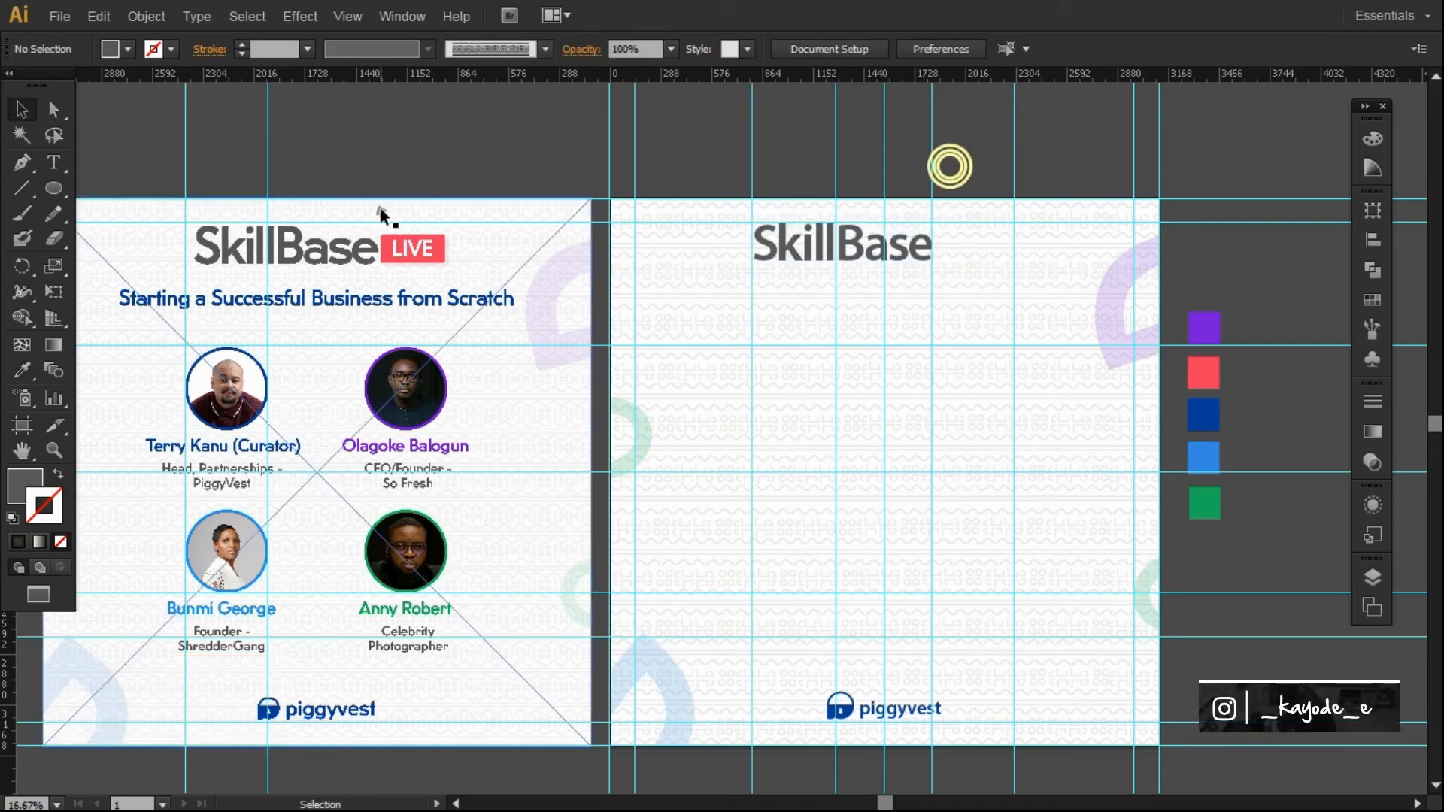
Draw a rectangle beside the SkillBase heading, fill it with the LIVE box's red, and nudge it up.
drag(53, 188, 113, 187)
drag(940, 235, 1013, 260)
key(i)
click(412, 248)
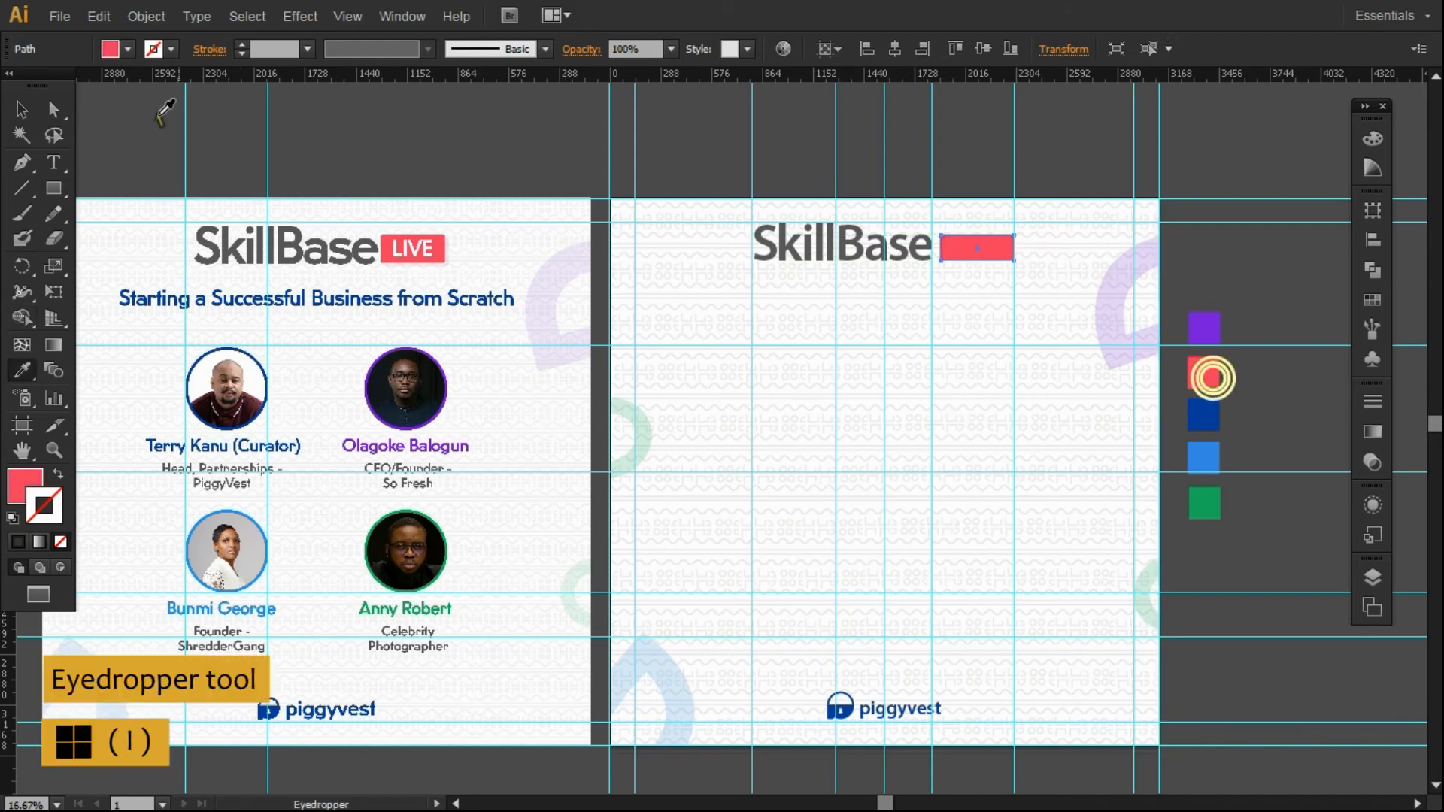
key(v)
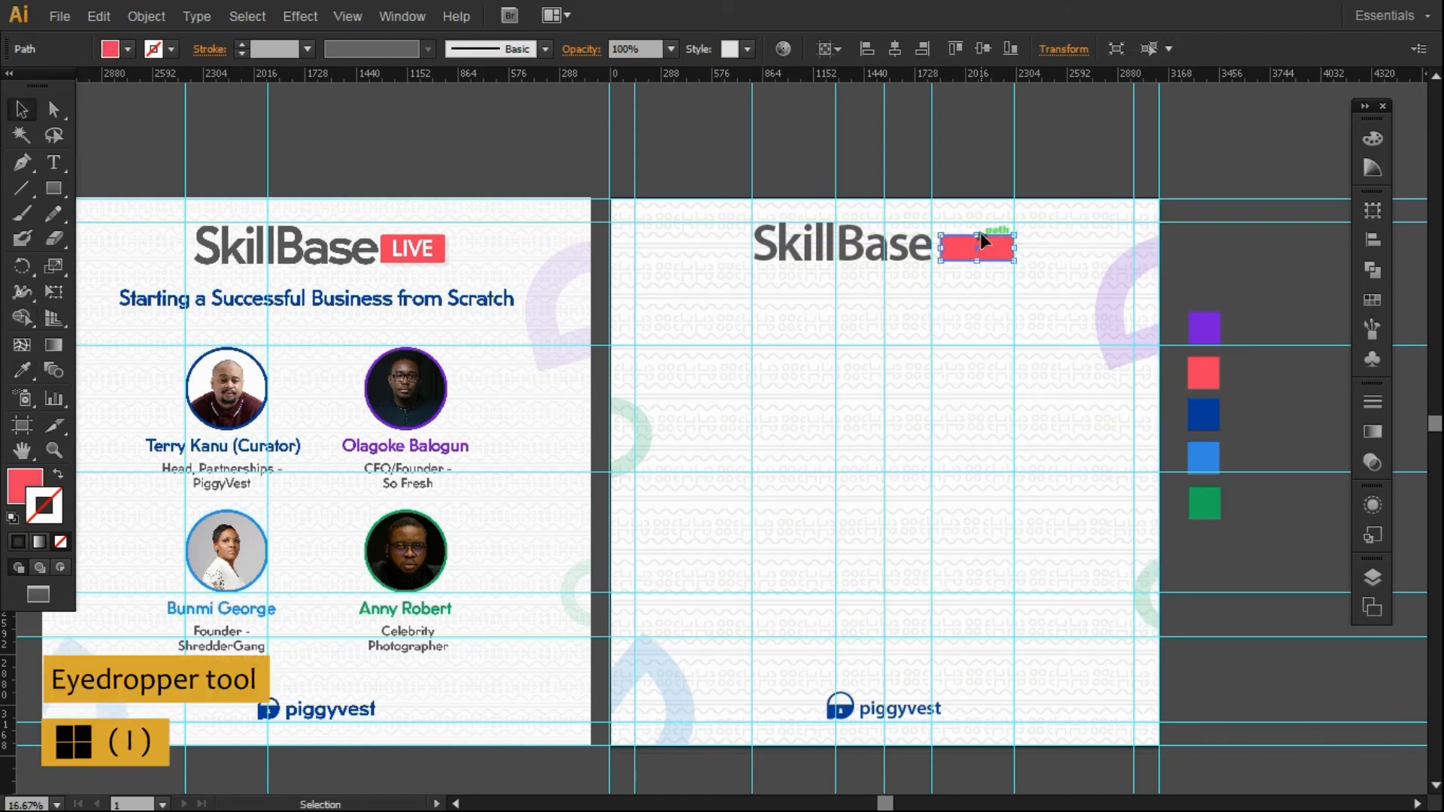
drag(977, 237, 981, 227)
Delete the red rectangle, then restore it with undo.
click(1076, 157)
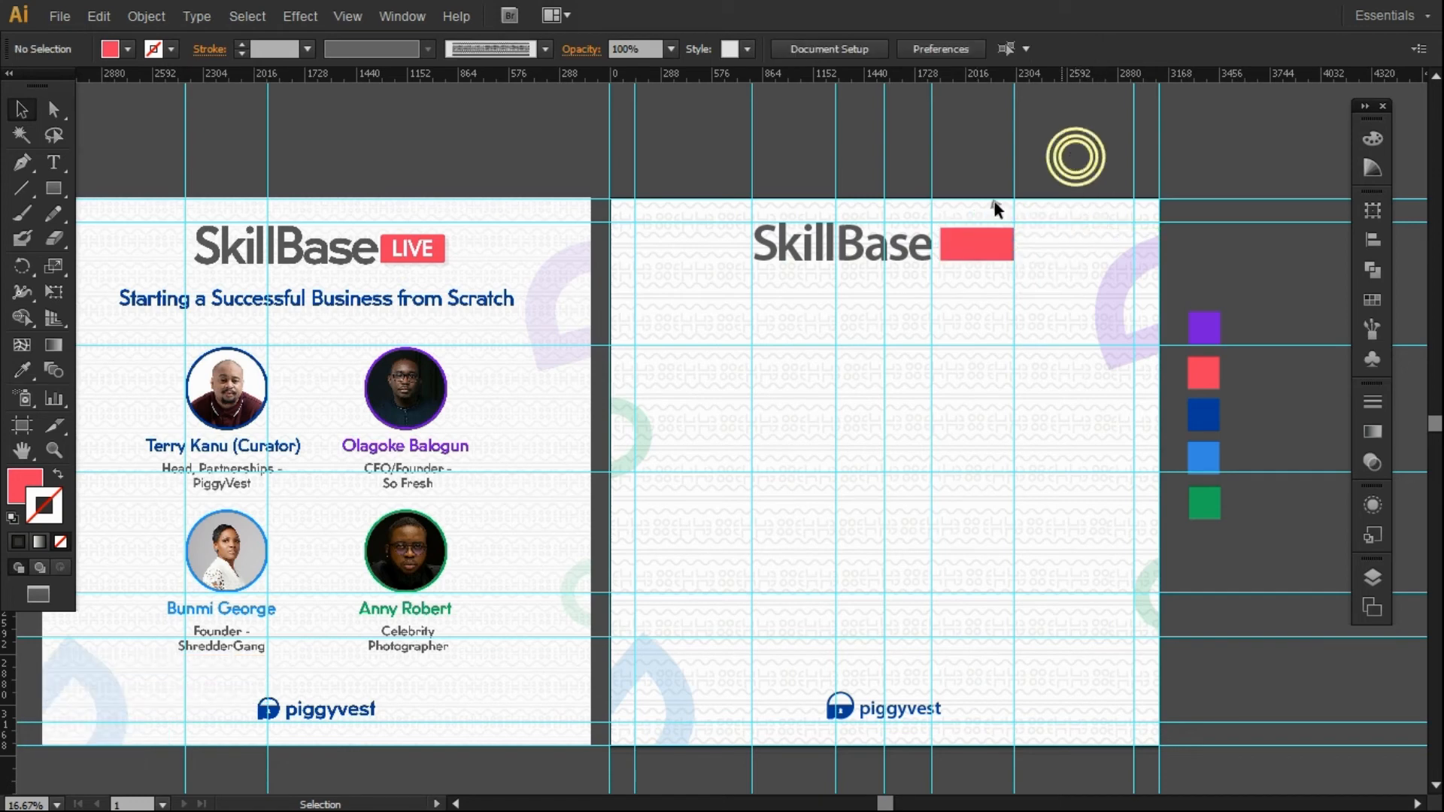
click(970, 252)
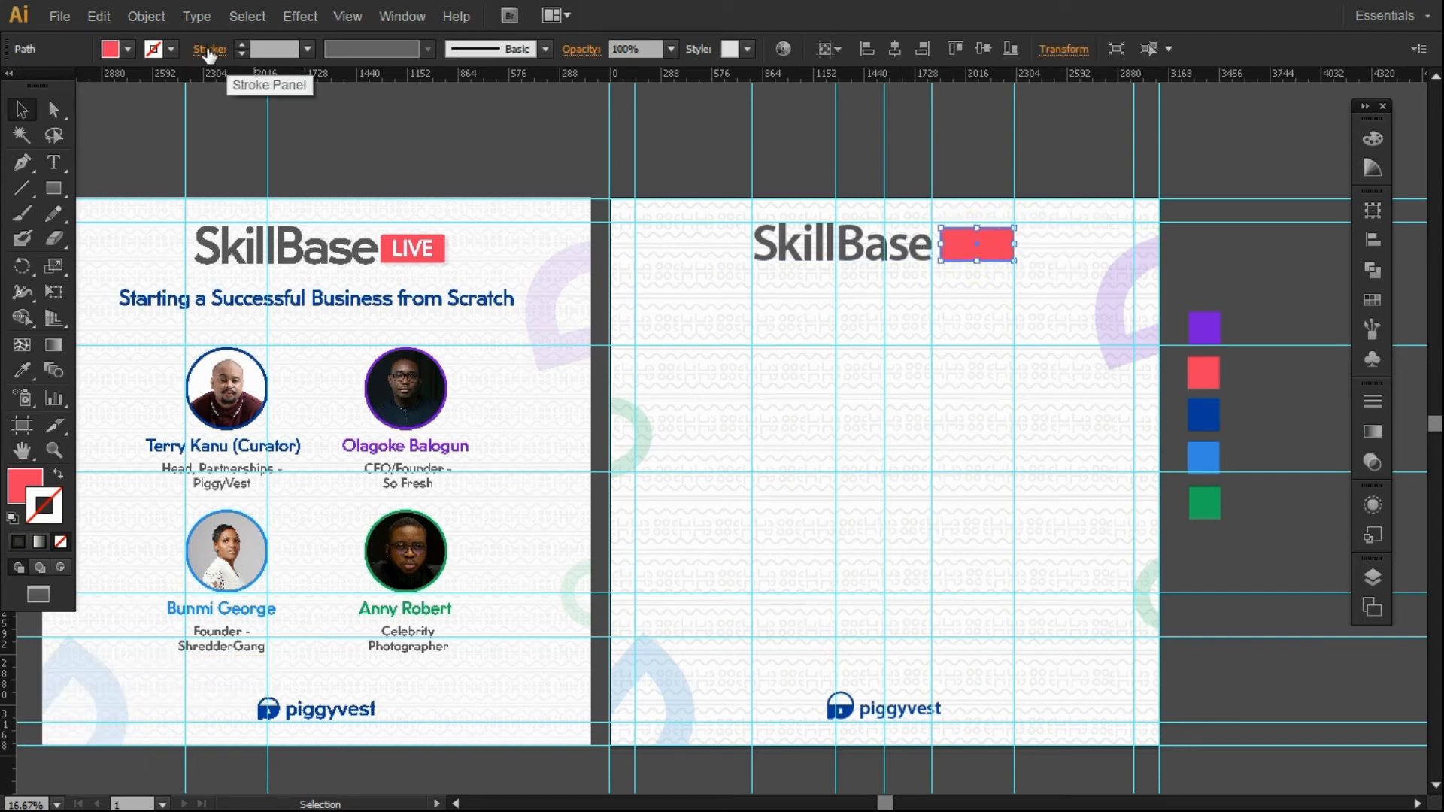
key(Delete)
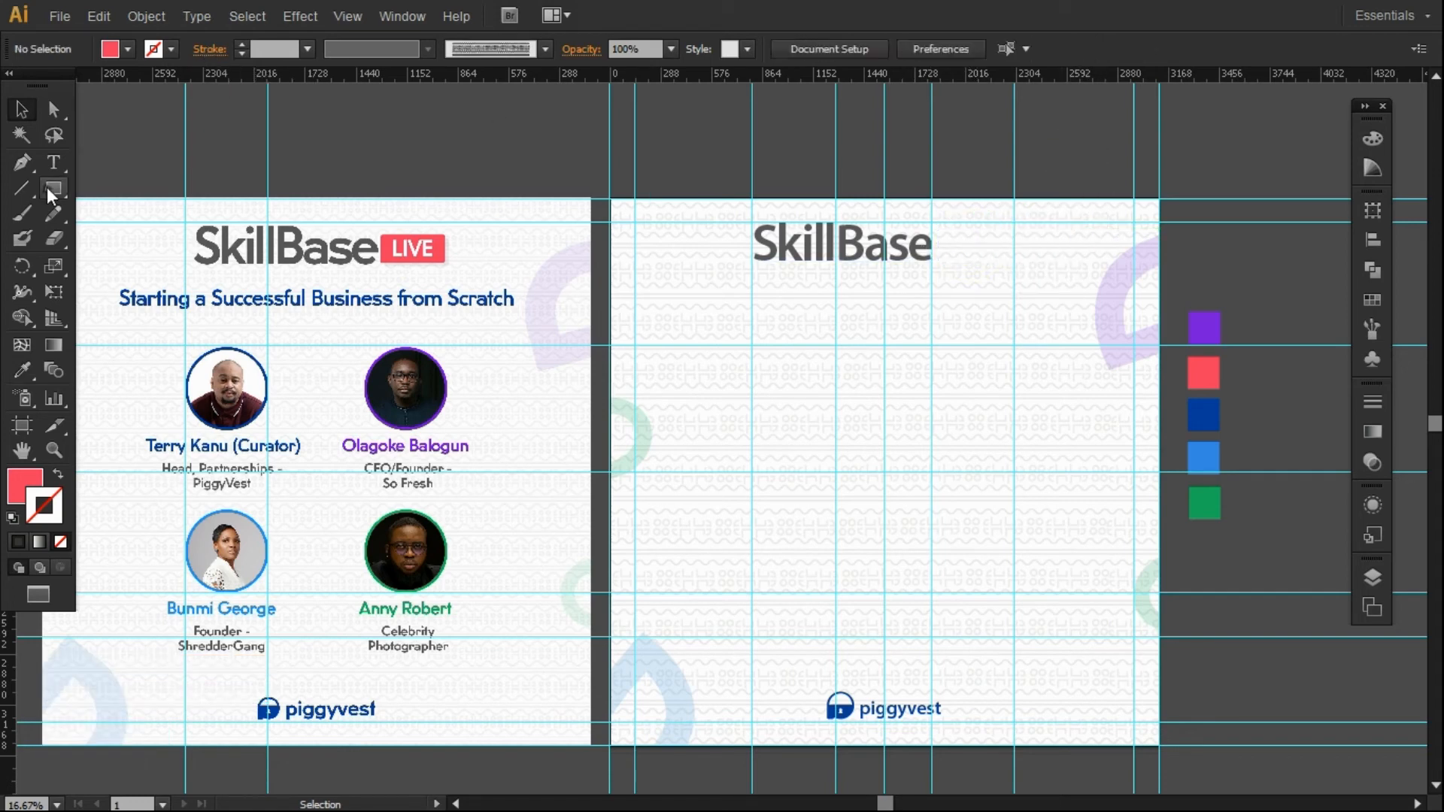
click(48, 187)
click(8, 99)
key(ctrl+z)
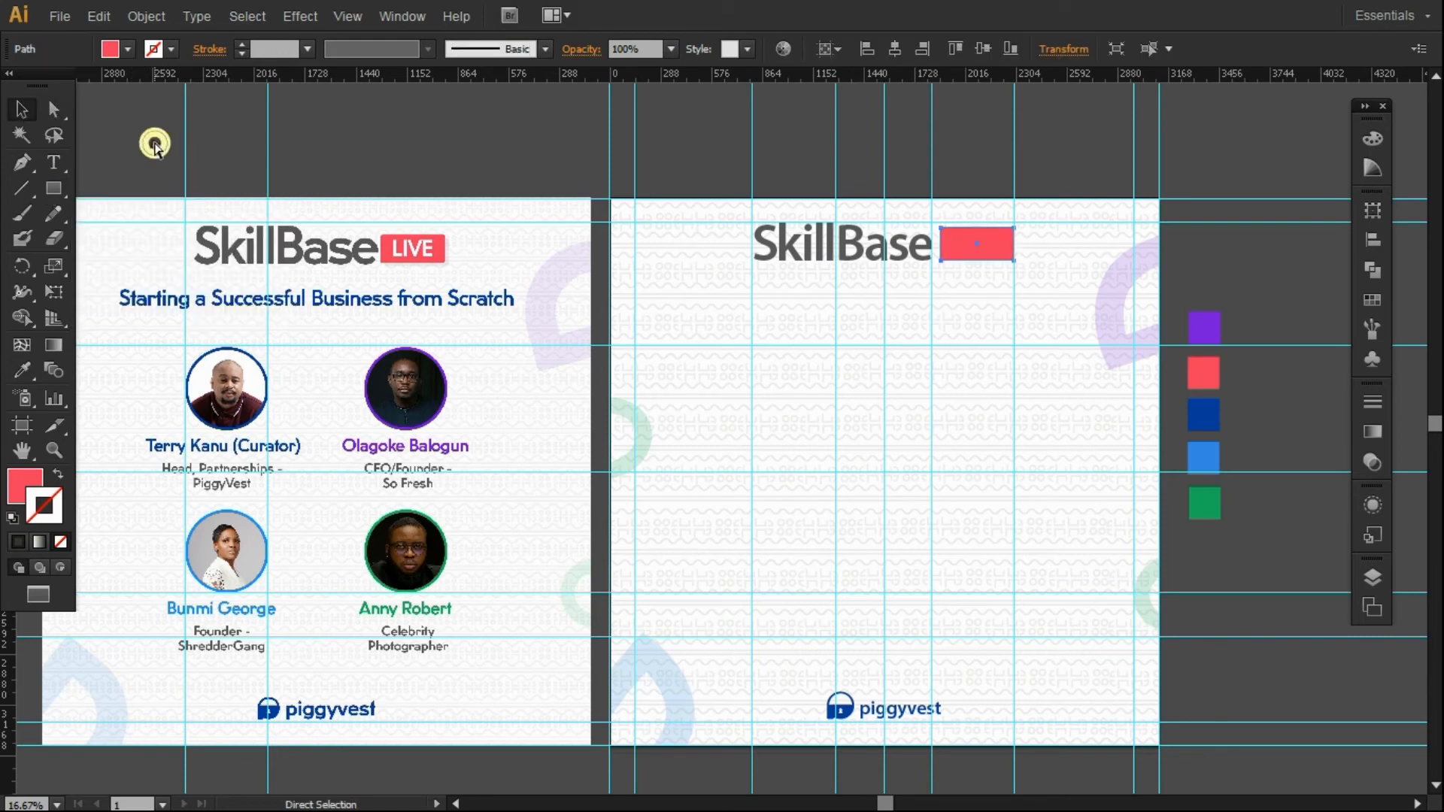
Round the red rectangle's corners with a 10 px Round Corners effect and fine-tune its height.
click(297, 16)
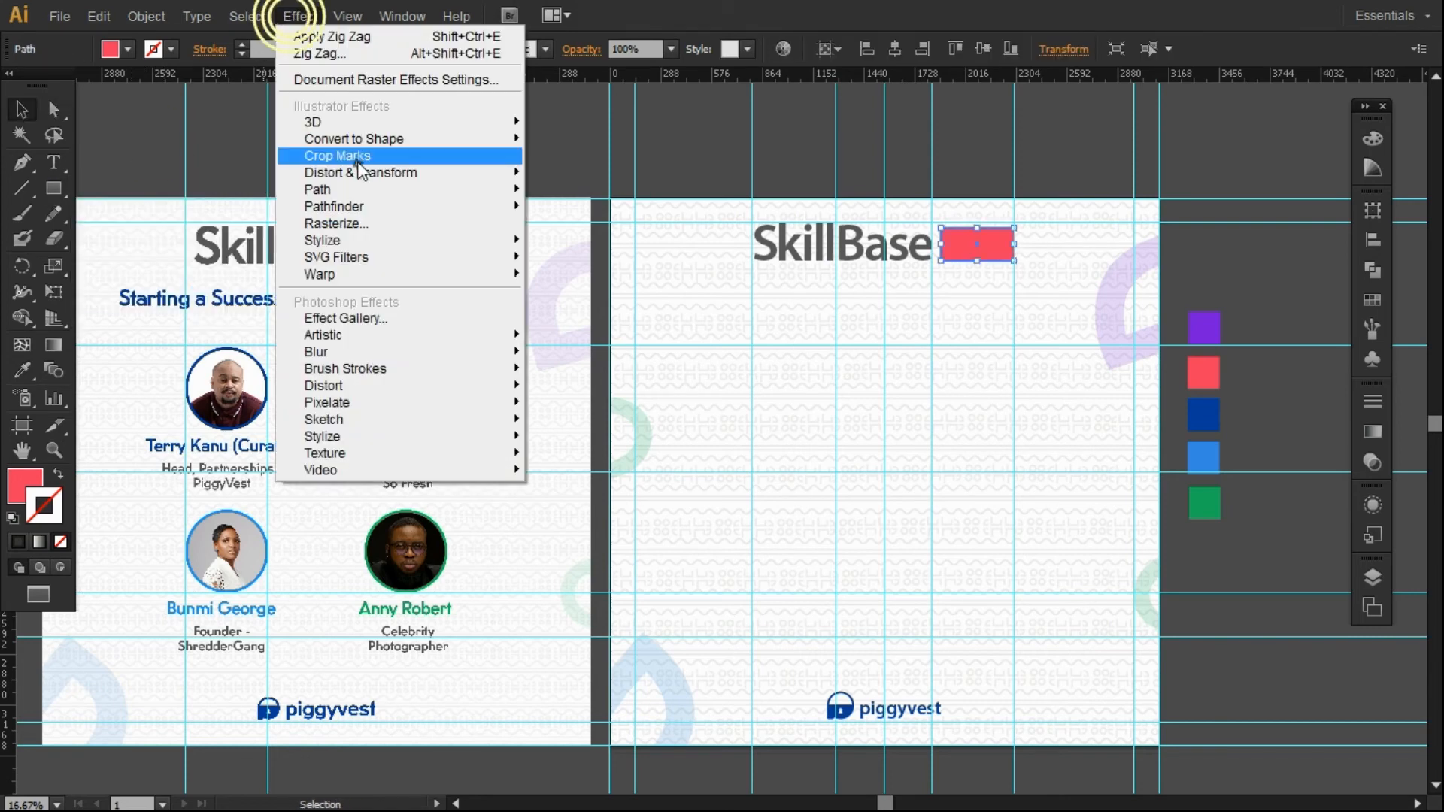
mouse_move(340, 239)
click(604, 337)
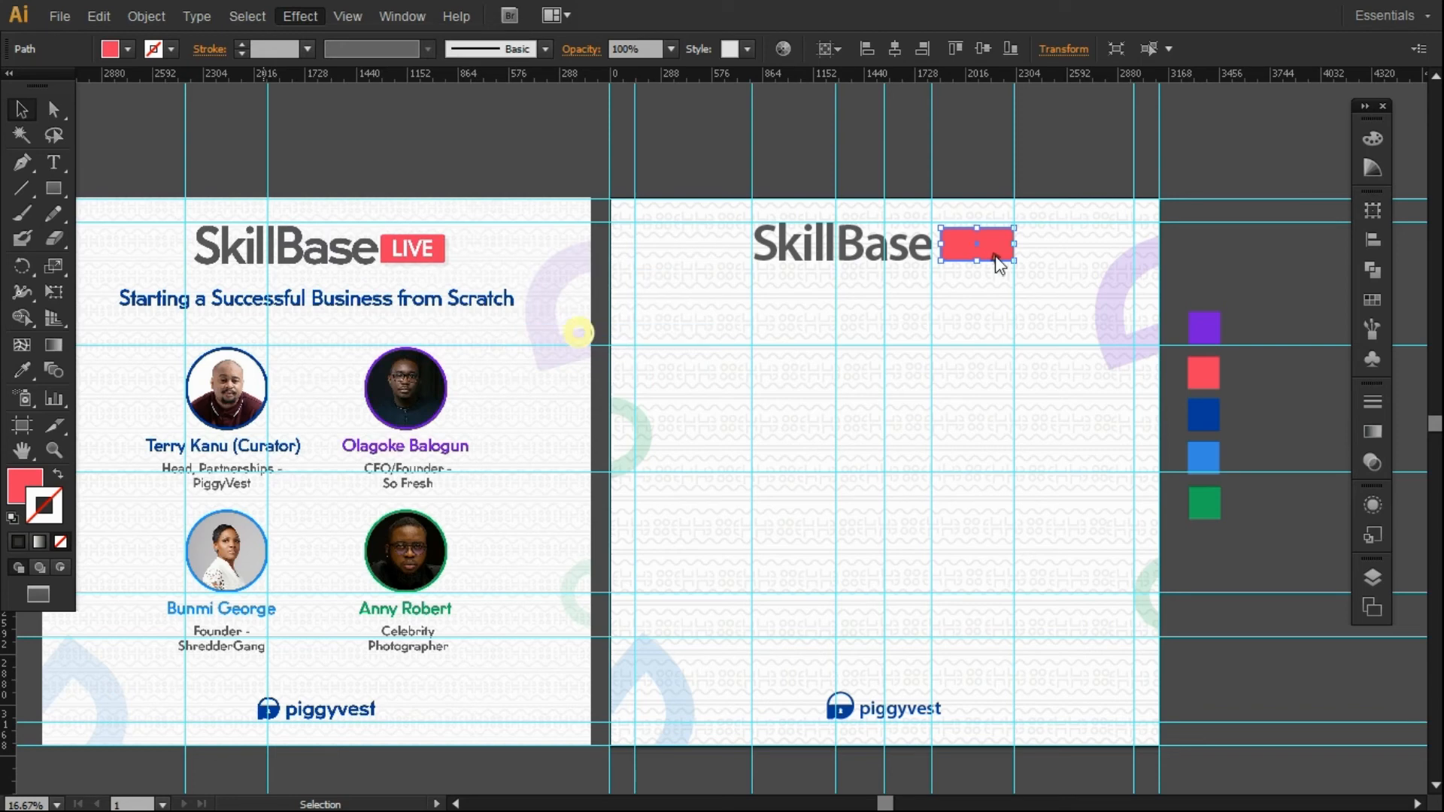
drag(1000, 144, 1177, 128)
click(1097, 217)
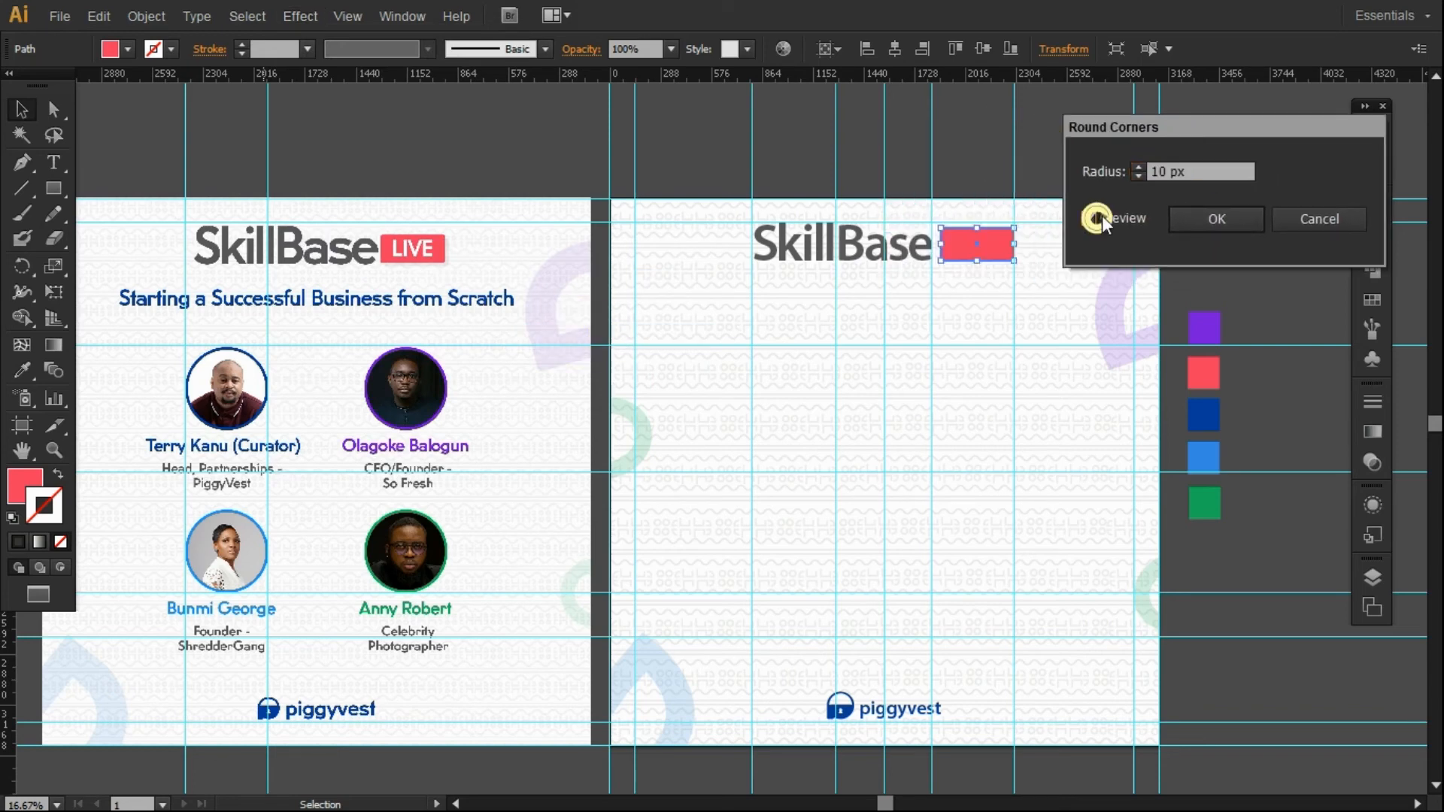
click(1194, 219)
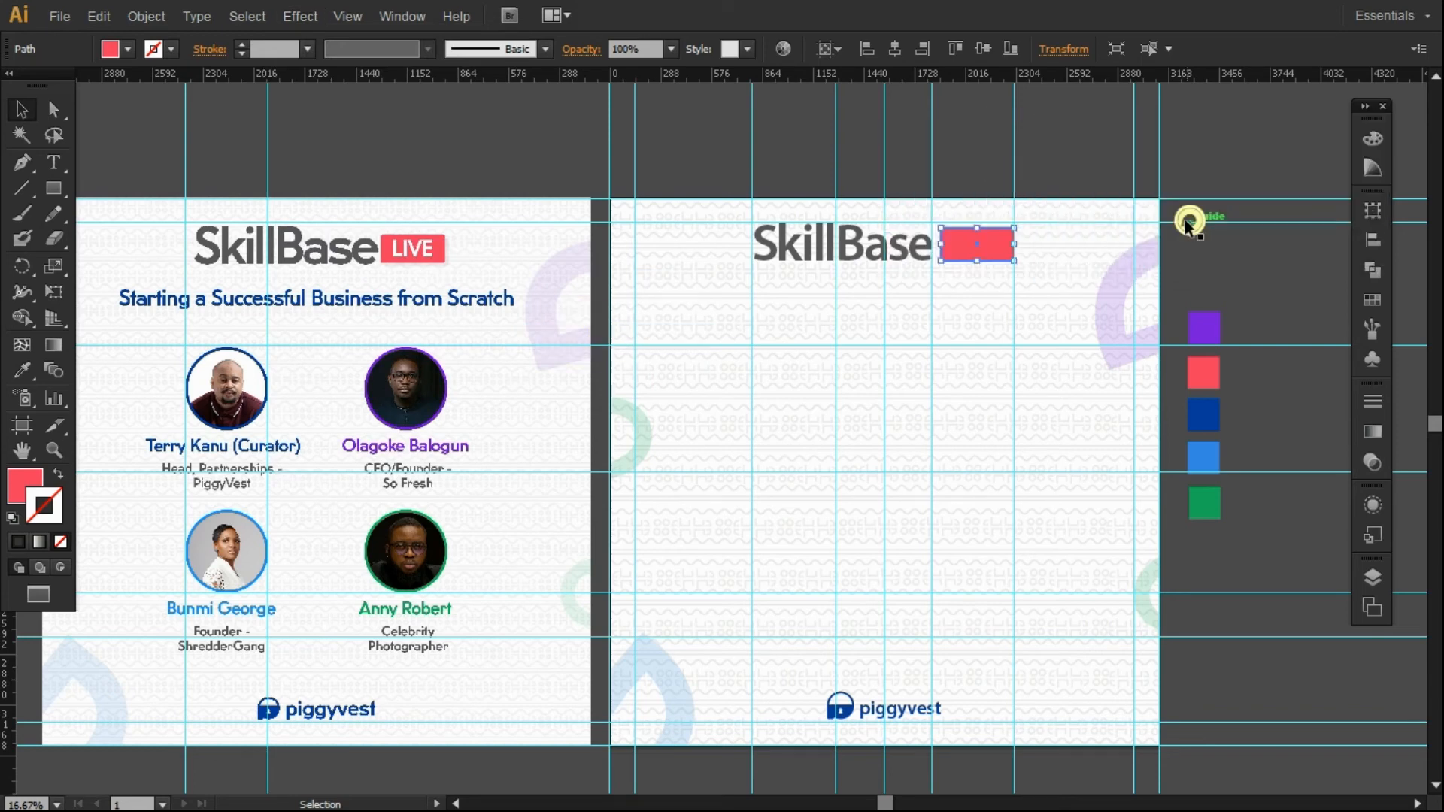
click(1199, 245)
click(969, 239)
drag(978, 228, 979, 229)
Duplicate the SkillBase text, retype it as 'LIVE', and scale it onto the red box.
click(984, 182)
drag(817, 252, 995, 289)
double_click(994, 289)
double_click(994, 285)
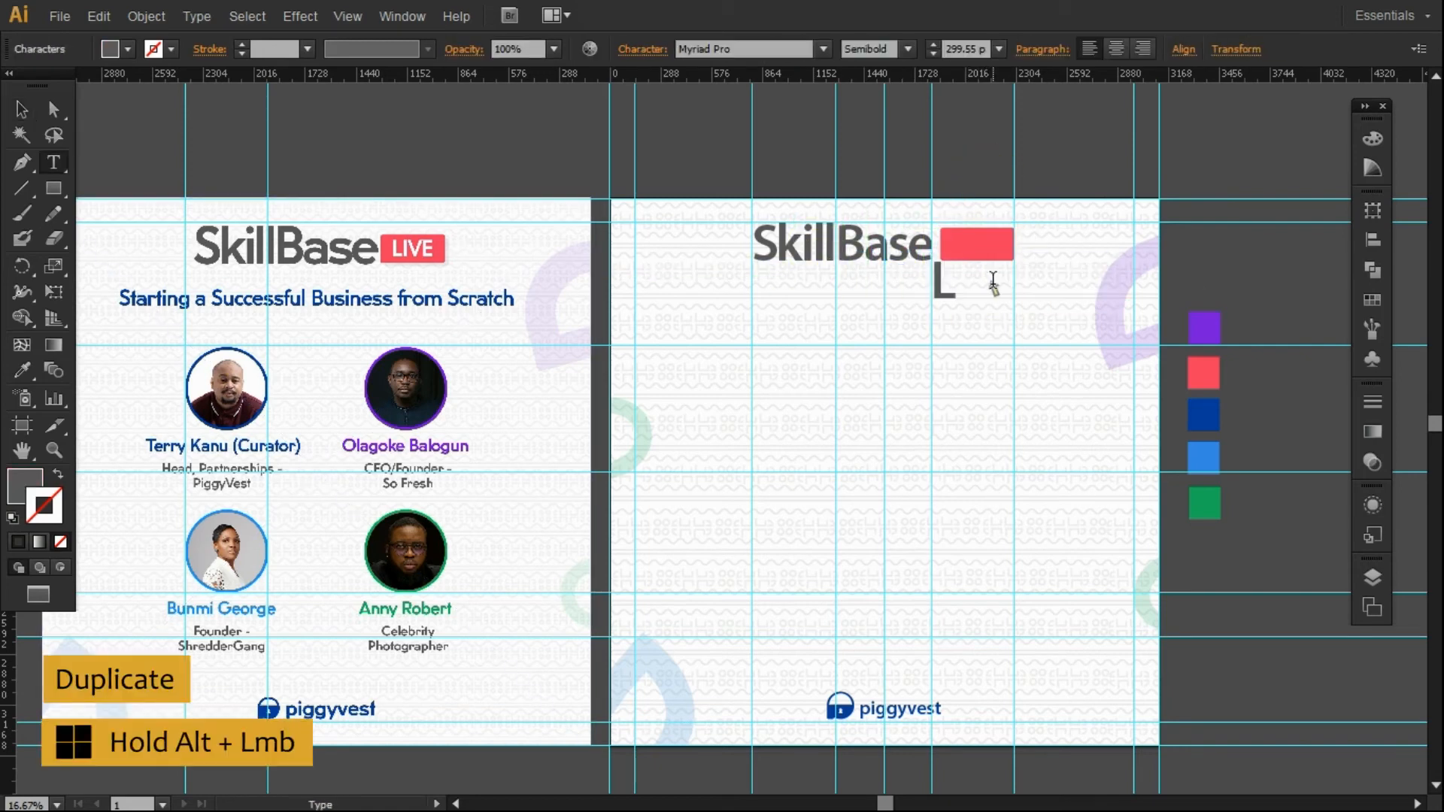
text(LIVE)
key(Escape)
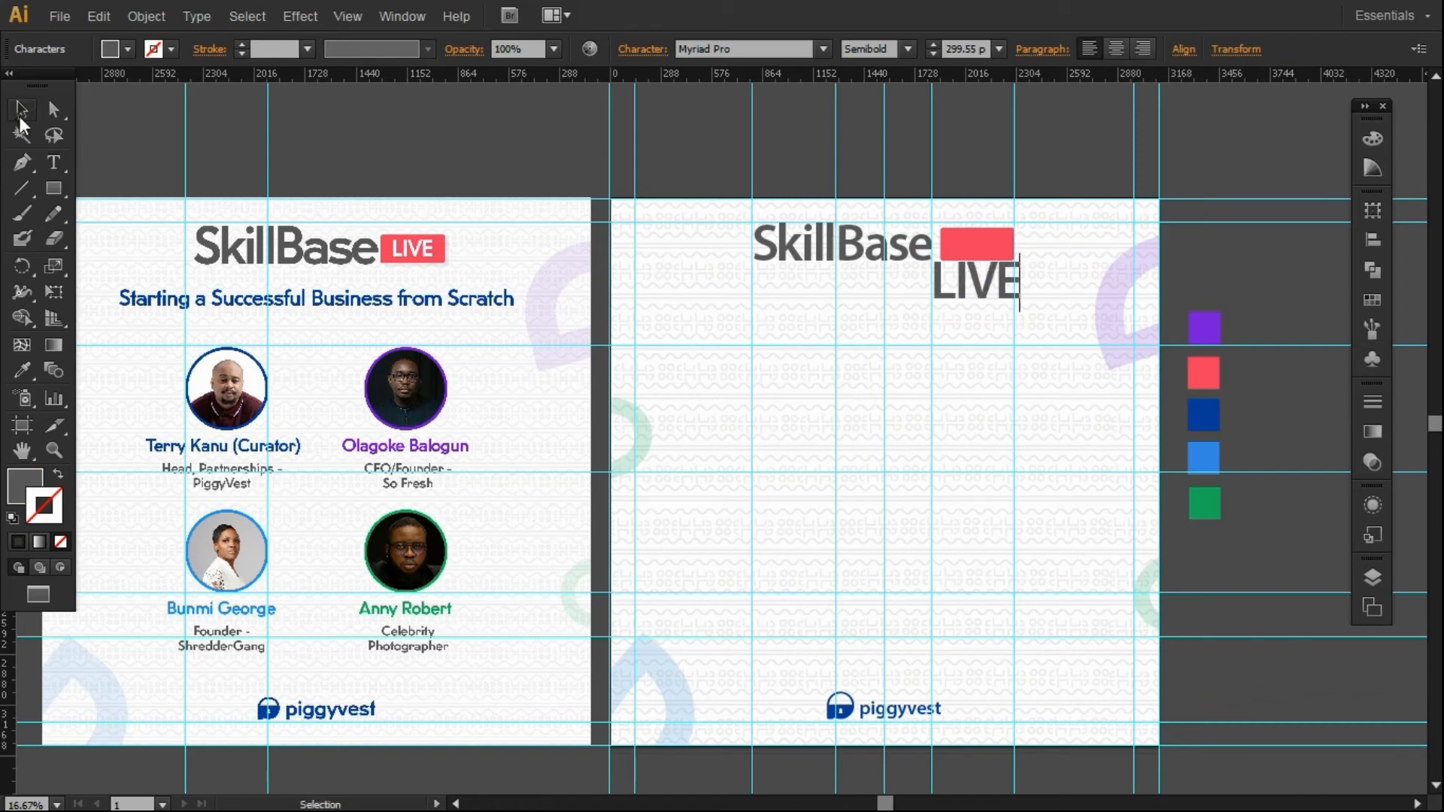
drag(1016, 307, 979, 247)
Fill the LIVE text with white, then check it selected together with the red box.
click(968, 167)
click(972, 243)
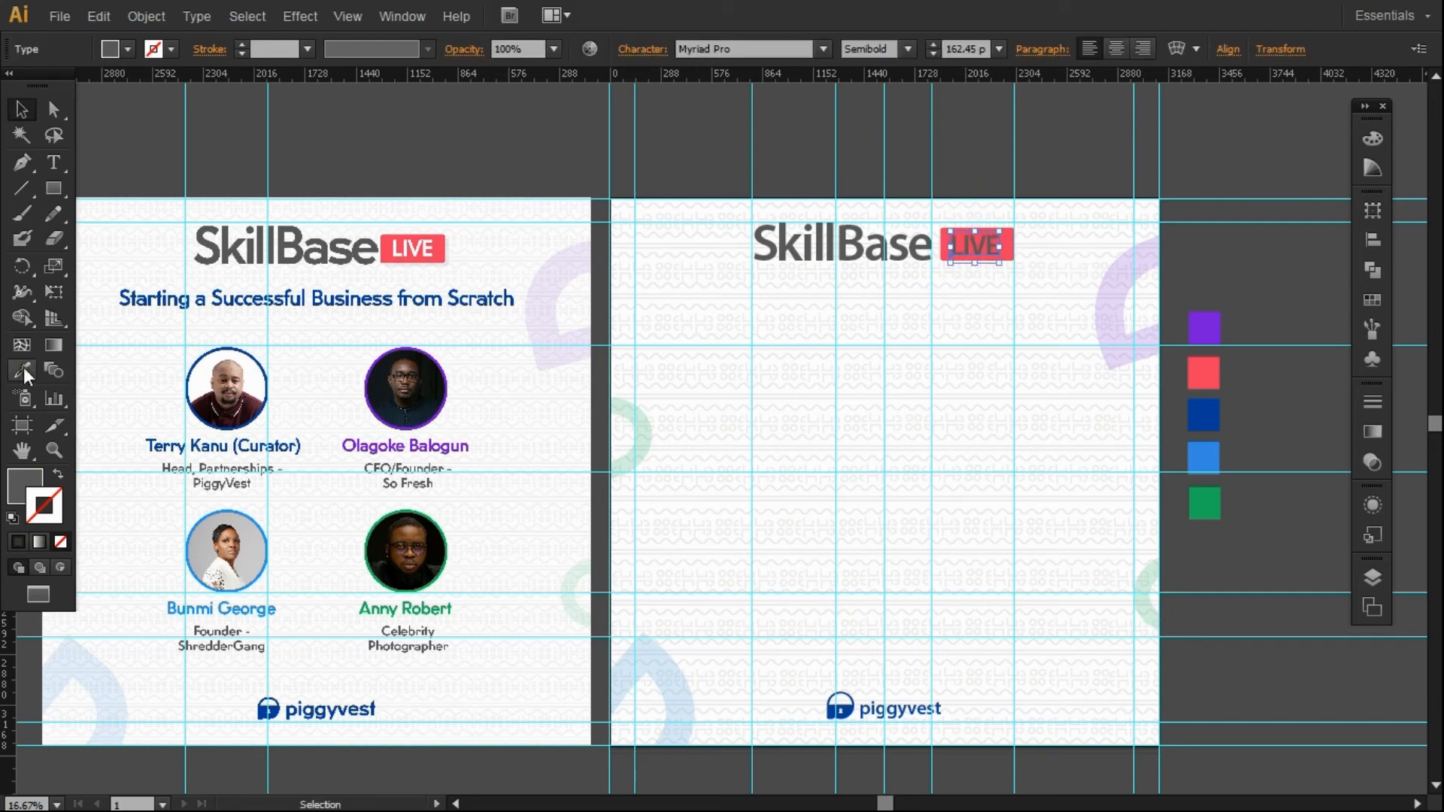
click(16, 476)
click(1147, 149)
click(954, 161)
click(979, 253)
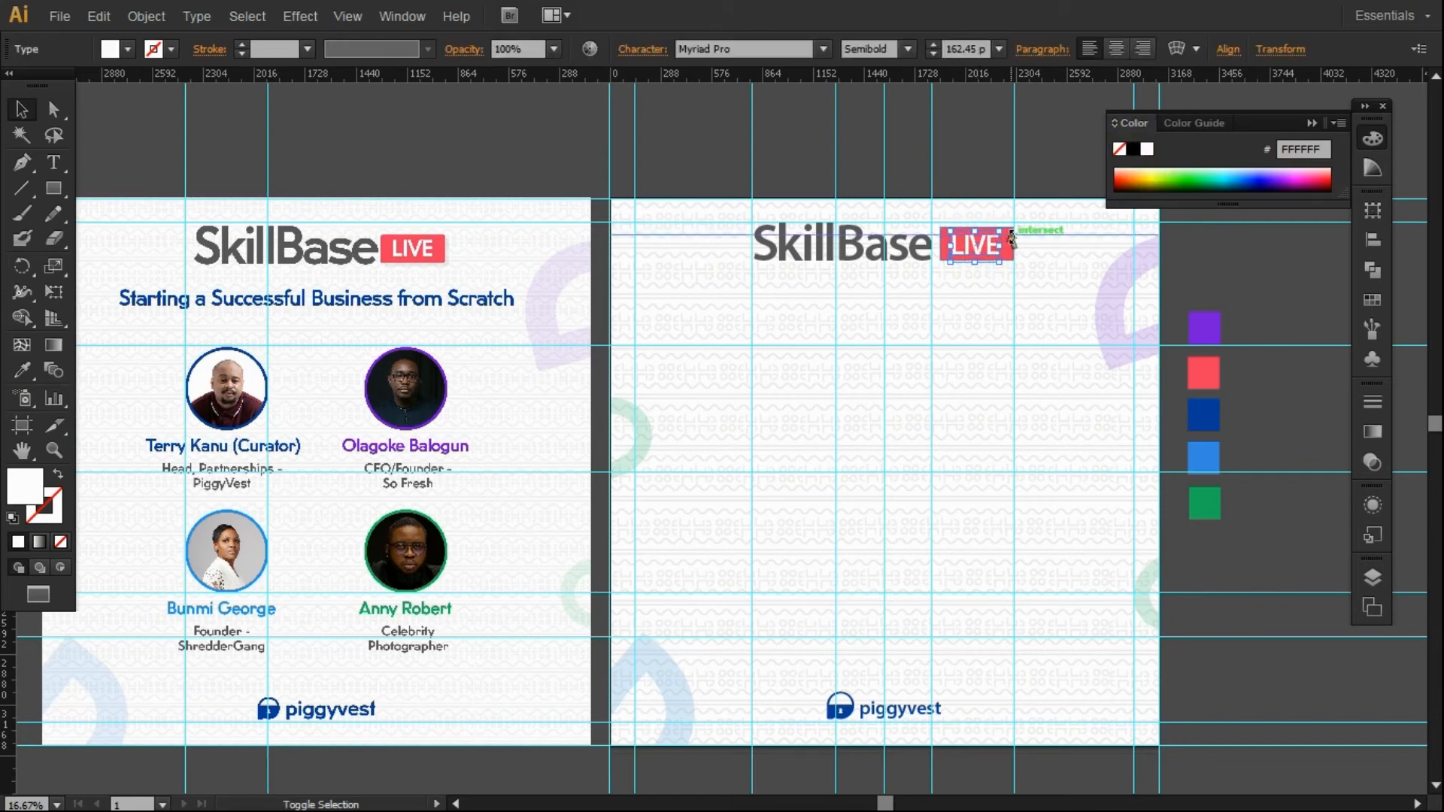
shift+click(1000, 241)
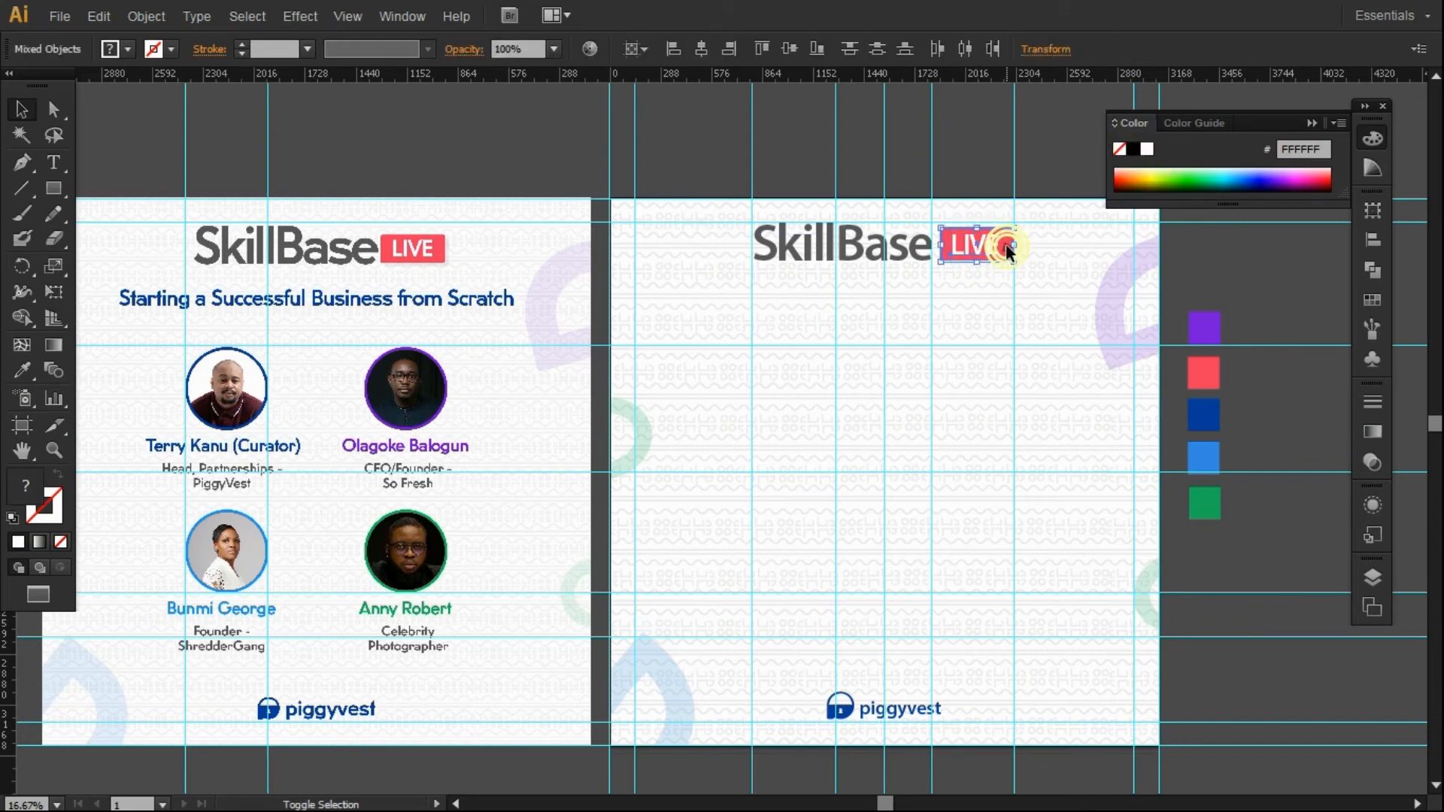
click(976, 180)
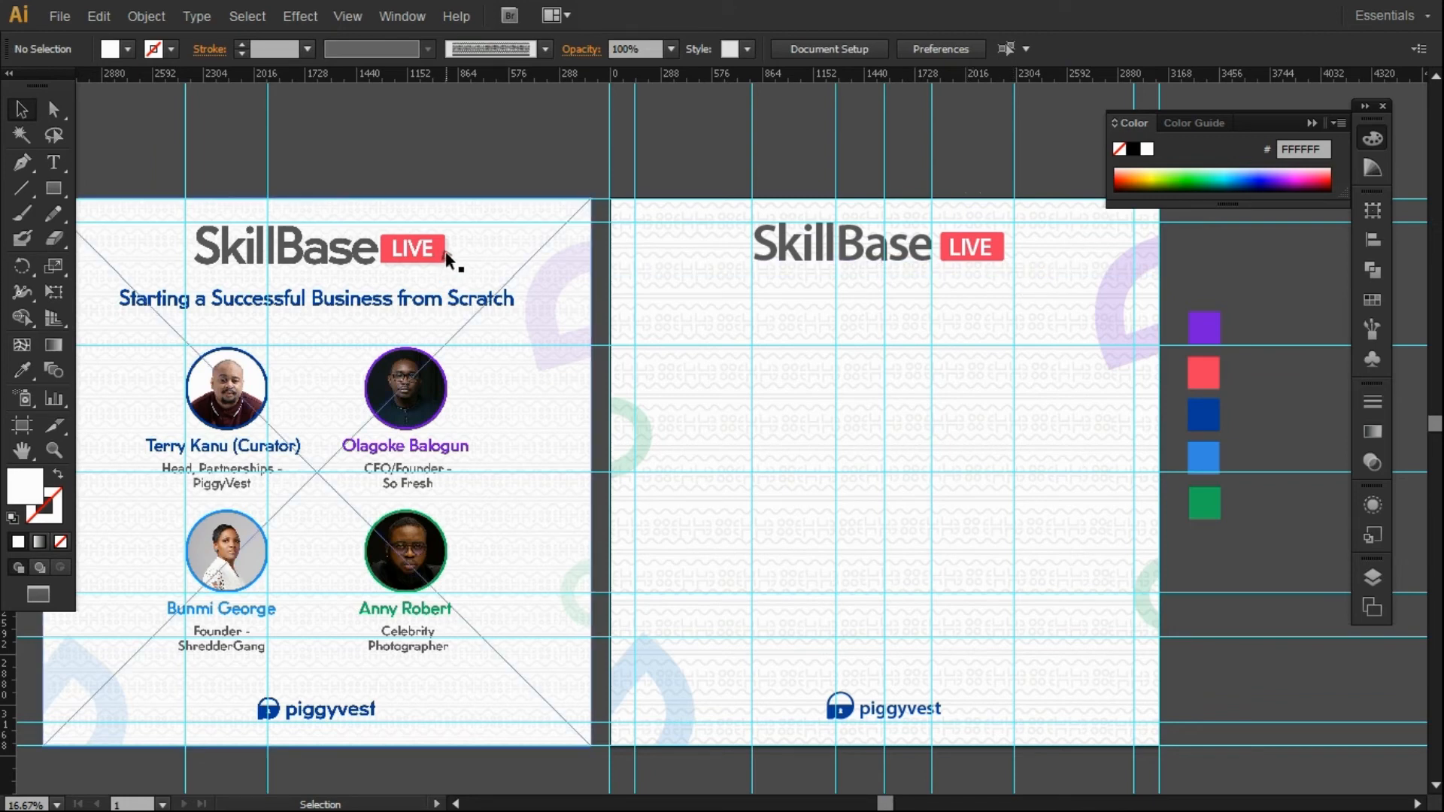
Give the red LIVE box a Drop Shadow with lowered opacity and a 6 px Y offset.
click(992, 247)
click(288, 17)
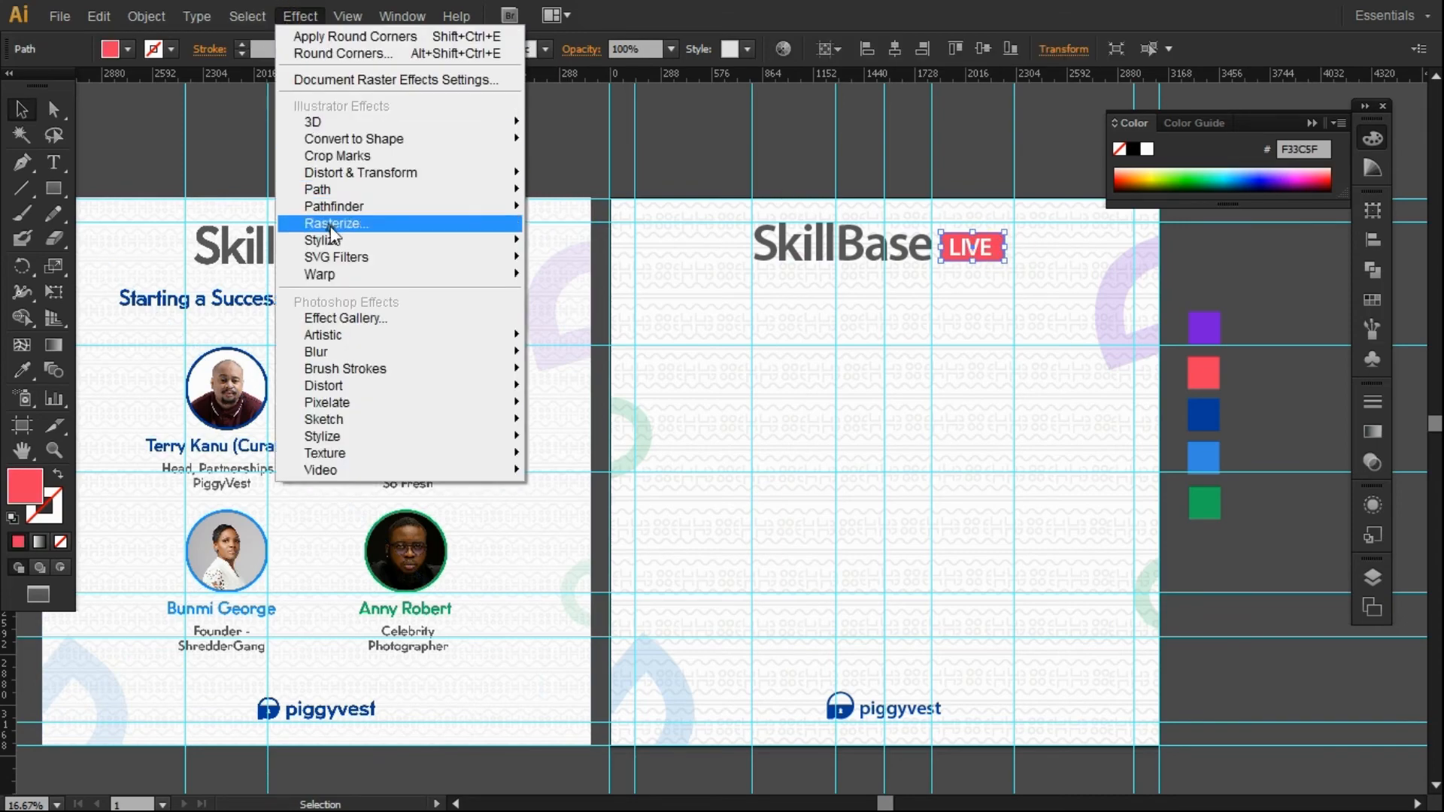
mouse_move(330, 242)
click(568, 243)
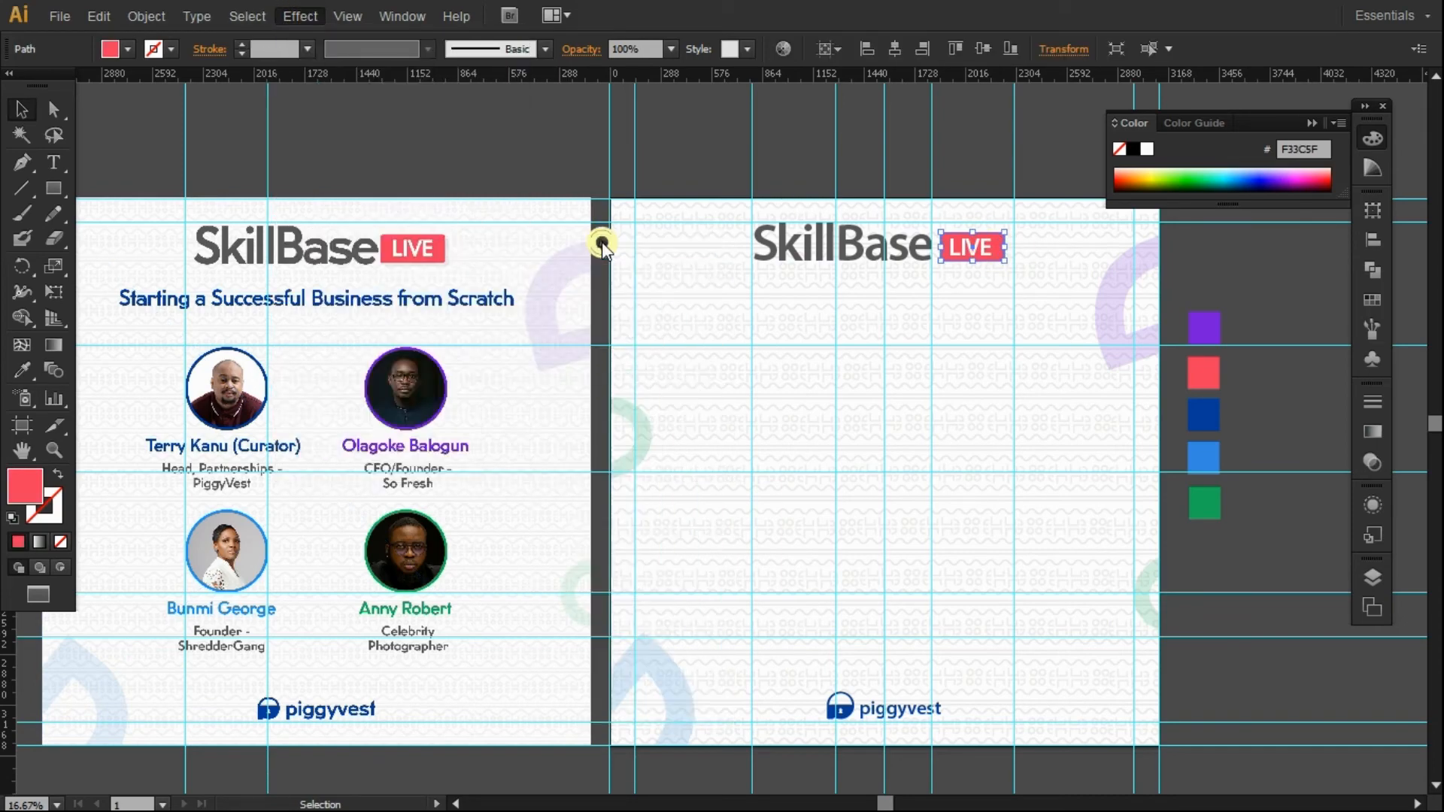
click(97, 411)
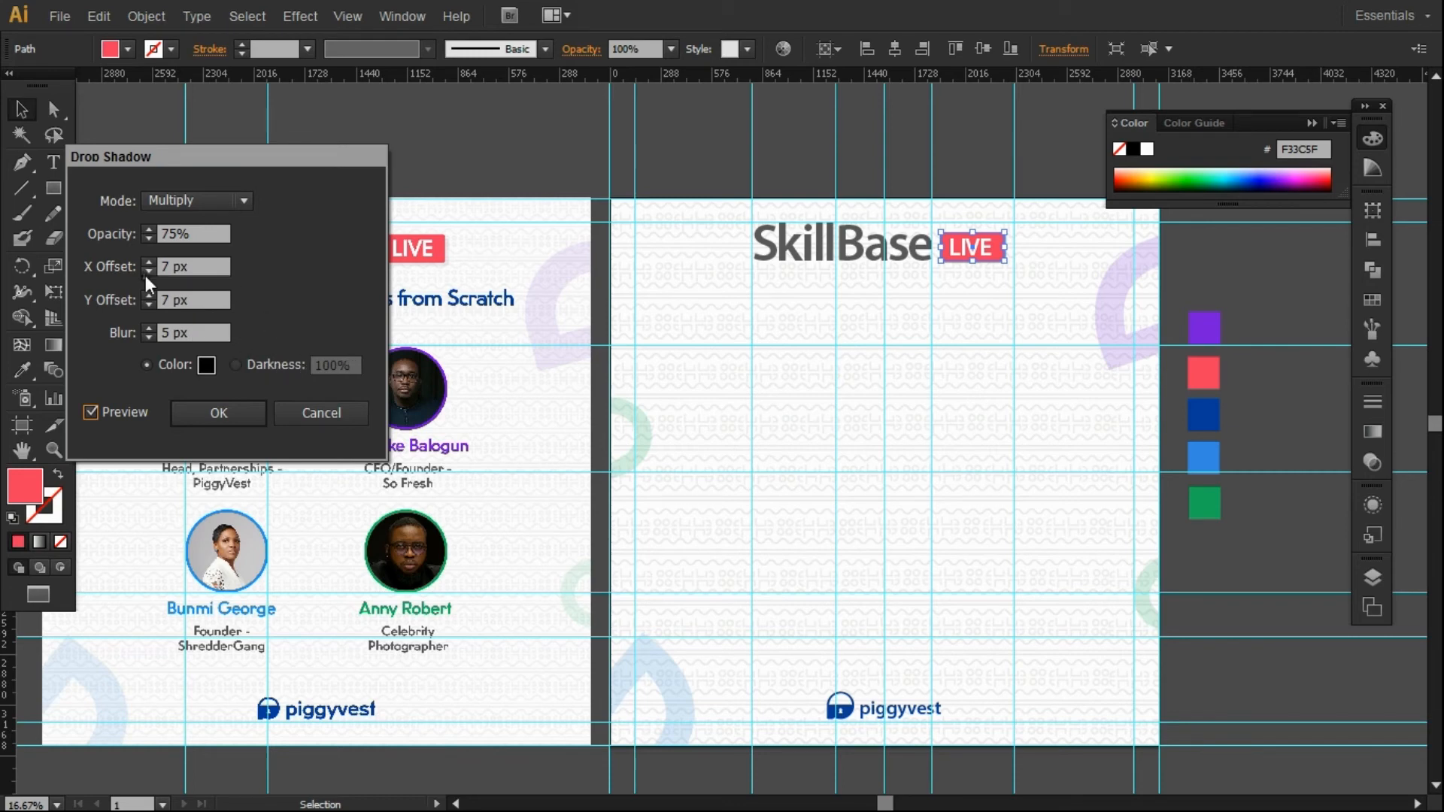
click(149, 304)
click(188, 234)
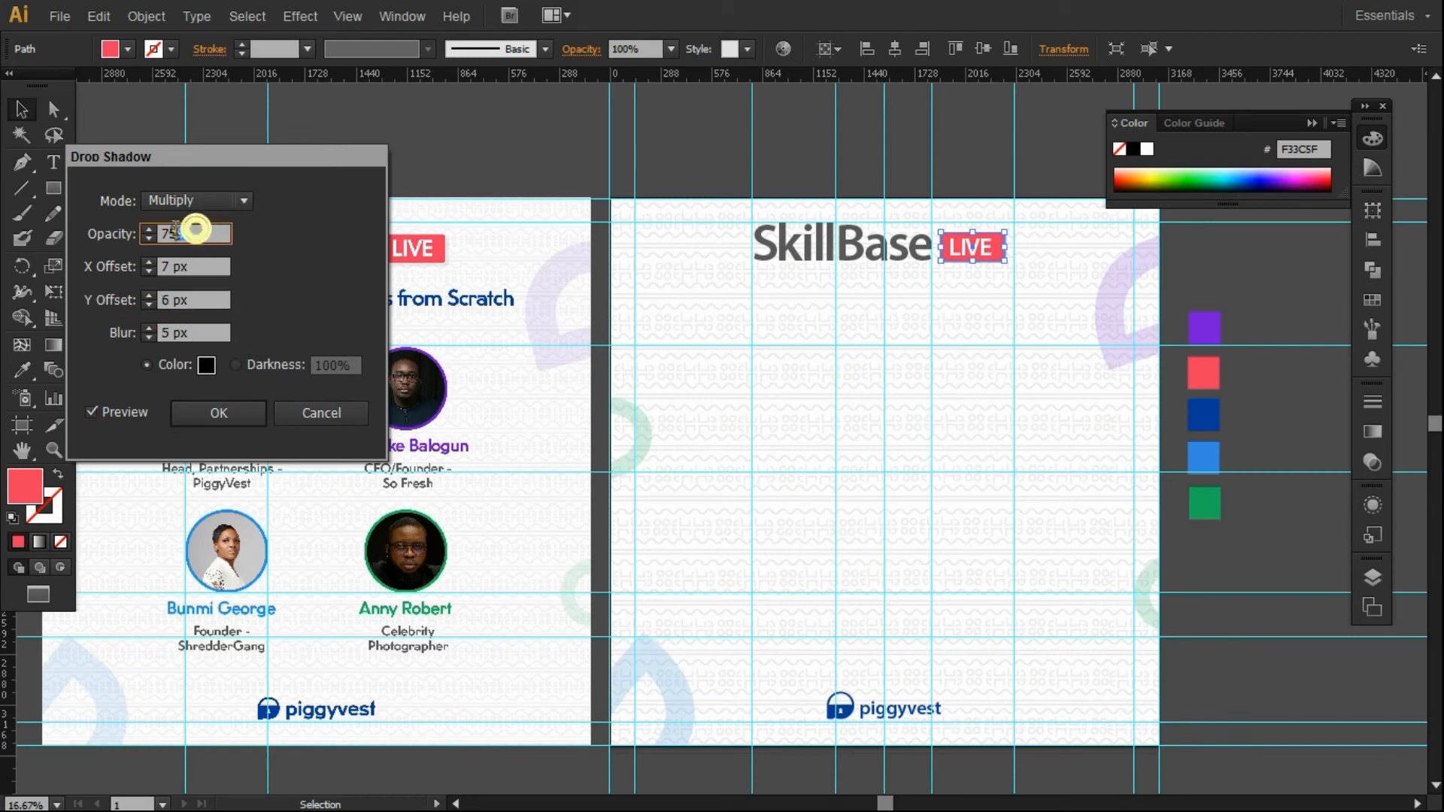
text(40)
double_click(203, 241)
text(3)
click(203, 412)
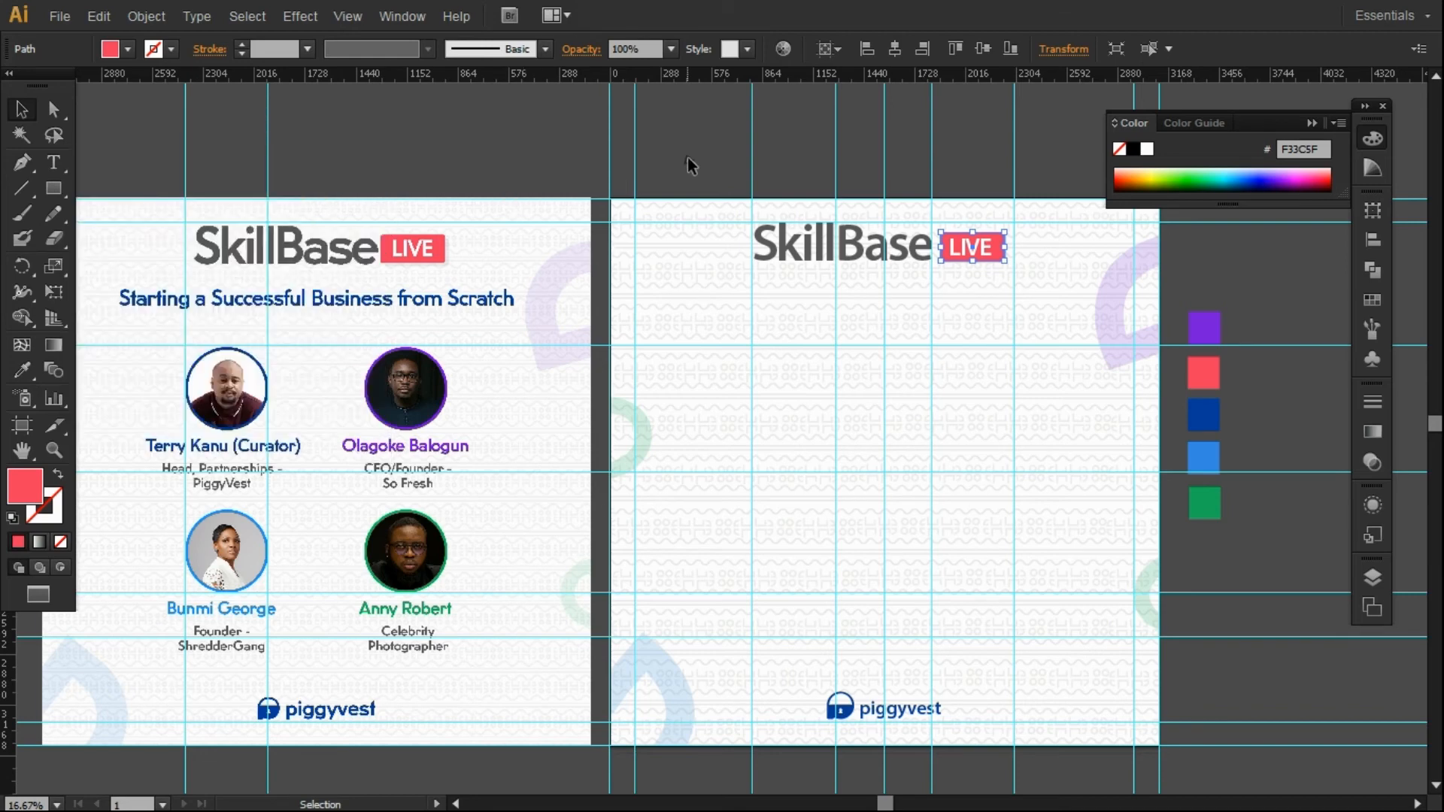
Start a new text line below the heading with the Type tool.
click(692, 160)
scroll(902, 285, right, 1)
key(t)
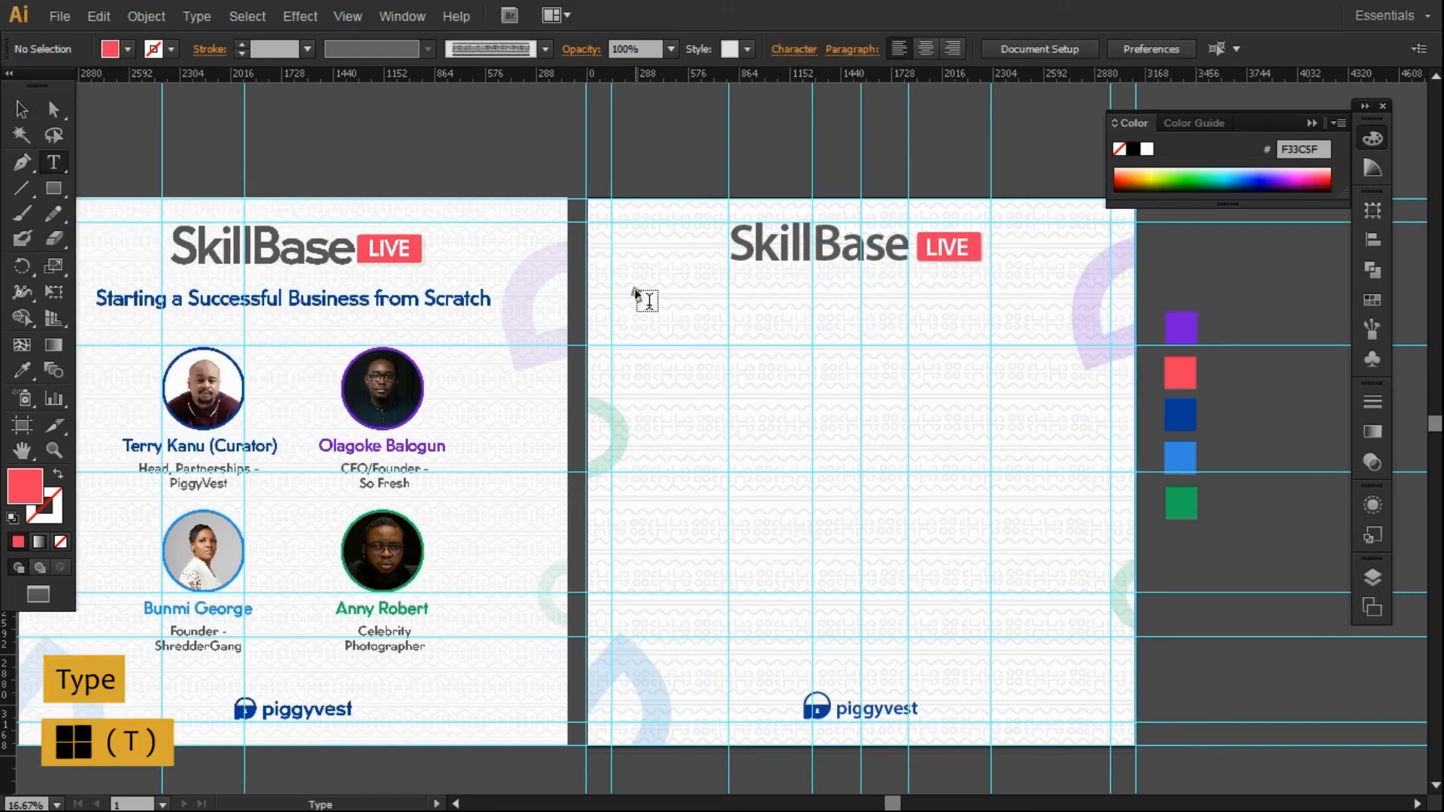
click(635, 289)
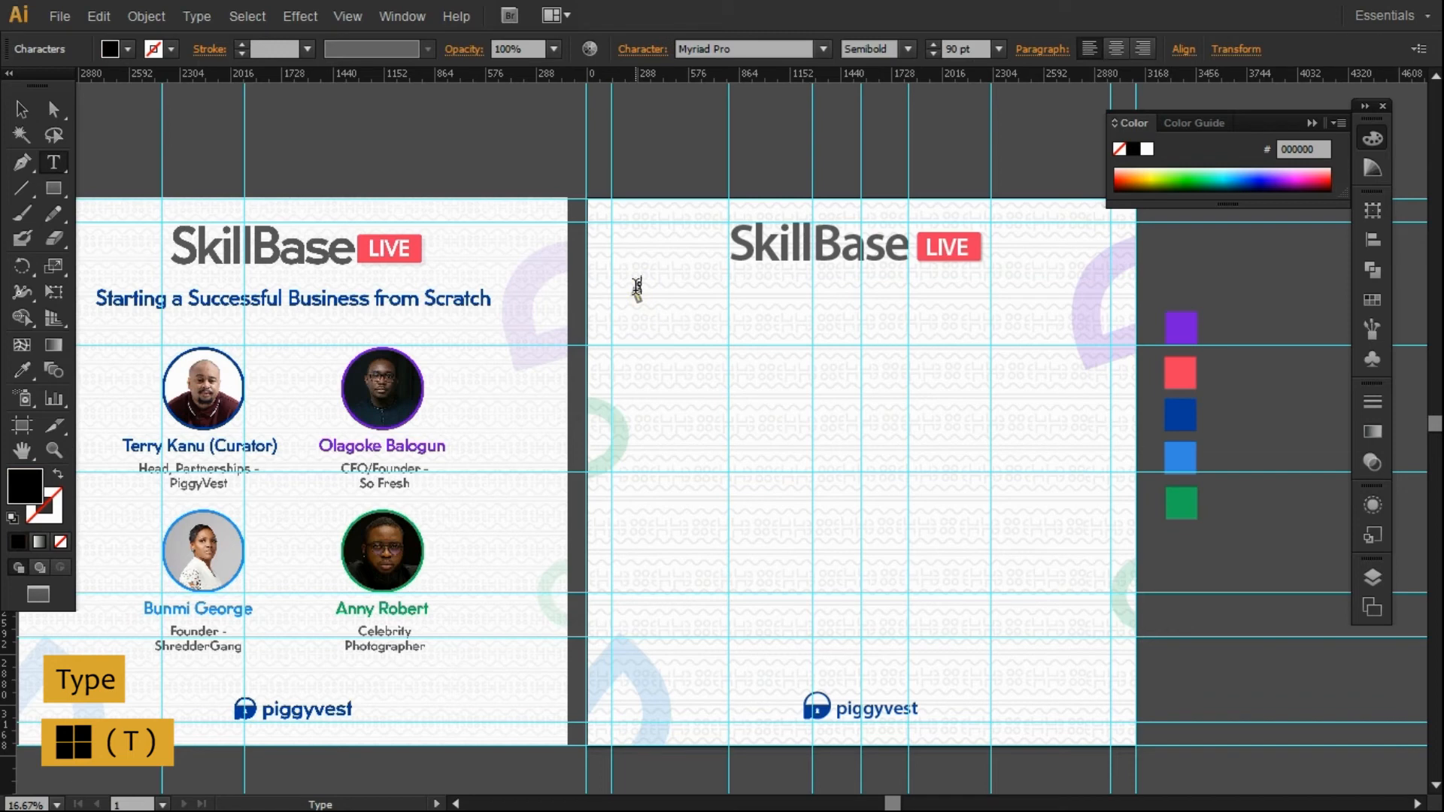
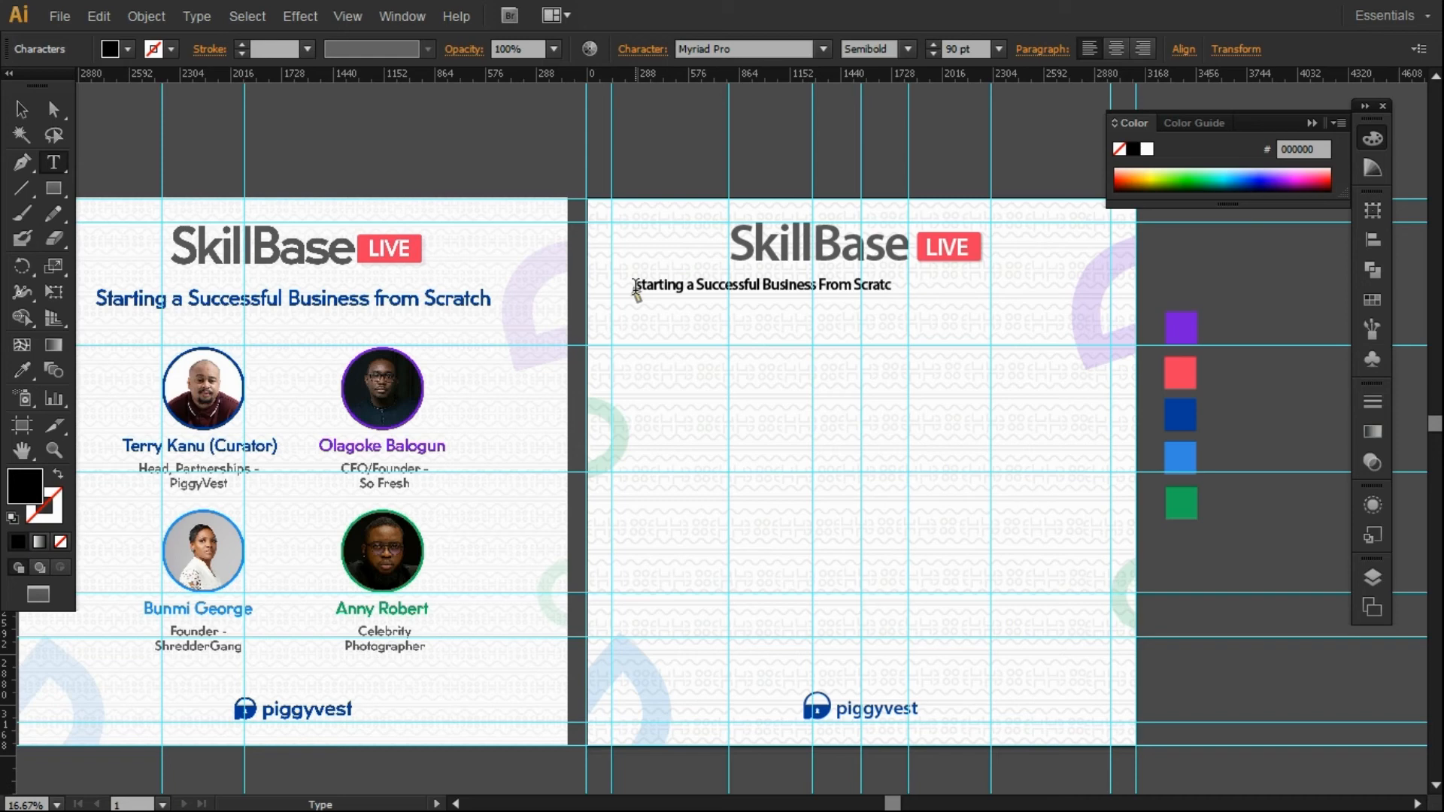
Enlarge the right page's subtitle from both sides and nudge it into position.
click(21, 109)
drag(733, 286, 825, 299)
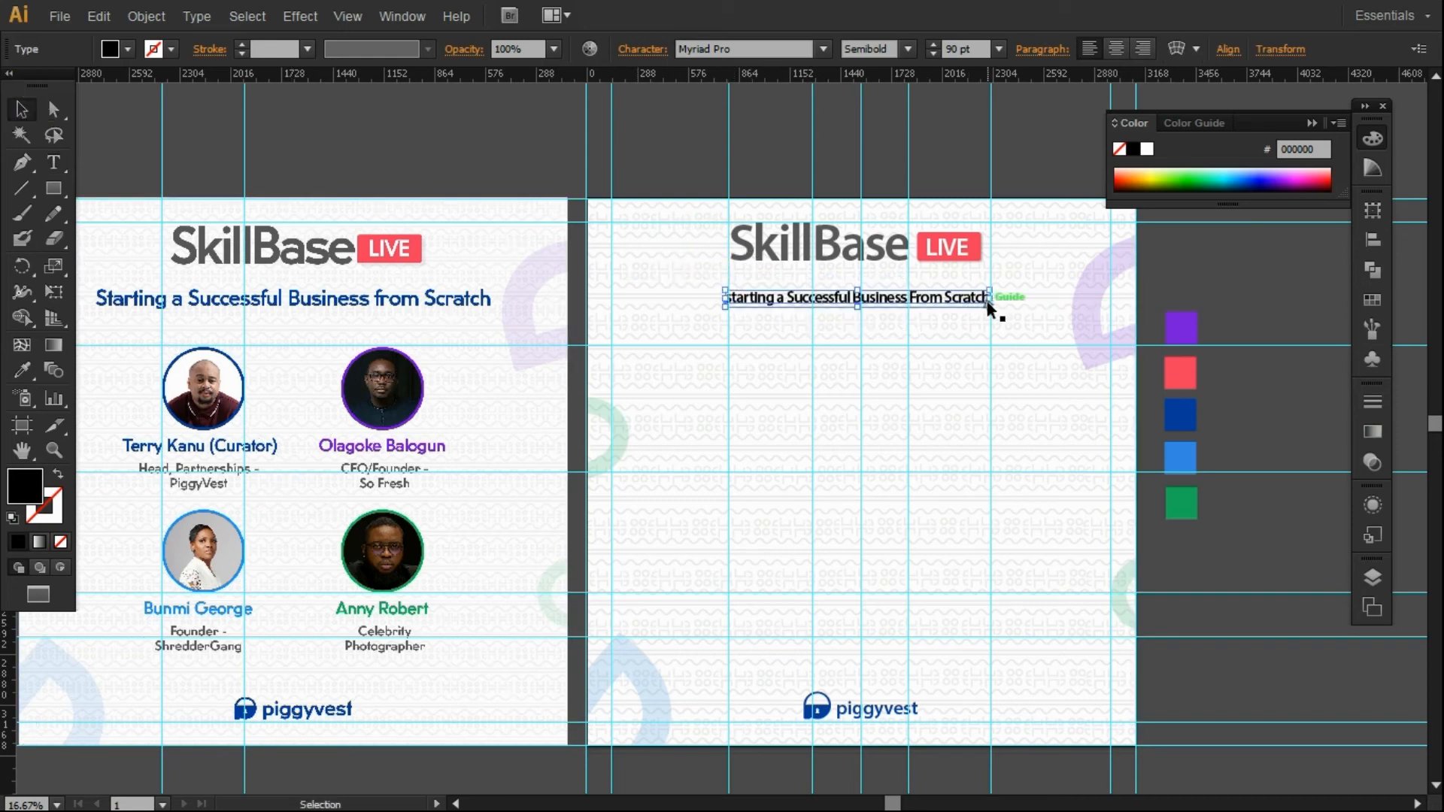
drag(988, 310, 1043, 307)
drag(724, 310, 633, 306)
triple_click(637, 303)
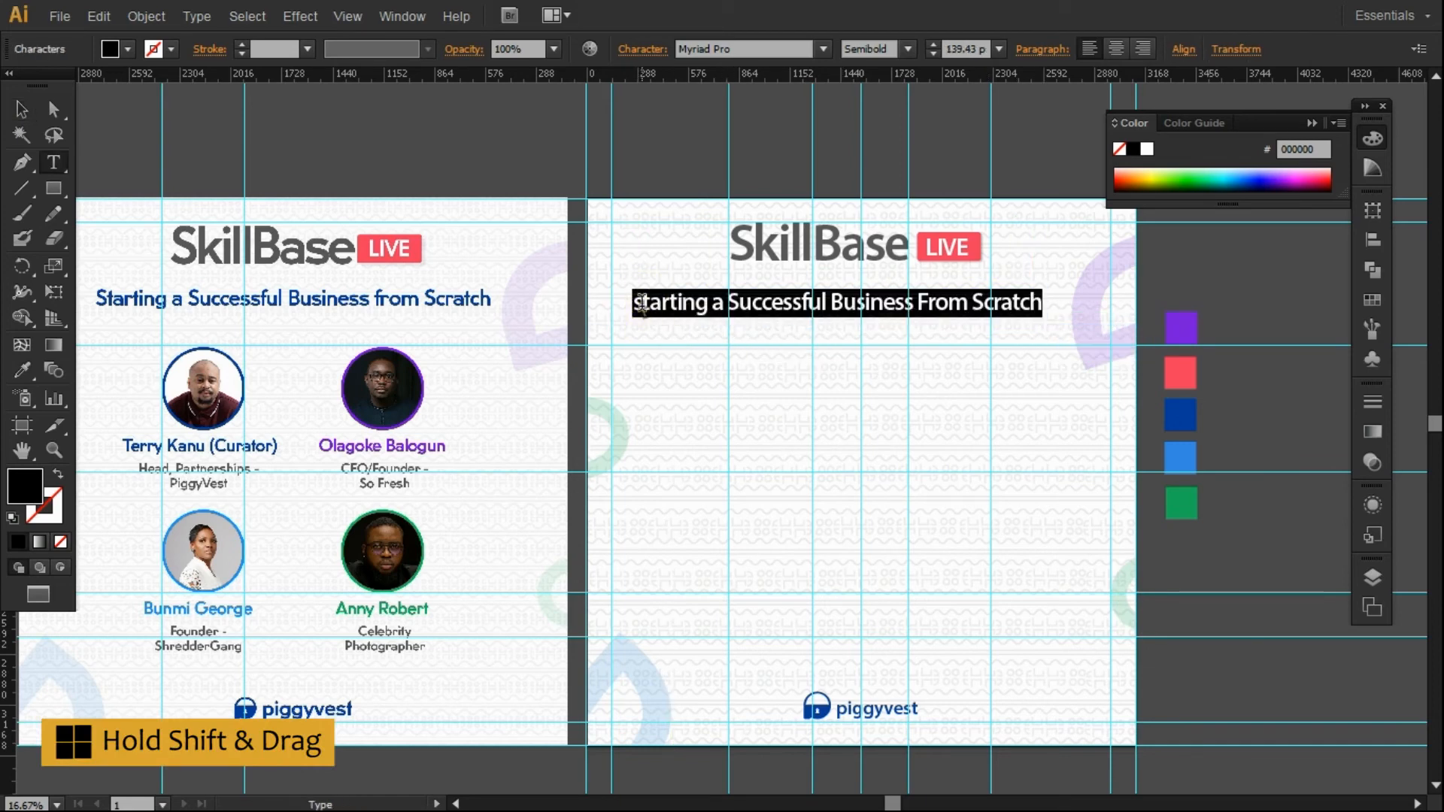
click(639, 304)
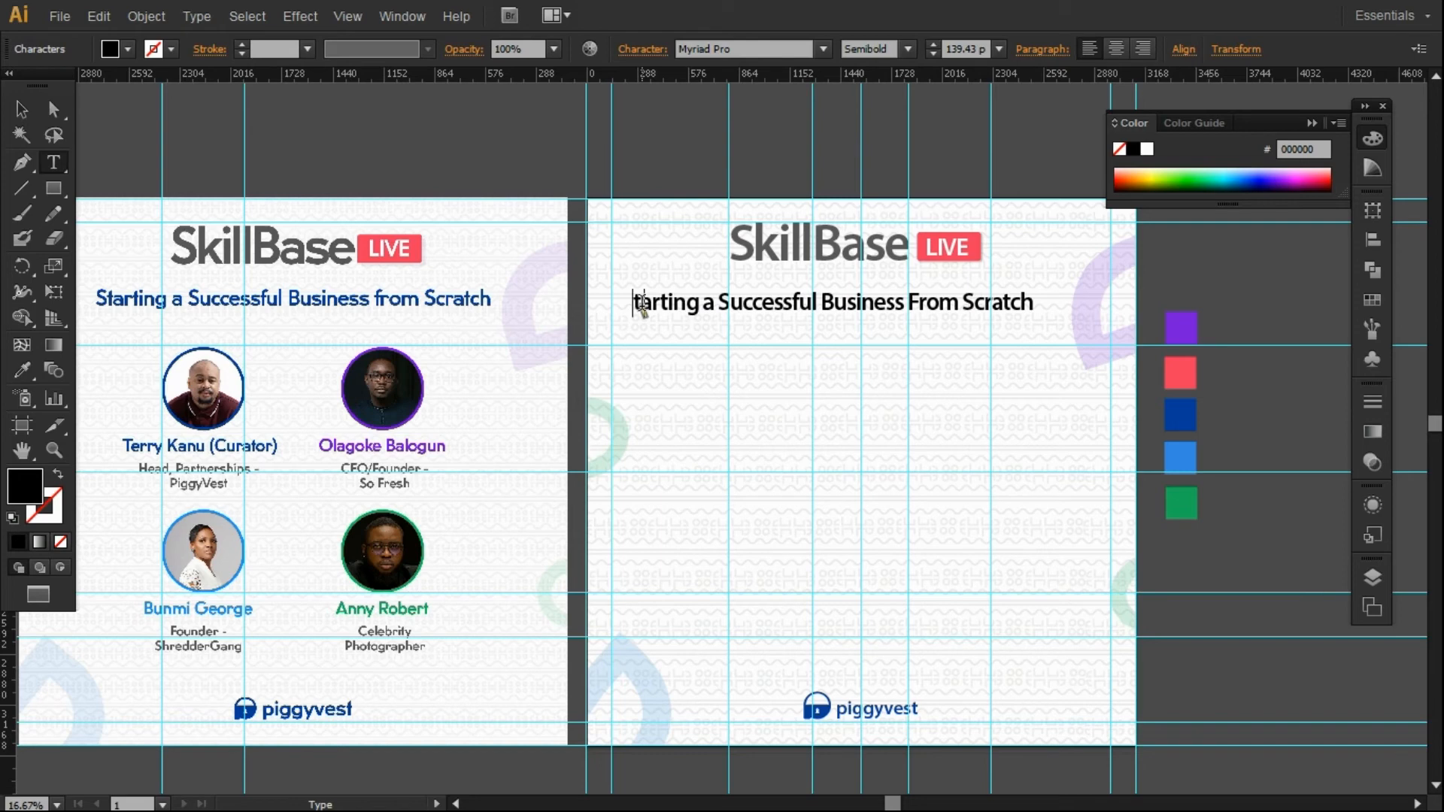
click(20, 109)
drag(937, 306, 949, 306)
Centre the subtitle horizontally on its page with the Align panel.
click(734, 119)
click(782, 304)
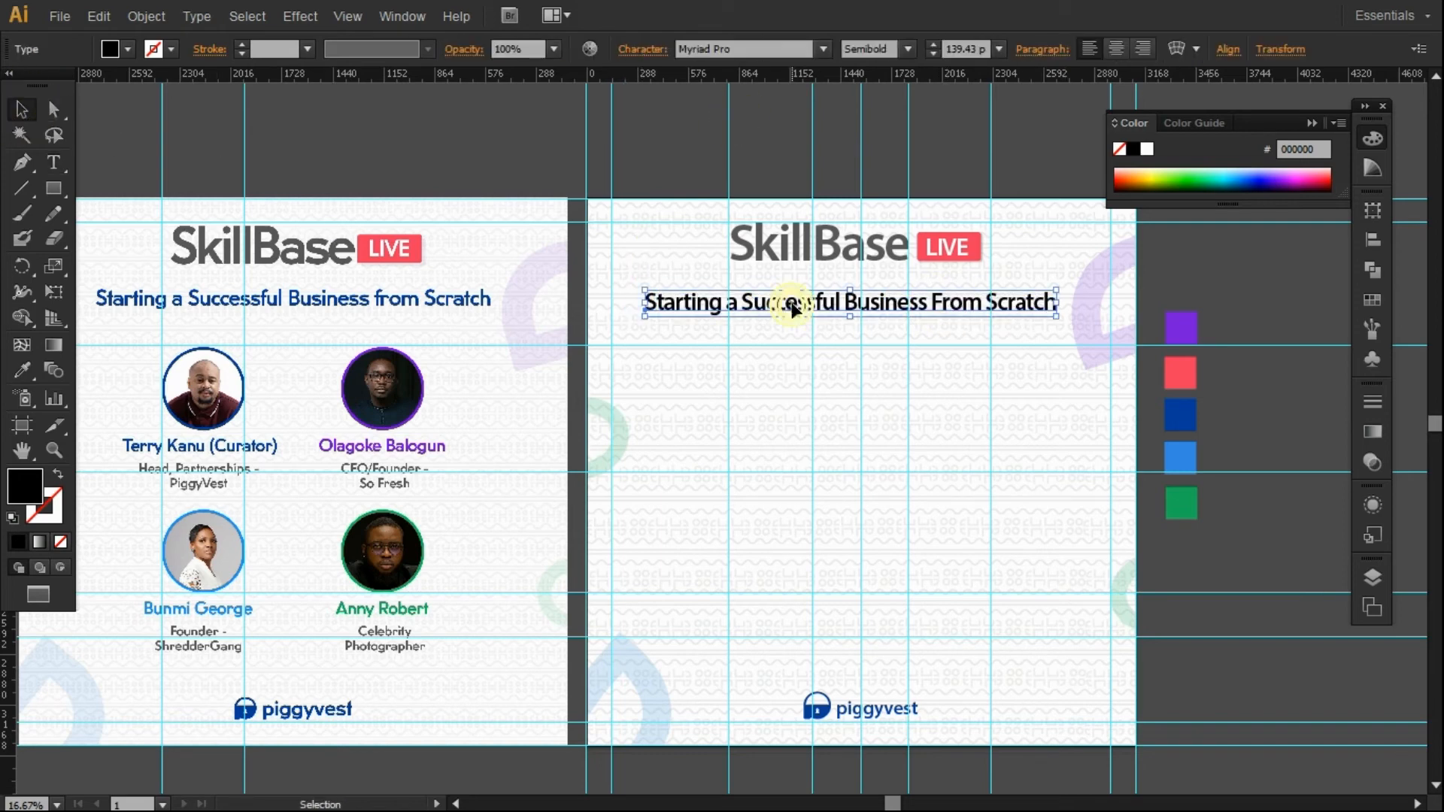
click(403, 15)
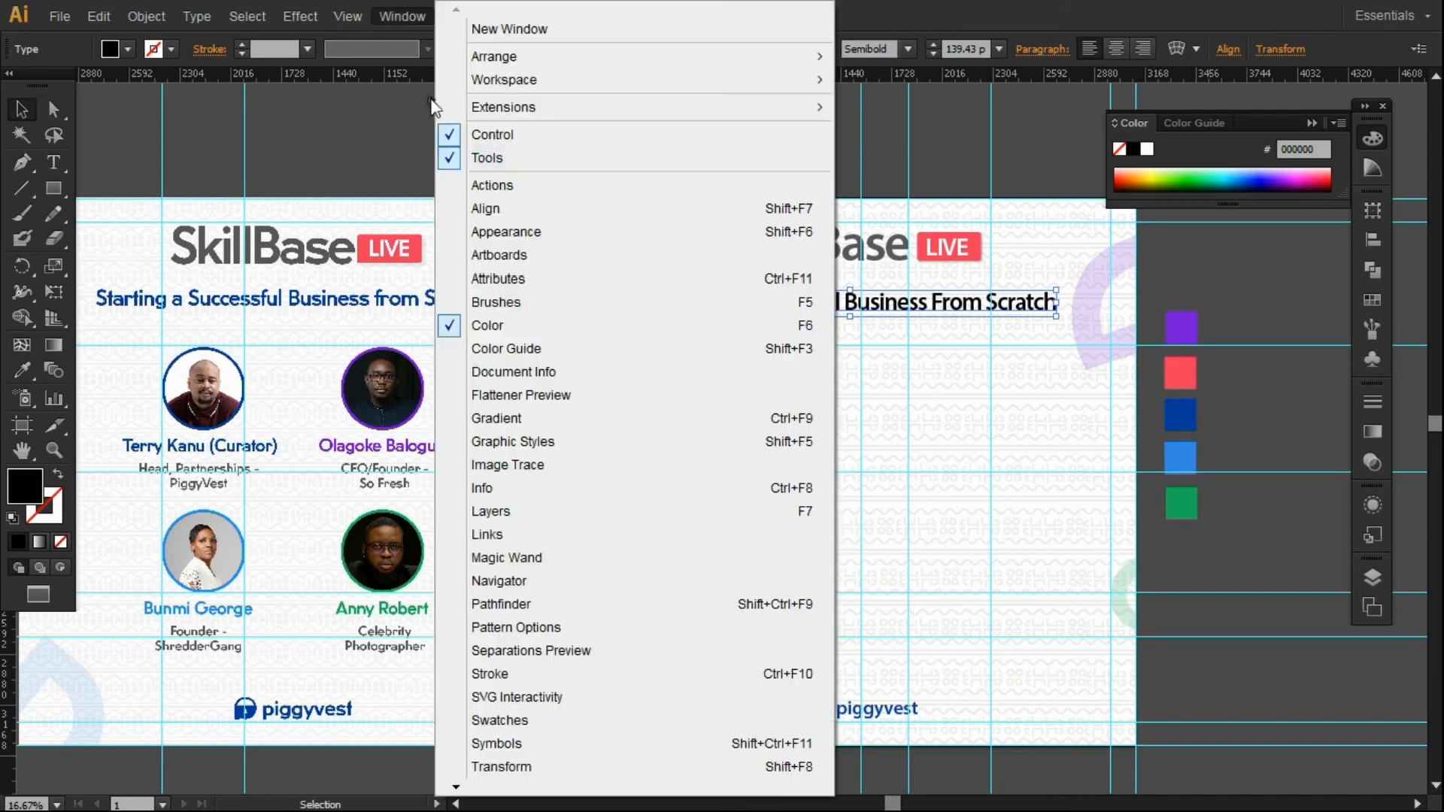
click(493, 208)
click(1171, 245)
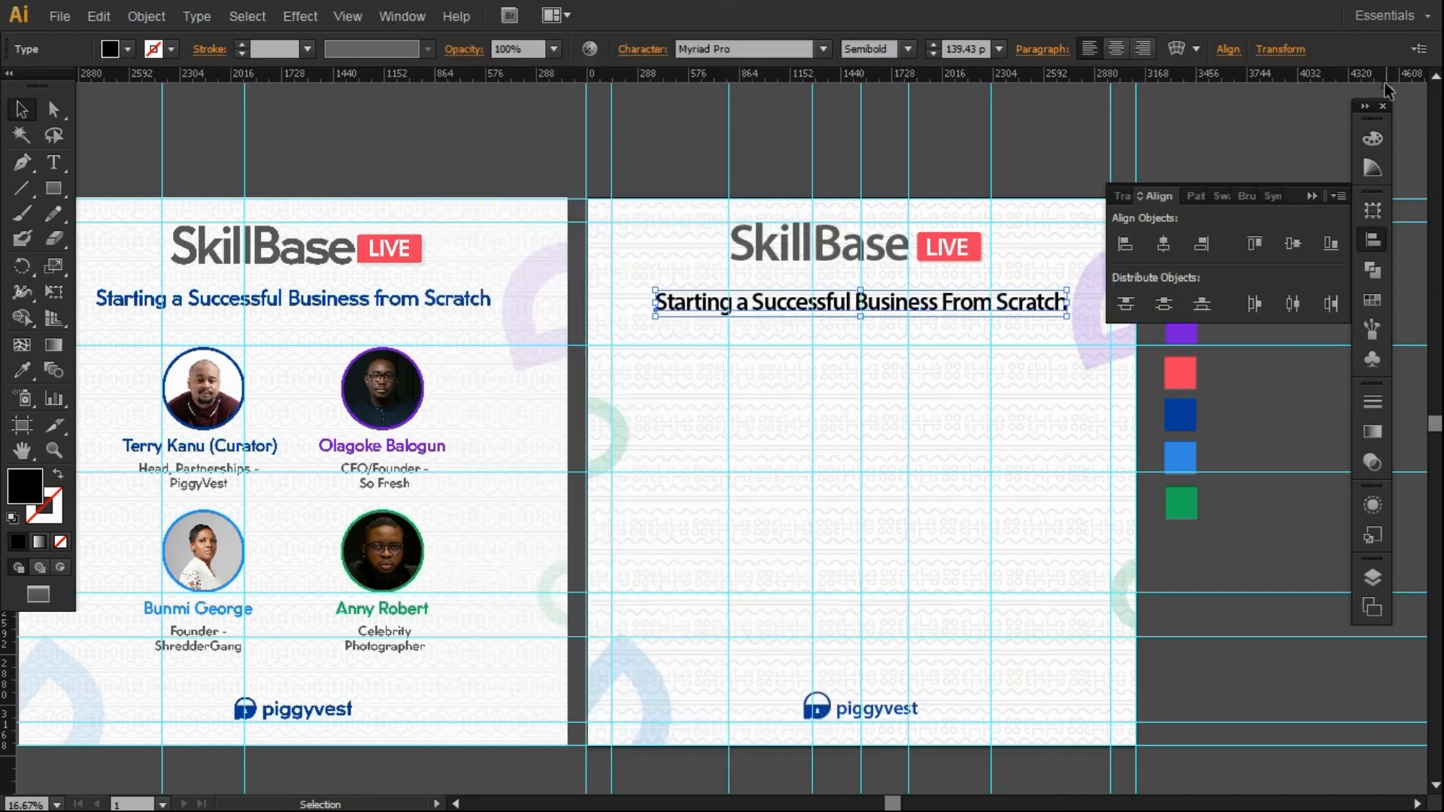
drag(1371, 100, 1391, 101)
click(1367, 199)
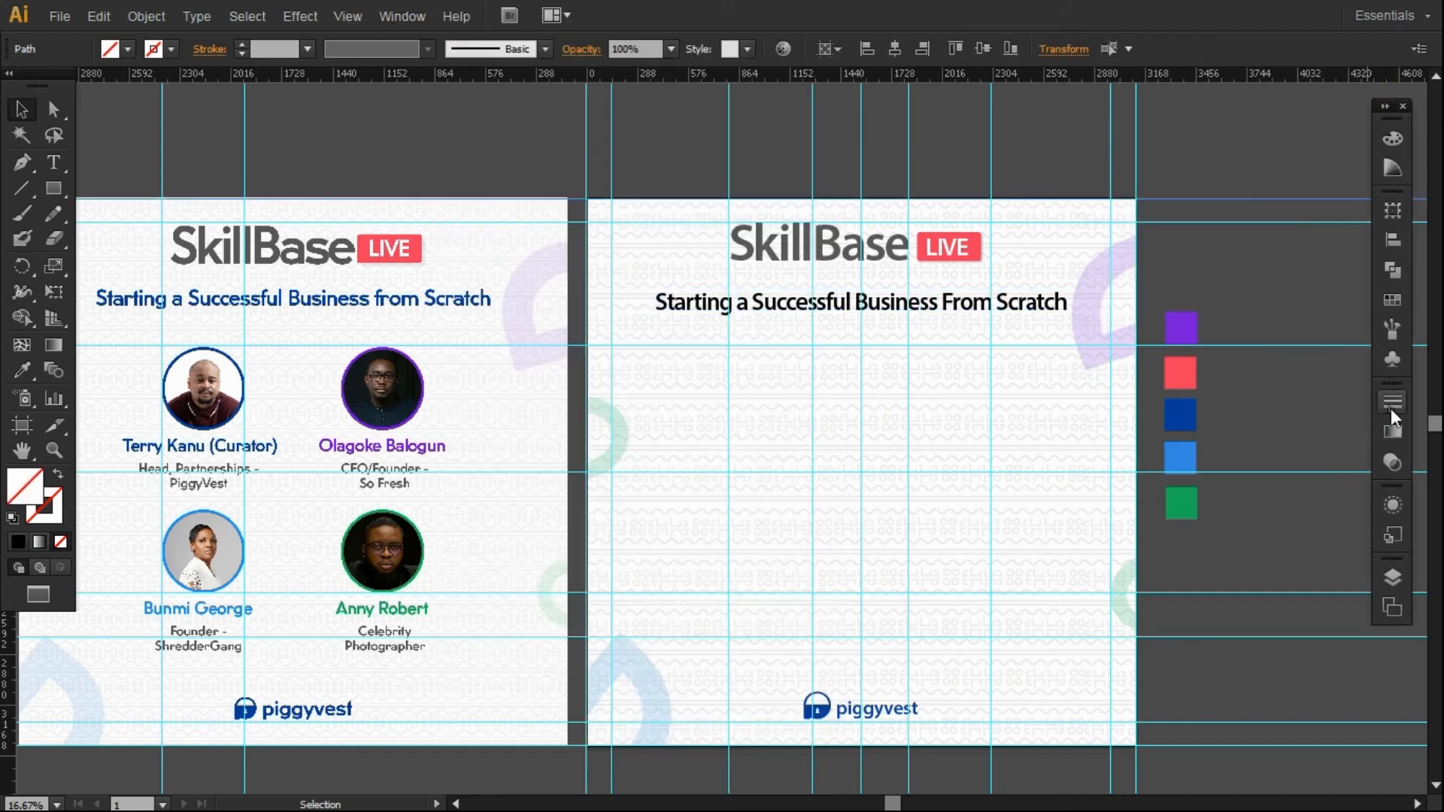
Group the SkillBase logo with the LIVE badge and centre the group horizontally.
click(1008, 308)
click(1392, 239)
click(1017, 164)
drag(1020, 164, 735, 299)
shift+click(688, 223)
key(ctrl+shift+a)
click(806, 274)
shift+click(955, 246)
key(ctrl+g)
click(1187, 242)
Colour the subtitle with the dark blue swatch using the Eyedropper.
click(963, 167)
click(886, 310)
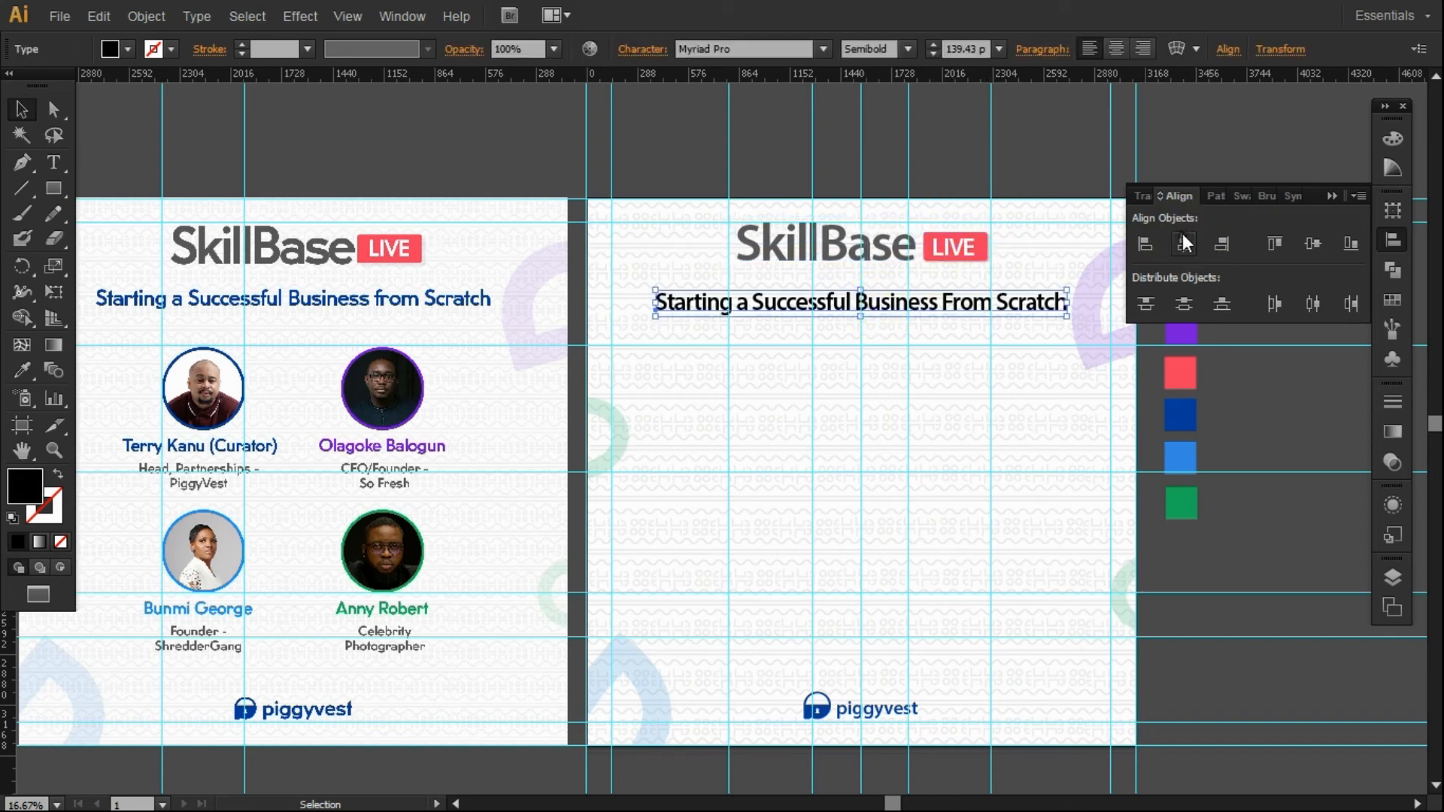
click(1335, 196)
key(i)
click(1187, 411)
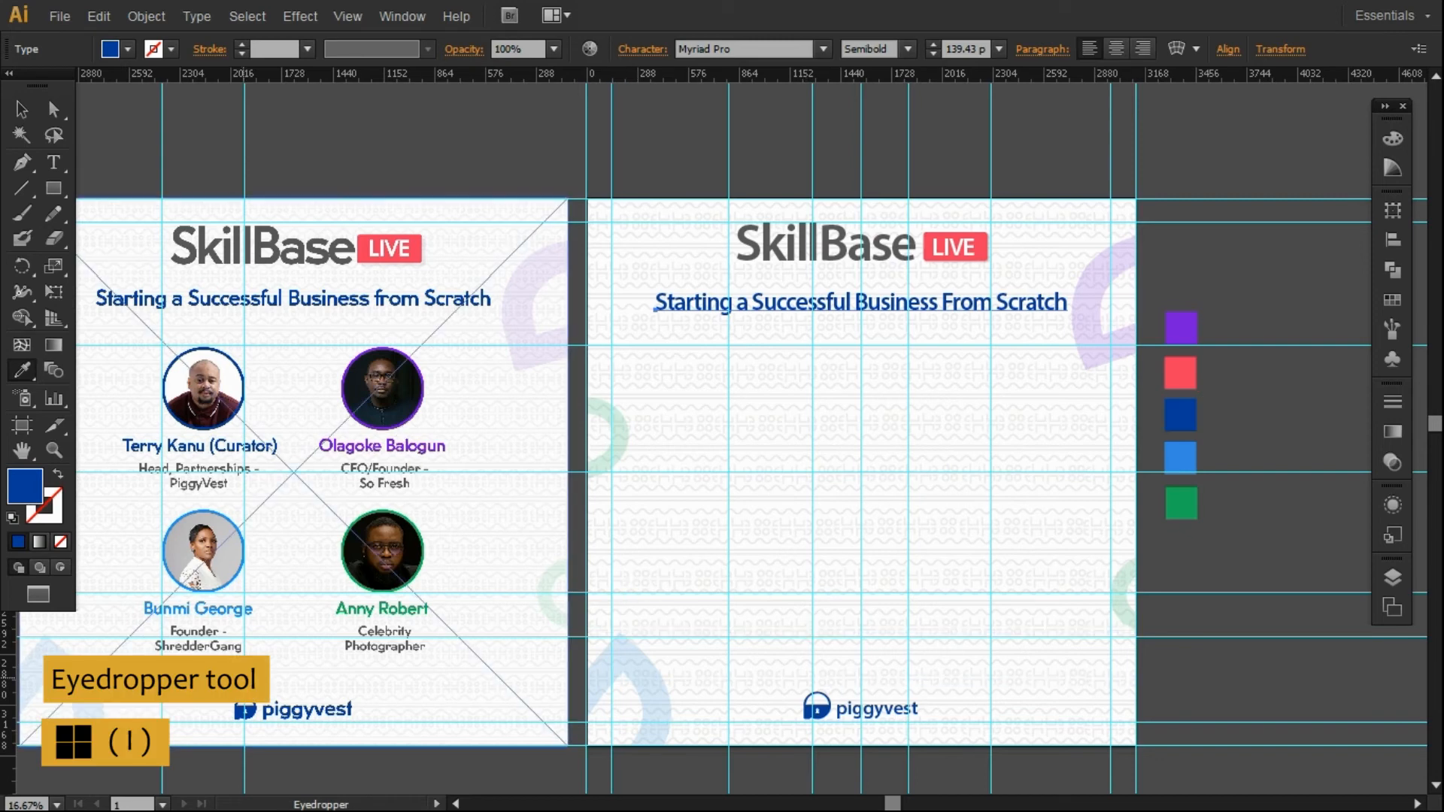
Change the capital F of 'From' in the subtitle to a lowercase 'f'.
key(v)
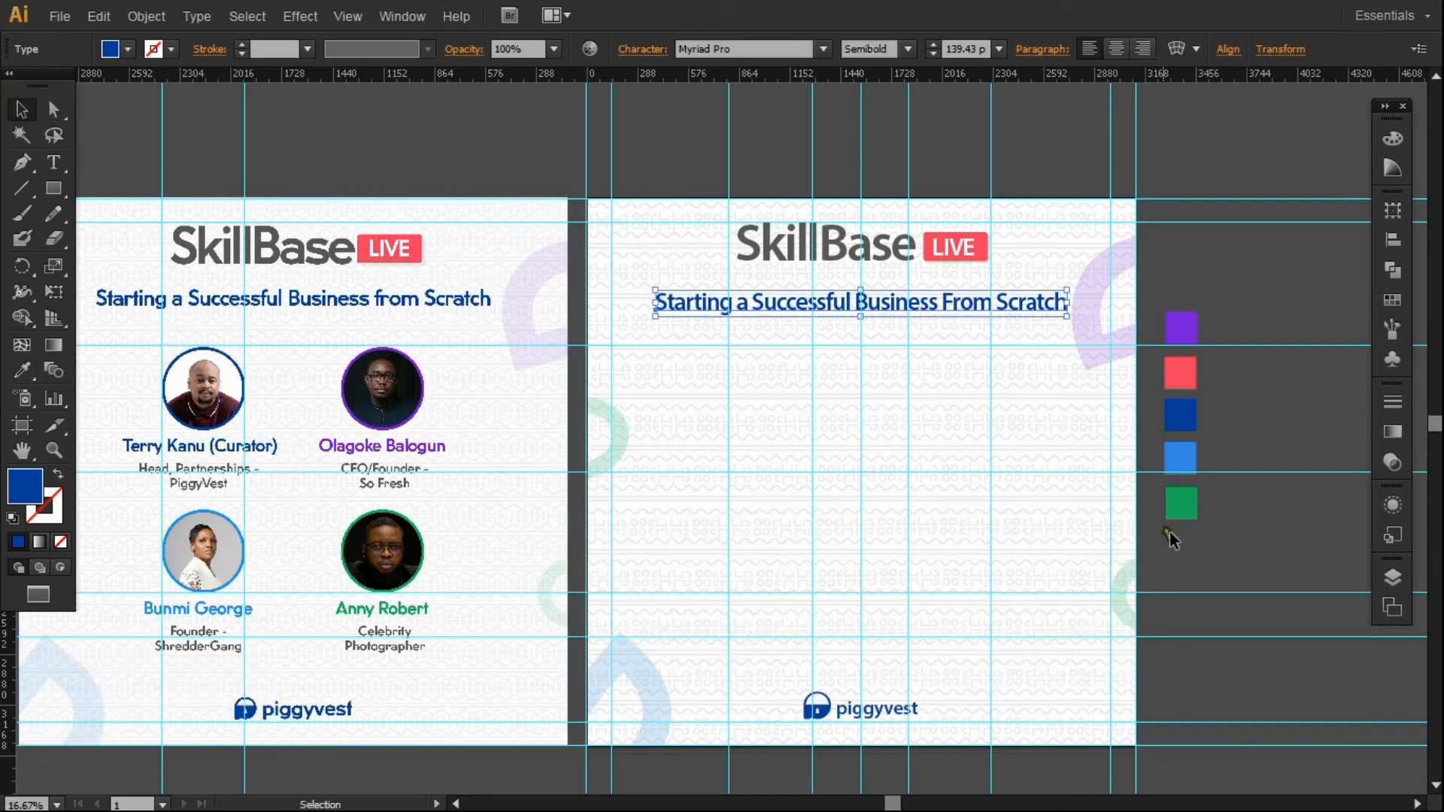
click(1182, 541)
click(1048, 304)
double_click(1049, 309)
key(BackSpace)
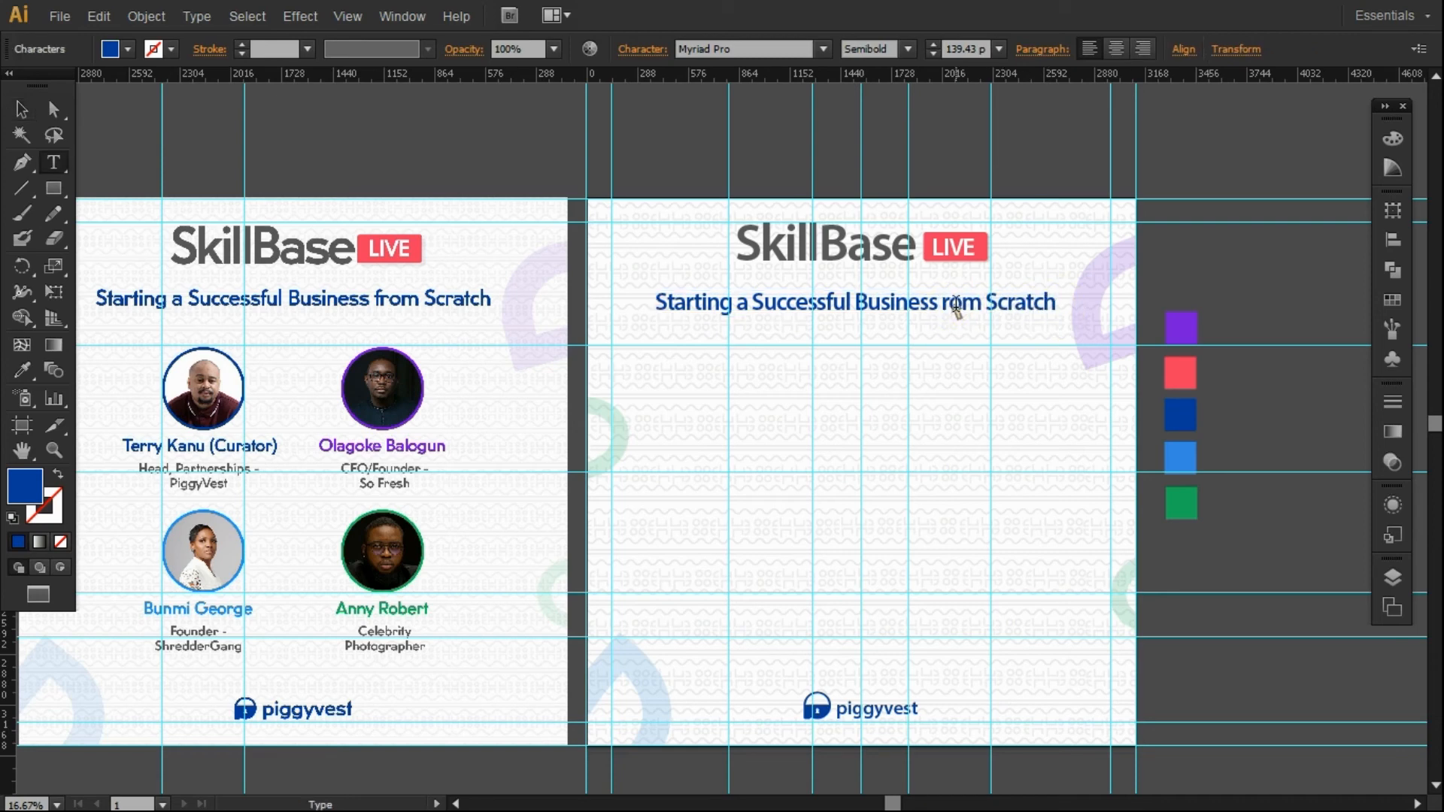
text(f)
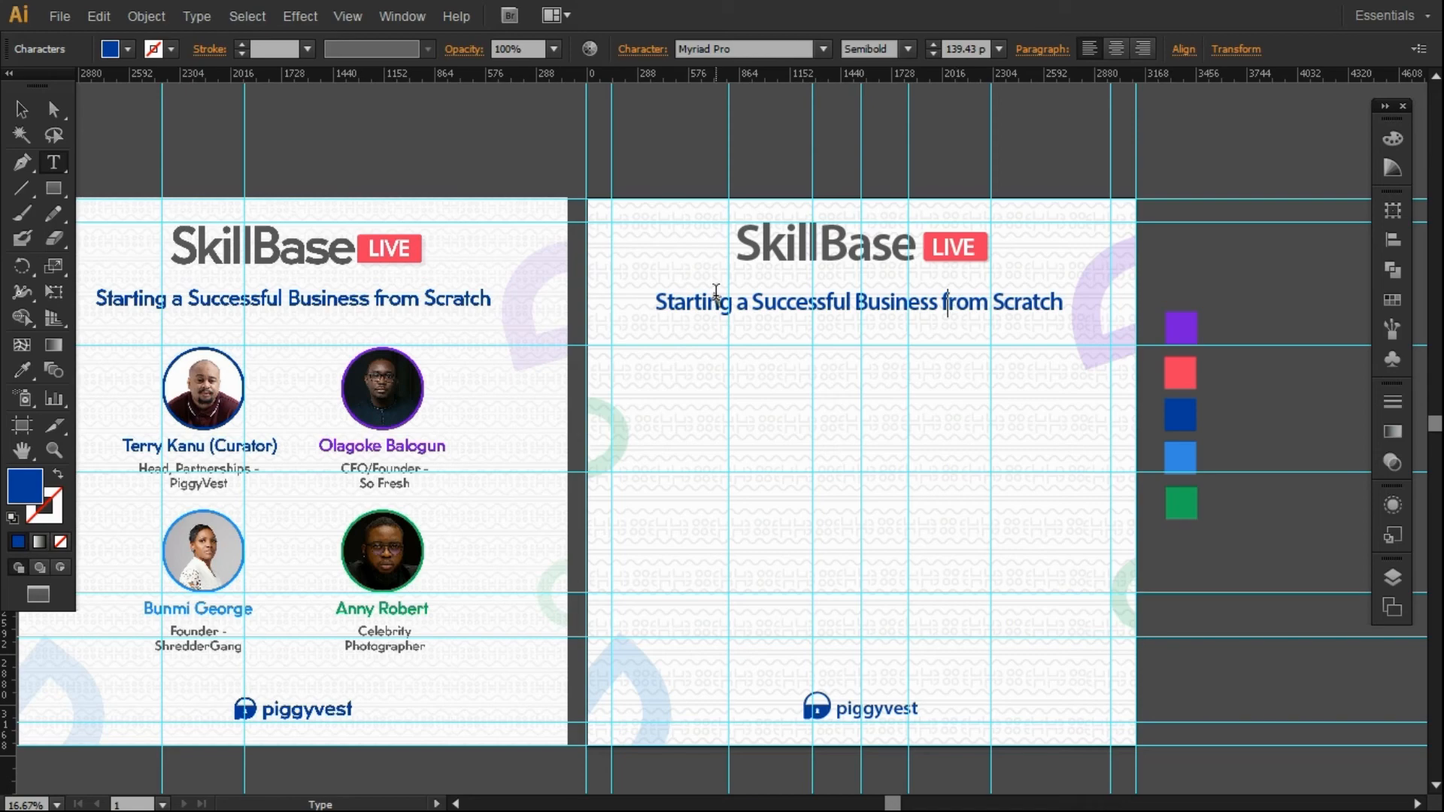
Set the subtitle's font to Calibri Regular.
click(22, 109)
right_click(825, 308)
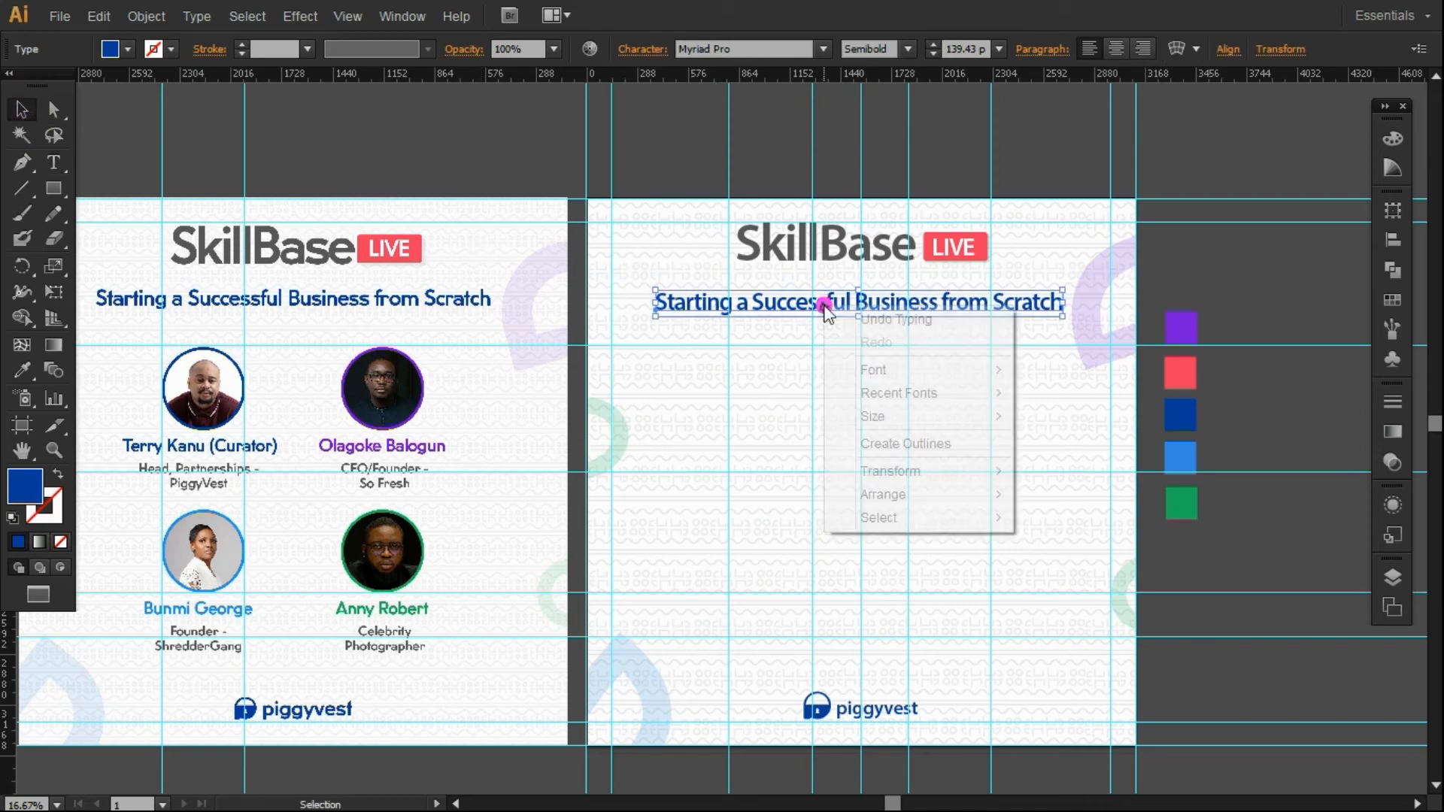
mouse_move(878, 374)
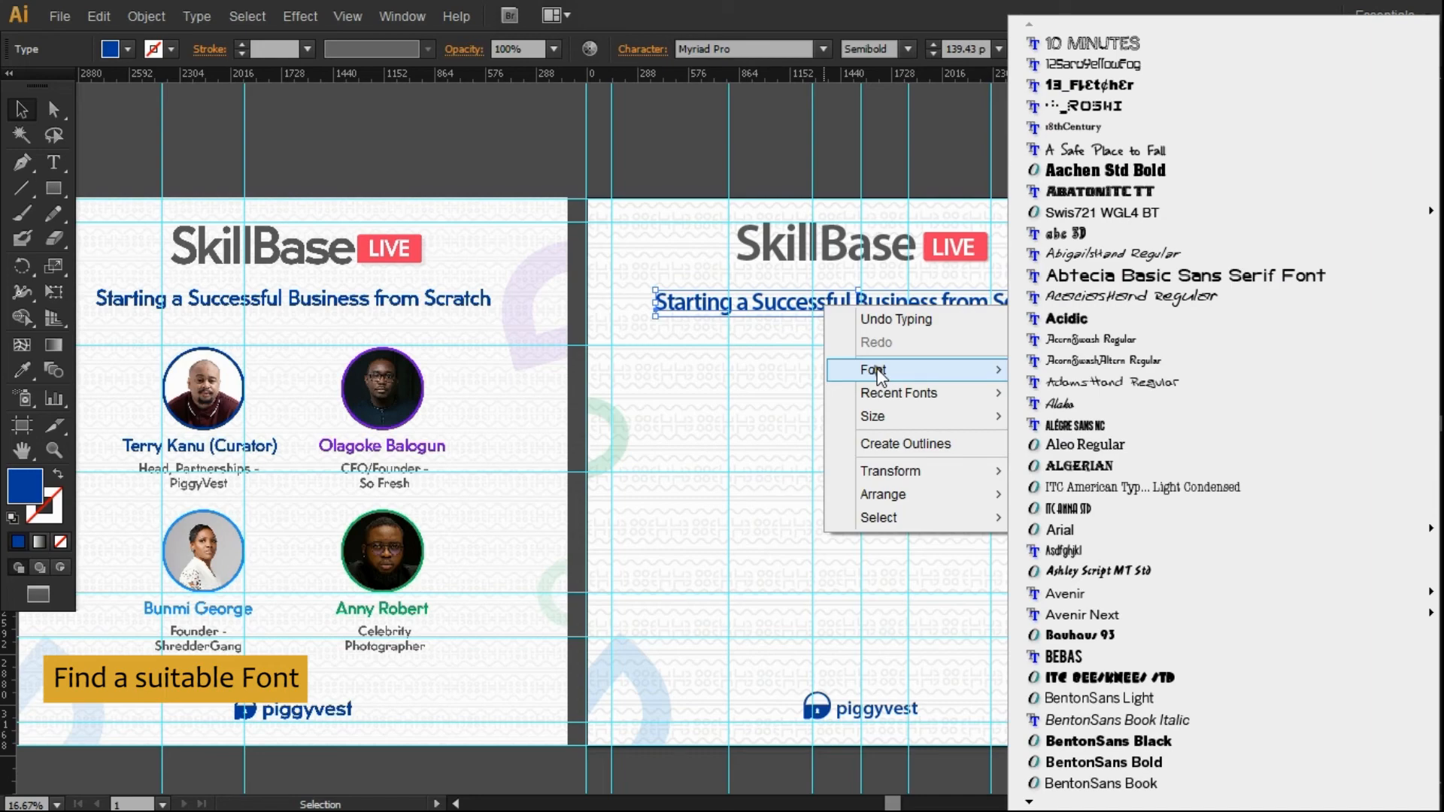
mouse_move(1030, 804)
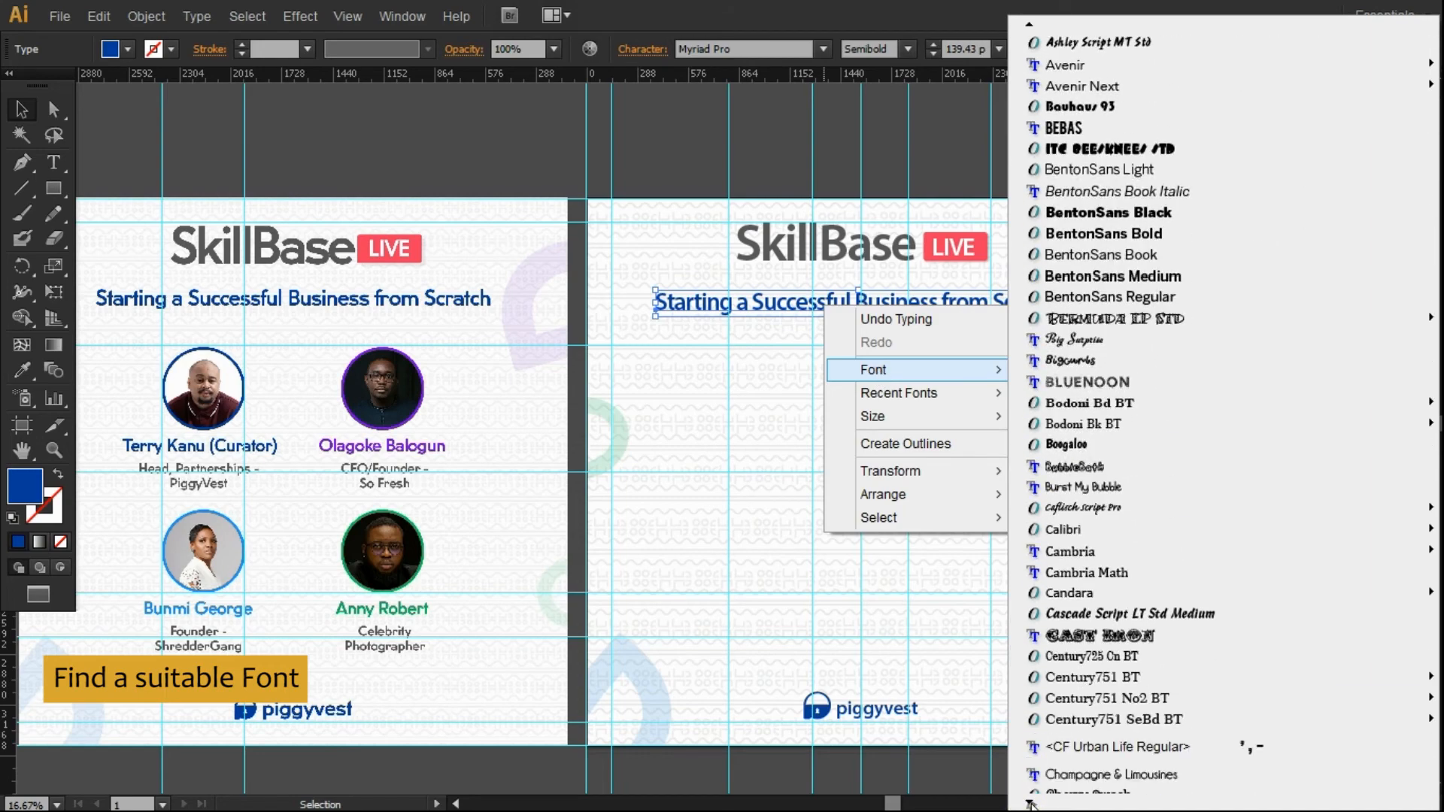
mouse_move(1102, 533)
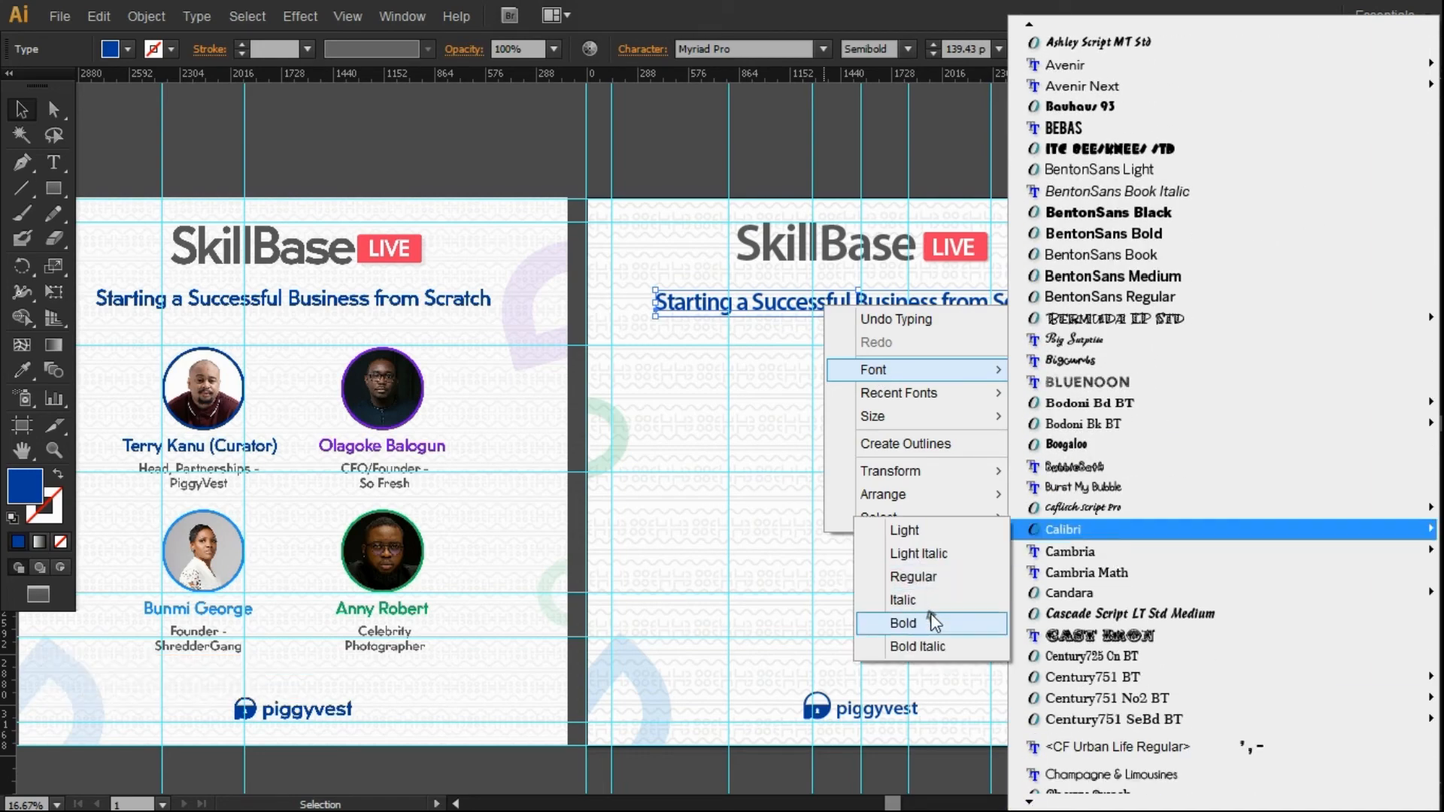
click(913, 577)
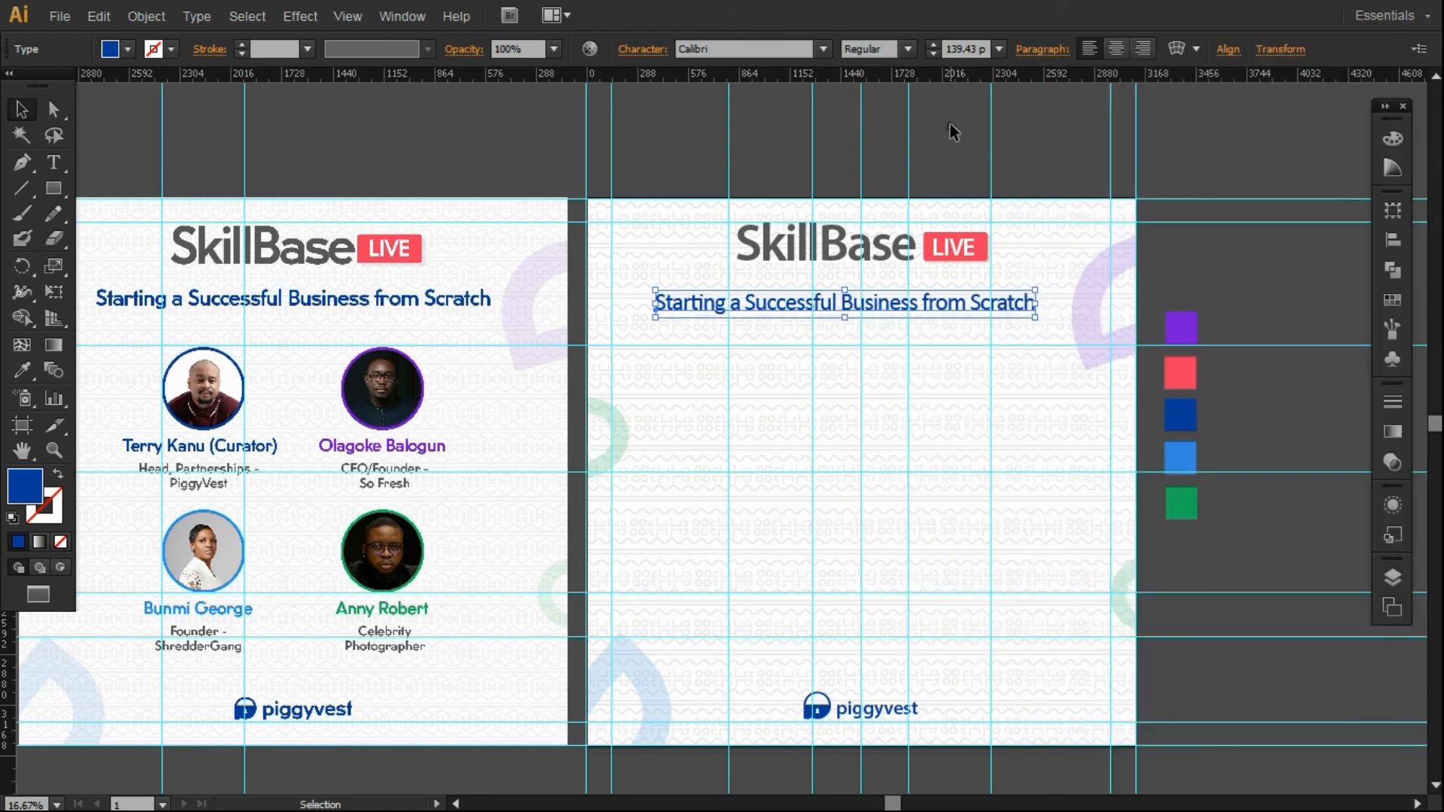
Recentre the subtitle horizontally on the right page.
click(1392, 240)
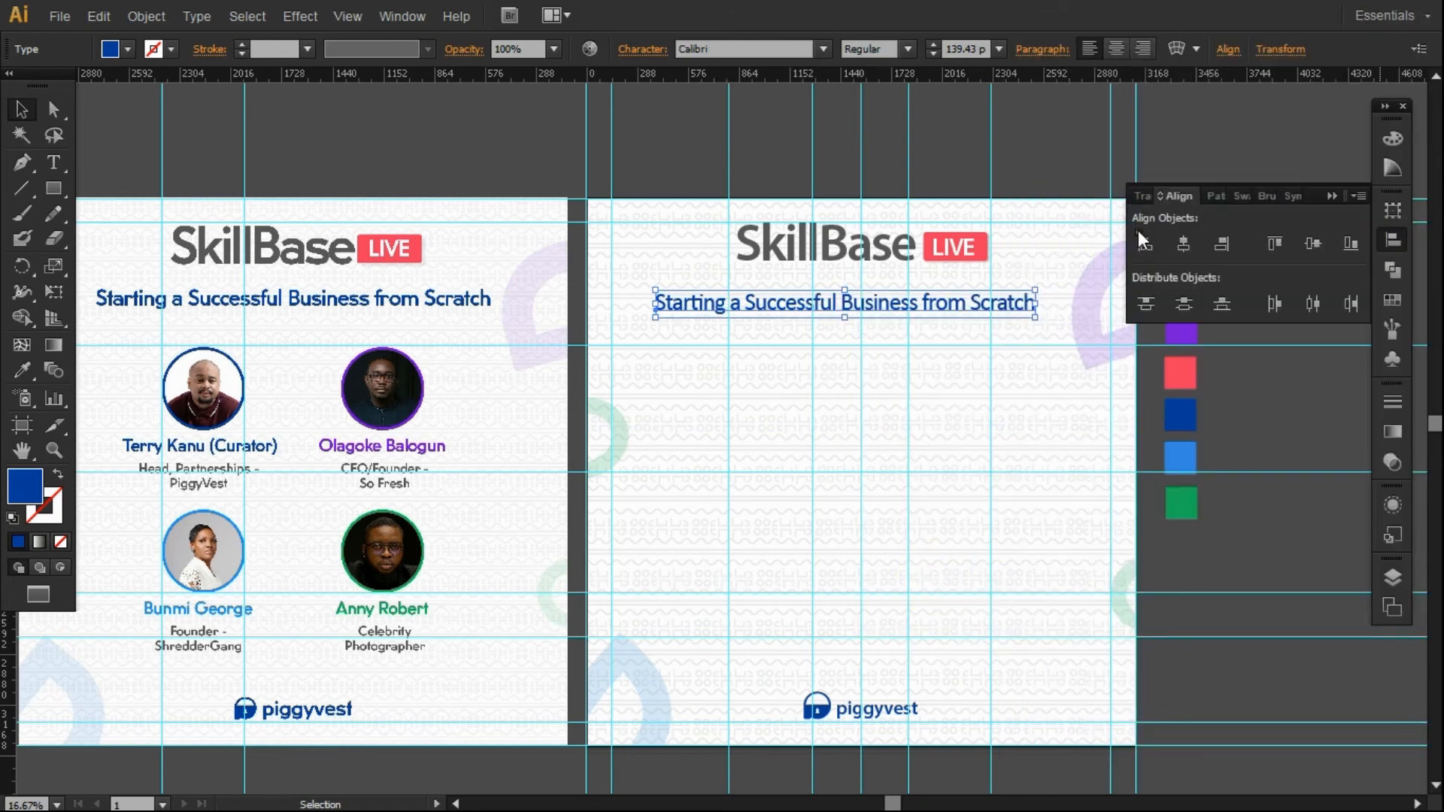
click(1187, 251)
click(1151, 160)
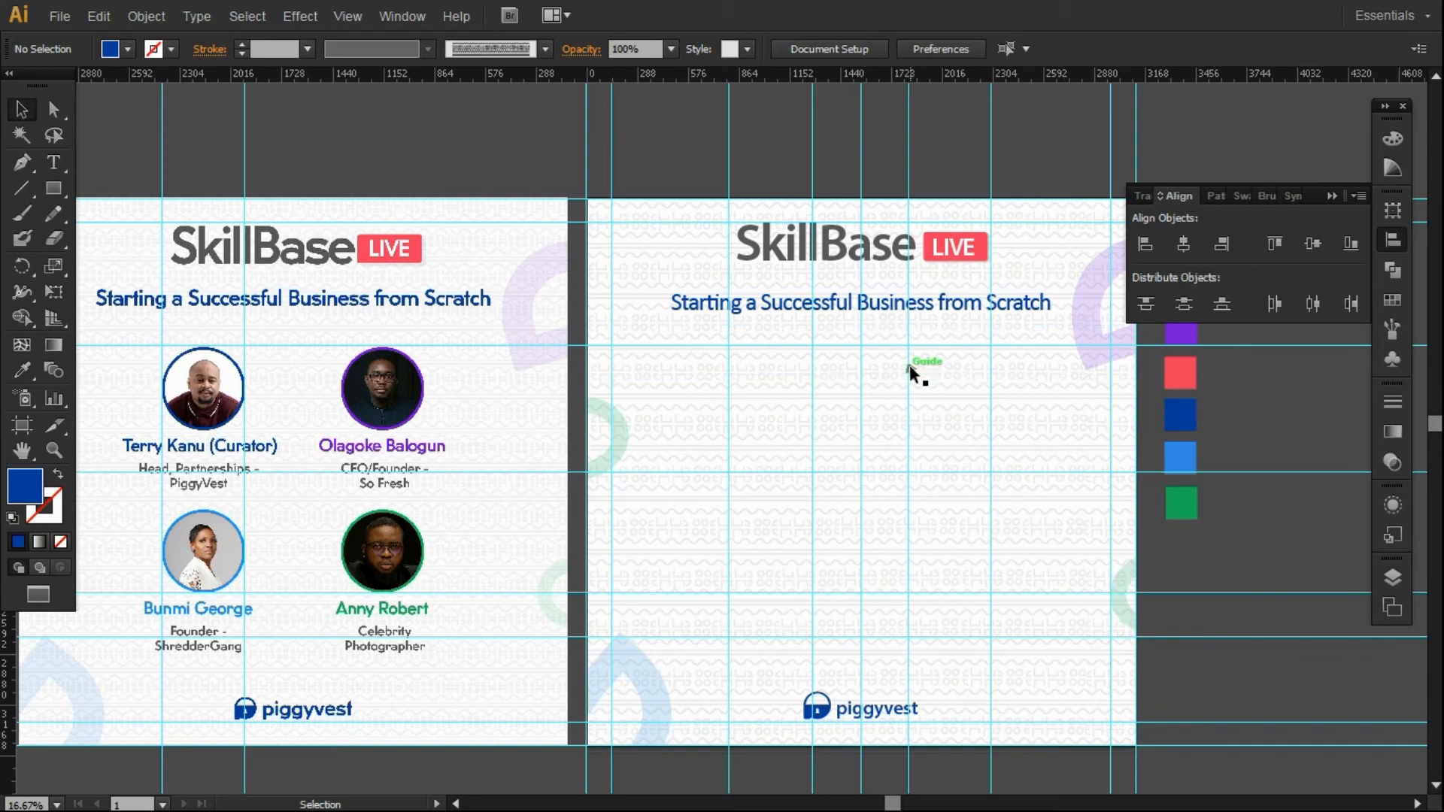
Set the right page's background pattern opacity to 7%.
click(934, 376)
click(630, 47)
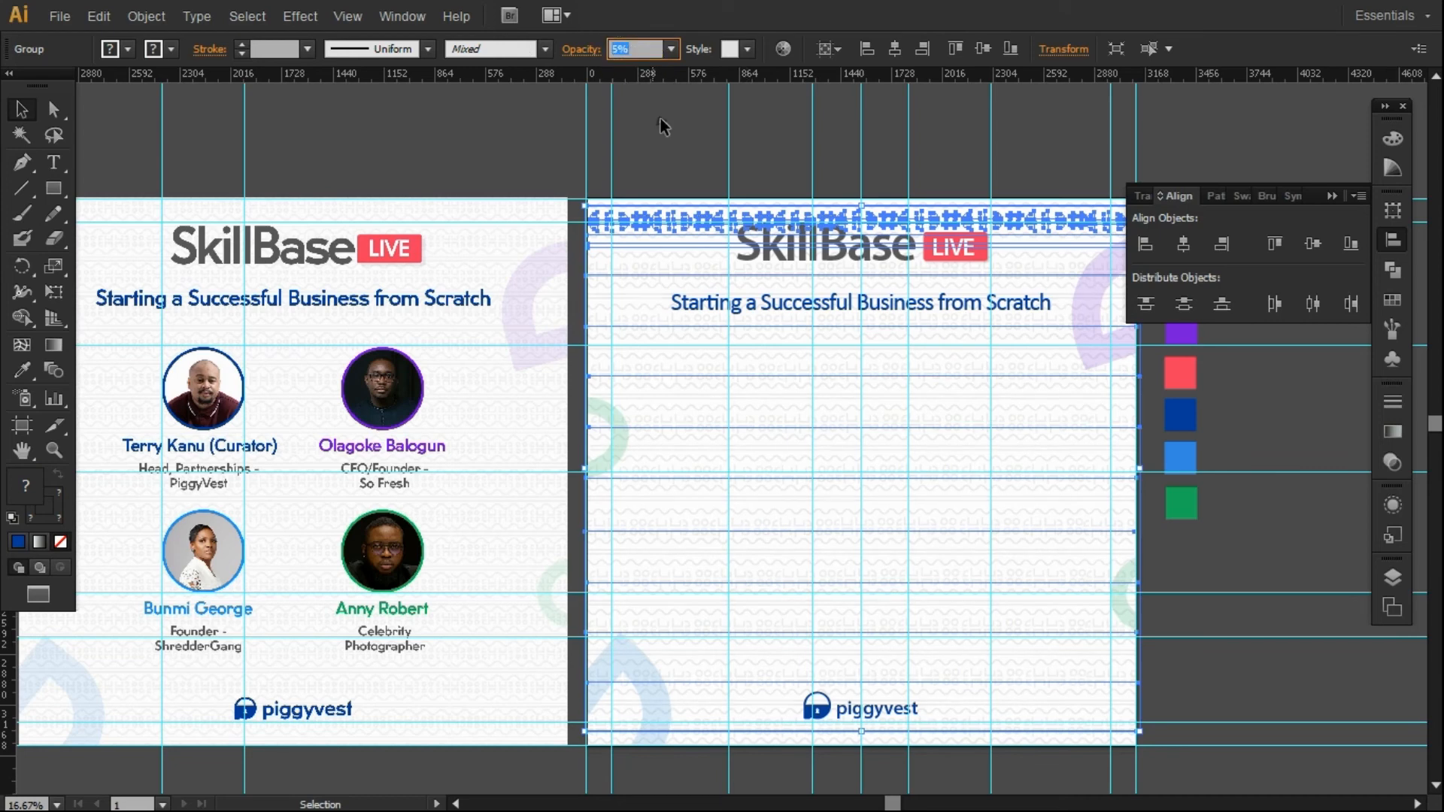
click(669, 171)
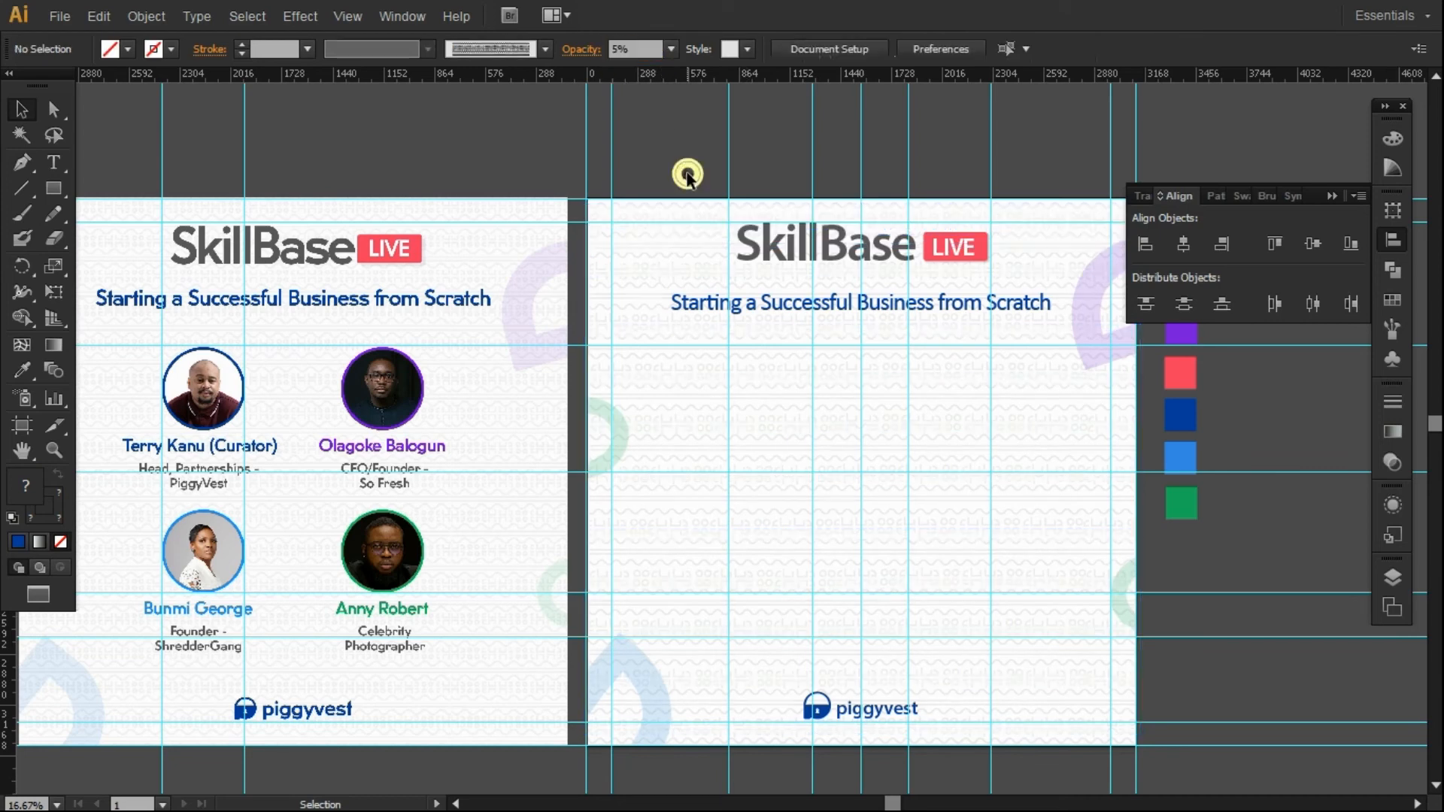
click(853, 387)
click(638, 49)
text(7)
click(671, 205)
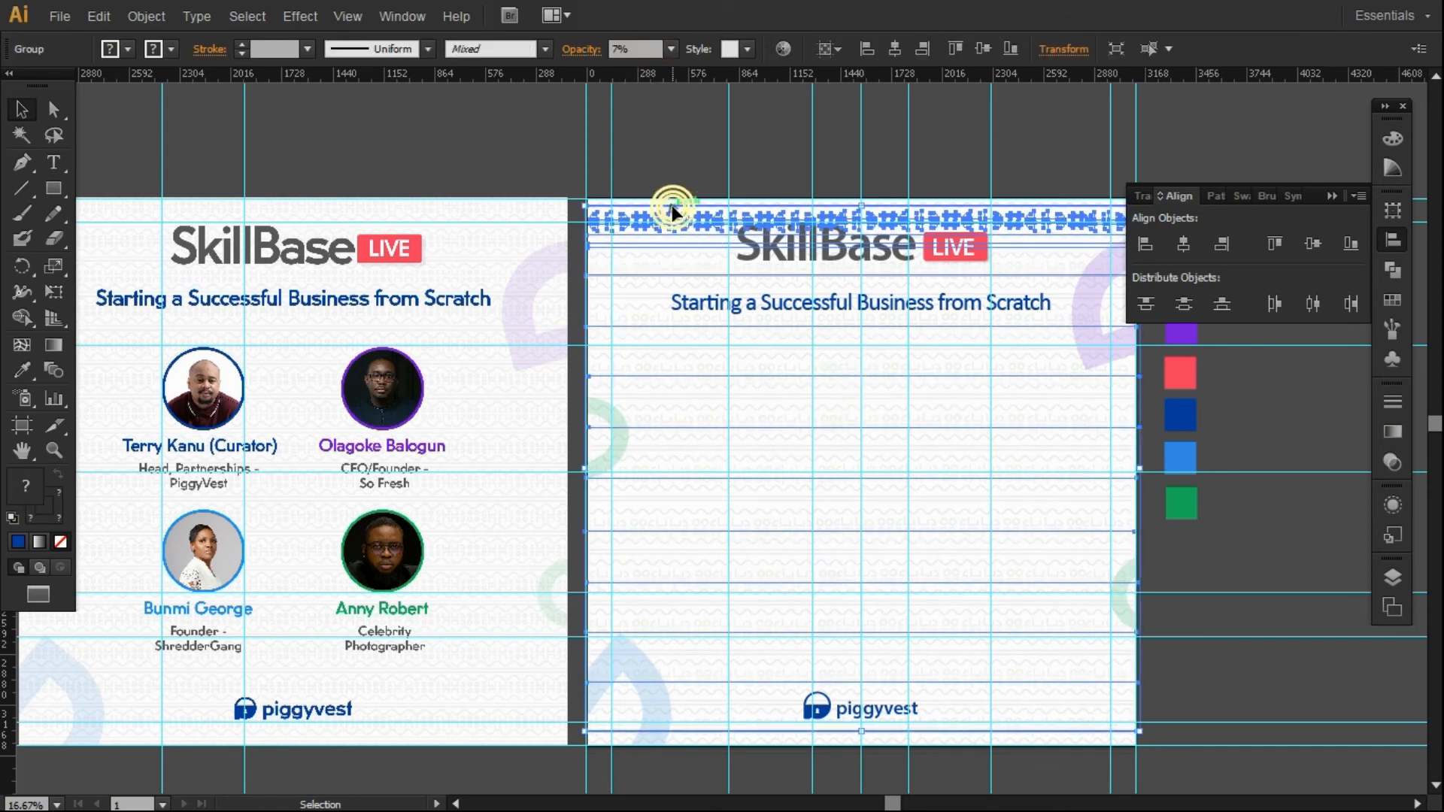
click(675, 177)
Lower the curved decorative shapes' opacity to 12%.
click(1090, 306)
click(650, 48)
text(12)
key(Return)
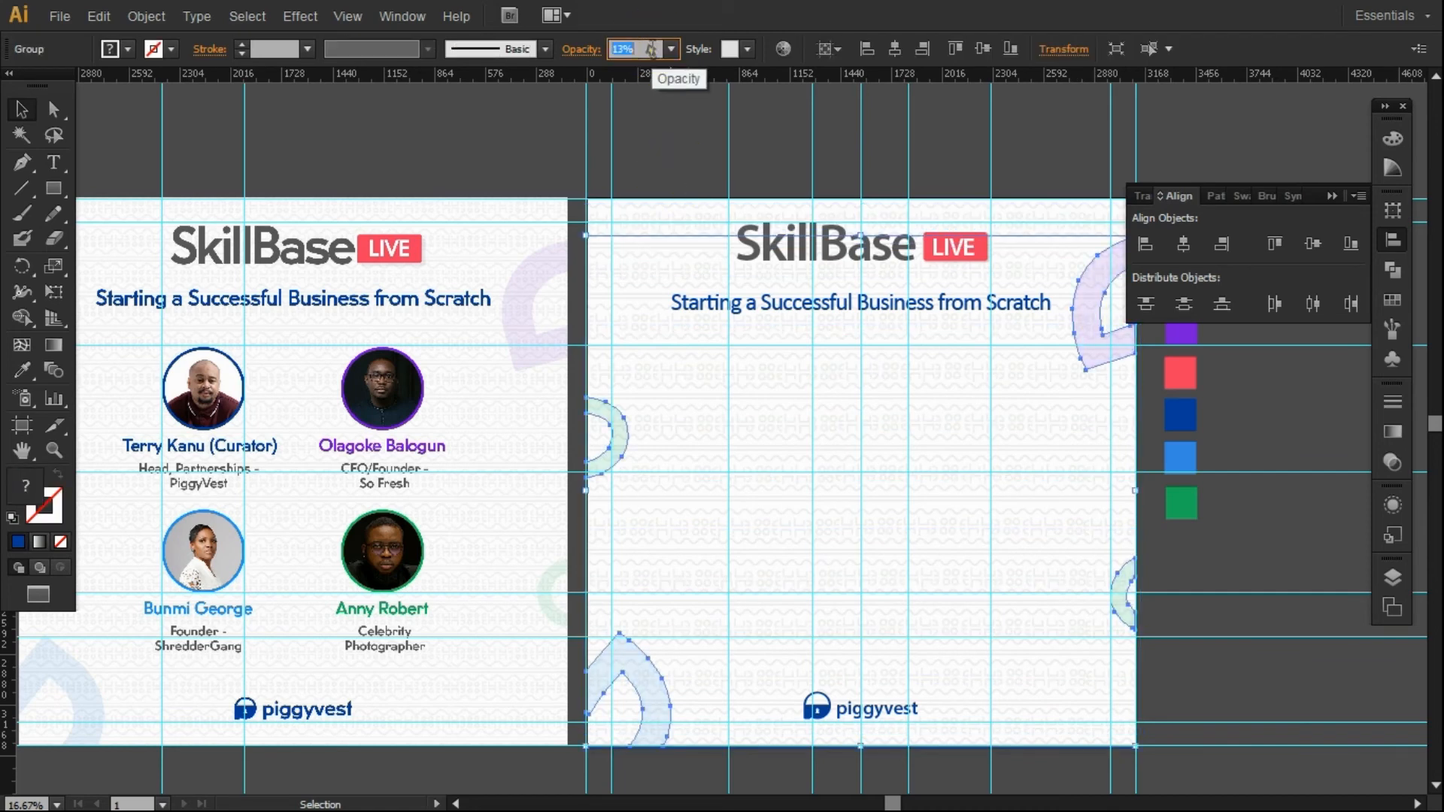
click(593, 135)
Apply the Stylize > Round Corners effect to the decorative shapes.
click(1128, 314)
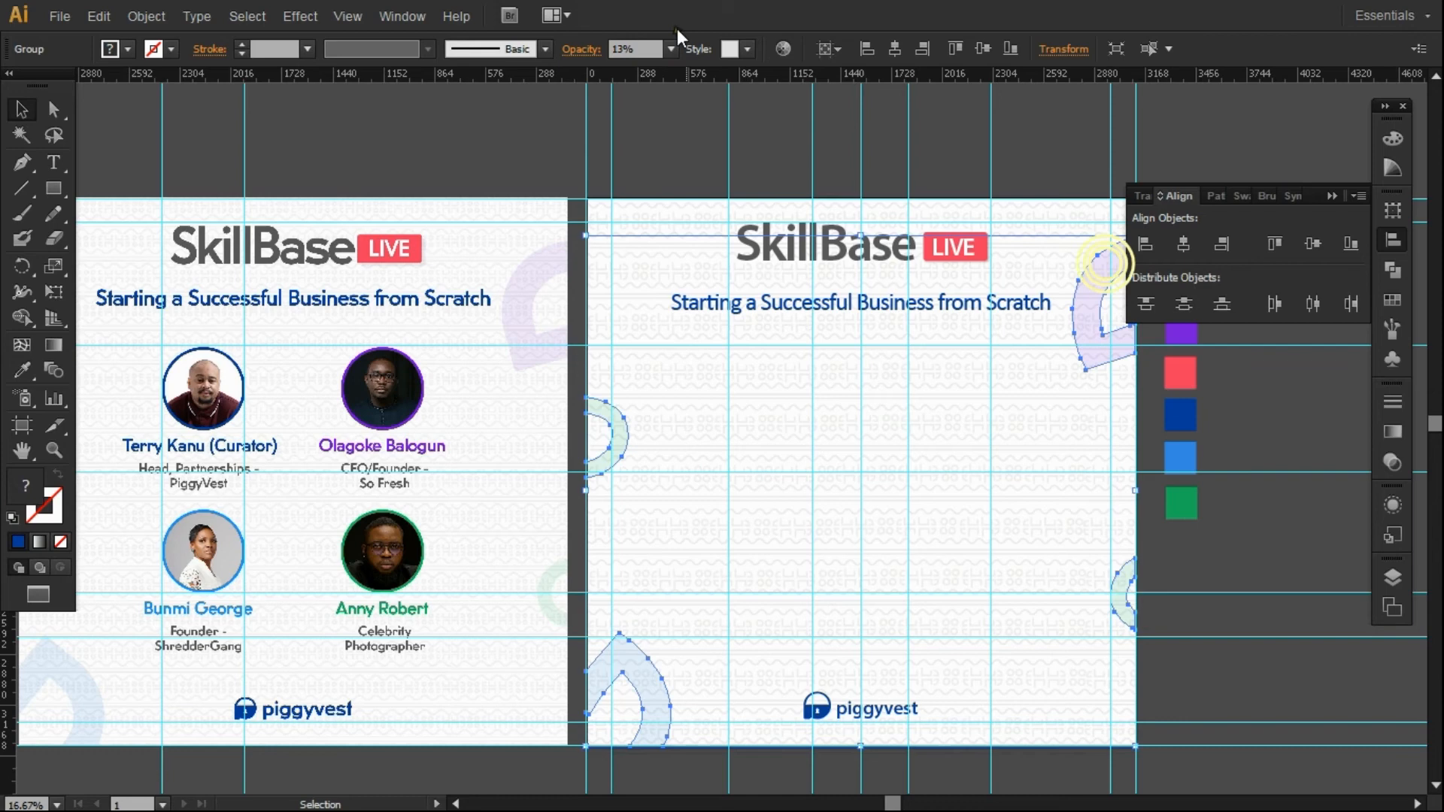
click(300, 16)
mouse_move(342, 240)
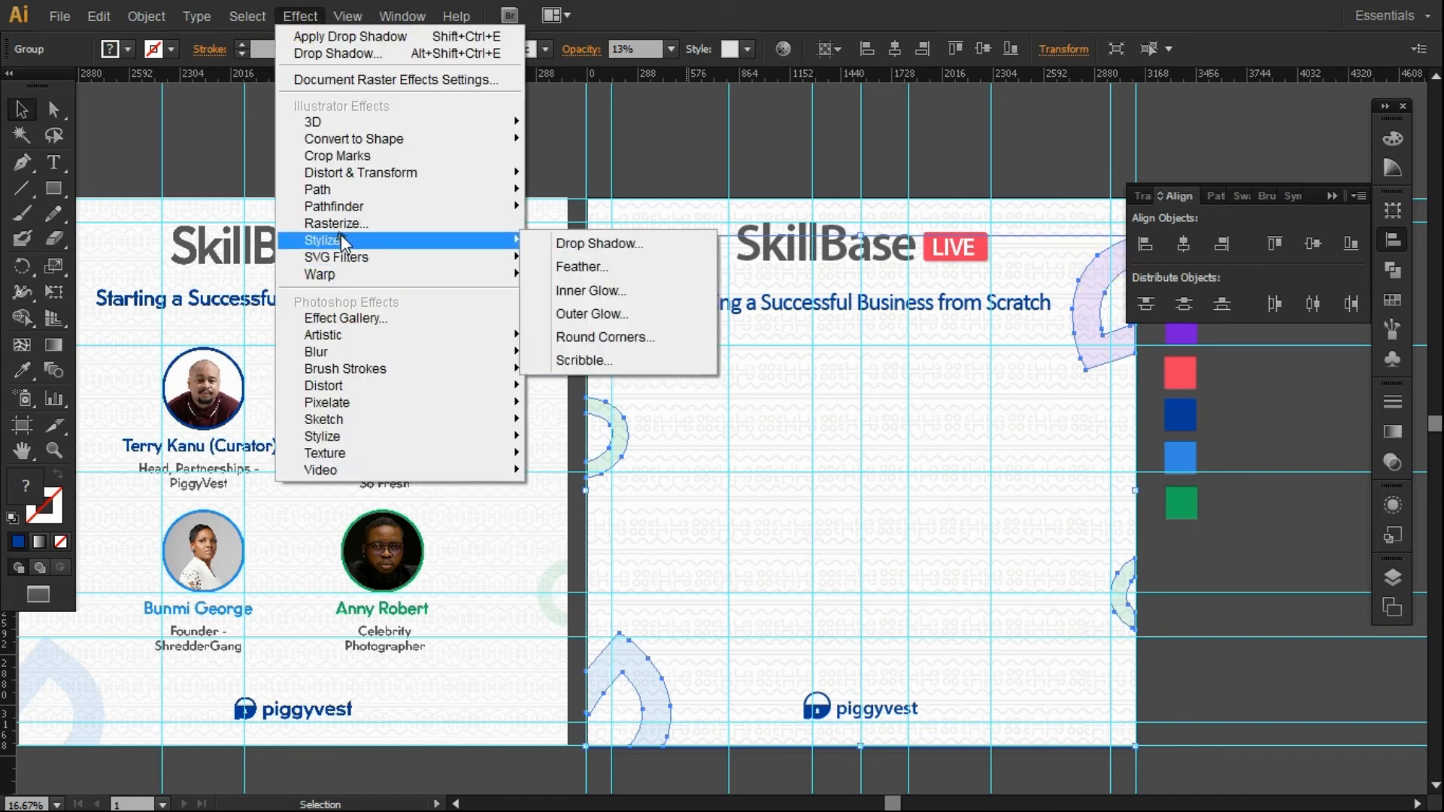
click(594, 337)
click(1107, 225)
click(1216, 218)
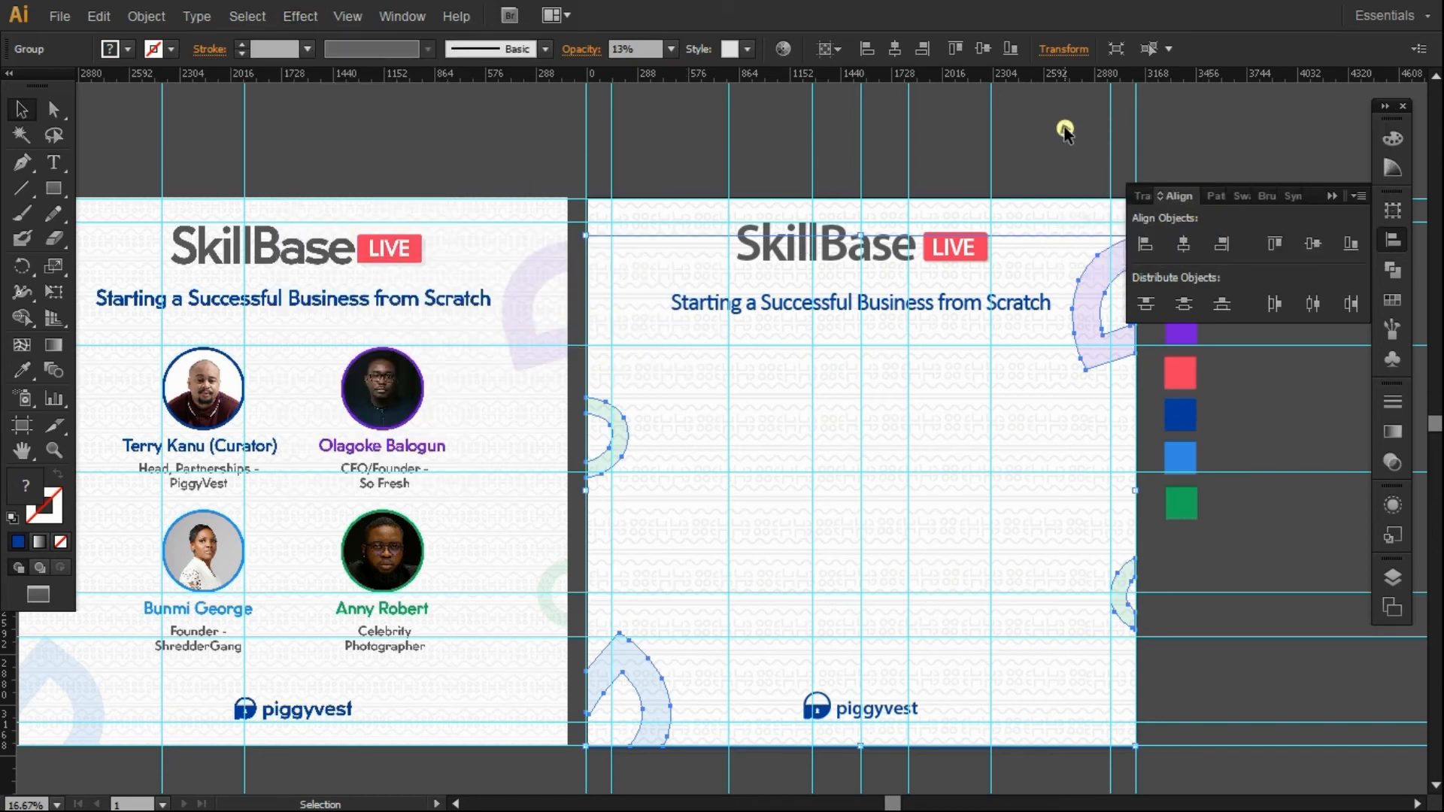
click(1066, 133)
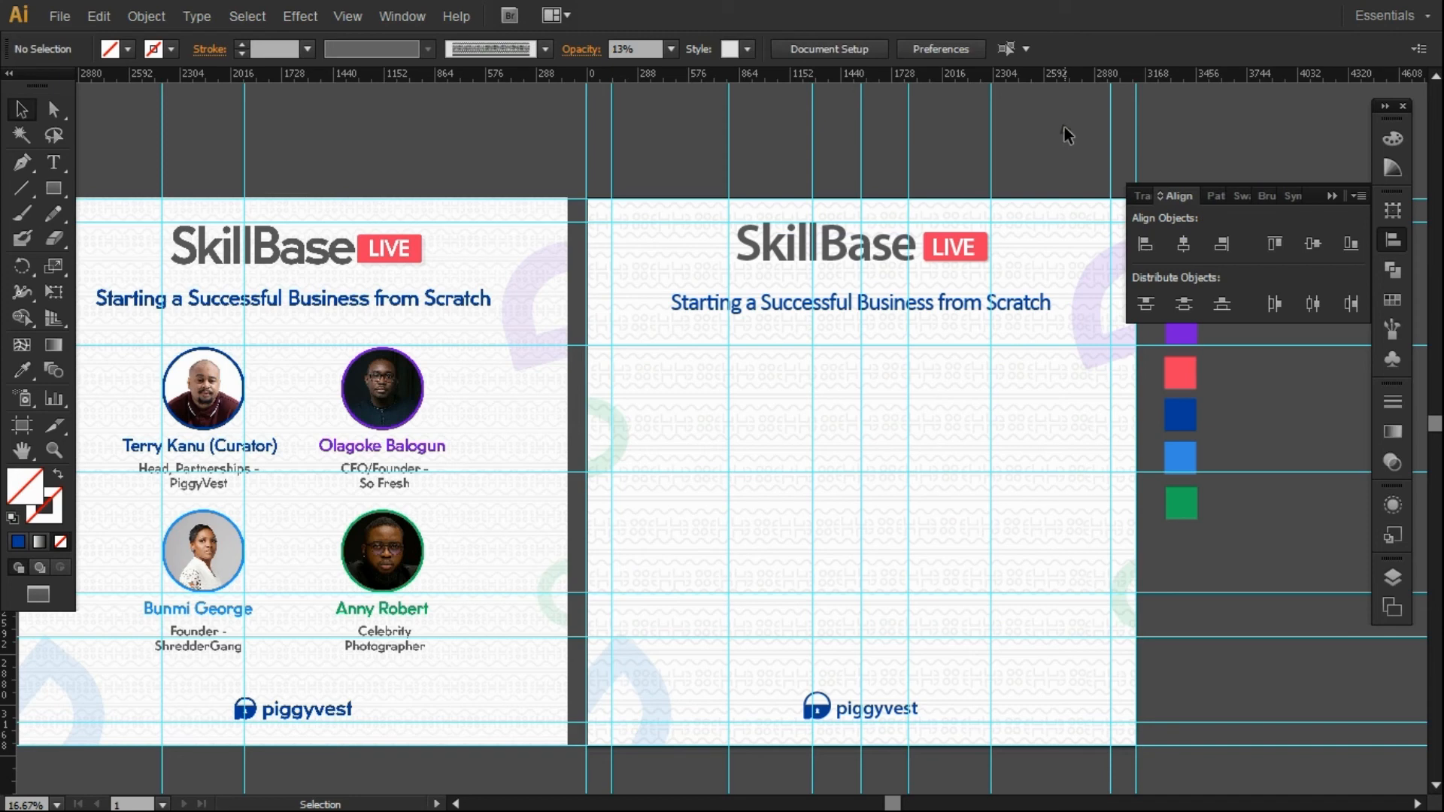
click(54, 188)
Draw a circle on the right page and size and position it below the subtitle.
drag(58, 186, 120, 235)
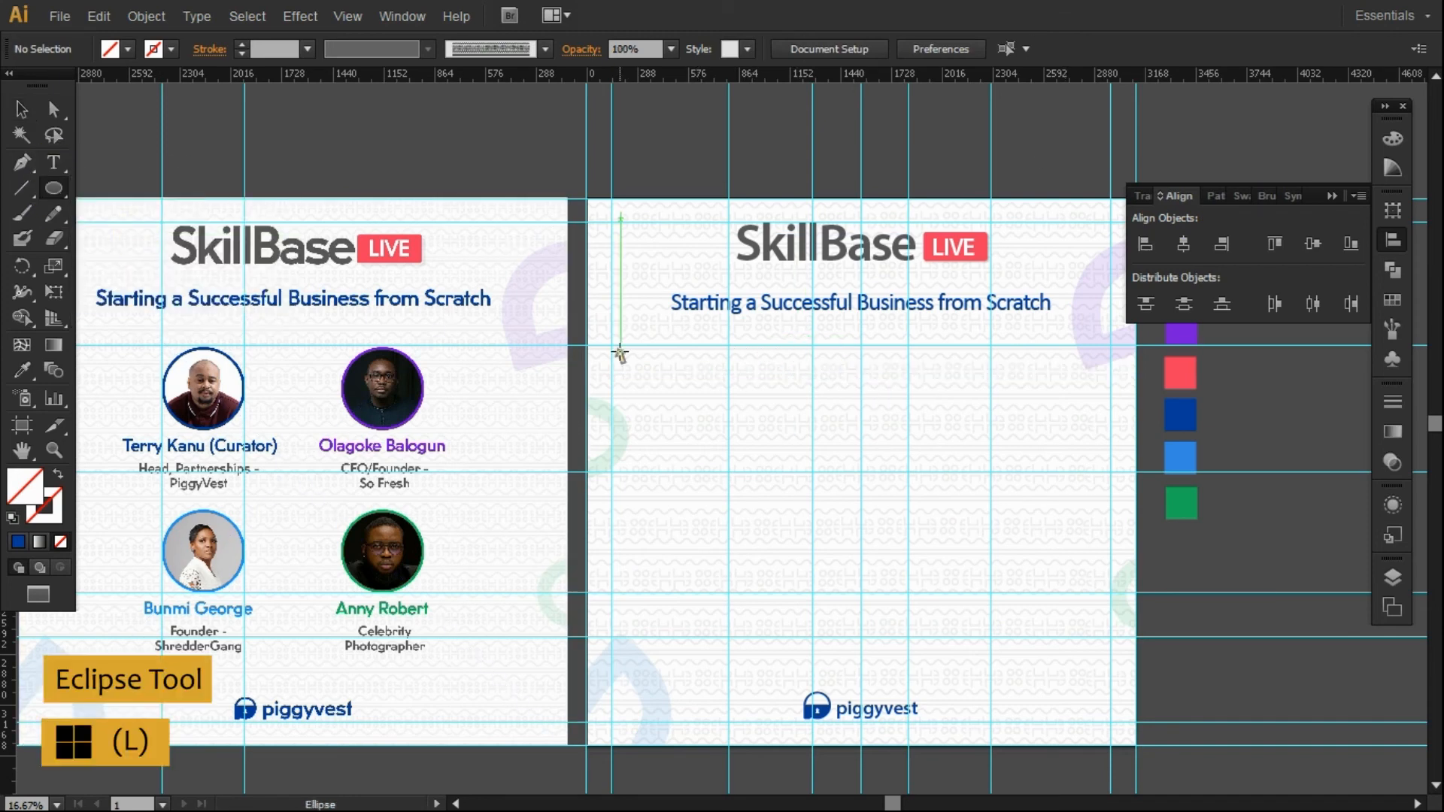
click(699, 365)
click(686, 409)
click(22, 109)
drag(816, 481, 794, 461)
drag(746, 412, 775, 389)
drag(824, 437, 814, 428)
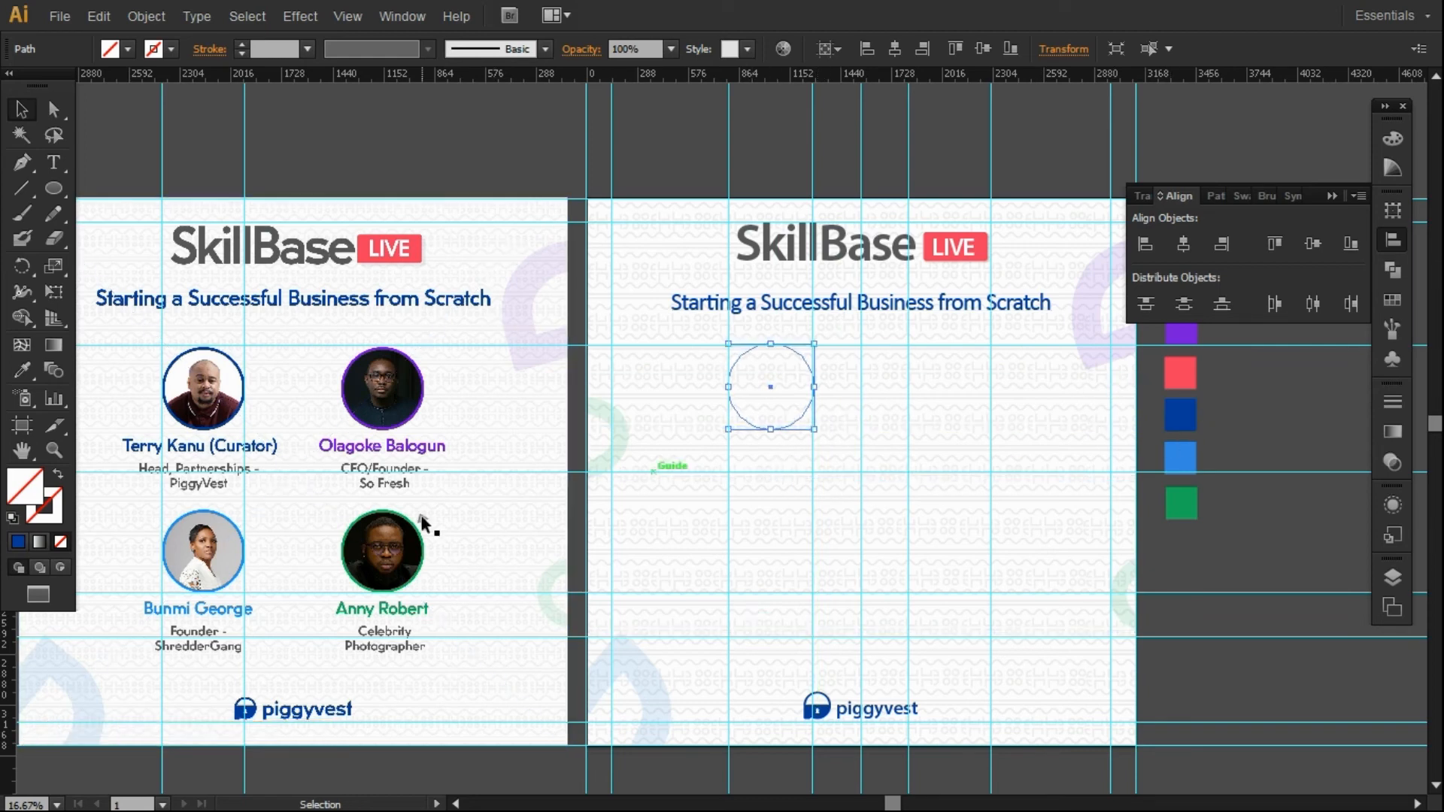
Swap the circle's dark blue fill to a stroke and thicken the outline.
click(42, 515)
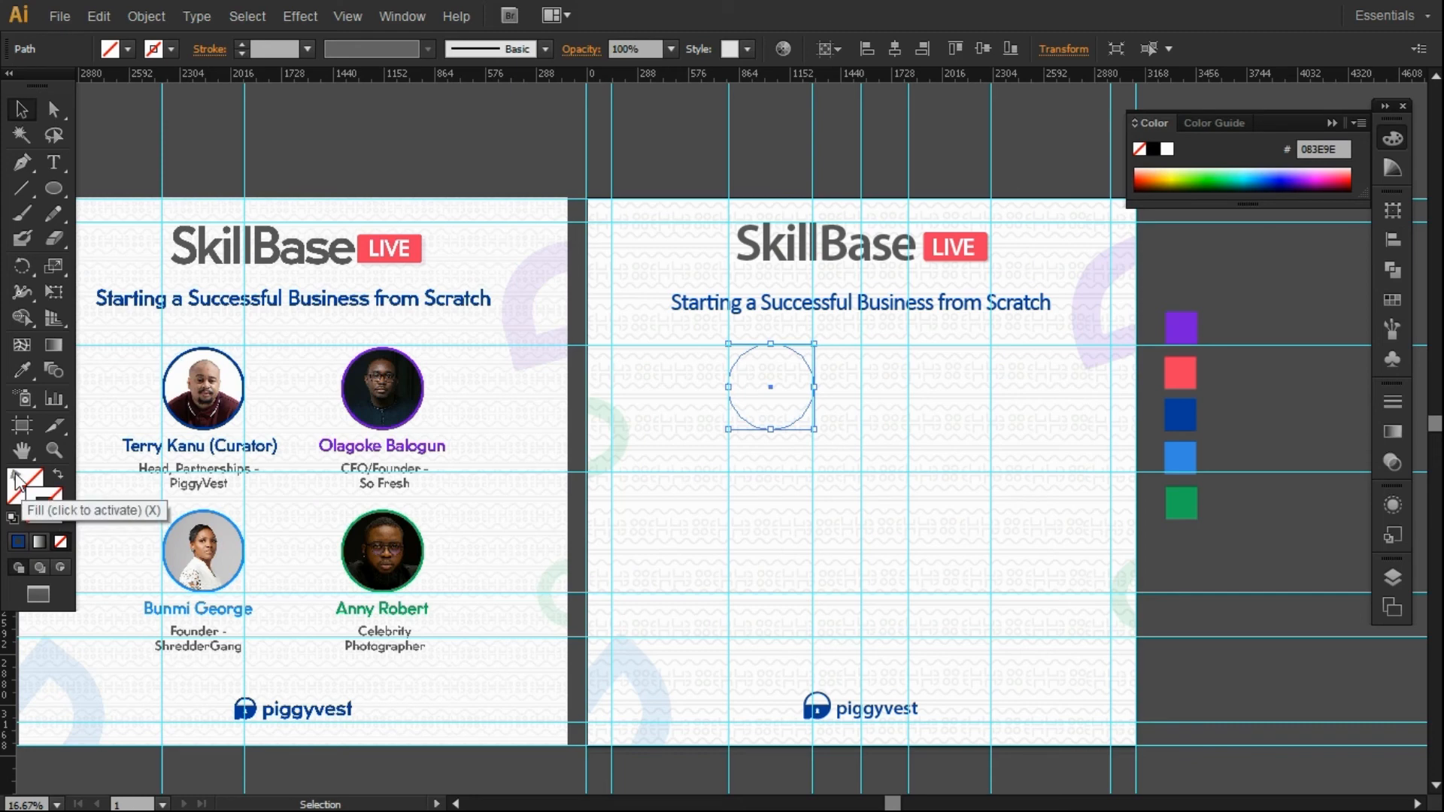
click(22, 370)
click(1180, 415)
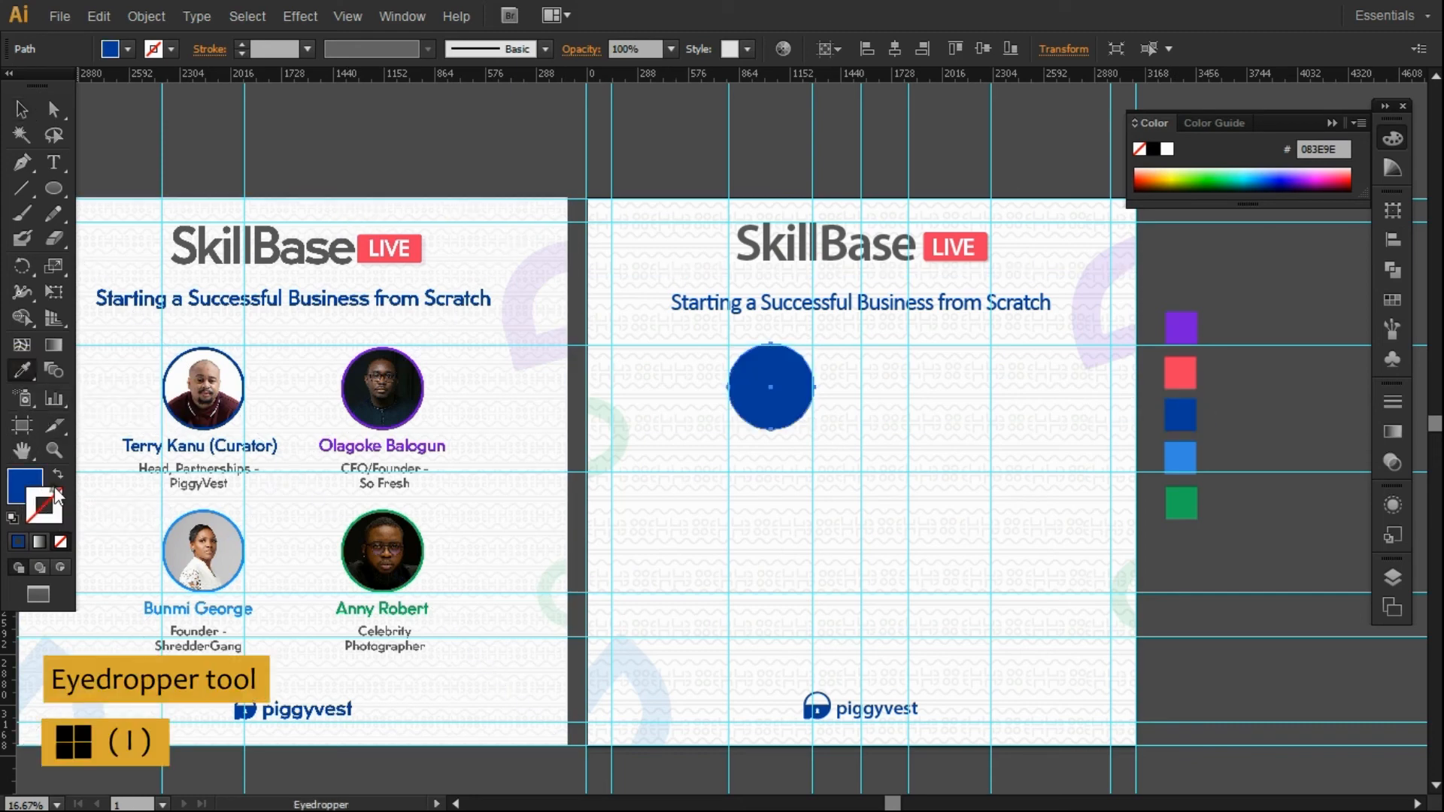
click(58, 474)
click(21, 109)
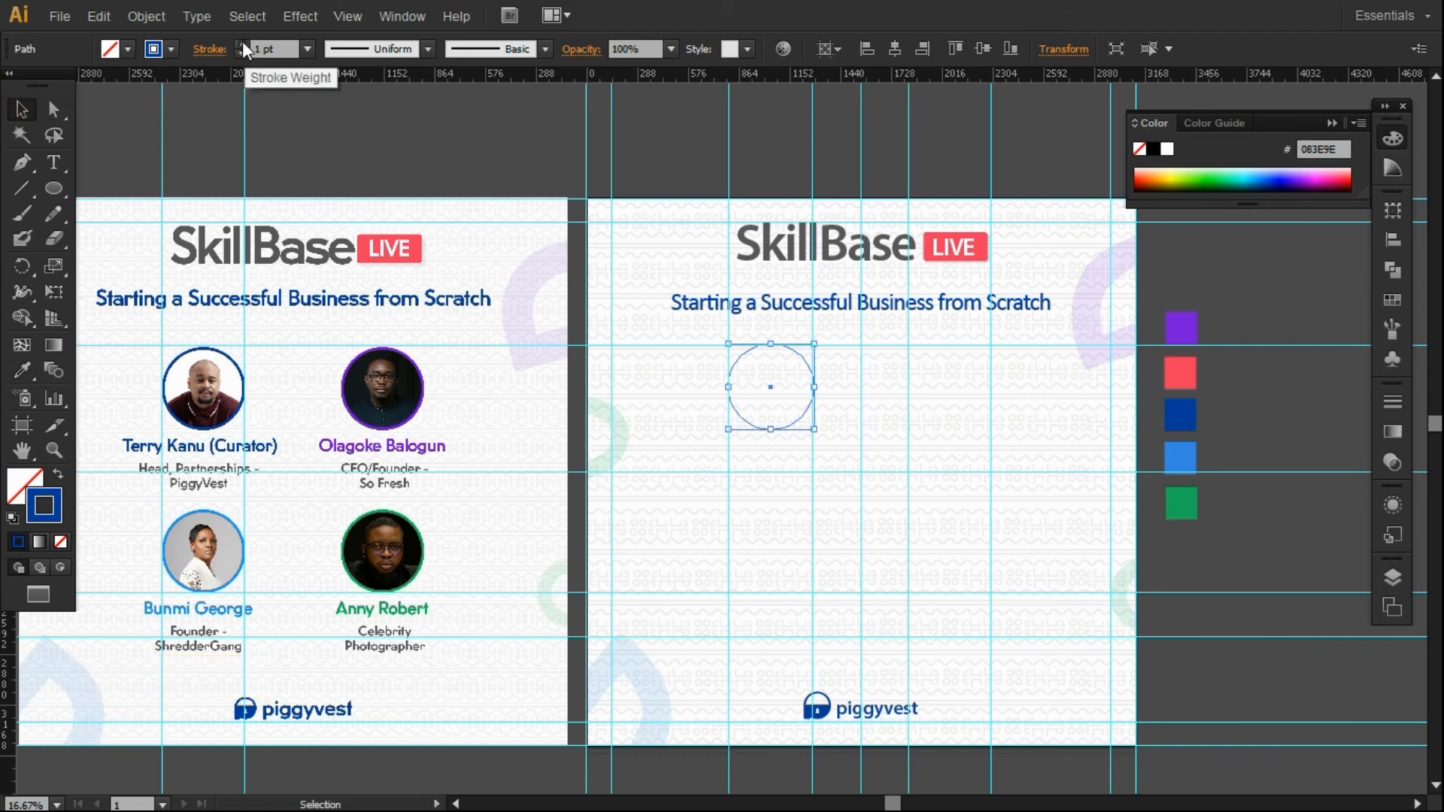
click(243, 45)
click(242, 45)
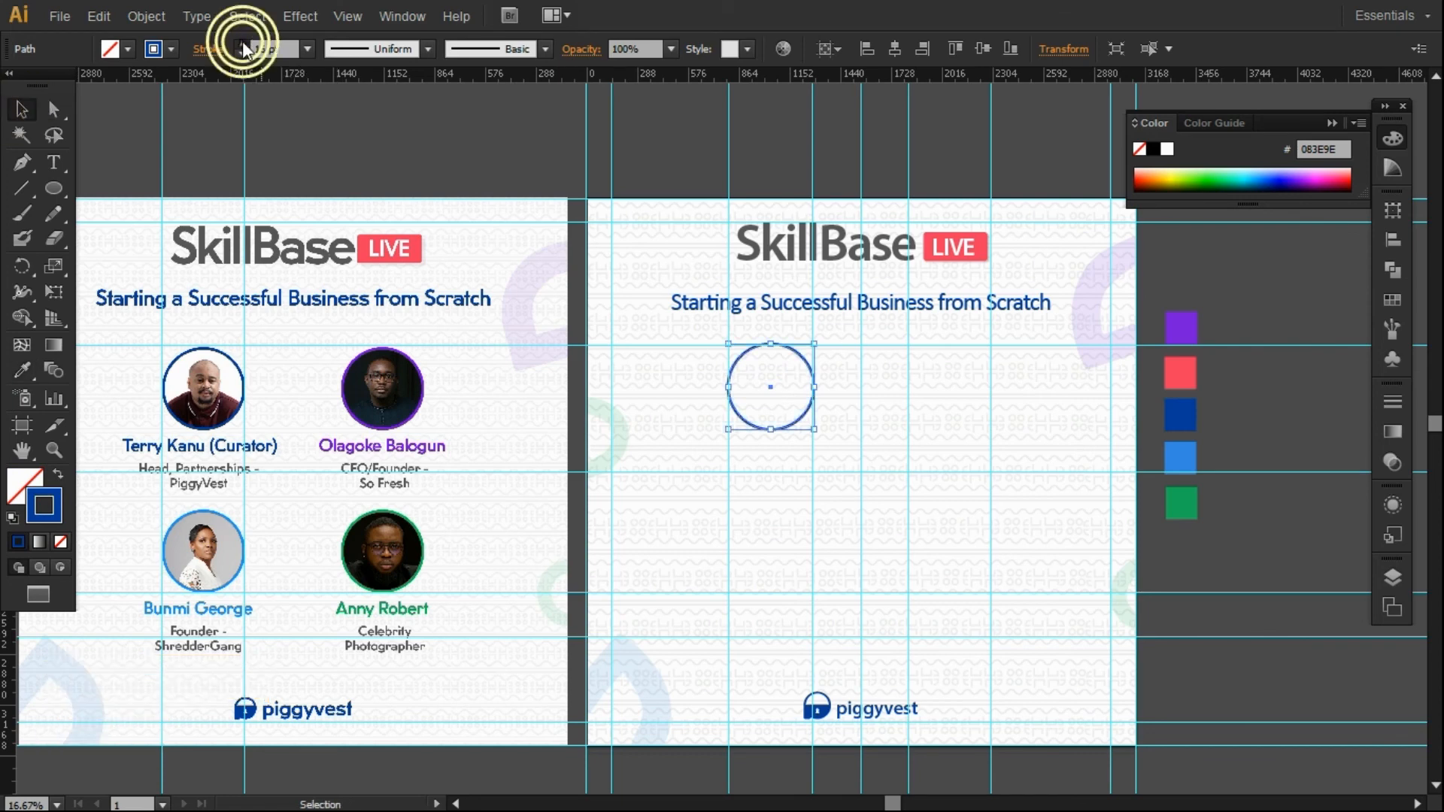
click(1228, 551)
click(740, 419)
Duplicate the ring into a two-by-two grid, deleting one misplaced copy.
drag(740, 421, 968, 528)
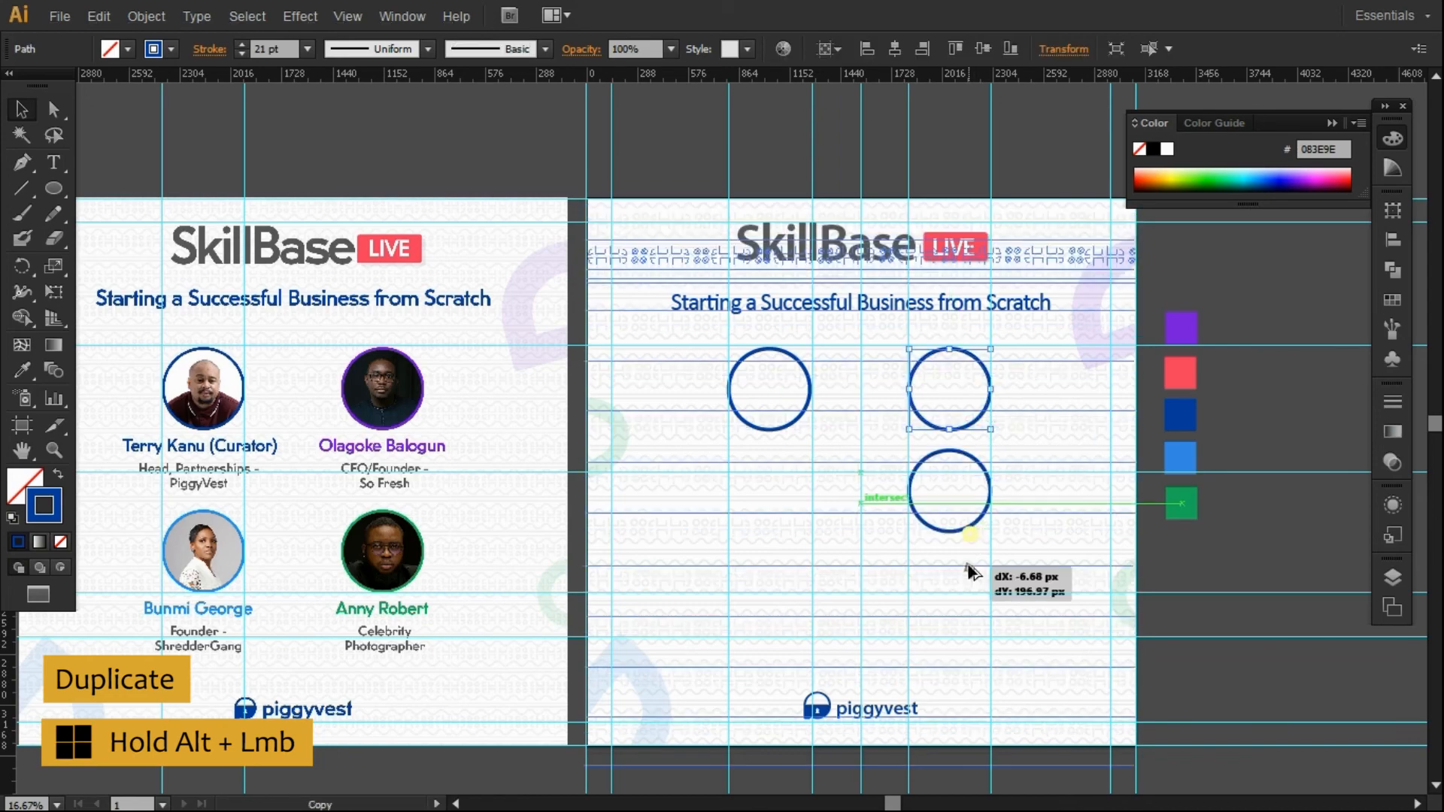
click(970, 571)
click(976, 526)
key(Delete)
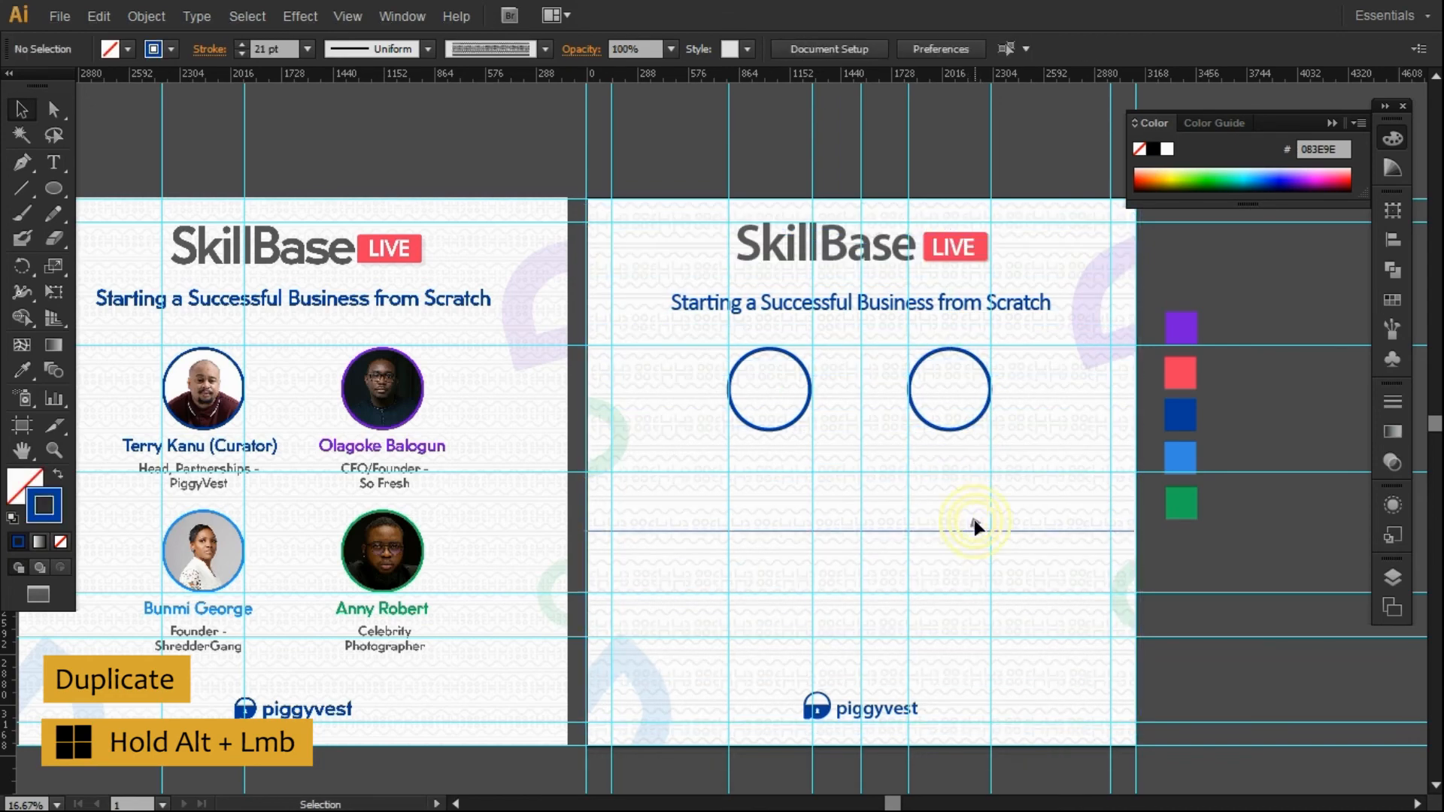
drag(956, 437, 778, 596)
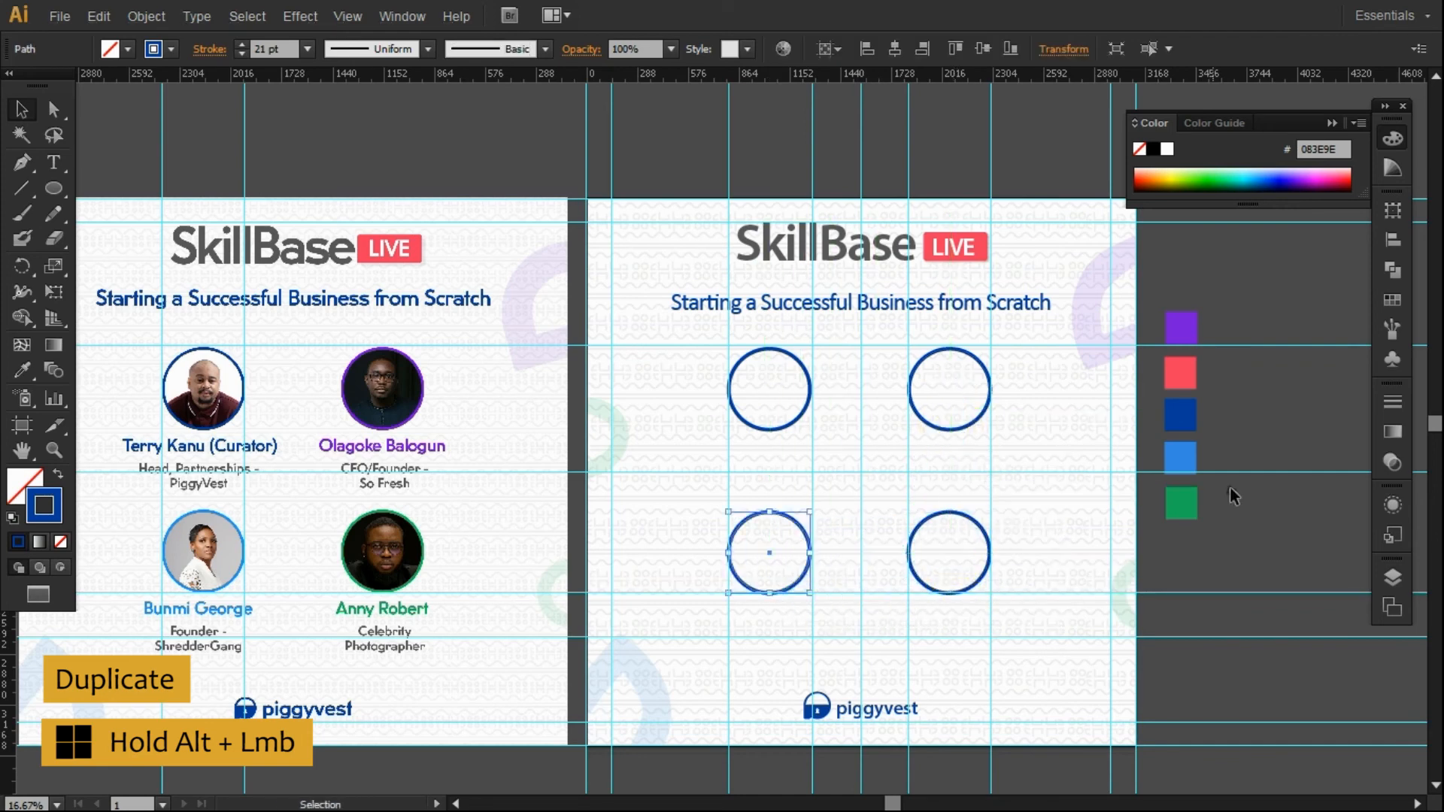
click(1230, 544)
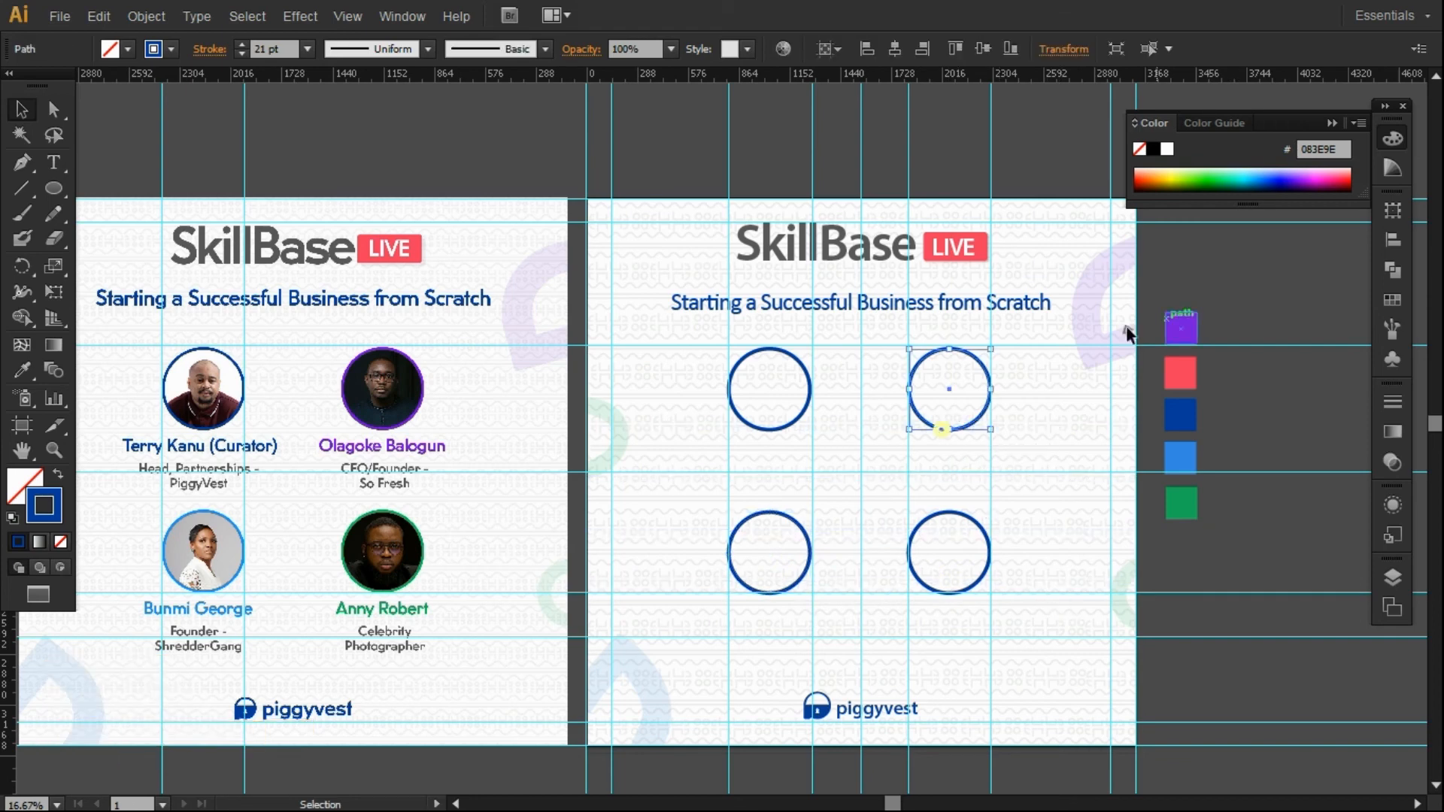
Make the upper-right ring a purple outline with 21 pt weight.
click(1181, 327)
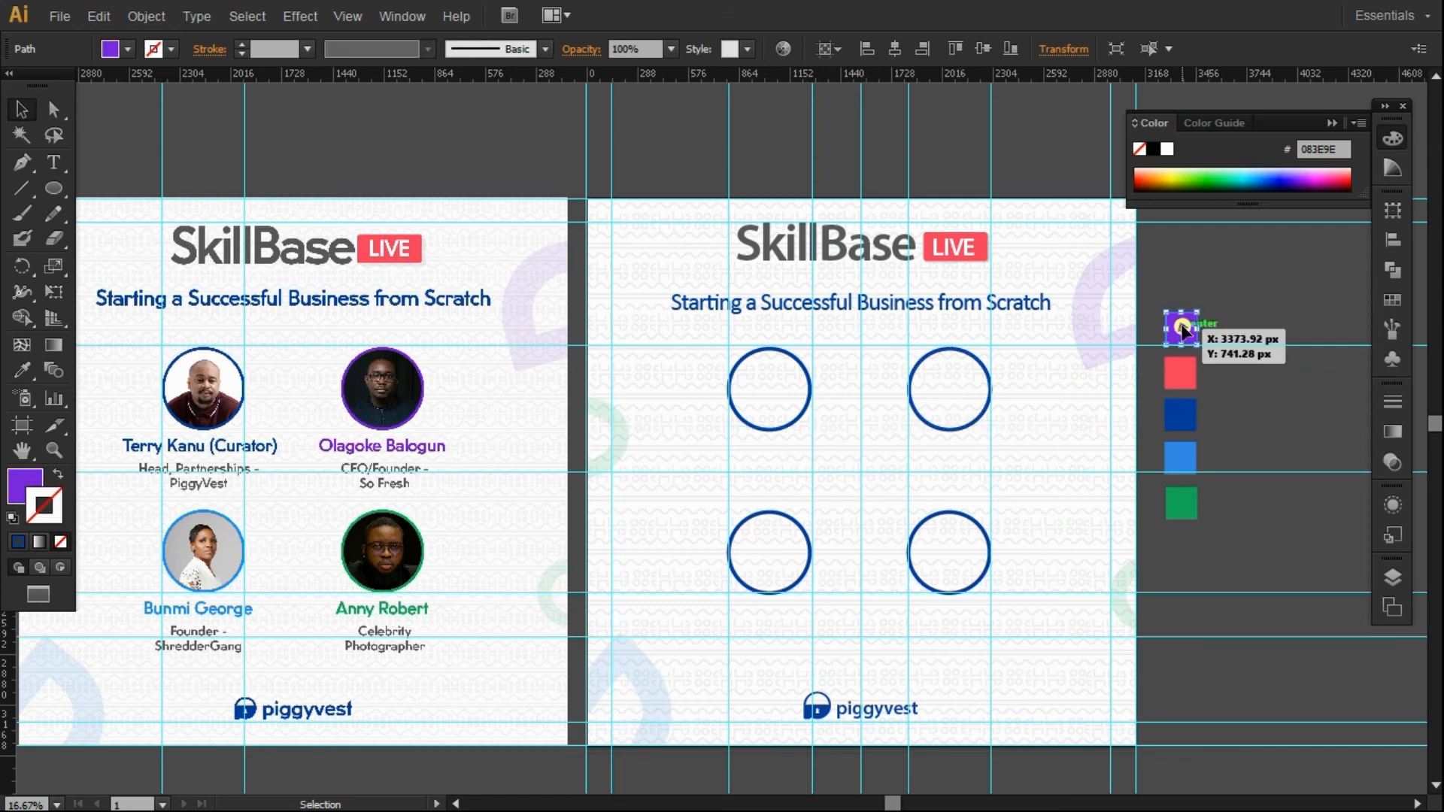
click(947, 349)
click(23, 483)
click(52, 491)
click(23, 369)
click(1180, 325)
click(59, 471)
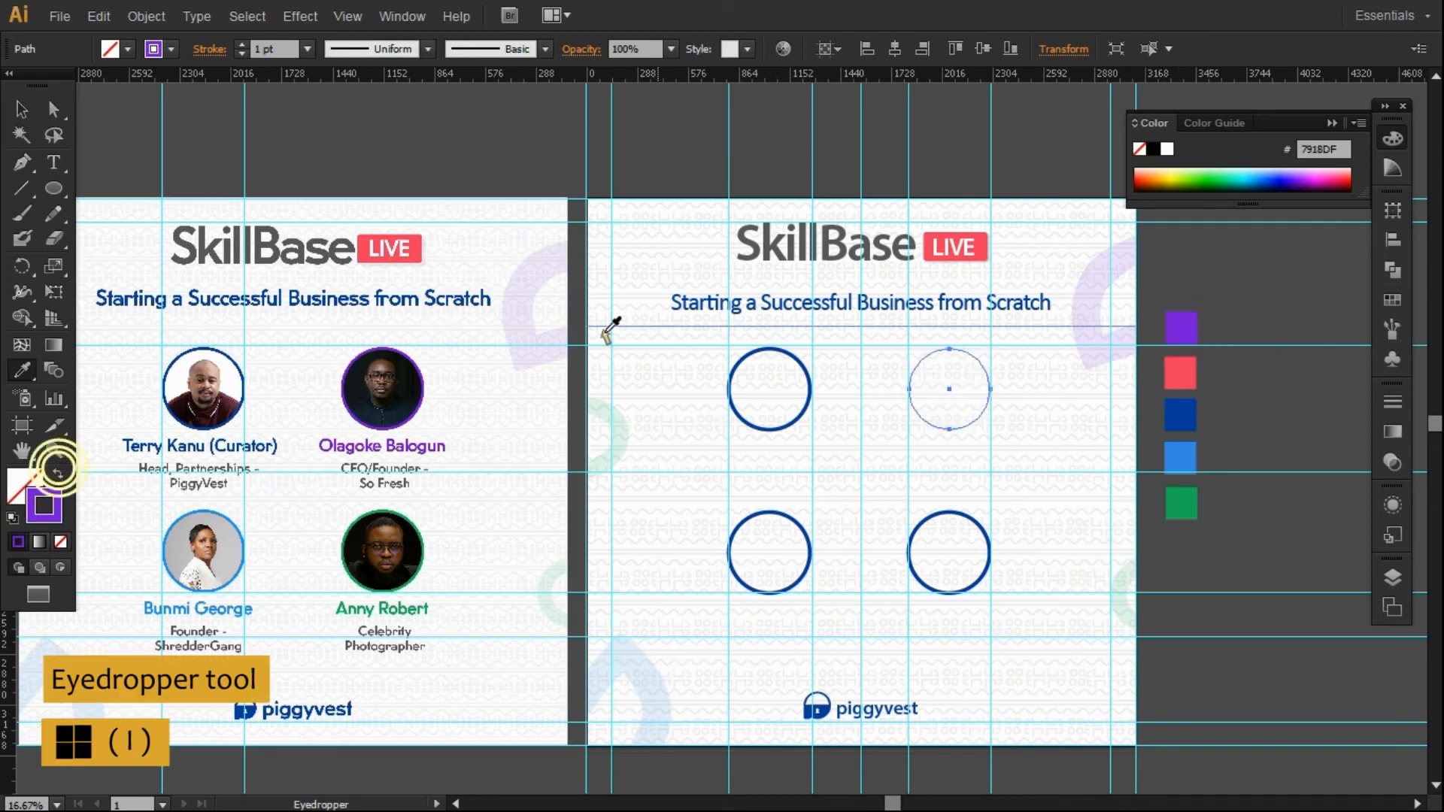
click(21, 109)
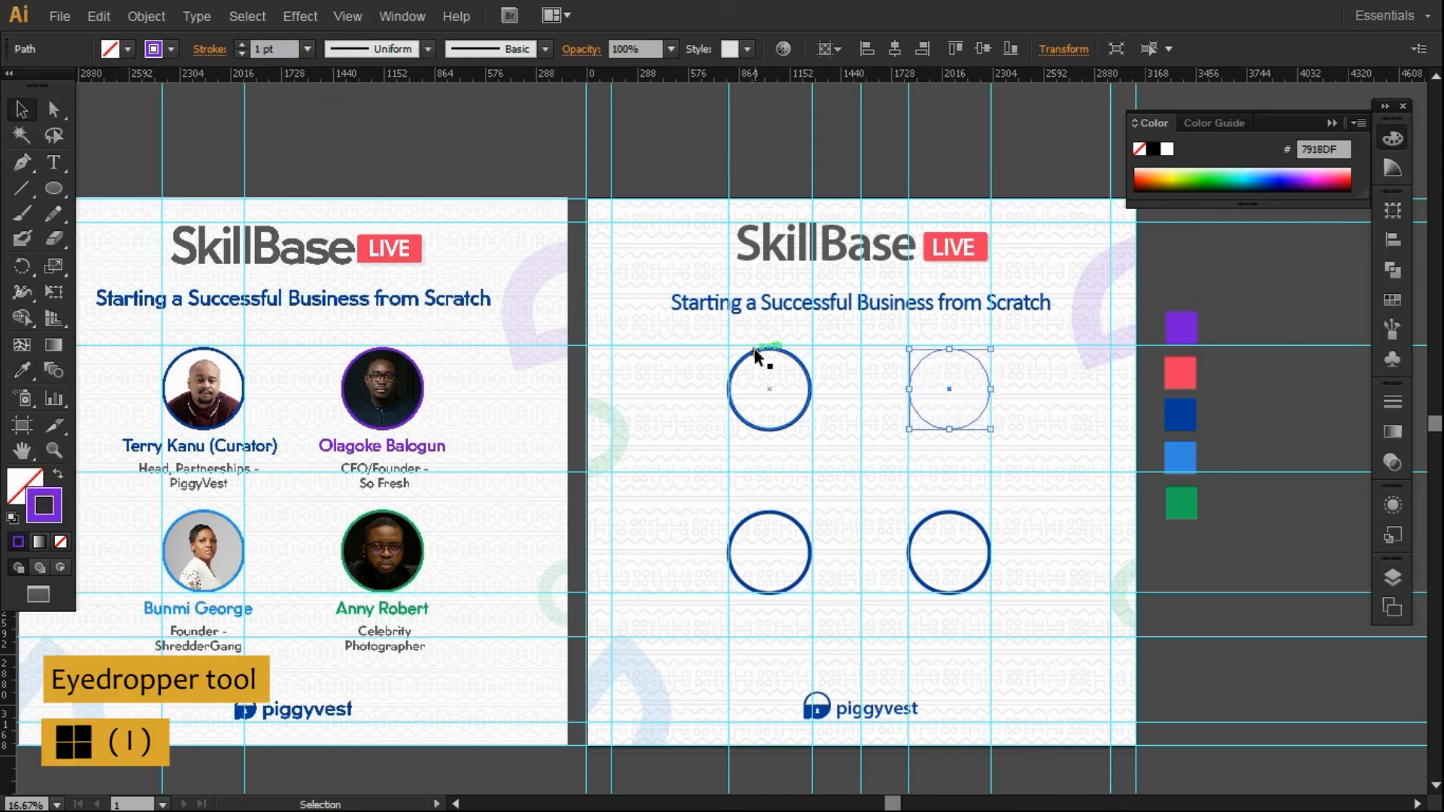
click(296, 43)
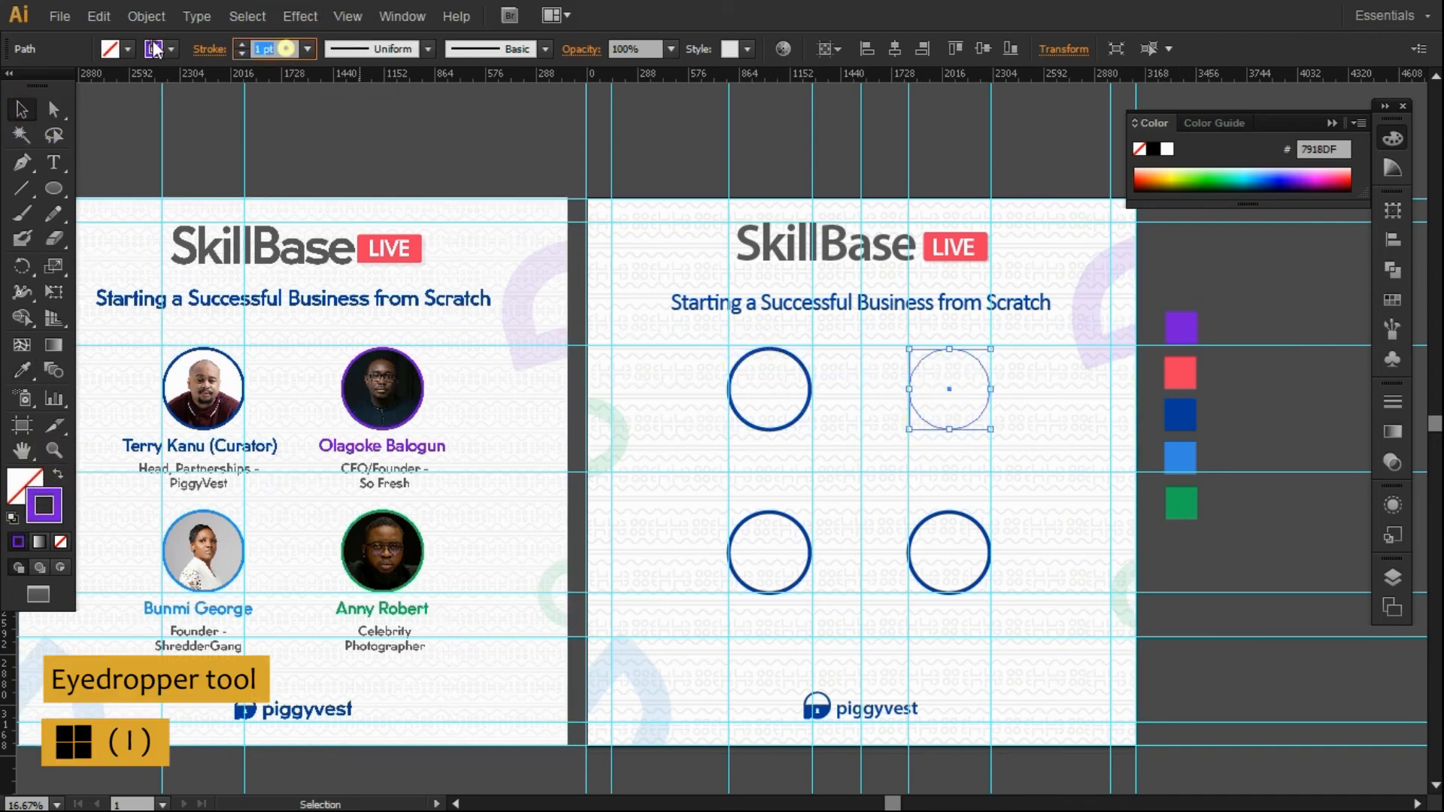
text(21)
key(Return)
Colour the lower-right ring green and the lower-left ring light blue.
click(945, 547)
click(22, 370)
click(1181, 502)
key(v)
click(780, 515)
click(23, 370)
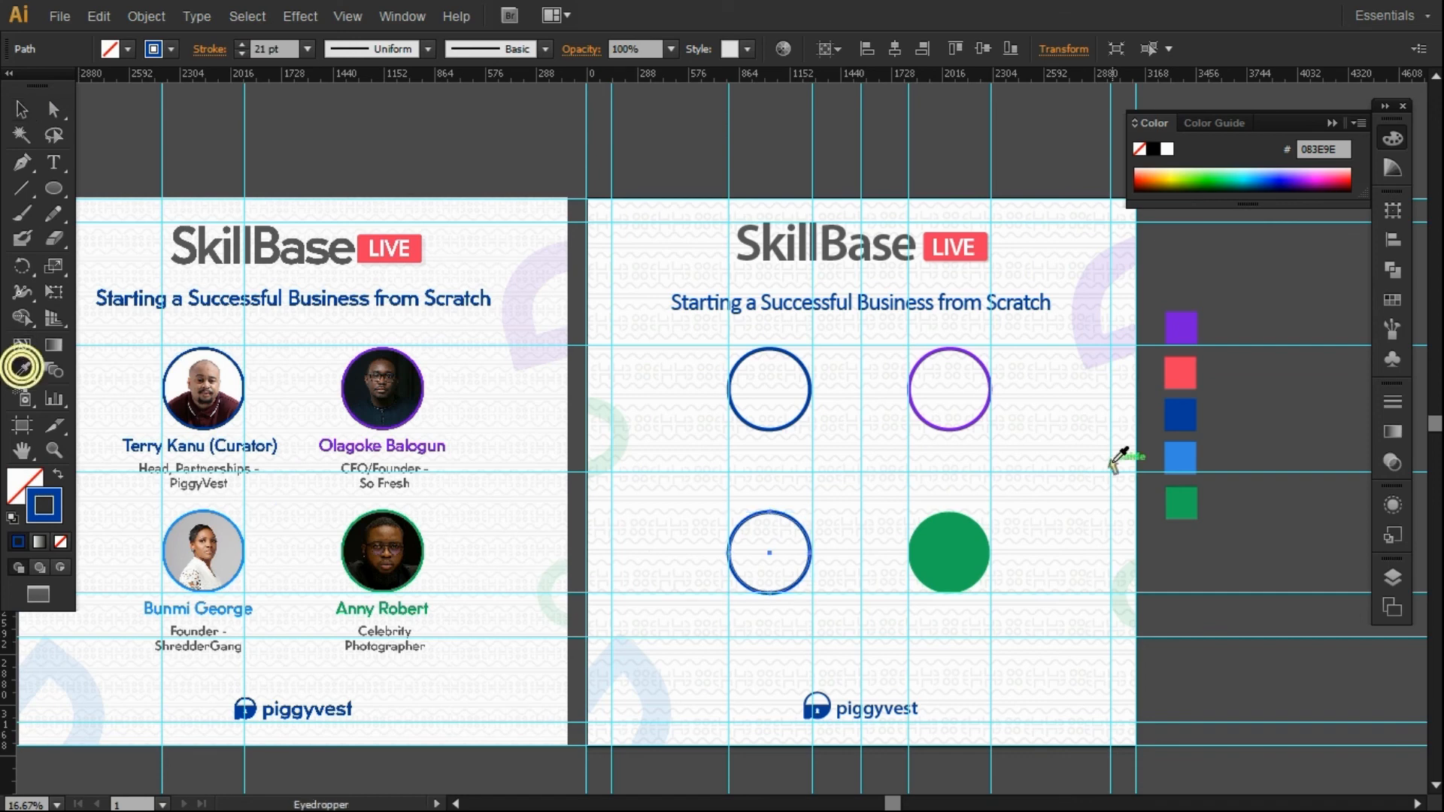
click(1179, 457)
Turn the light blue and green fills into 21 pt outlines.
click(21, 108)
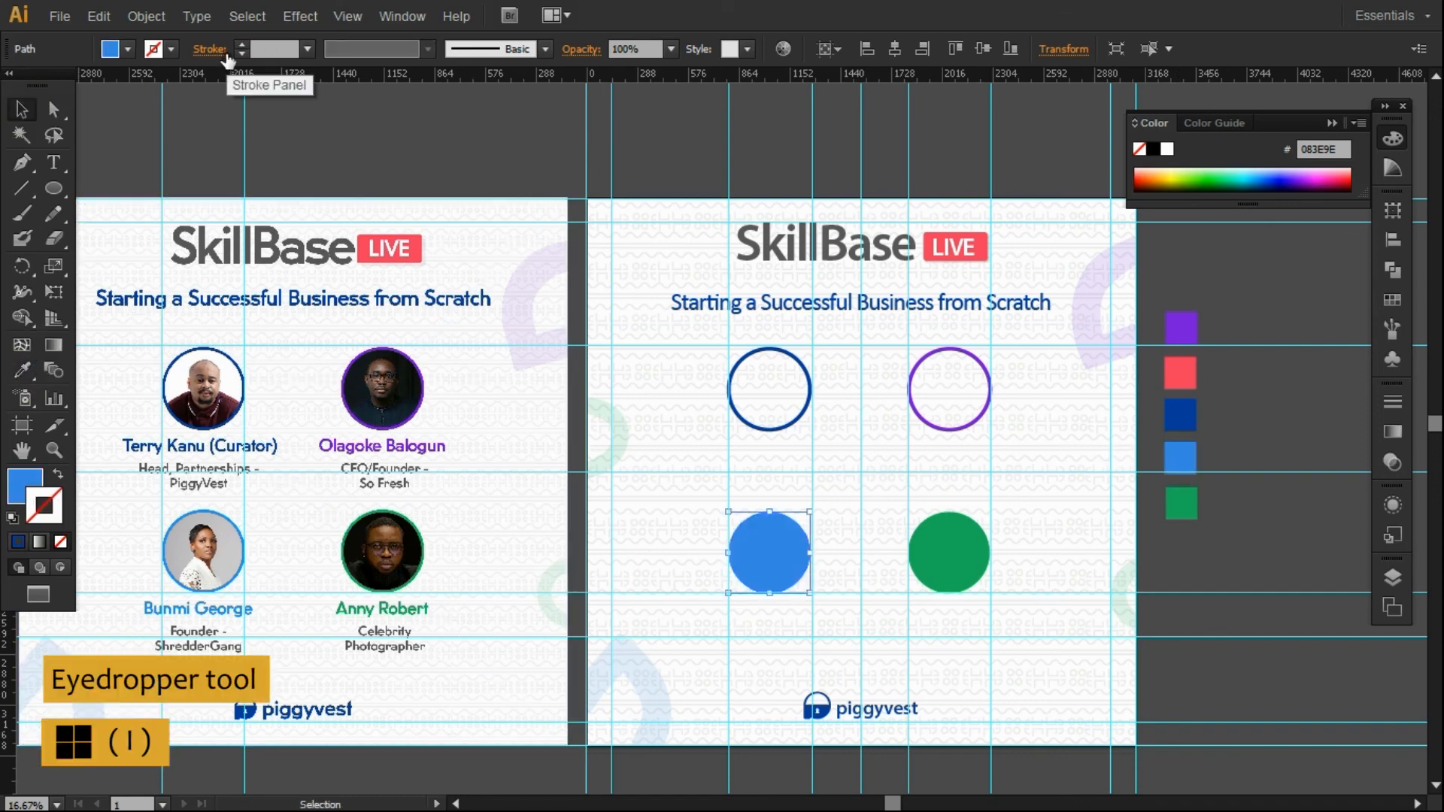
click(59, 475)
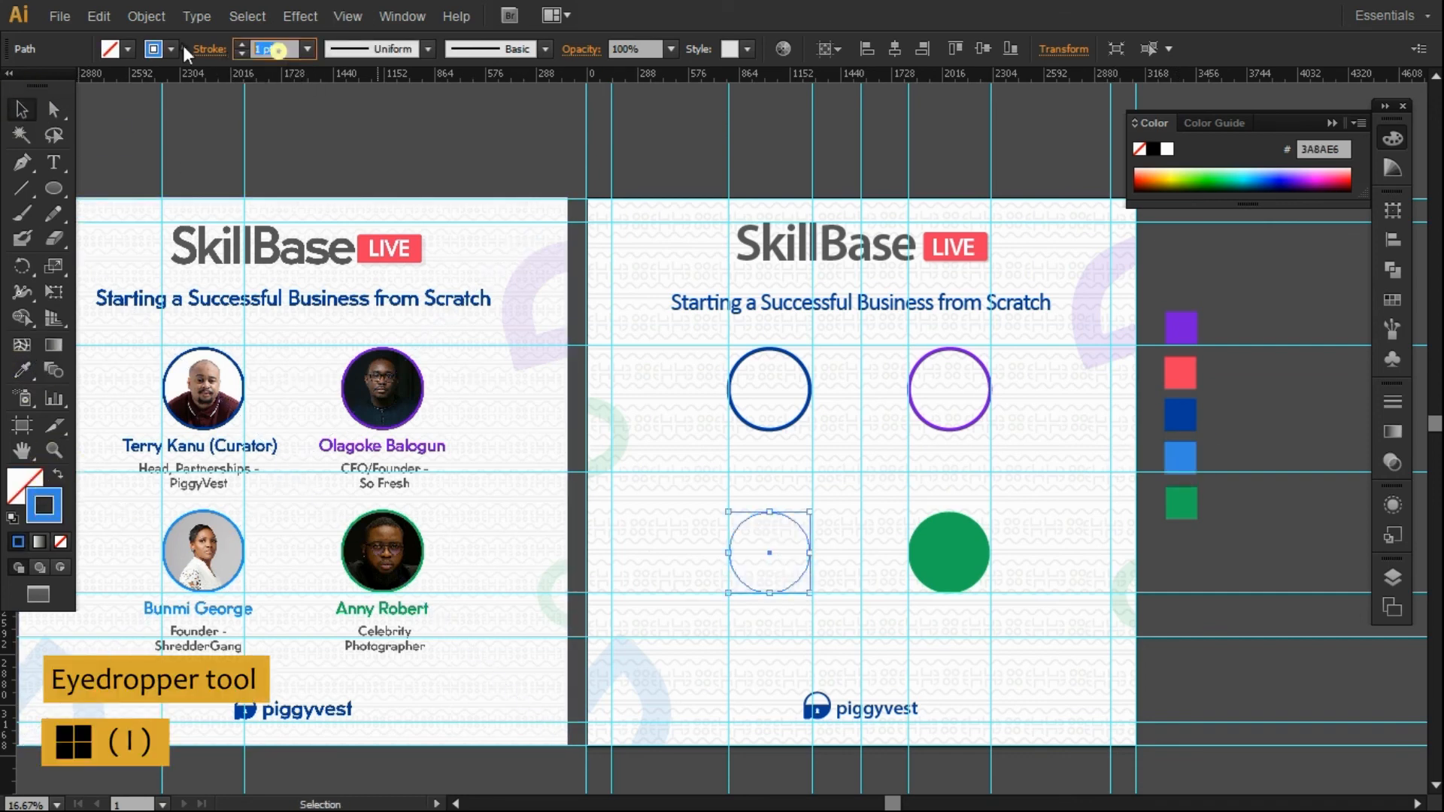
click(966, 528)
click(58, 475)
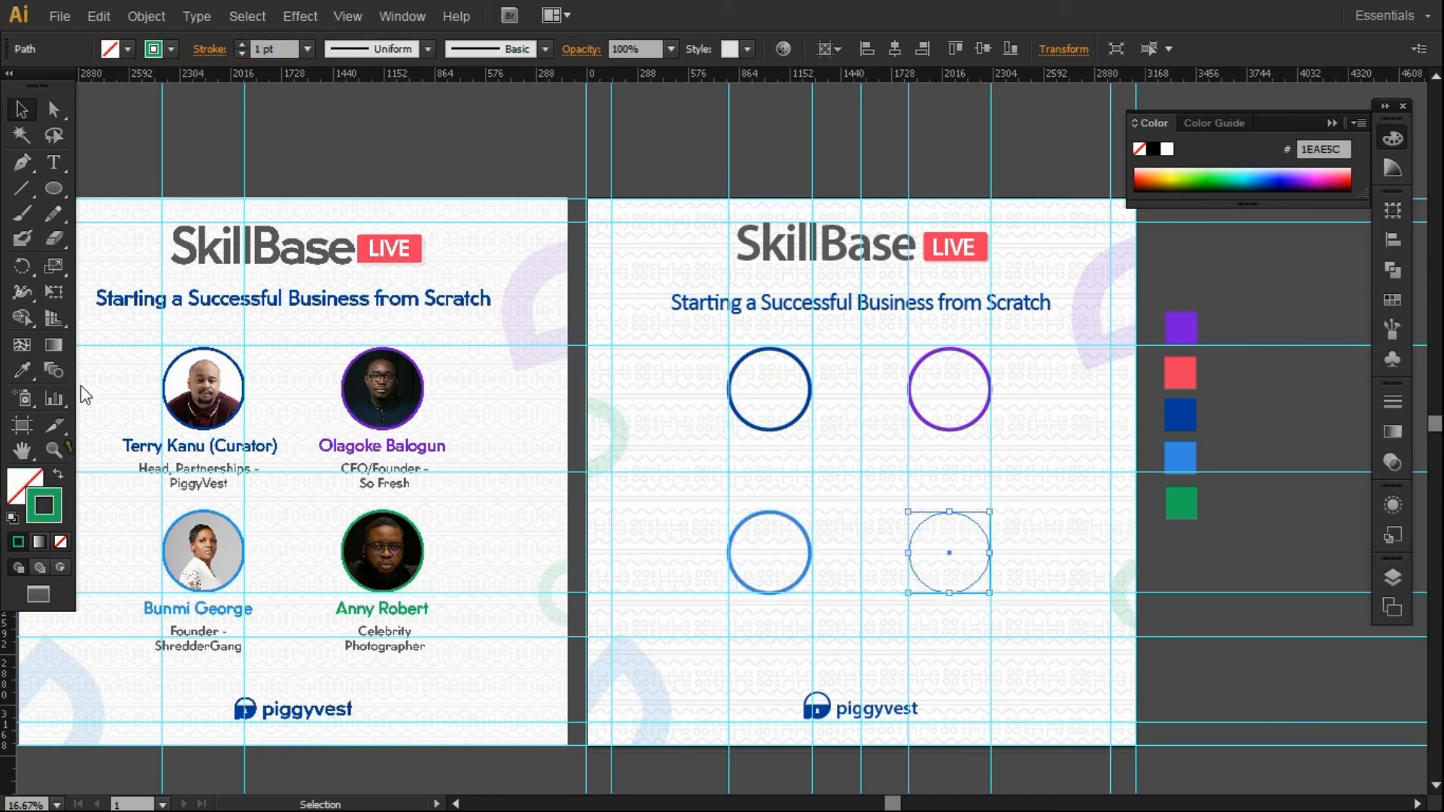
drag(285, 50, 207, 50)
text(21)
key(Return)
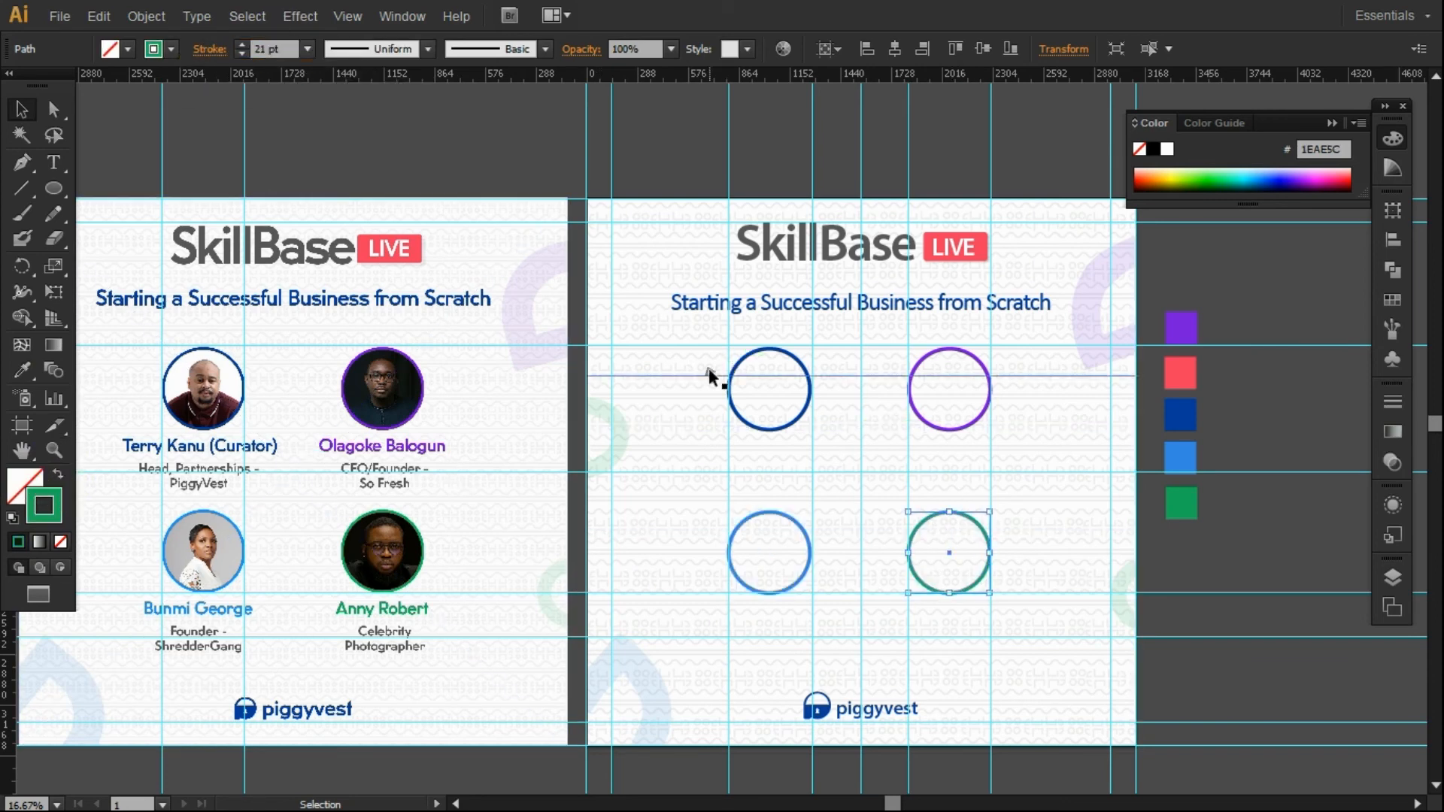
click(1156, 576)
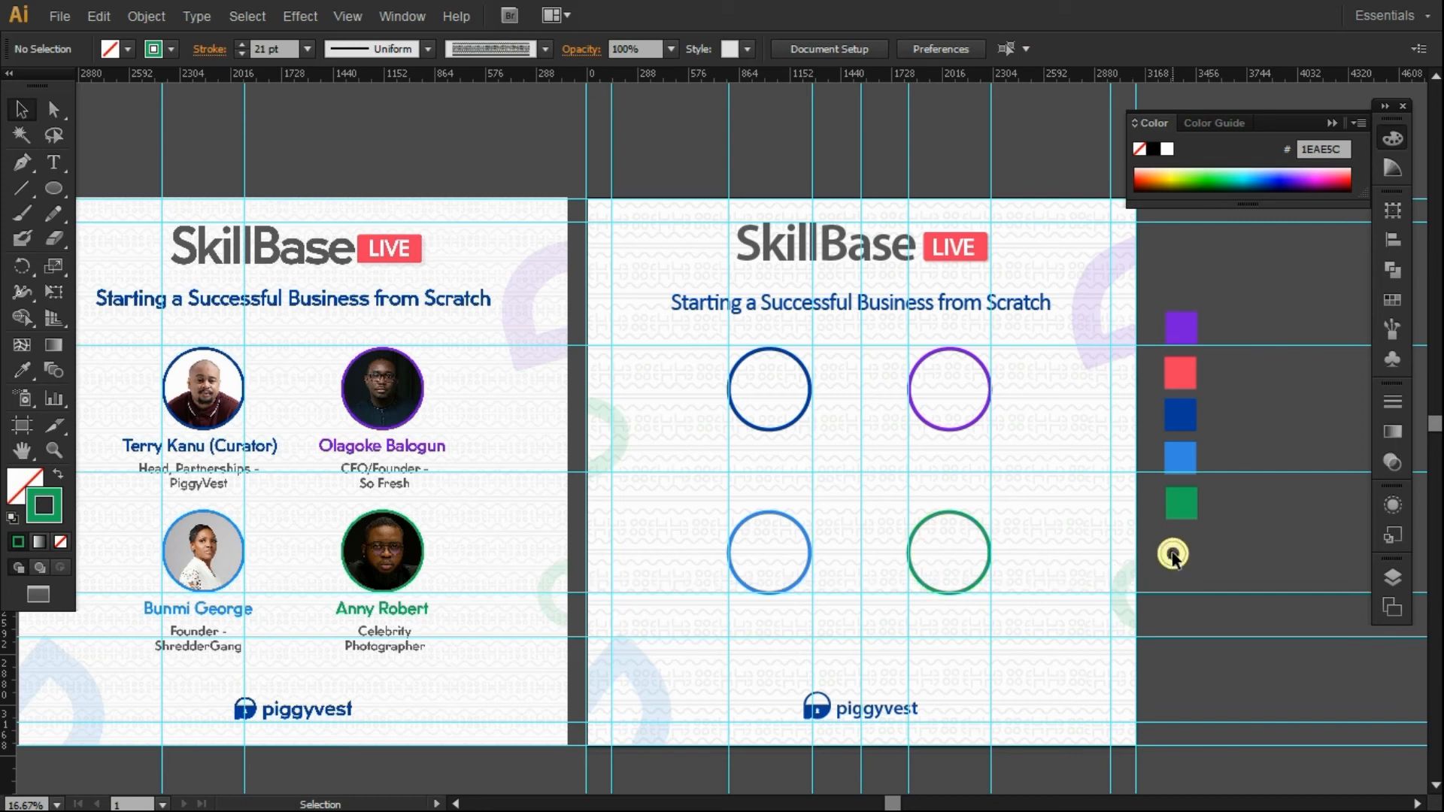
Copy the subtitle below the first ring and retype it as the curator's name.
drag(1008, 303, 1006, 451)
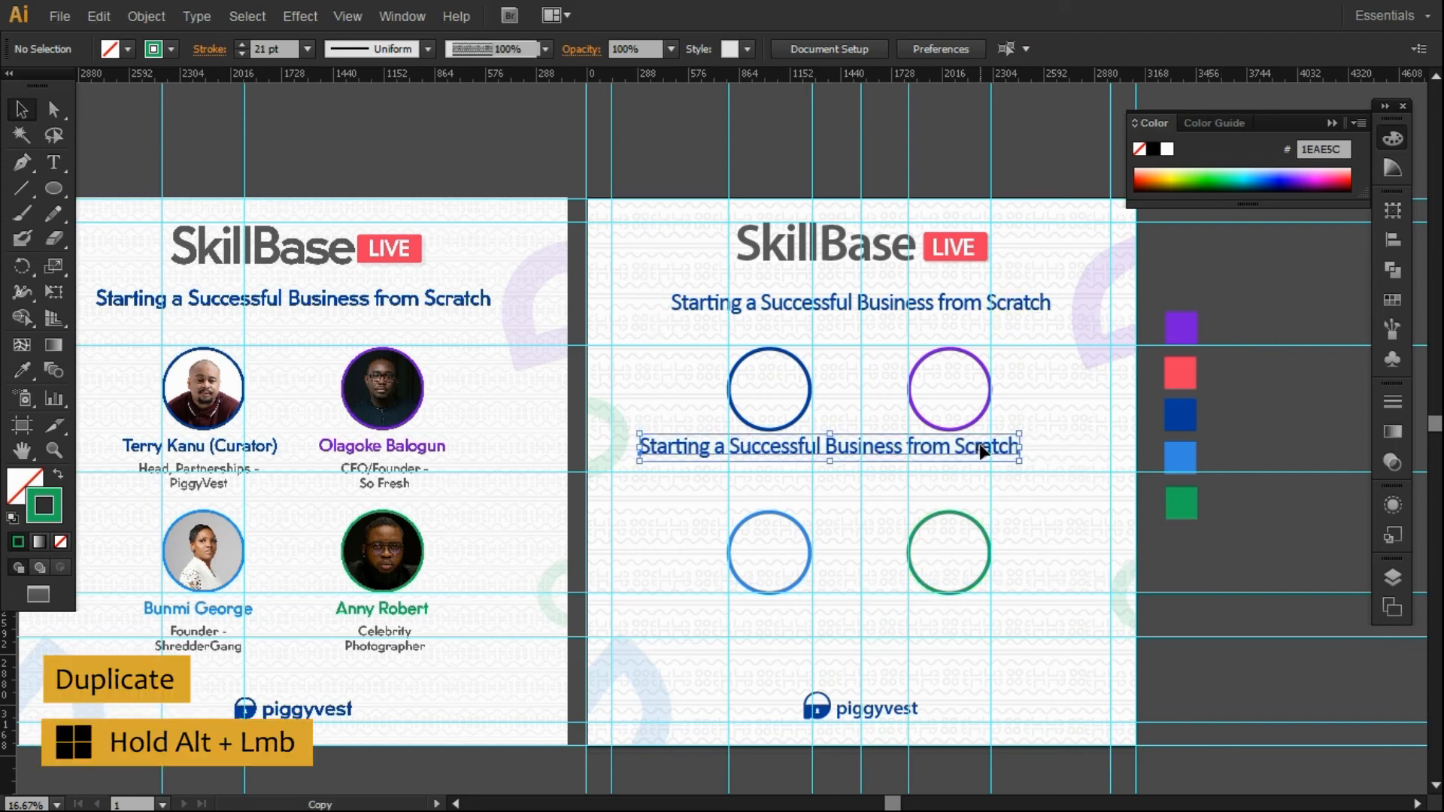
key(t)
click(830, 450)
key(ctrl+a)
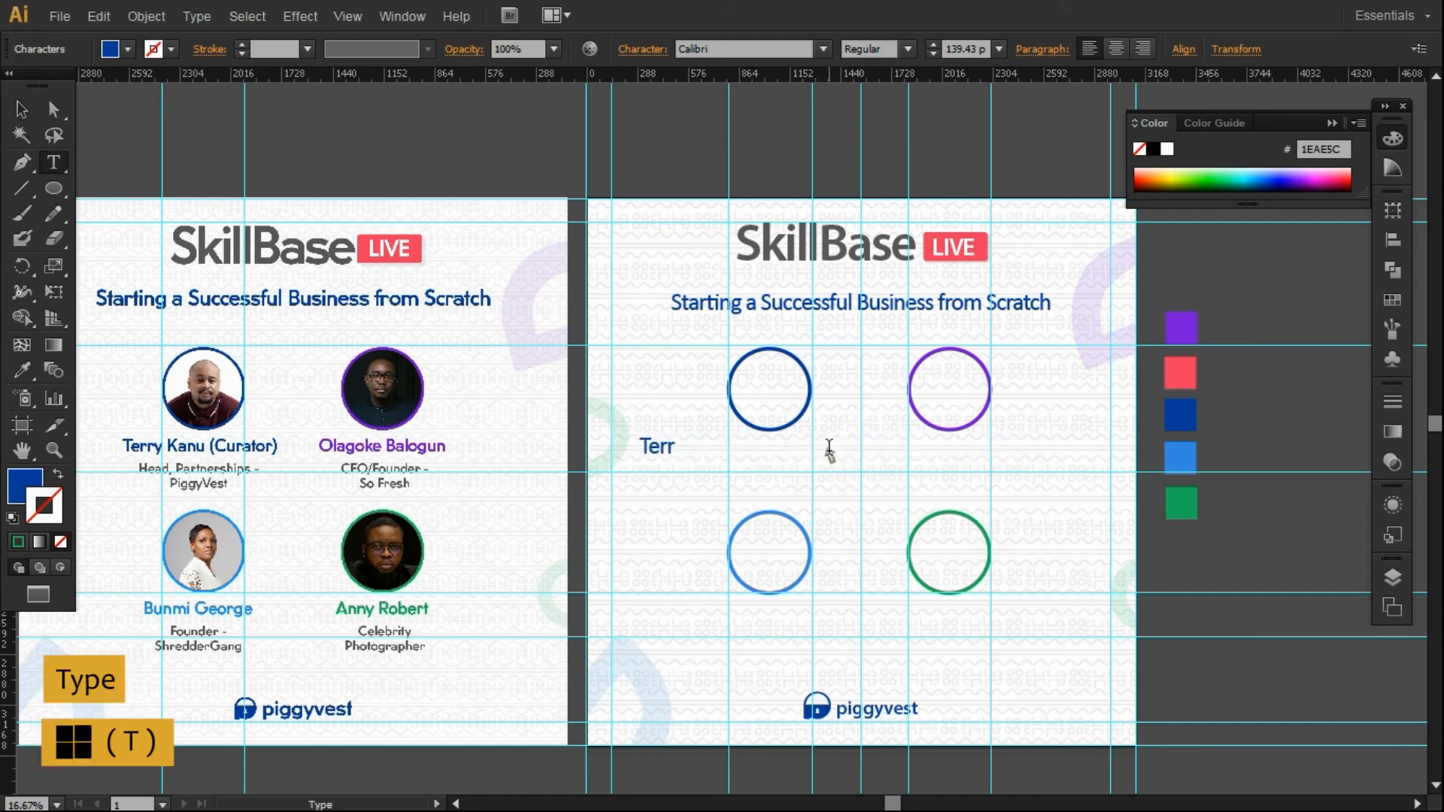
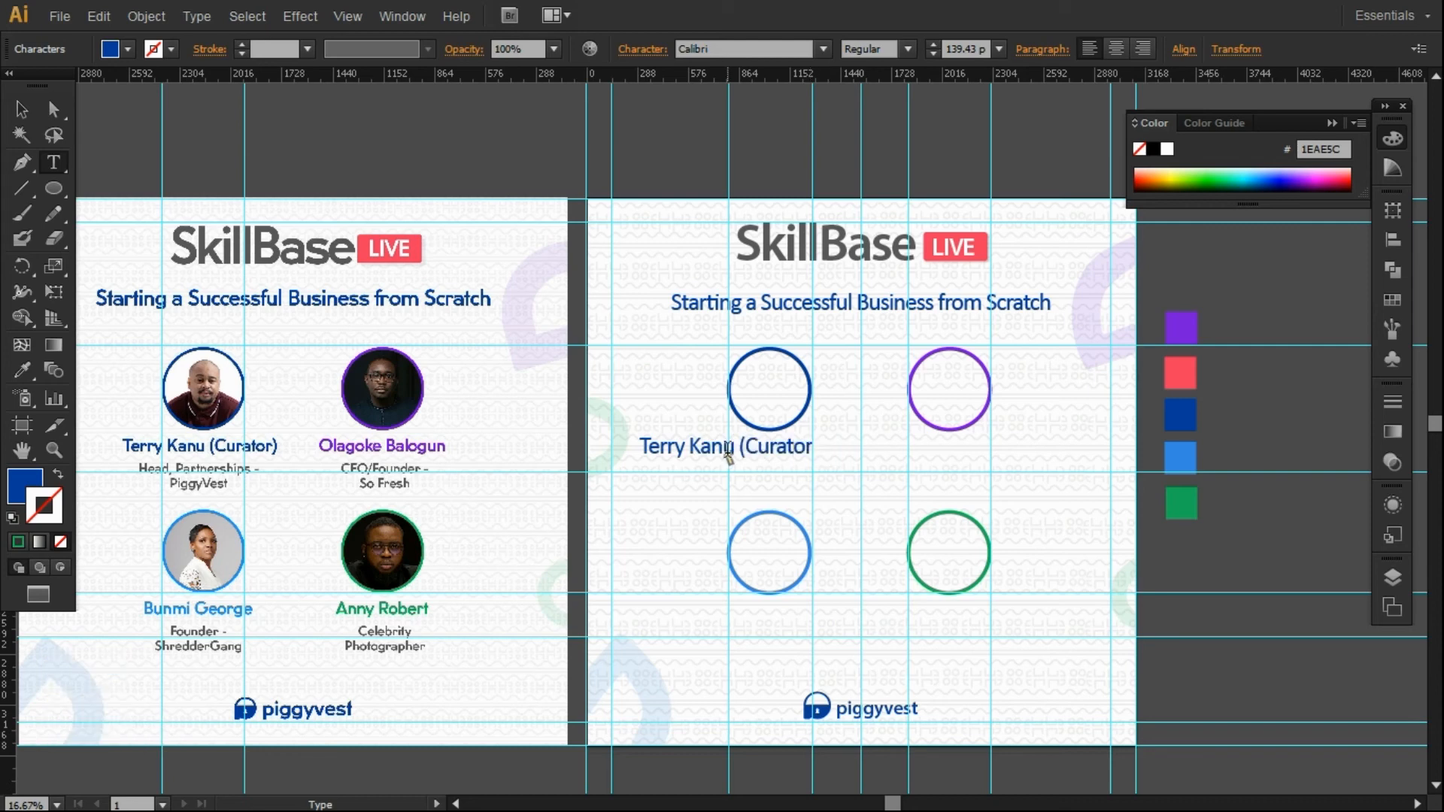
text())
key(Escape)
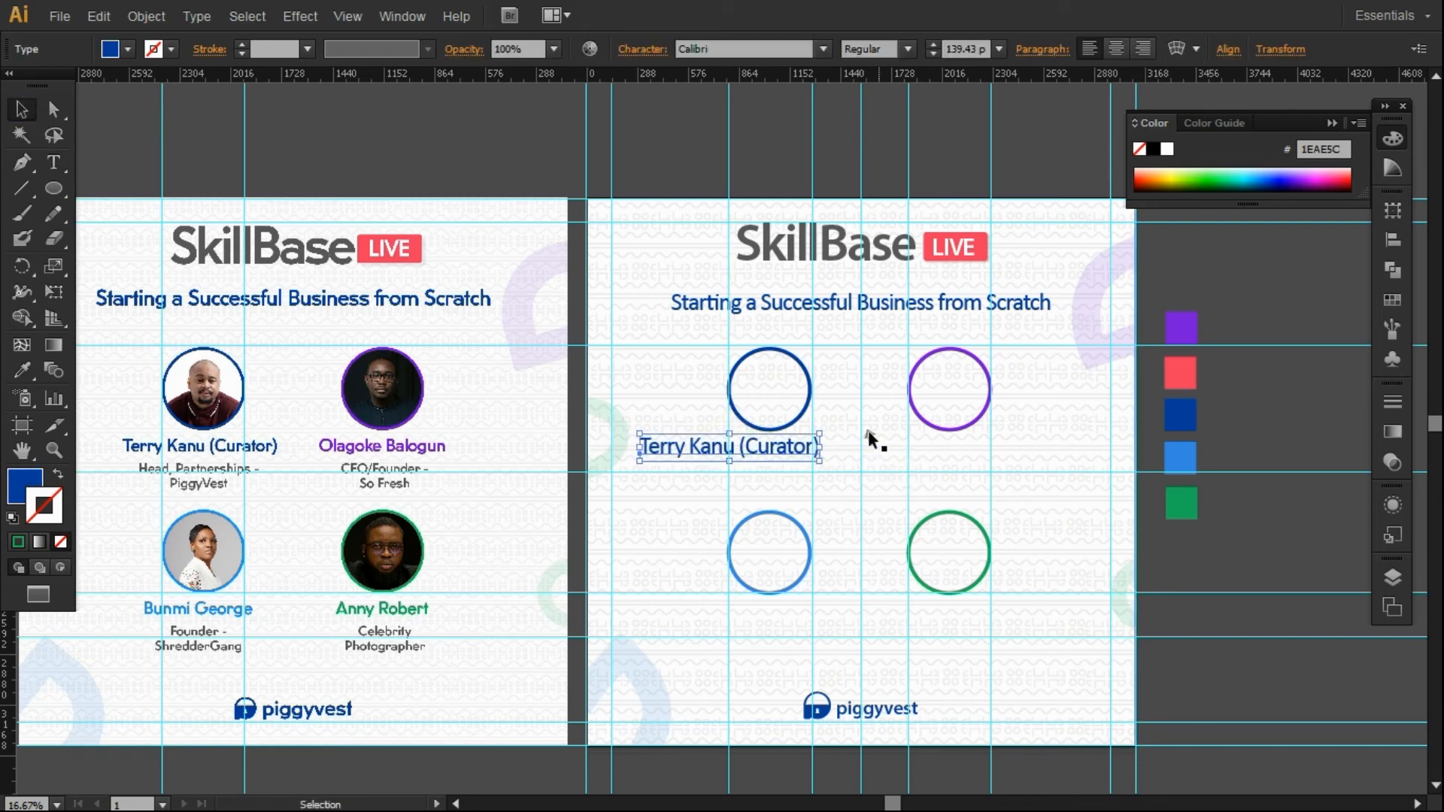
Shrink the name label and centre it under the first ring using a vertical guide.
drag(748, 445, 794, 448)
drag(779, 449, 768, 450)
click(770, 430)
drag(9, 630, 769, 502)
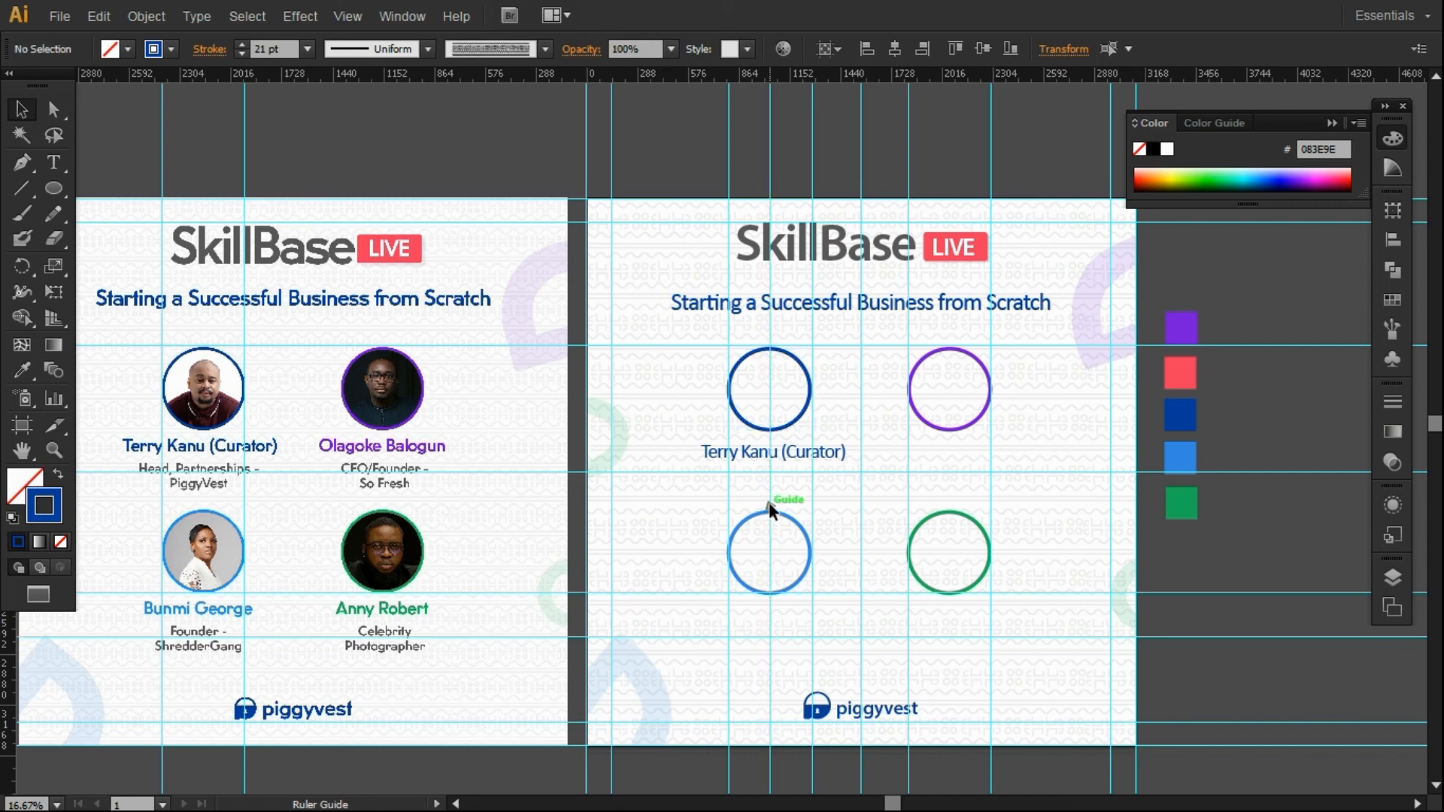
click(762, 454)
click(999, 451)
Add a guide through the upper-right ring and copy the name label under another ring.
click(978, 417)
drag(29, 80, 93, 119)
drag(9, 301, 949, 389)
alt+drag(785, 455, 796, 622)
key(Left)
key(Left)
key(Left)
key(Left)
key(Left)
key(Left)
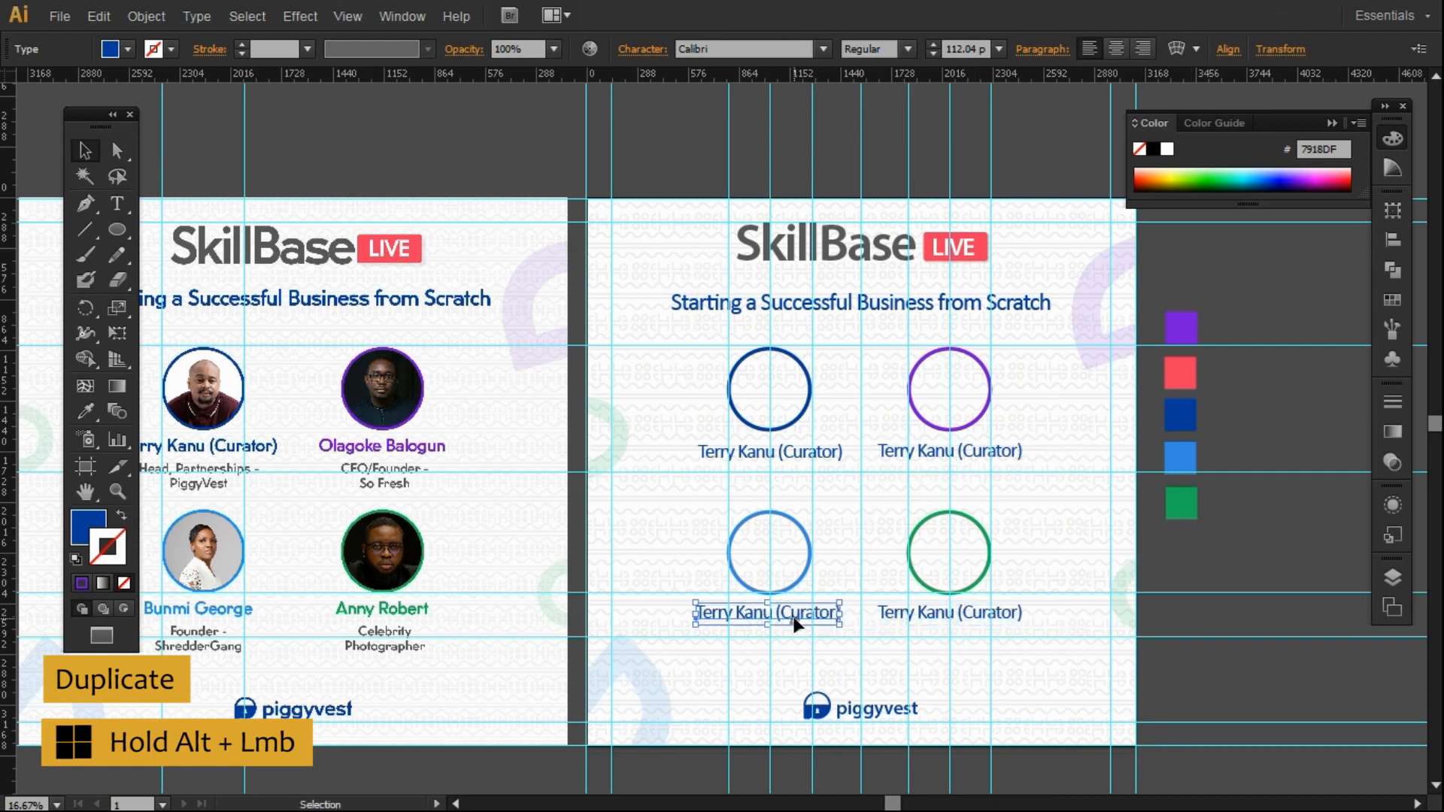
Colour the lower-left, upper-right and lower-right name labels light blue, purple and green to match their rings.
click(1173, 566)
click(786, 616)
click(84, 411)
click(1183, 458)
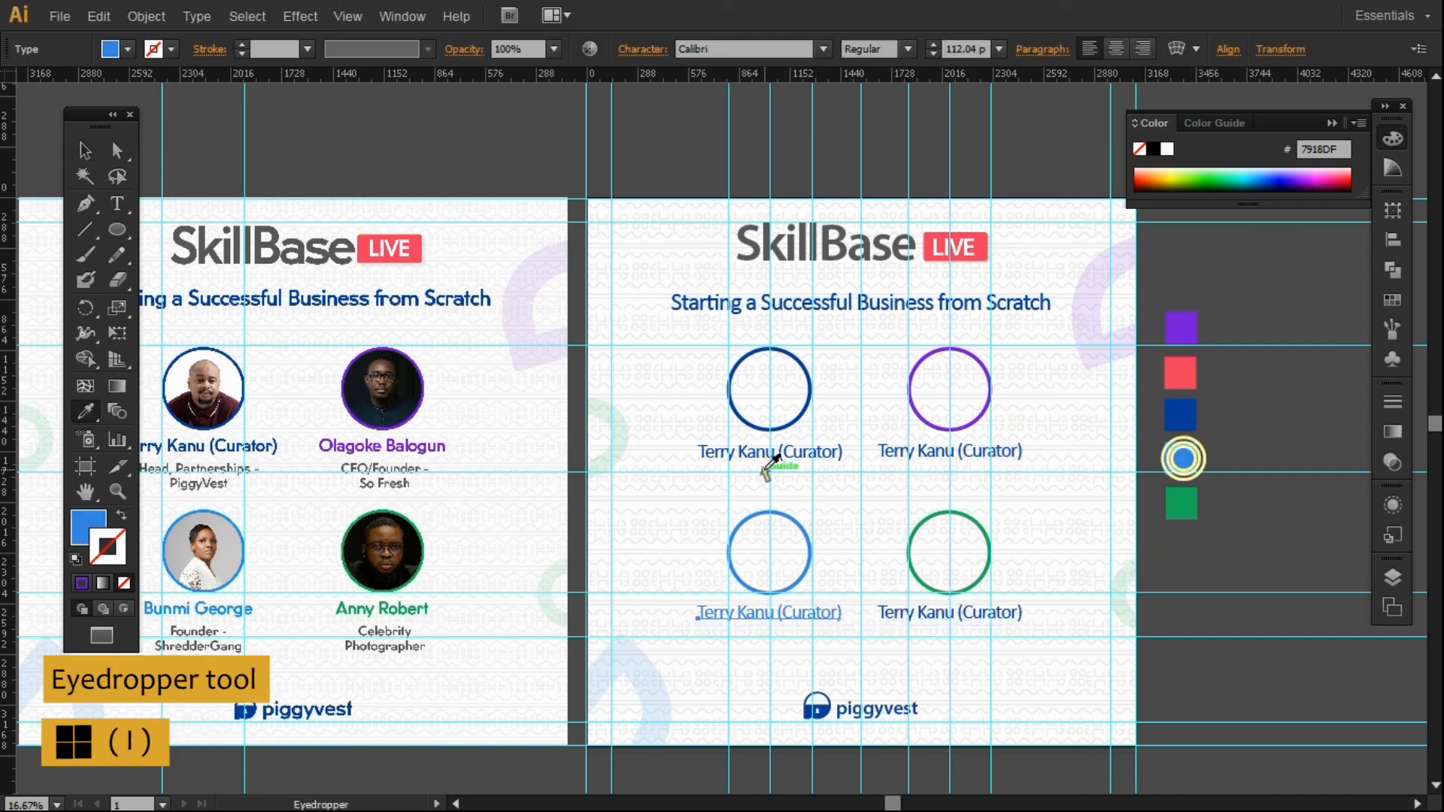
click(84, 155)
click(918, 456)
click(84, 411)
click(1180, 328)
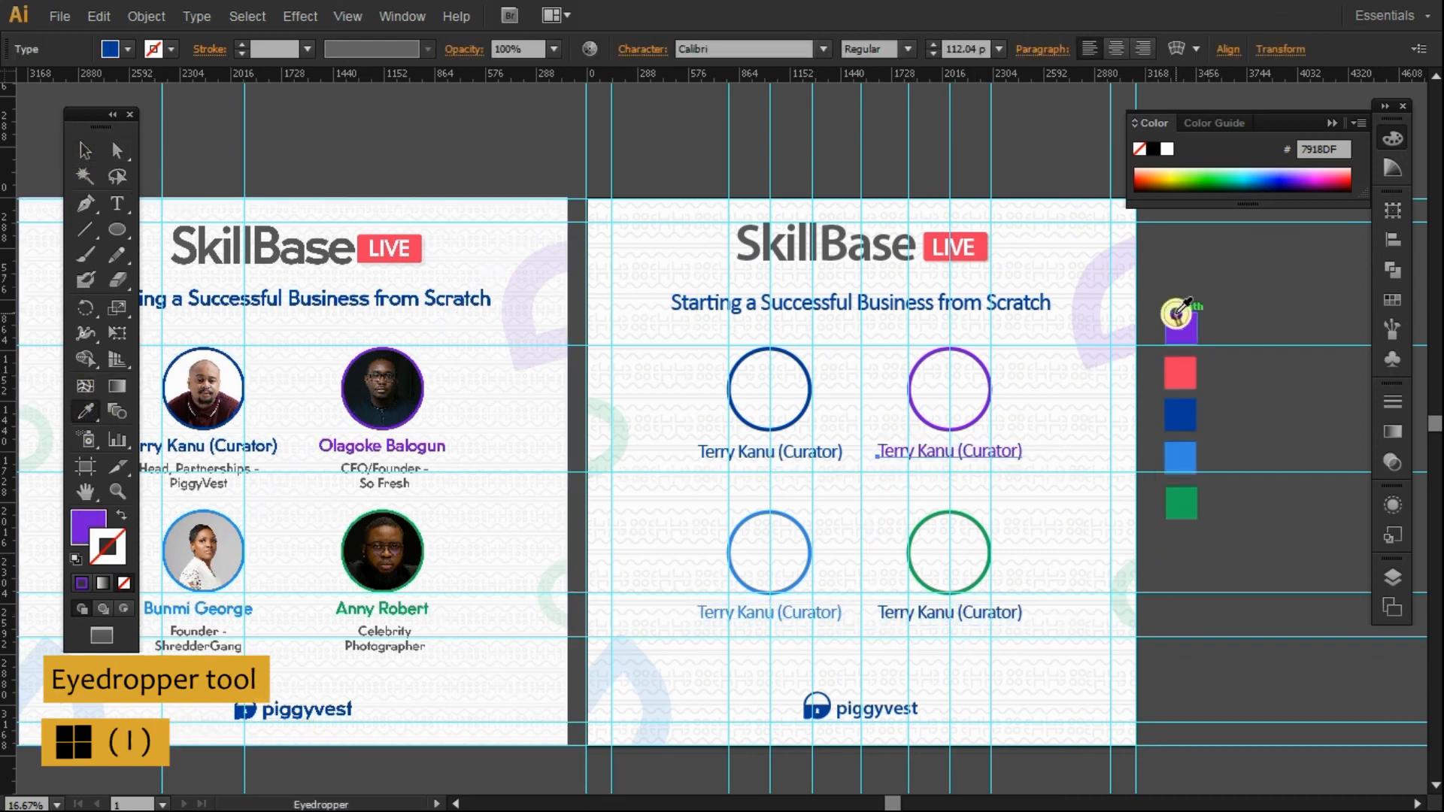
click(84, 150)
click(939, 612)
click(84, 411)
click(1181, 504)
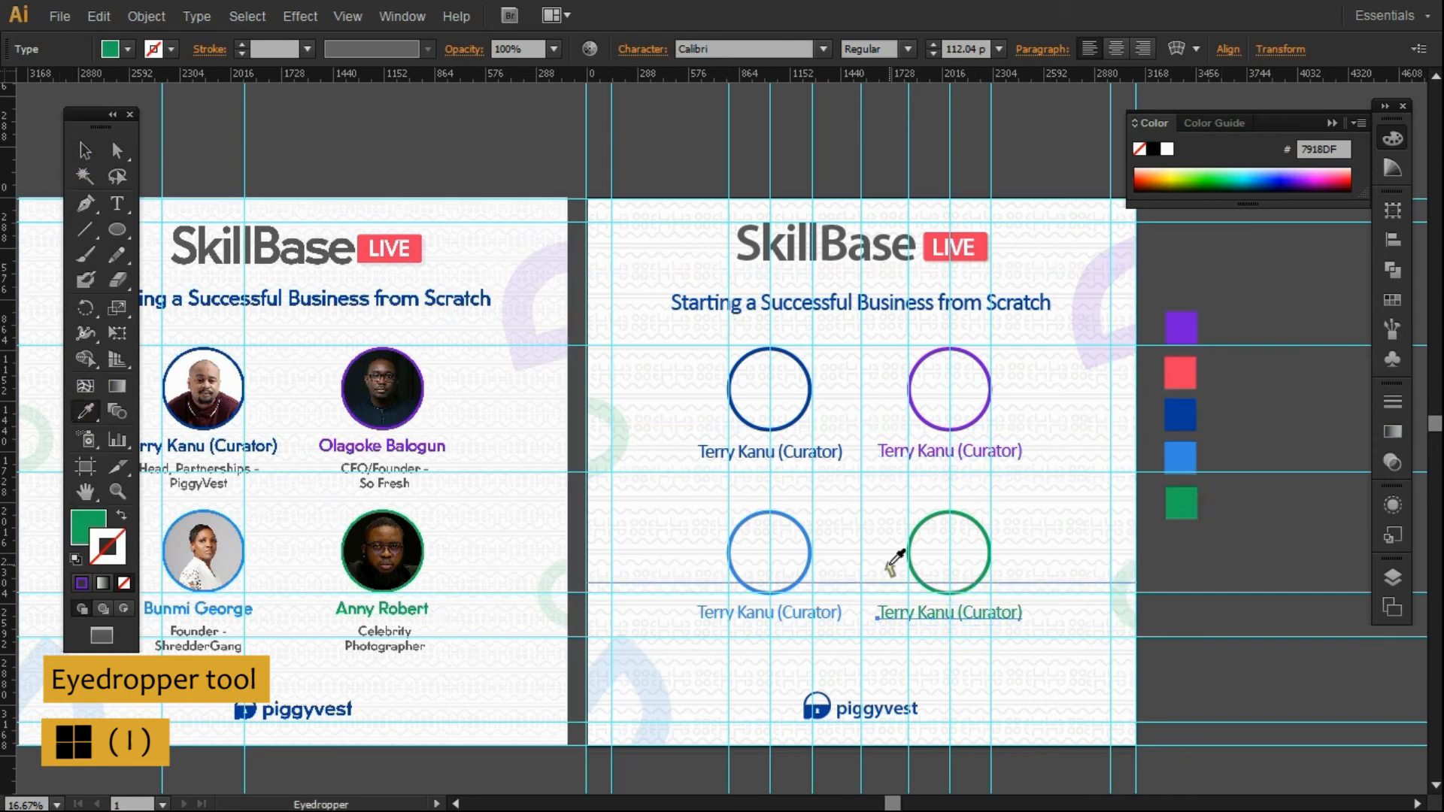
click(80, 151)
Retype the upper-right label as the second speaker's name.
click(1221, 530)
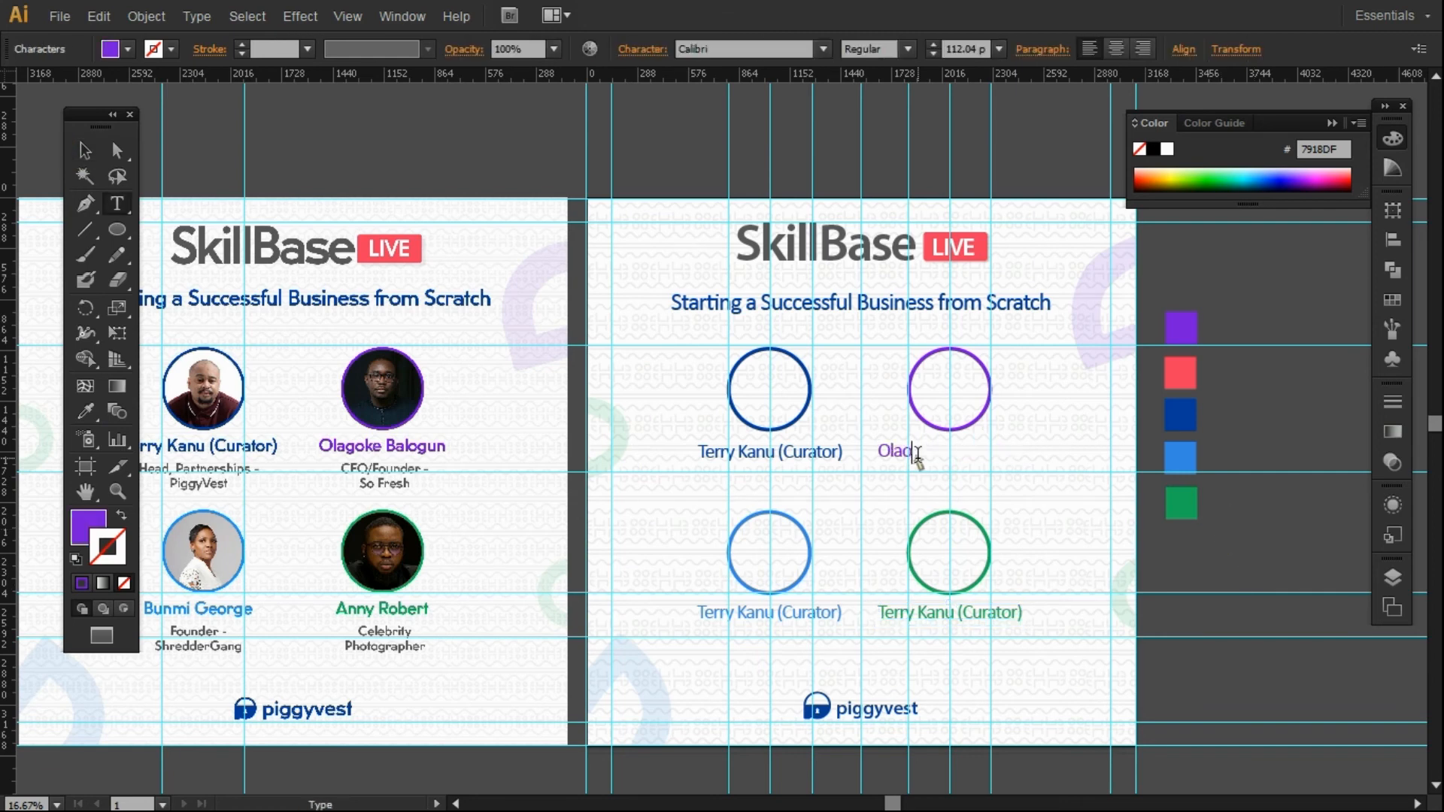
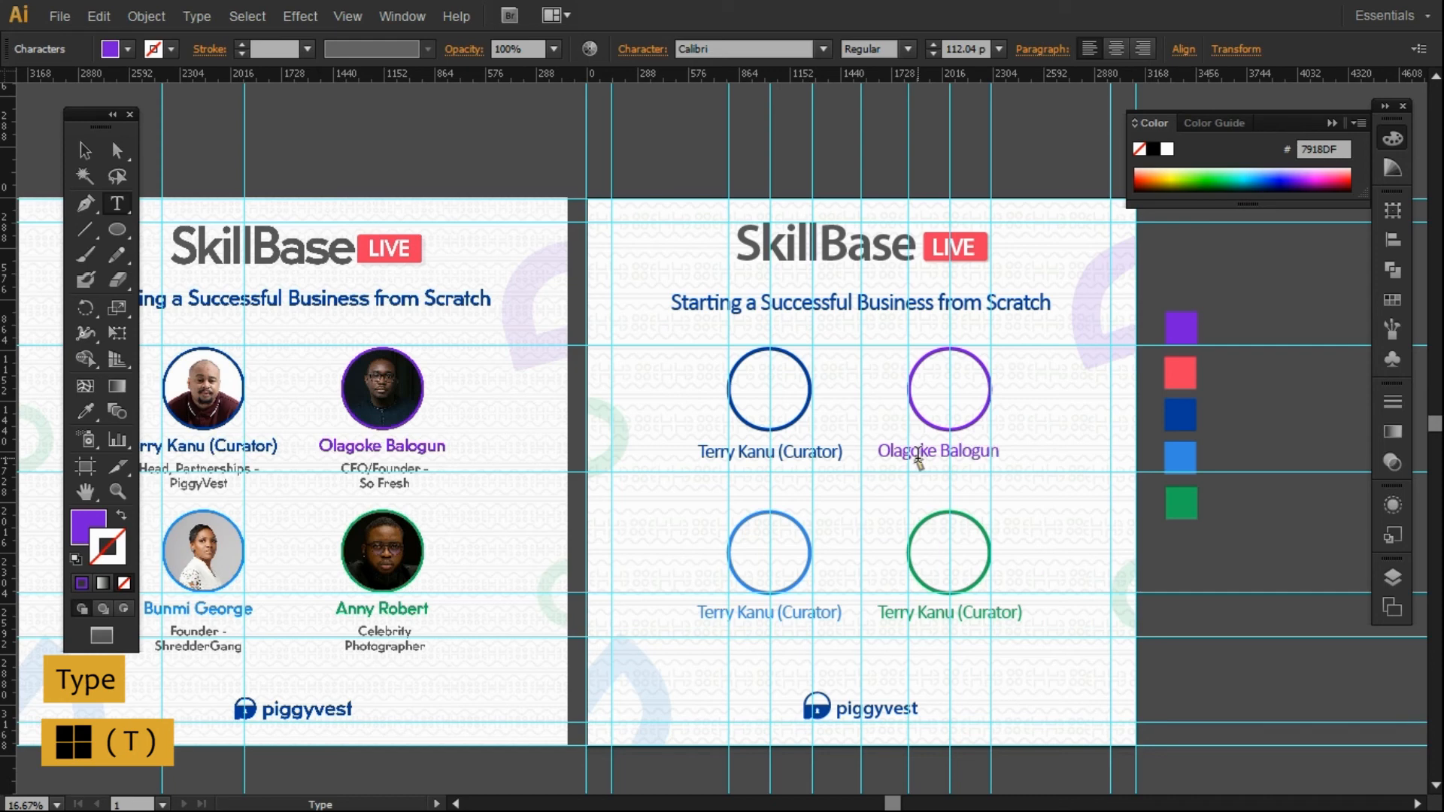
click(84, 150)
Make the speaker name labels bold.
click(736, 457)
click(908, 49)
click(872, 124)
click(944, 454)
click(907, 49)
click(872, 124)
click(782, 613)
click(907, 49)
click(933, 615)
click(907, 49)
click(872, 124)
Replace the green label's text with the fourth speaker's name and centre it under the green ring.
click(1211, 528)
double_click(916, 613)
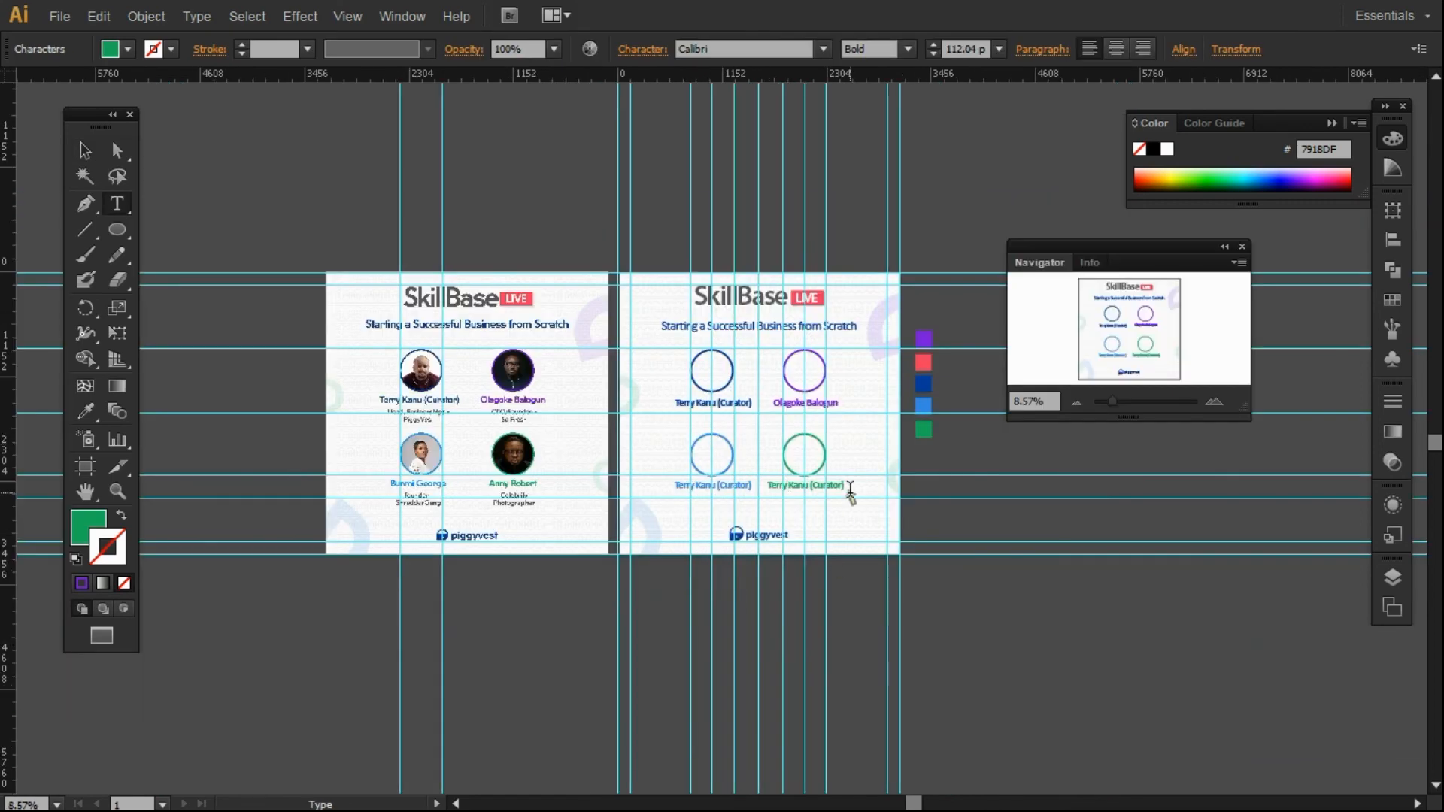
drag(850, 493, 760, 485)
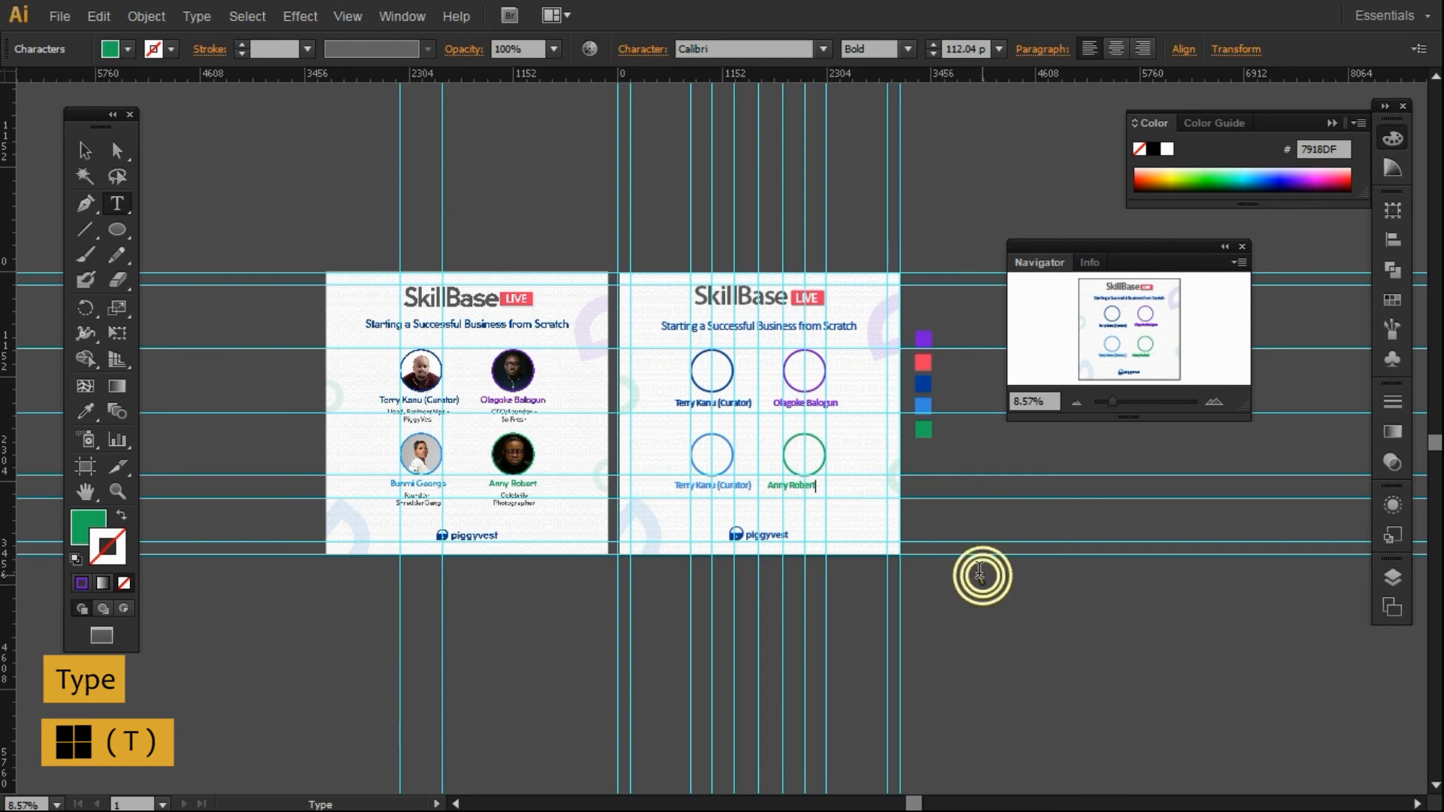
key(Escape)
drag(791, 491, 803, 491)
click(935, 516)
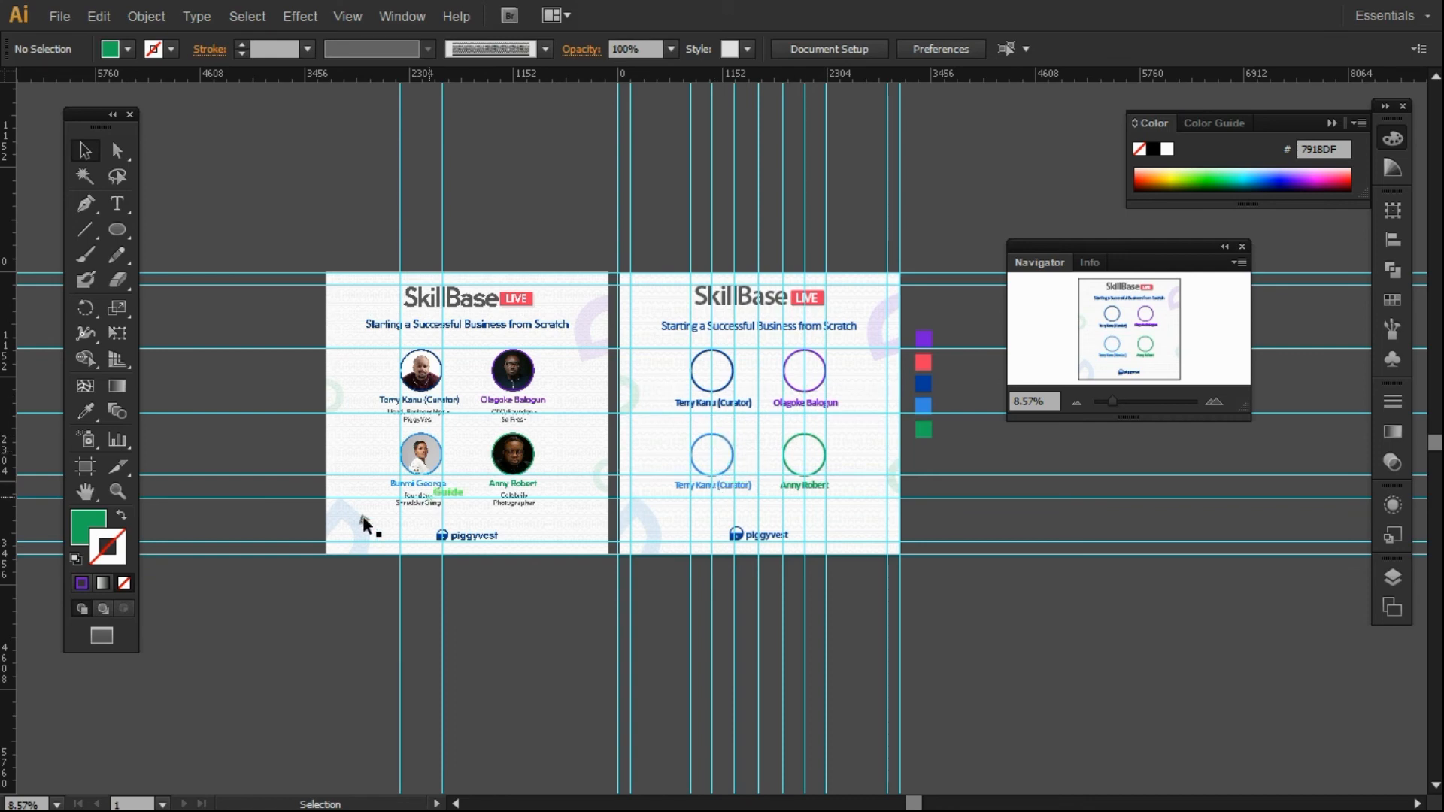
Zoom in on both pages and retype the lower-left label as the third speaker's name.
click(117, 490)
drag(459, 258, 942, 637)
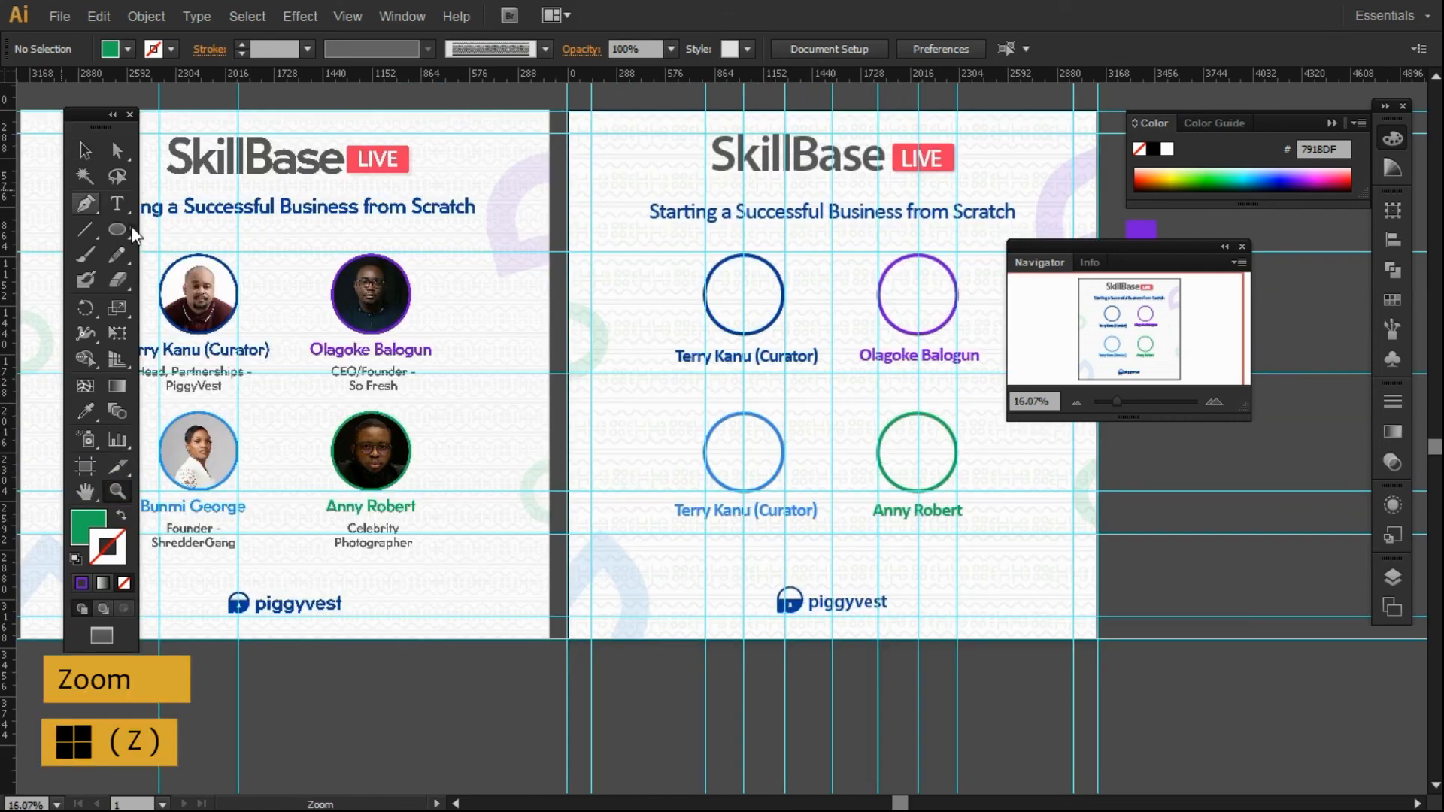
key(v)
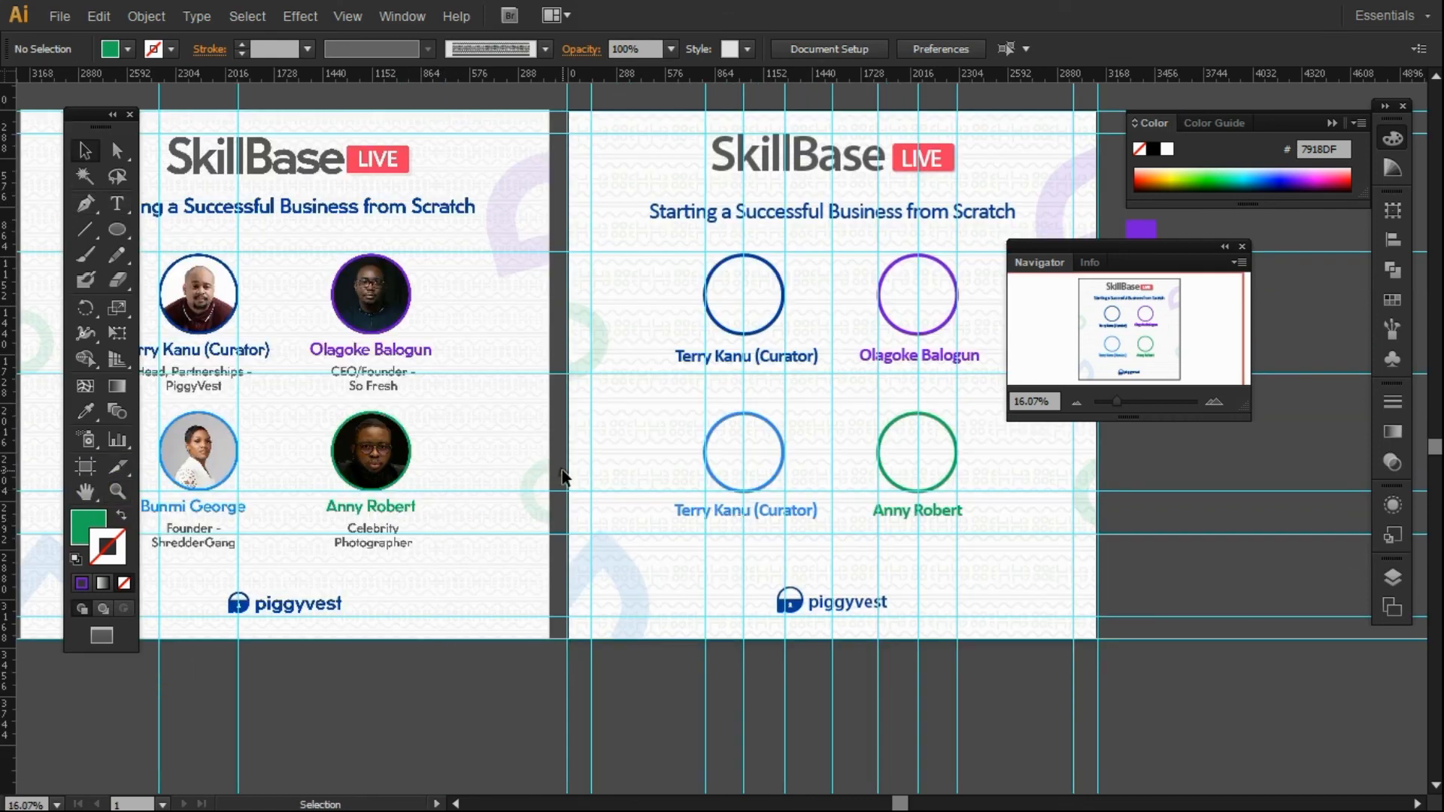
double_click(783, 511)
key(ctrl+a)
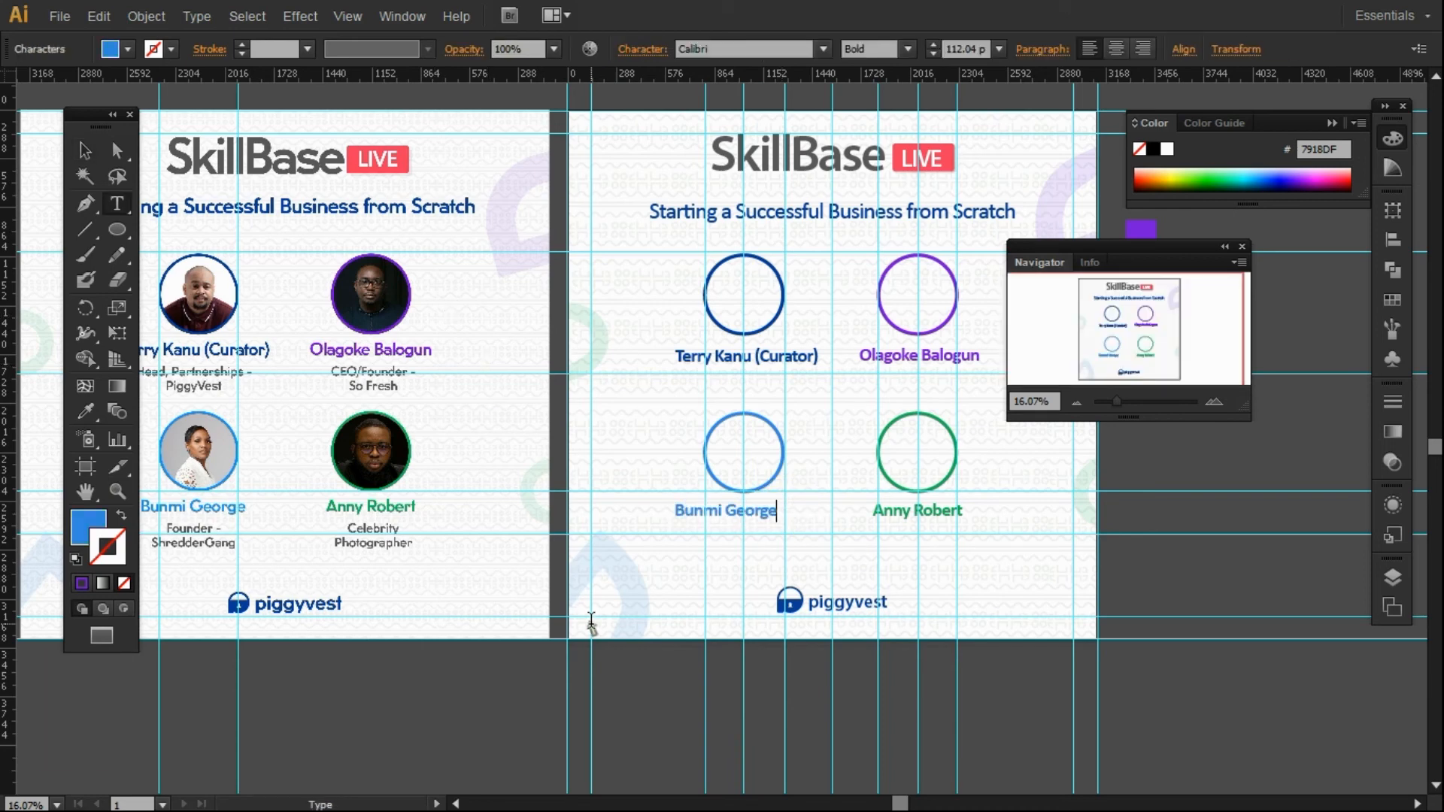
key(Escape)
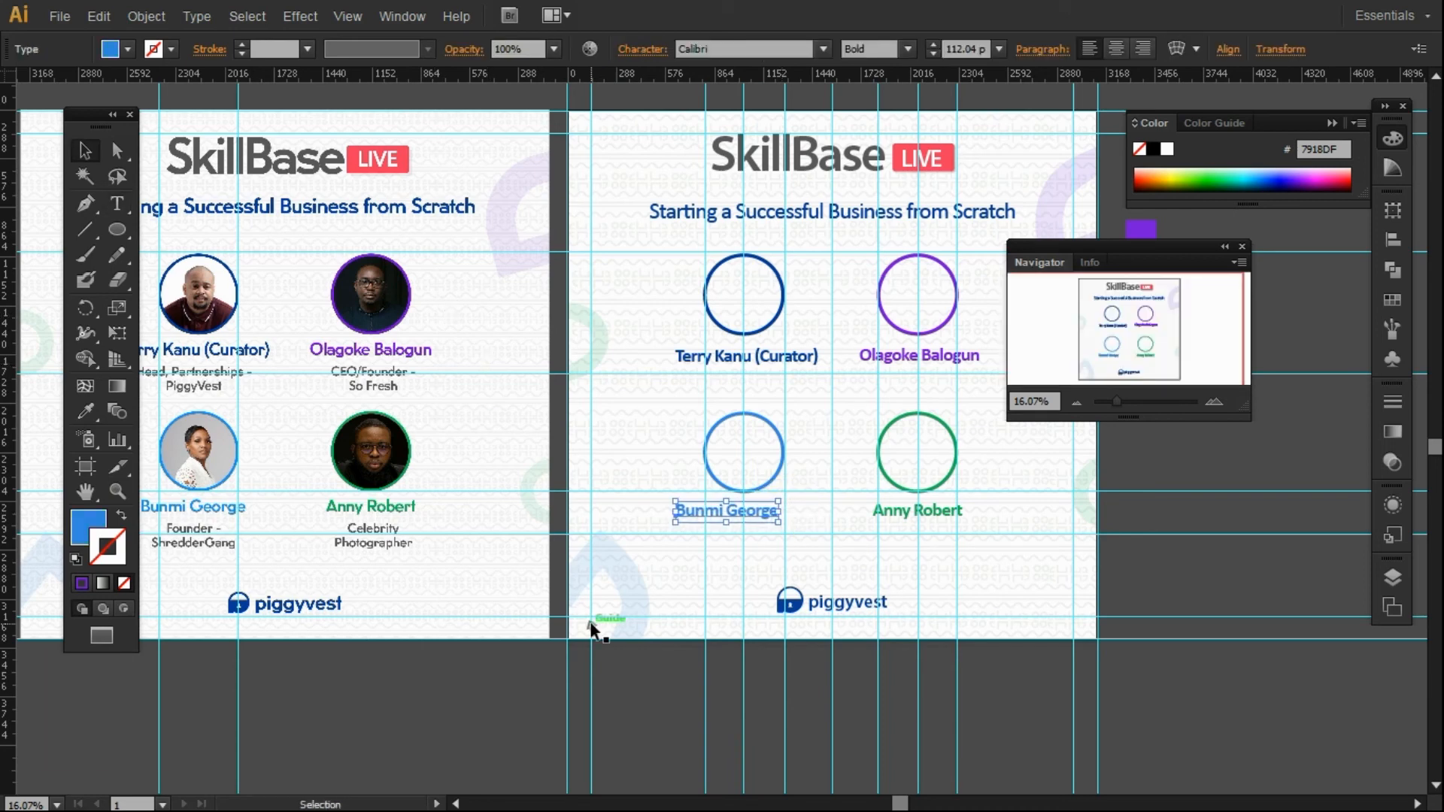
click(1155, 564)
Add a 'Head Partnership / PiggyVest' role line below the top-left speaker's name.
click(118, 203)
click(671, 375)
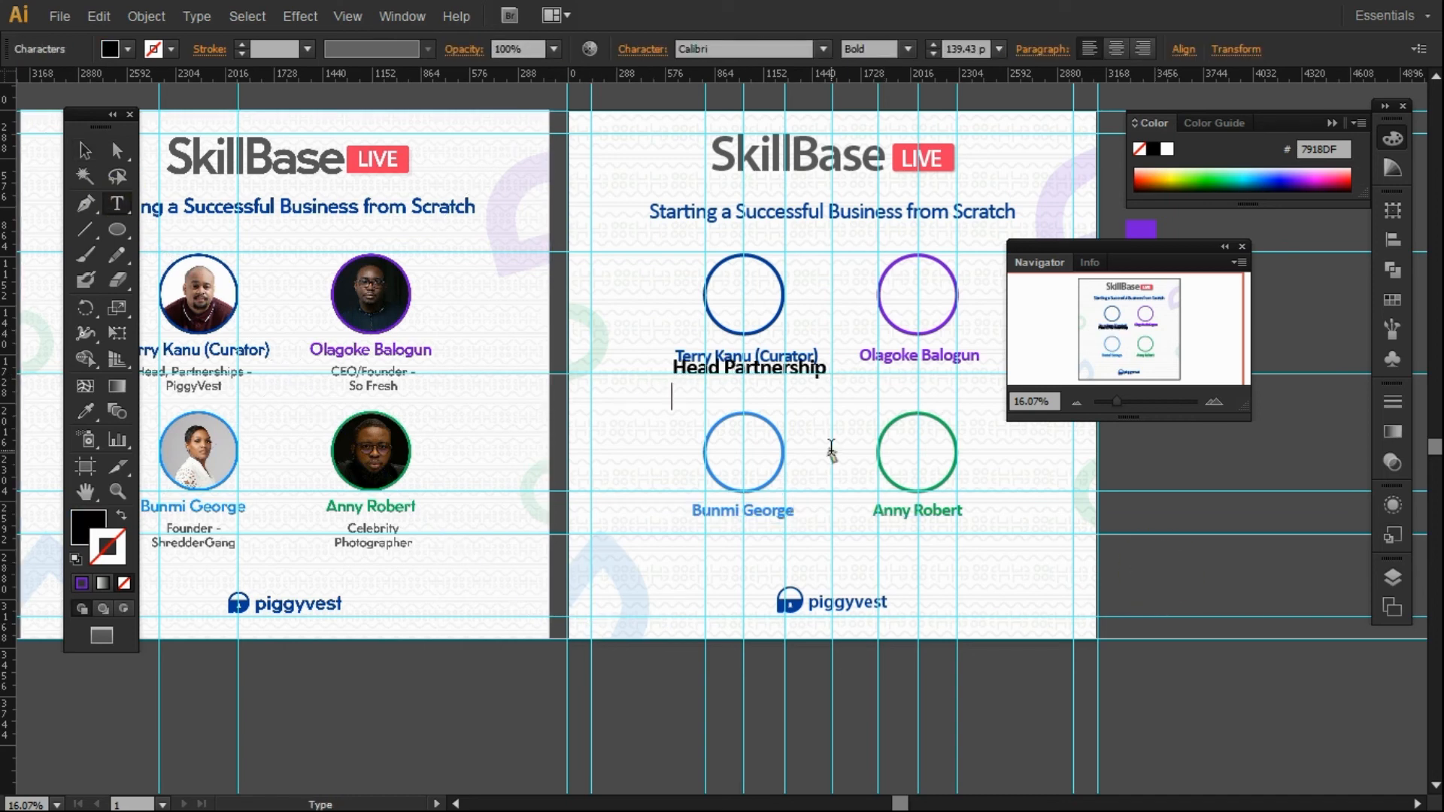
key(Left)
key(Left)
key(Left)
key(Left)
key(Left)
key(BackSpace)
text(P)
drag(771, 402, 86, 207)
click(85, 151)
drag(778, 380, 778, 396)
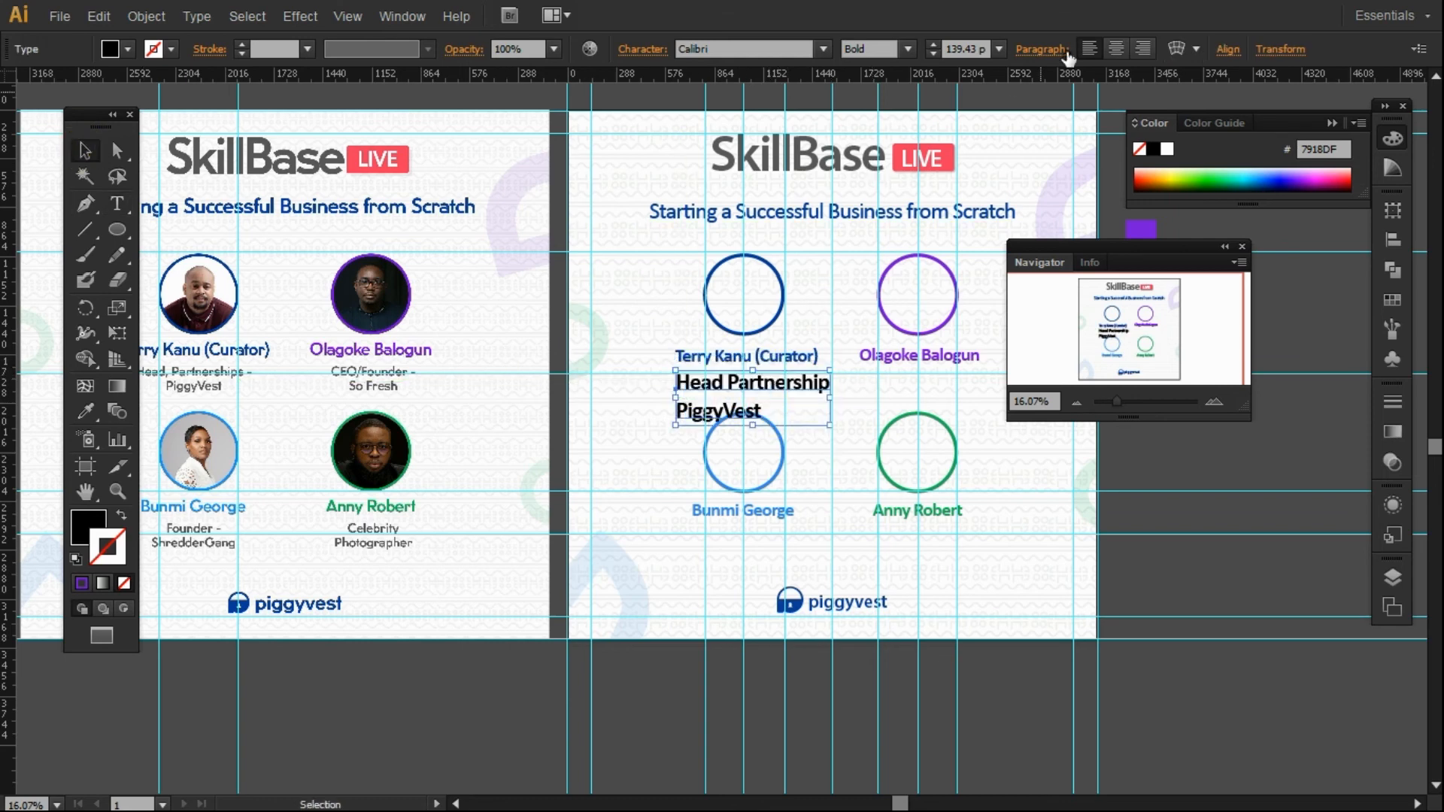
Centre-align the role text, set it to Regular, scale it down and tighten its leading to 84 pt.
click(1115, 48)
click(896, 110)
drag(750, 426, 748, 391)
click(731, 389)
click(733, 394)
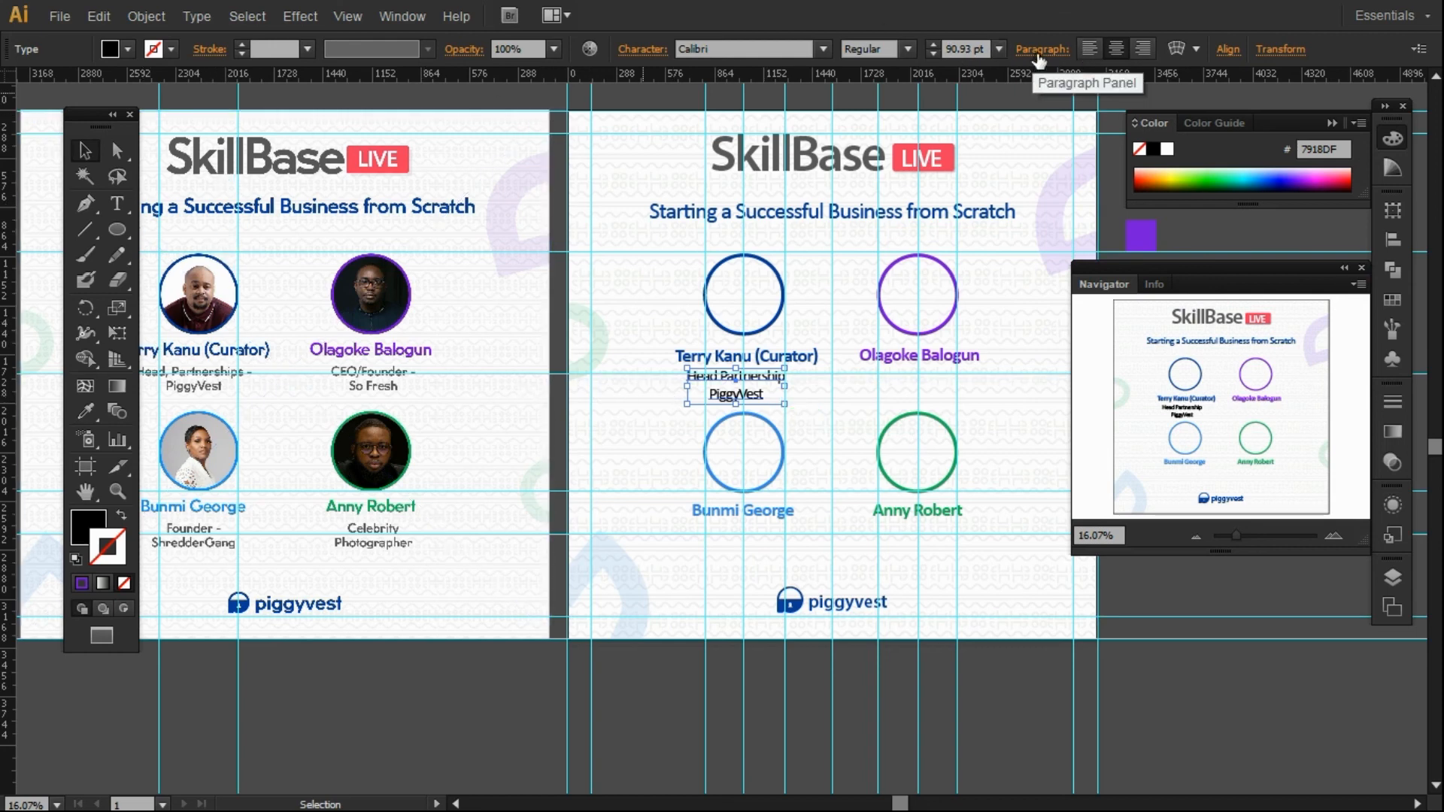
click(638, 49)
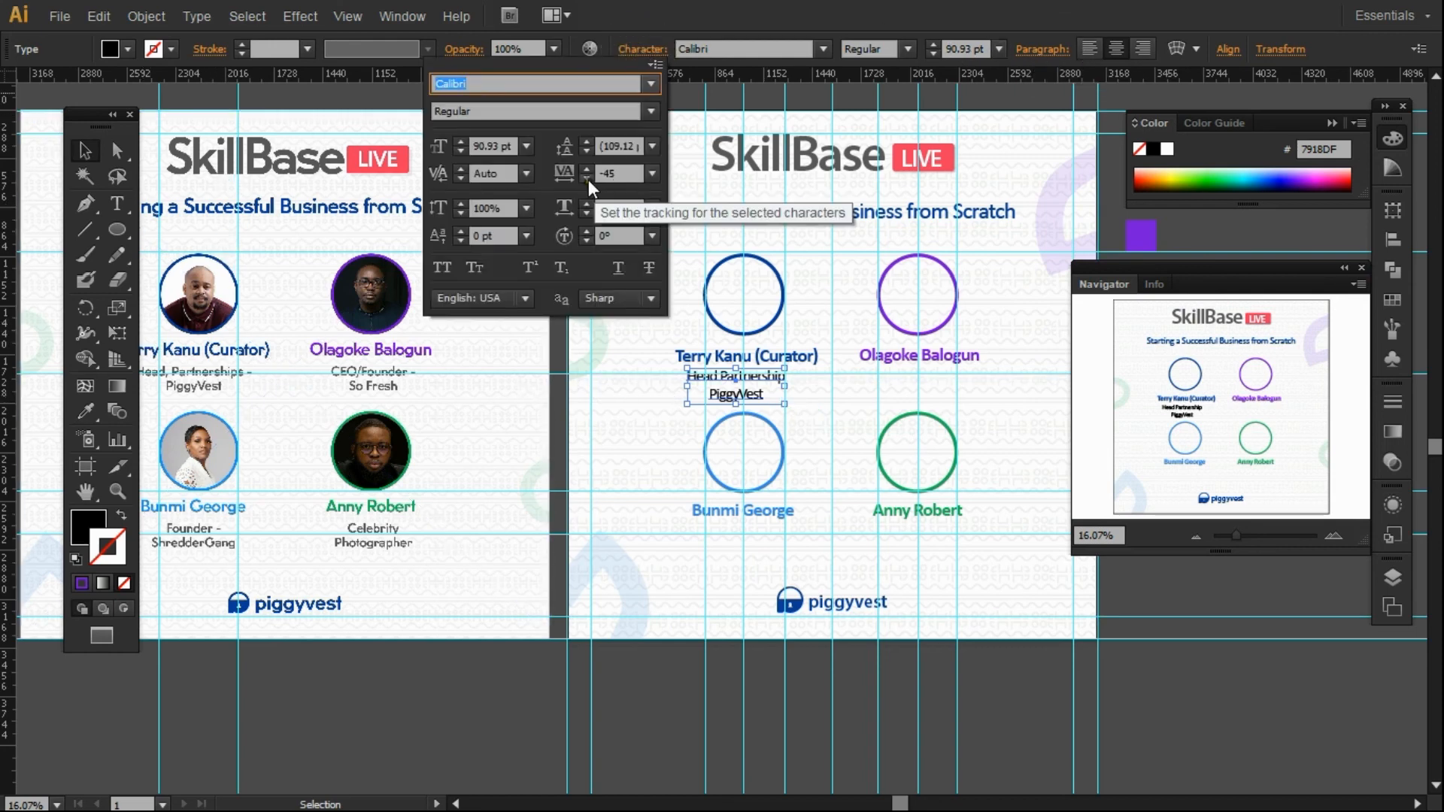
click(584, 149)
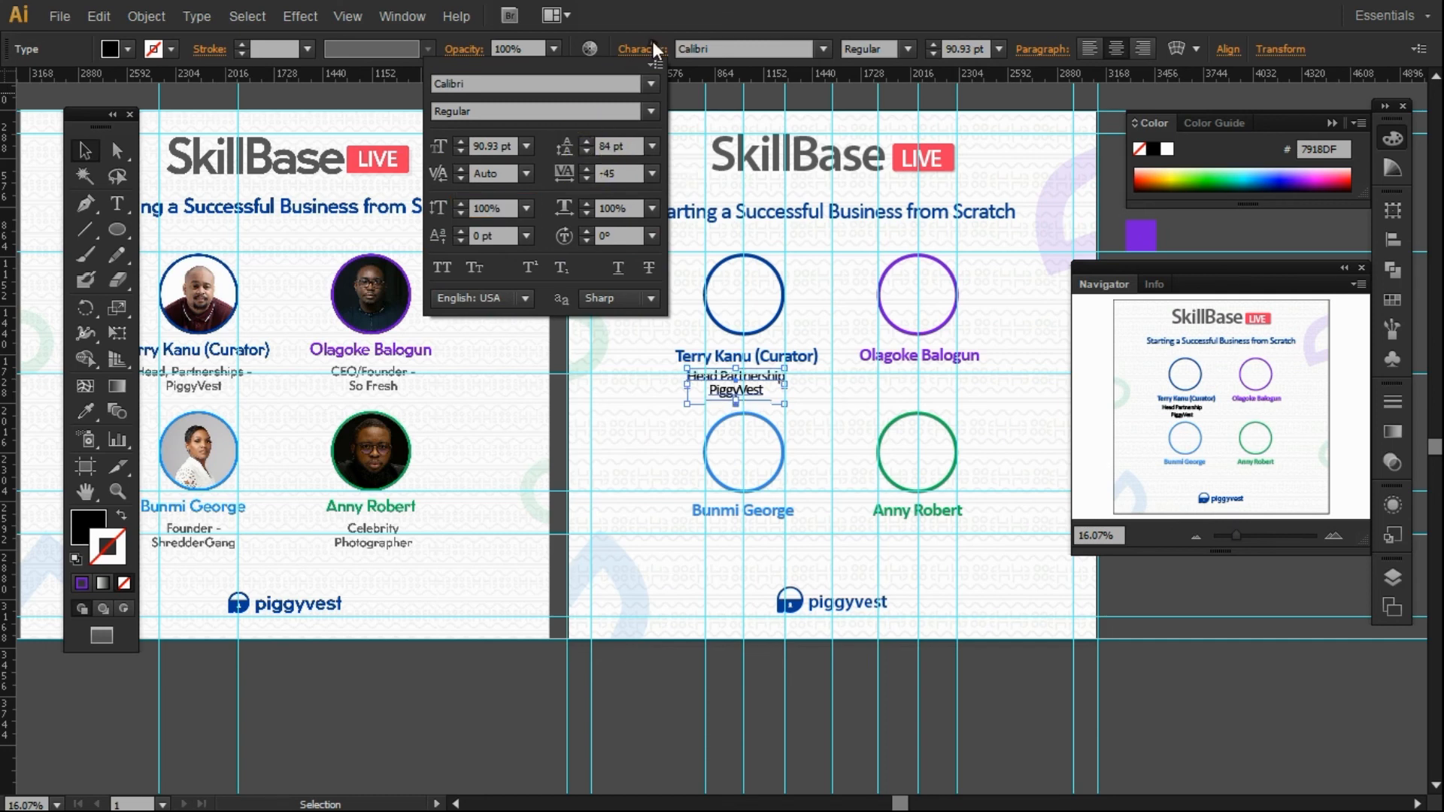
click(695, 129)
Copy the role line under the top-right speaker and retype it as 'CEO/Founder'.
drag(728, 397, 910, 399)
double_click(908, 391)
key(ctrl+a)
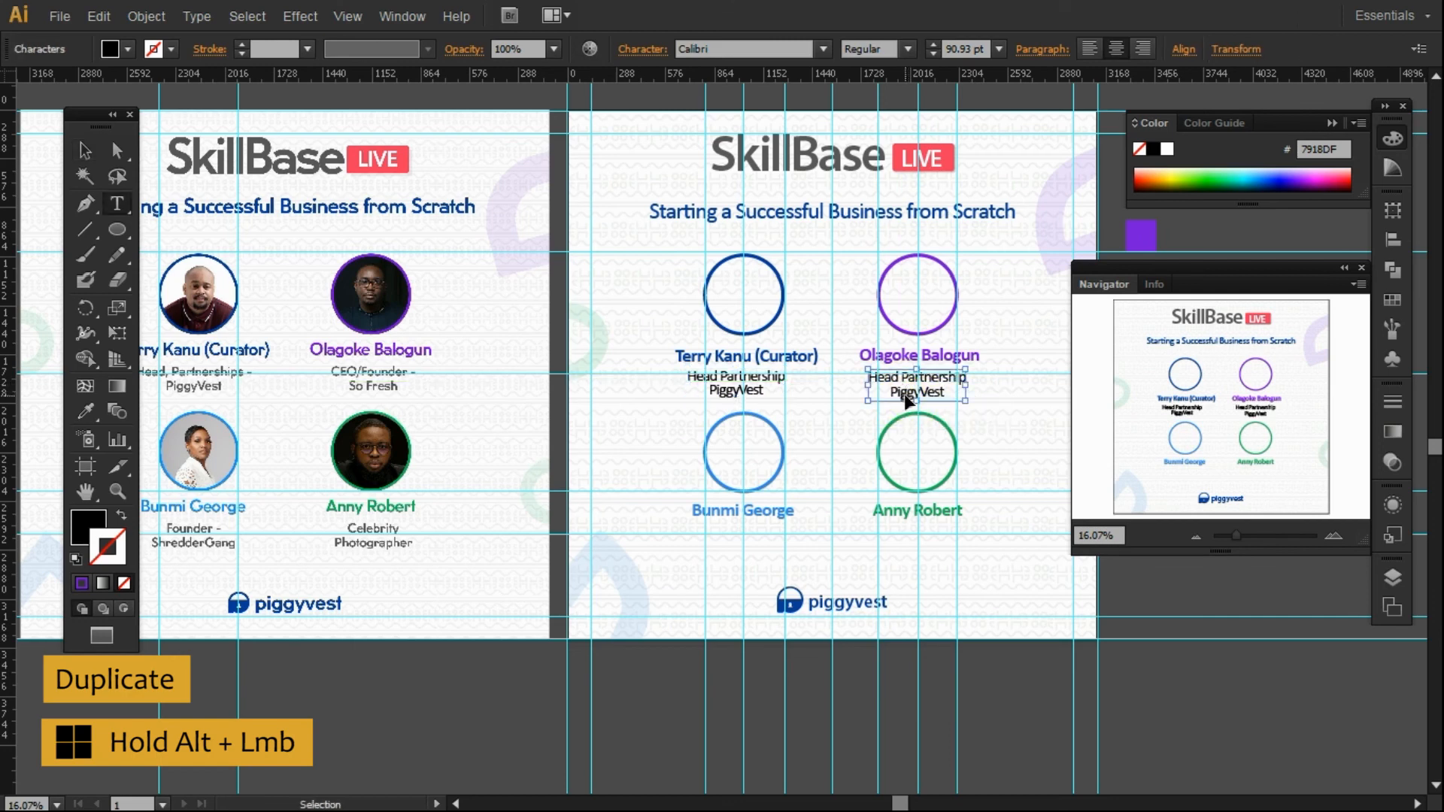
text(CE)
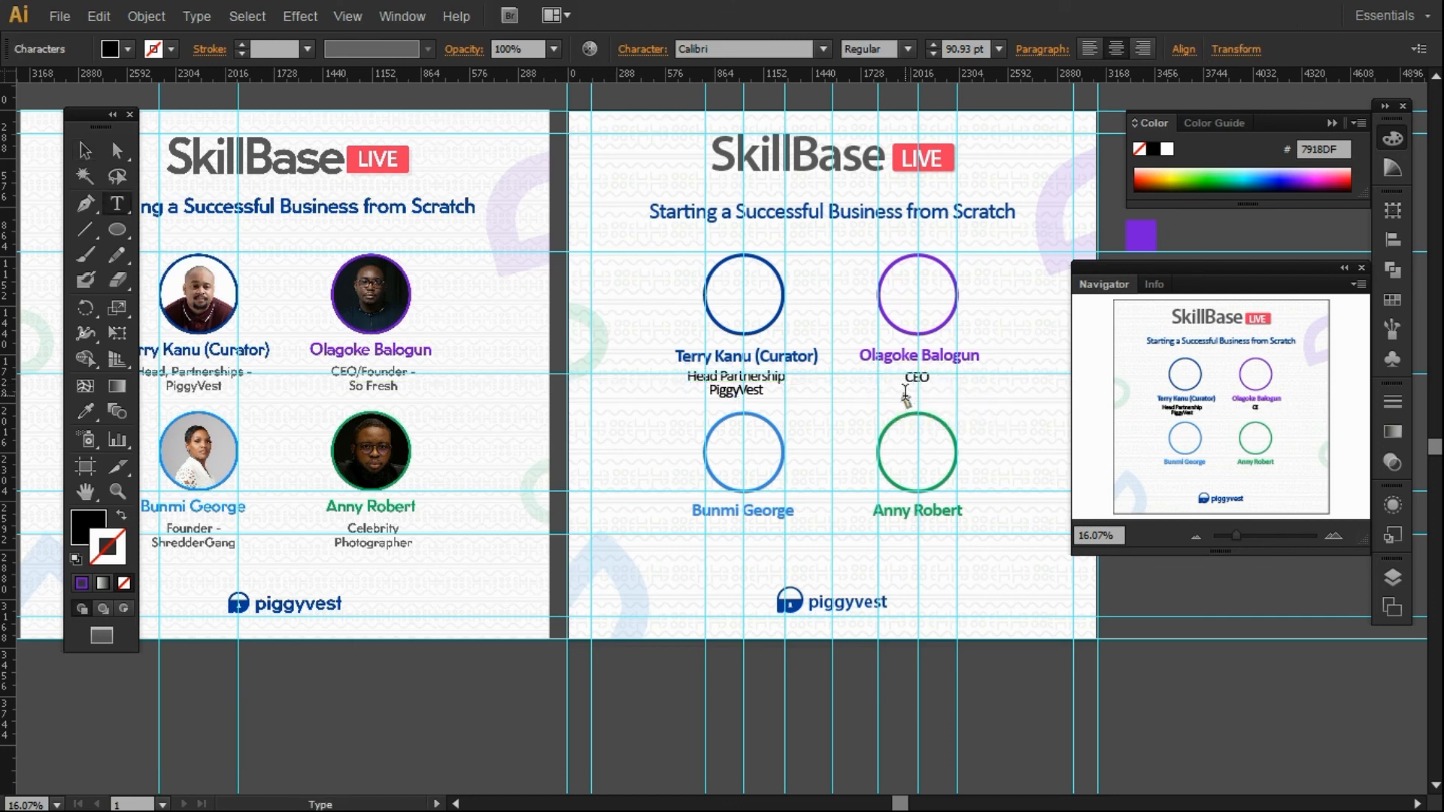
text(O/Founder)
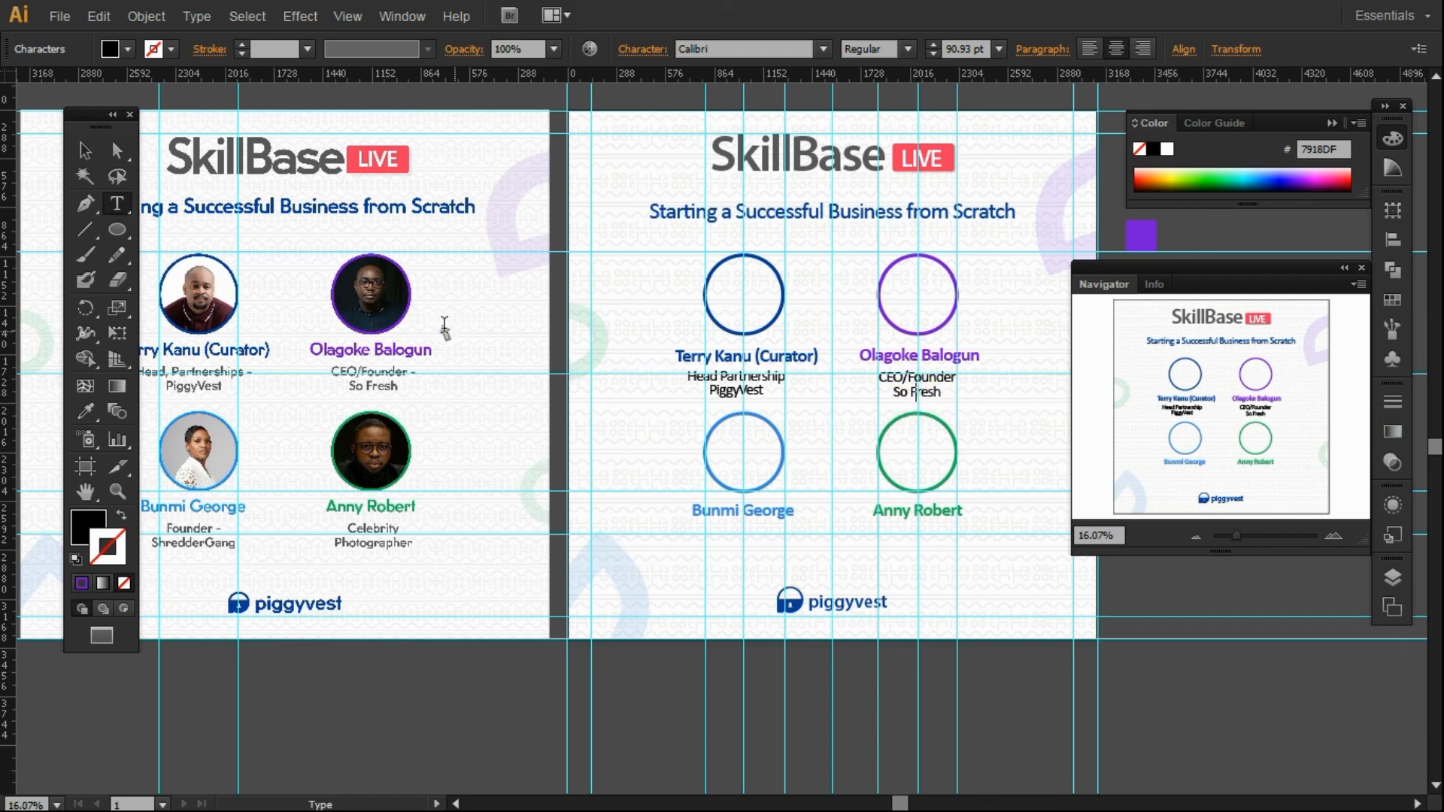
Colour both role lines dark grey (#424242).
click(84, 149)
click(914, 385)
click(1391, 172)
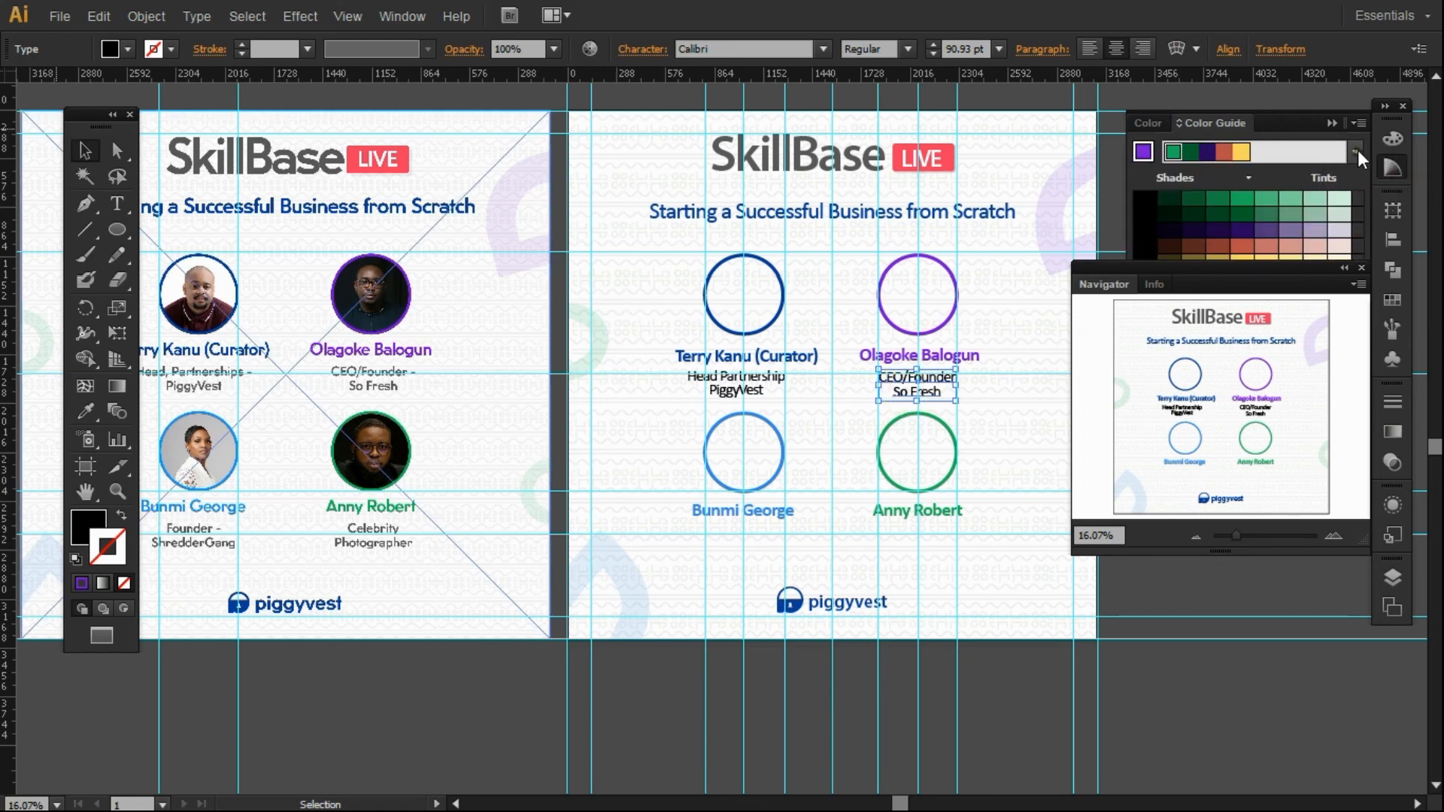
click(1397, 150)
double_click(84, 521)
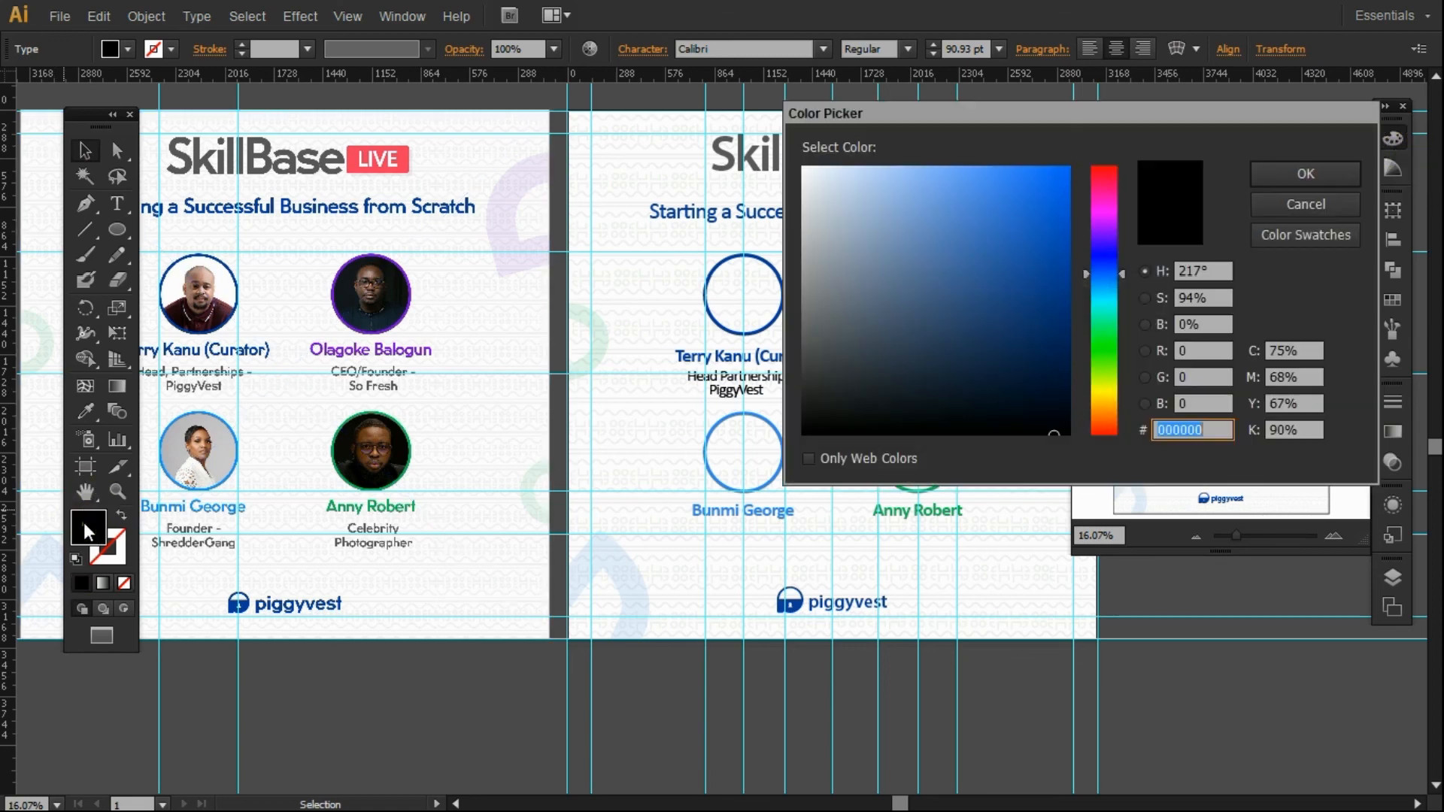
click(1305, 204)
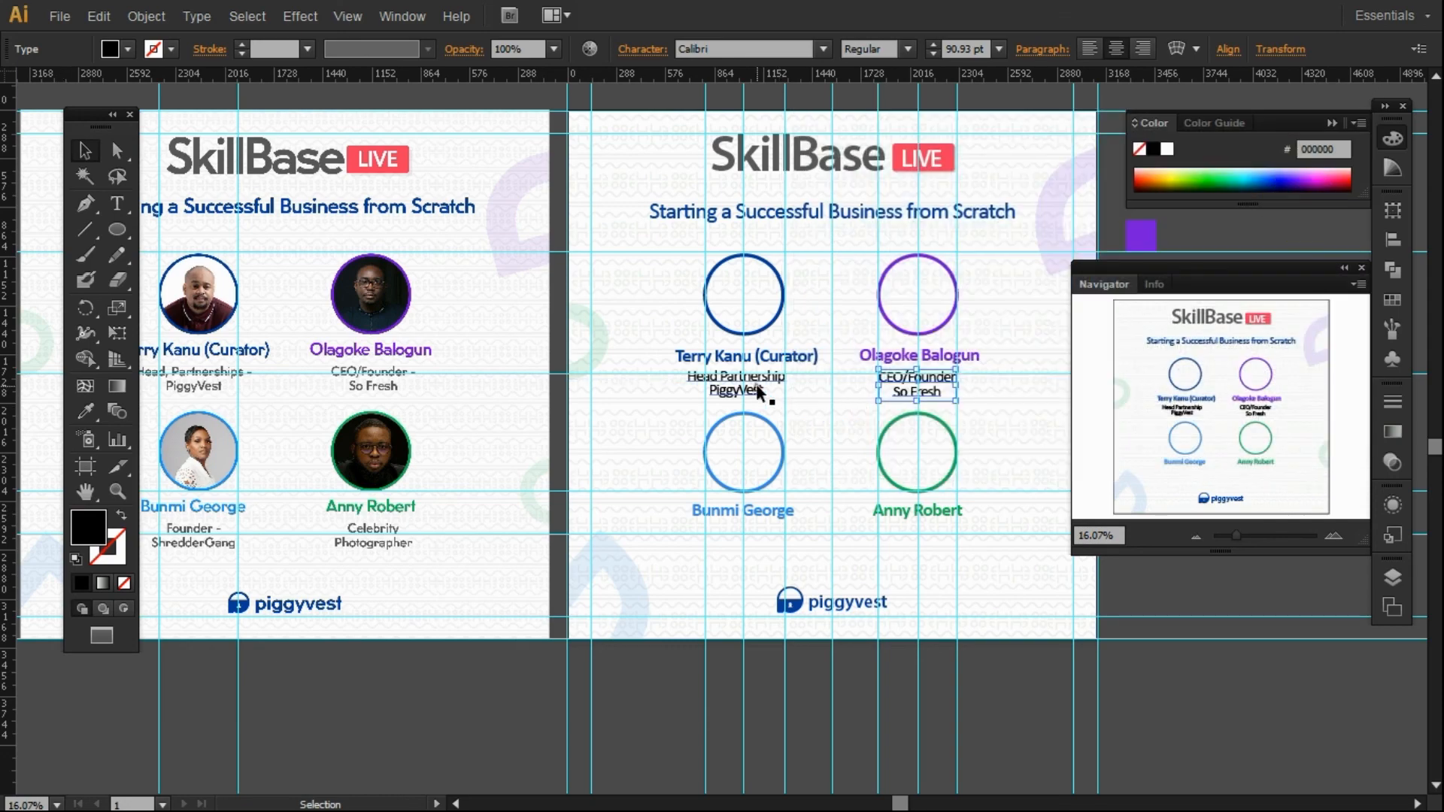
shift+click(765, 391)
double_click(87, 526)
drag(809, 331, 803, 361)
key(Return)
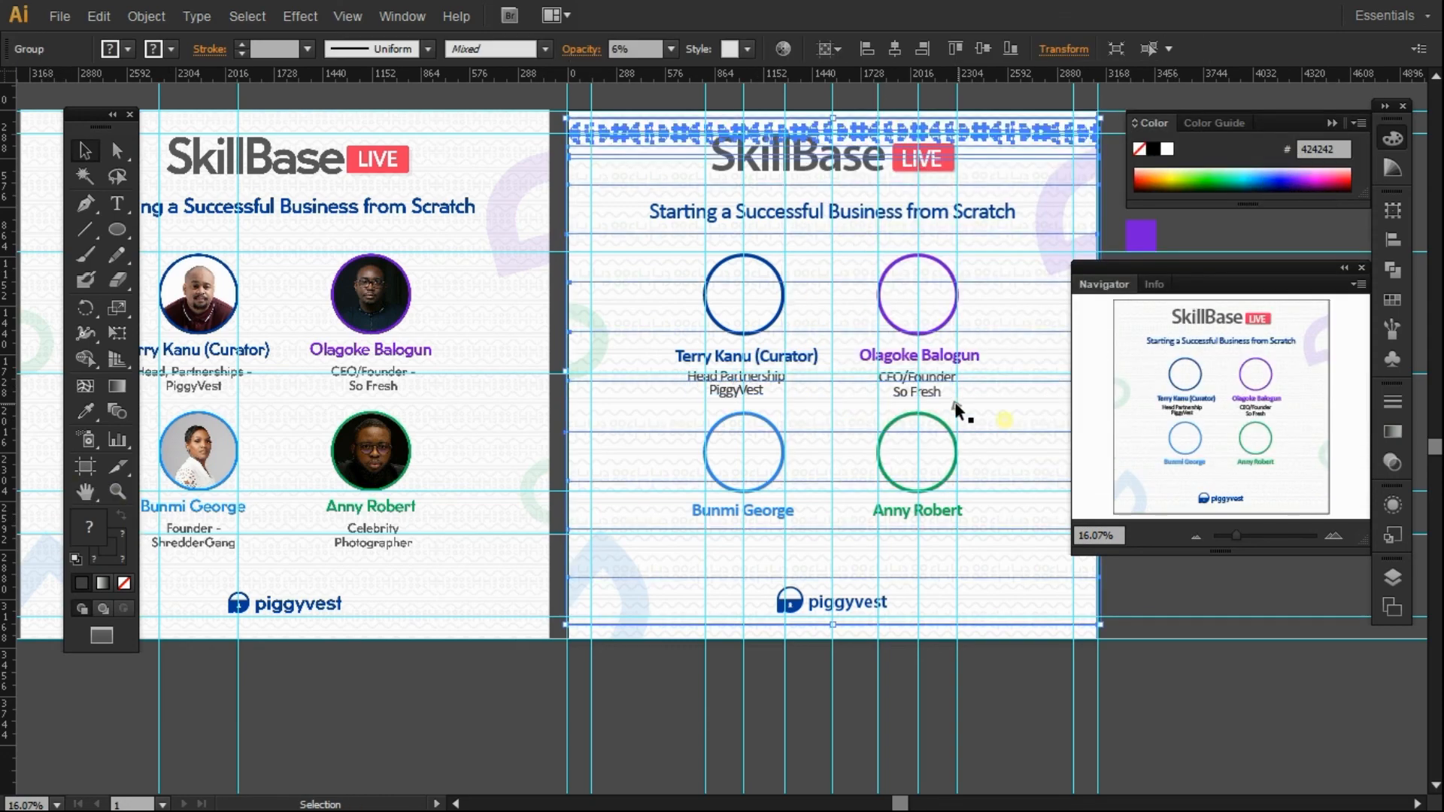
Duplicate both role lines down under the two bottom speakers.
shift+click(754, 394)
shift+click(754, 395)
drag(754, 395, 759, 549)
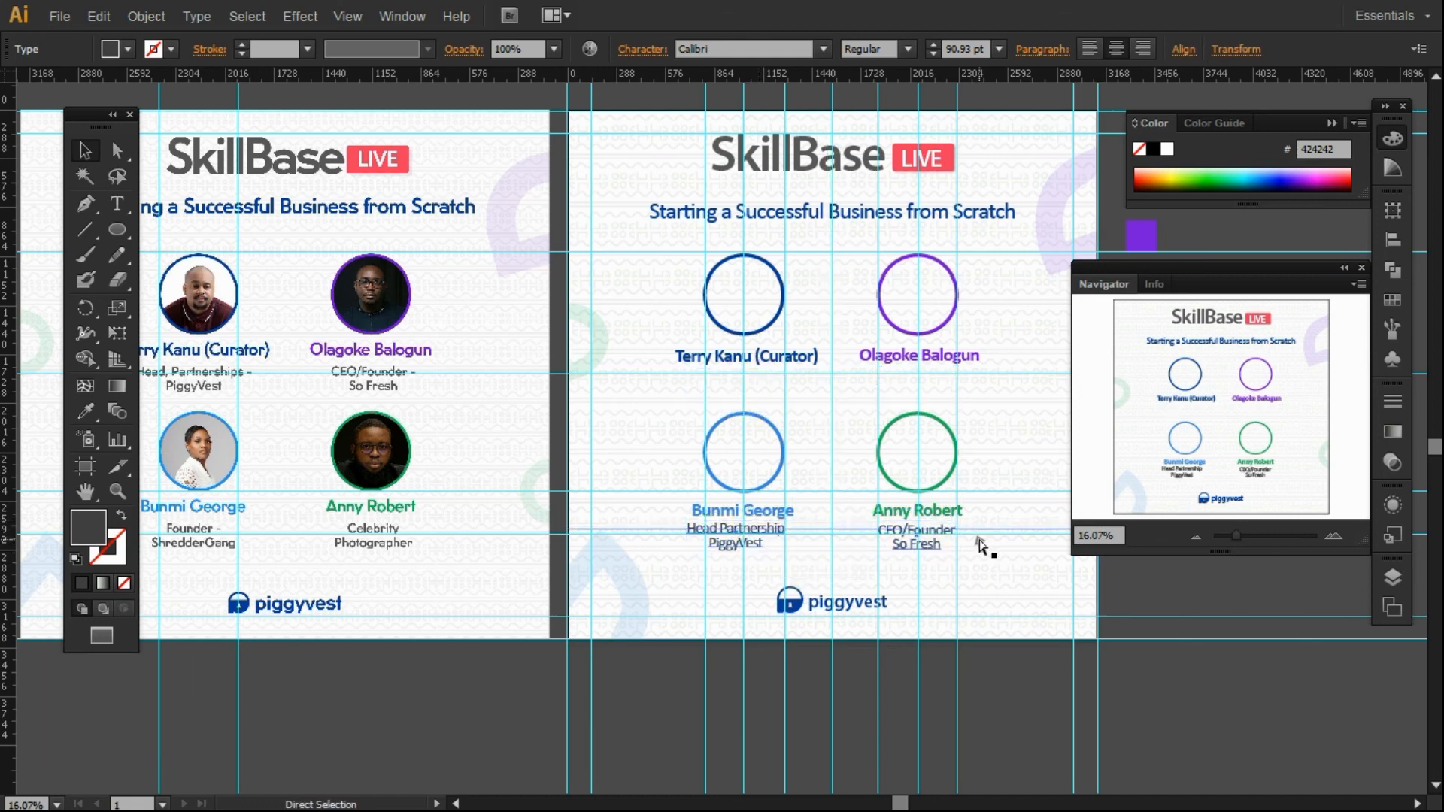
key(ctrl+z)
drag(926, 385, 927, 537)
Retype the bottom role lines, the right one as 'Celebrity Photographer'.
key(t)
click(927, 535)
key(ctrl+a)
text(C)
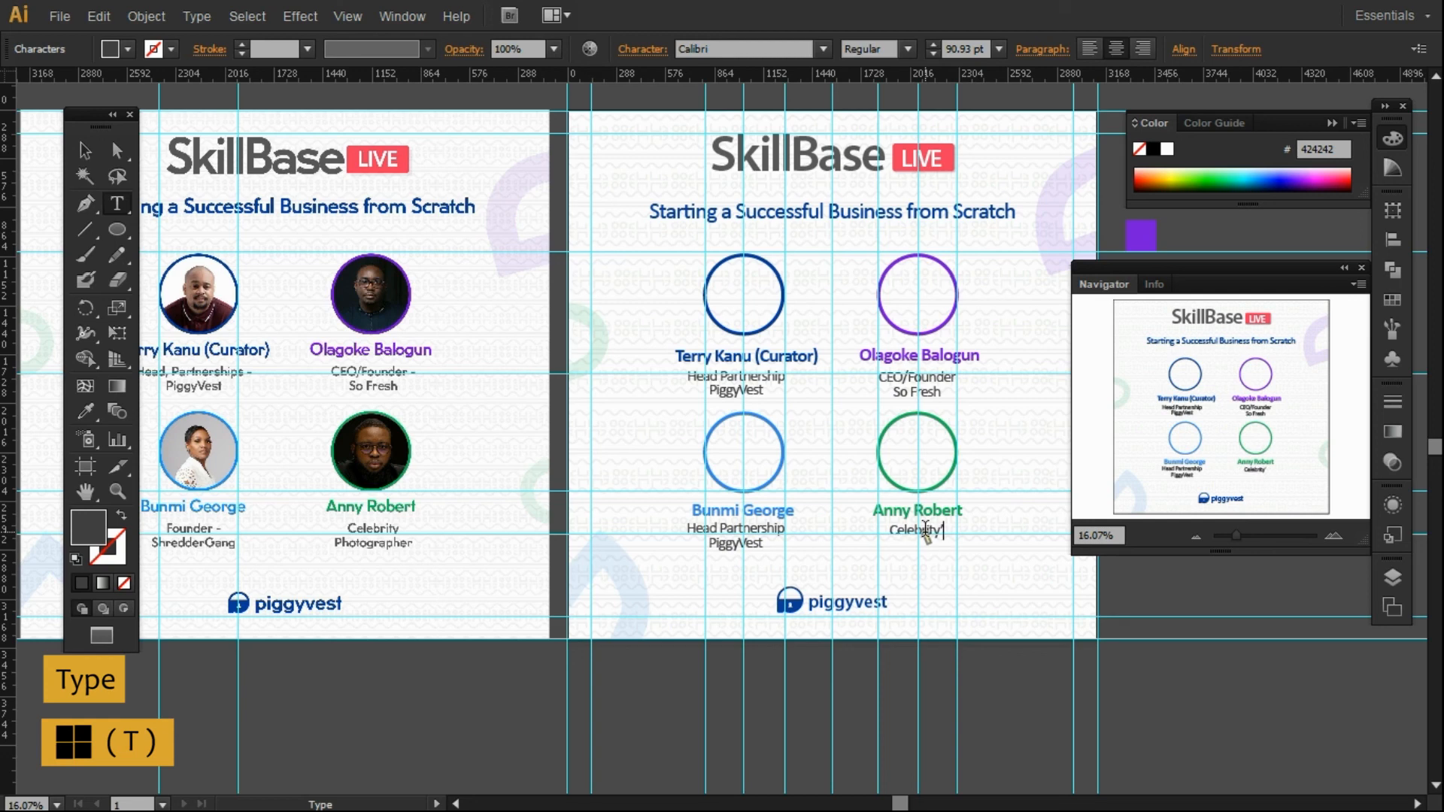
text(elebrity Phot)
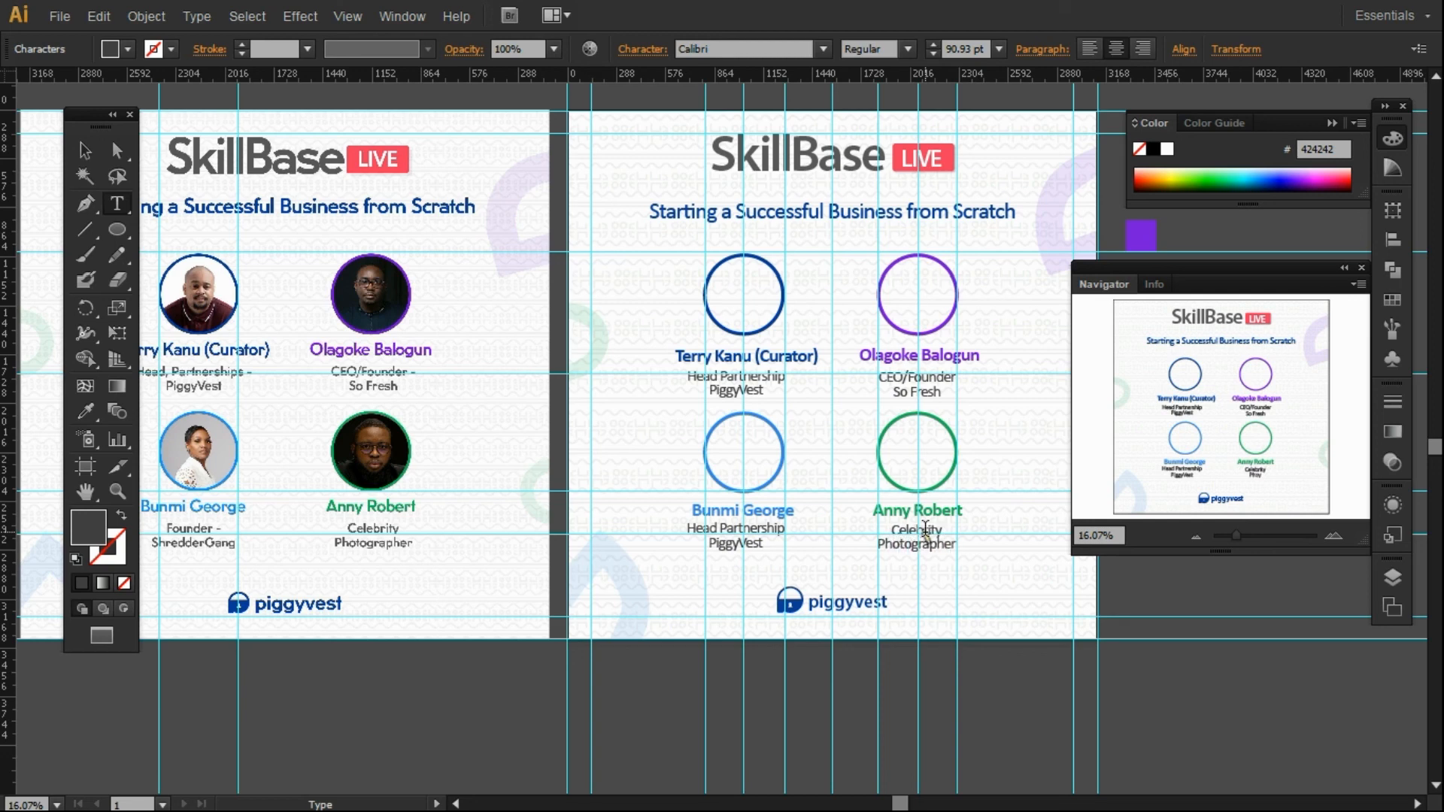
click(731, 535)
key(ctrl+a)
text(F)
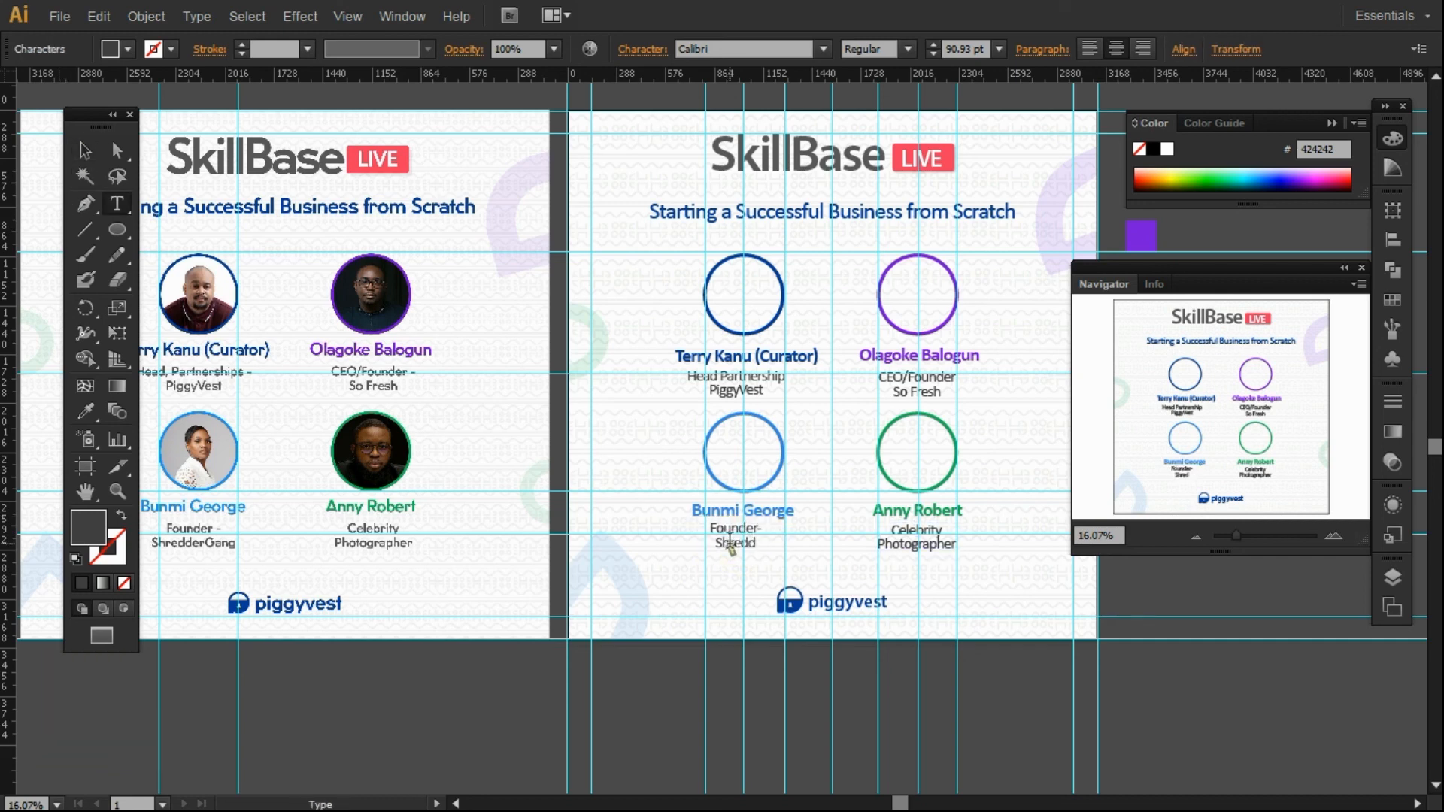
click(85, 151)
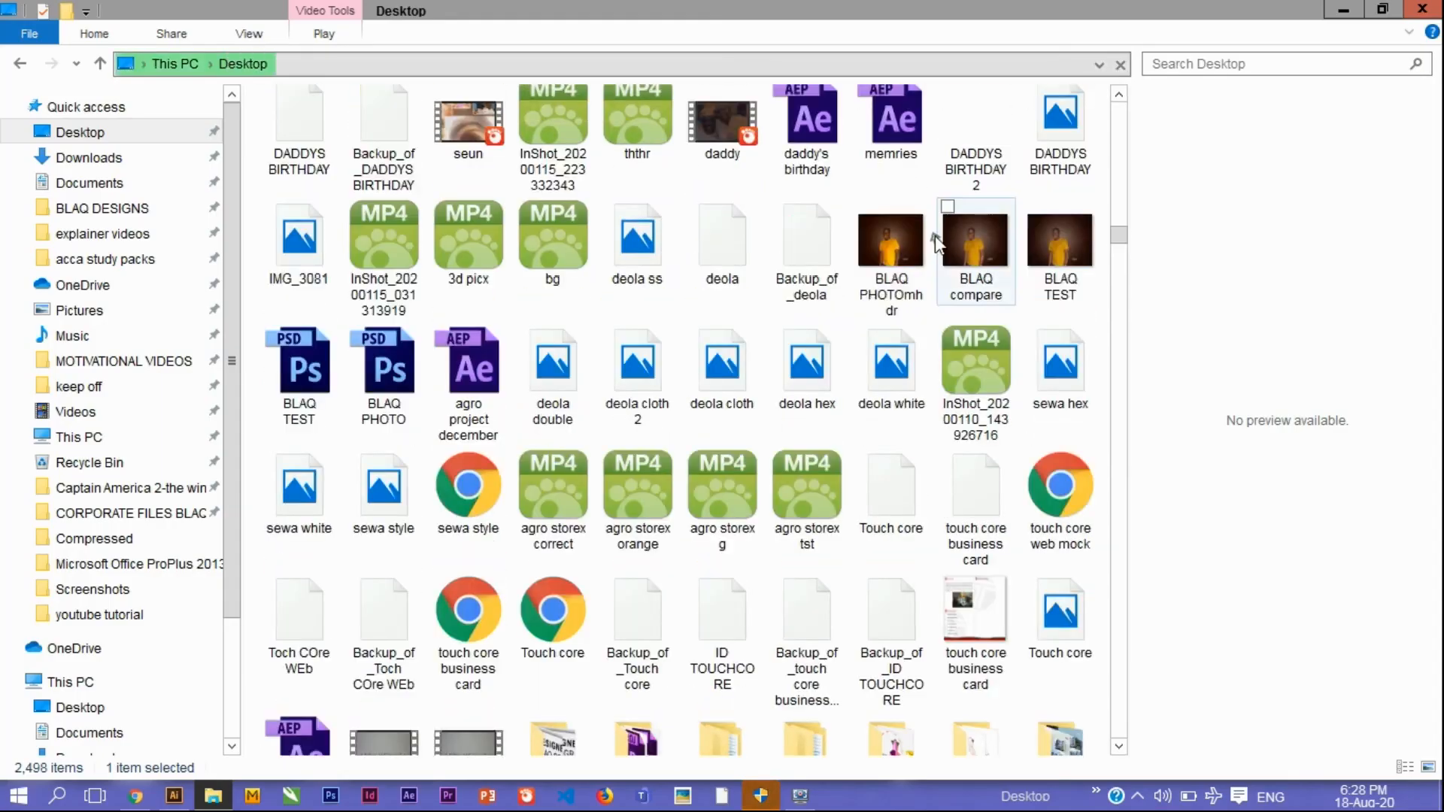
Copy the portrait photo from File Explorer and paste it into Illustrator.
click(899, 236)
key(ctrl+c)
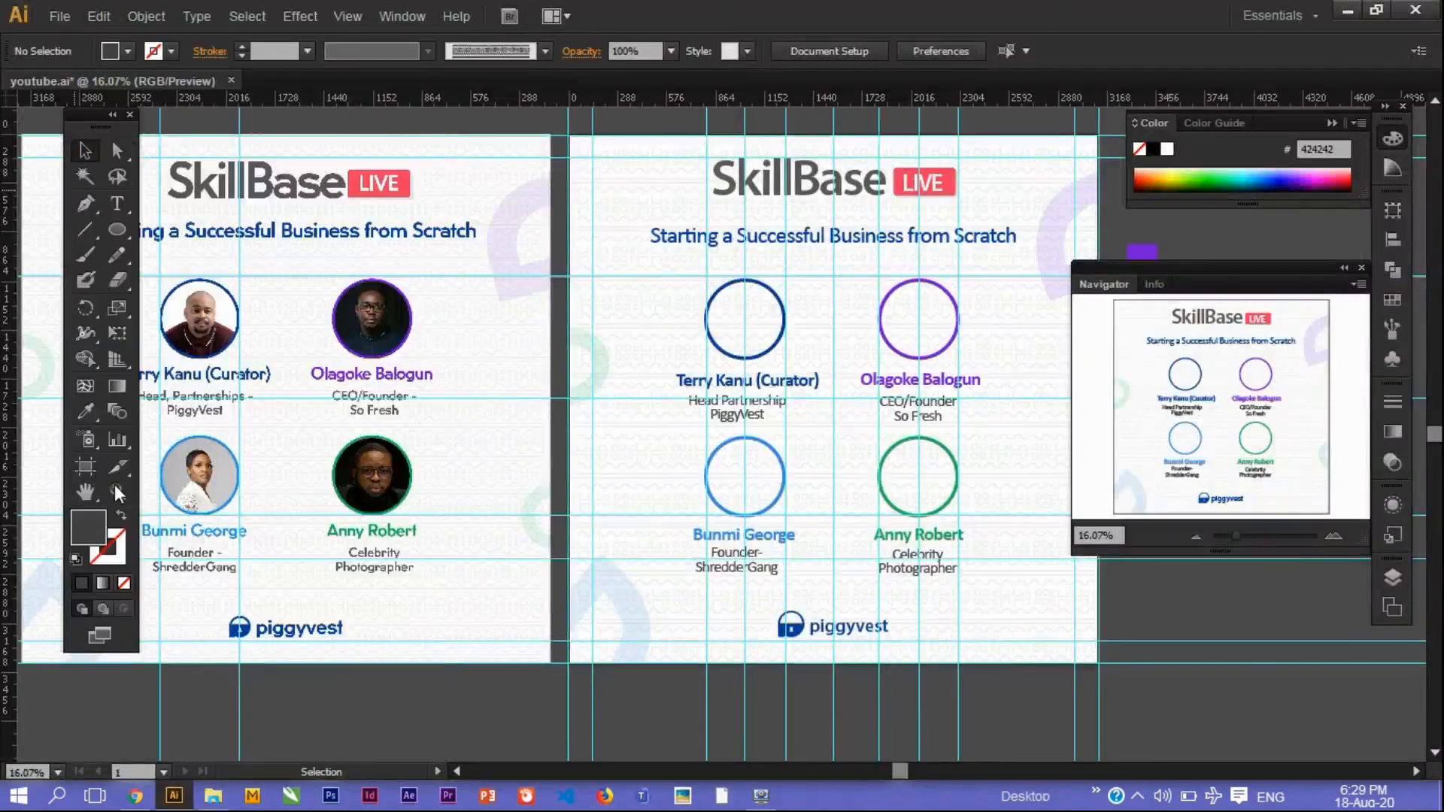
key(ctrl+v)
Position the pasted photo over the top-left speaker circle.
click(85, 150)
click(632, 686)
click(117, 491)
drag(687, 344, 582, 449)
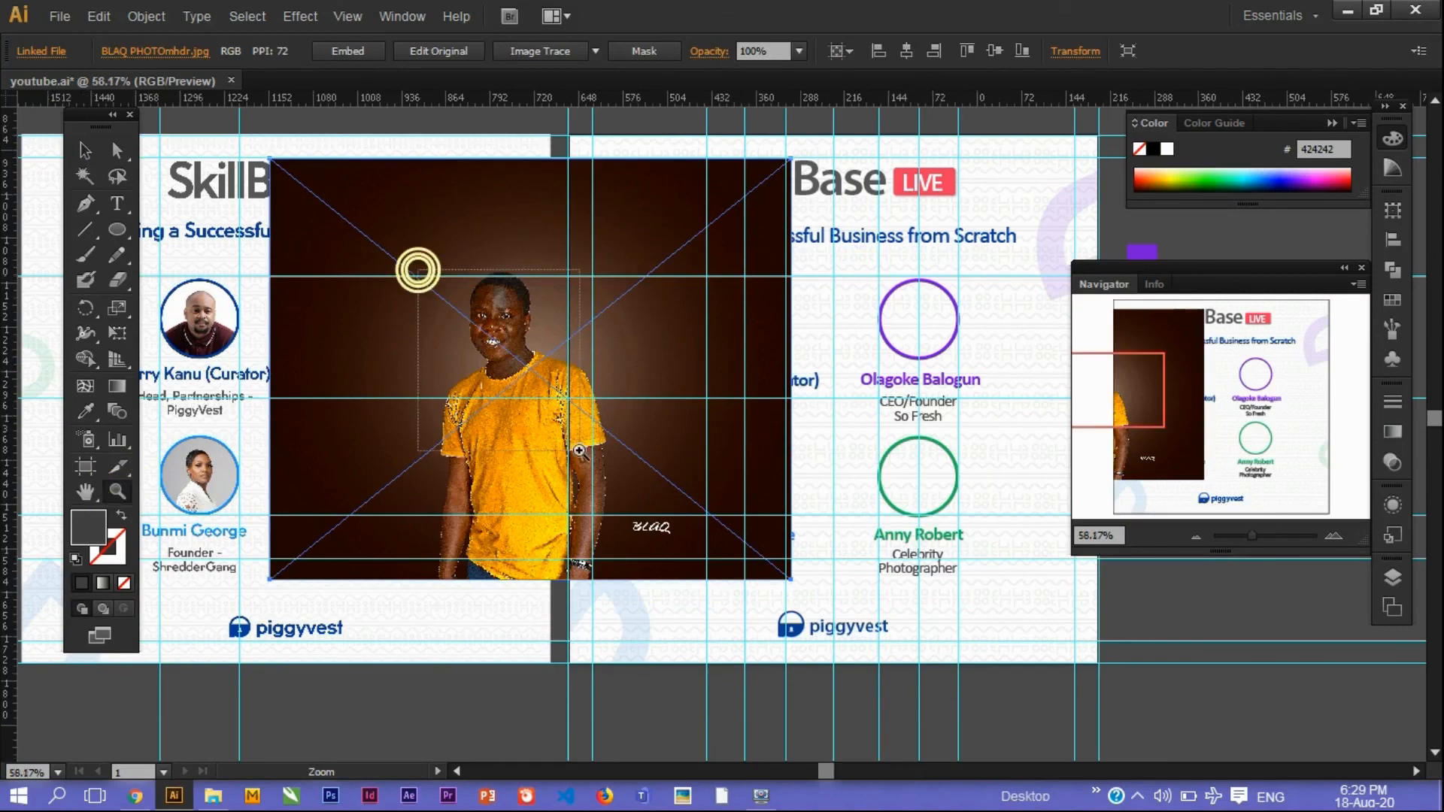
alt+click(865, 451)
alt+click(865, 451)
click(85, 150)
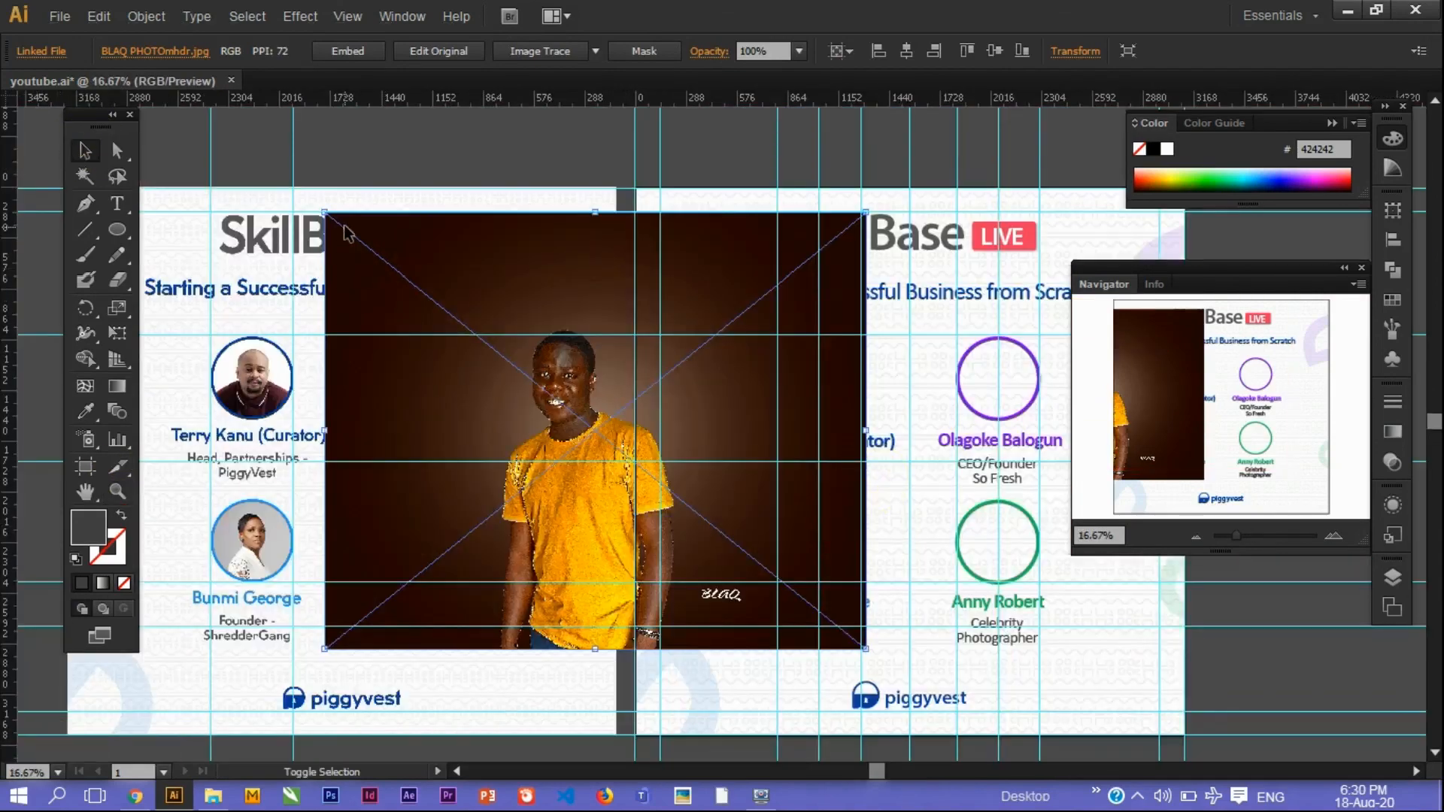
drag(421, 218, 338, 225)
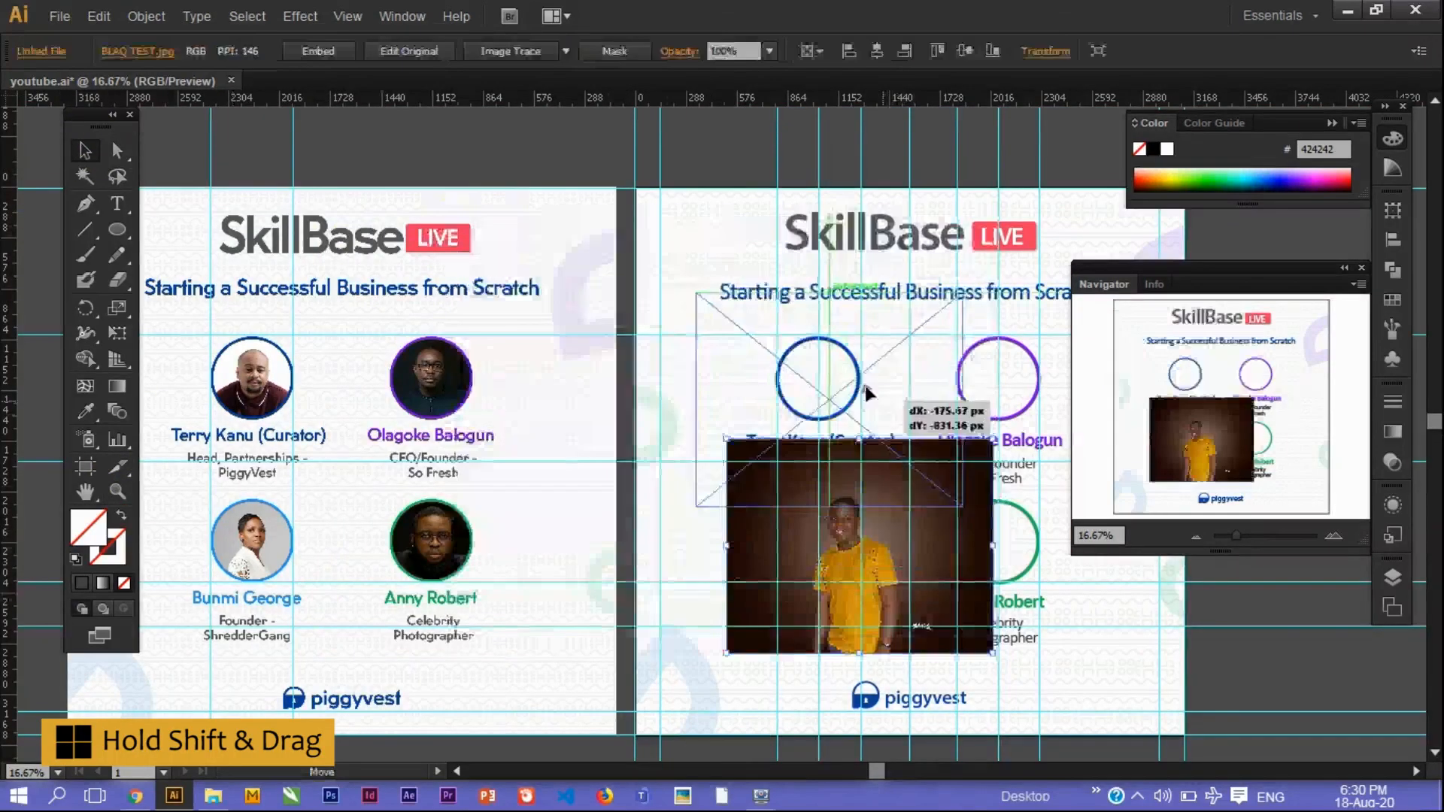
drag(866, 392, 845, 370)
Send the photo behind the circle, make a clipping mask and shrink the photo to fit.
key(ctrl+bracketleft)
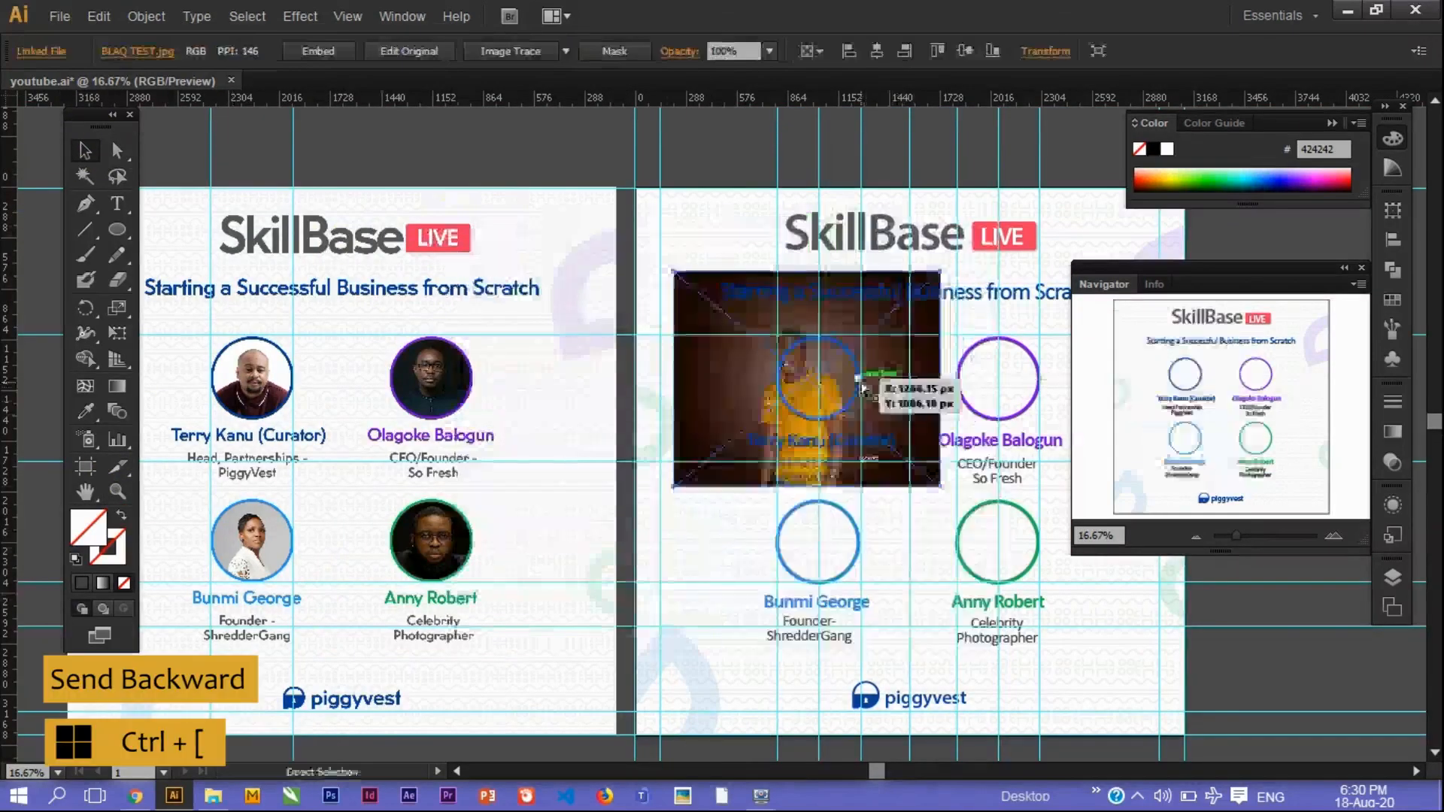
shift+click(819, 335)
right_click(821, 333)
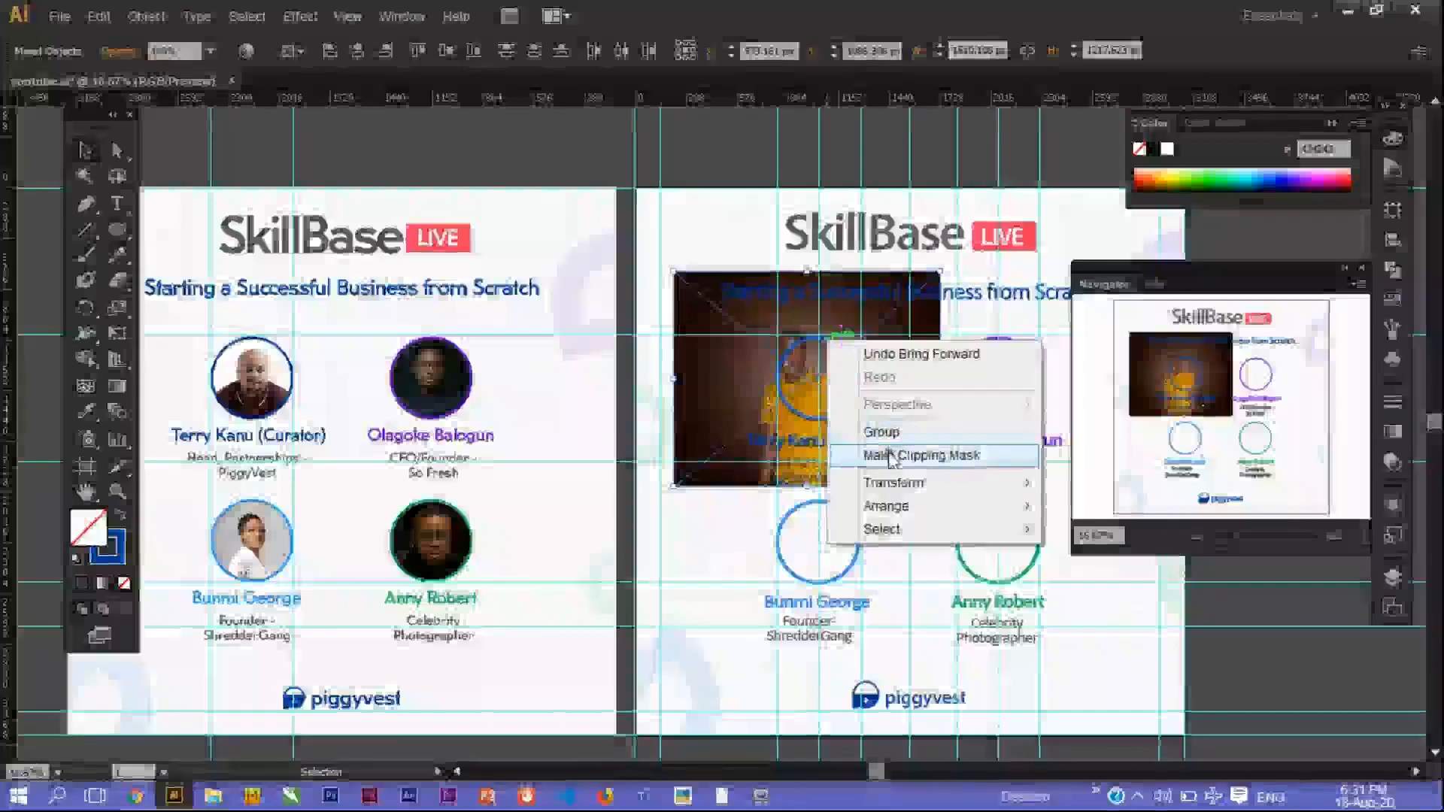
click(906, 454)
double_click(843, 391)
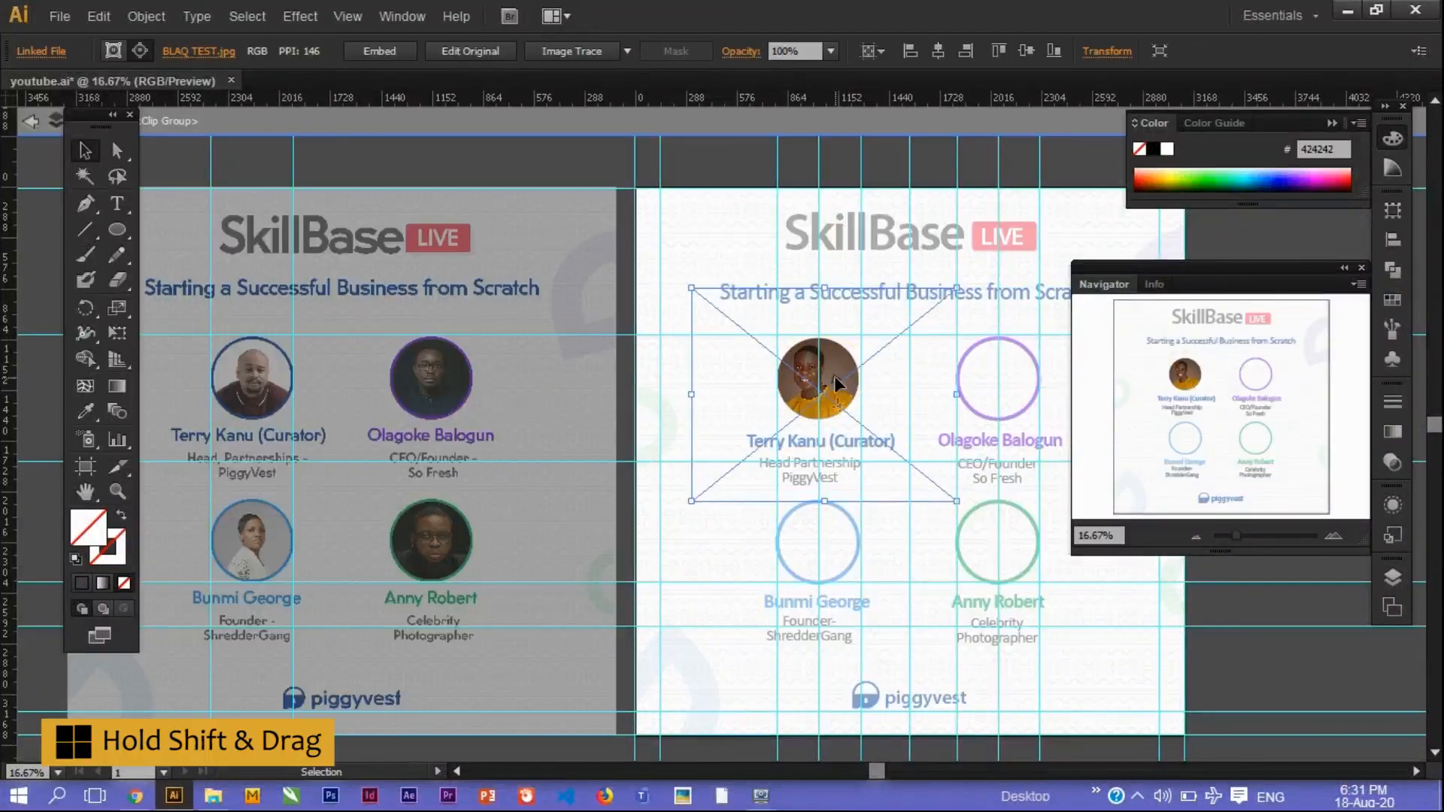
drag(696, 289, 717, 299)
drag(959, 500, 936, 476)
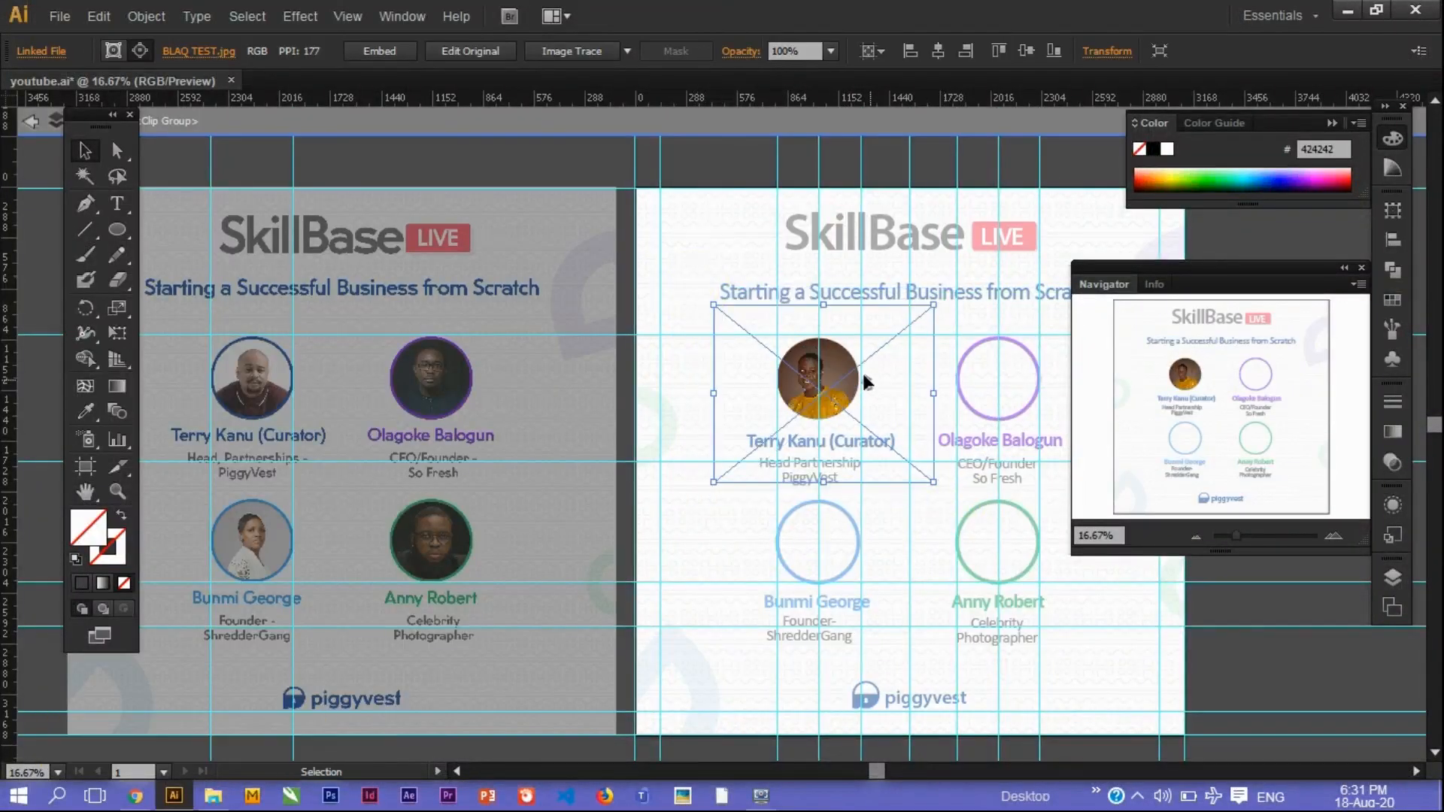
click(31, 120)
Select the clipped photo and bring up its stroke weight setting.
click(795, 376)
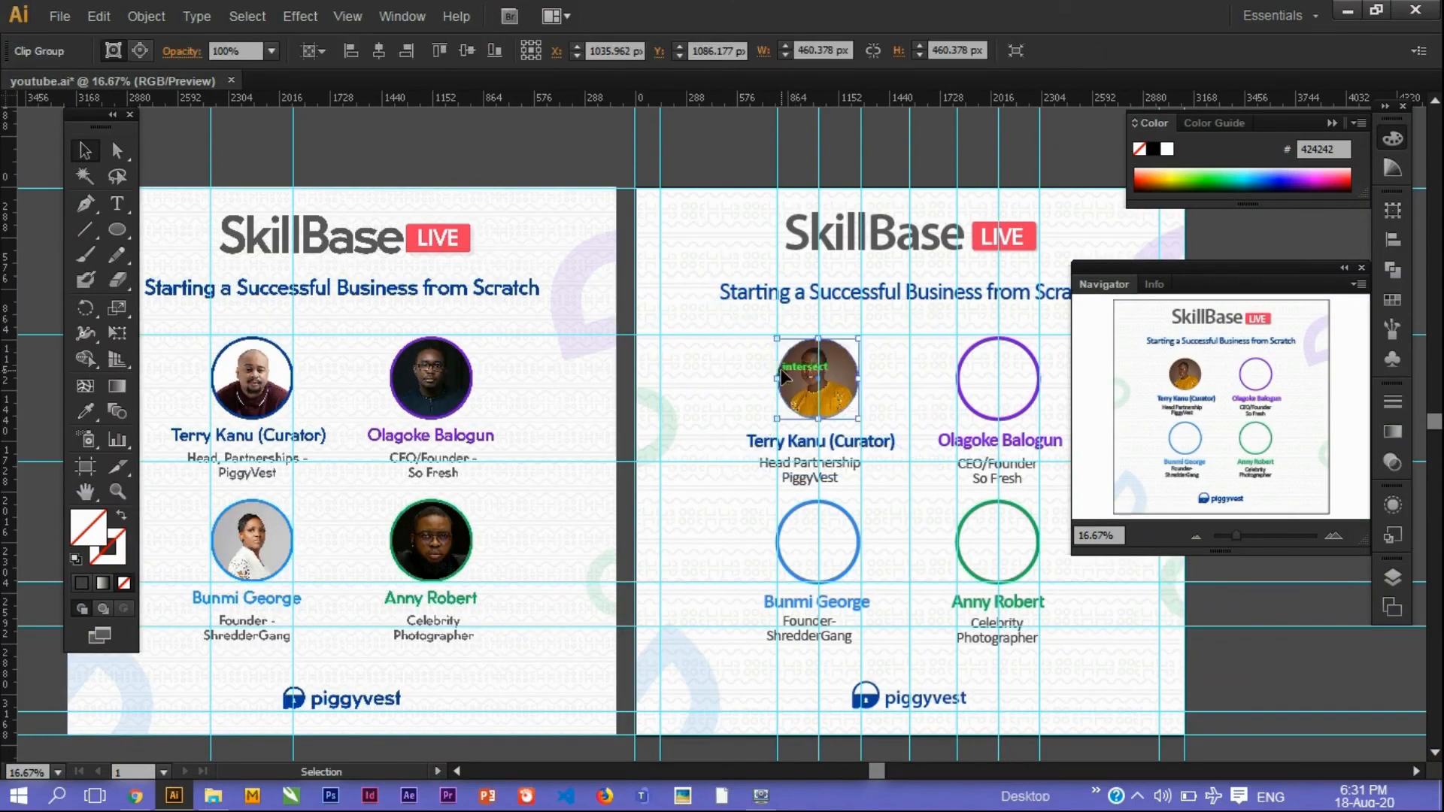
click(118, 549)
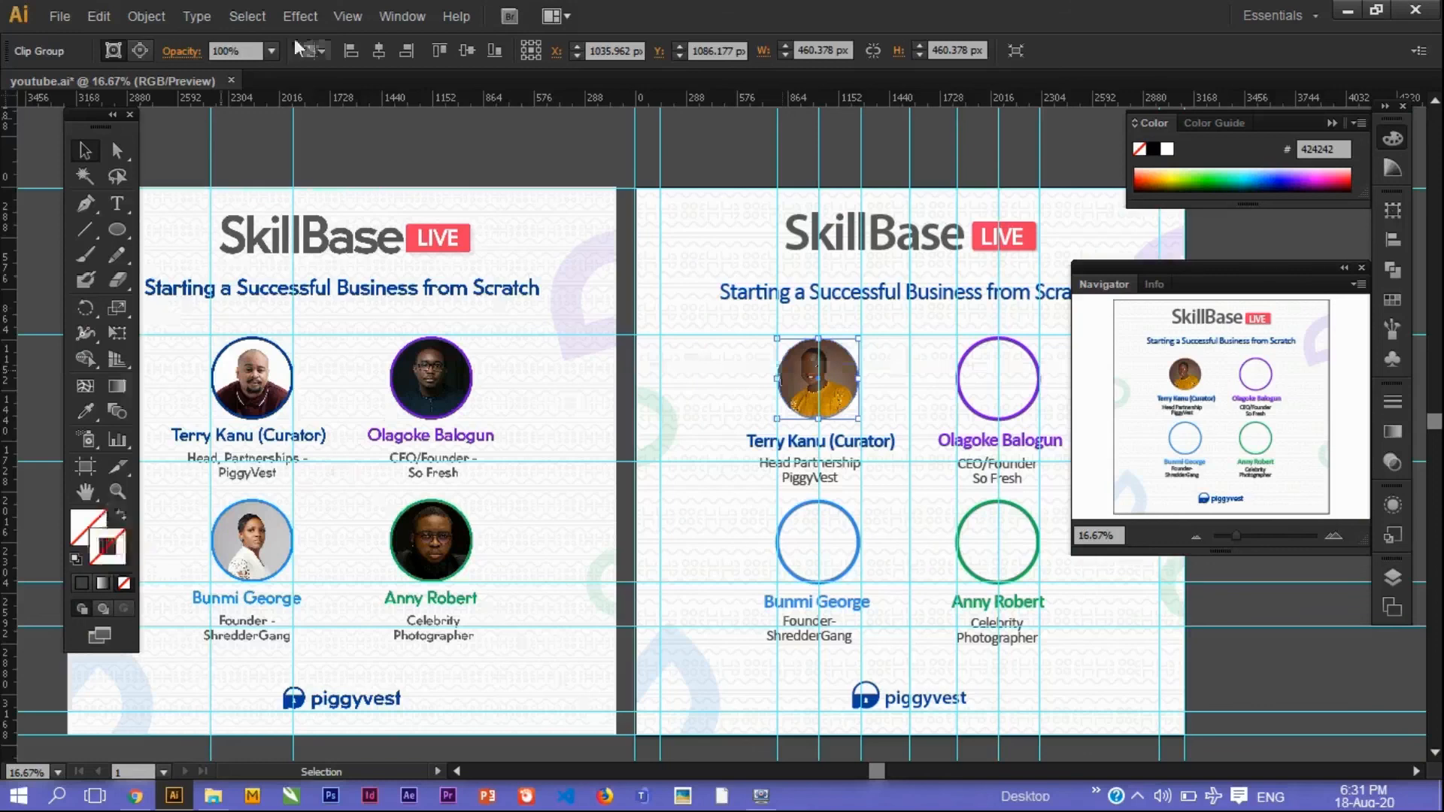
click(1392, 403)
click(1218, 413)
Set the first photo's outline weight to 2, then paste the yellow-shirt photo, scale it and send it behind the purple circle.
text(2)
key(Return)
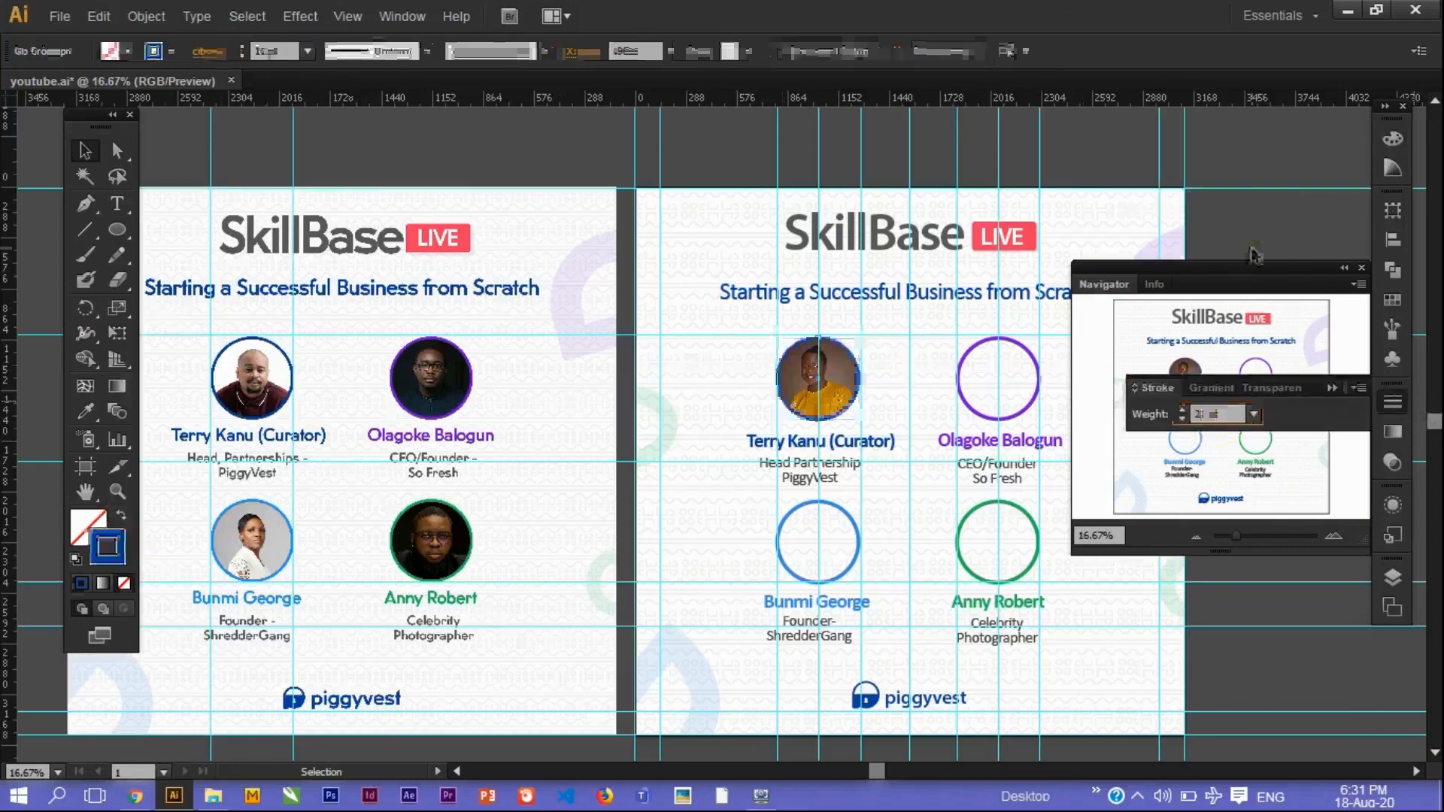
click(98, 17)
click(122, 129)
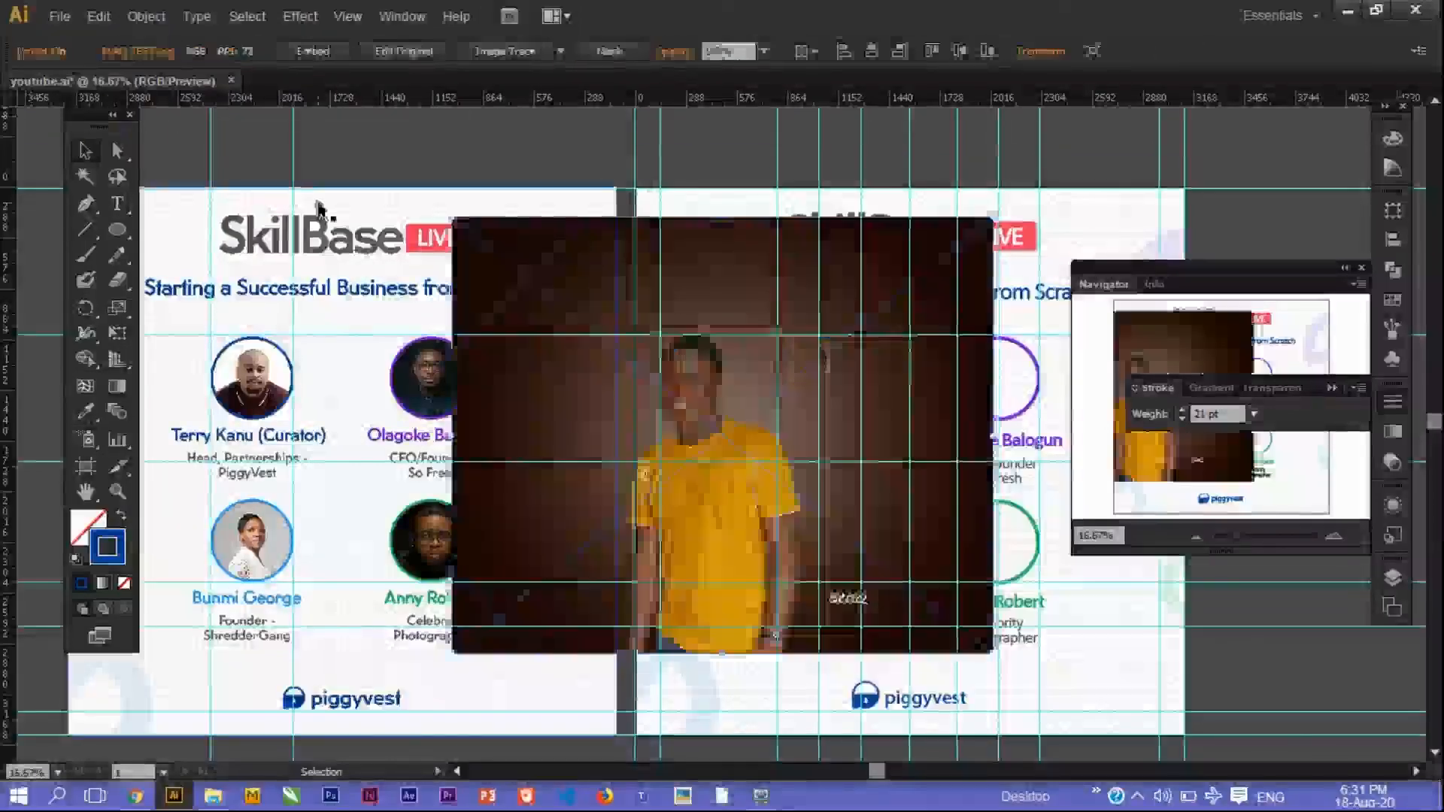
drag(453, 218, 805, 502)
drag(939, 564, 970, 420)
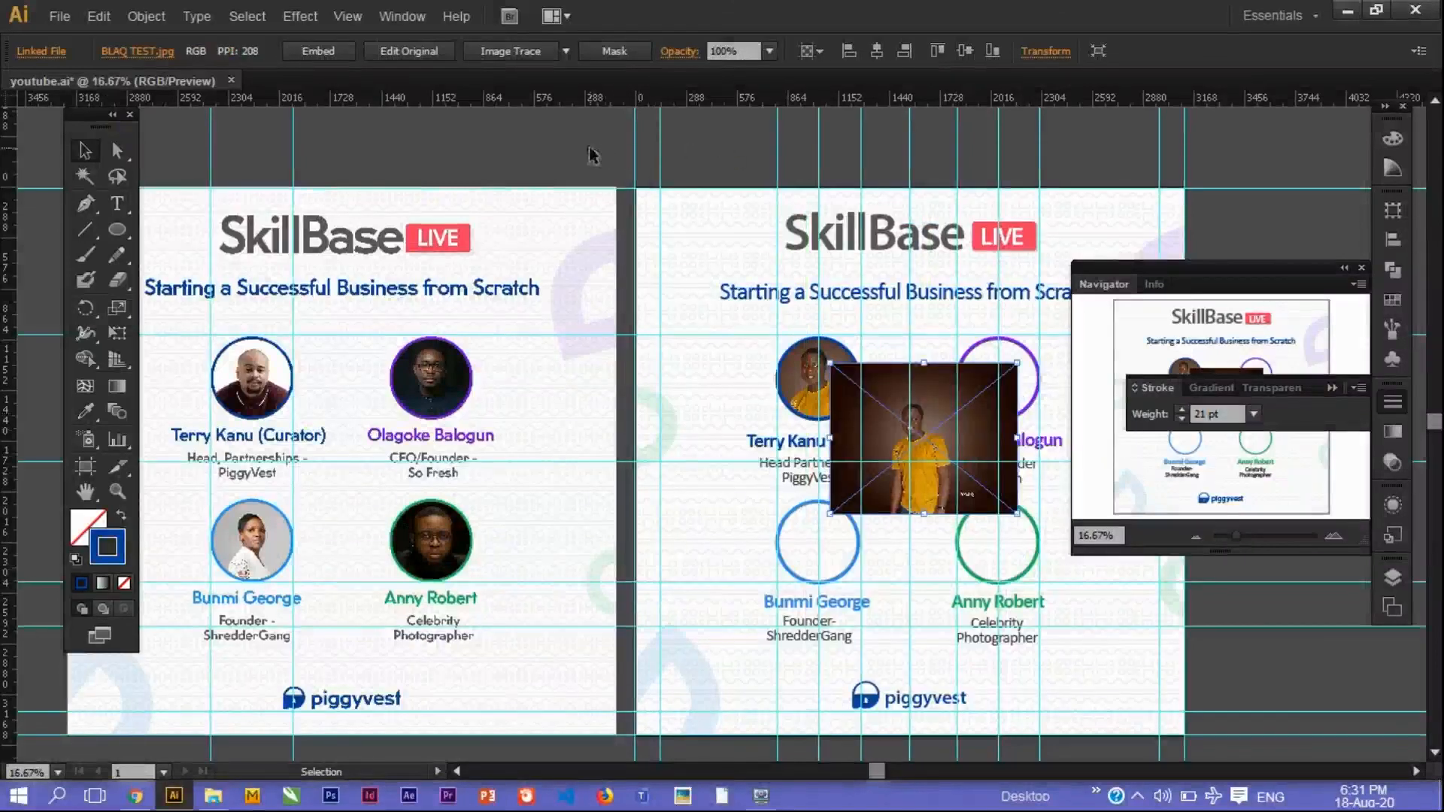
drag(940, 410, 1015, 376)
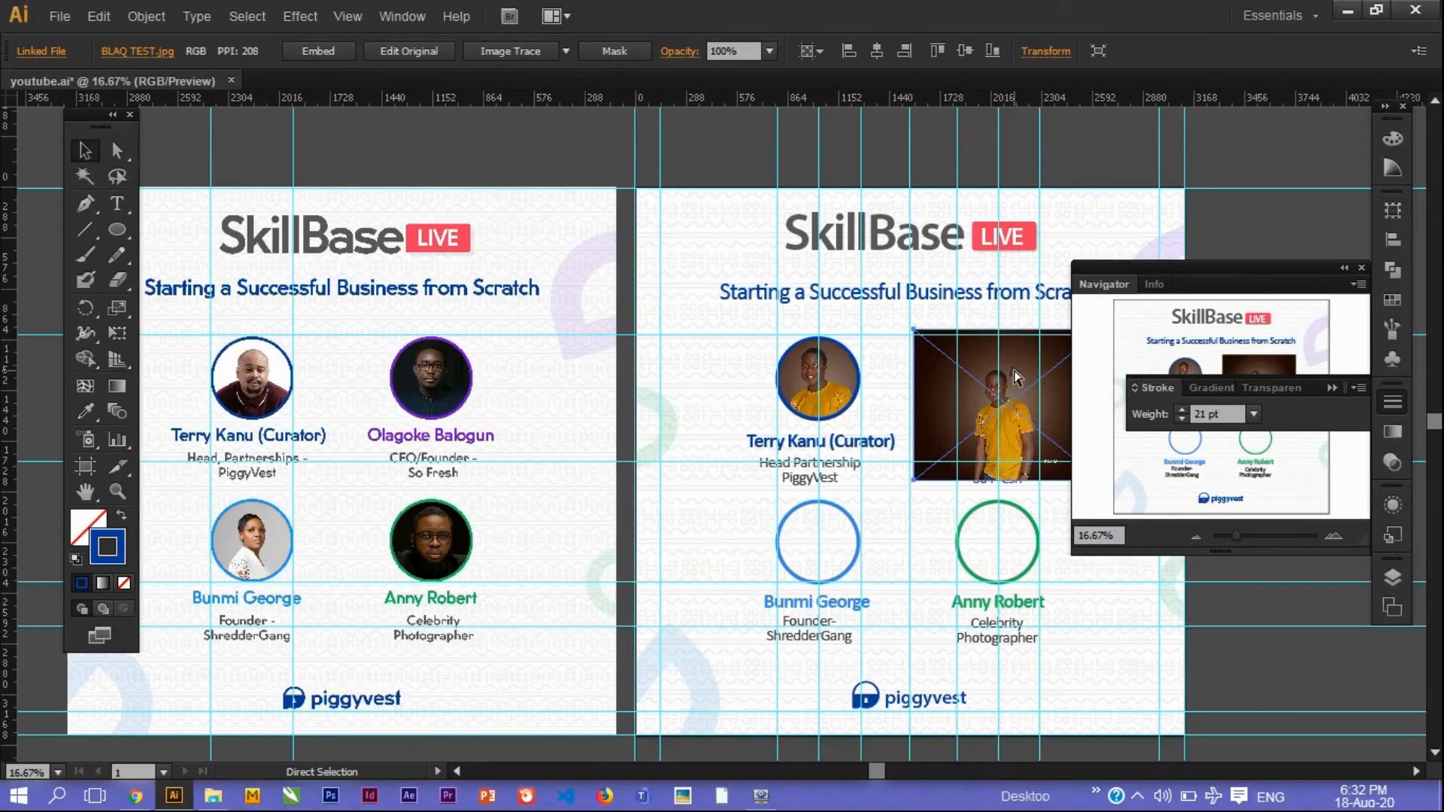
key(ctrl+[)
drag(914, 479, 943, 456)
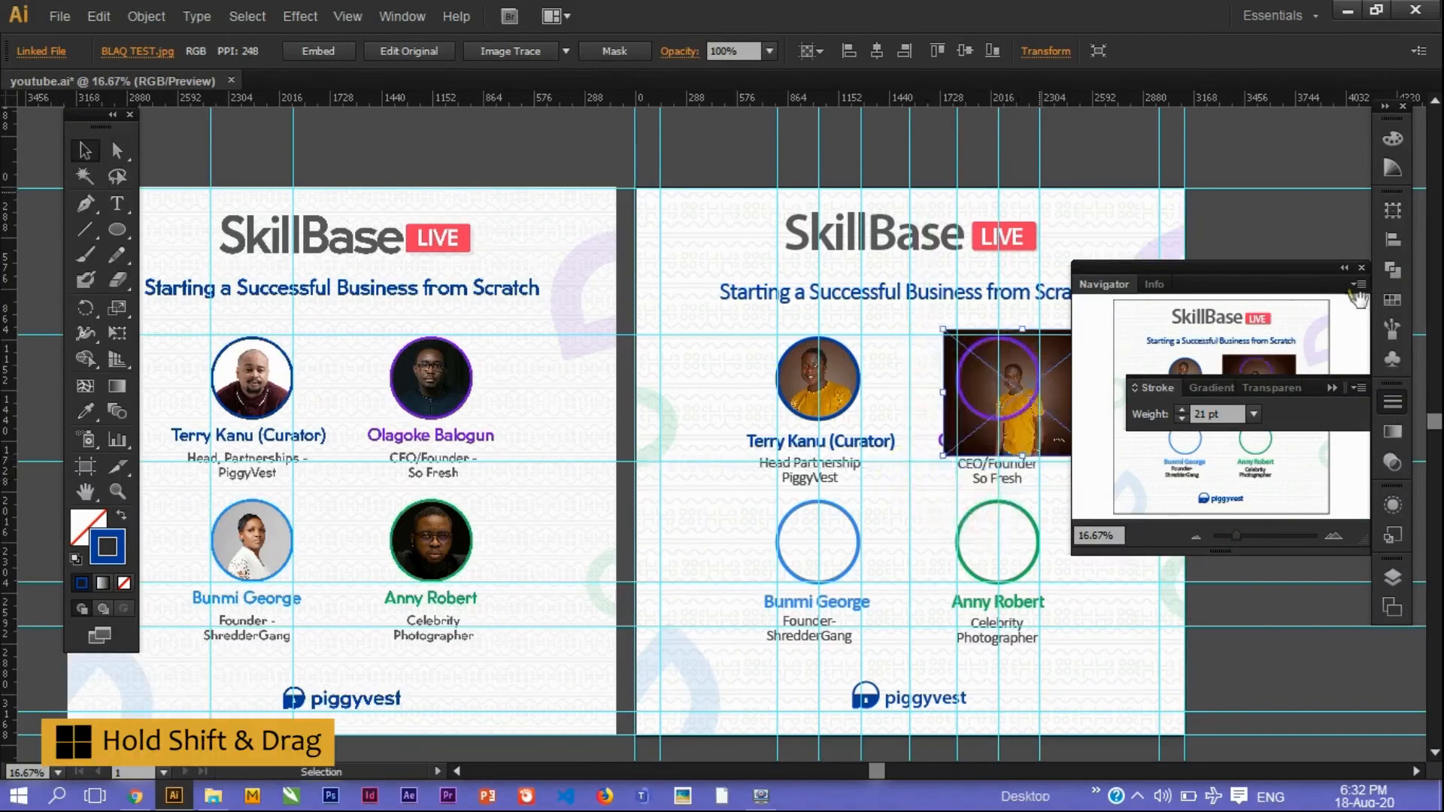
Move and shrink the Navigator panel away from the colour swatches.
click(1341, 380)
drag(1296, 272, 1299, 447)
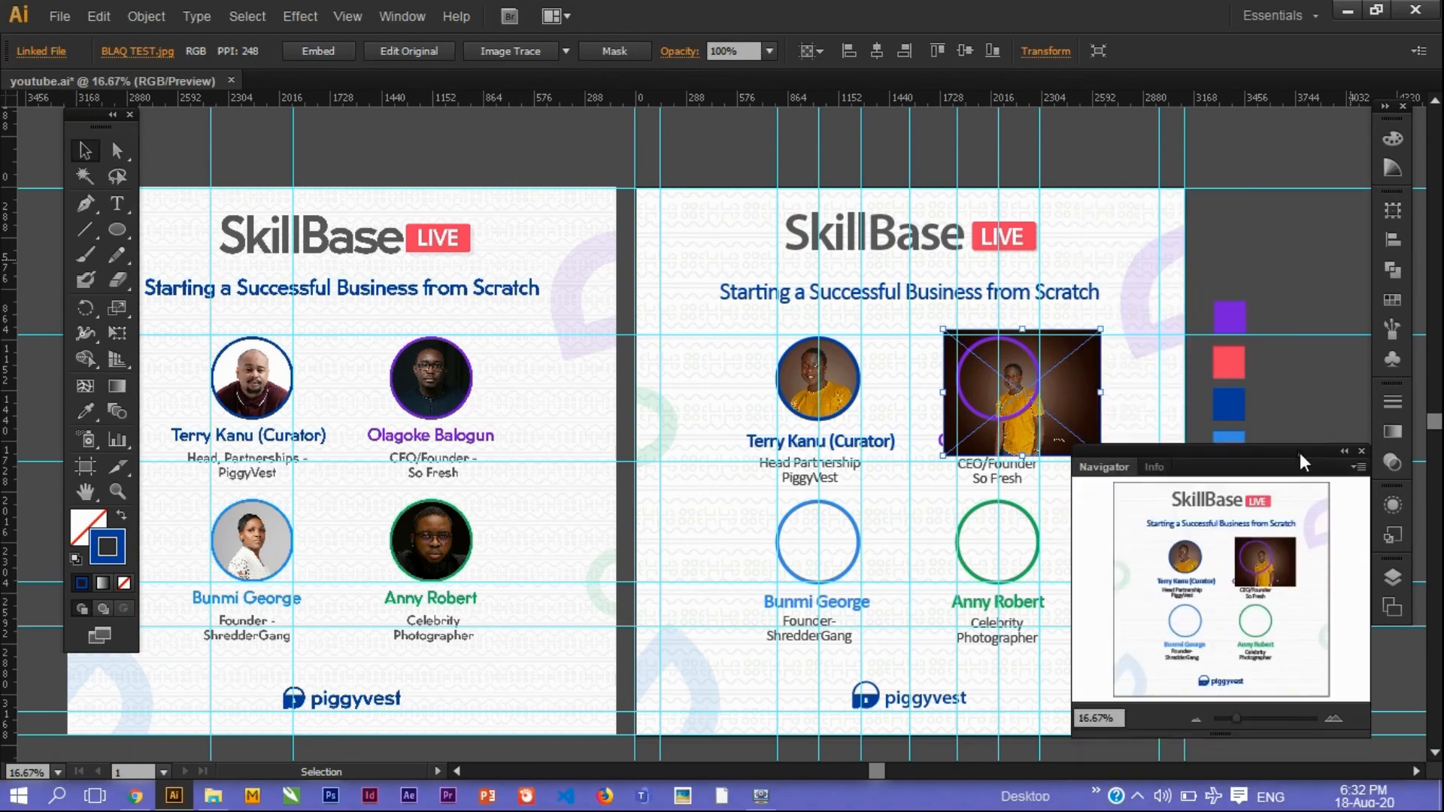
drag(1363, 711, 1315, 639)
drag(1203, 435, 1234, 111)
Fit the photo over the purple circle and clip it with a clipping mask.
drag(1049, 410, 1028, 396)
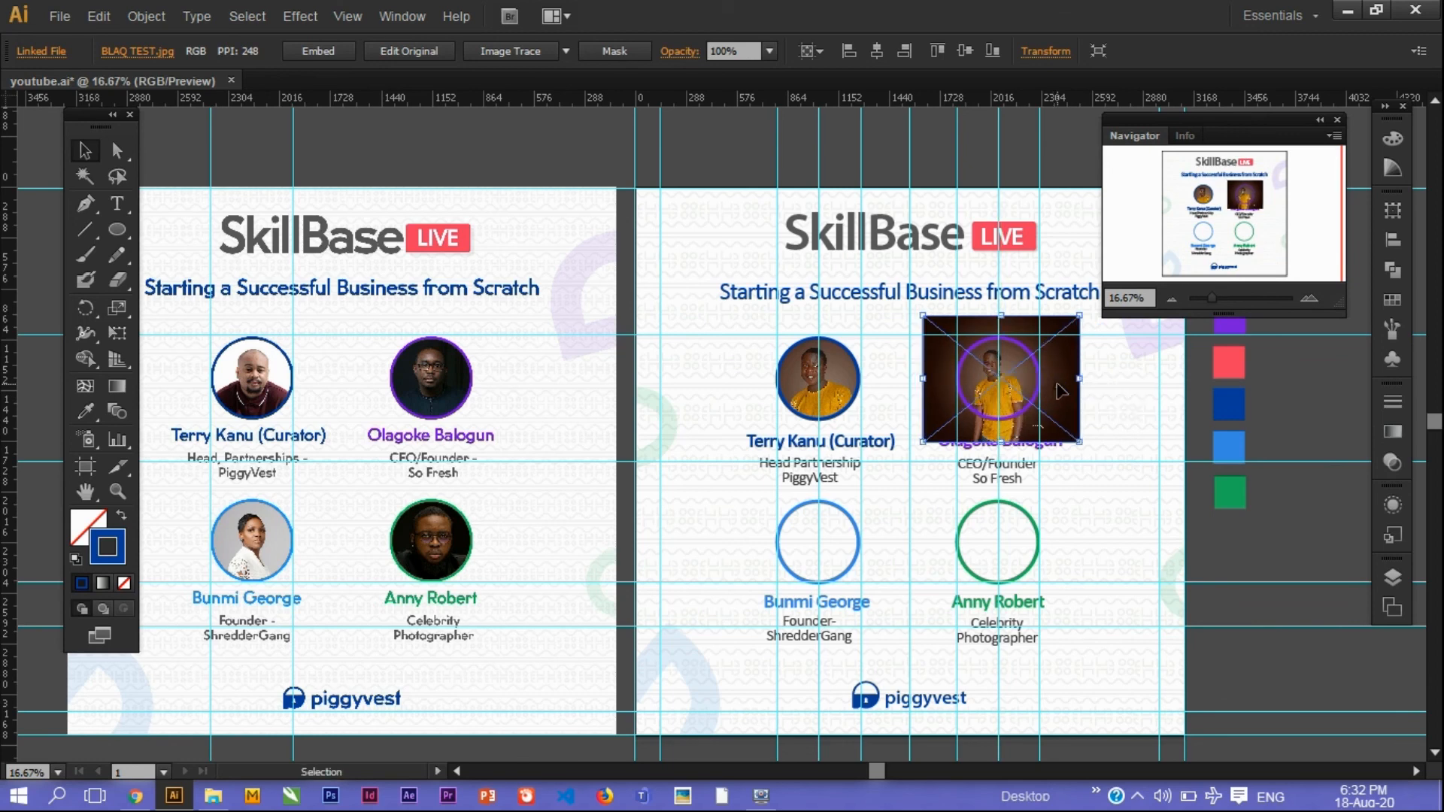
drag(1079, 441, 1130, 480)
drag(1083, 412, 1084, 425)
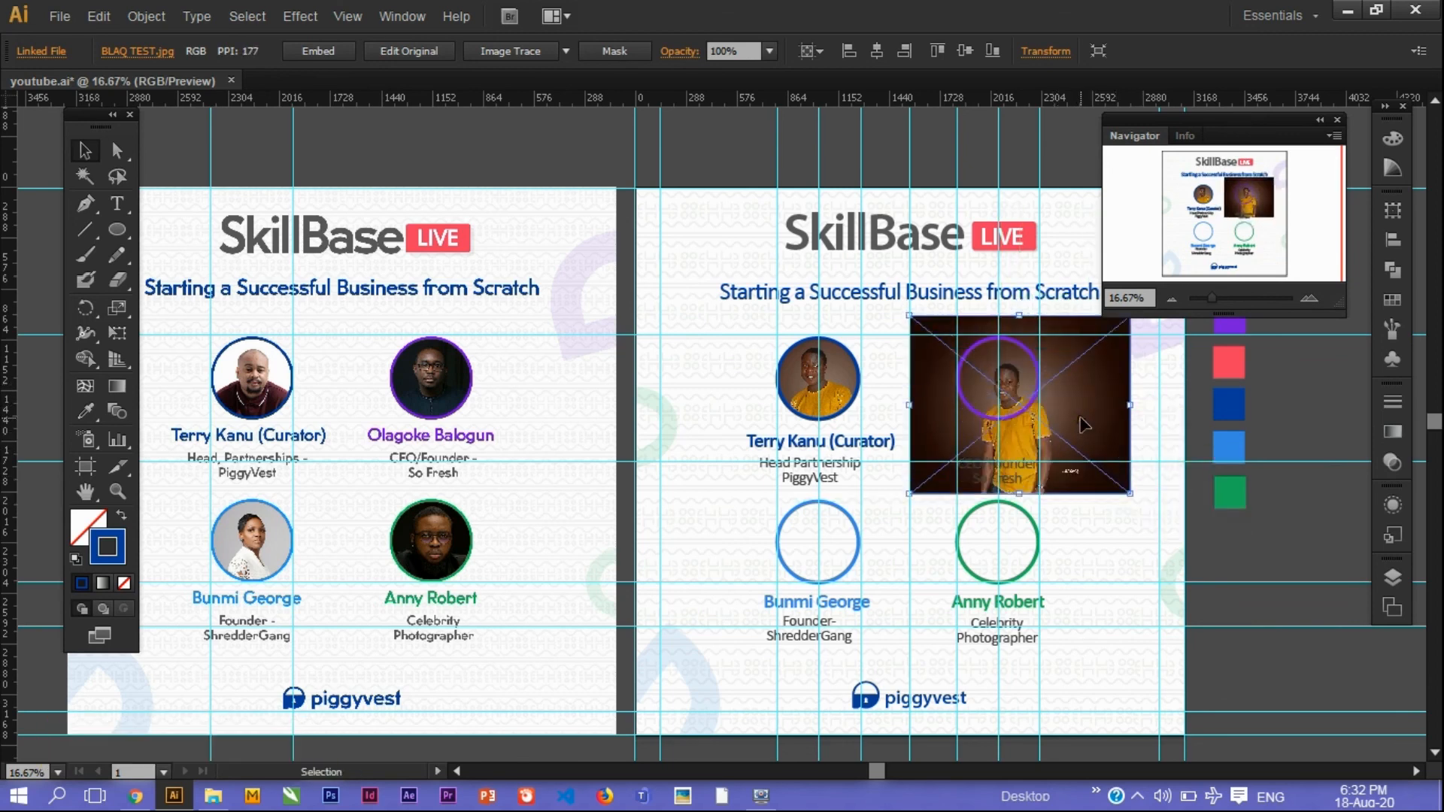
shift+click(1015, 346)
right_click(1016, 345)
click(1056, 457)
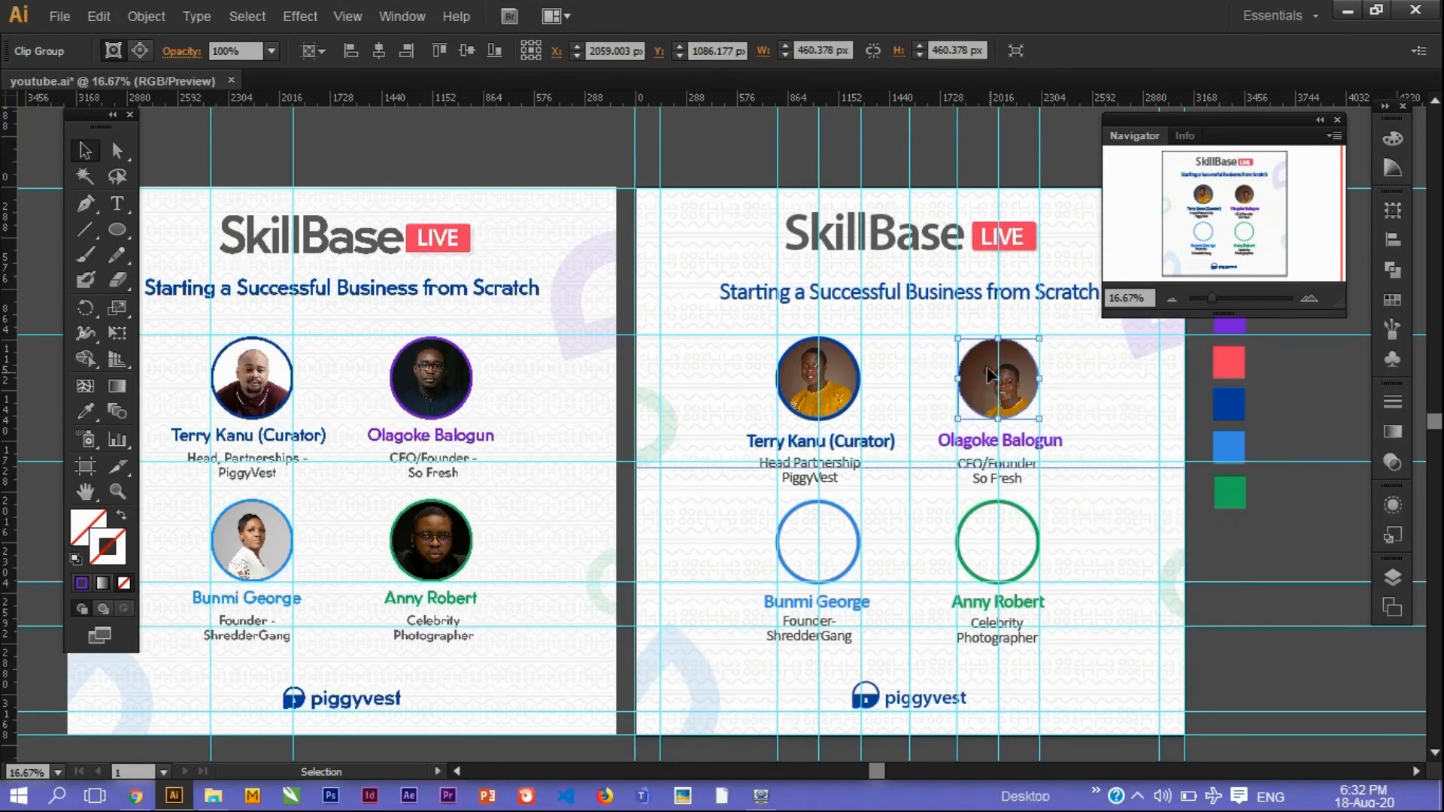
Set the purple outline's stroke weight to 21 pt.
click(1393, 406)
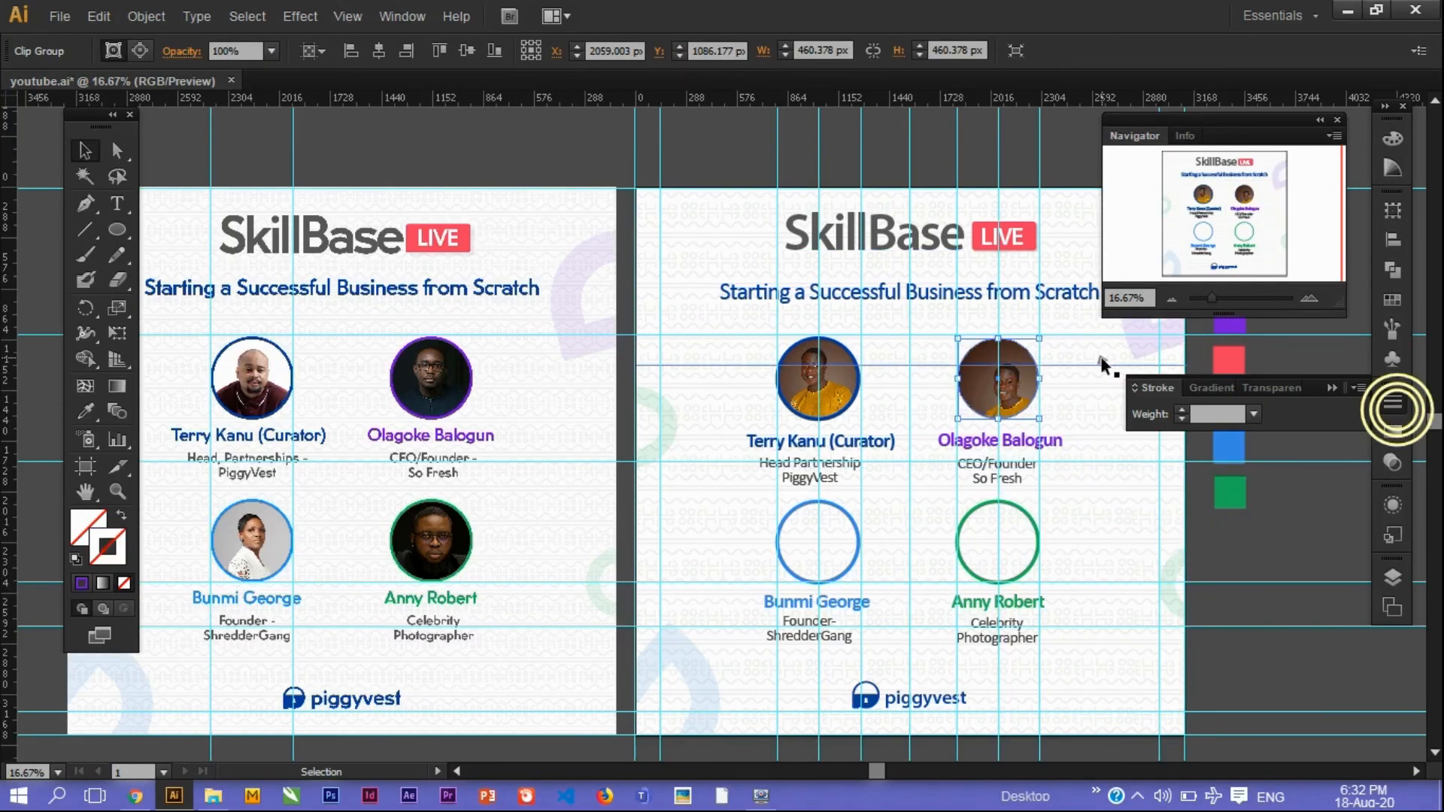
click(1195, 413)
text(21)
key(Return)
Paste the next speaker photo, scale it onto the green circle, send it behind, and clip it.
click(1090, 418)
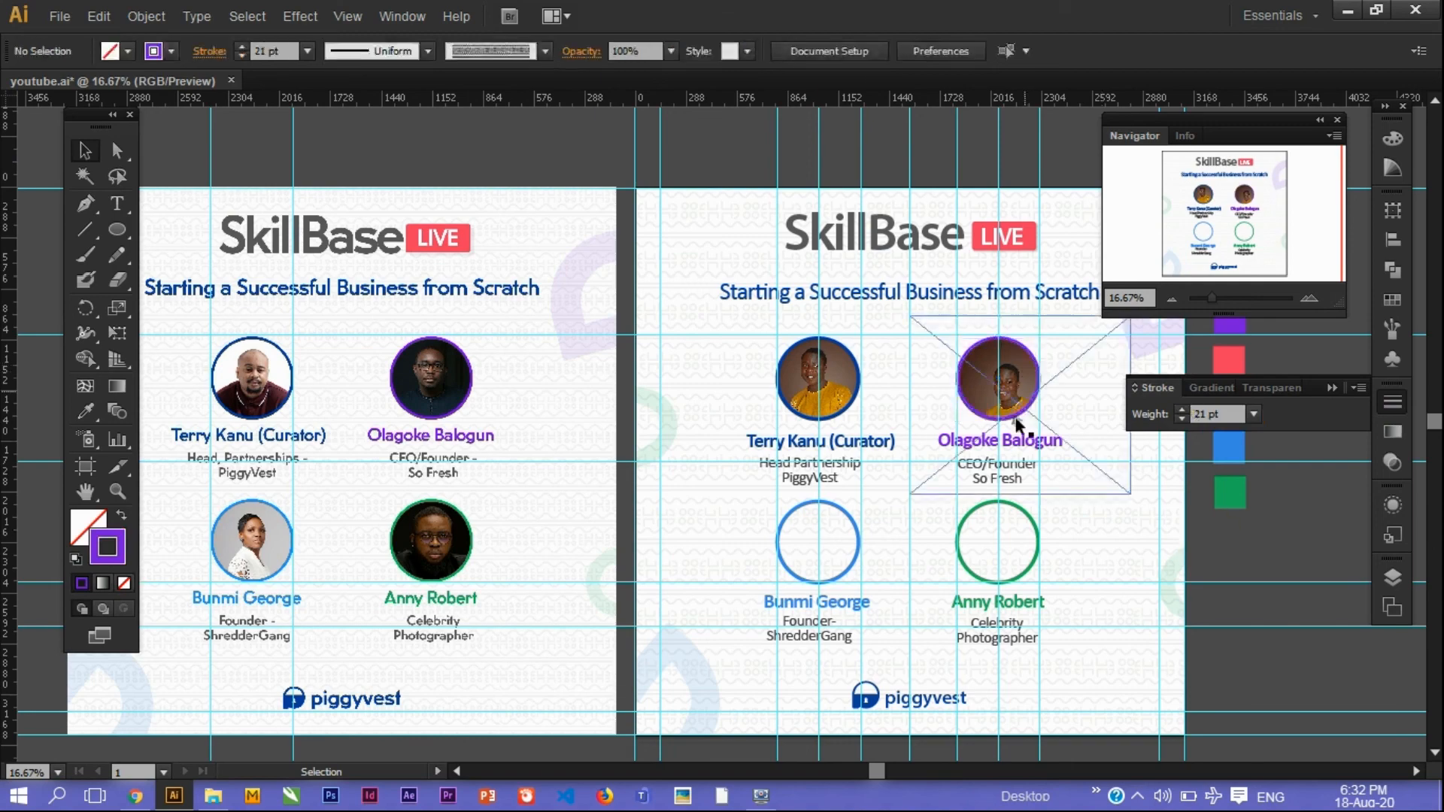
key(ctrl+v)
drag(452, 217, 846, 535)
drag(933, 562, 1006, 532)
key(ctrl+shift+bracketleft)
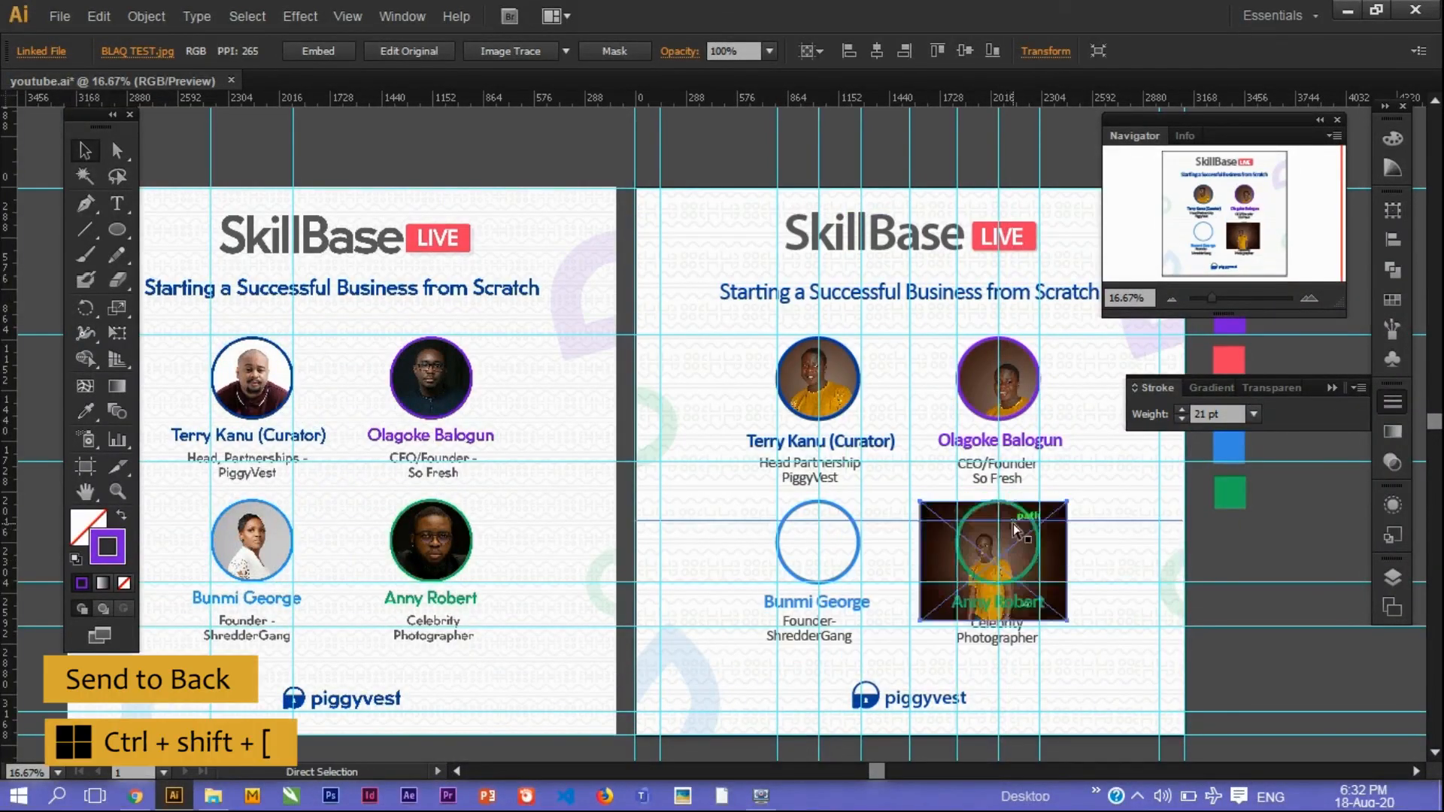
shift+click(1038, 542)
key(ctrl+7)
Inside the green circle group, nudge the photo into place and reflect it horizontally.
double_click(1011, 555)
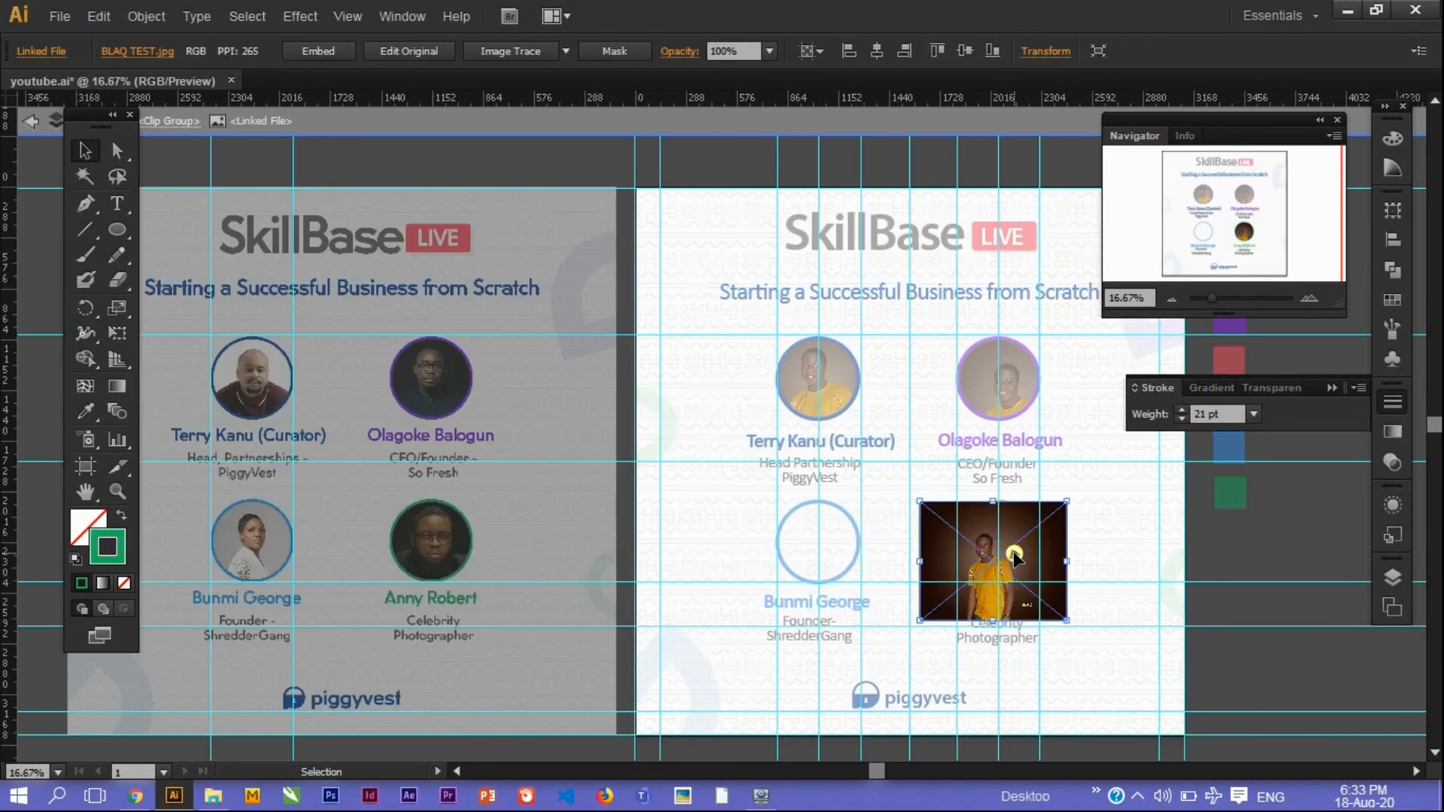
drag(1012, 554, 1019, 544)
double_click(1233, 539)
double_click(987, 560)
right_click(987, 558)
mouse_move(1052, 675)
click(789, 566)
click(1116, 533)
click(1203, 533)
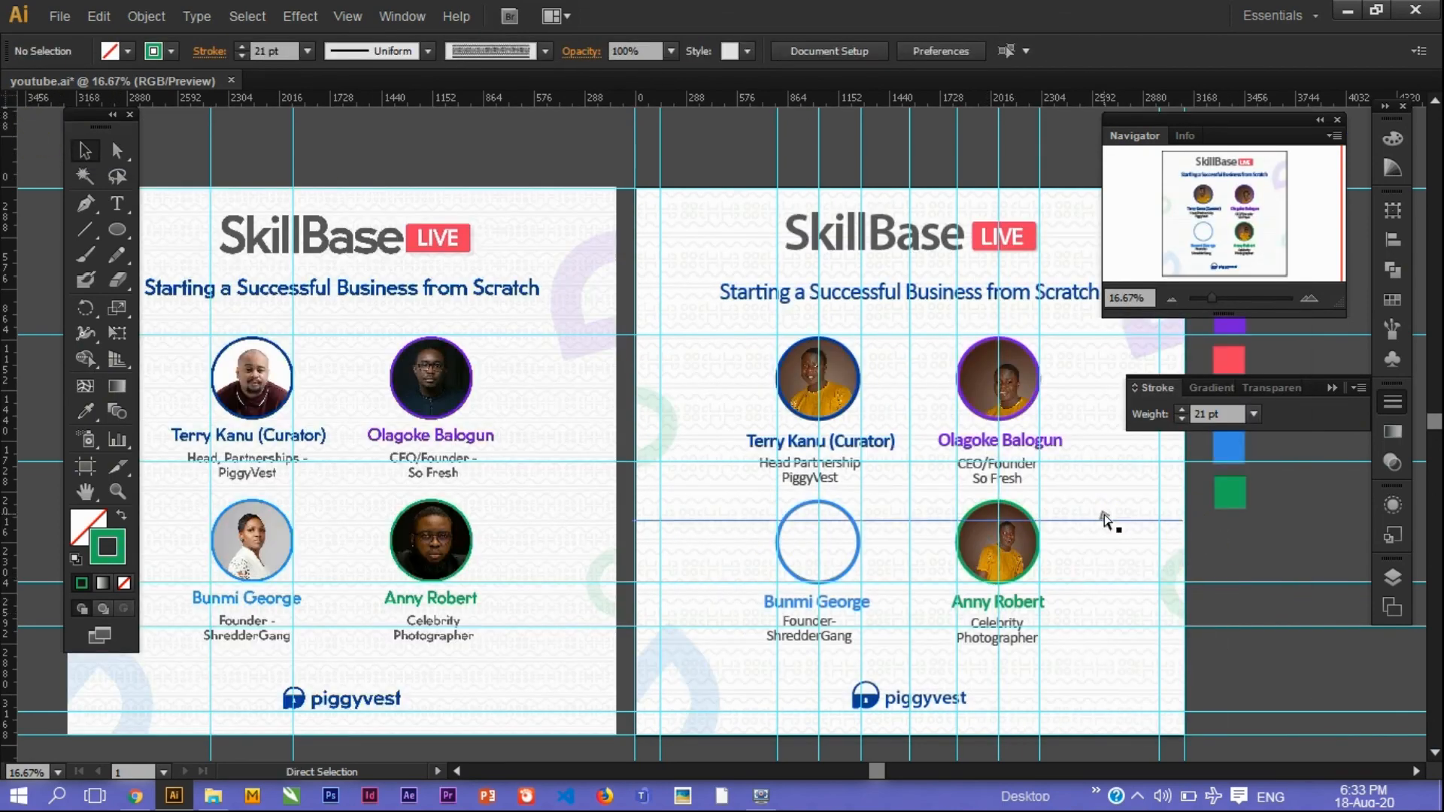
key(ctrl+v)
shift+drag(451, 210, 797, 514)
key(ctrl+[)
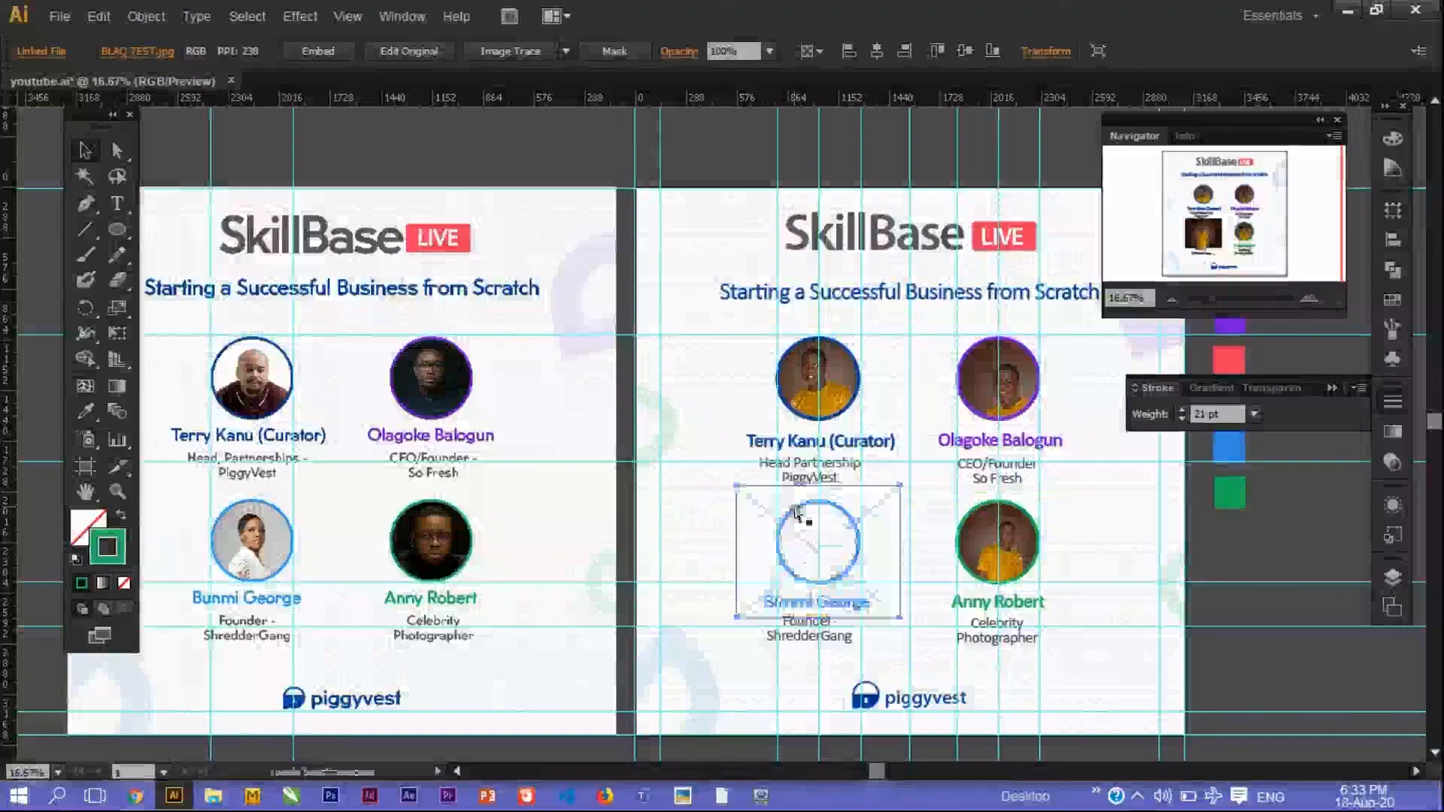
drag(884, 548, 902, 540)
right_click(906, 540)
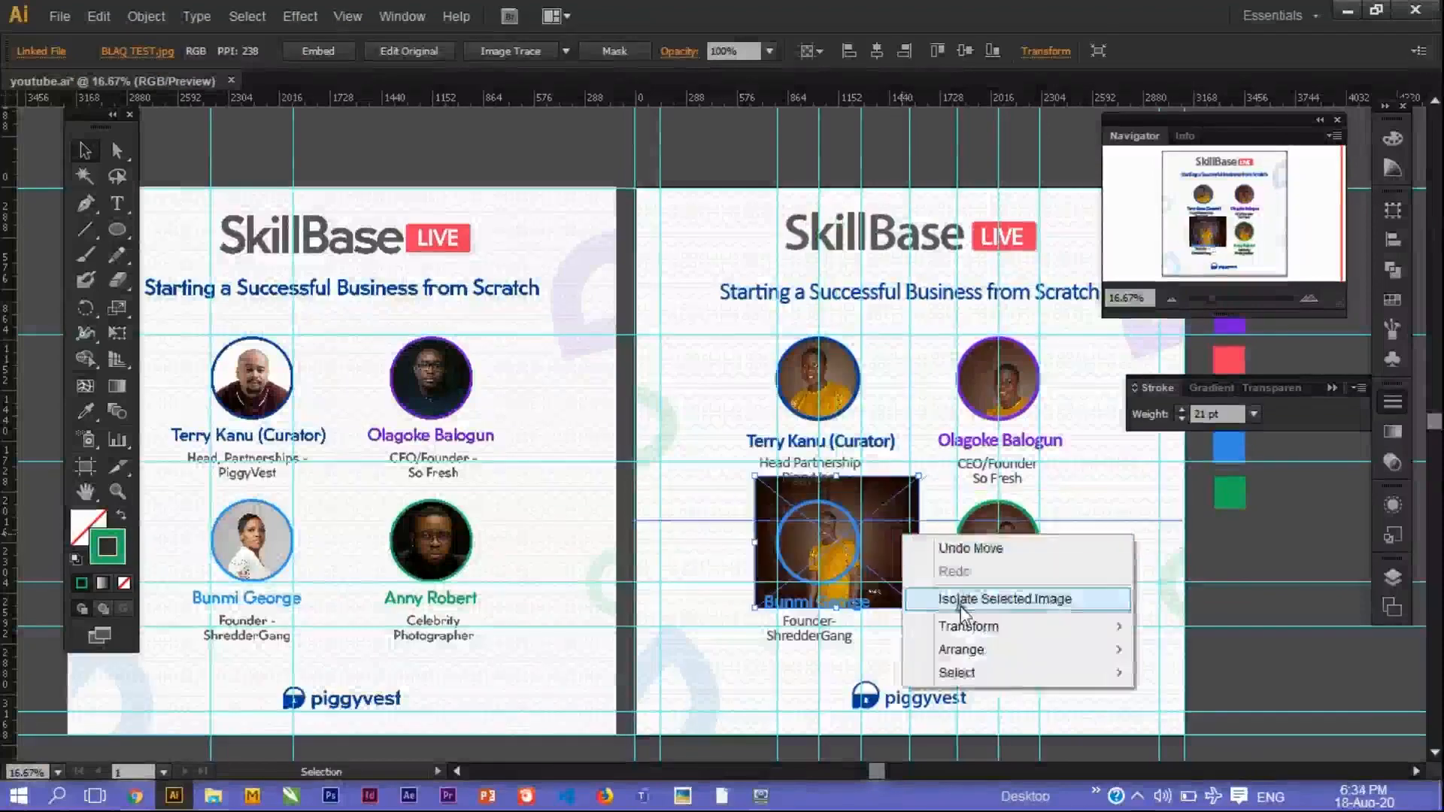
shift+click(843, 570)
shift+click(844, 570)
shift+click(841, 508)
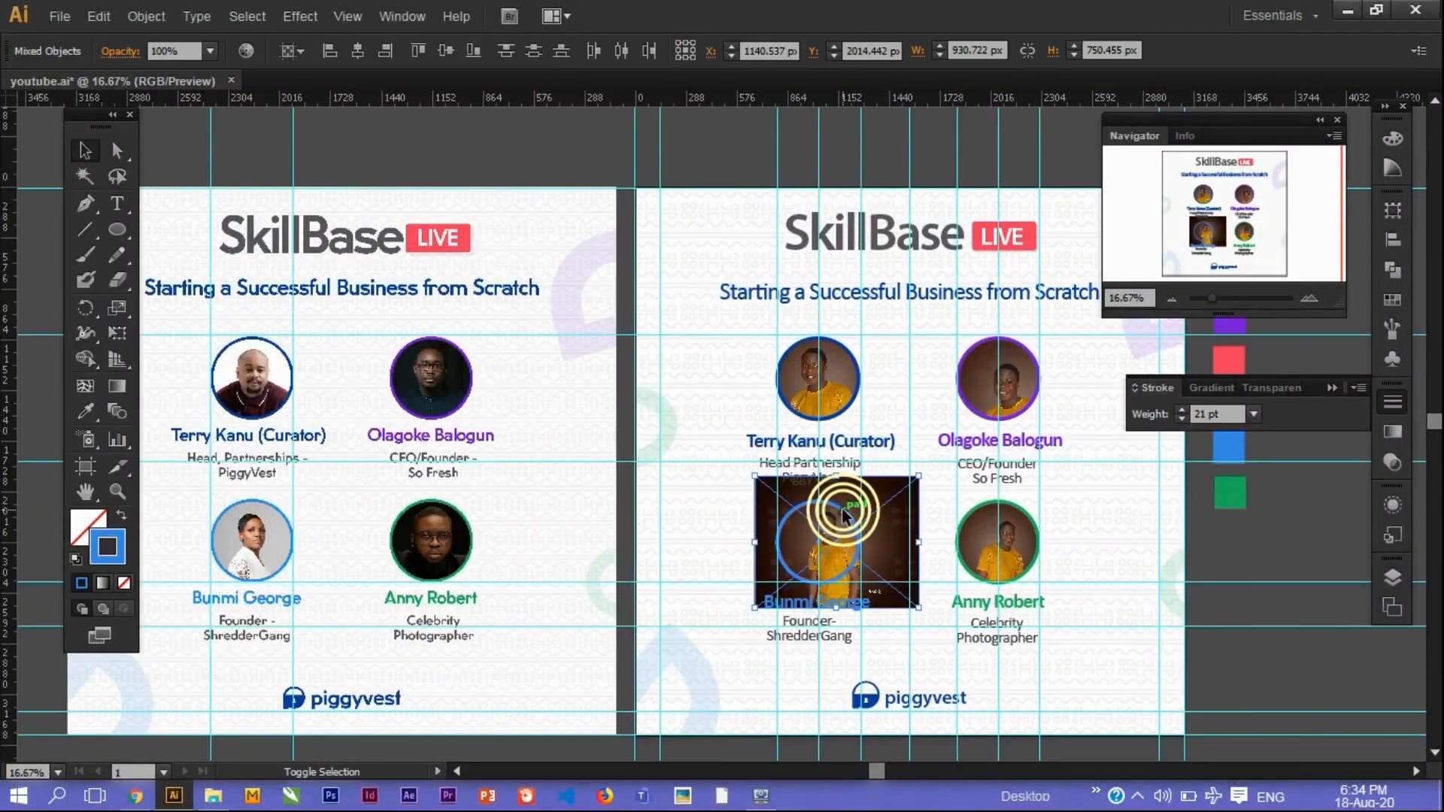
key(ctrl+7)
Restore the blue circle's outline to a 21 pt stroke.
click(1228, 418)
text(21)
key(Return)
click(1218, 531)
double_click(1015, 382)
right_click(1055, 361)
mouse_move(1134, 478)
click(971, 551)
click(1223, 550)
click(30, 121)
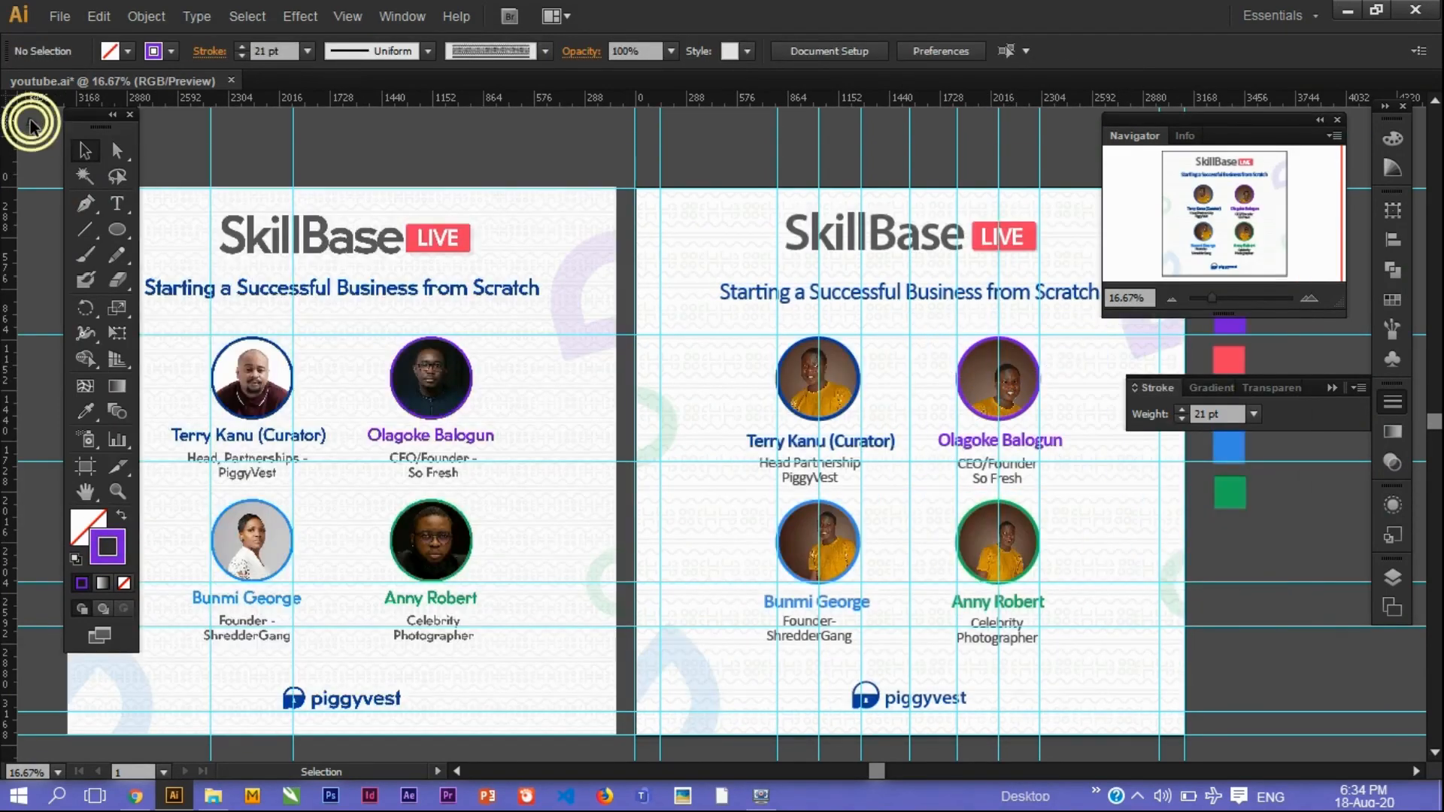
Zoom and pan across the flyer to inspect the portraits and captions, then zoom out to both artboards.
scroll(722, 434, right, 3)
click(1224, 296)
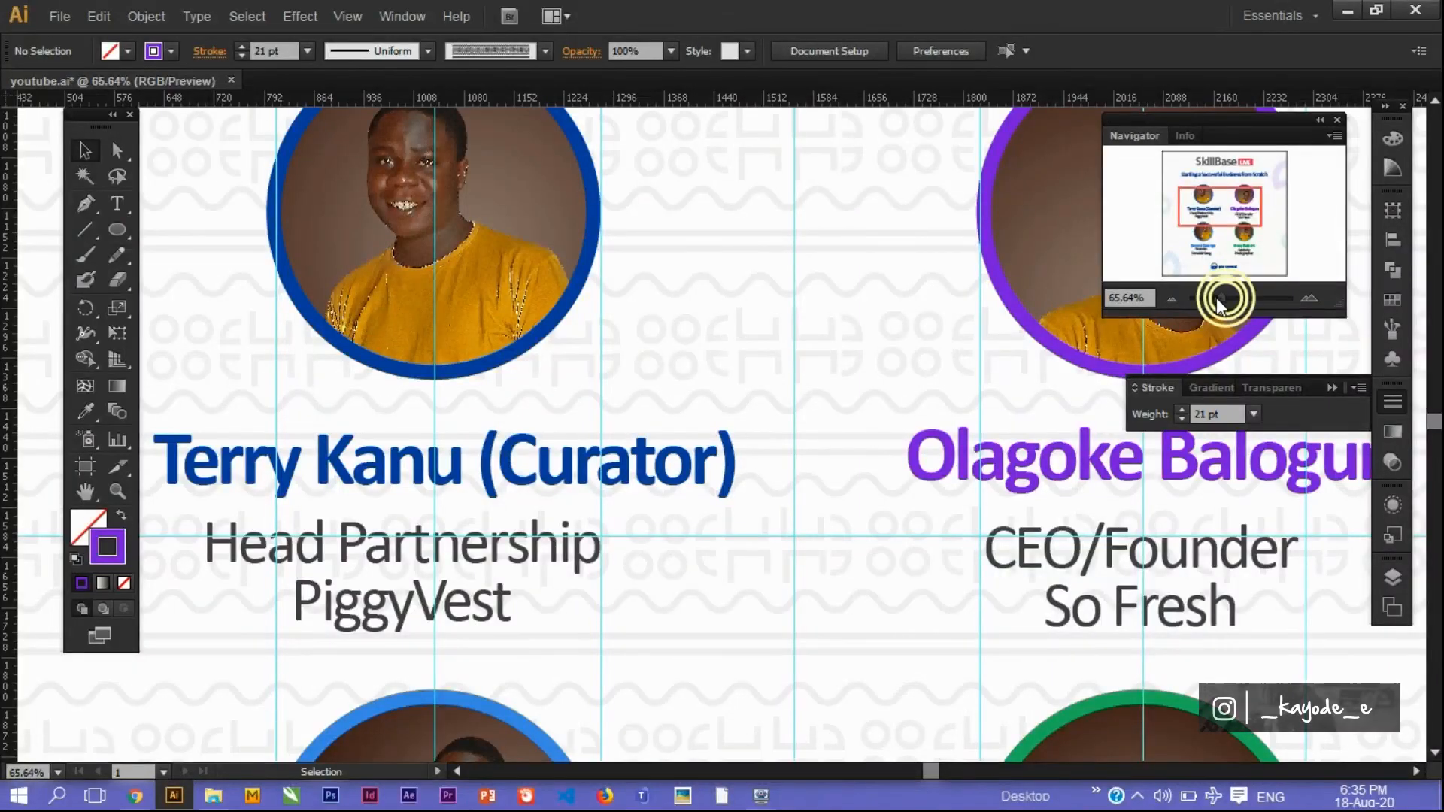
click(1192, 205)
click(1203, 296)
click(1224, 298)
mouse_move(1197, 253)
mouse_down()
mouse_move(1219, 216)
mouse_move(1216, 262)
mouse_up()
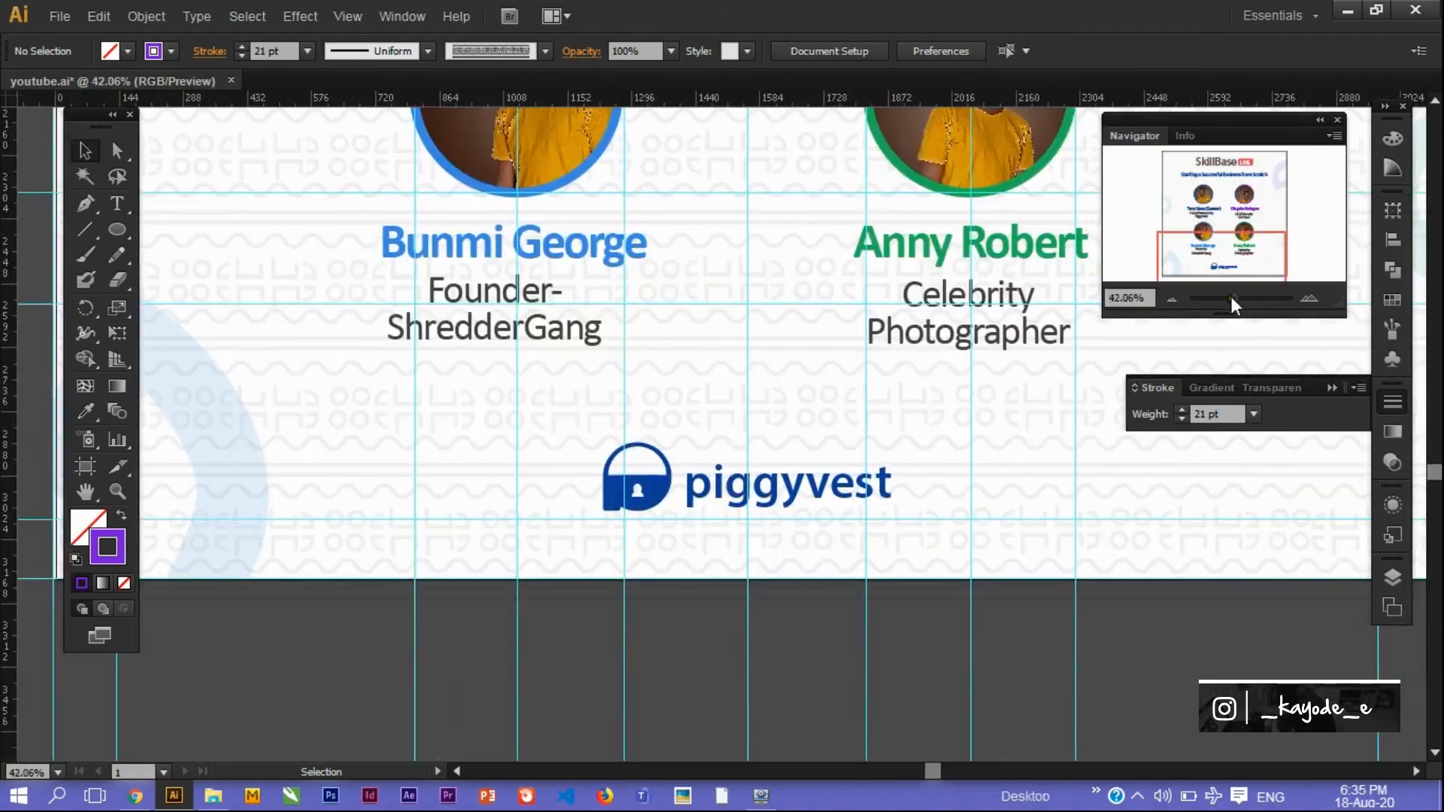
click(1233, 298)
click(1238, 171)
drag(1239, 173, 1230, 206)
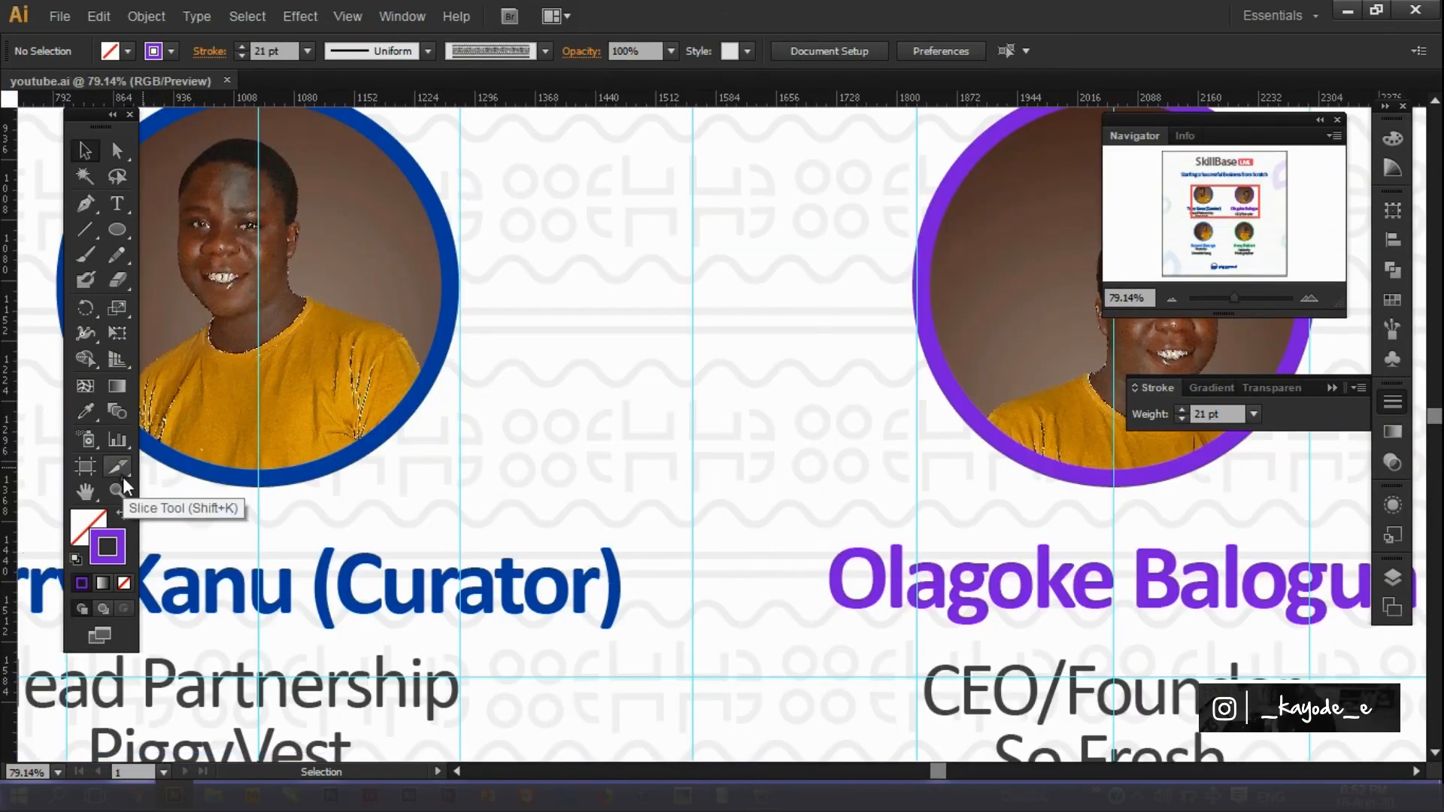
click(120, 491)
alt+click(879, 492)
alt+click(880, 493)
alt+click(880, 493)
alt+click(880, 492)
alt+click(880, 492)
alt+click(666, 481)
click(87, 154)
Hide the reference layout image in Layers and select the five colour swatches.
click(1396, 579)
scroll(1338, 647, down, 10)
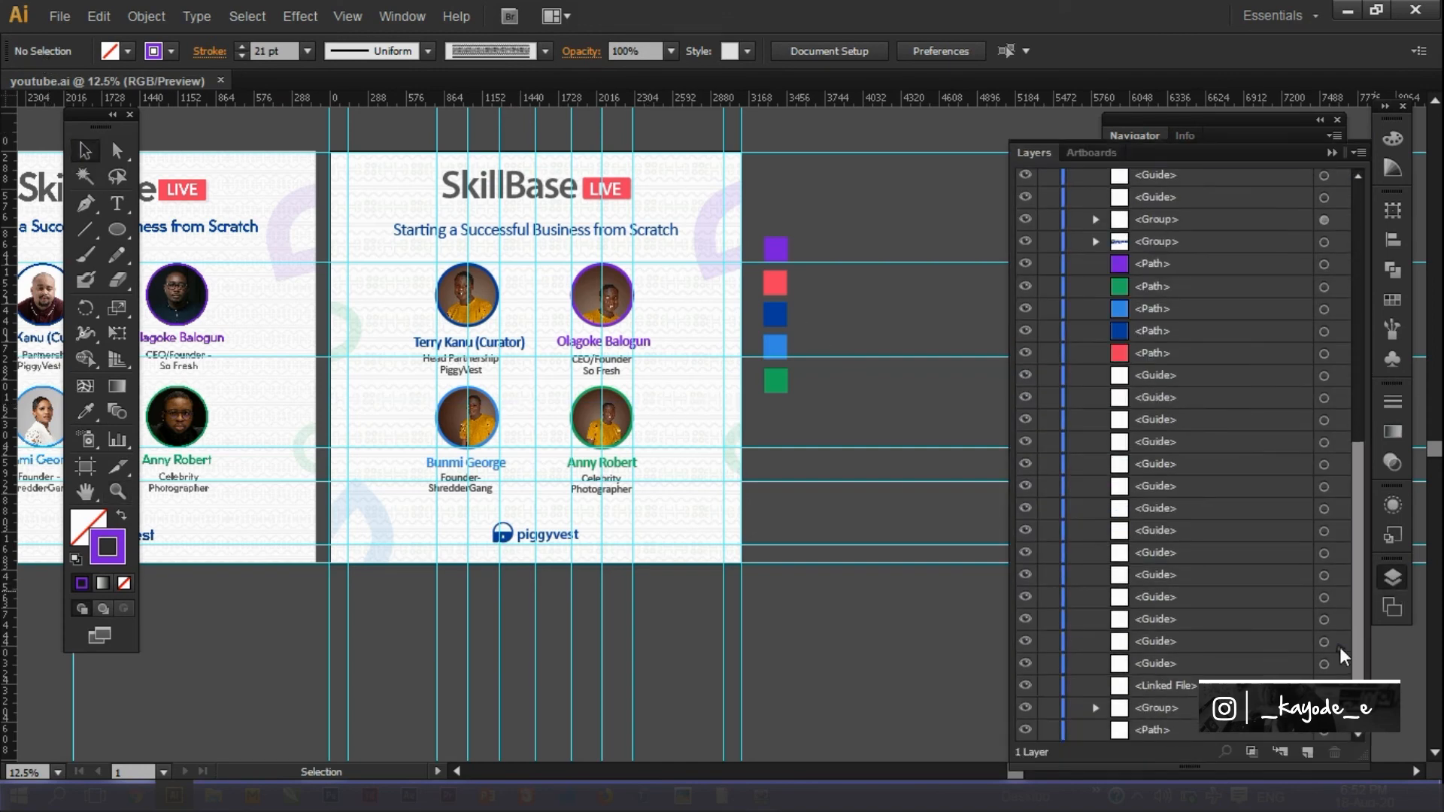
click(1025, 685)
drag(903, 211, 759, 407)
drag(849, 145, 923, 559)
drag(790, 403, 759, 235)
scroll(1138, 287, down, 8)
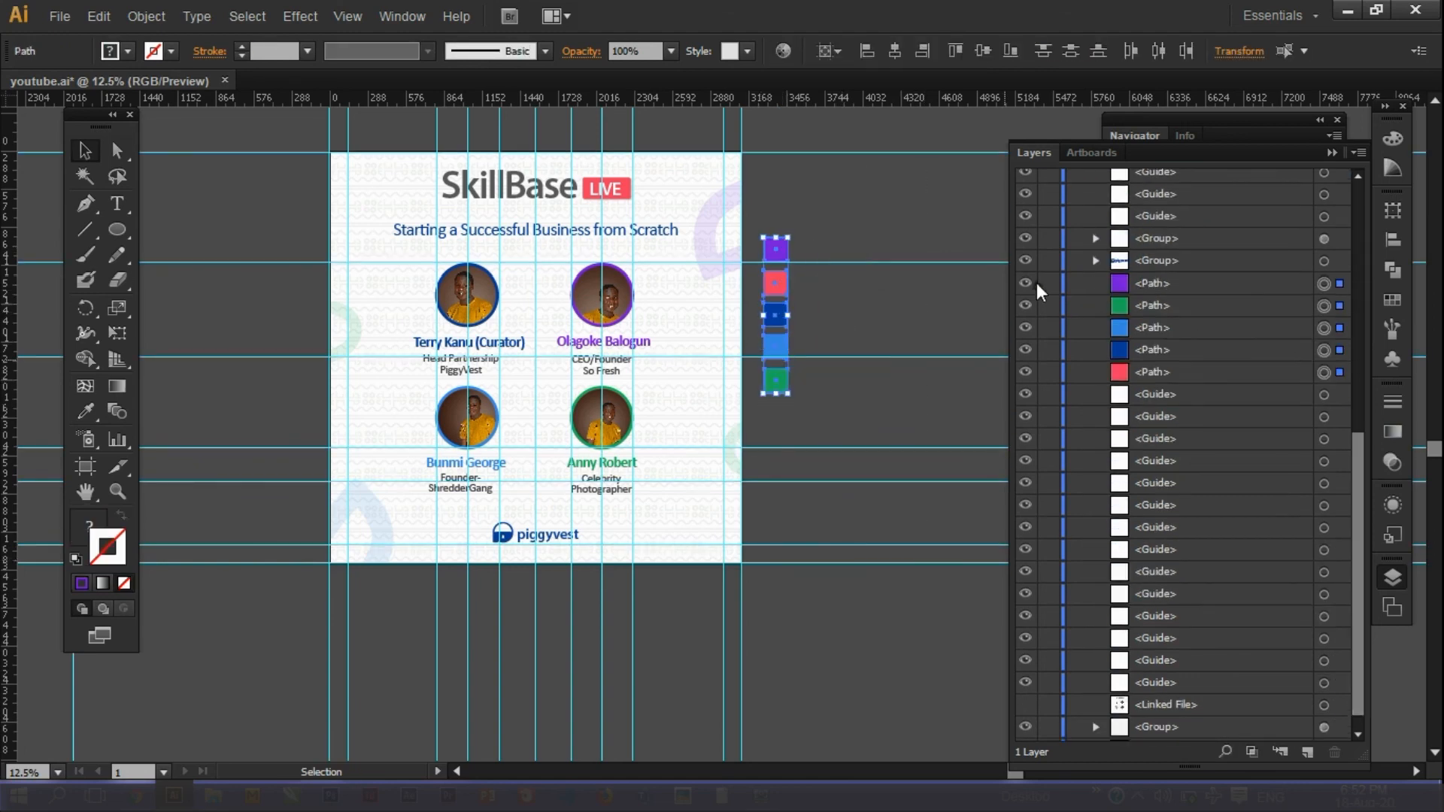
Hide the colour swatches and set up a JPEG export using artboards.
click(1034, 389)
click(62, 16)
click(115, 395)
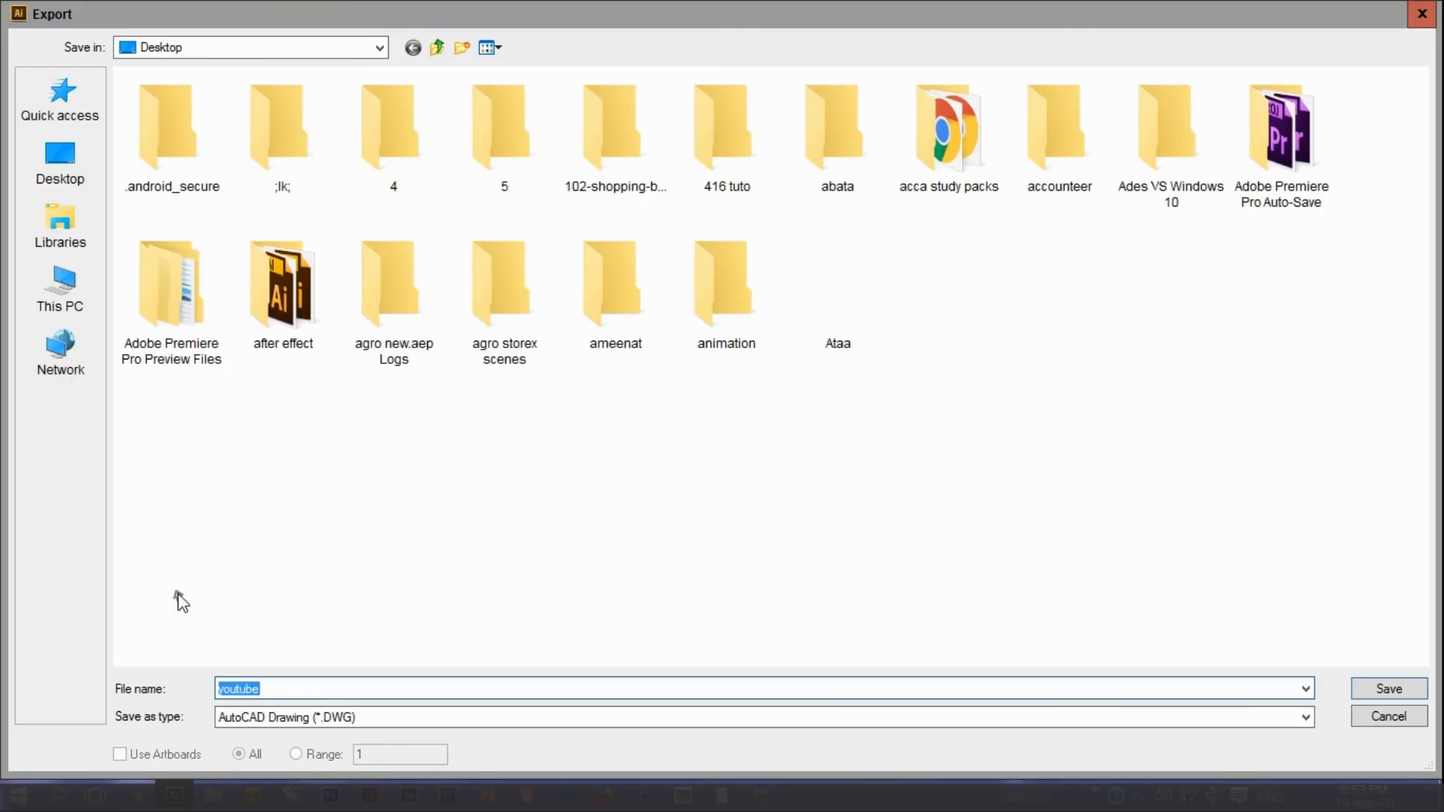
click(249, 716)
click(248, 604)
click(148, 748)
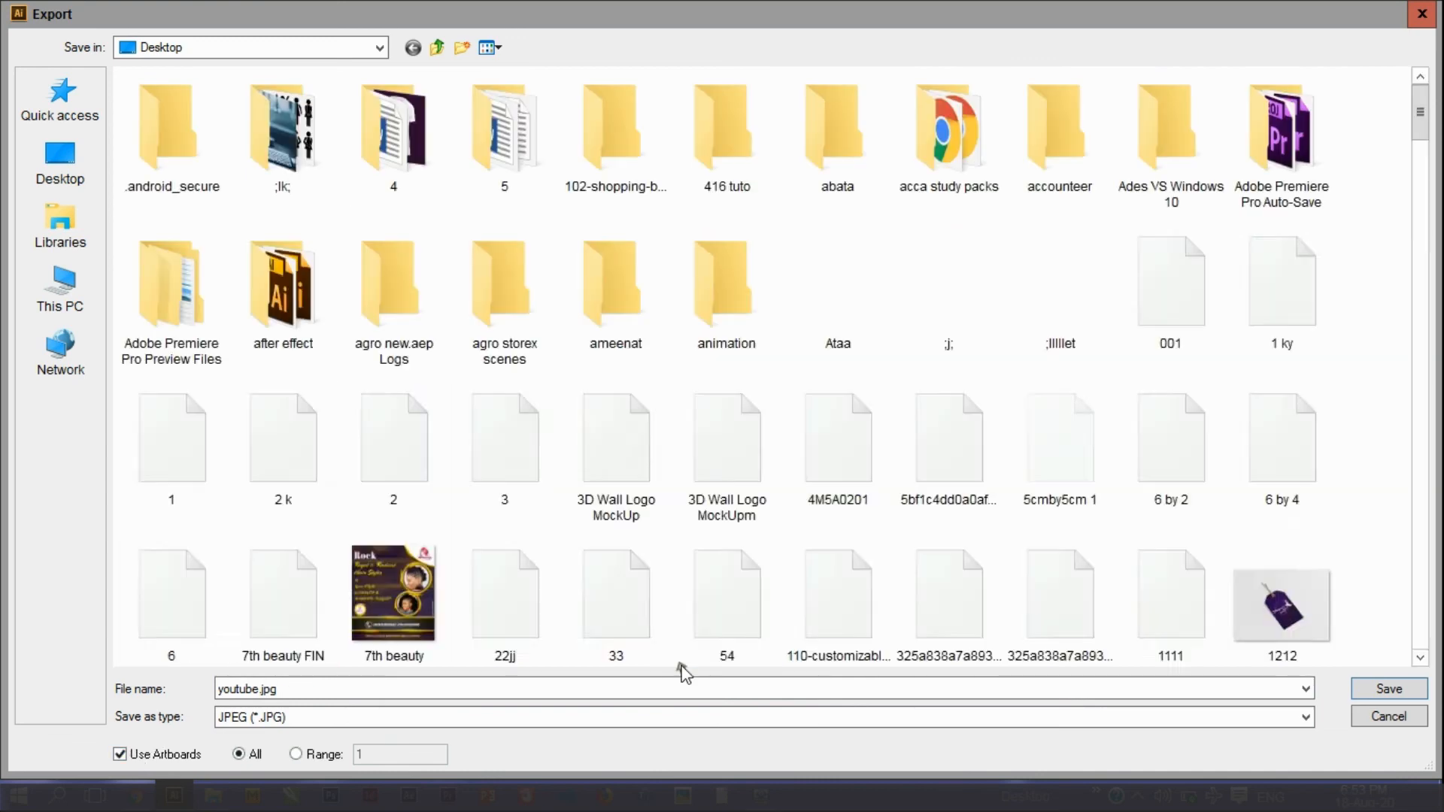
Export youtube-01.jpg with the default JPEG options and open the result.
click(1389, 690)
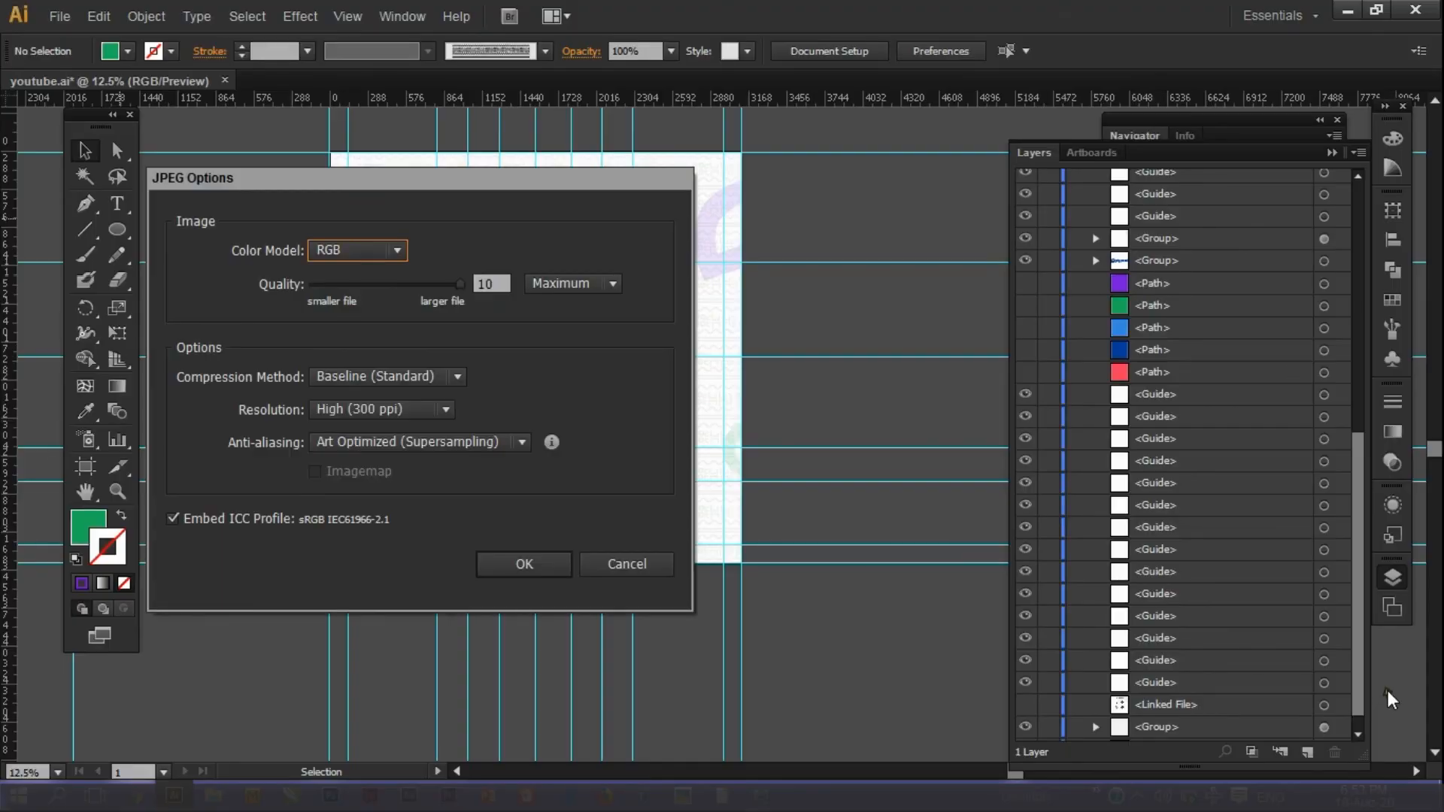
click(525, 581)
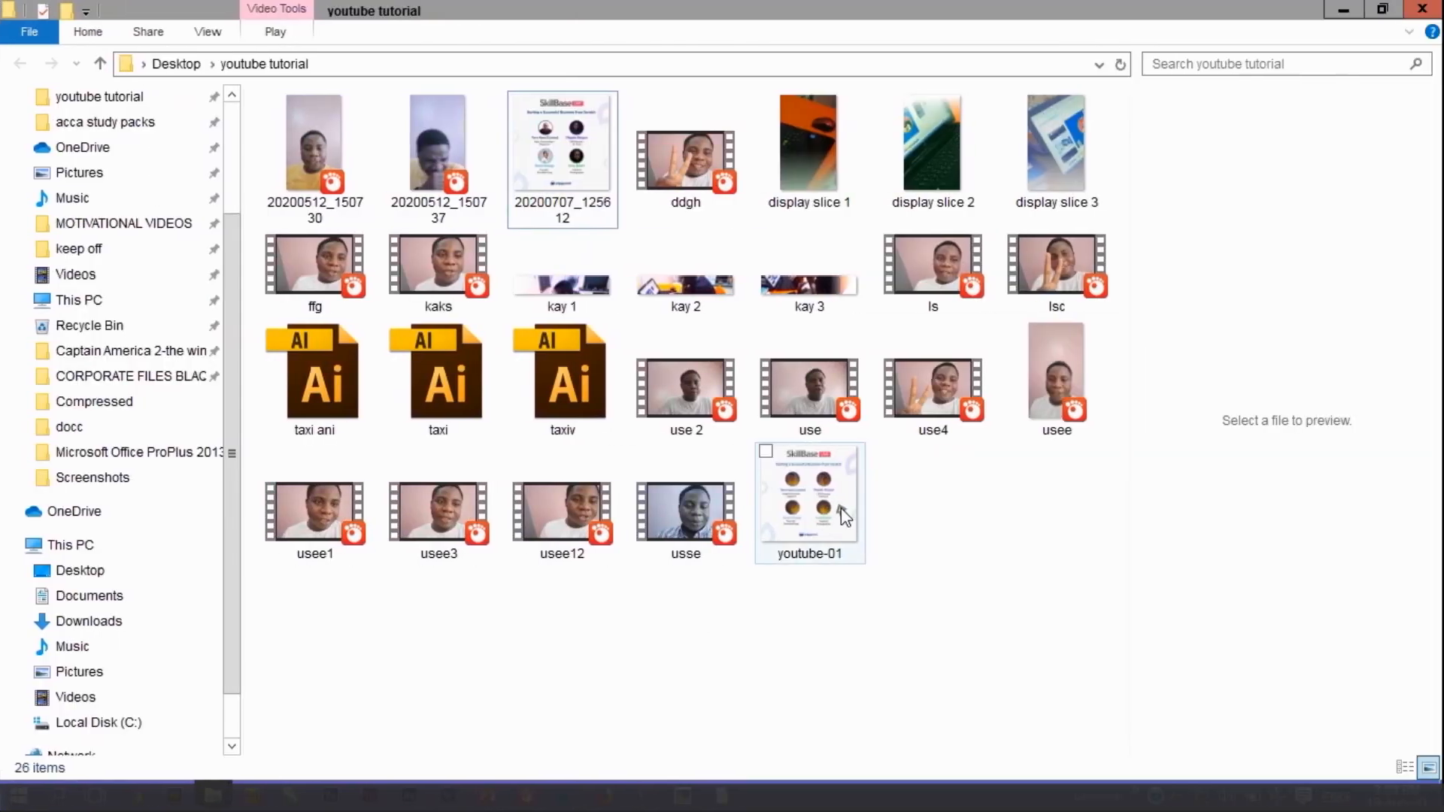
click(846, 517)
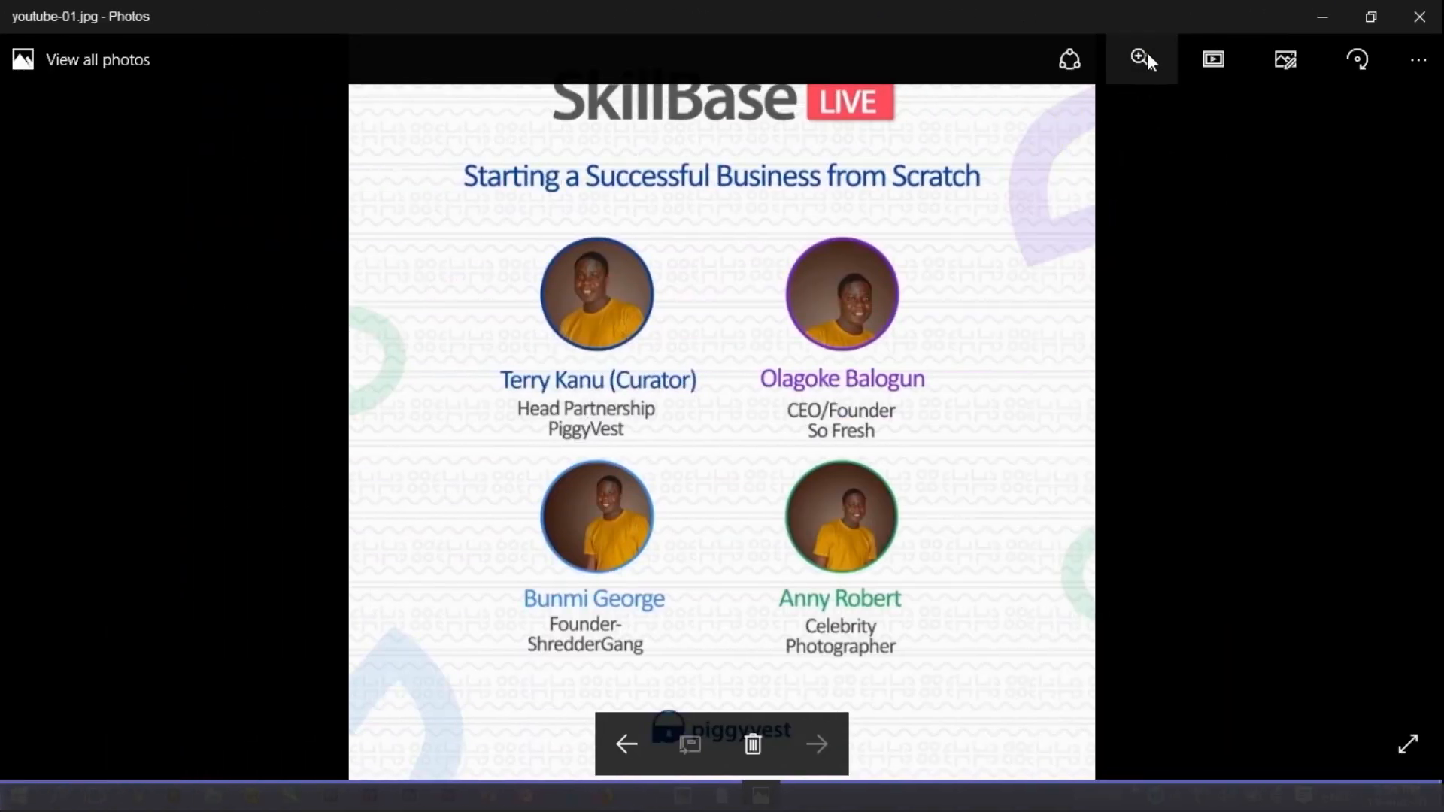
Zoom into youtube-01.jpg to inspect the speaker portraits and SkillBase LIVE title.
click(1144, 57)
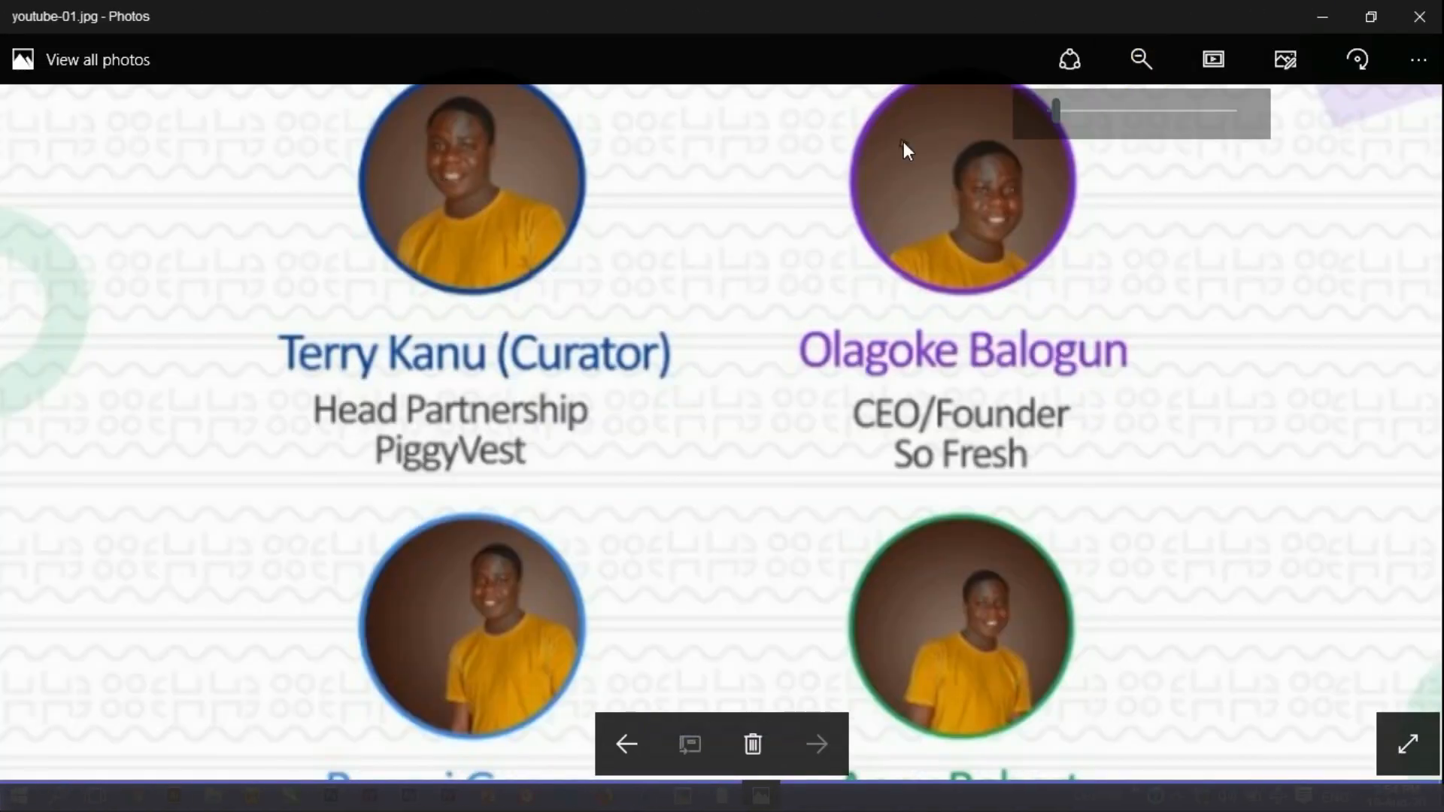
drag(1056, 109, 1074, 101)
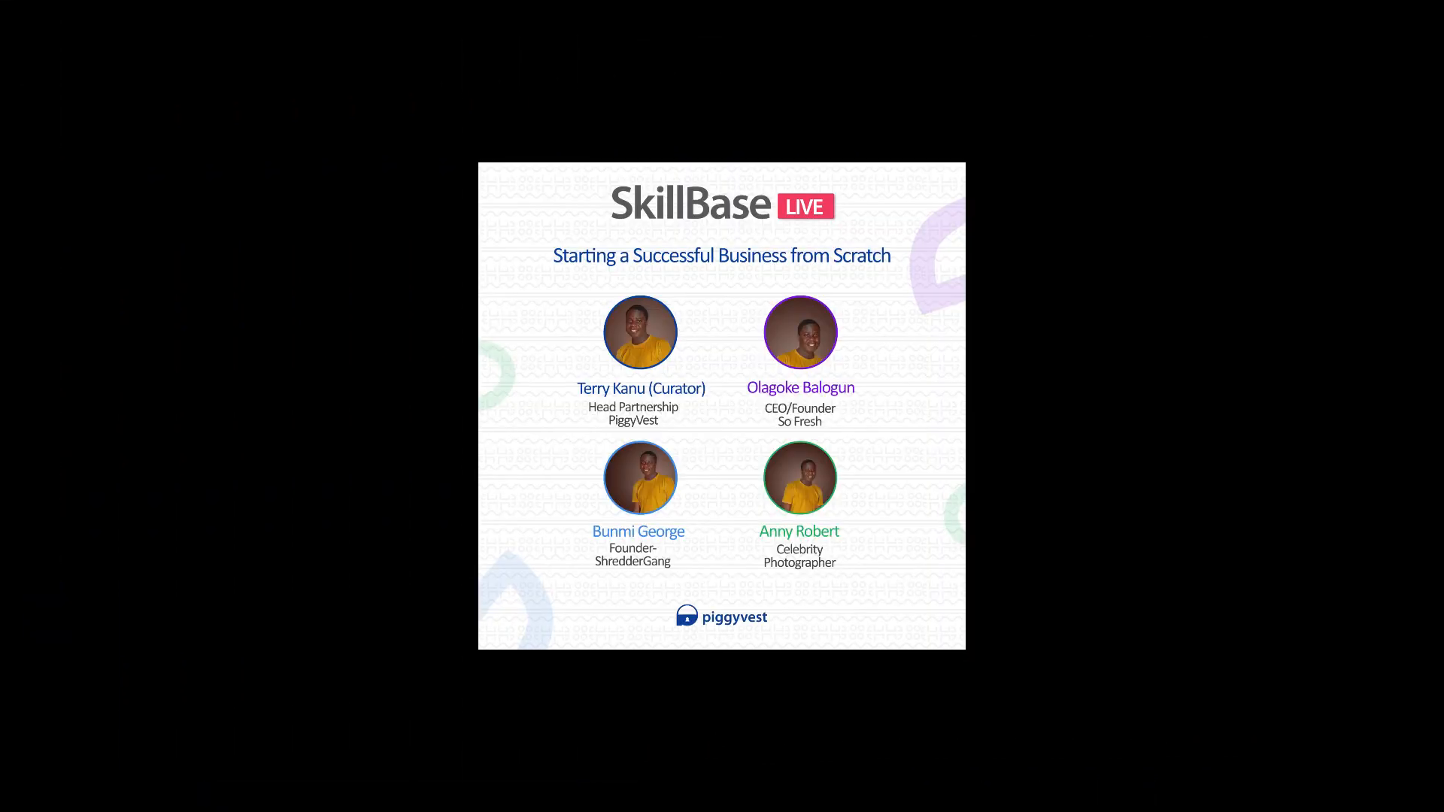